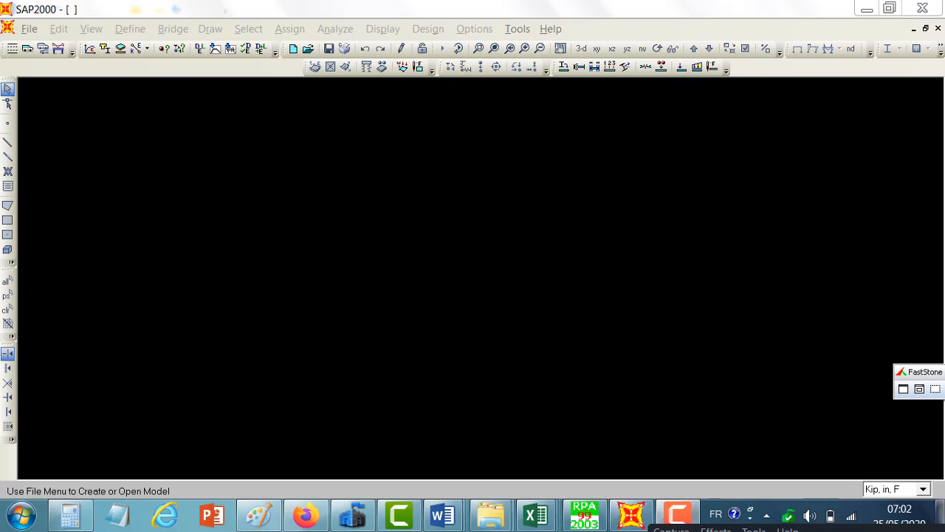
Step: Switch to the Word document "Plan de l etude (Récupéré)" and examine the floor plan's column layout, axis spacings and overall dimensions
mouse_move(443, 514)
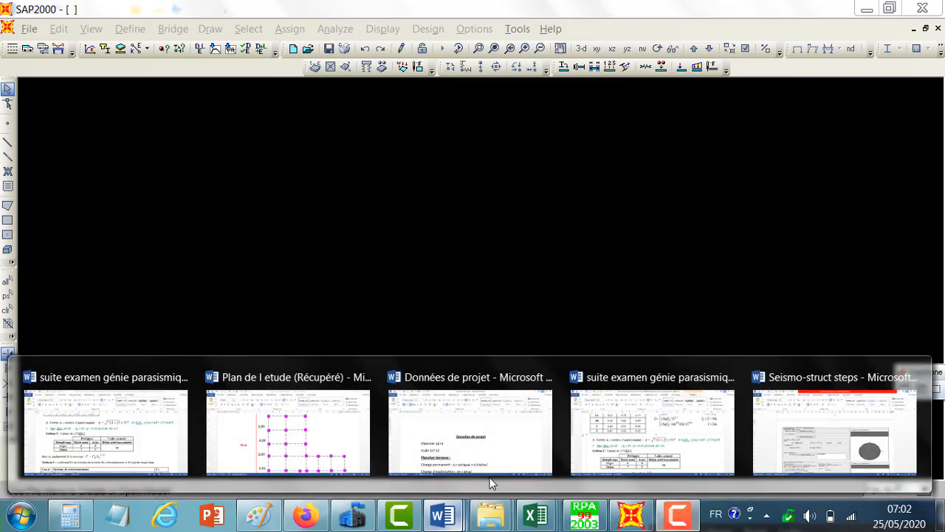
left_click(362, 438)
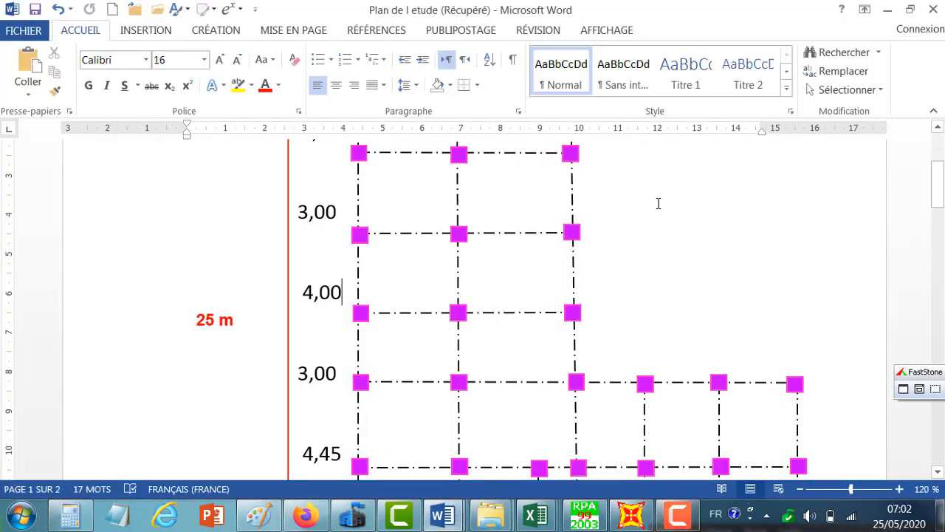
scroll(625, 341, "down", 3)
scroll(625, 341, "down", 3)
scroll(645, 351, "up", 6)
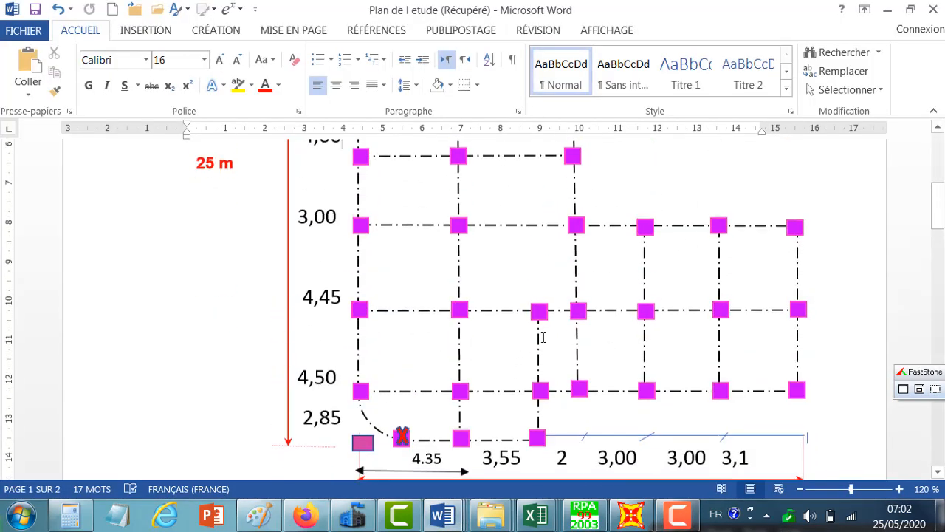
scroll(469, 185, "up", 2)
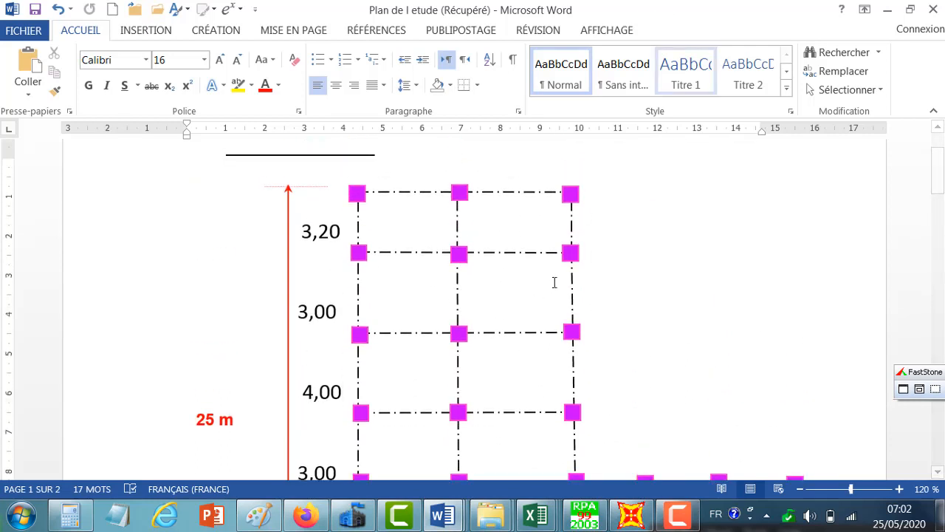
scroll(531, 266, "down", 1)
scroll(524, 251, "down", 1)
scroll(528, 244, "up", 3)
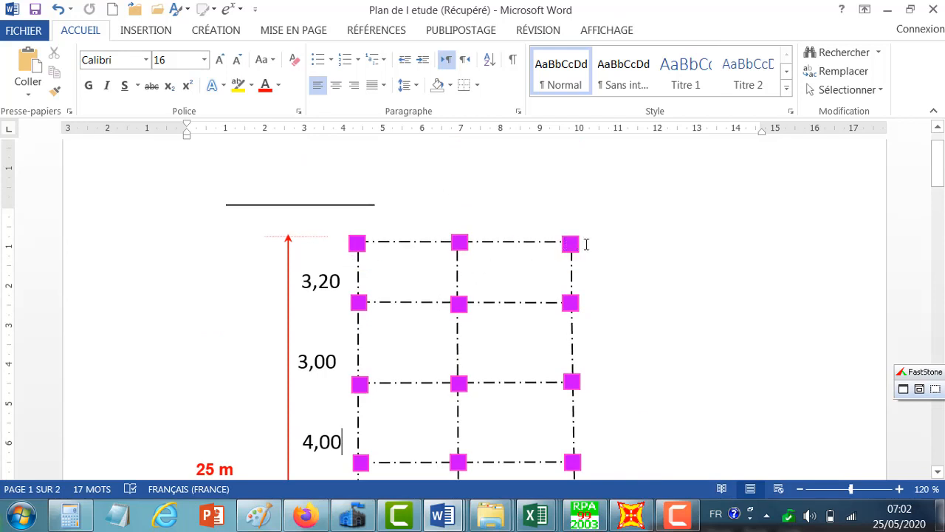
scroll(538, 274, "down", 4)
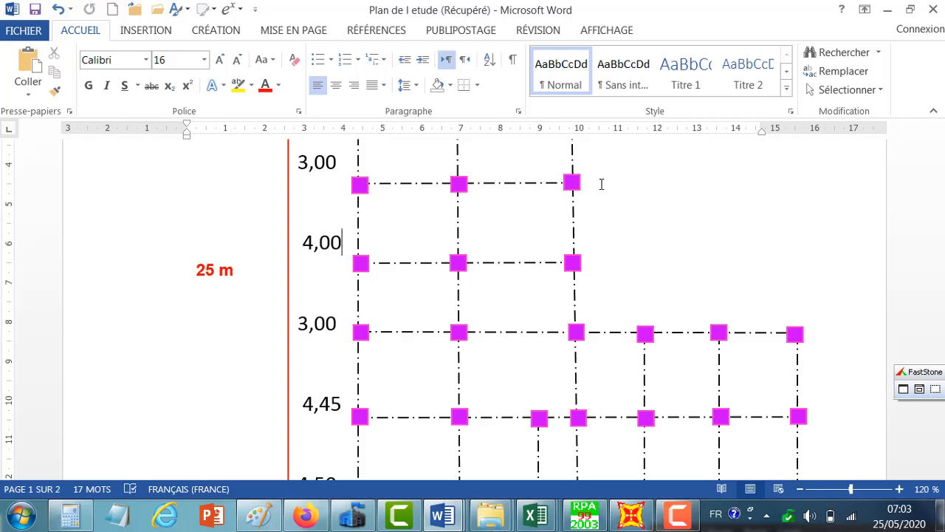
scroll(676, 284, "up", 5)
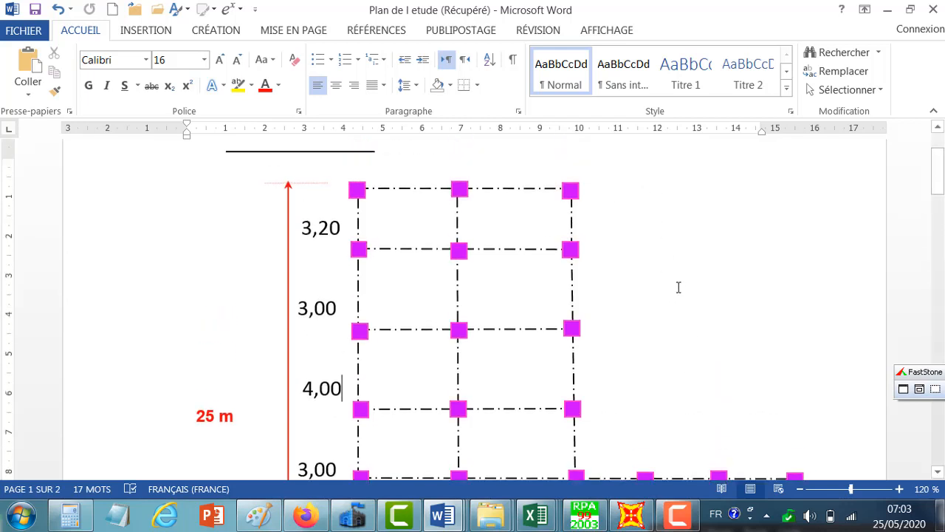
left_click(435, 215)
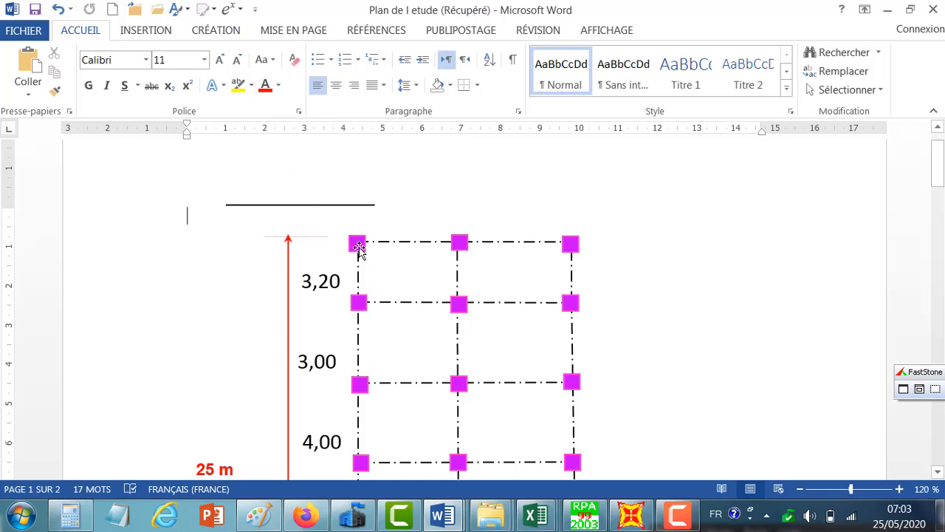
scroll(414, 251, "down", 3)
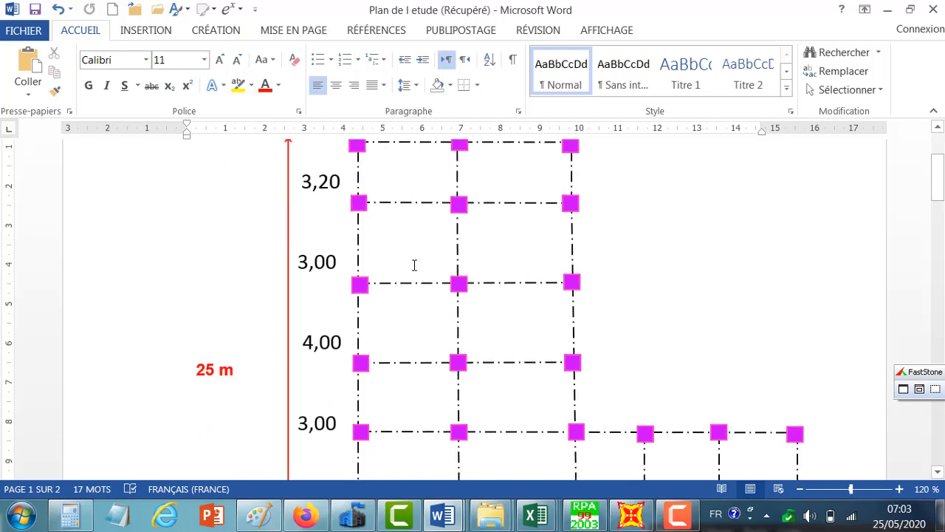
scroll(415, 264, "down", 8)
scroll(443, 266, "up", 5)
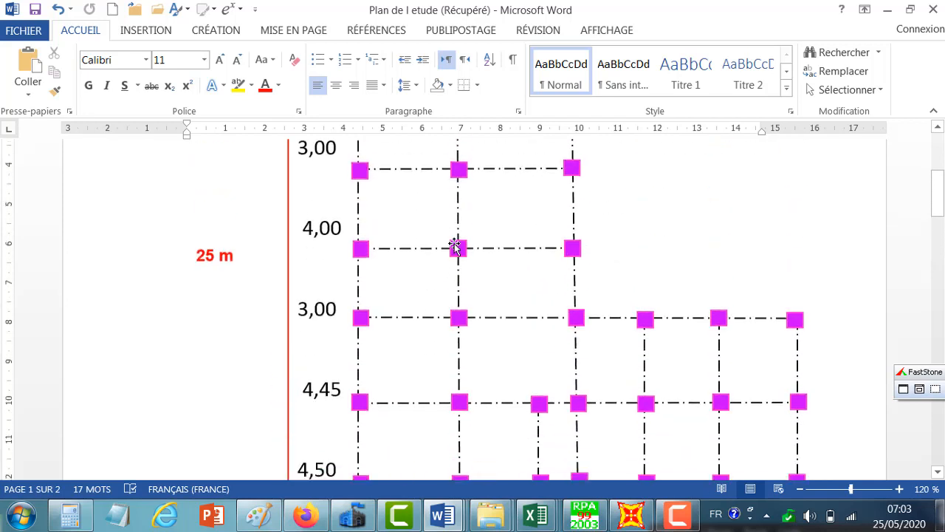
scroll(454, 246, "up", 3)
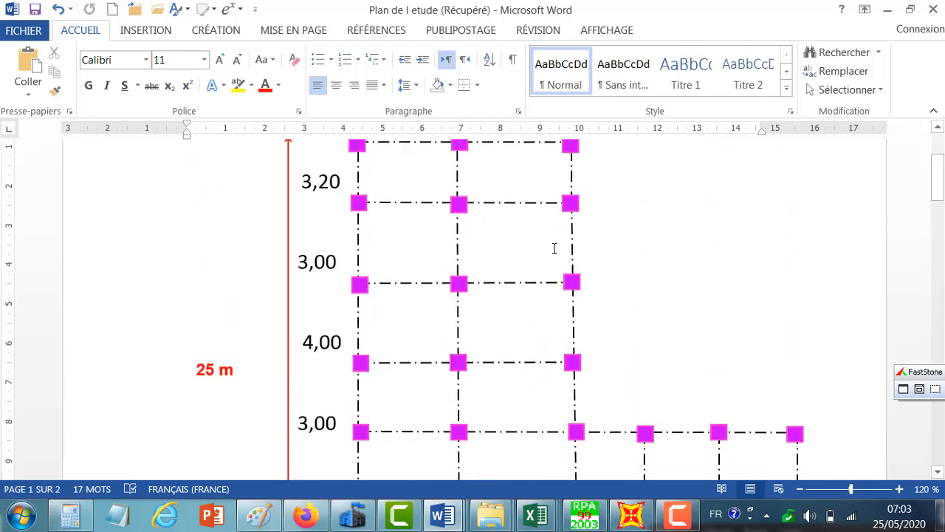
scroll(554, 248, "up", 2)
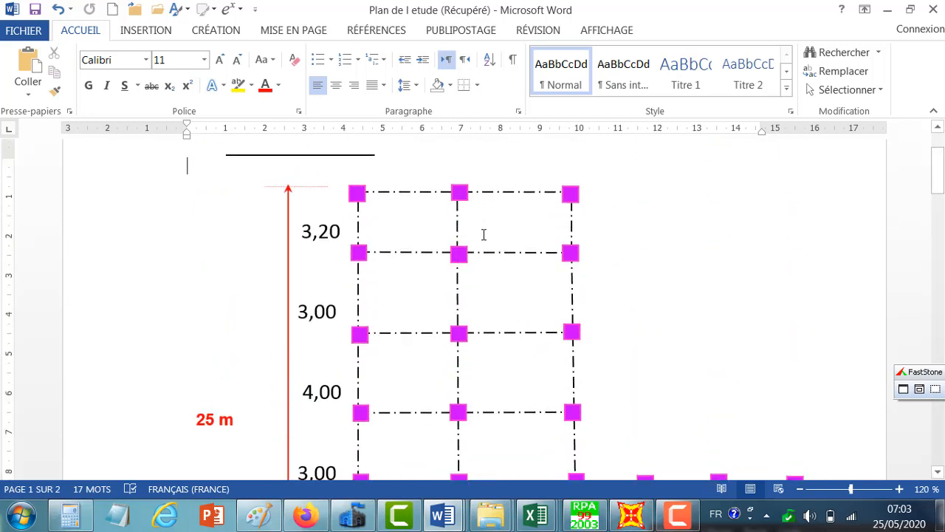
scroll(576, 292, "down", 3)
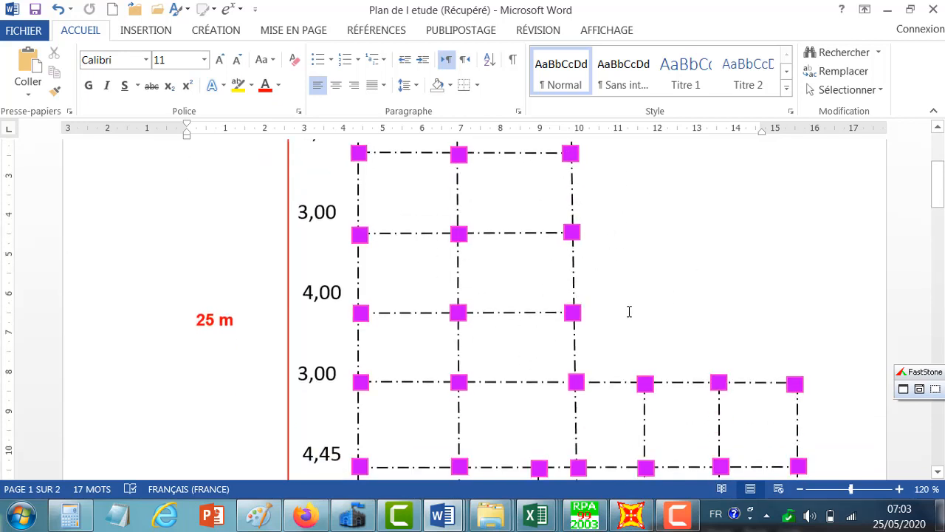
scroll(626, 313, "down", 7)
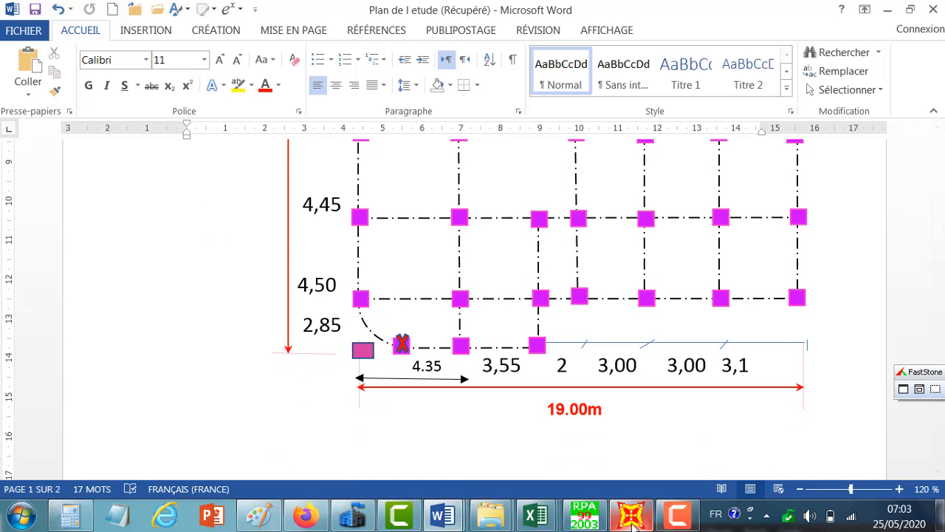
Step: Switch to SAP2000 and set the working units to KN, m, C
left_click(631, 517)
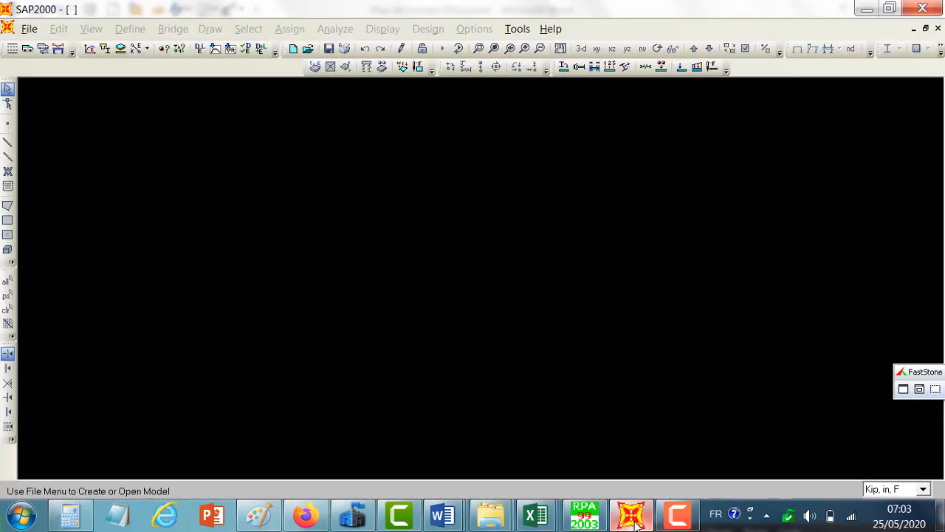
left_click(924, 489)
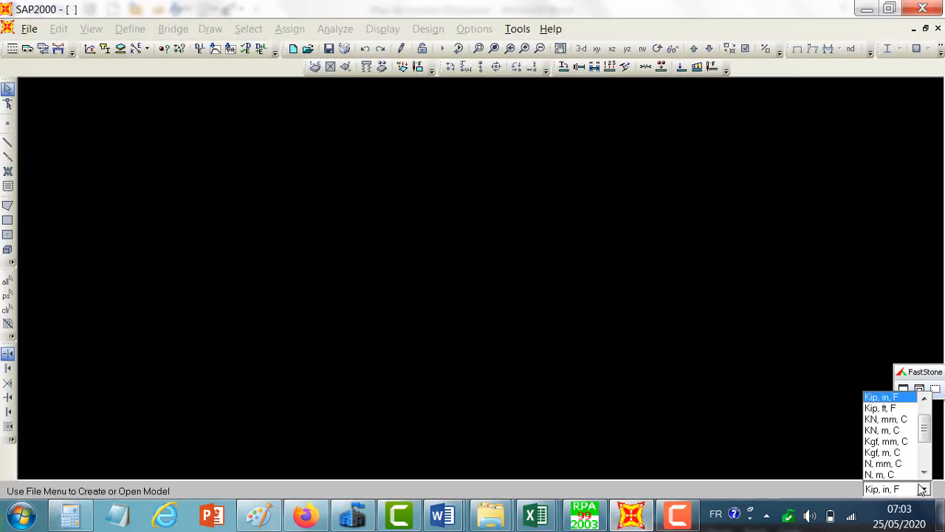
left_click(897, 431)
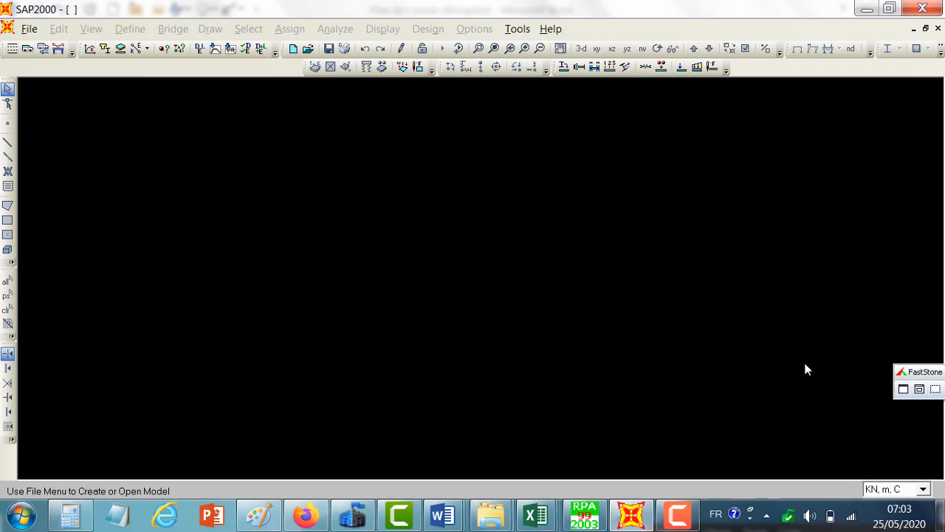
left_click(30, 28)
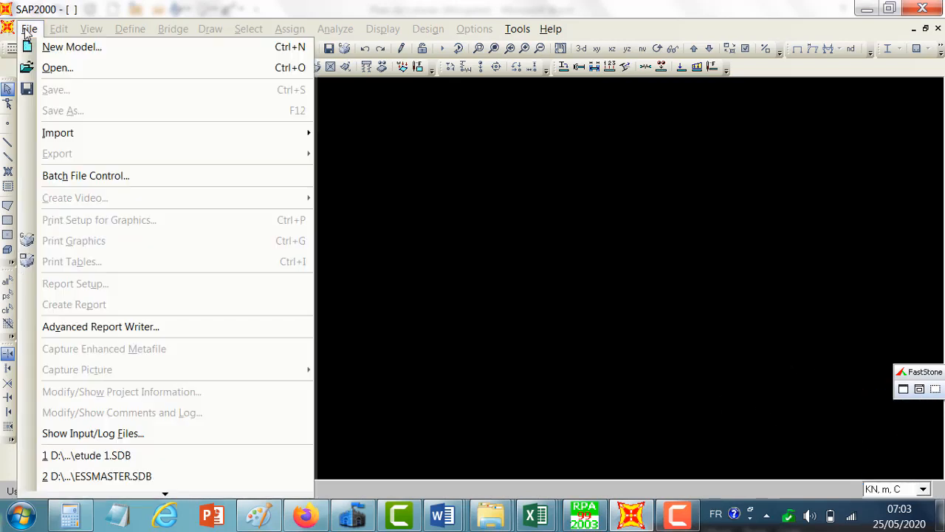
left_click(507, 205)
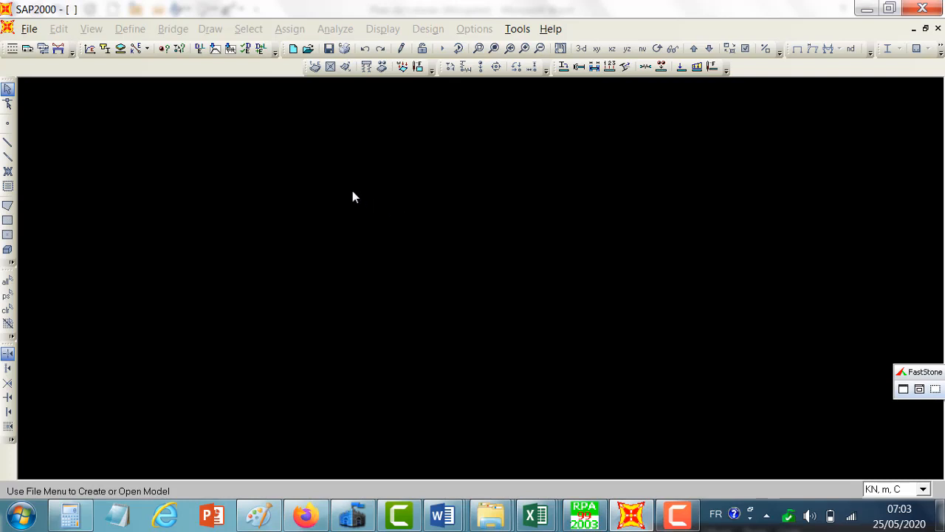
left_click(29, 28)
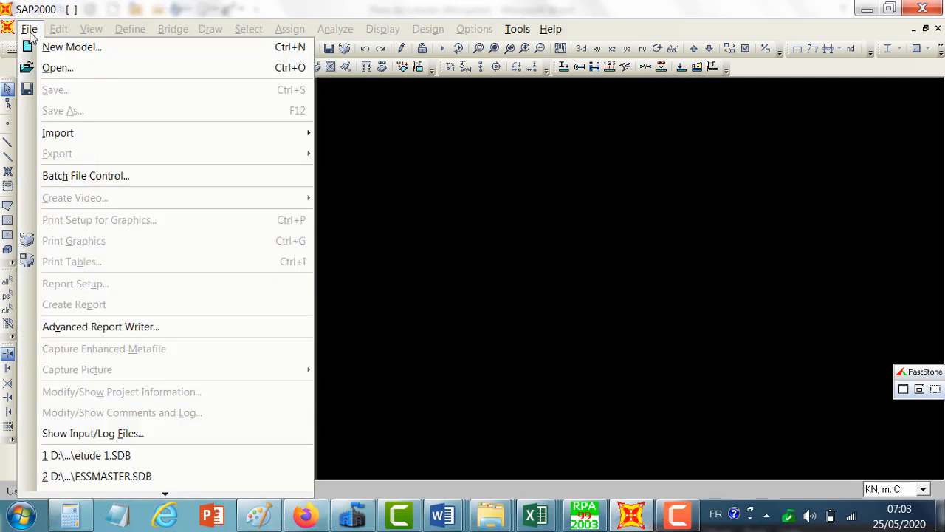
left_click(331, 150)
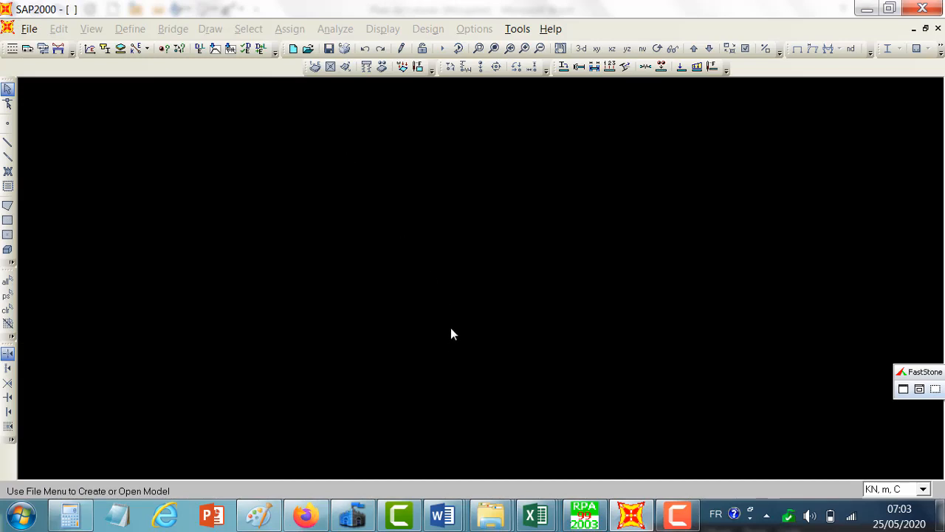
Step: Create a new model from the Blank template, initialized from defaults with KN, m, C units
left_click(30, 28)
left_click(42, 44)
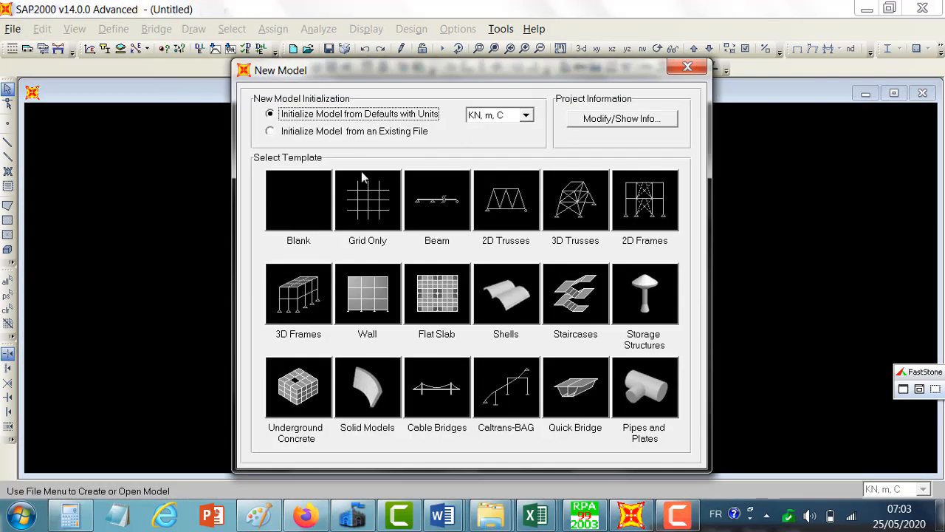
left_click(294, 202)
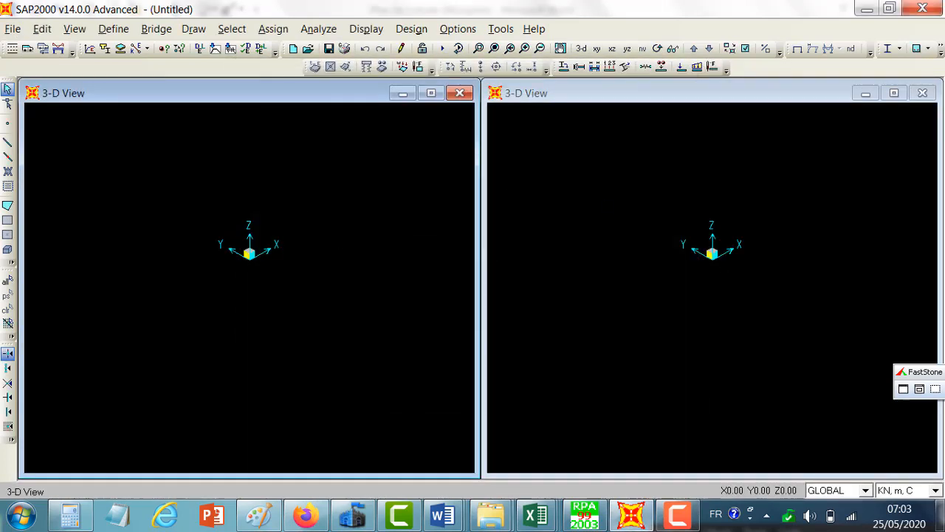
Step: Open the GLOBAL grid system's data for modification and display the grids as spacing, ready for the first X grid entry
right_click(574, 219)
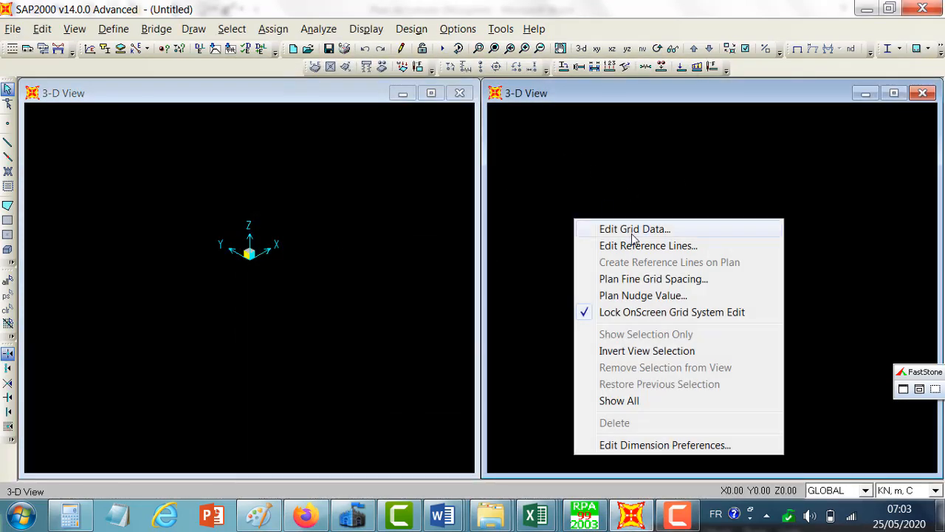
left_click(635, 231)
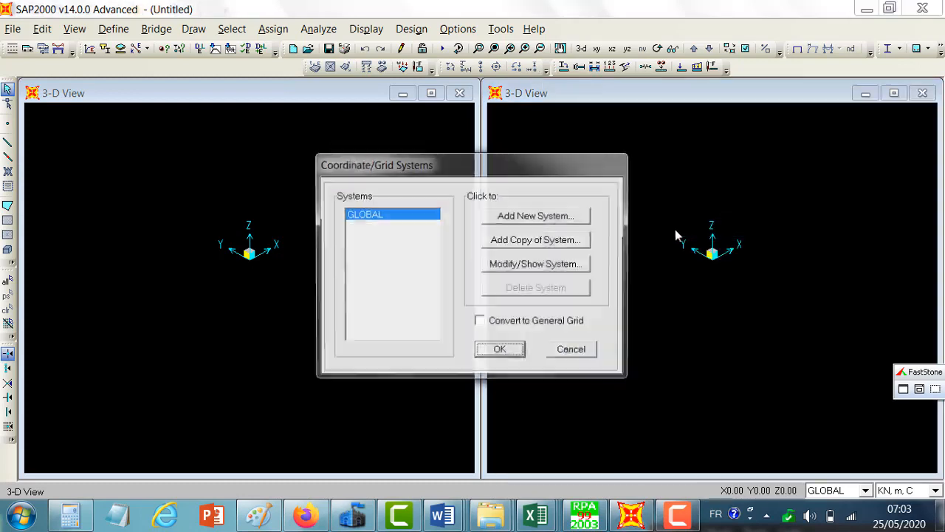
left_click(551, 268)
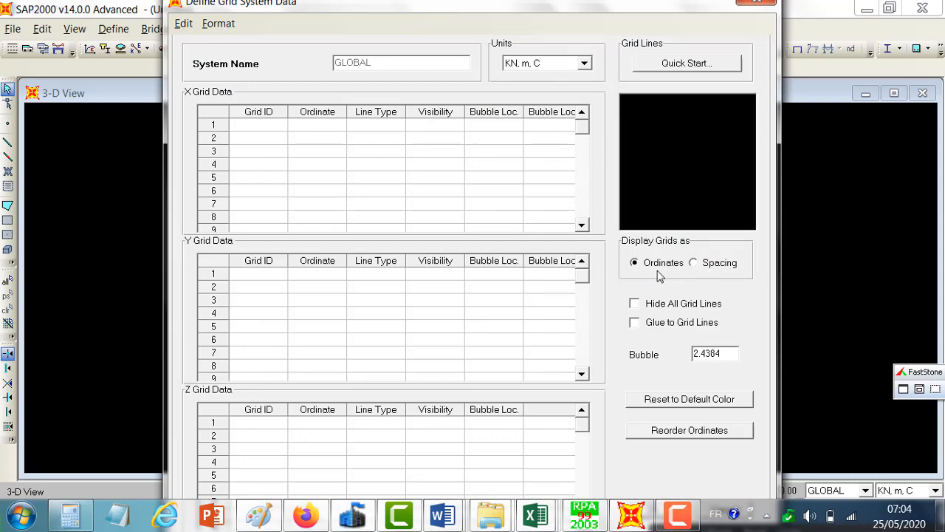
left_click(698, 262)
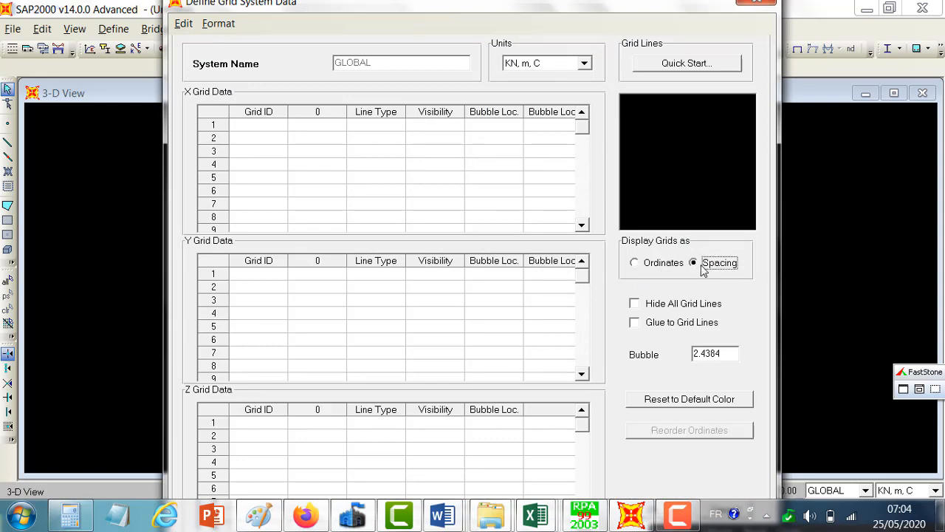
left_click(324, 126)
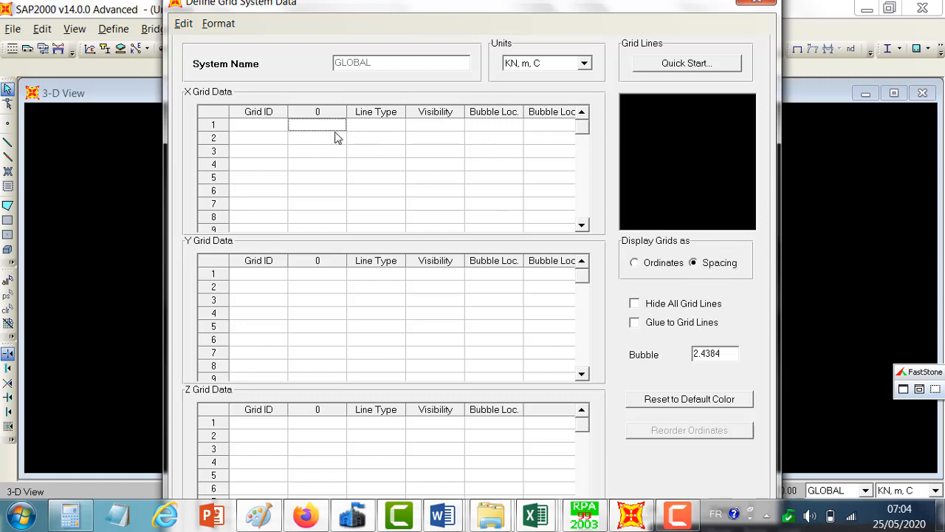
Step: Switch to the plan document in Word and read the horizontal and vertical axis spacings needed for the X and Y grids
mouse_move(446, 519)
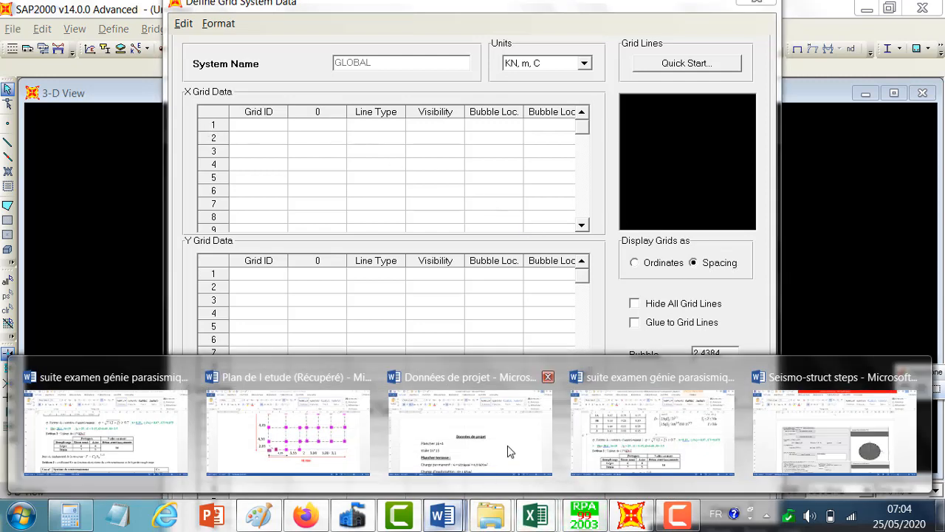
left_click(281, 414)
scroll(588, 270, "down", 2)
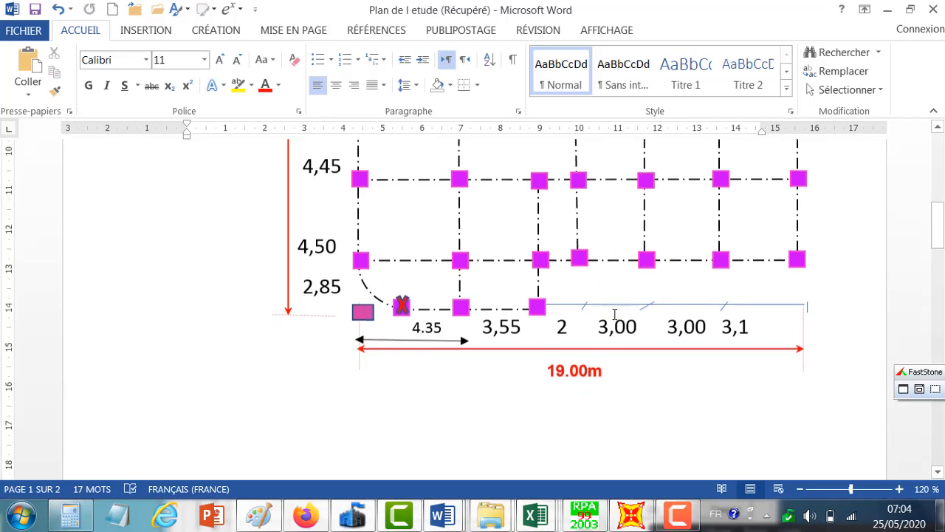
scroll(483, 327, "up", 3)
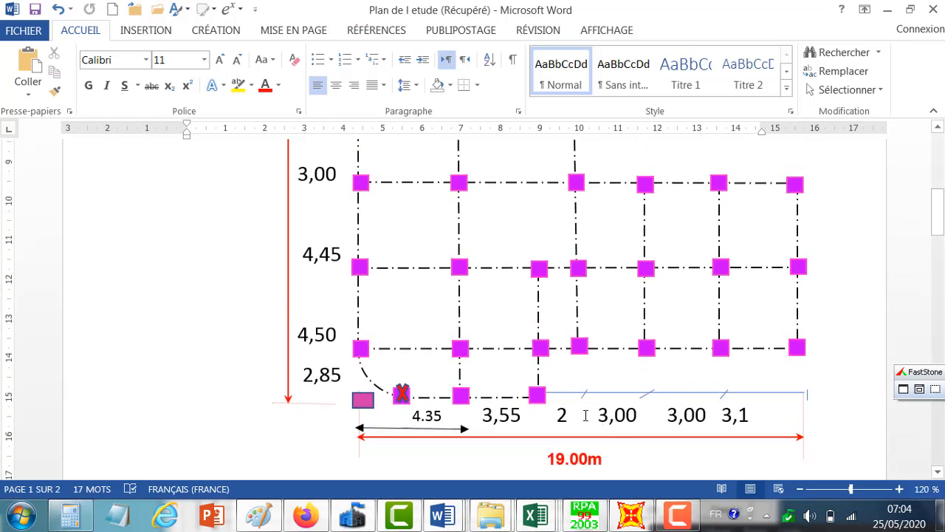
scroll(597, 418, "down", 3)
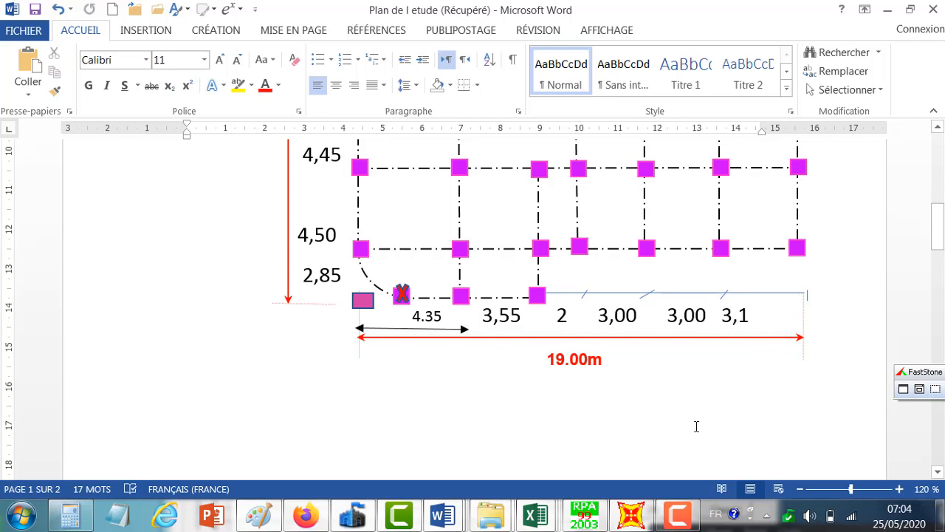
scroll(697, 426, "up", 3)
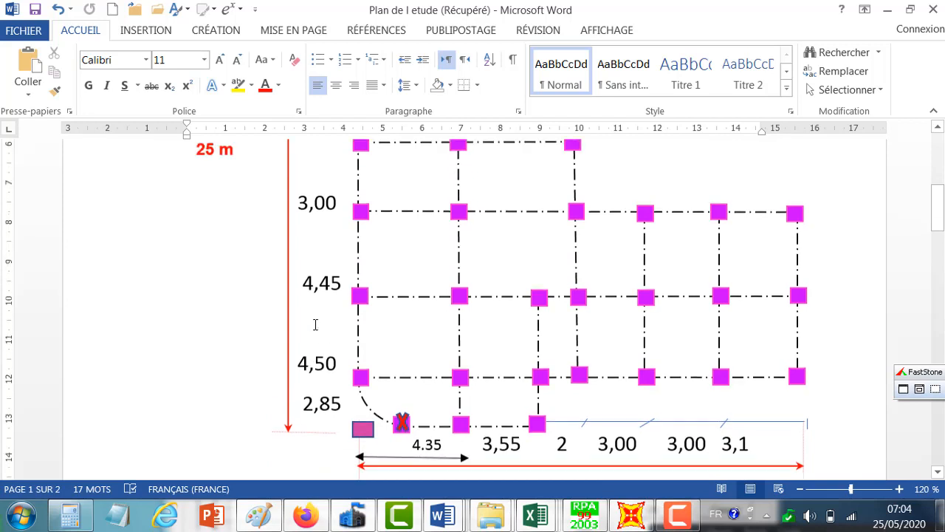
scroll(336, 285, "up", 3)
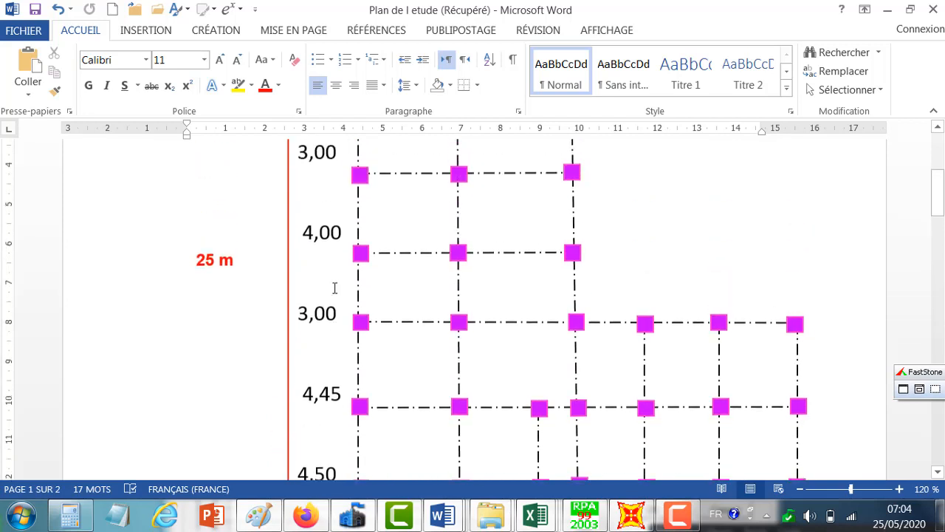
scroll(334, 288, "up", 3)
scroll(339, 285, "up", 2)
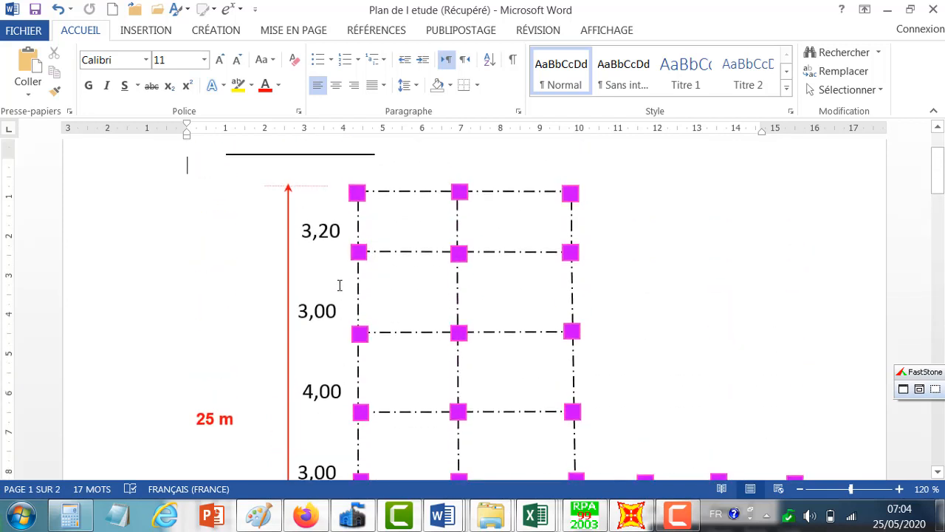
left_click(679, 517)
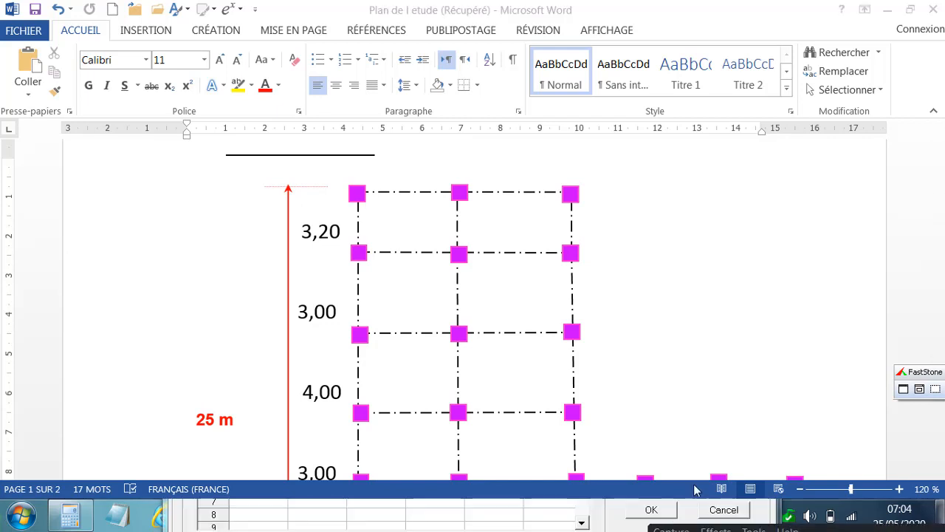
left_click_drag(805, 529, 610, 343)
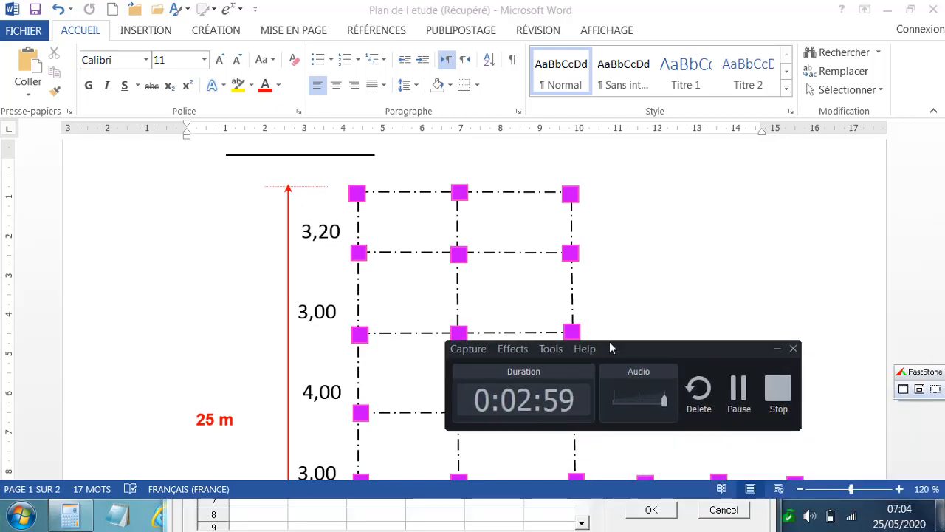
left_click(775, 351)
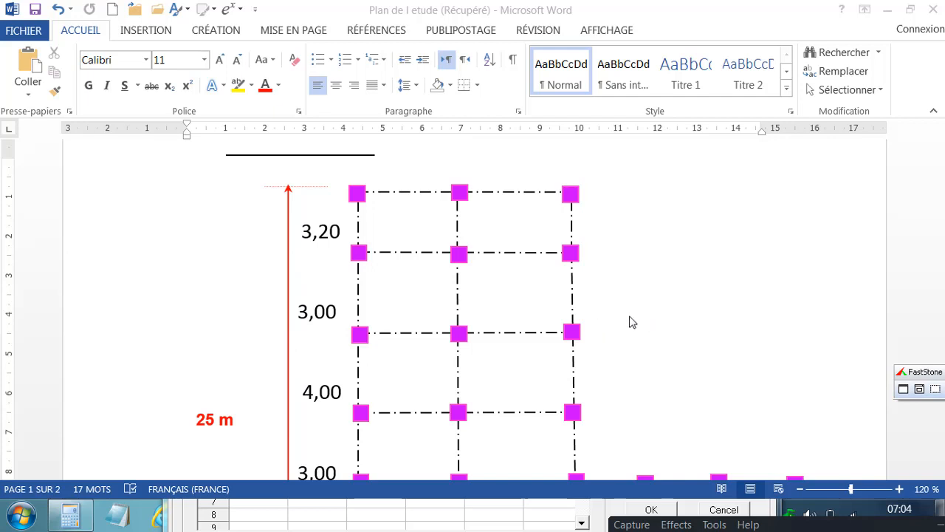
Step: Read the remaining axis spacings down to the plan's lower edge in Word, and switch back to SAP2000
scroll(673, 351, "down", 3)
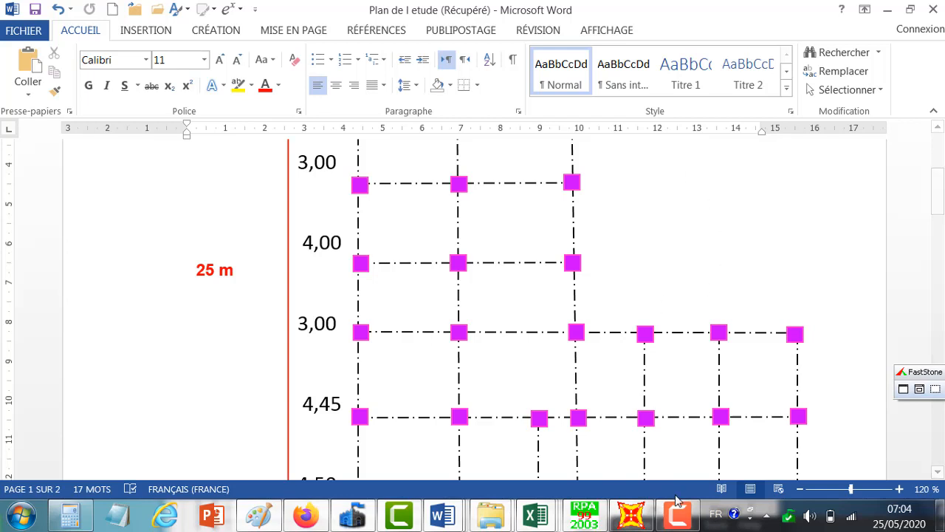
mouse_move(680, 522)
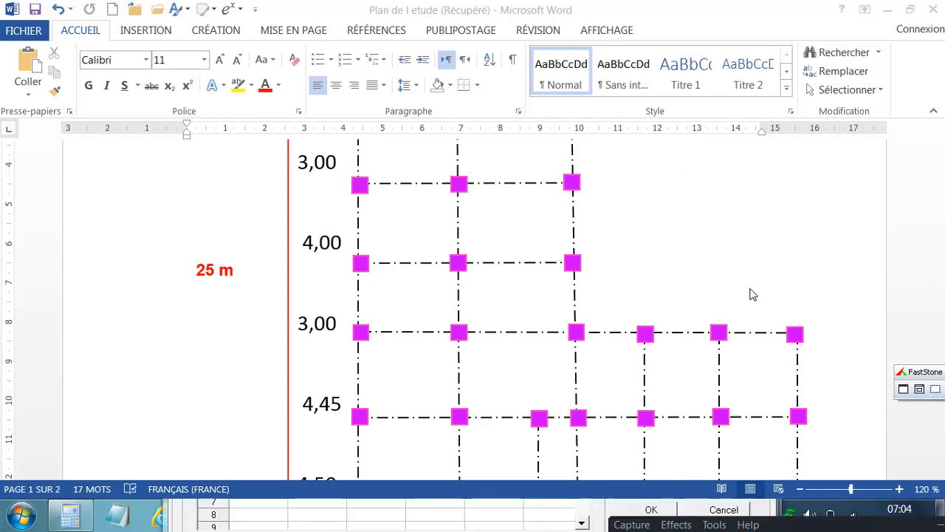
scroll(731, 370, "down", 3)
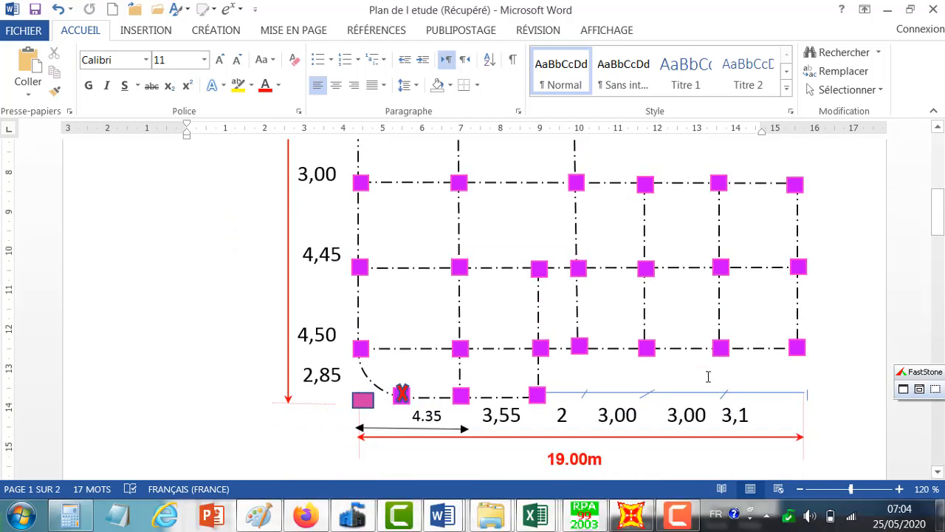
mouse_move(547, 518)
scroll(687, 497, "up", 1)
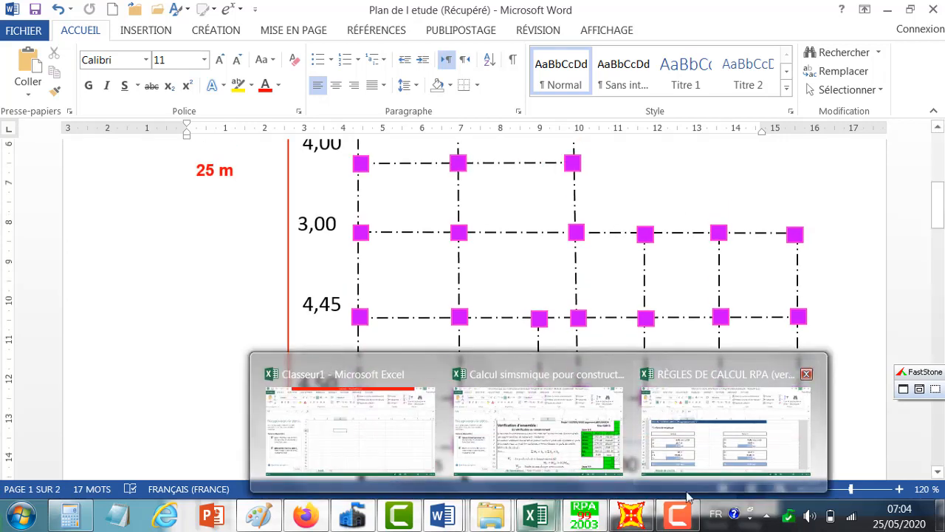
left_click(632, 515)
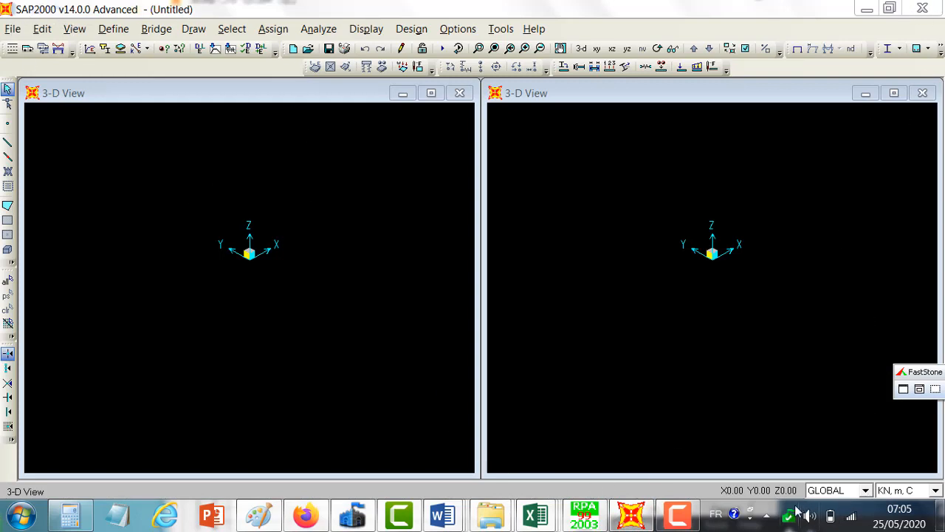
left_click(766, 517)
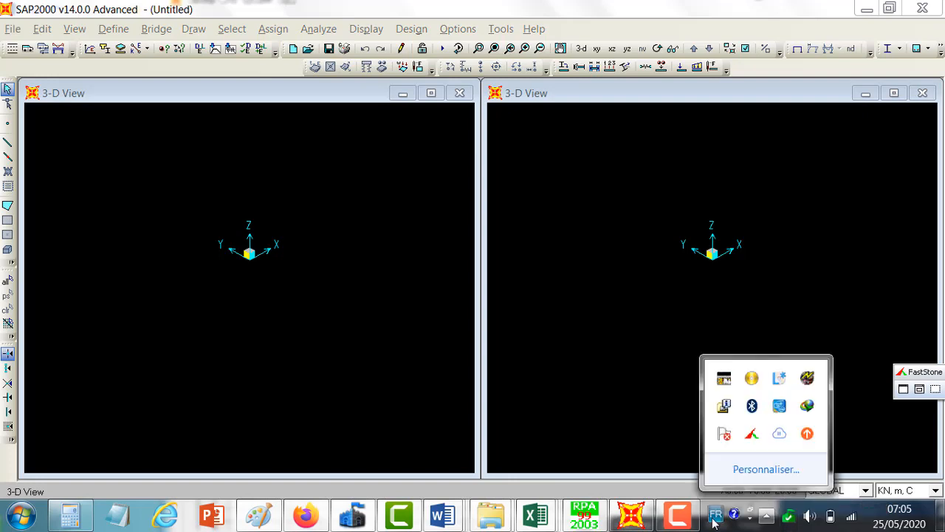
right_click(718, 521)
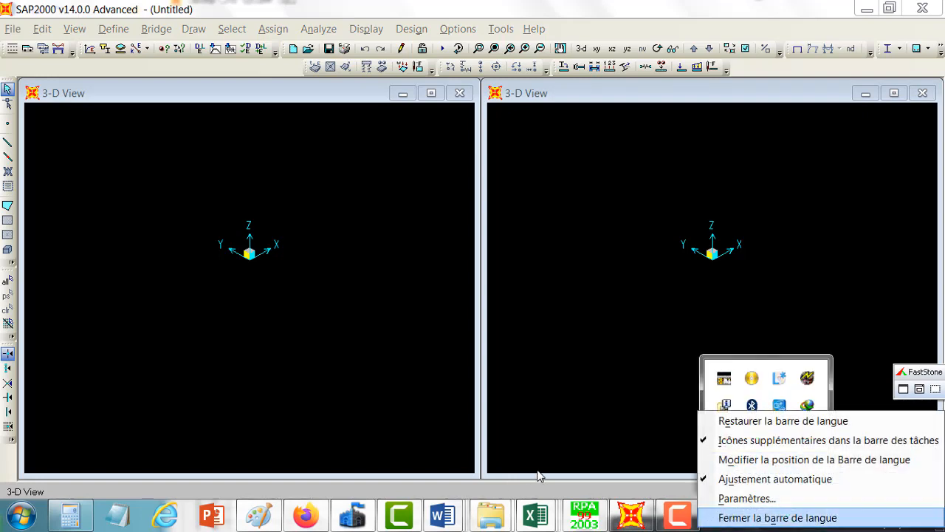
left_click(584, 488)
right_click(716, 515)
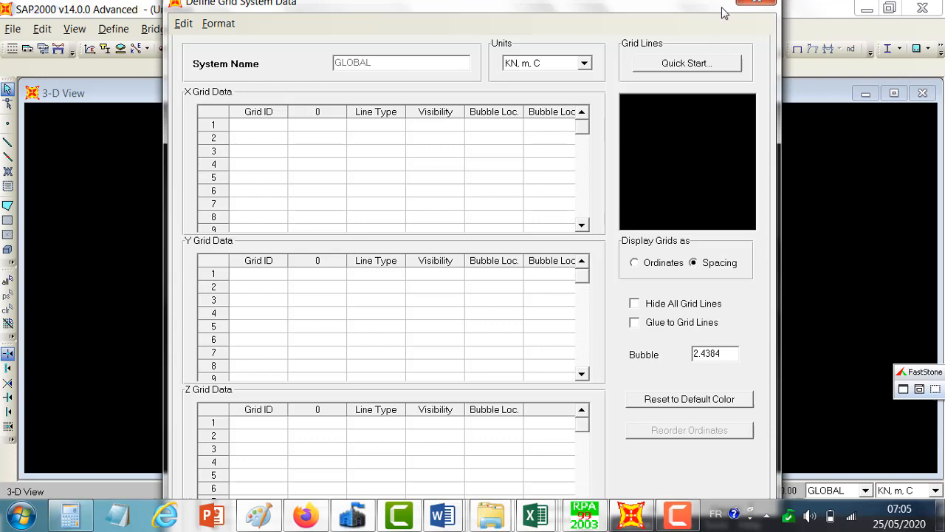
Step: Close the RPA 99 2003 program and set the Windows taskbar to hide automatically, uncovering the grid data dialog
left_click_drag(723, 13, 733, 21)
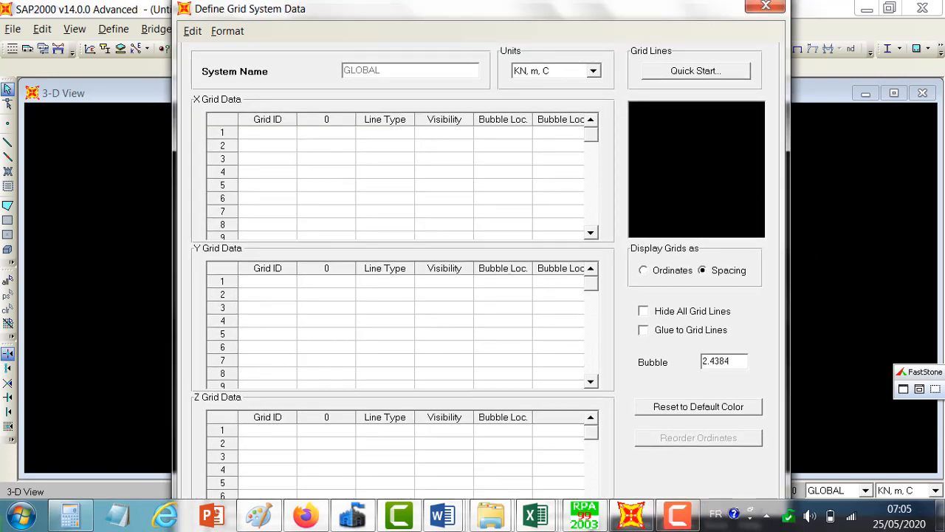
right_click(584, 515)
left_click(526, 476)
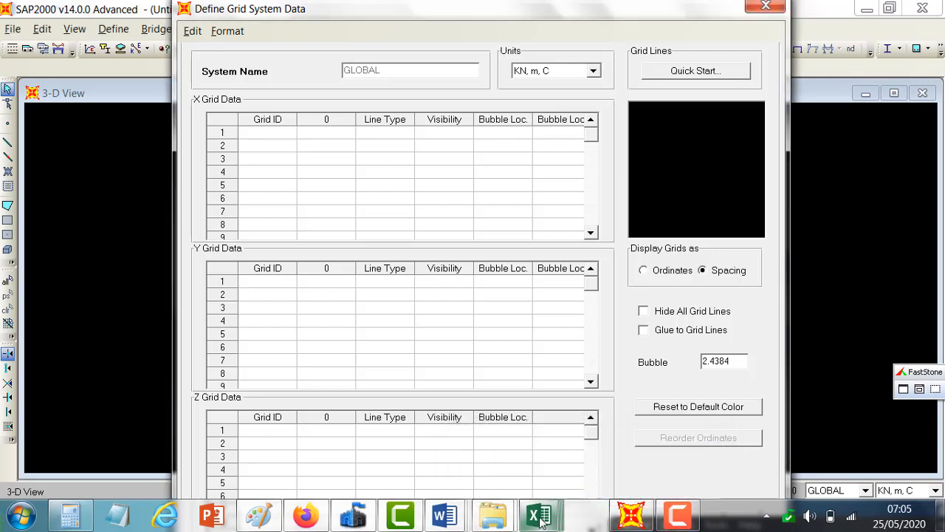
right_click(703, 522)
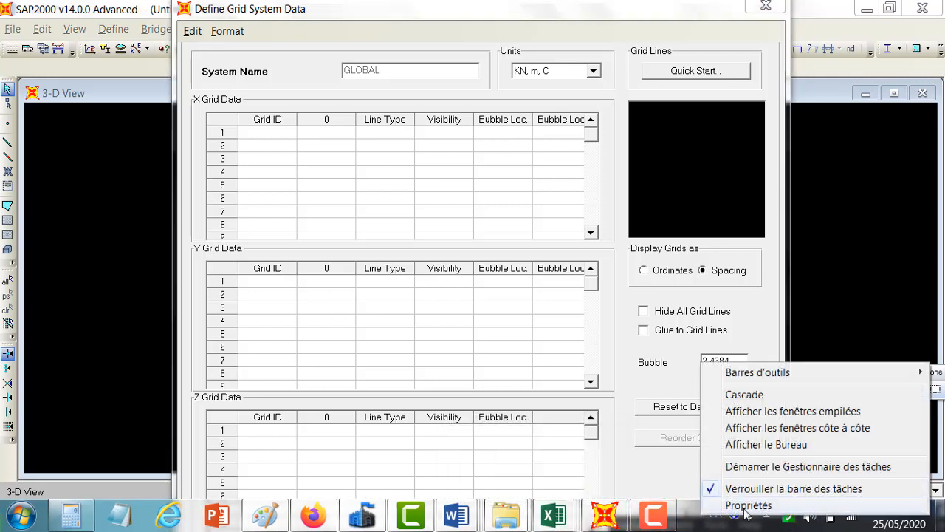
left_click(729, 503)
left_click(52, 210)
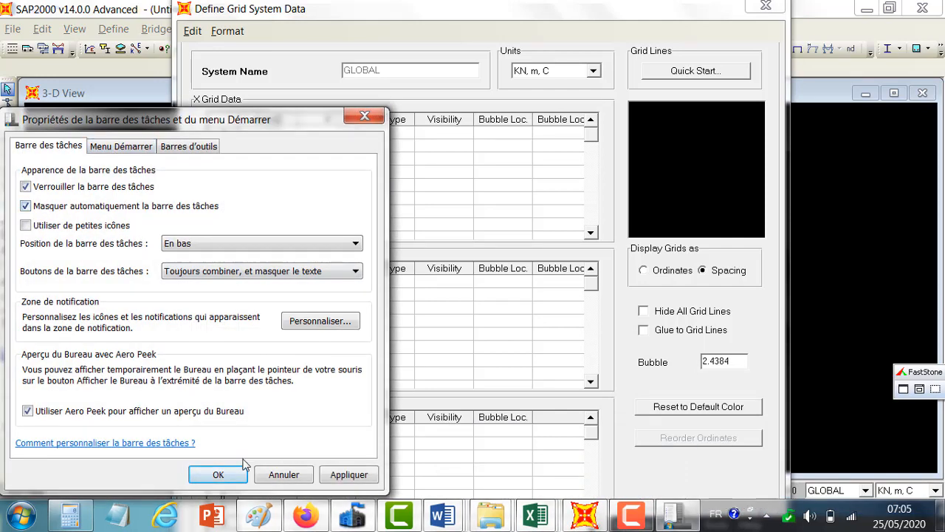
left_click(218, 474)
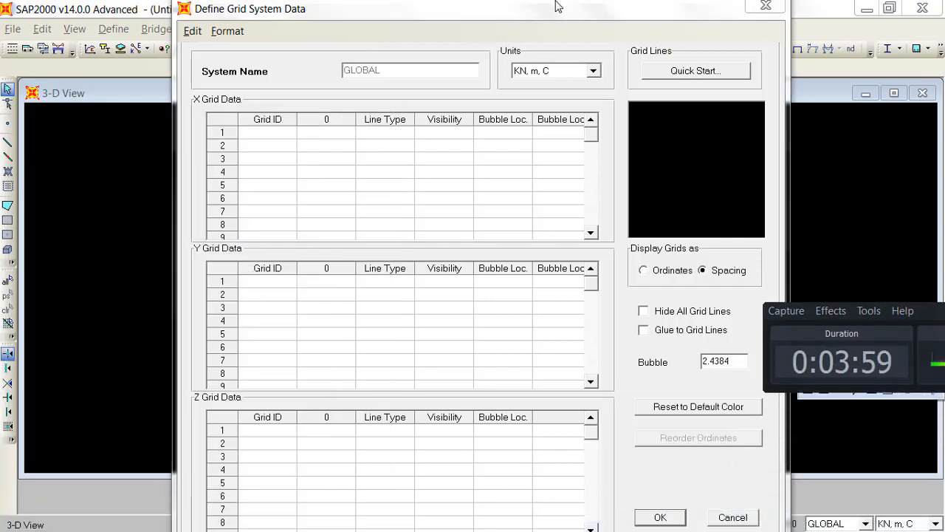
Step: Enter 4.3 m as the spacing of the first X grid line
left_click(347, 159)
left_click(330, 146)
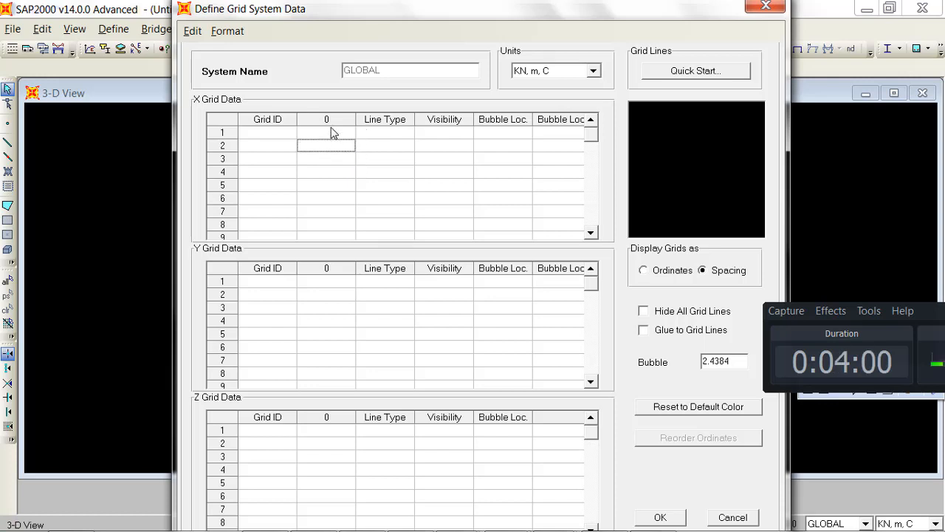
left_click(332, 133)
type("14.3")
double_click(348, 132)
key("BackSpace")
type("4.3")
left_click(326, 148)
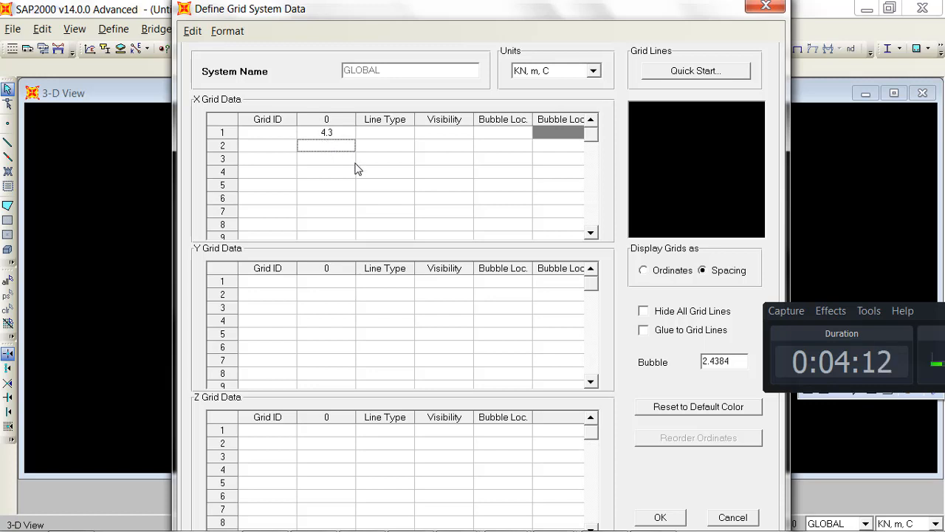
Step: Enter X grid spacings of 3.55, 2 and 3.00 m for grid lines 2 to 4
type("3.55")
left_click(333, 164)
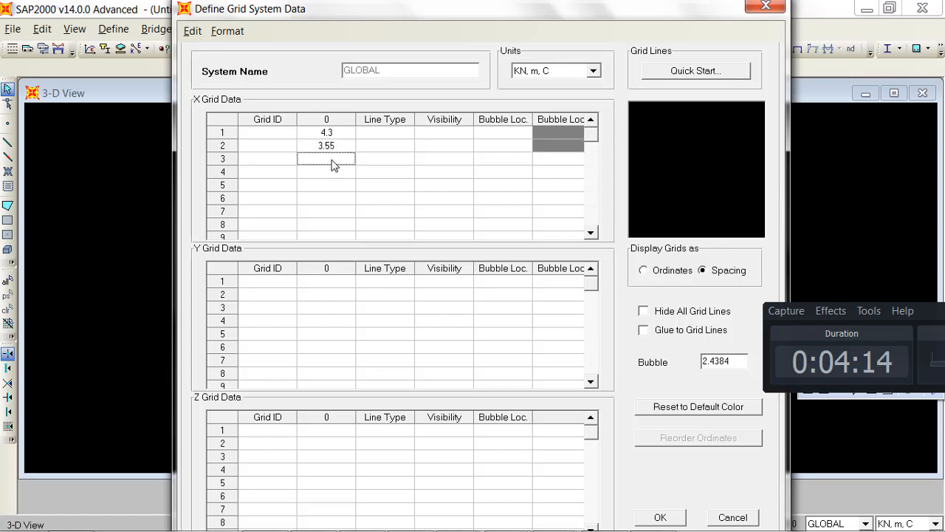
type("2")
left_click(329, 172)
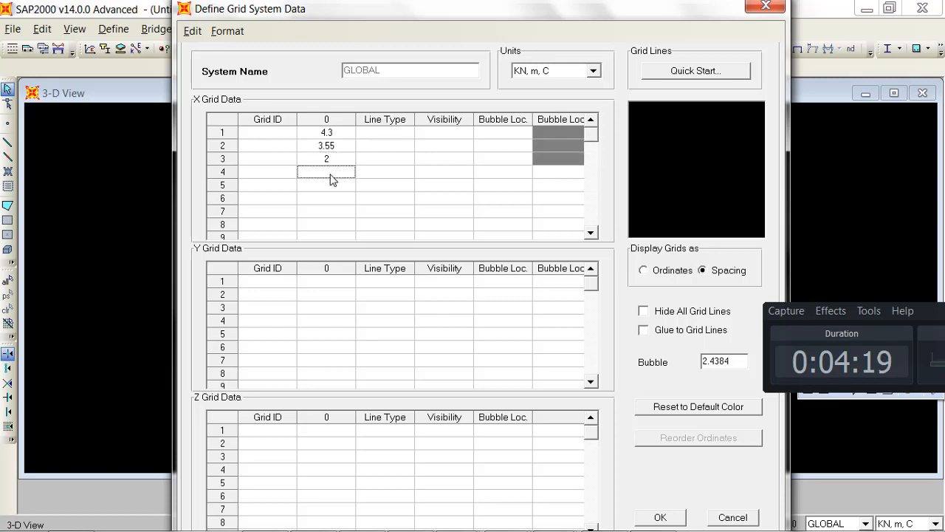
type("3.00")
left_click(335, 190)
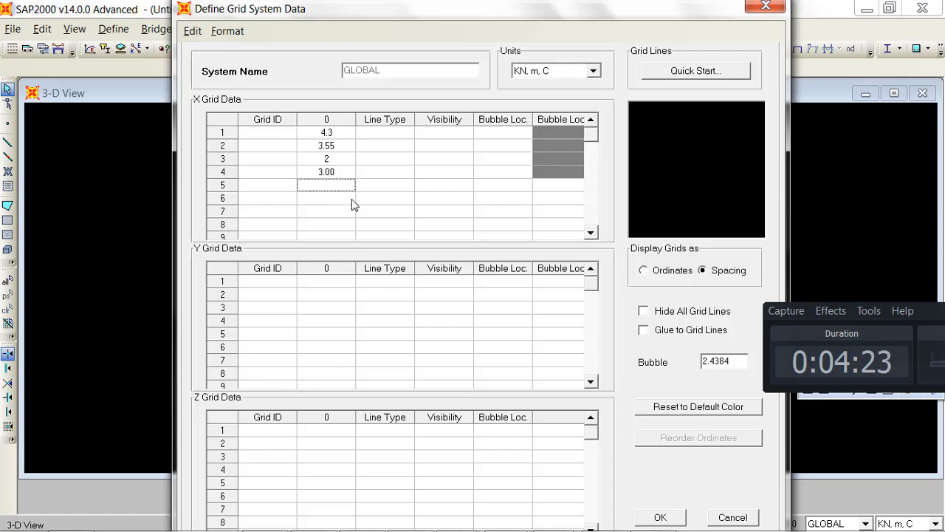
Step: Complete the X grid with spacings of 3, 3.1 and 0 m for grid lines 5 to 7
type("3")
left_click(352, 200)
type("3.1")
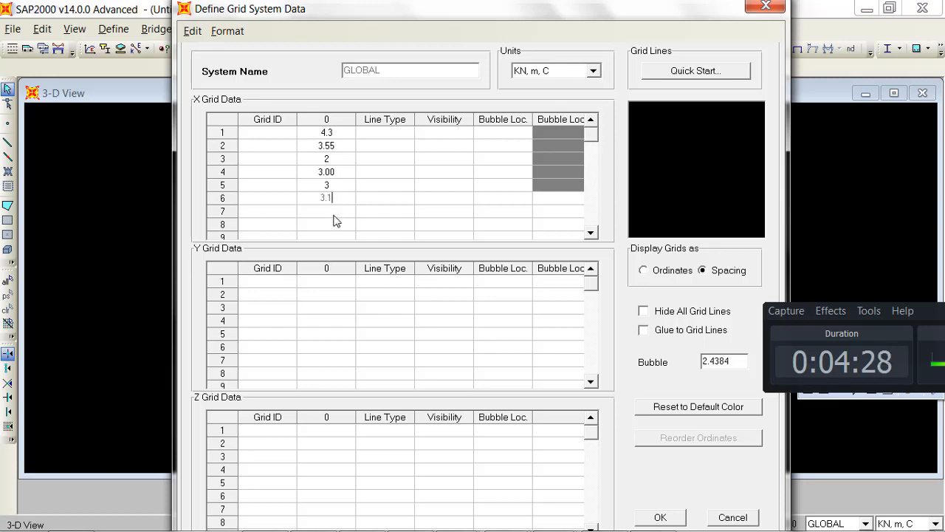
key("Return")
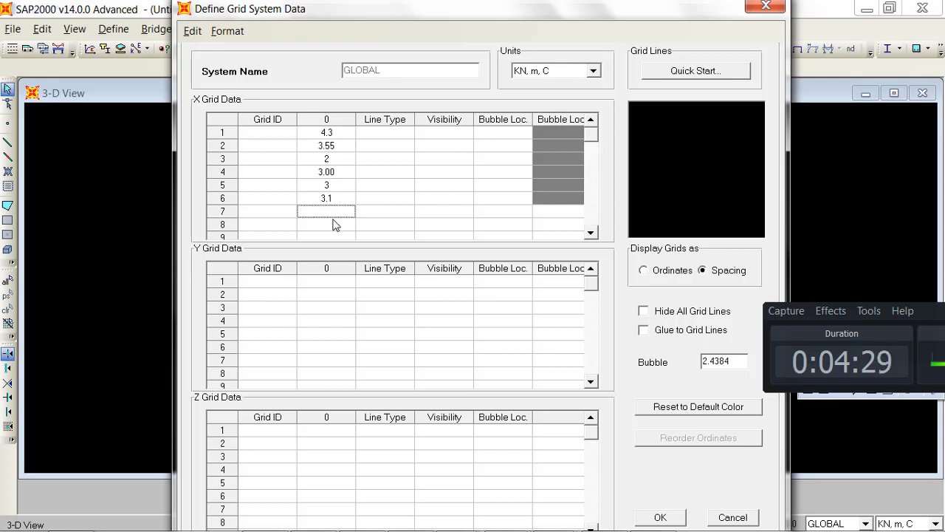
type("0")
key("Return")
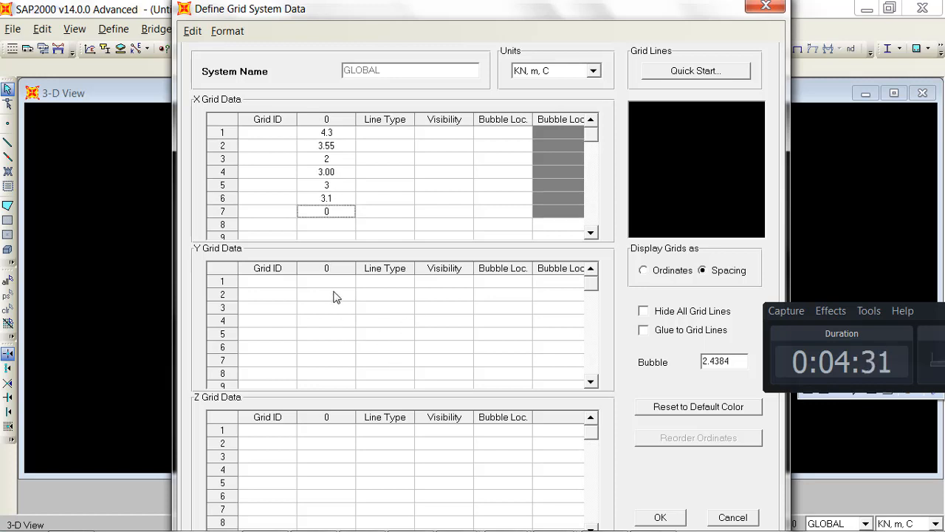
left_click(334, 281)
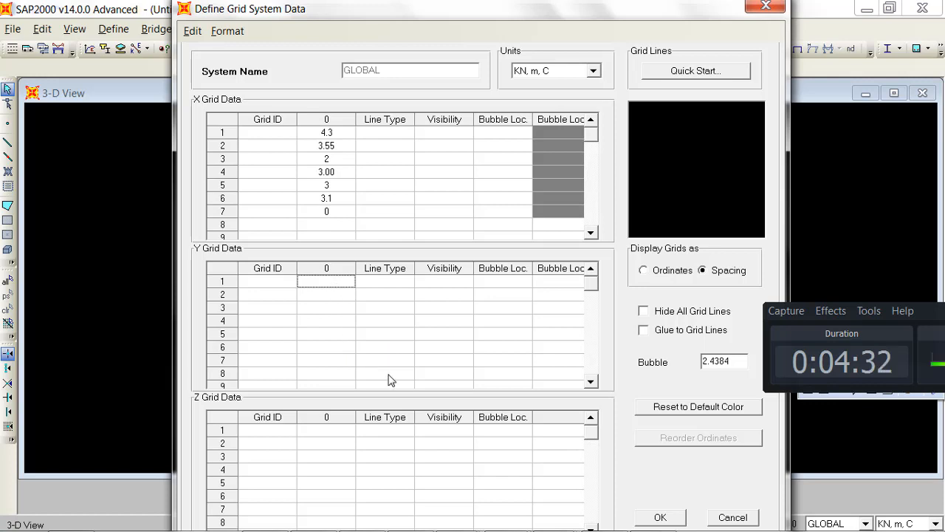
type("3.2")
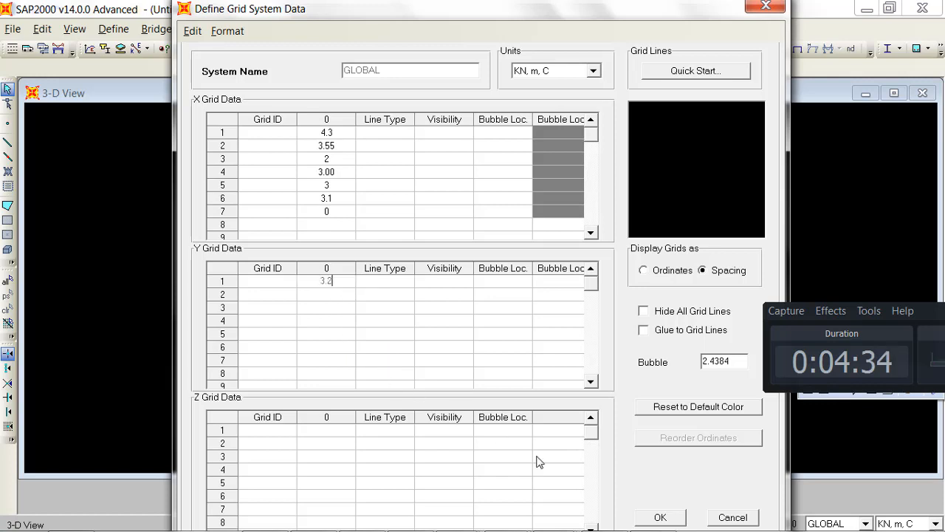
left_click(316, 295)
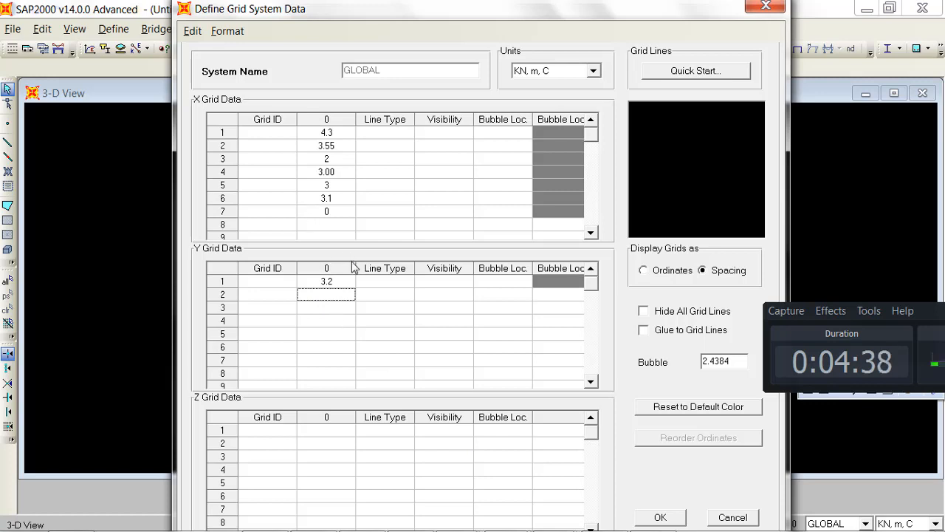
Step: Enter Y grid spacings of 2.85, 4.5 and 4.45 m for grid lines 1 to 3
left_click(341, 284)
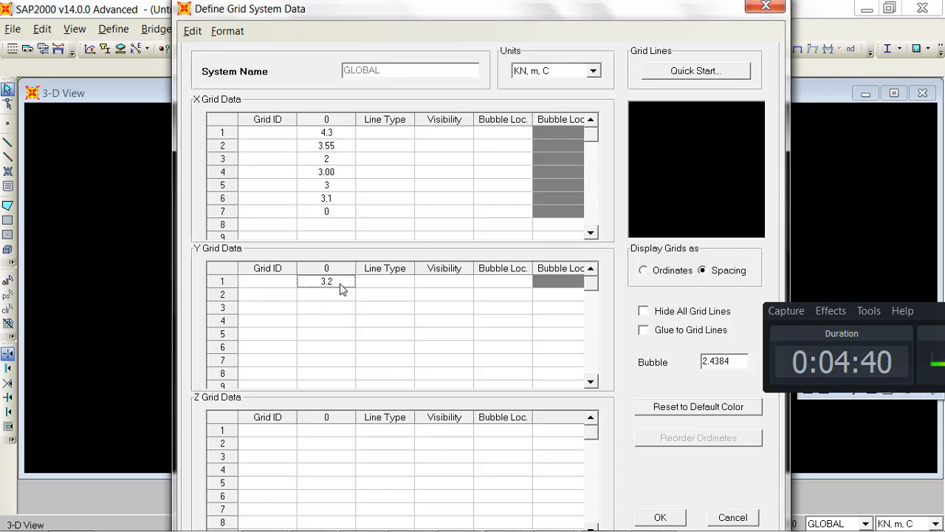
type("2.85")
left_click(339, 295)
type("4.5")
left_click(336, 311)
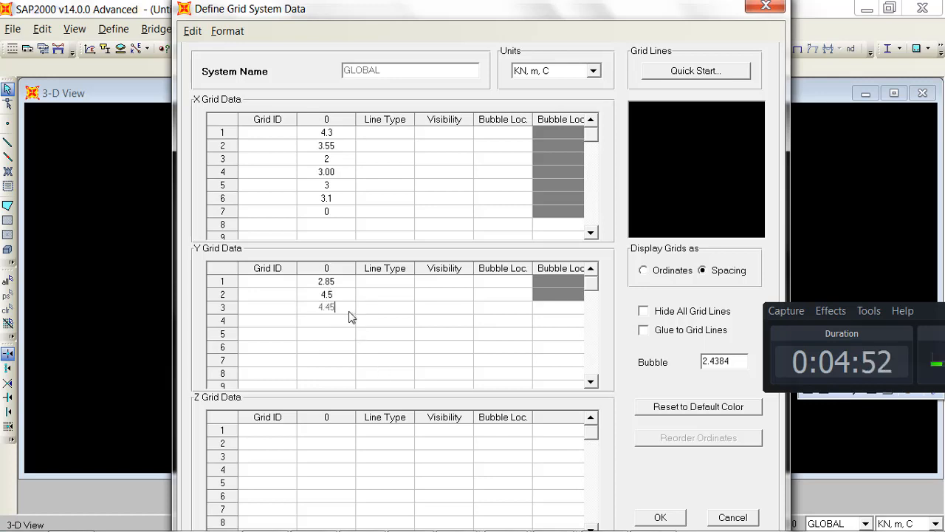
left_click(336, 328)
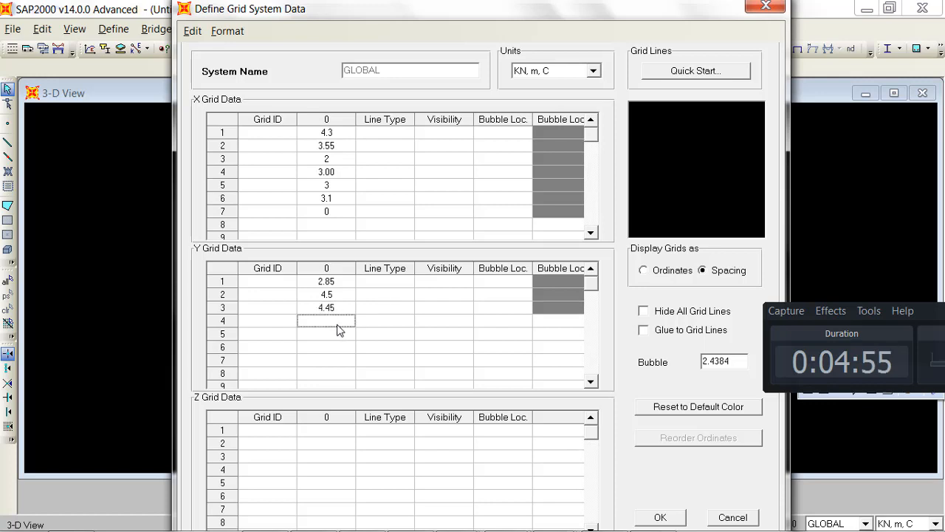
Step: Enter Y grid spacings of 3, 4 and 3 m for grid lines 4 to 6
type("3")
left_click(324, 336)
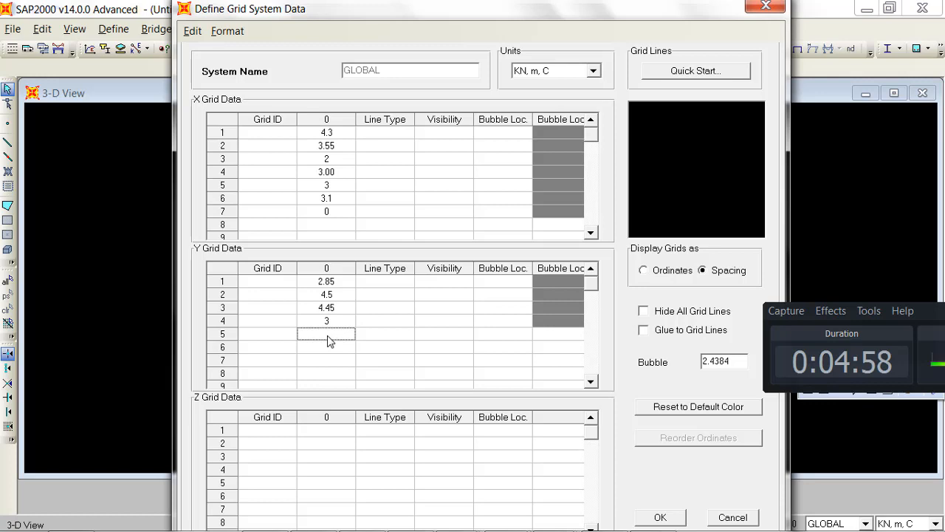
type("4")
left_click(330, 360)
left_click(336, 348)
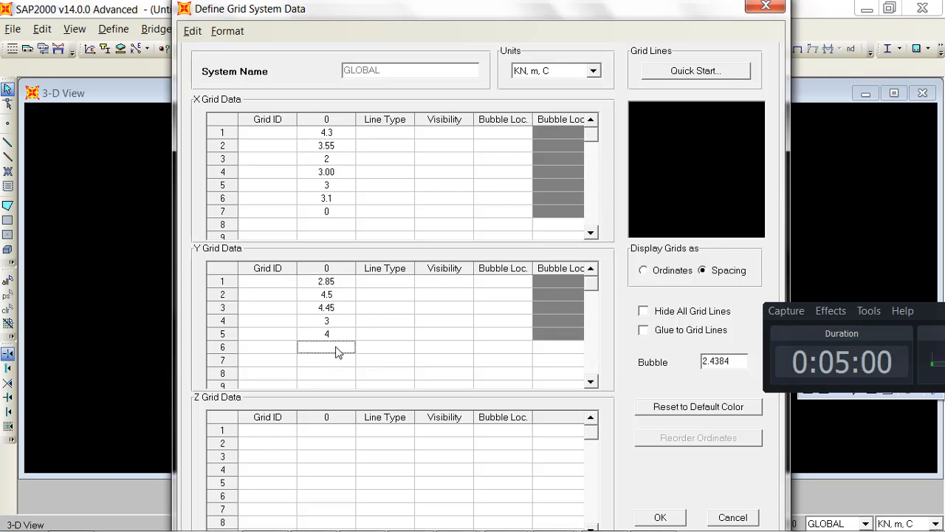
type("3")
left_click(337, 361)
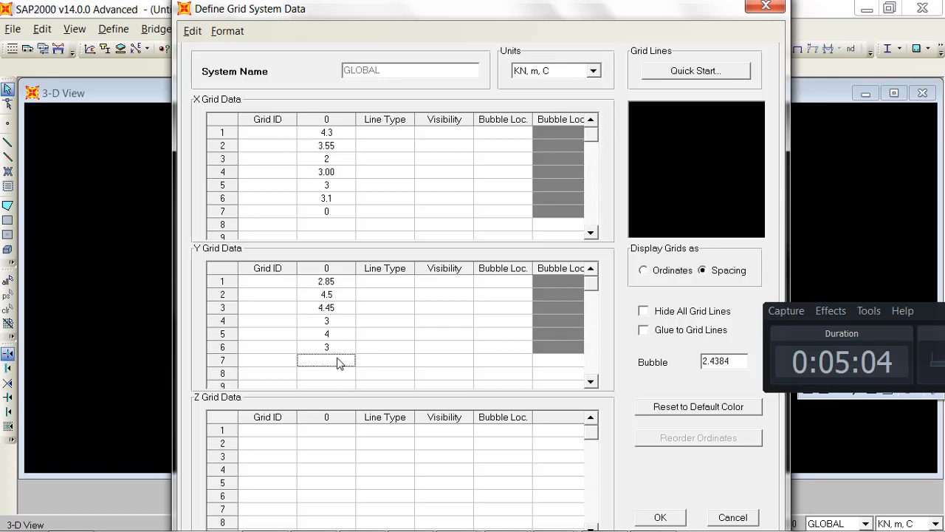
Step: Complete the Y grid with spacings of 3.2 and 0 m for grid lines 7 and 8
type("3.2")
left_click(326, 374)
type("0")
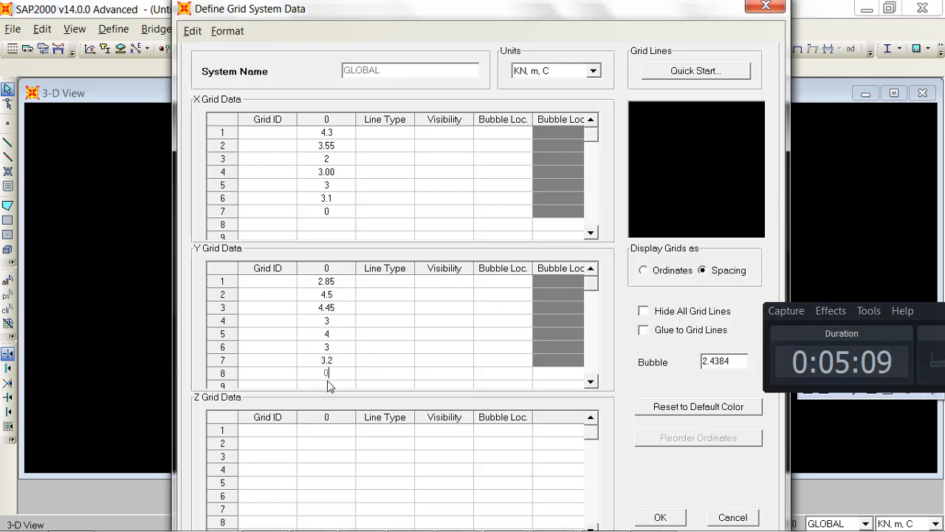
left_click(331, 432)
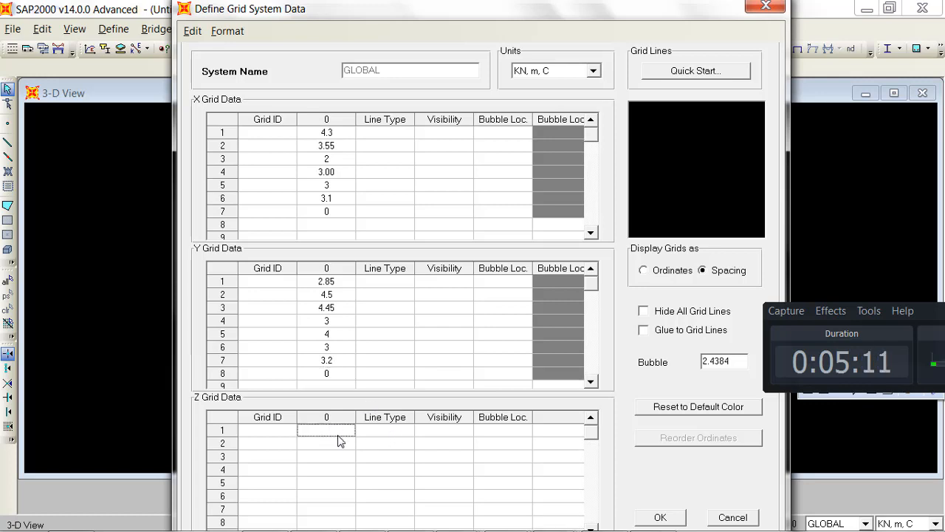
Step: Enter Z grid spacings of 3.06 and 0 m for grid lines 1 and 2, and display the grids as ordinates
type("3.06")
left_click(338, 447)
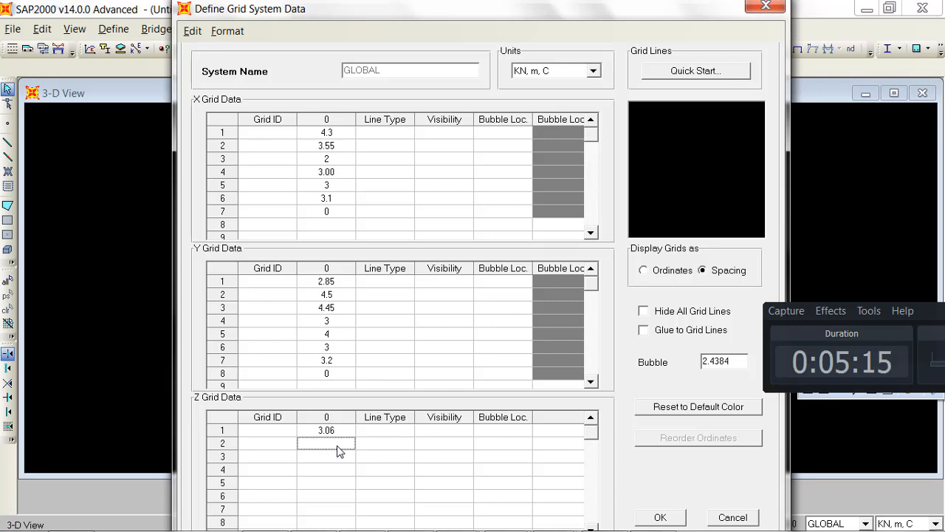
type("0")
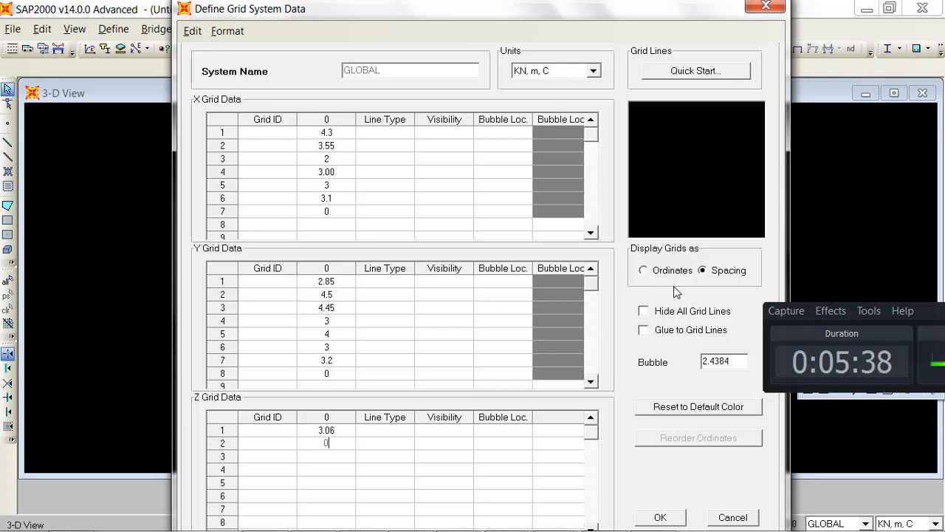
left_click(659, 271)
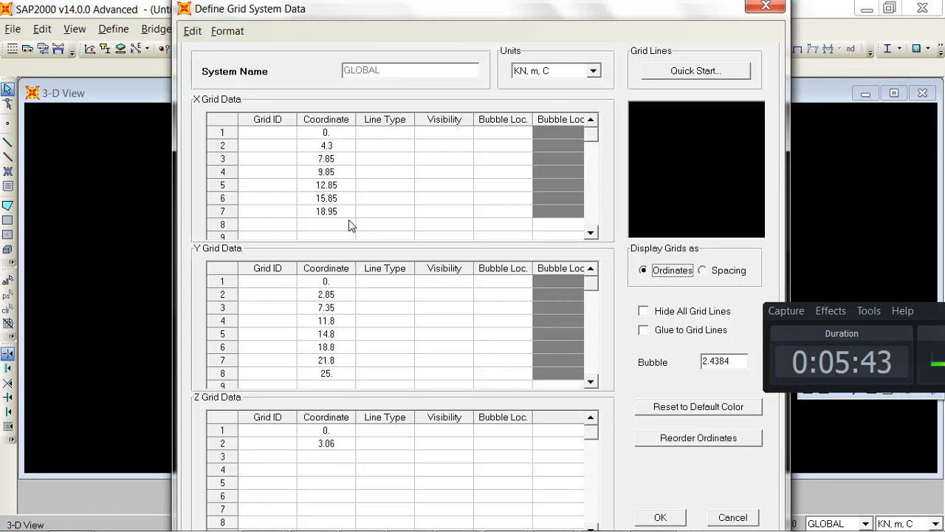
Step: Switch to the Plan de l etude document in Word, check the floor plan's axis spacings, and return to SAP2000
mouse_move(529, 499)
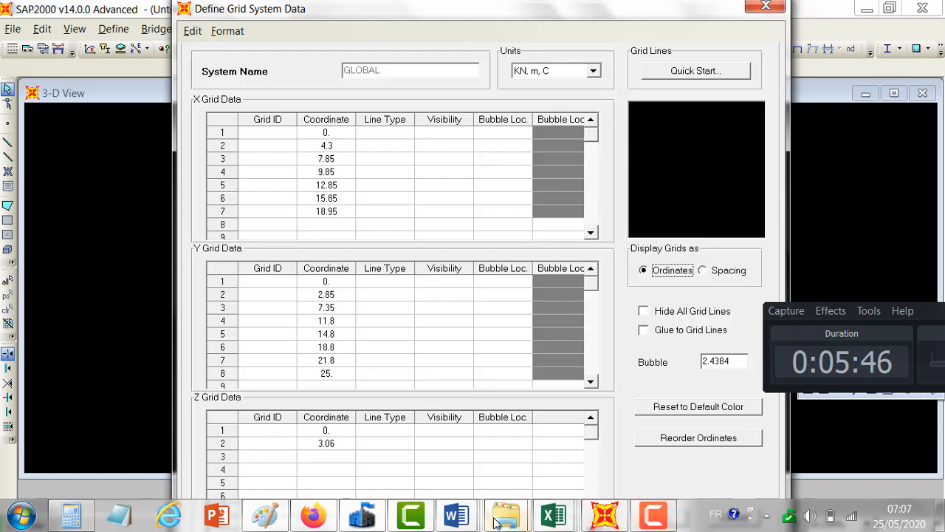
mouse_move(456, 515)
mouse_move(653, 424)
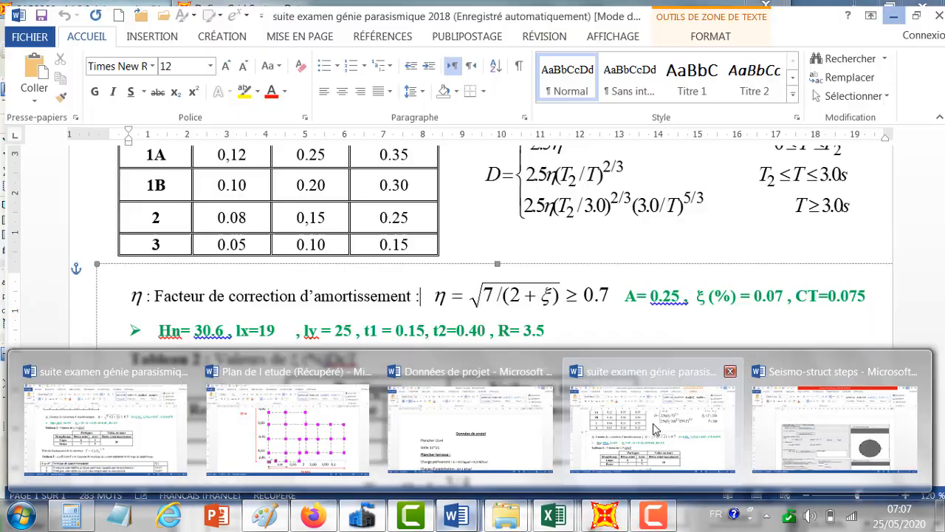
left_click(288, 428)
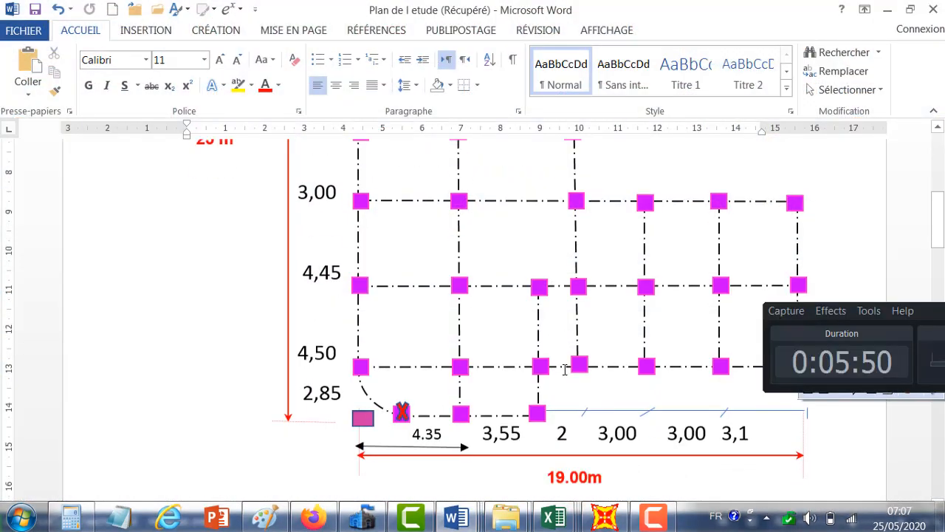
scroll(561, 399, "down", 2)
scroll(285, 311, "up", 6)
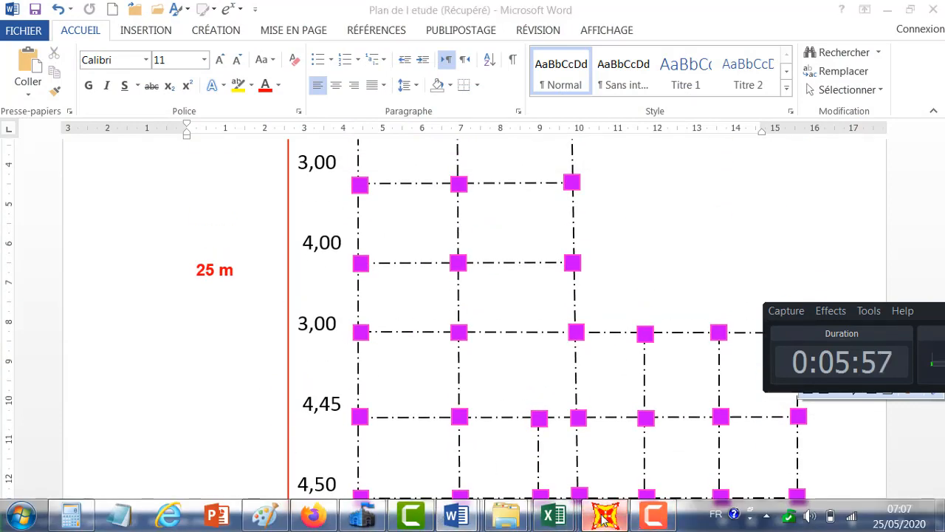
left_click(604, 515)
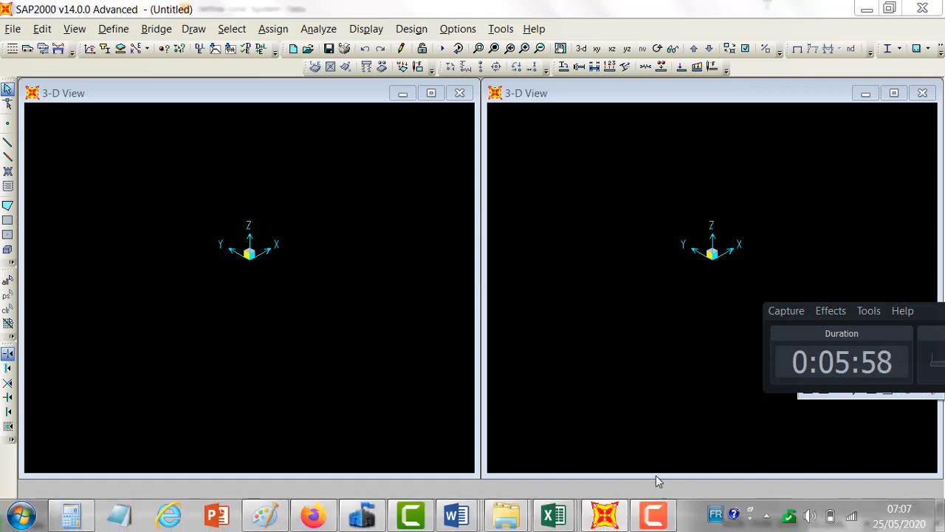
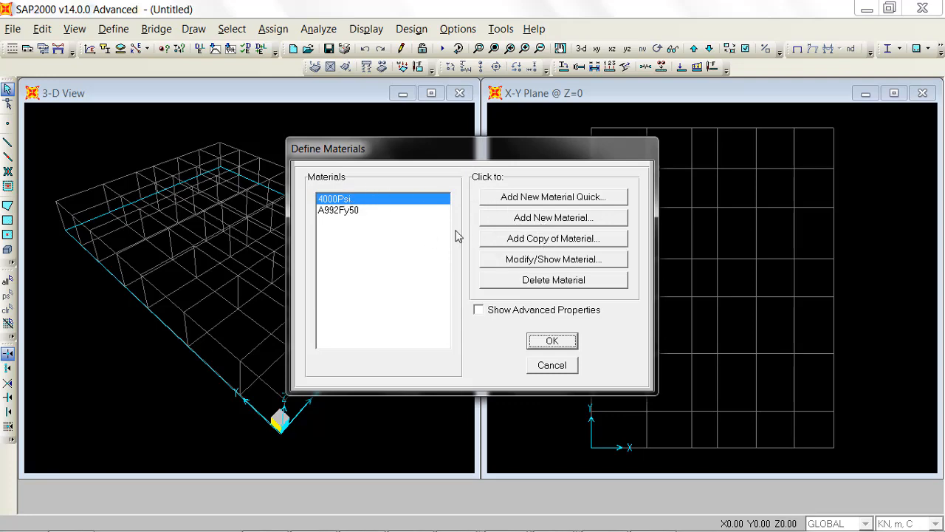
left_click(566, 260)
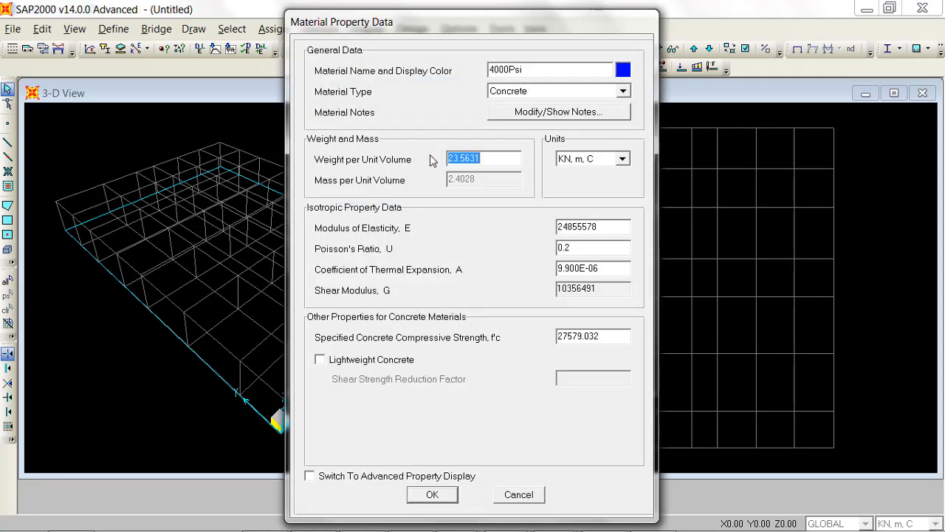
left_click(516, 495)
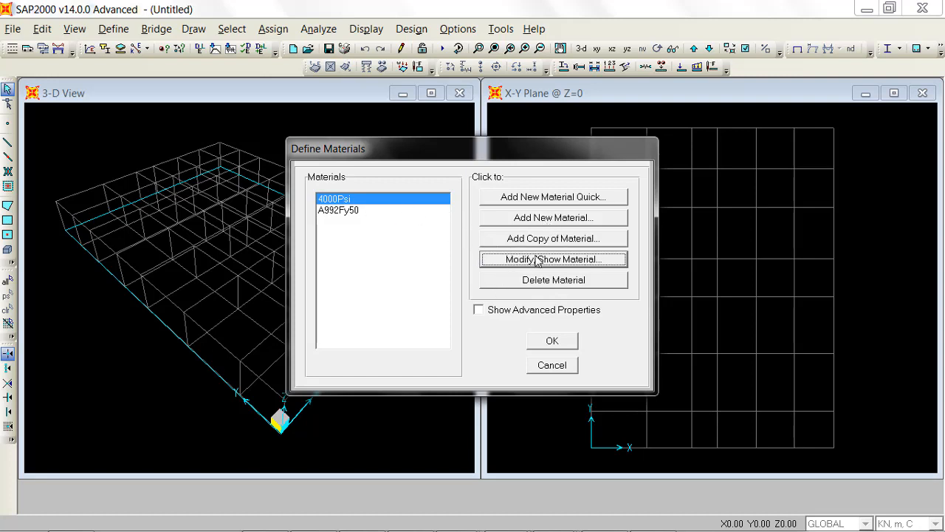
left_click(387, 202)
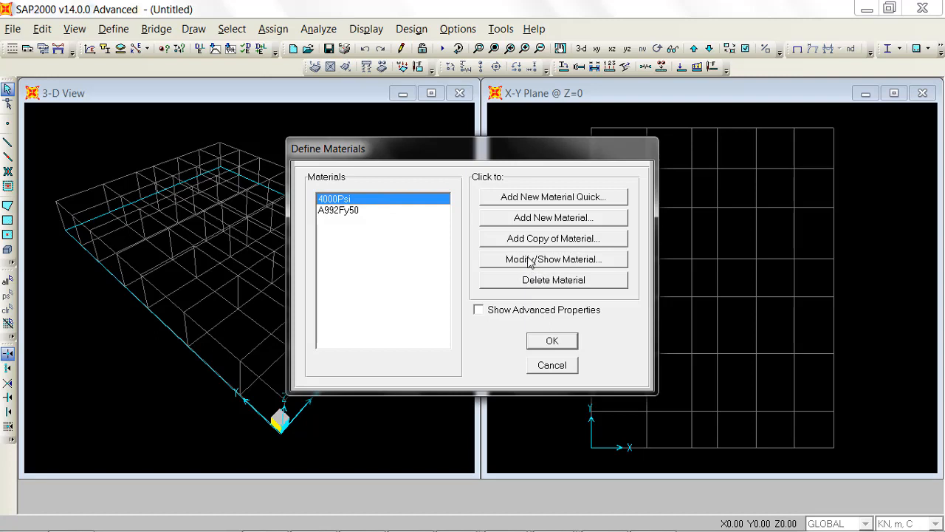
left_click(530, 260)
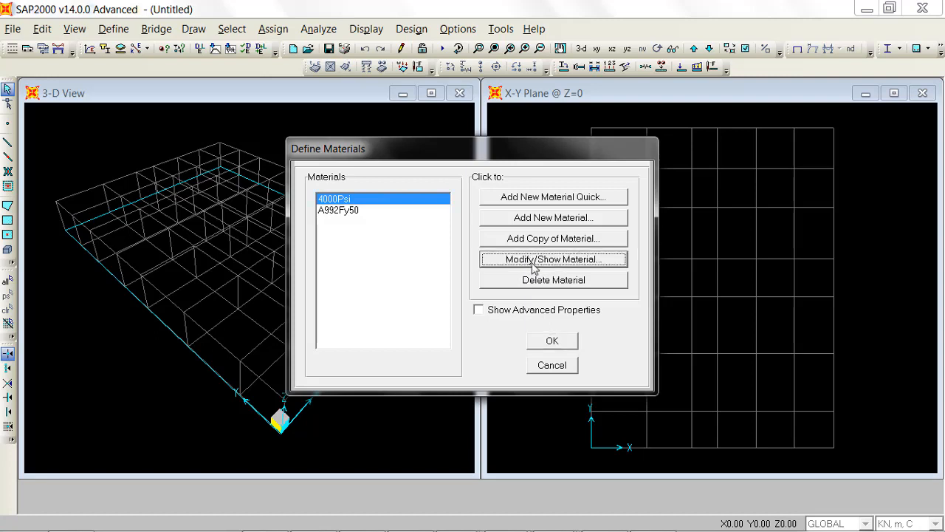
Step: Turn on advanced material properties and rename the 4000Psi concrete material to Béton
left_click(512, 309)
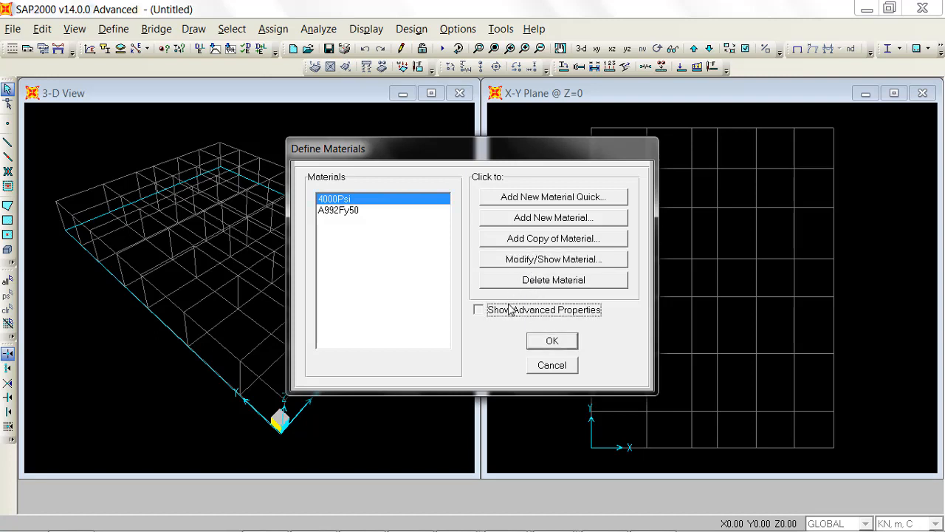
left_click(530, 260)
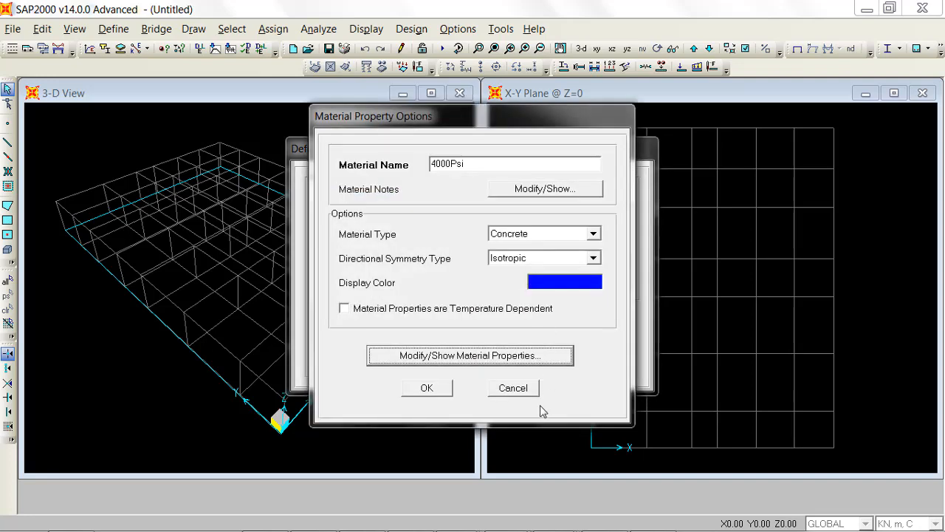
left_click_drag(480, 163, 425, 166)
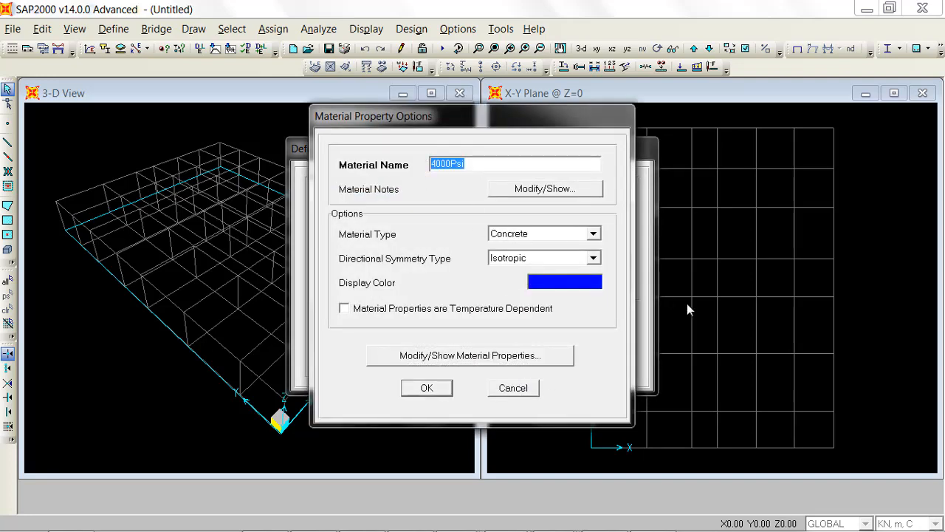
type("B2TON")
key("BackSpace")
key("BackSpace")
key("BackSpace")
key("BackSpace")
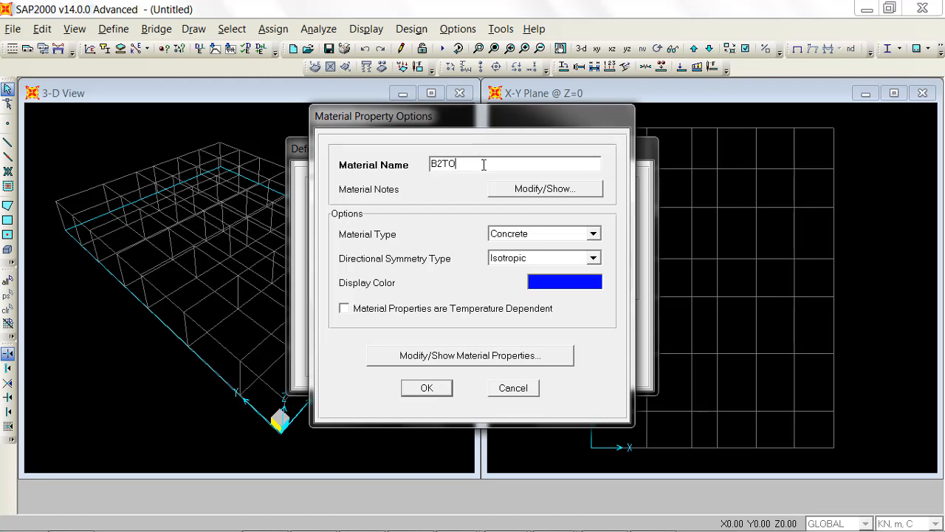
type("éton")
Step: Set the Béton material's weight per unit volume to 25 and its mass per unit volume to 2.5
left_click(477, 358)
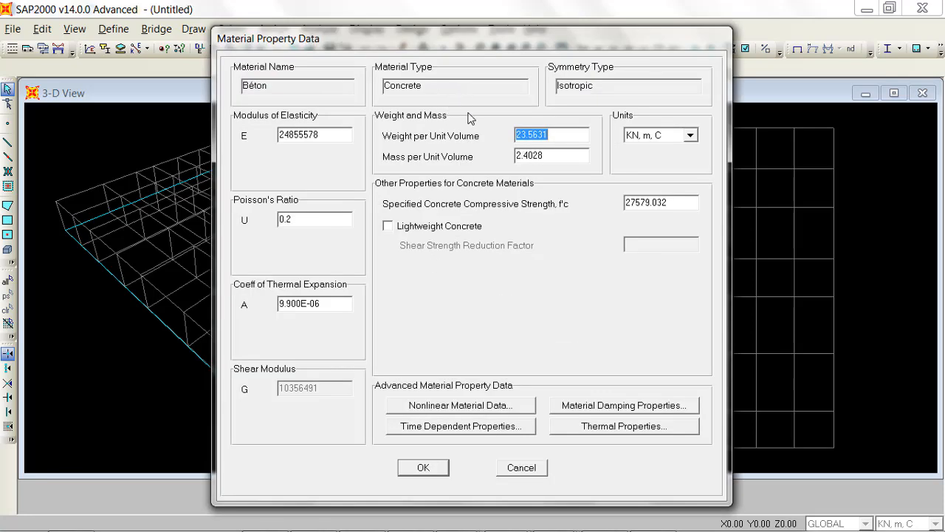
left_click(549, 134)
type("7")
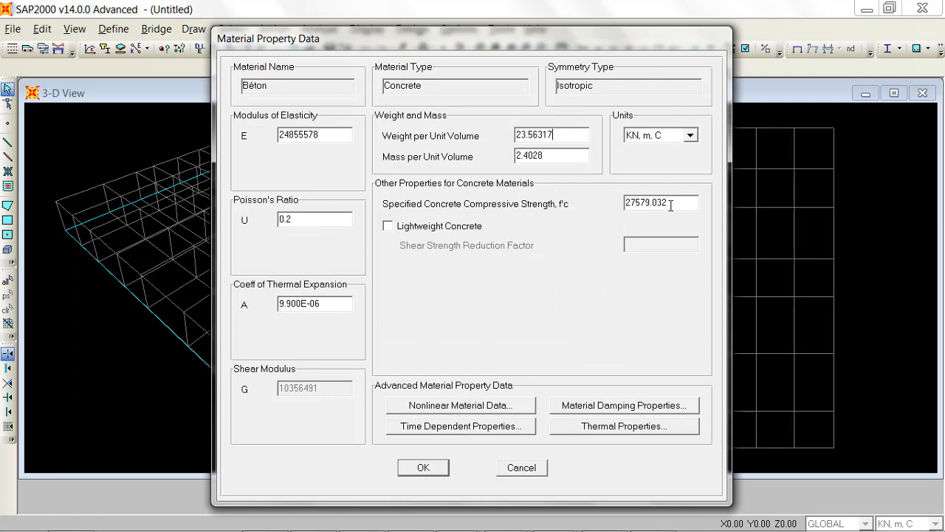
key("BackSpace")
key("BackSpace")
key("BackSpace")
key("BackSpace")
key("BackSpace")
key("BackSpace")
key("BackSpace")
key("BackSpace")
type("25")
double_click(563, 156)
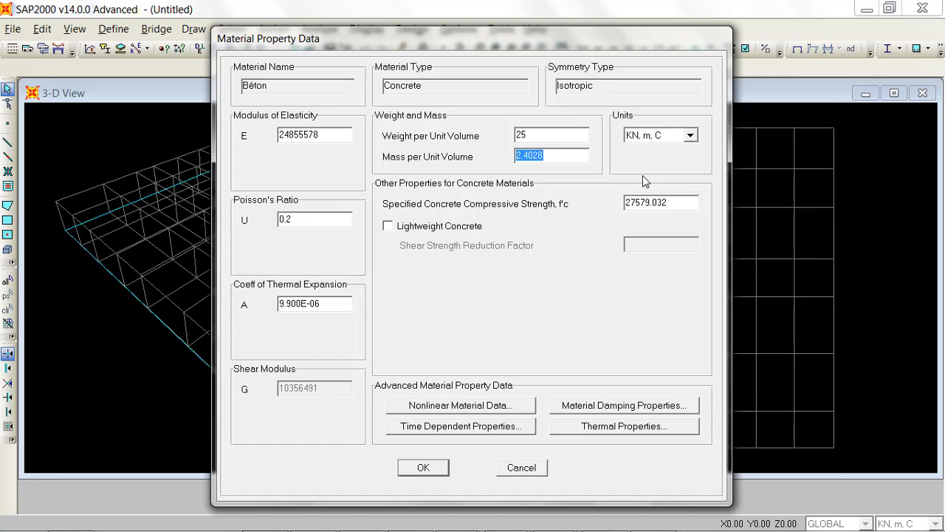
type("2.5")
Step: Set the Béton material's specified concrete compressive strength f'c to 25000
double_click(650, 198)
left_click_drag(683, 201, 606, 185)
type("25000")
Step: Try to set the Béton material's modulus of elasticity with the expression 11000(25)^(1/3)*1000
double_click(325, 139)
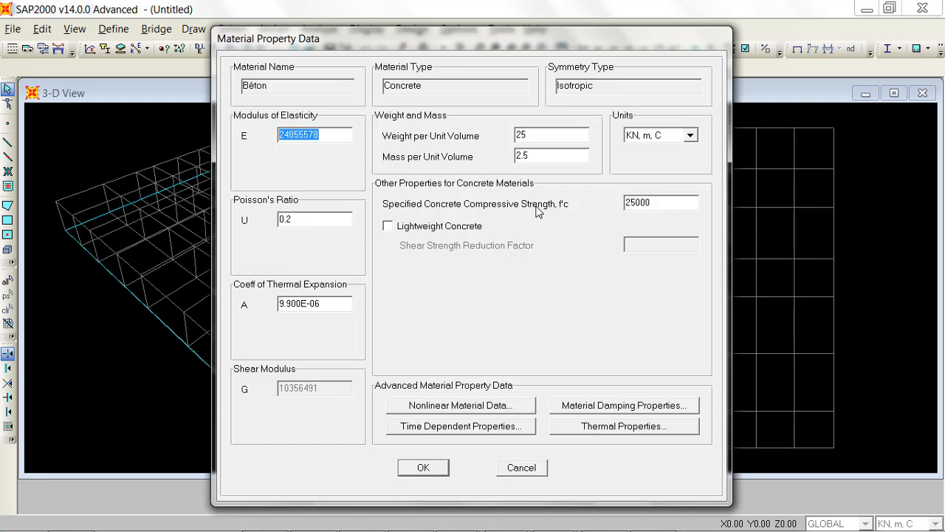
type("11000")
type("(25)")
key("BackSpace")
type(")")
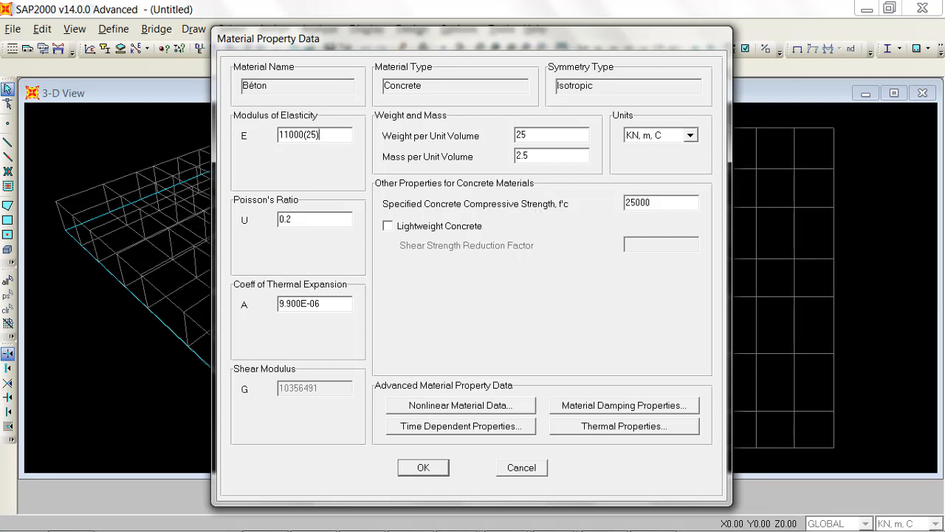
type("^^")
type("1/3")
type(")*")
type("1")
type("000")
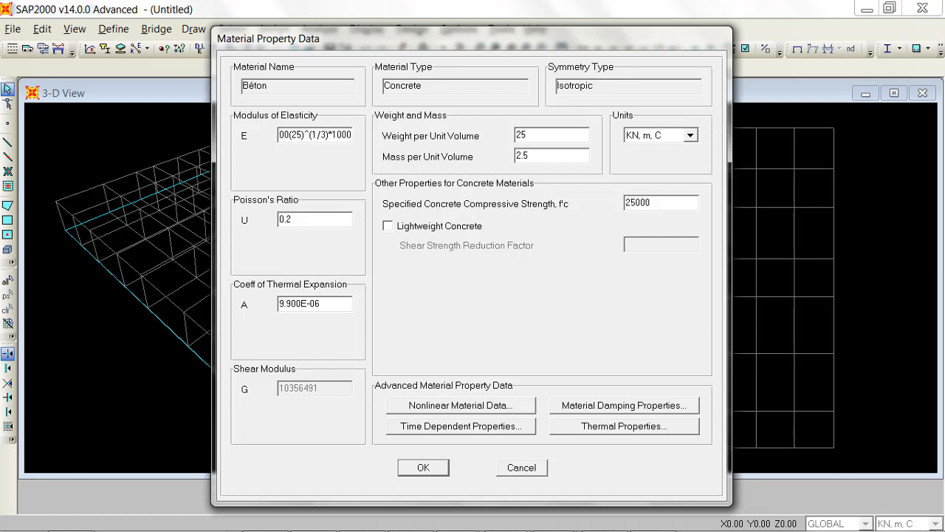
key("Return")
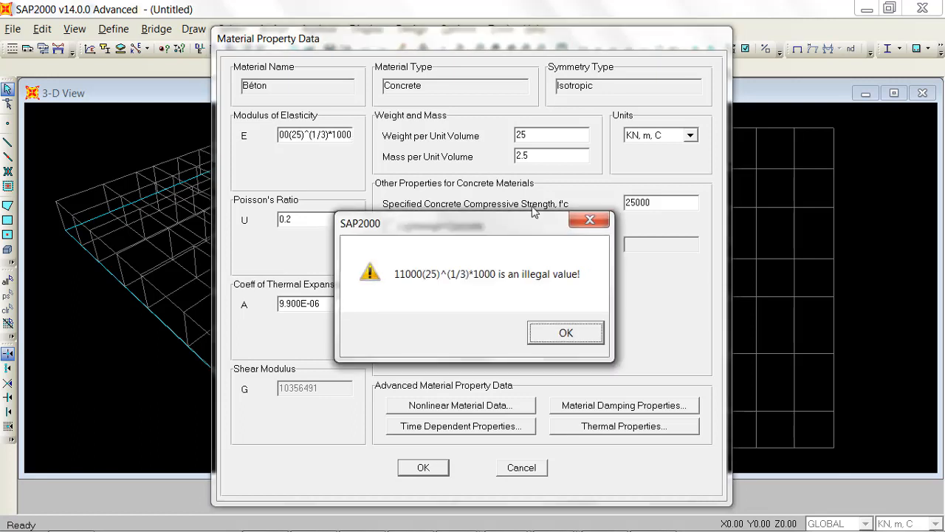
left_click(556, 334)
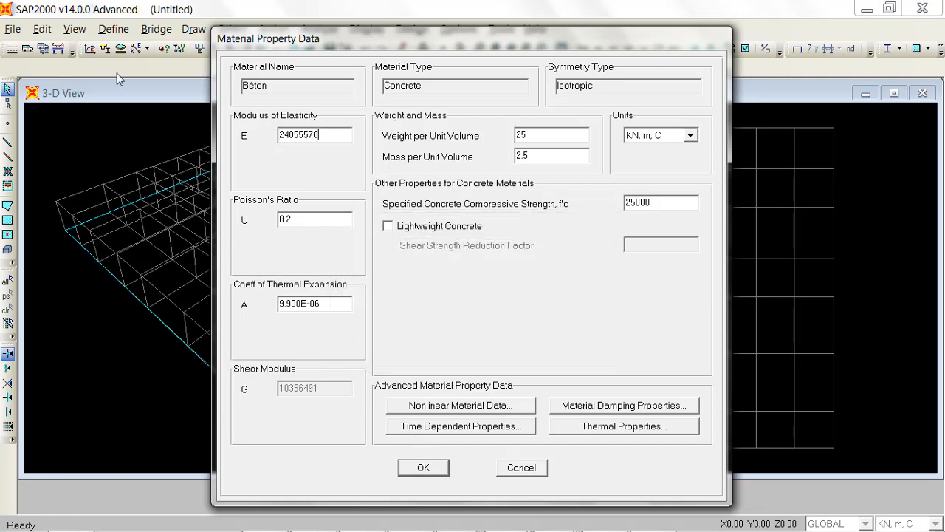
left_click(656, 522)
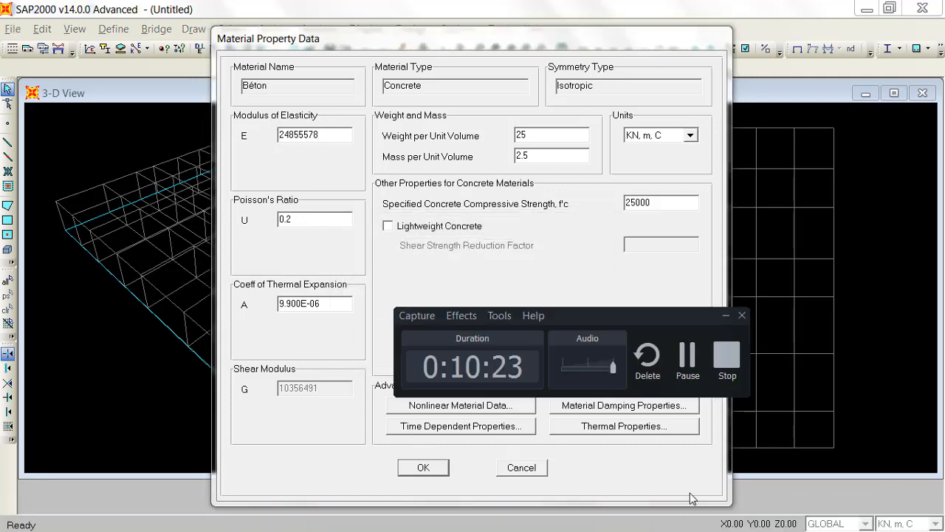
left_click(688, 354)
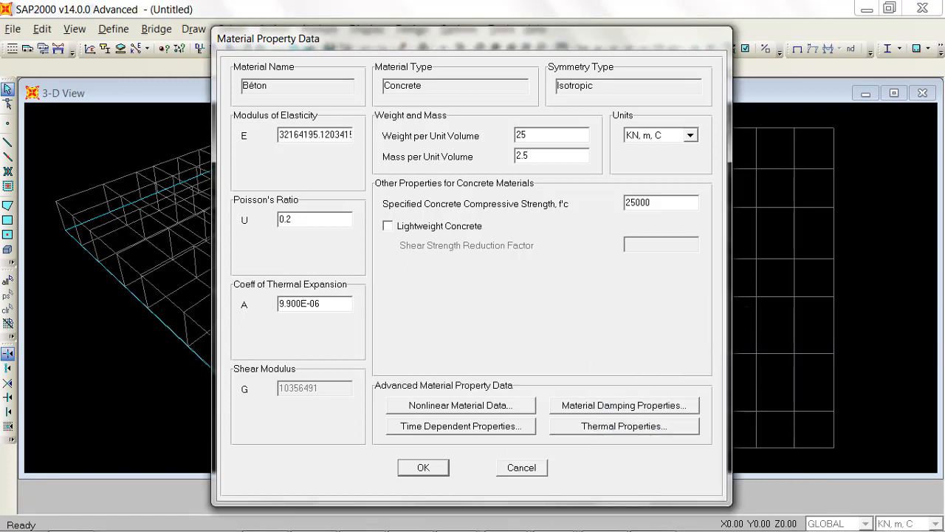
left_click(655, 517)
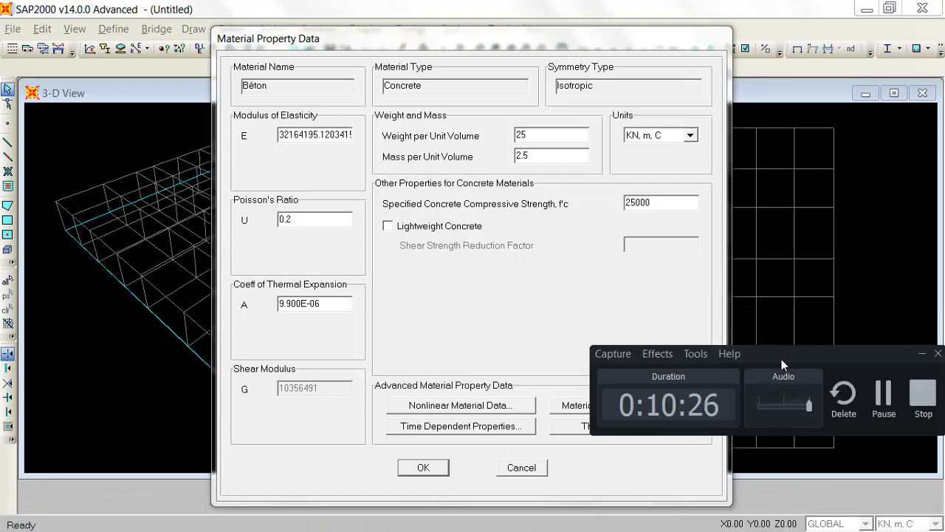
left_click_drag(782, 359, 851, 531)
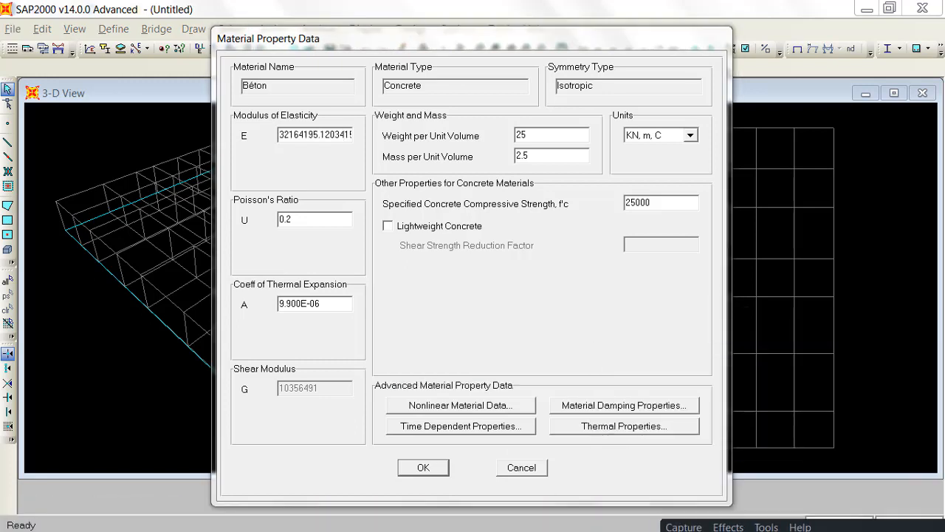
Step: Set the Béton material's modulus of elasticity with the expression 11000*25^(1/3)*1000 and accept the material definition
double_click(352, 136)
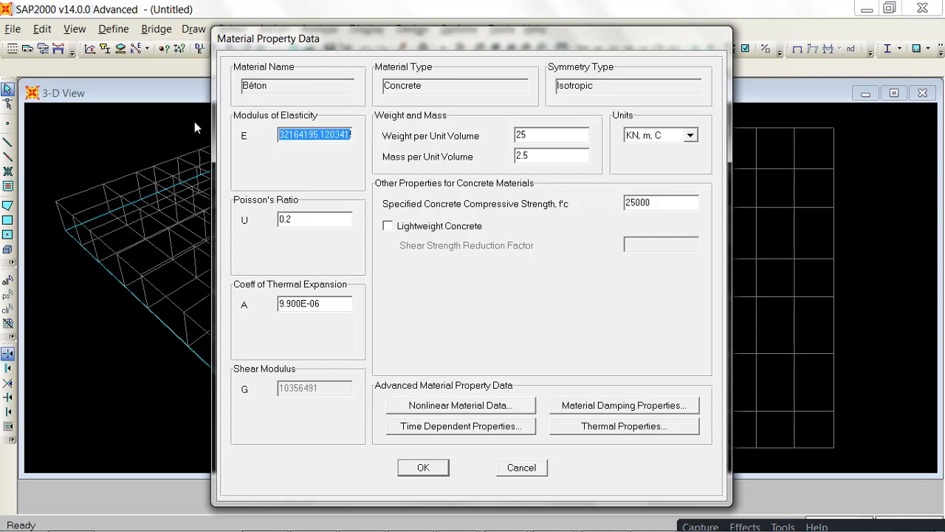
type("5")
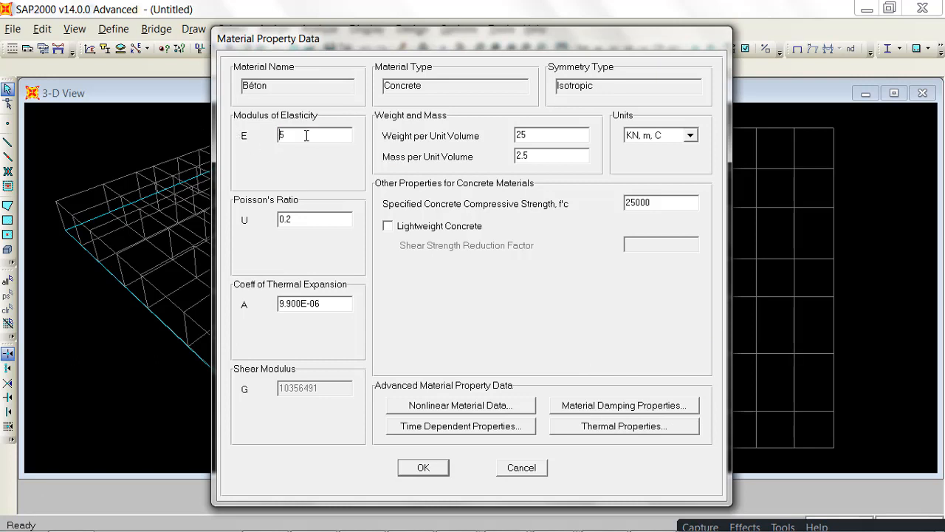
left_click_drag(305, 136, 239, 153)
key("BackSpace")
type("11000*25")
type("^(1/3)*1000")
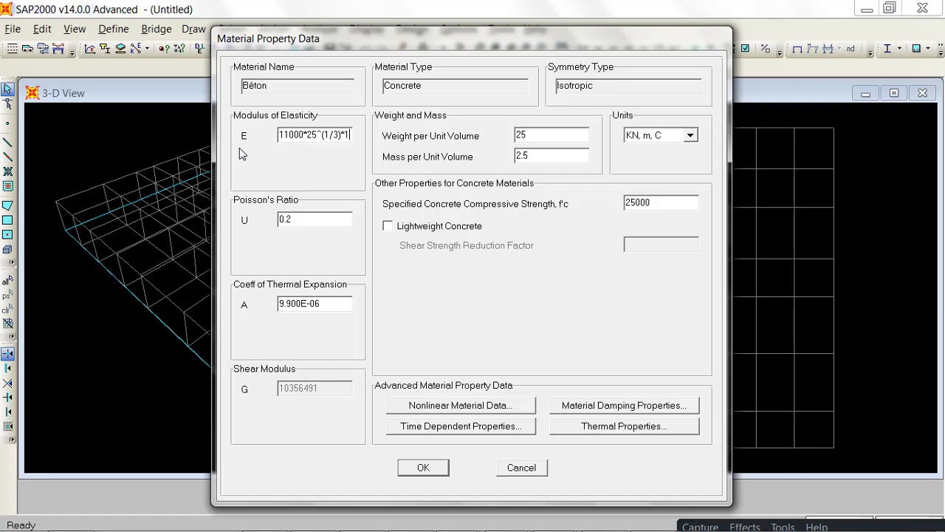
key("Return")
left_click_drag(319, 136, 262, 132)
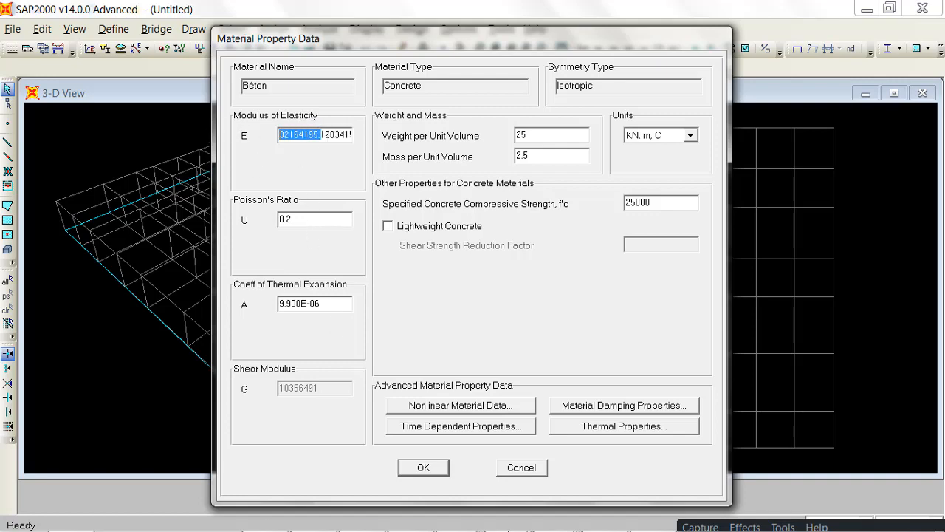
mouse_move(454, 529)
left_click(445, 467)
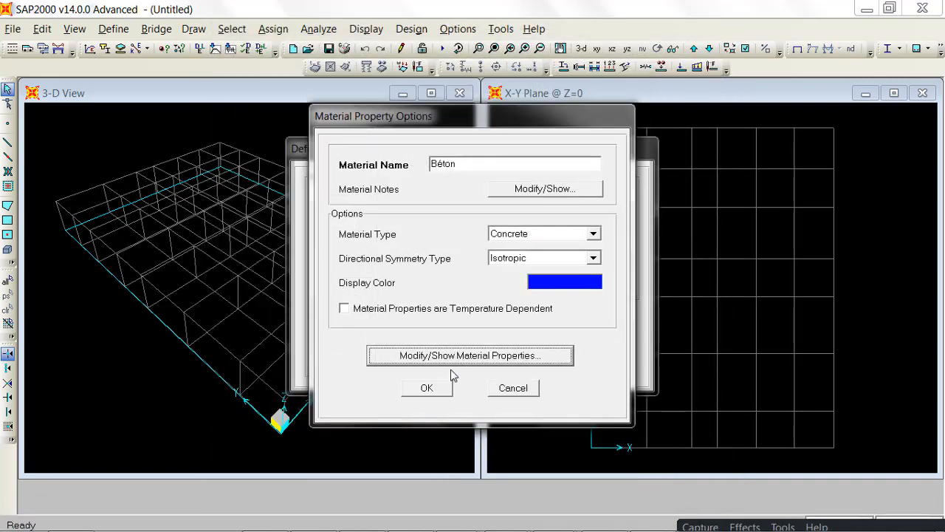
left_click(427, 389)
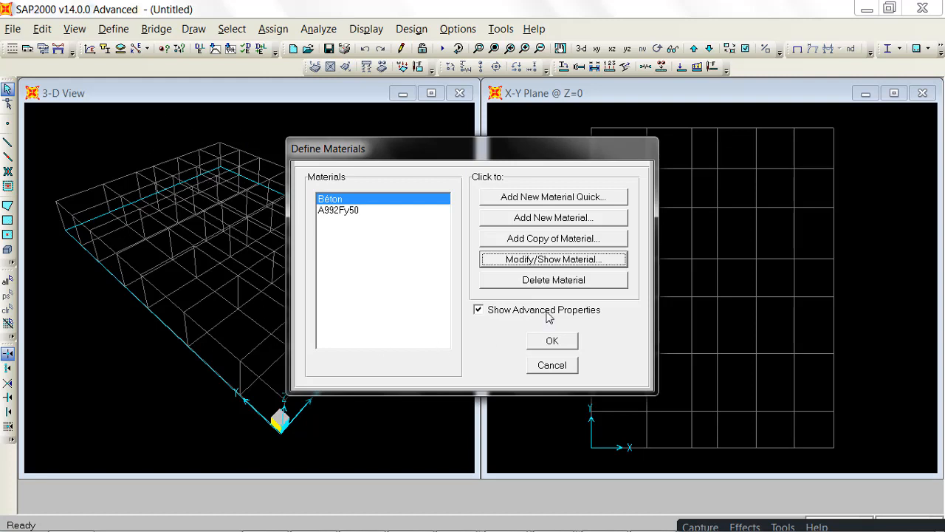
Step: Add a copy of the Béton material and name it CC
left_click(559, 247)
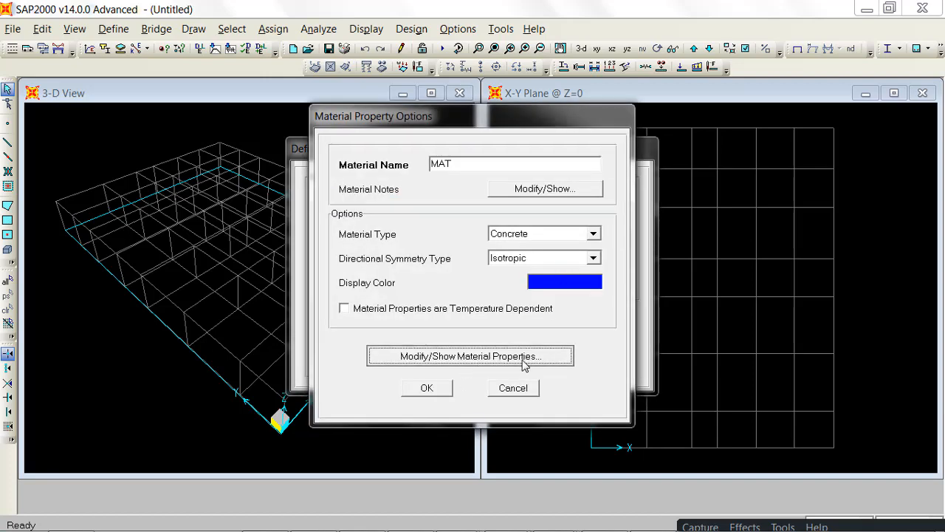
left_click_drag(479, 167, 395, 179)
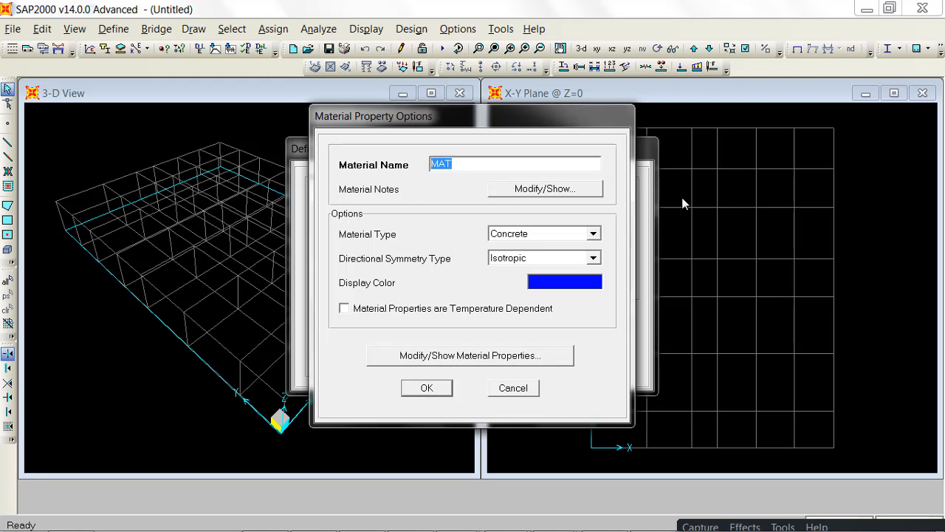
type("CC")
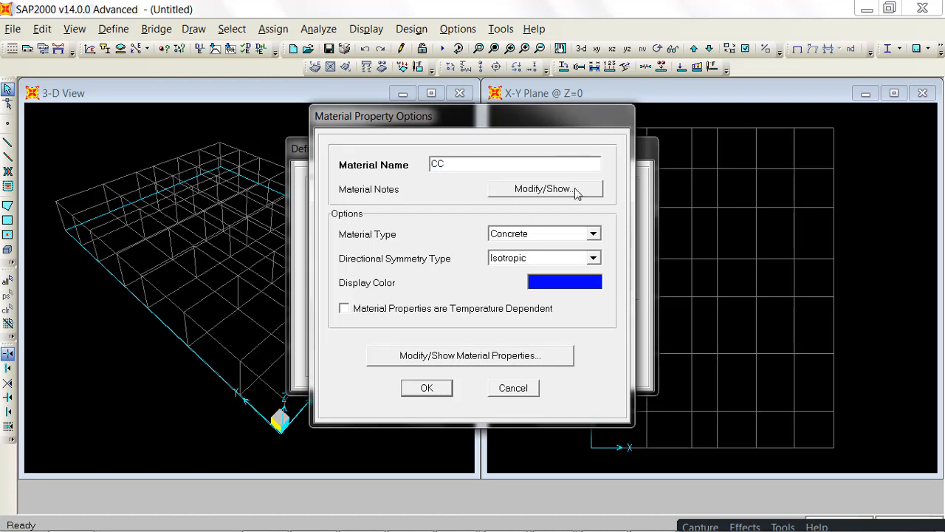
Step: Set the CC material's weight per unit volume and mass per unit volume to 0, and accept the material definitions
left_click(443, 357)
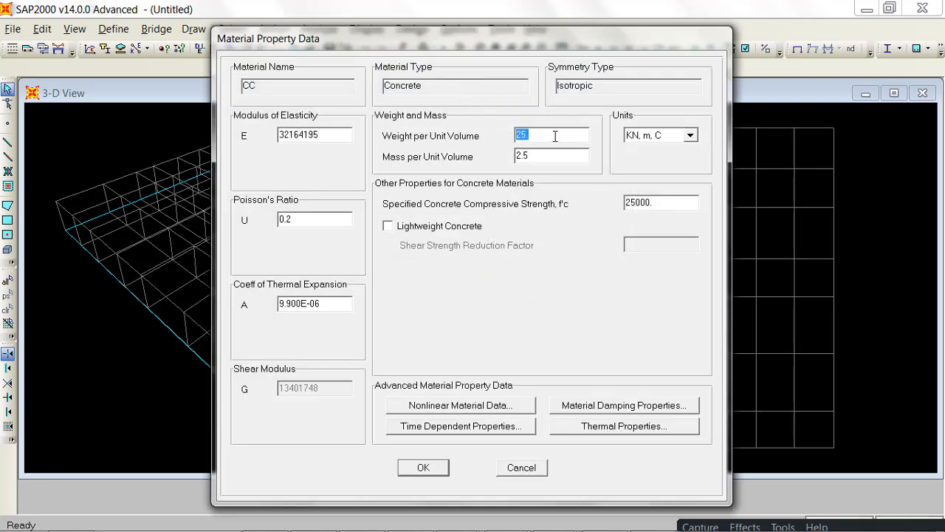
type("0")
double_click(534, 157)
key("Left")
left_click_drag(550, 155, 507, 154)
type("0")
left_click(433, 472)
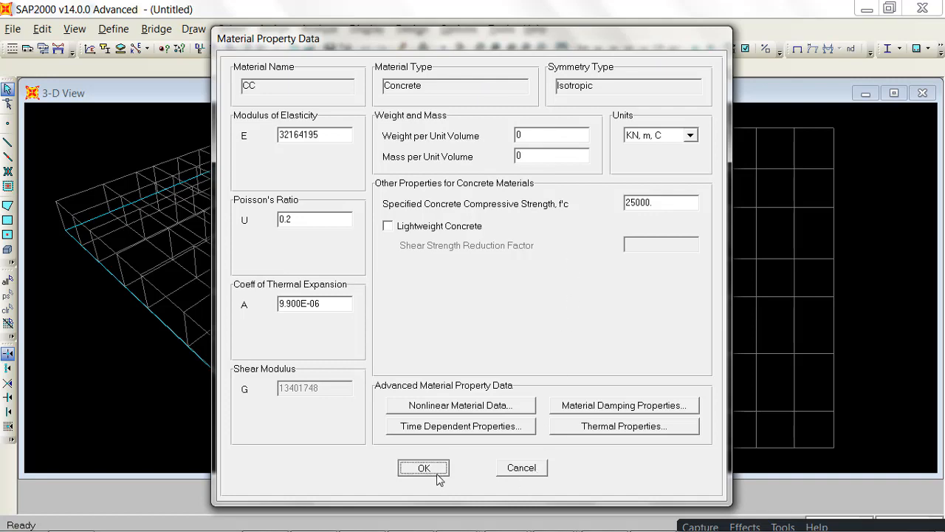
left_click(428, 389)
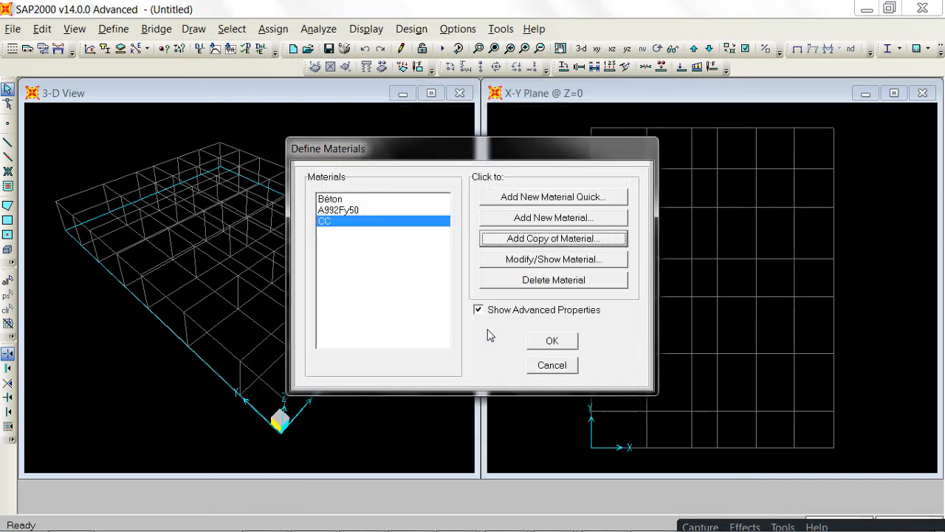
left_click(565, 345)
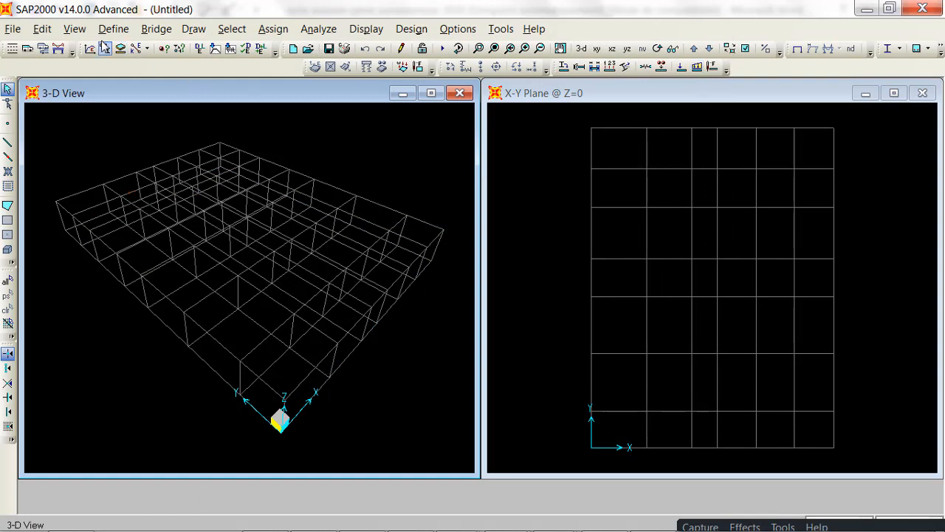
Step: Add a new rectangular concrete frame section named PP with Béton as its material
left_click(114, 31)
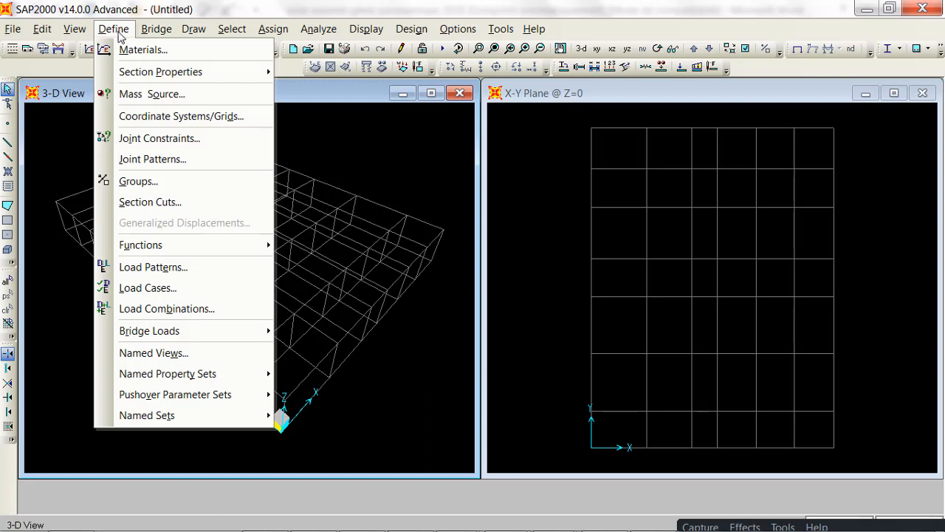
mouse_move(184, 76)
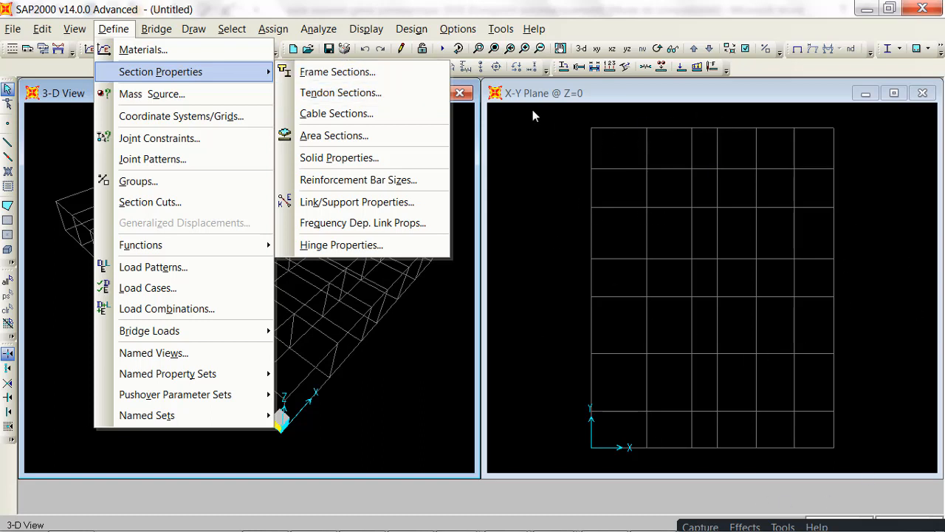
left_click(337, 72)
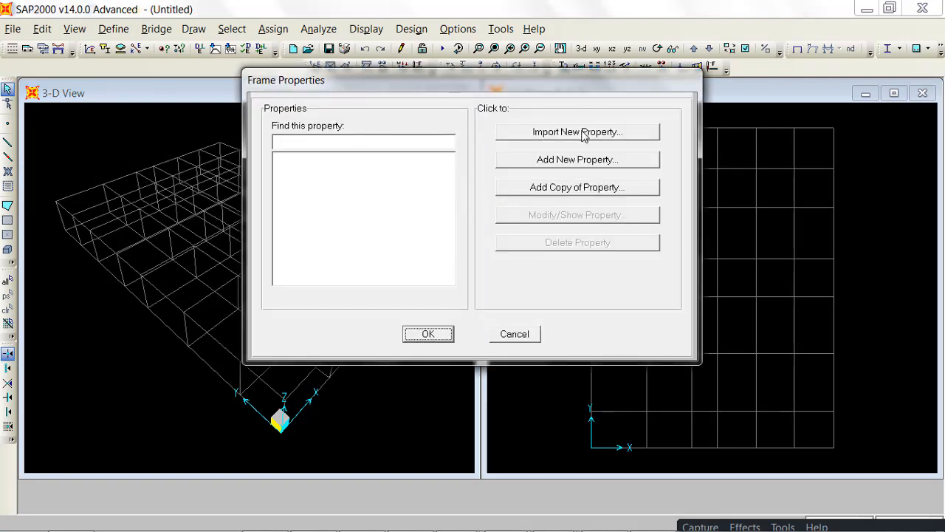
left_click(583, 134)
left_click(584, 163)
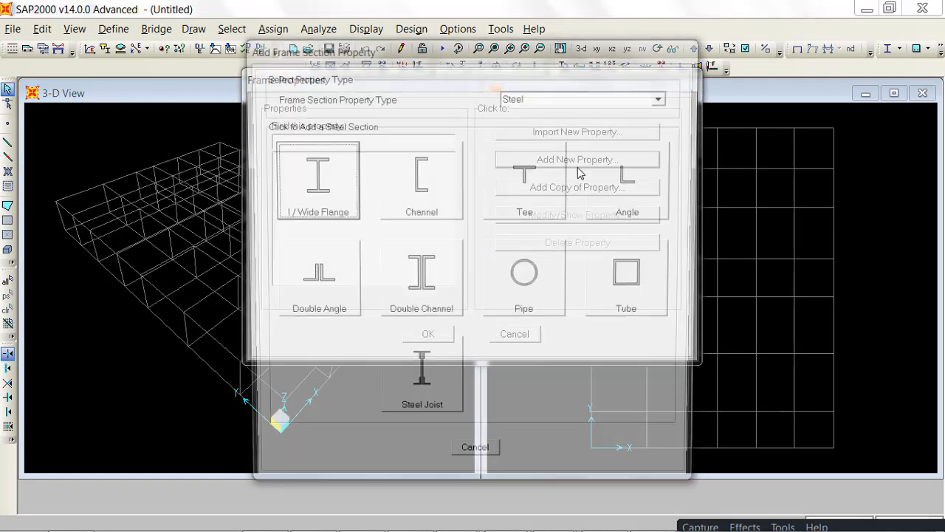
left_click(544, 99)
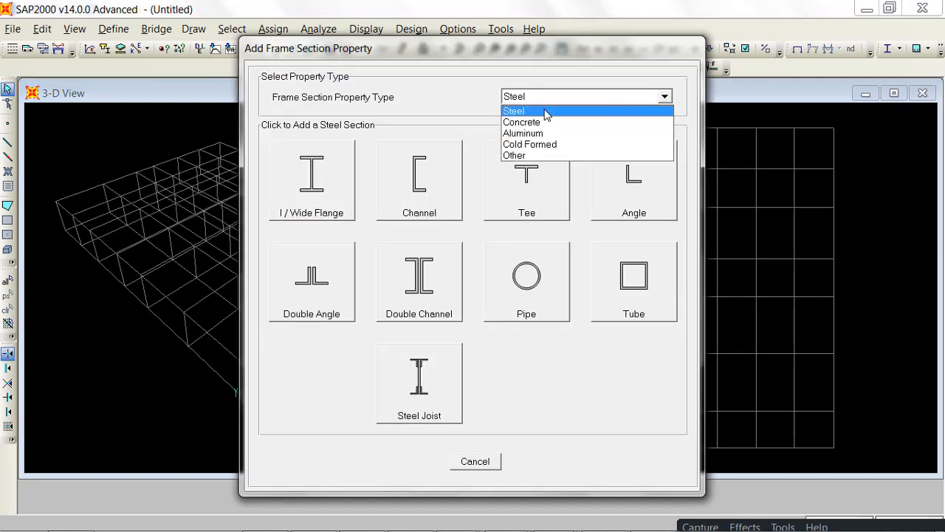
left_click(545, 120)
left_click(318, 185)
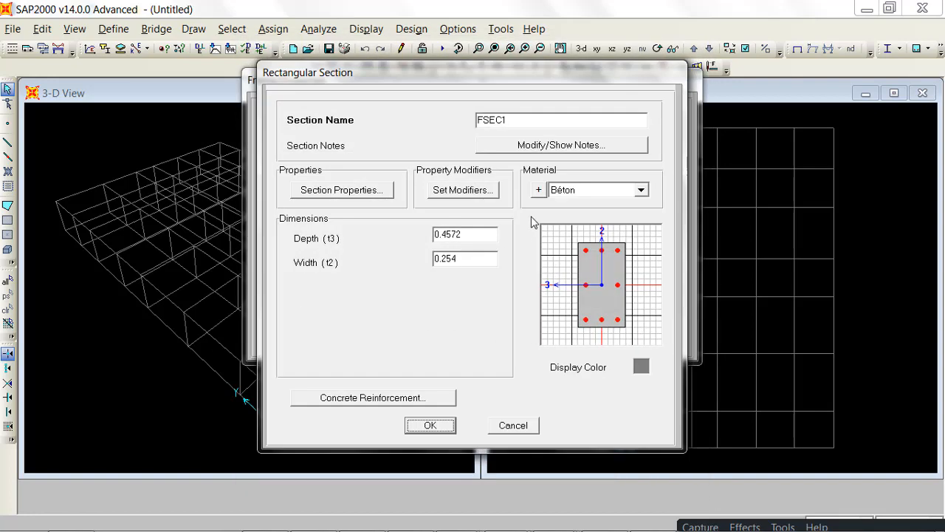
left_click_drag(523, 119, 394, 128)
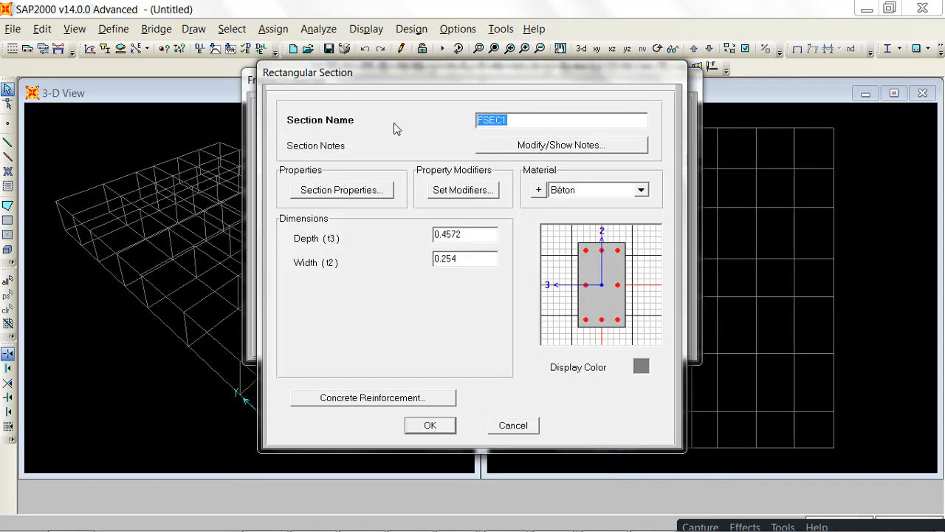
type("PP")
left_click_drag(602, 71, 480, 67)
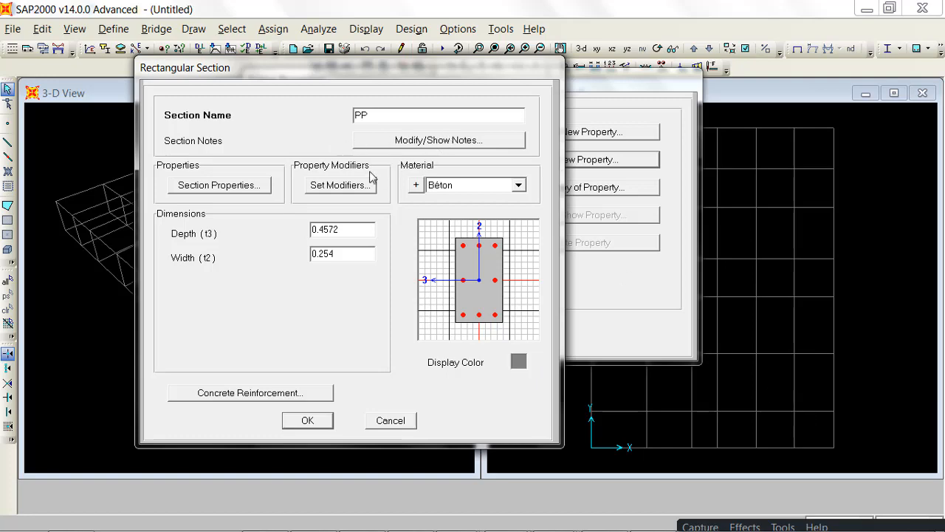
Step: Switch to the Données de projet document in Word to check the main and secondary beam dimensions, and return to SAP2000
mouse_move(506, 520)
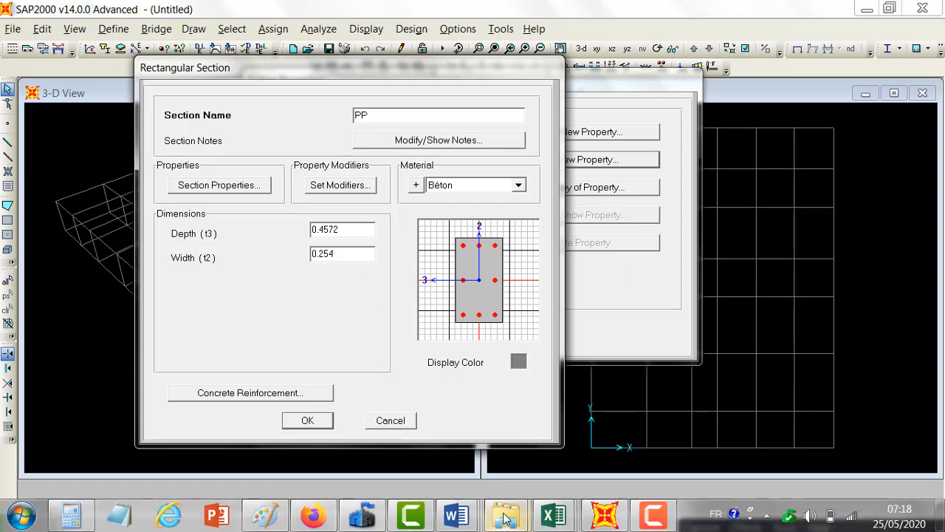
mouse_move(456, 517)
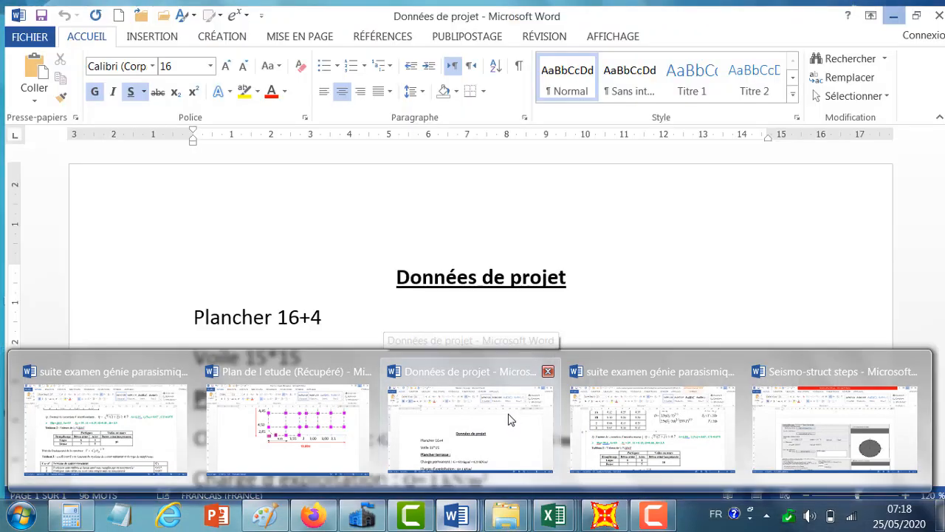
left_click(509, 420)
scroll(418, 310, "down", 4)
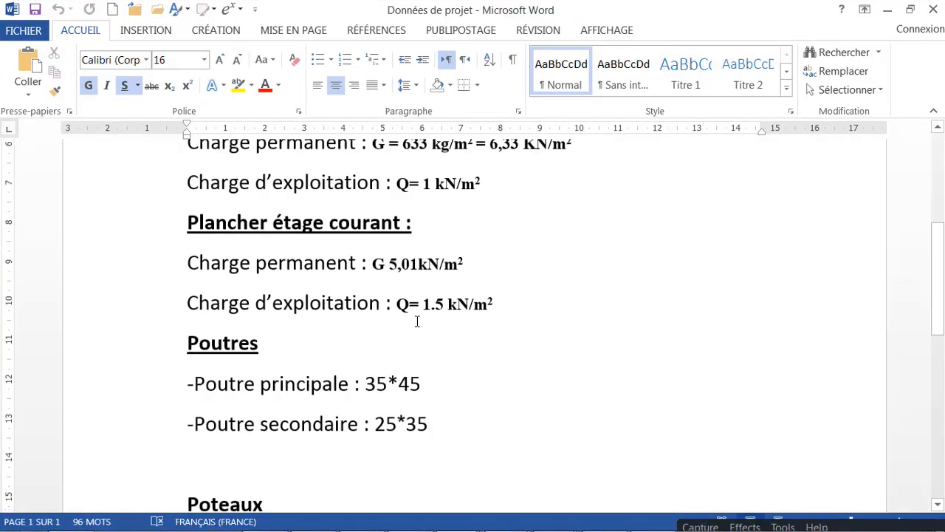
scroll(418, 321, "down", 1)
scroll(248, 294, "down", 1)
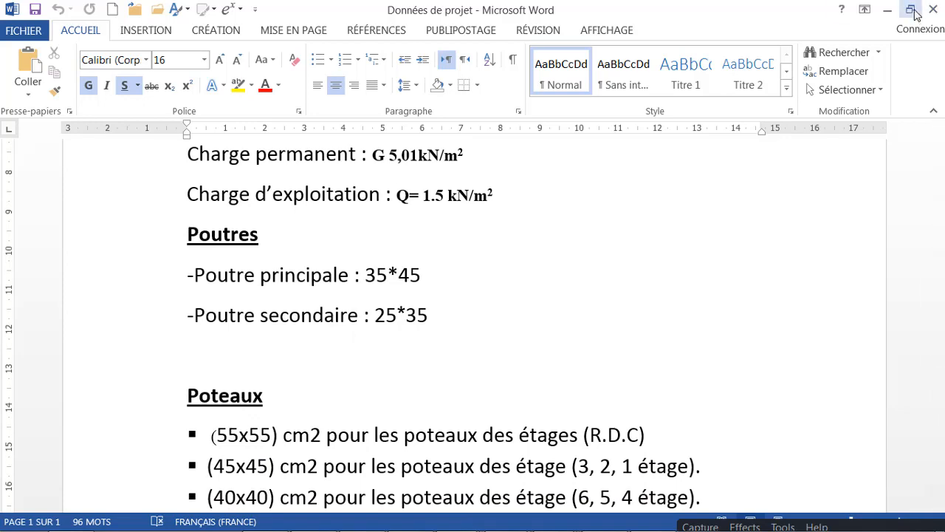
left_click(887, 9)
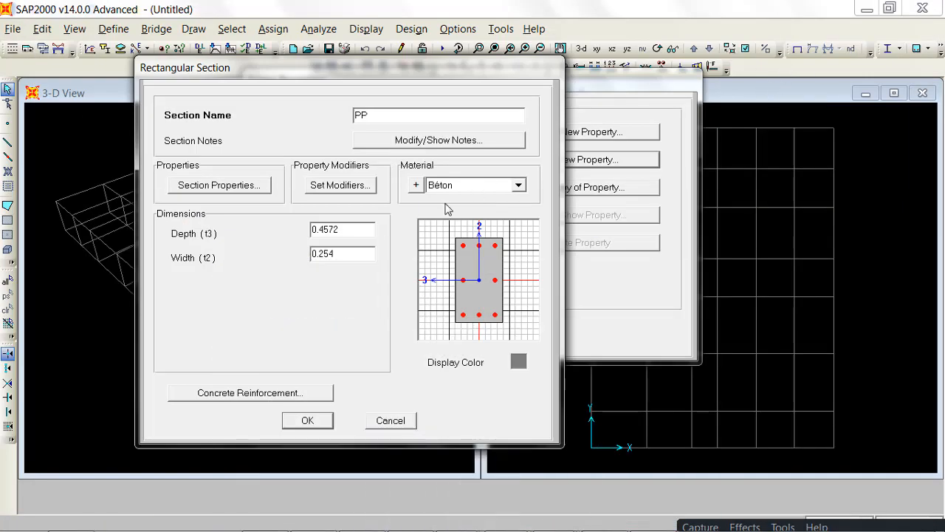
Step: Try setting the PP section's depth (t3) to 0.35
left_click(336, 228)
left_click_drag(362, 229, 276, 229)
type("0.")
left_click(333, 254)
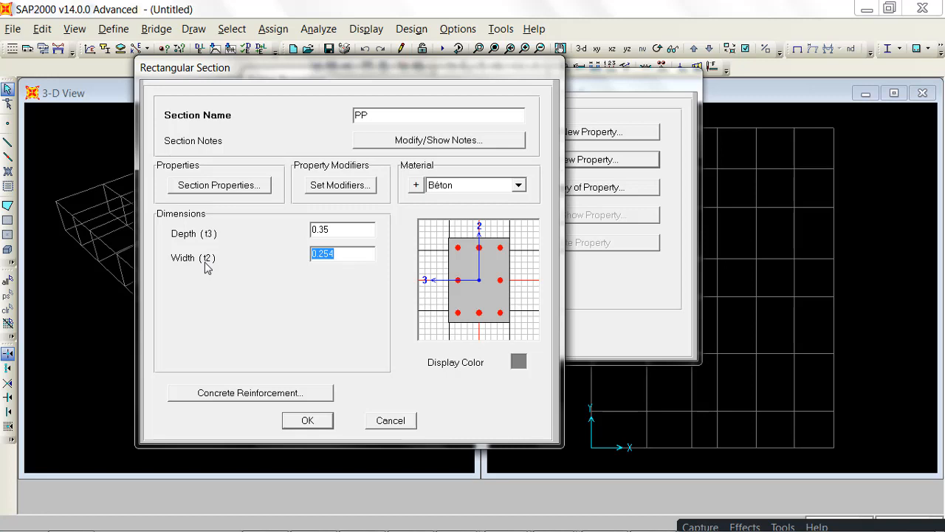
Step: Set the PP section's depth (t3) to 0.45 and its width (t2) to 0.35
left_click(348, 226)
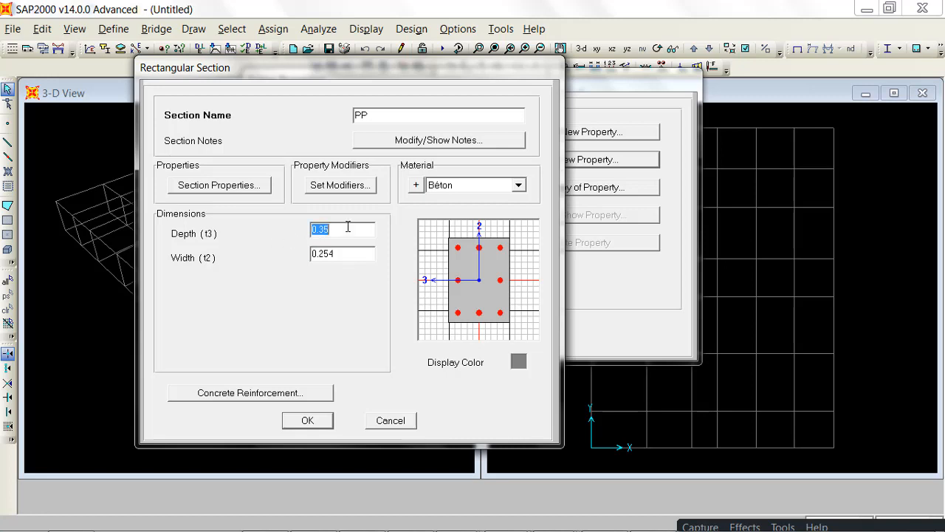
left_click(342, 235)
left_click_drag(342, 235, 314, 235)
type("0.45")
left_click(362, 249)
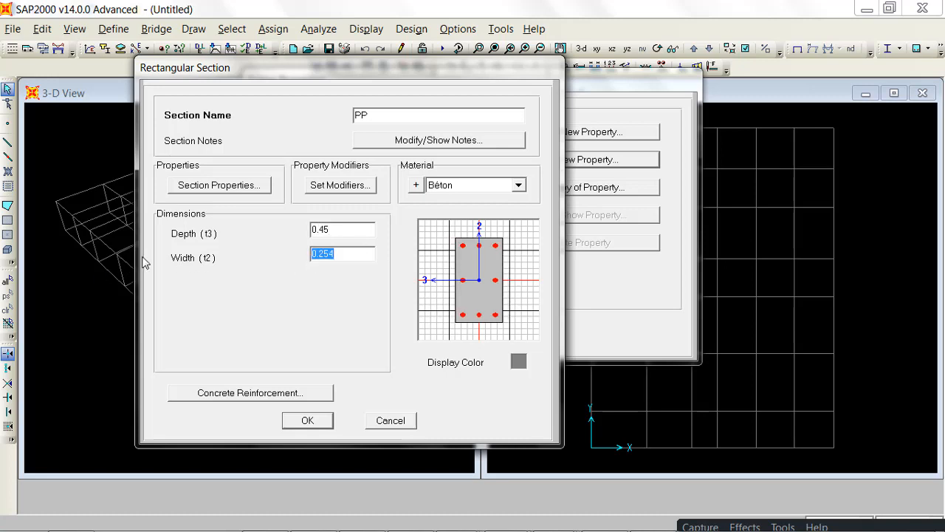
type("0")
Step: Set PP's concrete reinforcement to Beam design with a top cover of 0.04, adjust the bottom cover, and accept the section
left_click(295, 392)
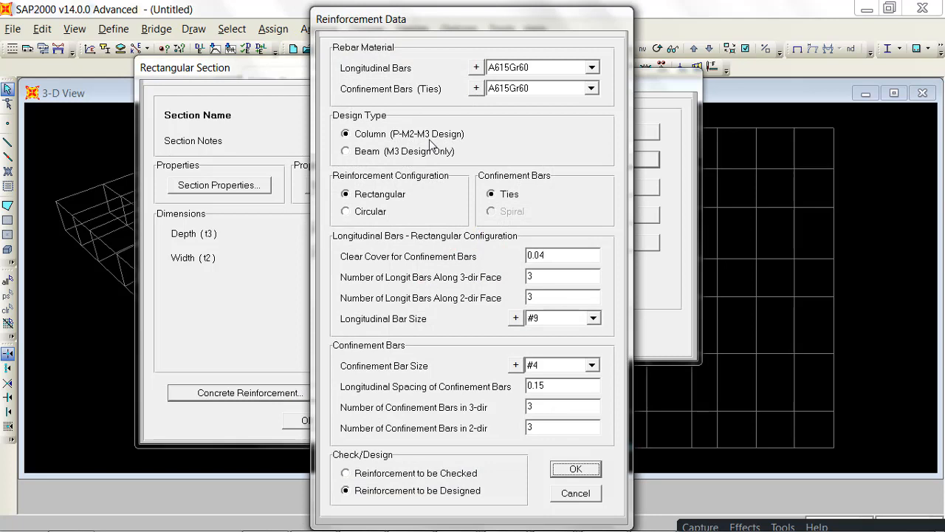
left_click(360, 153)
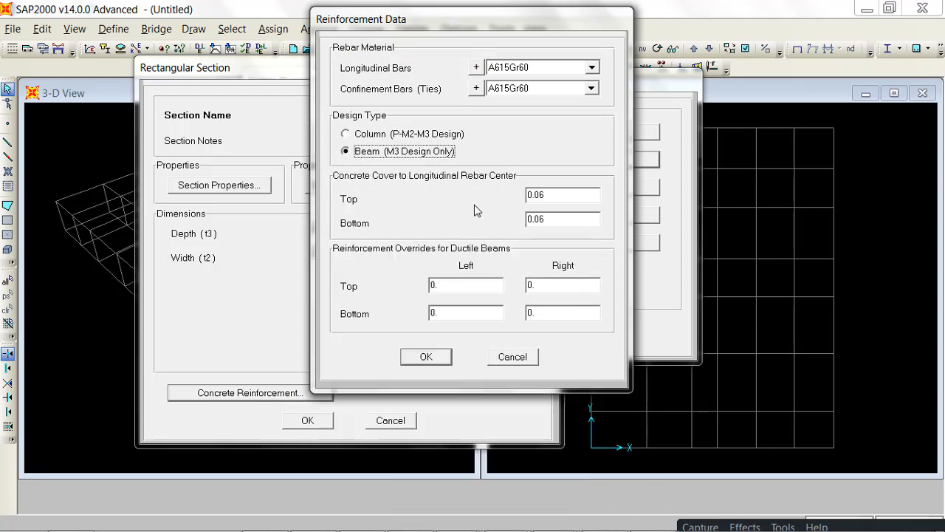
left_click(579, 194)
left_click(587, 195)
key("BackSpace")
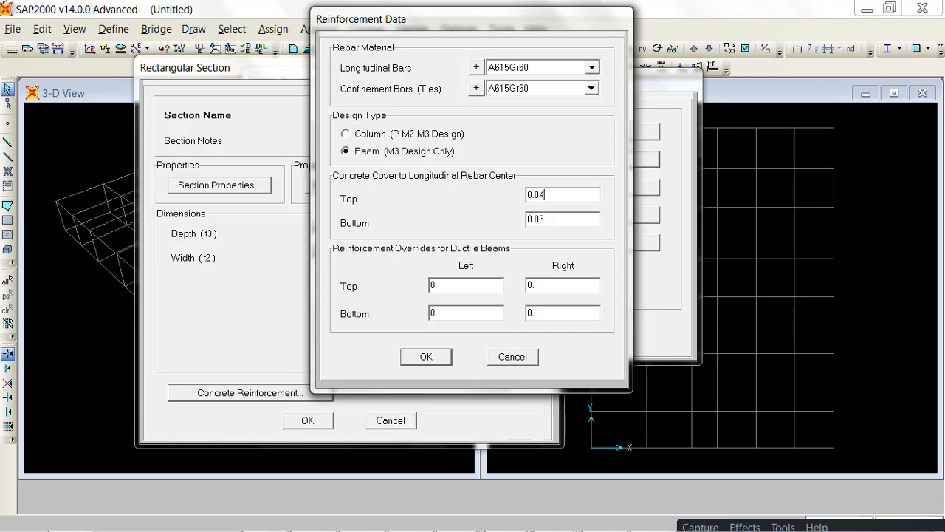
left_click(591, 219)
left_click(582, 219)
left_click(425, 358)
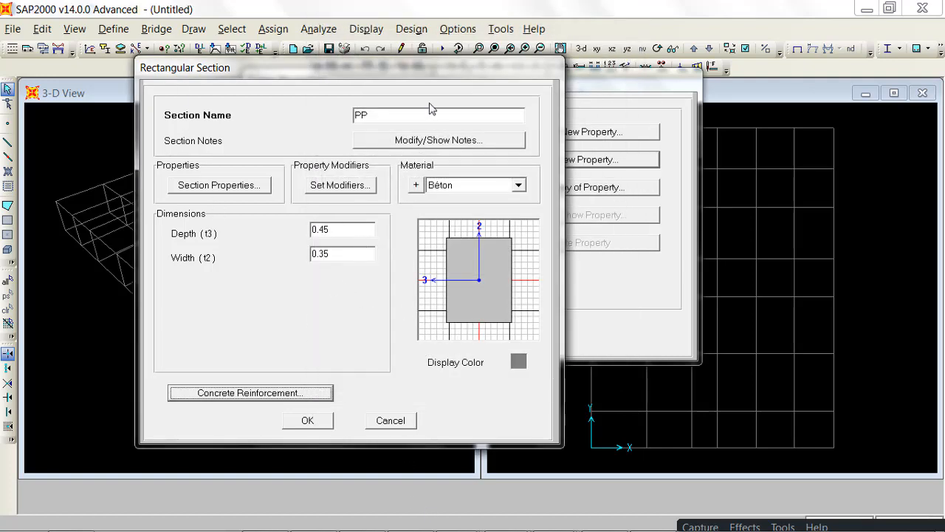
left_click(314, 422)
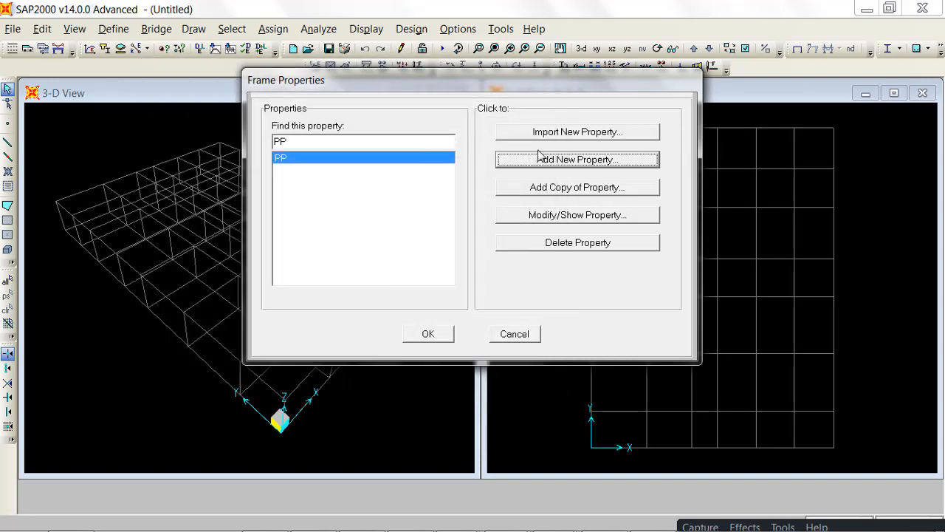
Step: Add another rectangular concrete frame section named PS
left_click(565, 159)
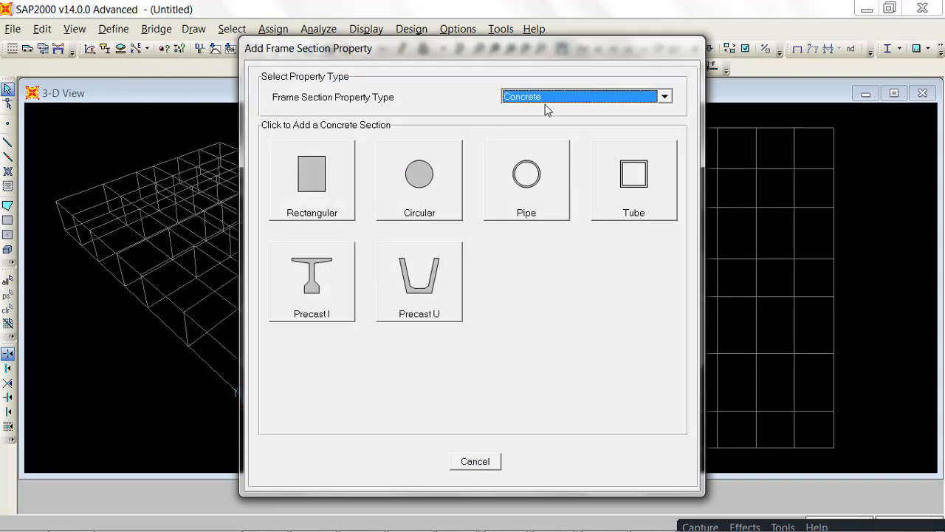
left_click(312, 185)
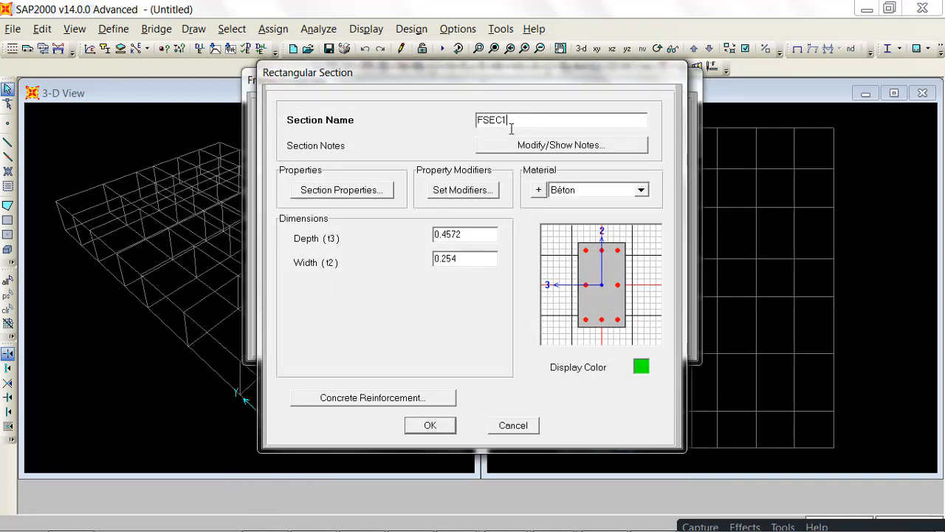
left_click_drag(511, 129, 382, 175)
type("p")
Step: Check the secondary beam size in the Données de projet document and set the PS section's depth to 0.35 and width to 0.25
mouse_move(457, 515)
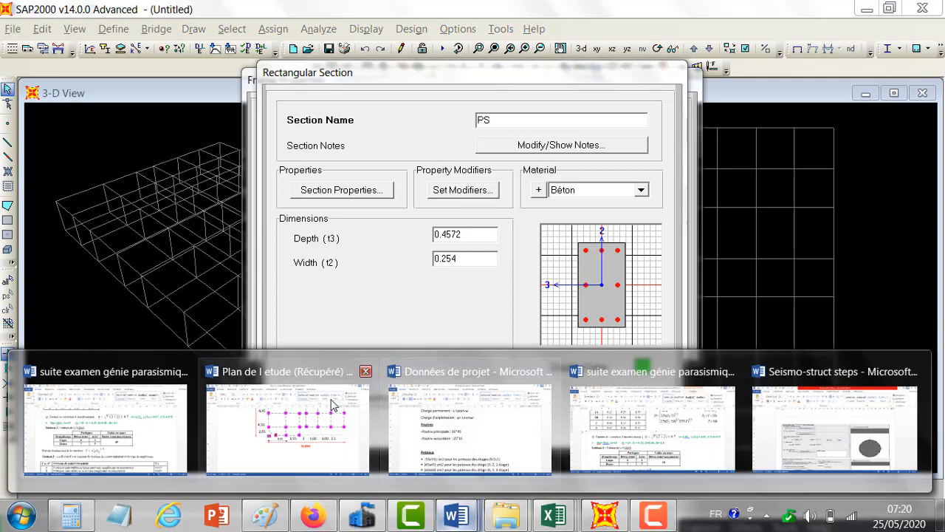
left_click(430, 427)
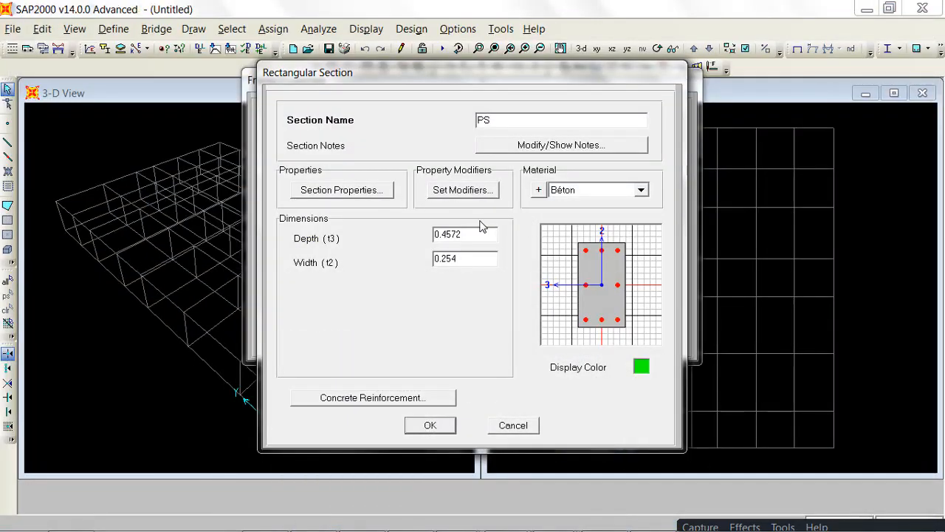
double_click(477, 234)
type("0.35")
double_click(465, 259)
type("0.")
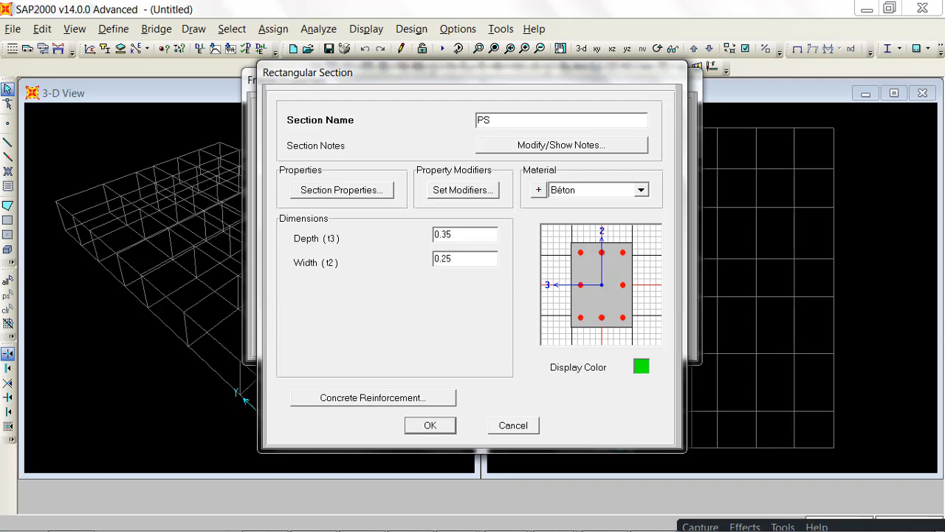
left_click(428, 426)
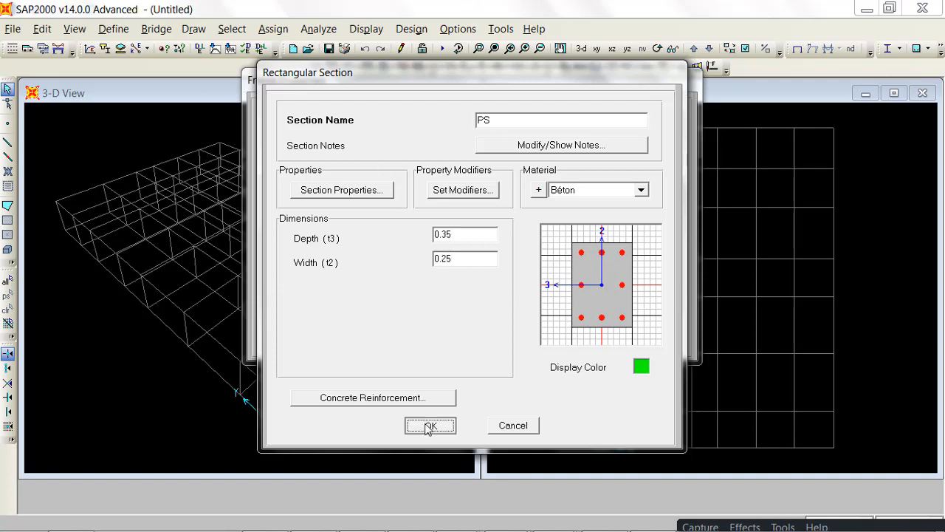
Step: Set PS's concrete reinforcement to Beam design with top and bottom covers of 0.04, and accept the section
left_click(419, 399)
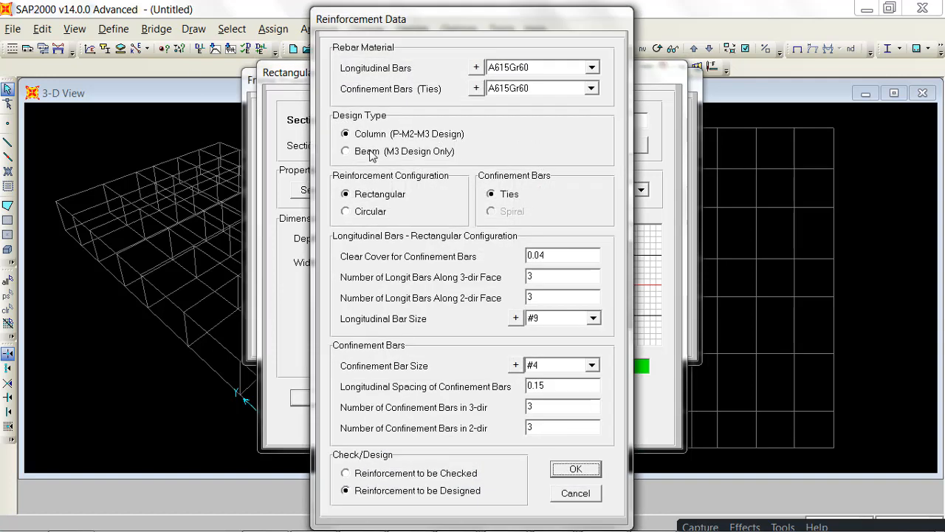
left_click(372, 157)
double_click(561, 195)
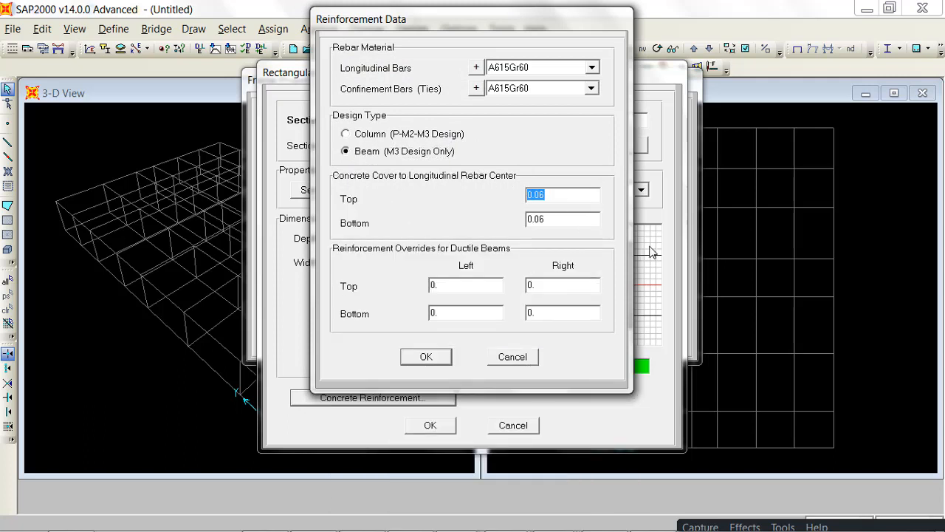
left_click(569, 201)
double_click(566, 218)
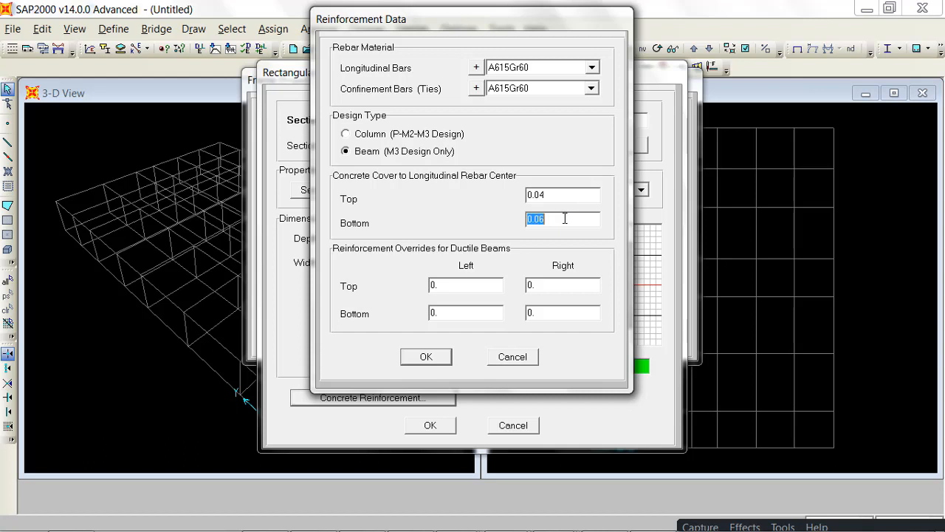
left_click(568, 219)
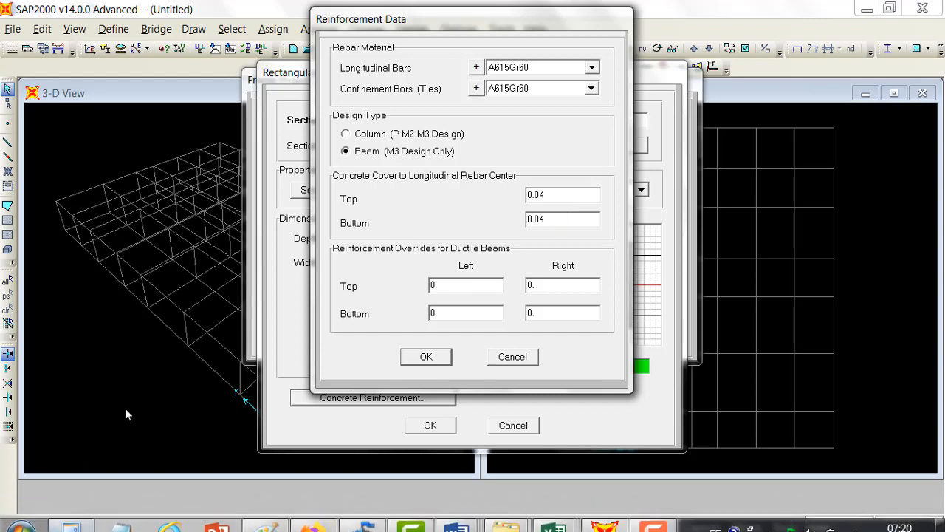
left_click(427, 357)
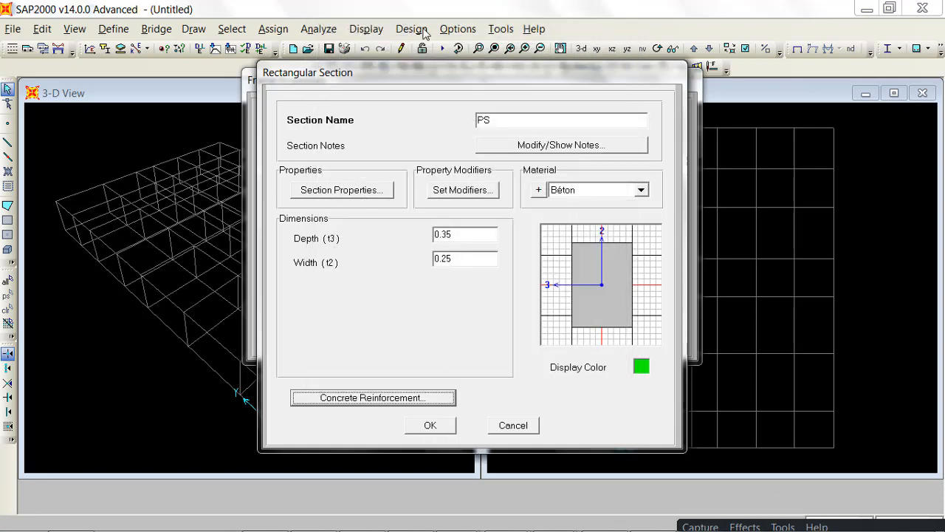
left_click(433, 424)
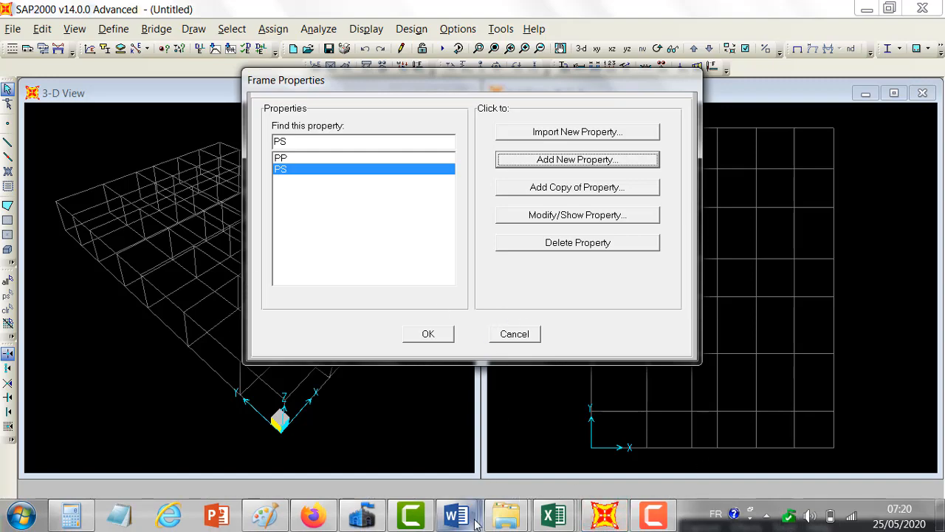
Step: Check the column sizes in the Données de projet document and add a copy of the PS section named POTRDC
mouse_move(456, 515)
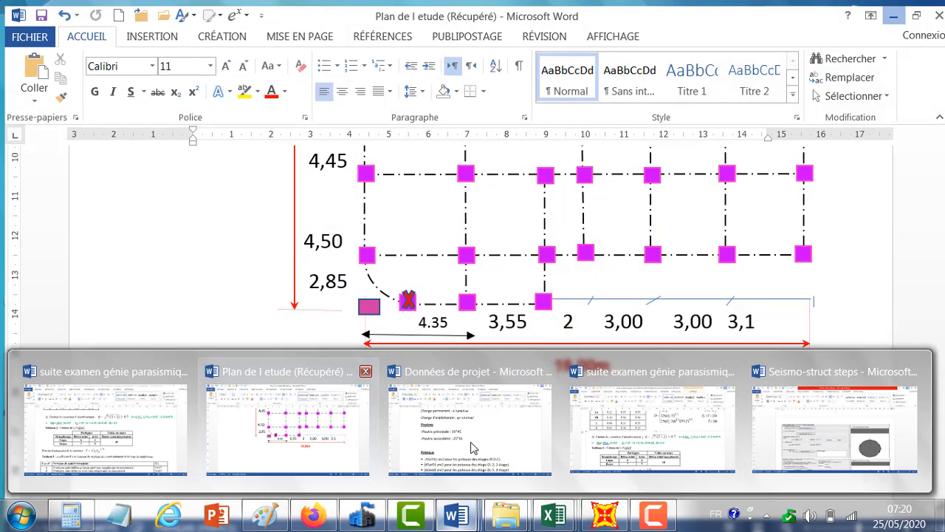
left_click(521, 458)
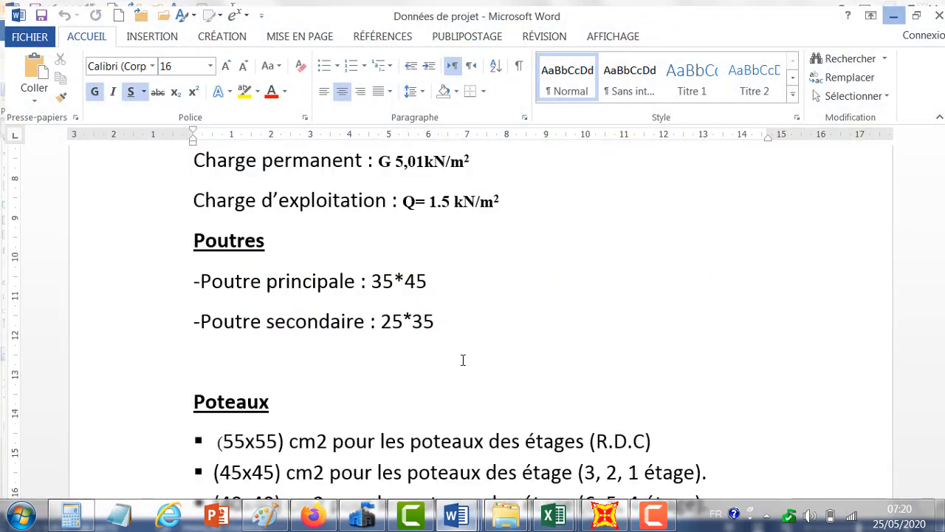
scroll(462, 359, "down", 8)
scroll(414, 284, "up", 2)
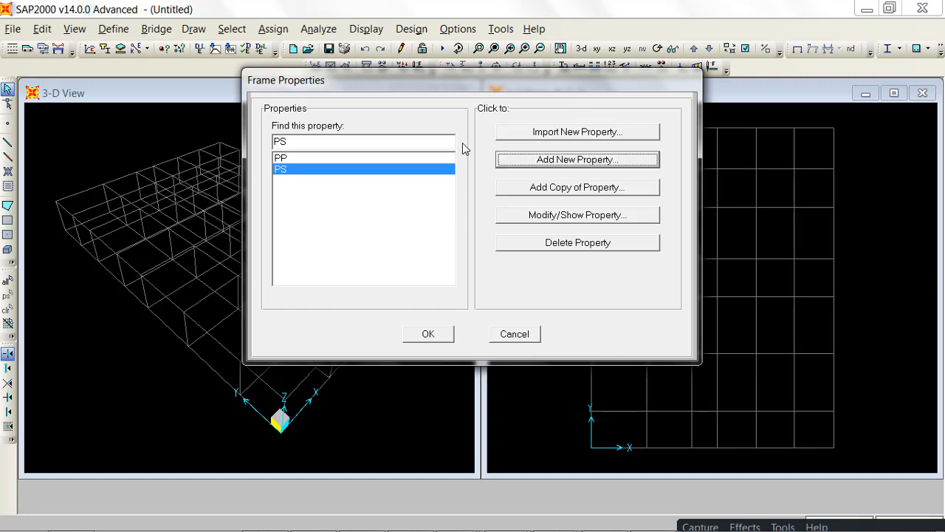
left_click(585, 191)
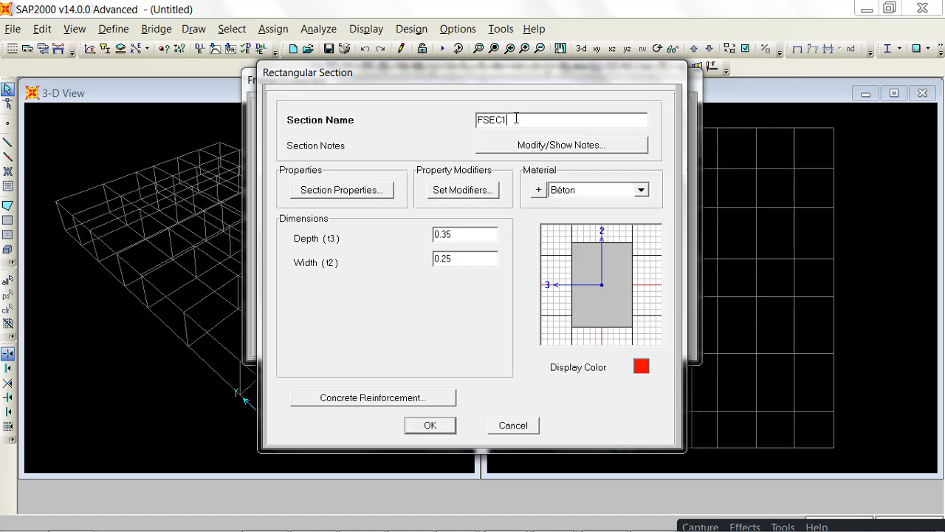
left_click_drag(517, 119, 429, 114)
type("pot")
key("BackSpace")
key("BackSpace")
key("BackSpace")
type("POTRDC")
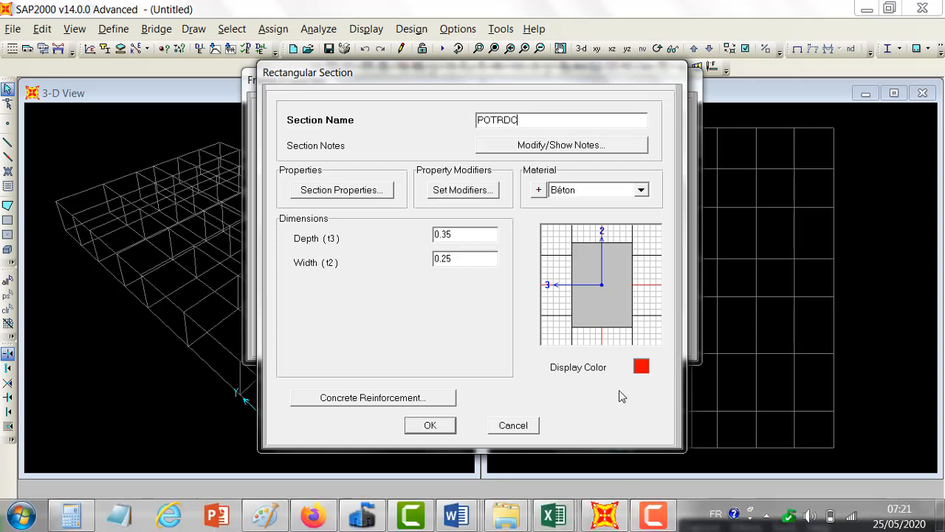
Step: Set the POTRDC section's depth (t3) and width (t2) to 0.55 each
double_click(466, 234)
type("0.5")
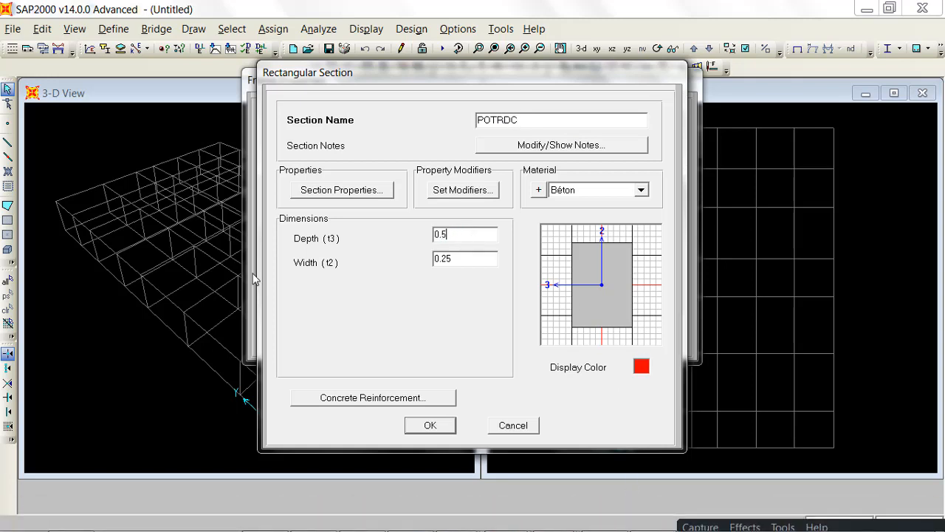
type("5")
key("Tab")
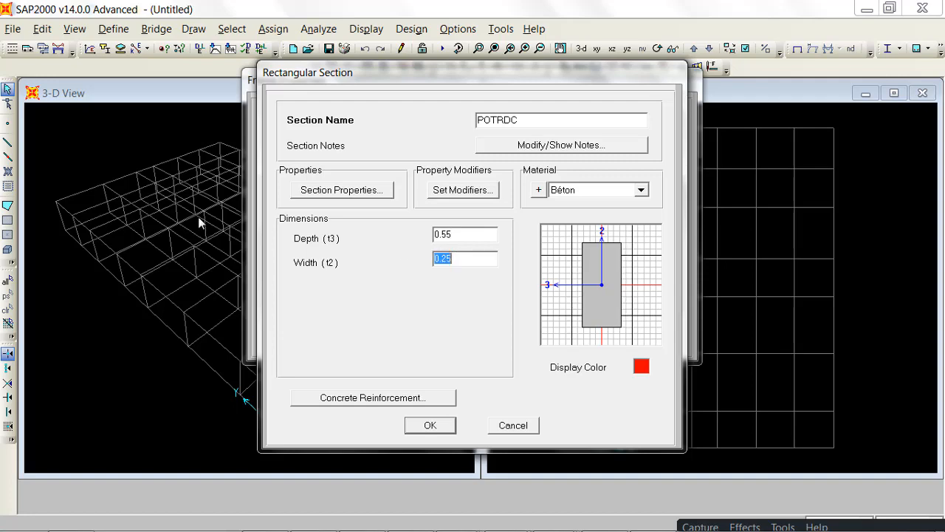
type("0.5")
Step: Set POTRDC's concrete reinforcement to Column design with a 0.04 clear cover and circular configuration, and accept the section
left_click(395, 397)
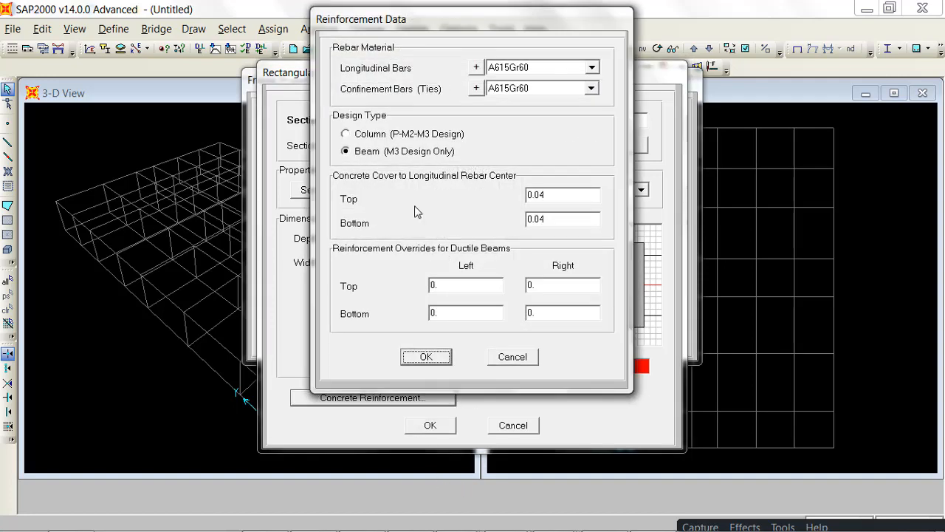
left_click(369, 134)
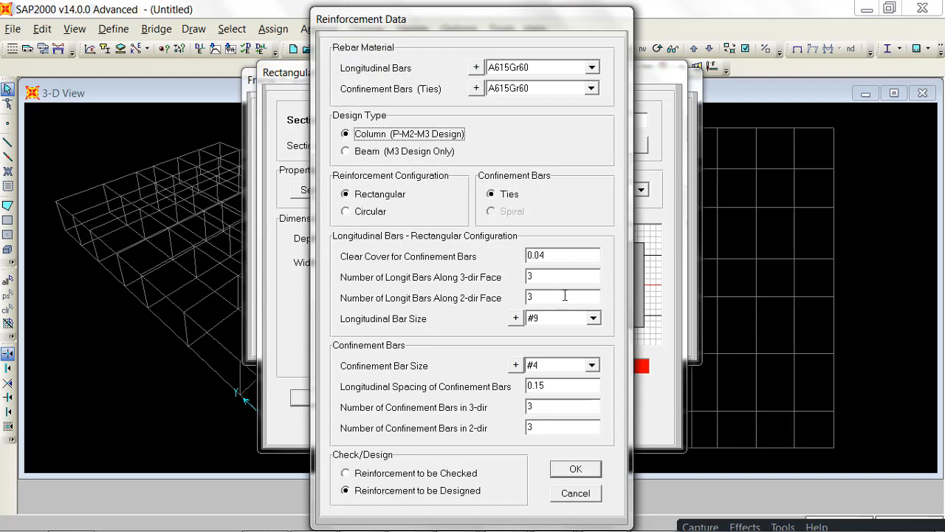
double_click(567, 254)
left_click(568, 256)
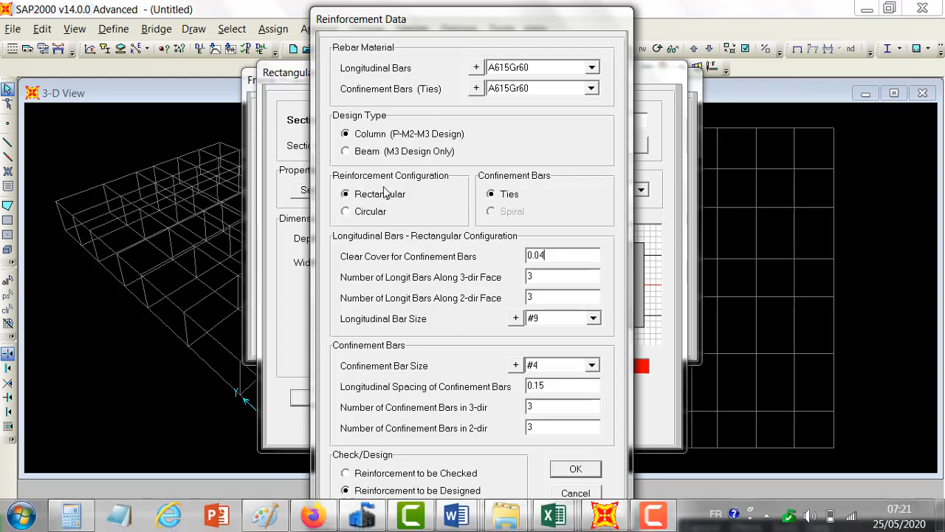
left_click(367, 212)
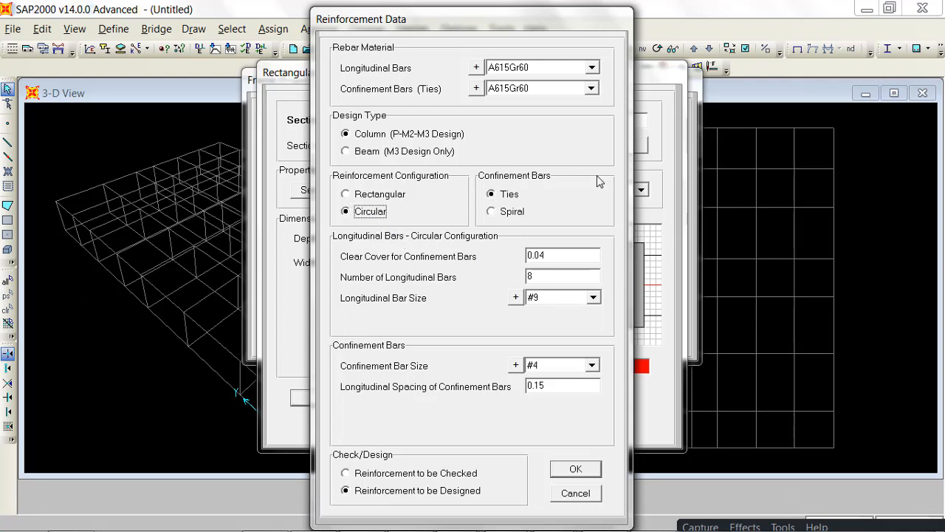
left_click(576, 470)
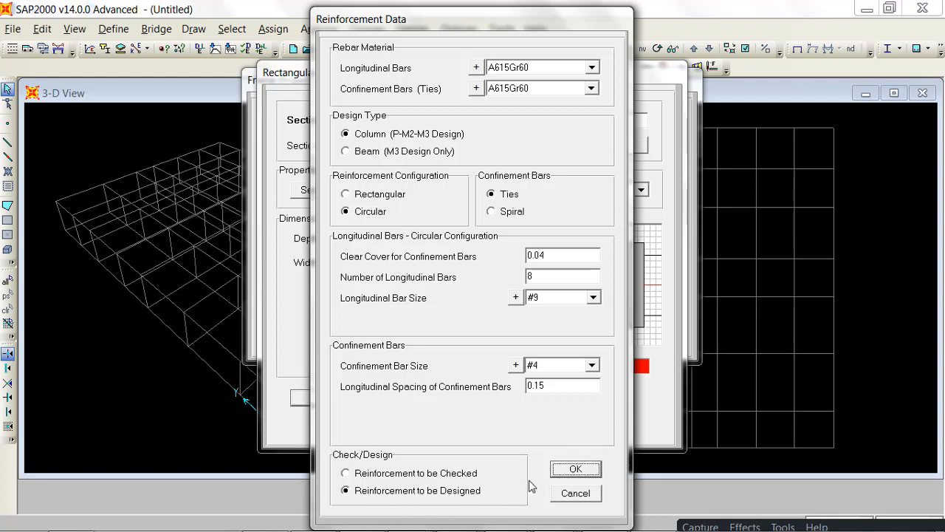
left_click(575, 469)
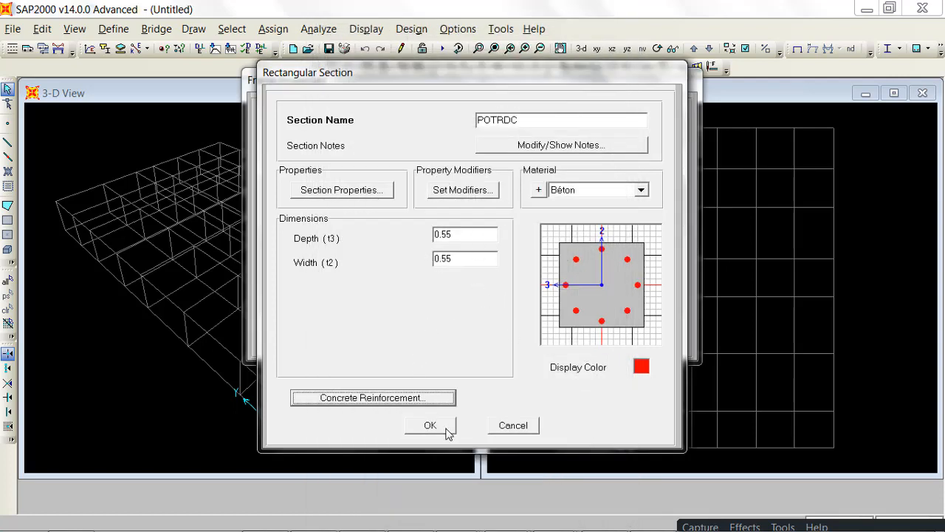
left_click(446, 432)
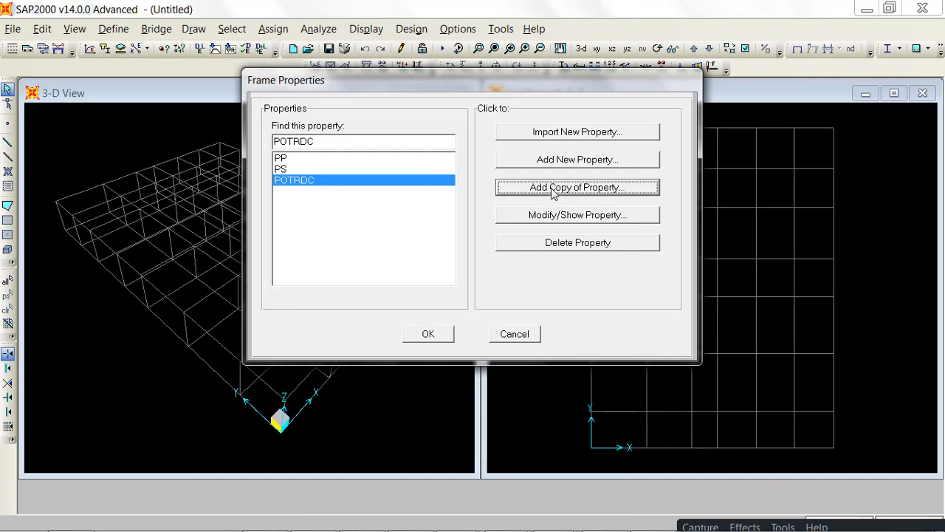
Step: Add a copy of the POTRDC section named POT123
left_click(552, 189)
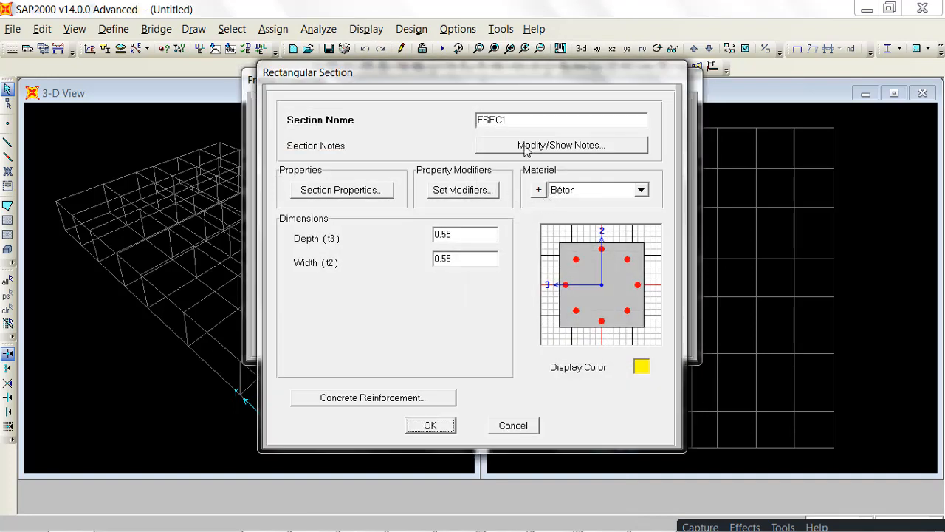
left_click_drag(530, 118, 438, 129)
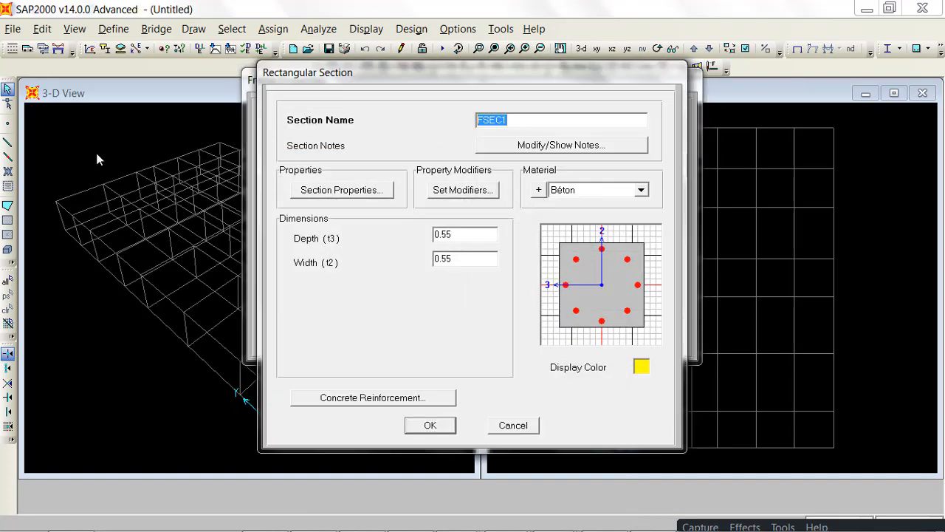
type("POY")
key("BackSpace")
type("T123")
Step: Set the POT123 section's depth (t3) and width (t2) to 0.45 each
double_click(468, 233)
type("0.41")
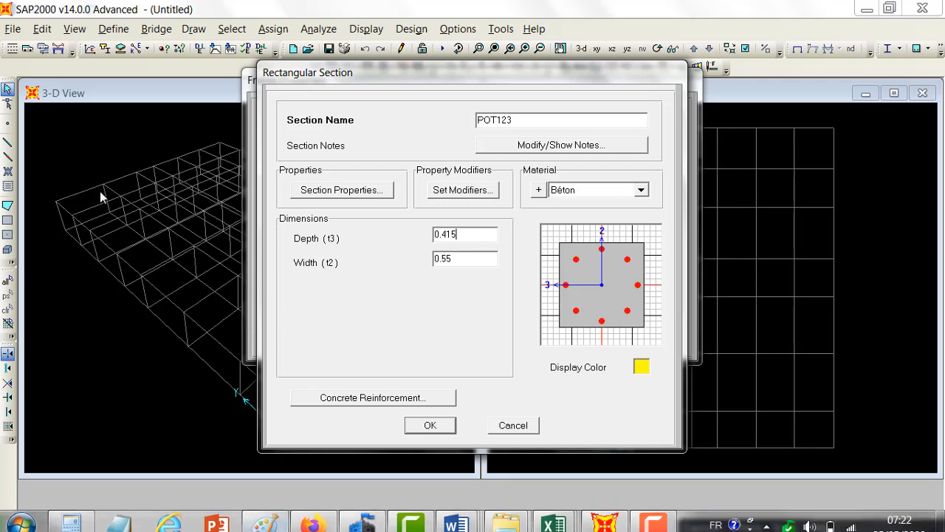
key("BackSpace")
key("BackSpace")
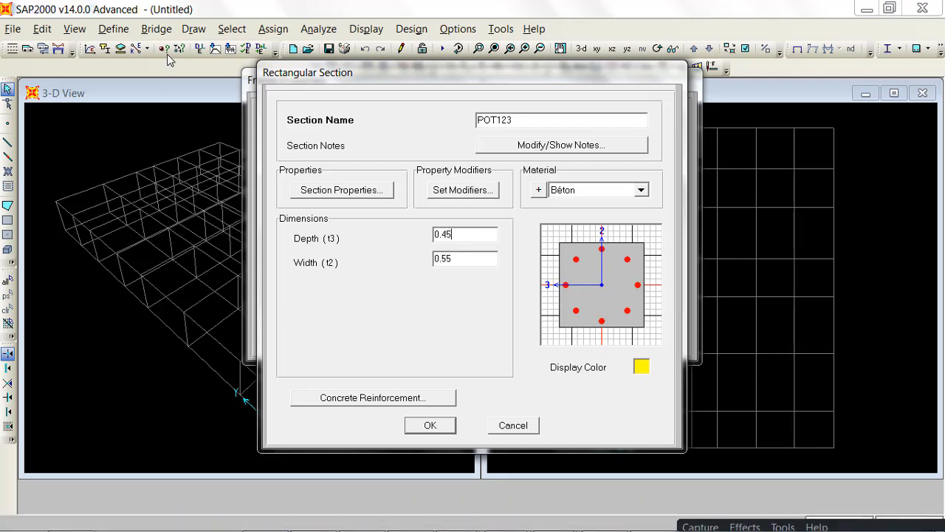
type("5")
key("Tab")
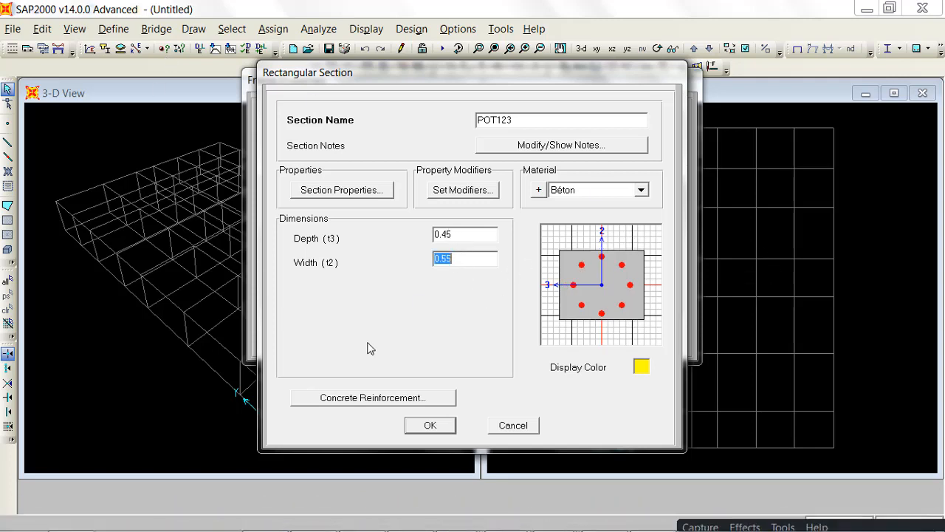
type("0.0454")
key("BackSpace")
key("BackSpace")
key("BackSpace")
key("BackSpace")
key("BackSpace")
type("0.45")
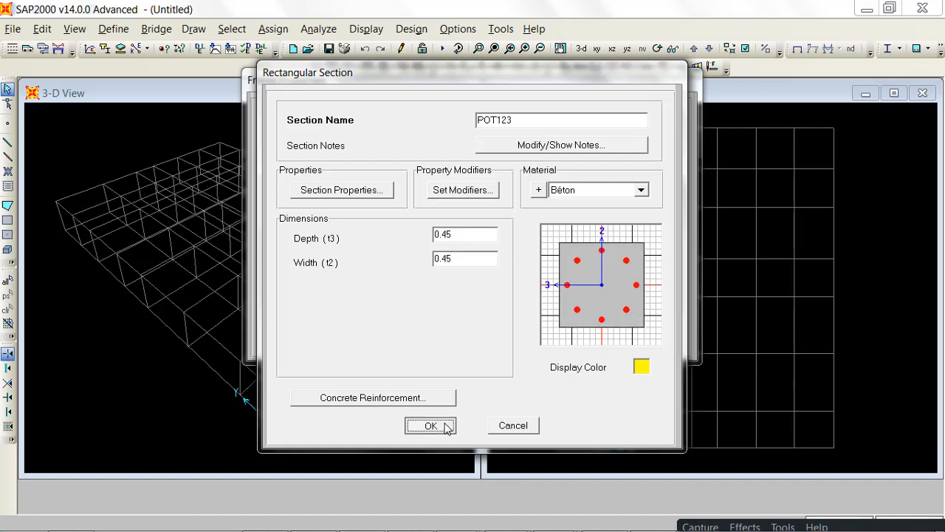
Step: Check that POT123's concrete reinforcement uses Column (P-M2-M3 Design), and accept the section
left_click(345, 191)
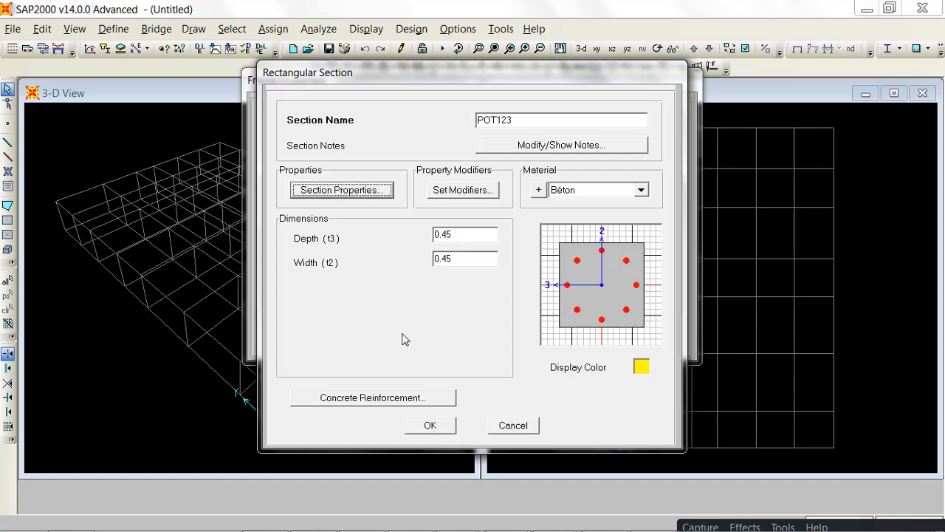
left_click(392, 399)
left_click(381, 152)
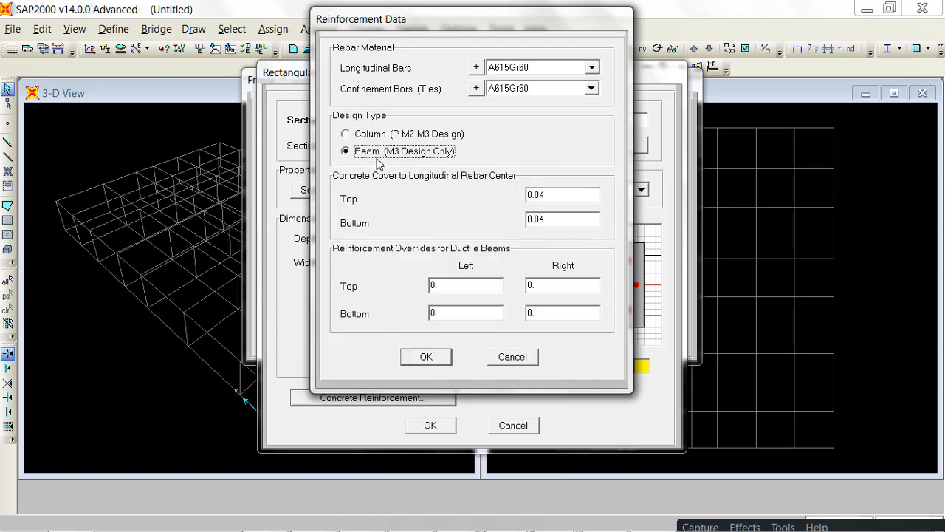
left_click(366, 134)
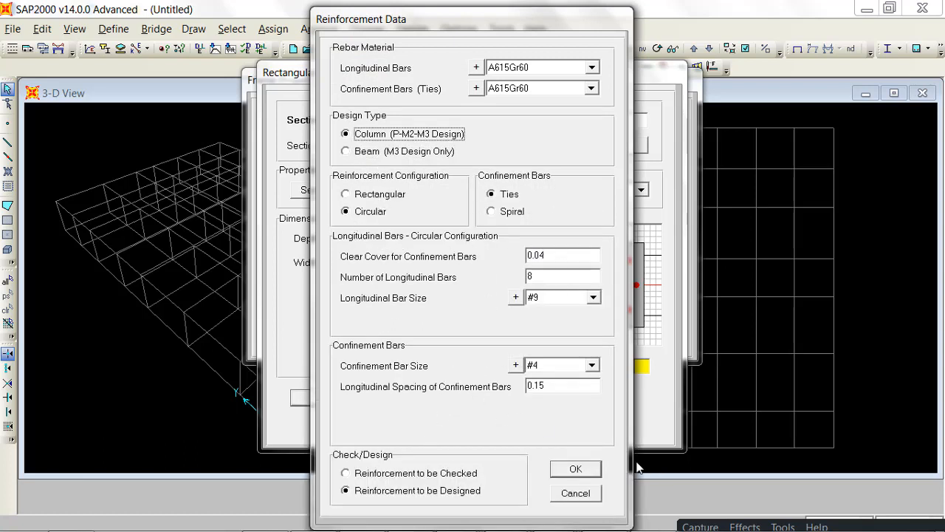
left_click(575, 469)
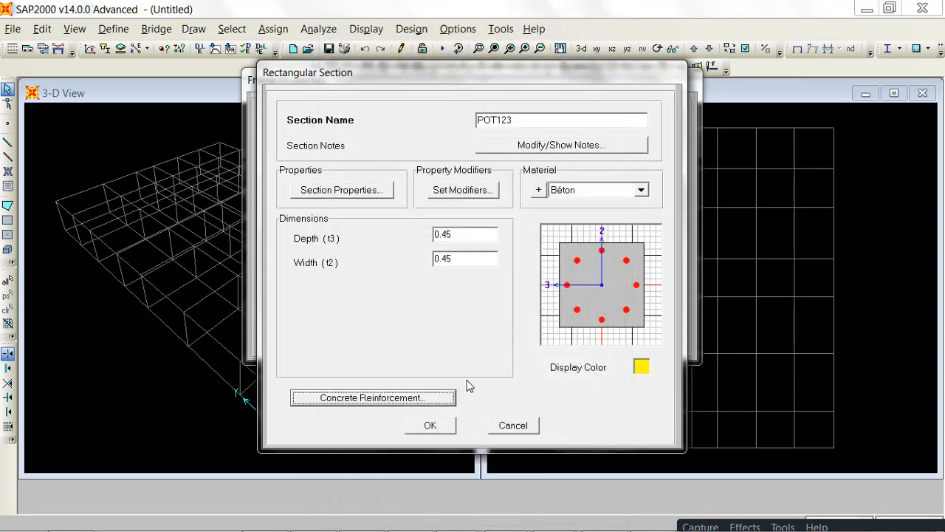
left_click(445, 427)
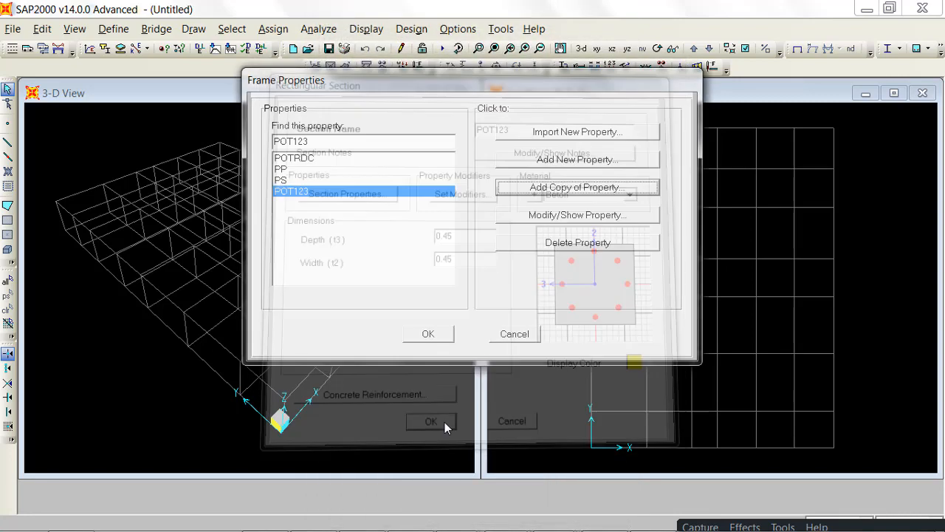
Step: Add a copy of the POT123 section named POT456
left_click(556, 185)
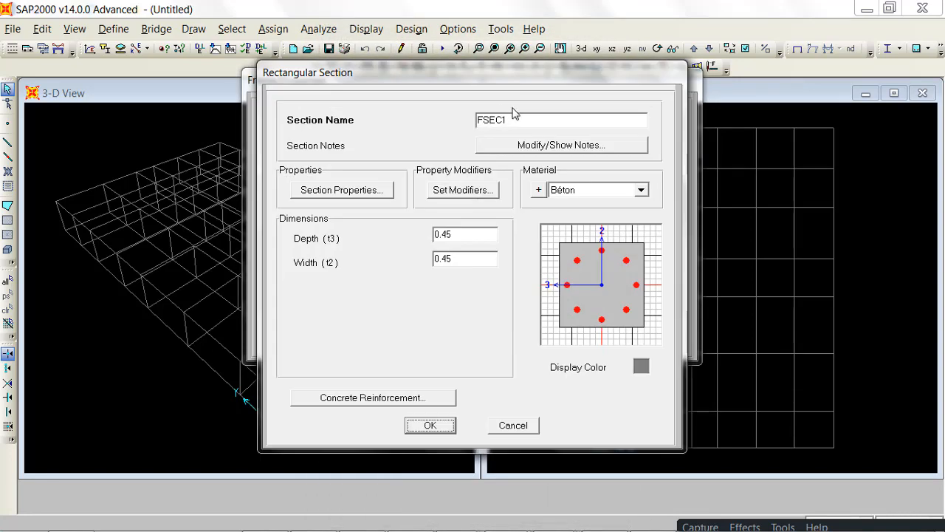
left_click(518, 119)
left_click_drag(518, 120, 429, 119)
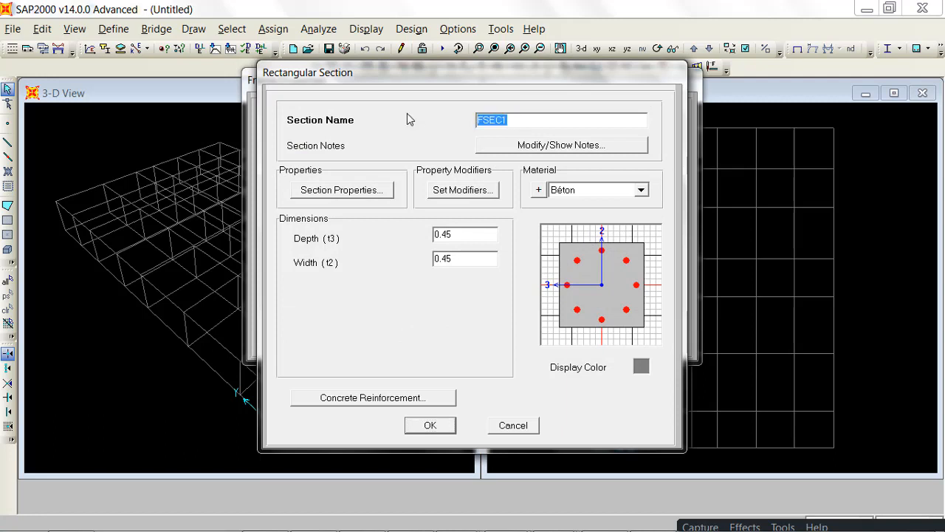
type("POT456")
Step: Set the POT456 section's depth (t3) to 0.40 and its width (t2) to 0.4
double_click(472, 242)
type("02")
key("BackSpace")
key("BackSpace")
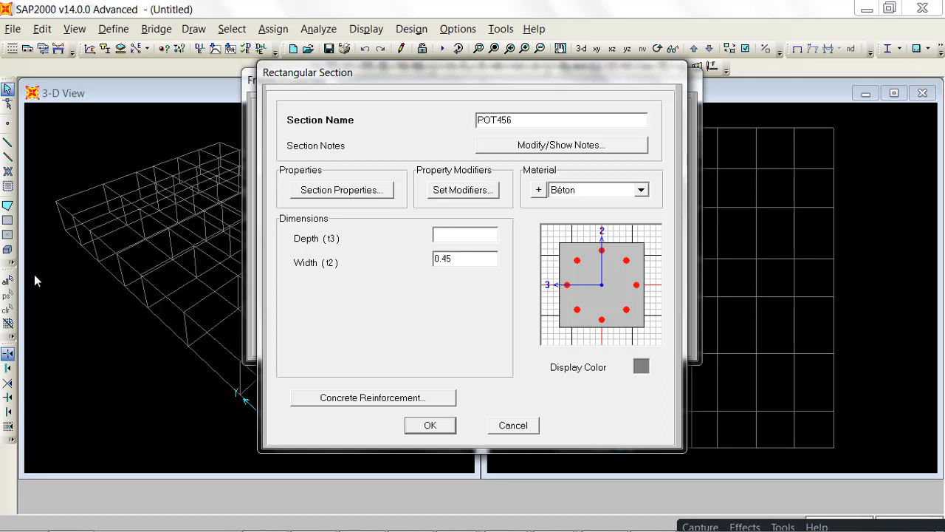
type("0.40")
key("Tab")
type("0.4")
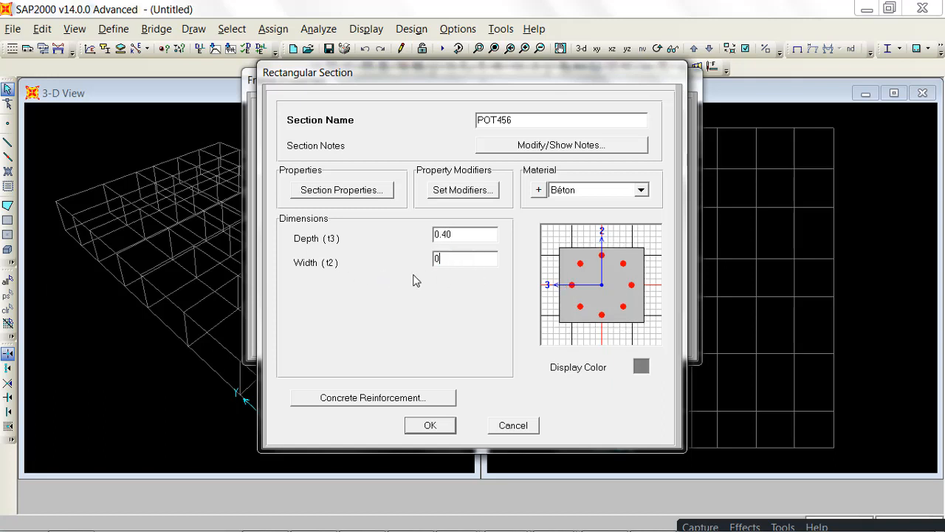
Step: Check POT456's concrete reinforcement settings for Column (P-M2-M3 Design), and accept the section
left_click(376, 398)
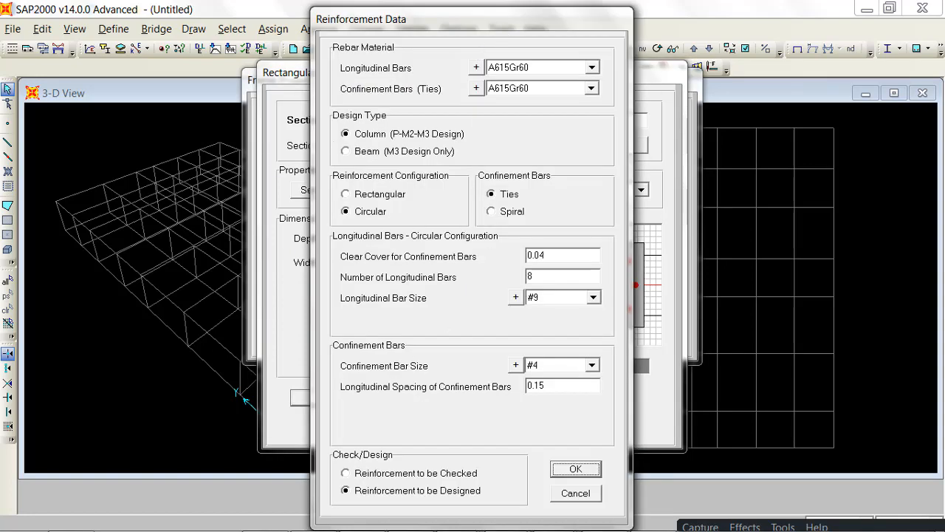
left_click(588, 466)
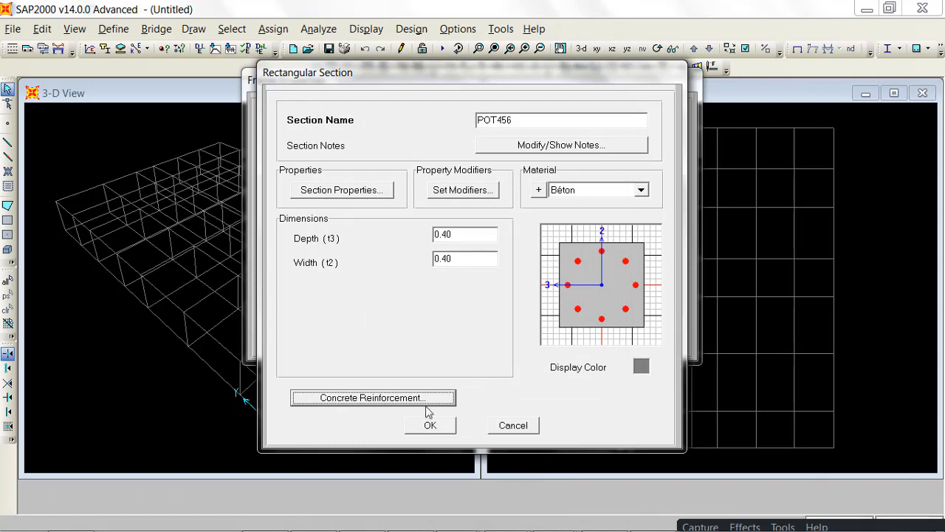
left_click(433, 426)
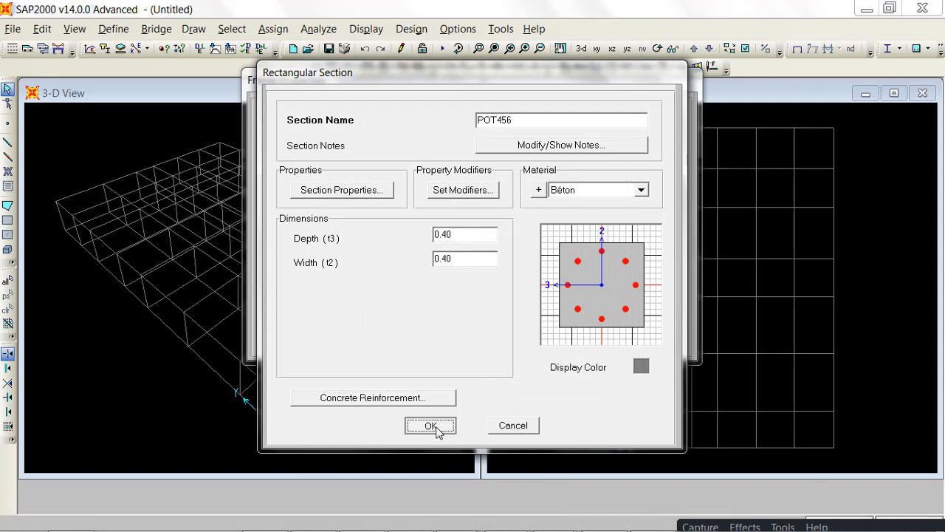
Step: Add a copy of the POT456 section named POT789
left_click(559, 189)
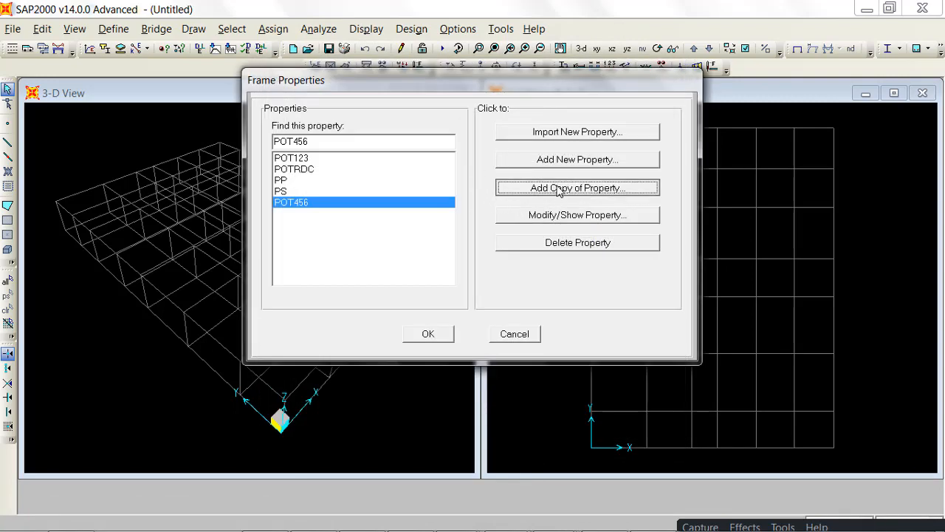
left_click(567, 120)
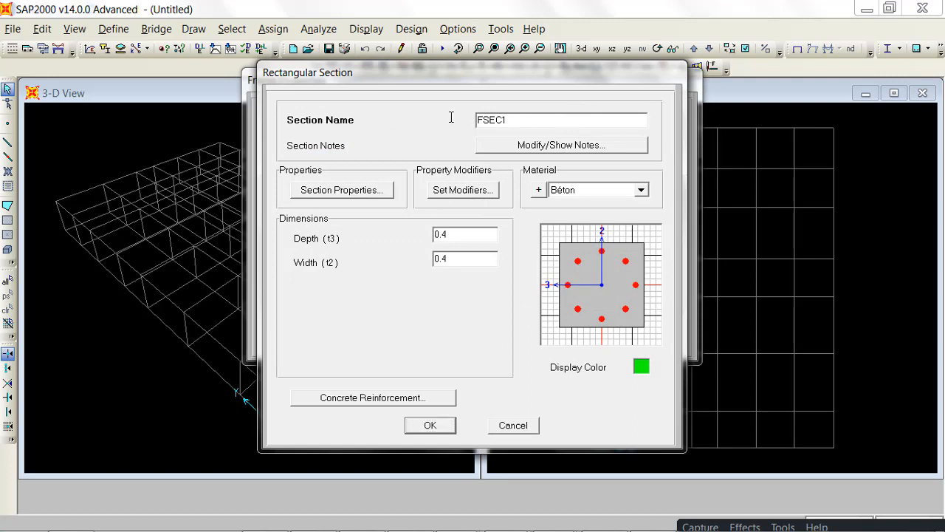
left_click_drag(451, 118, 290, 125)
type("pot7898")
key("BackSpace")
key("BackSpace")
key("BackSpace")
Step: Set the POT789 section's depth (t3) to 0.35, checking the column dimensions in the Données de projet Word document
double_click(468, 233)
left_click(469, 234)
key("BackSpace")
key("BackSpace")
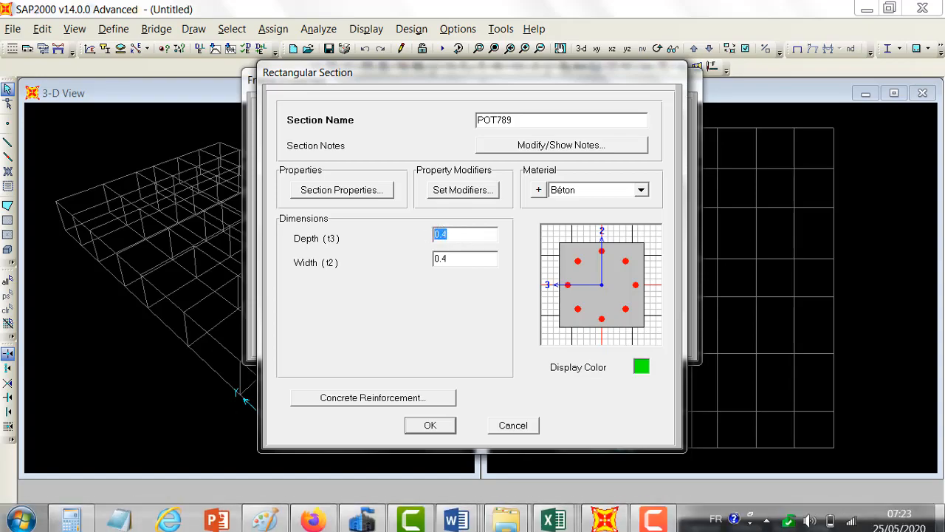
mouse_move(942, 517)
type(".35")
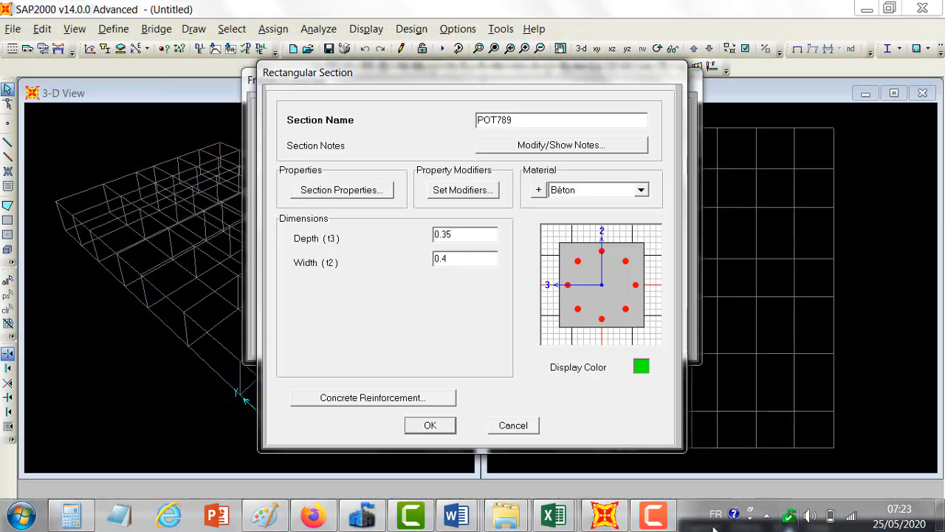
left_click(466, 518)
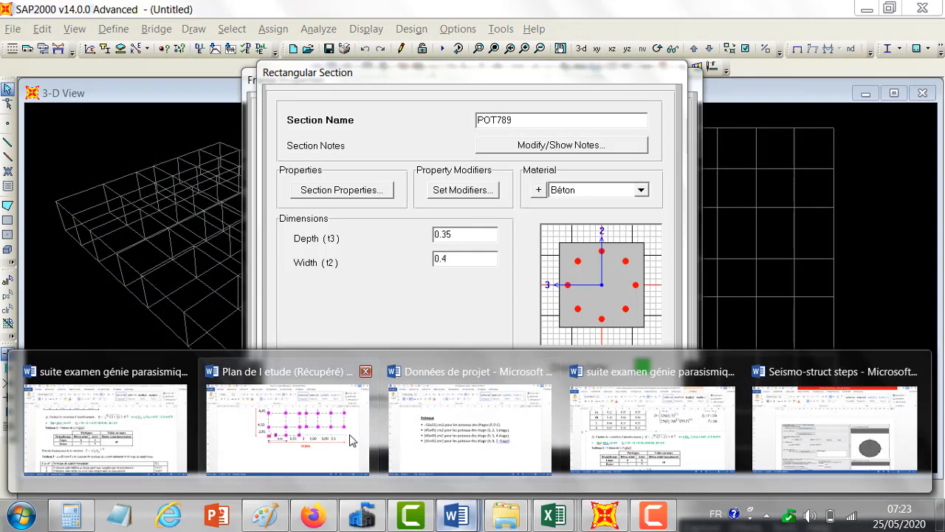
mouse_move(510, 437)
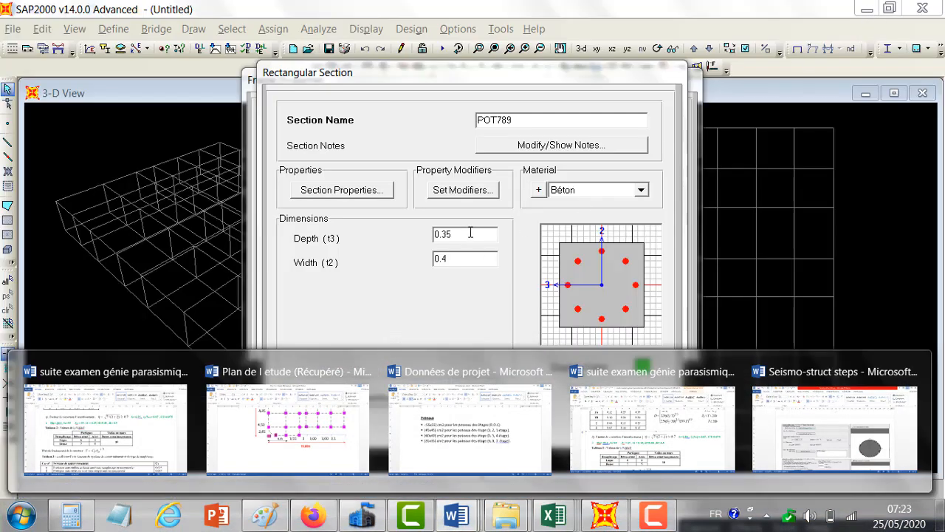
type("0.3")
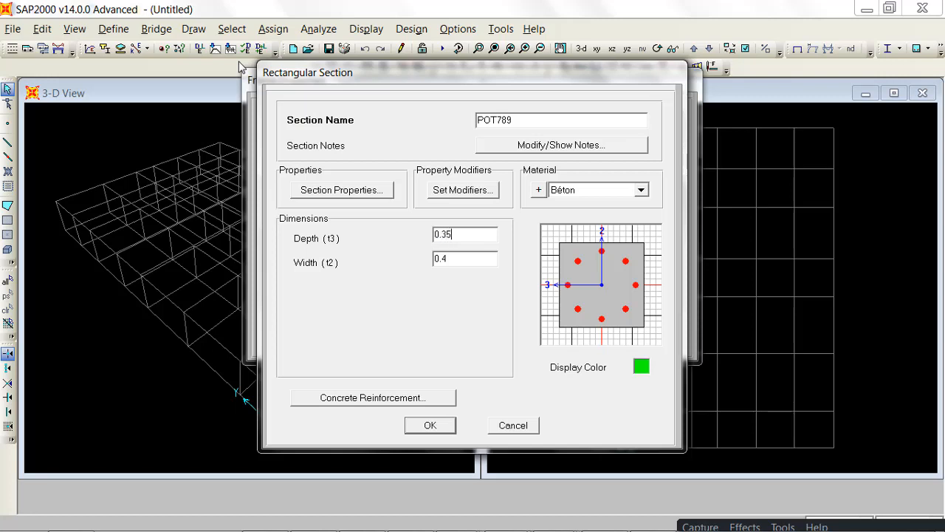
type("5")
Step: Enter the POT789 section's width (t2), then accept the section and the frame property list
left_click(469, 263)
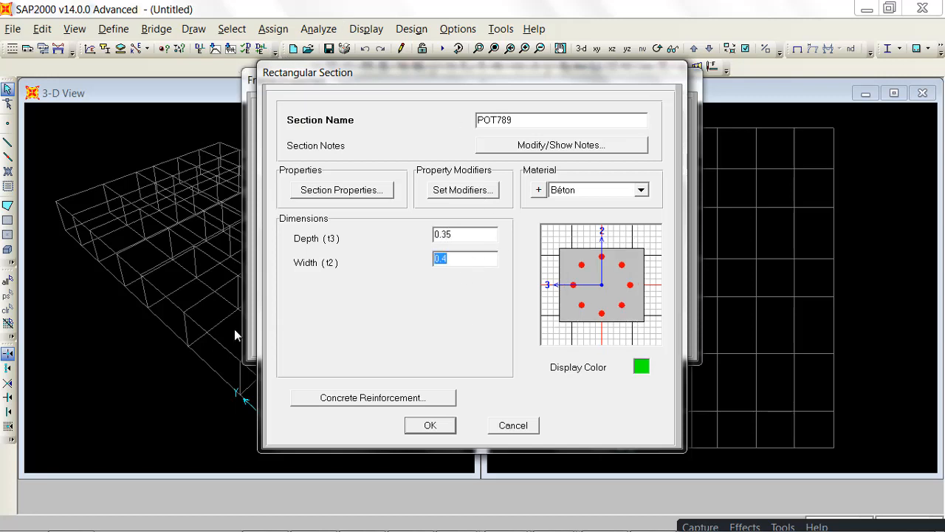
type("0.")
left_click(431, 426)
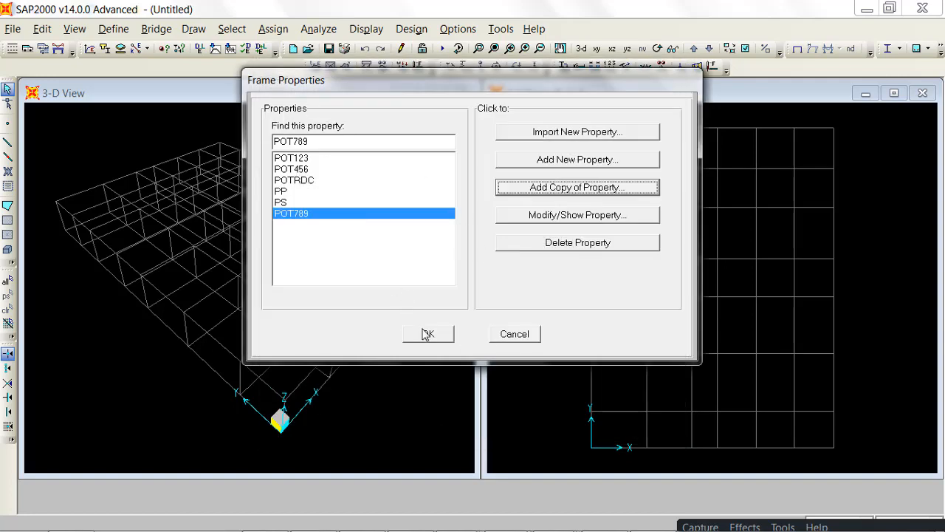
left_click(427, 334)
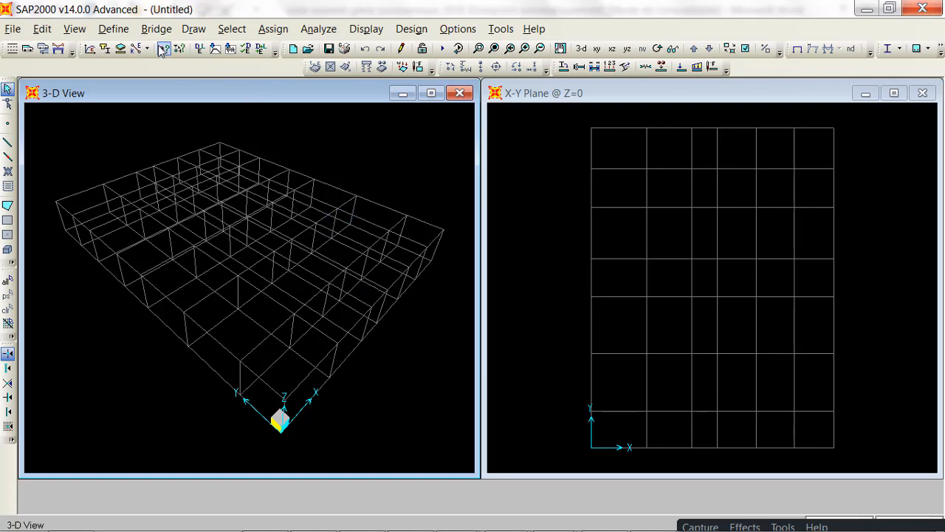
Step: Add a new Shell area section named CCsection
left_click(113, 29)
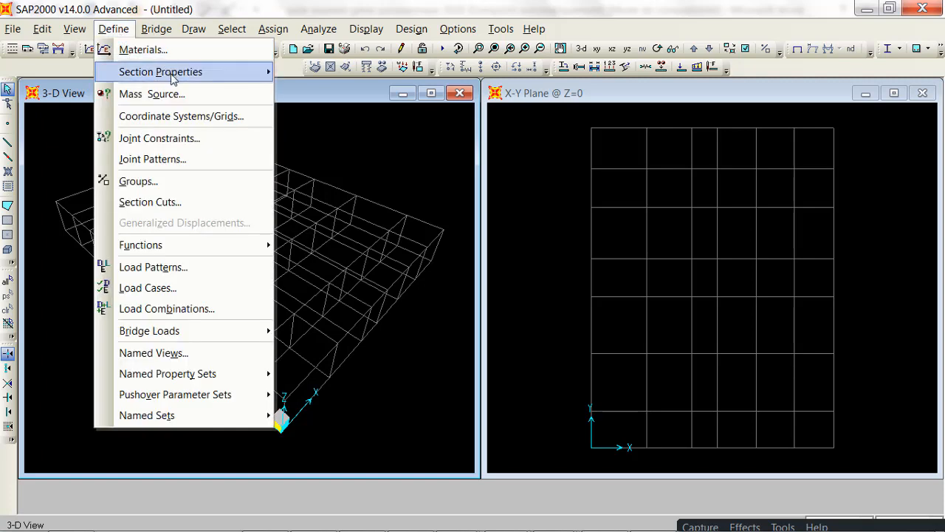
mouse_move(172, 76)
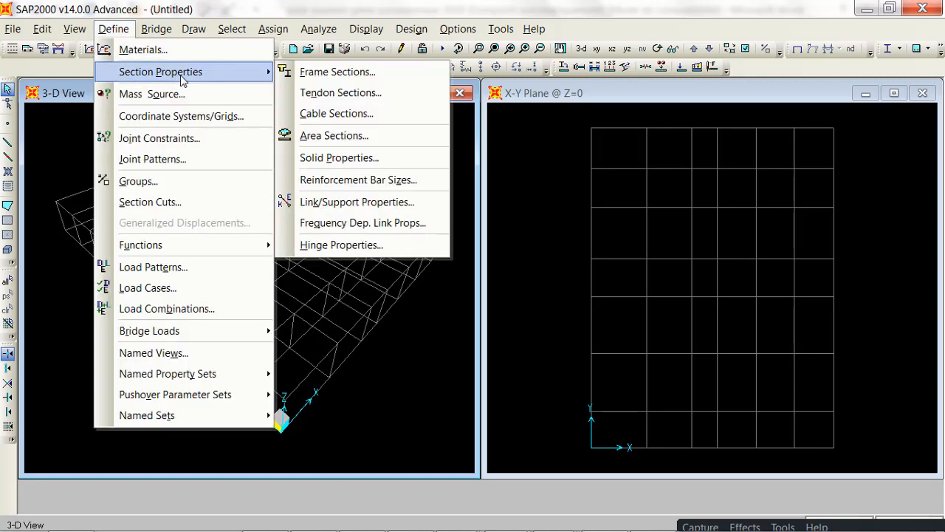
left_click(344, 135)
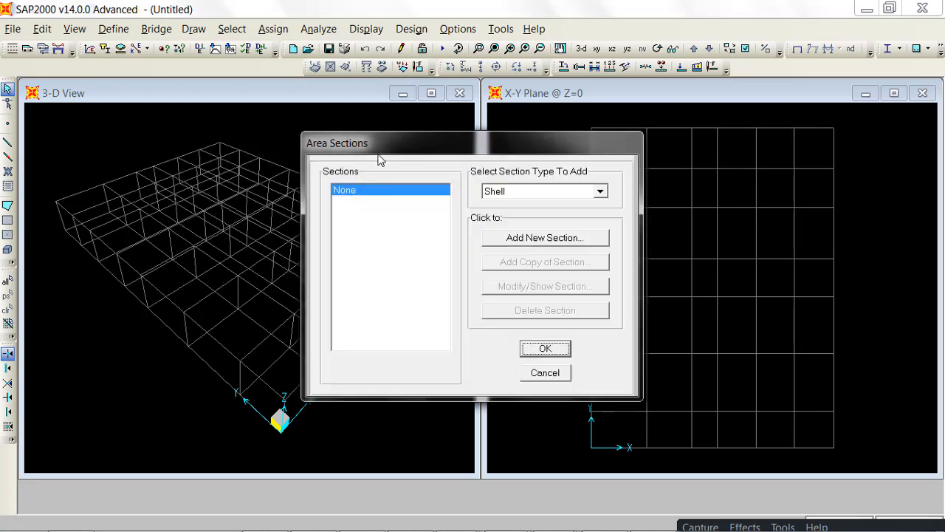
left_click(566, 237)
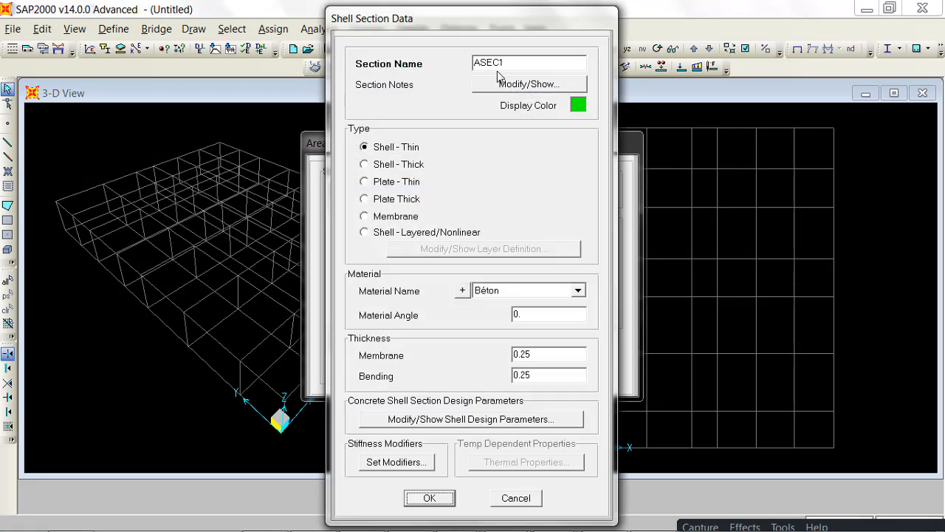
left_click_drag(512, 62, 421, 70)
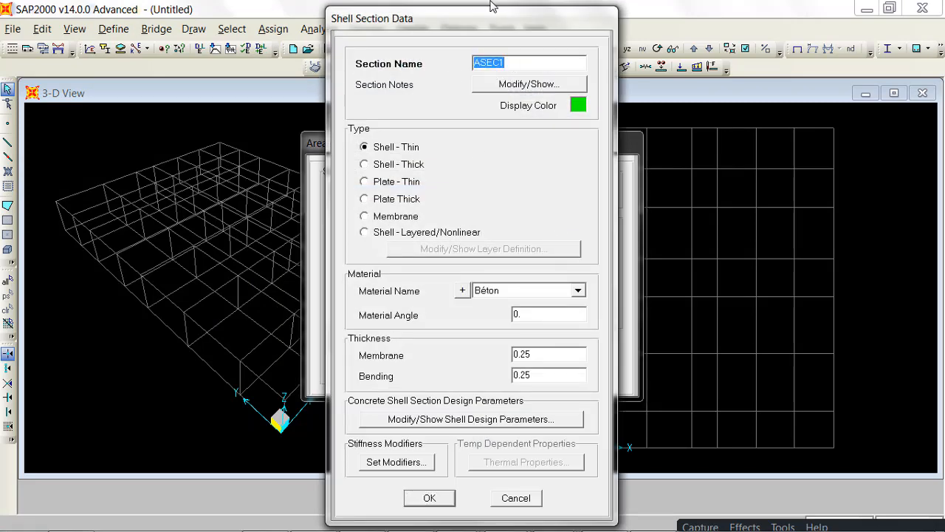
type("secc")
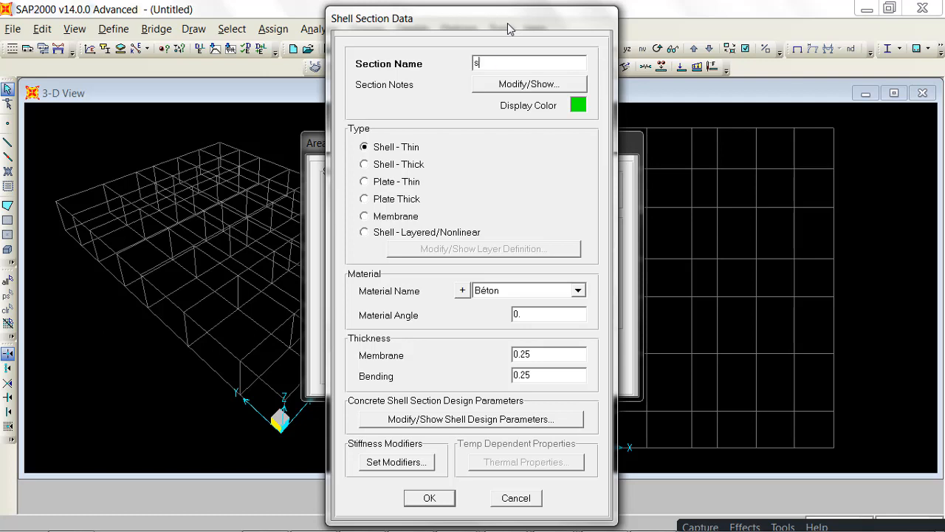
key("BackSpace")
key("BackSpace")
key("BackSpace")
key("BackSpace")
key("BackSpace")
type("CCsection")
Step: Set CCsection's membrane thickness to 0.04, enter its bending thickness, and accept the area section definitions
double_click(538, 356)
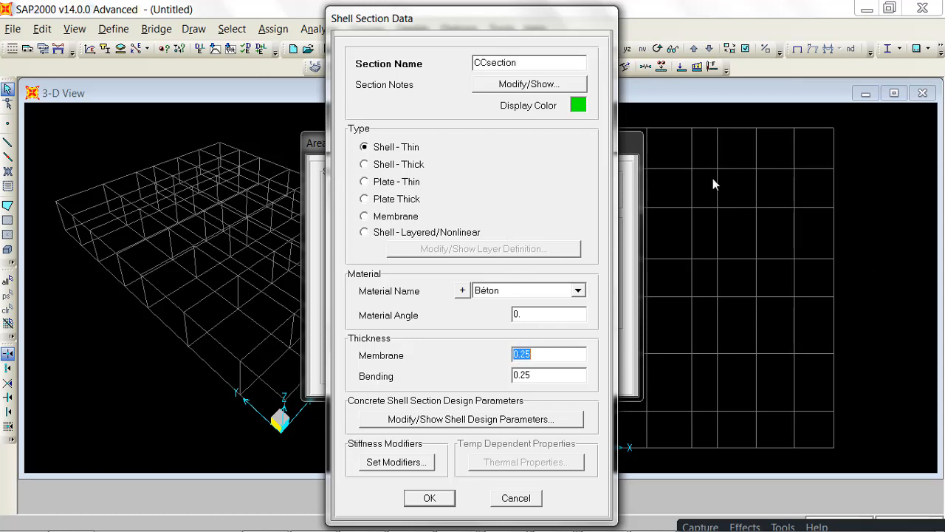
mouse_move(942, 521)
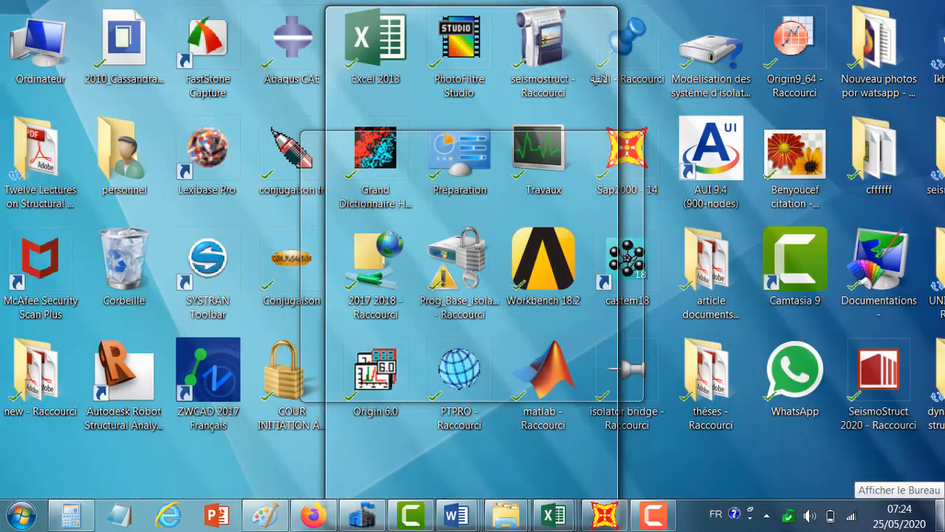
type("0.04")
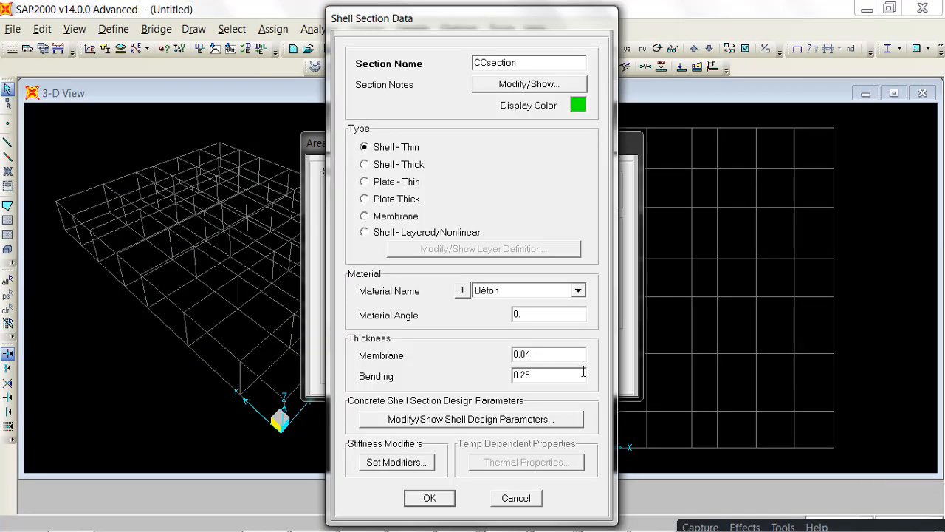
double_click(543, 378)
left_click(447, 500)
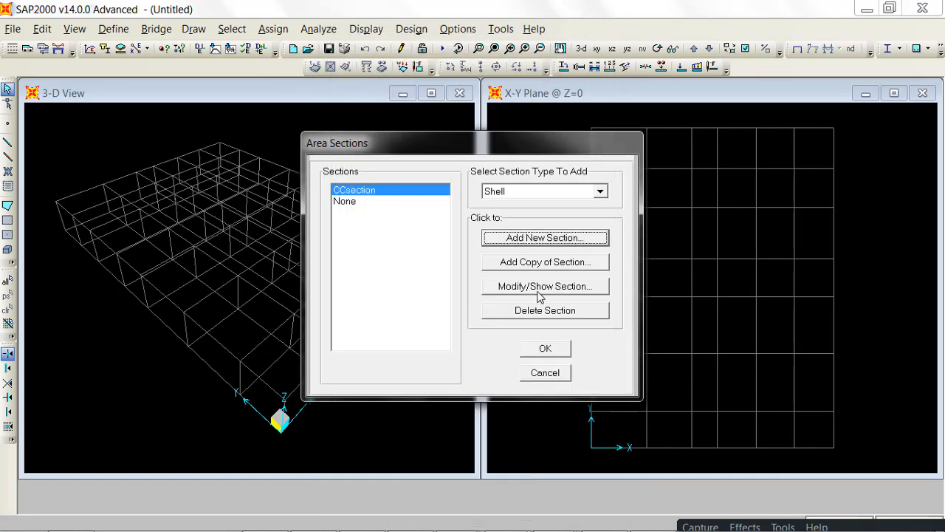
left_click(544, 347)
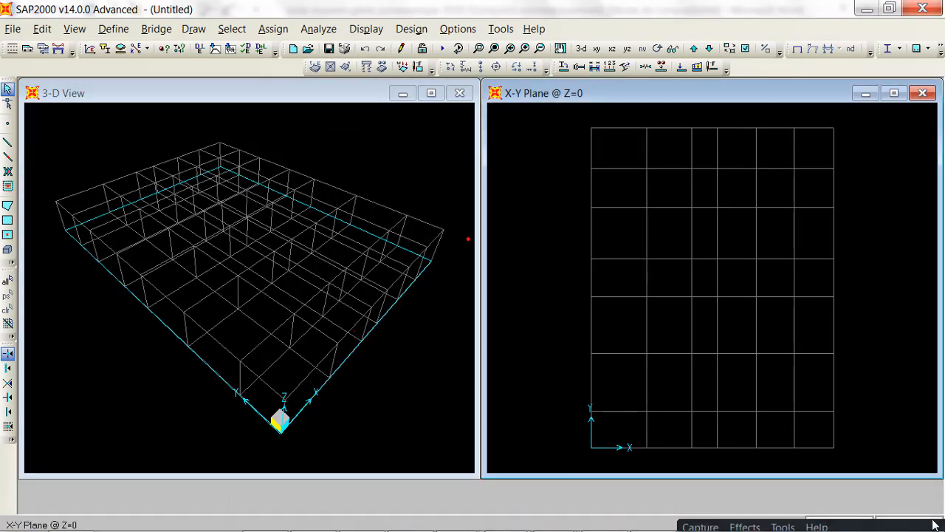
Step: Activate the X-Y plan view and move it up one grid level to Z=3.06
left_click_drag(920, 526, 831, 529)
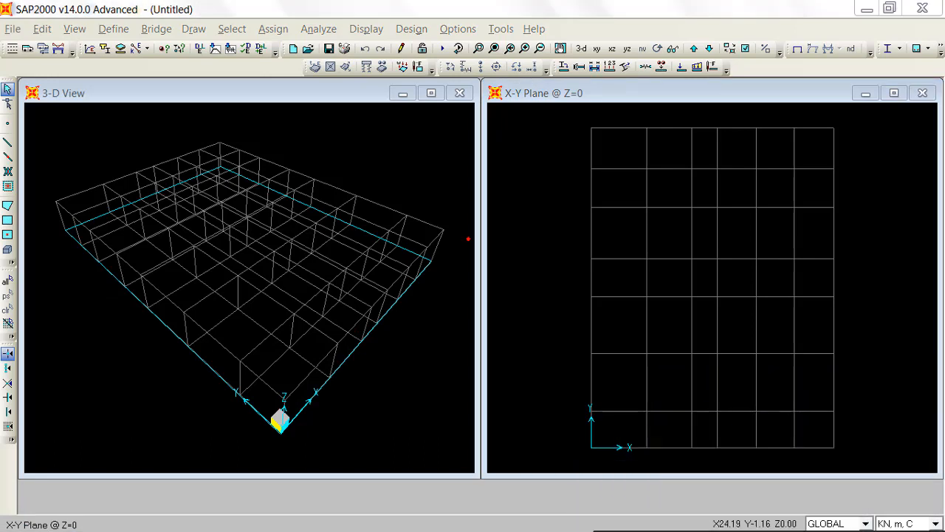
left_click(868, 259)
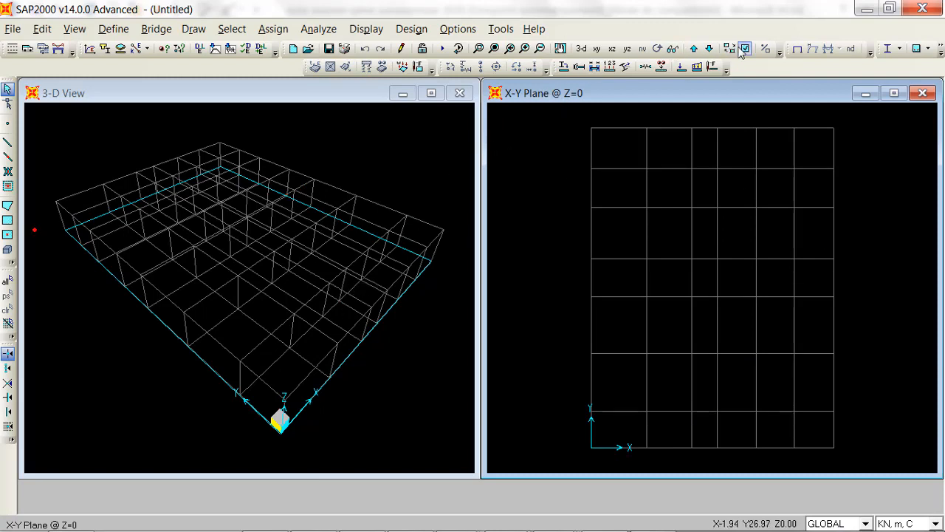
left_click(694, 49)
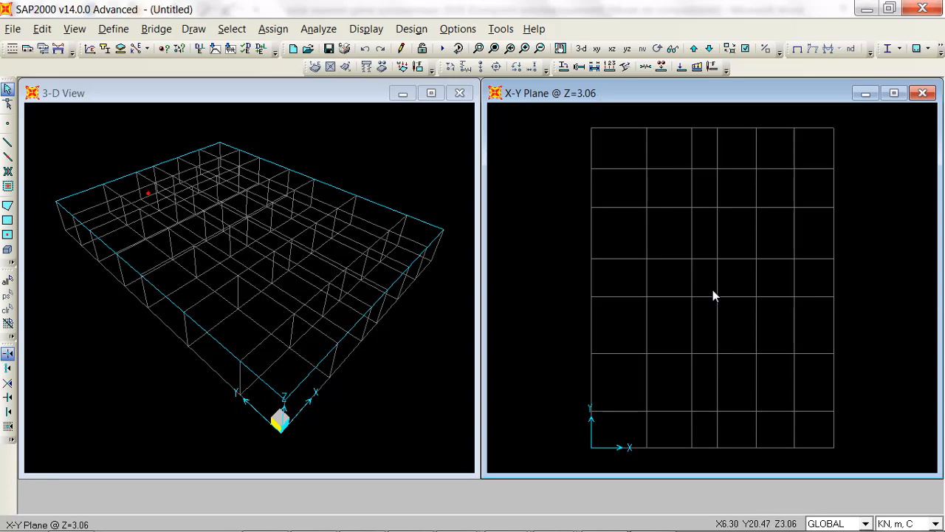
mouse_move(441, 526)
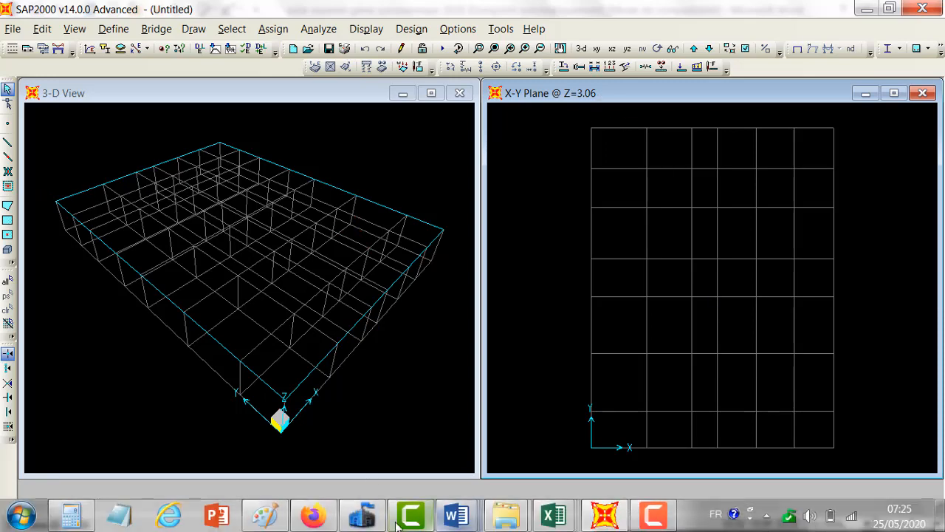
left_click(316, 517)
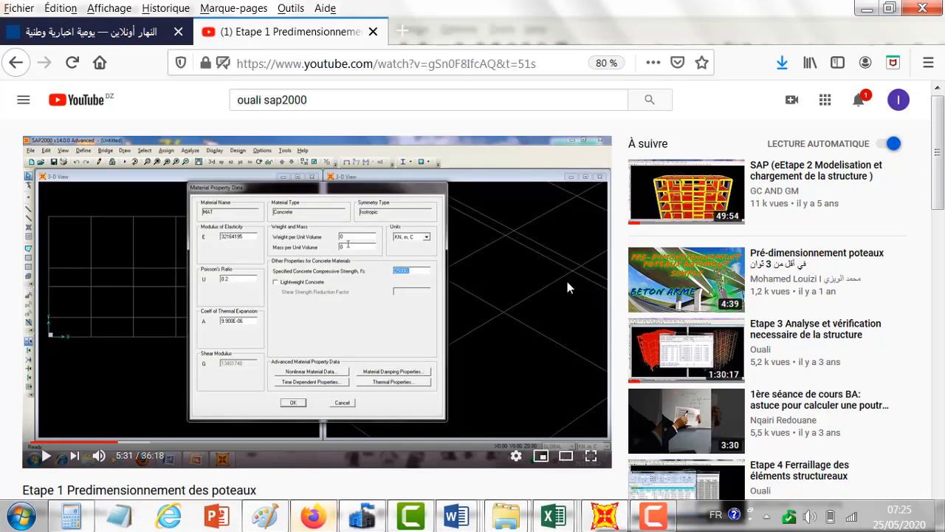
left_click(867, 8)
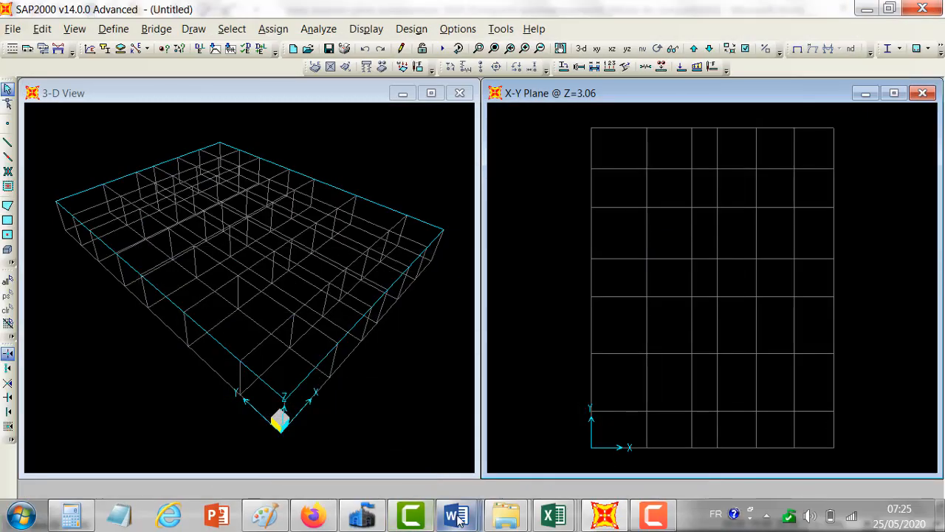
Step: Examine the column layout and bay spacings in the Plan de l etude Word document, and return to SAP2000
mouse_move(457, 517)
left_click(288, 424)
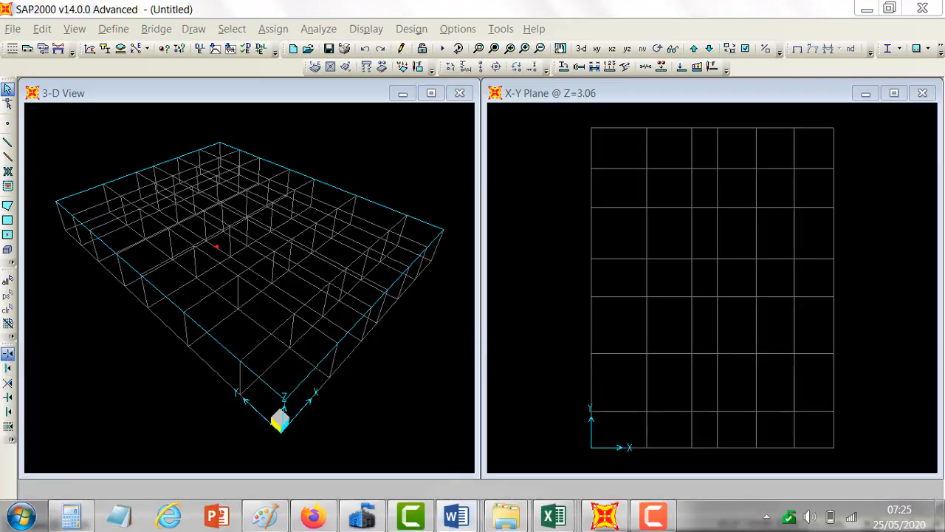
scroll(730, 318, "up", 1)
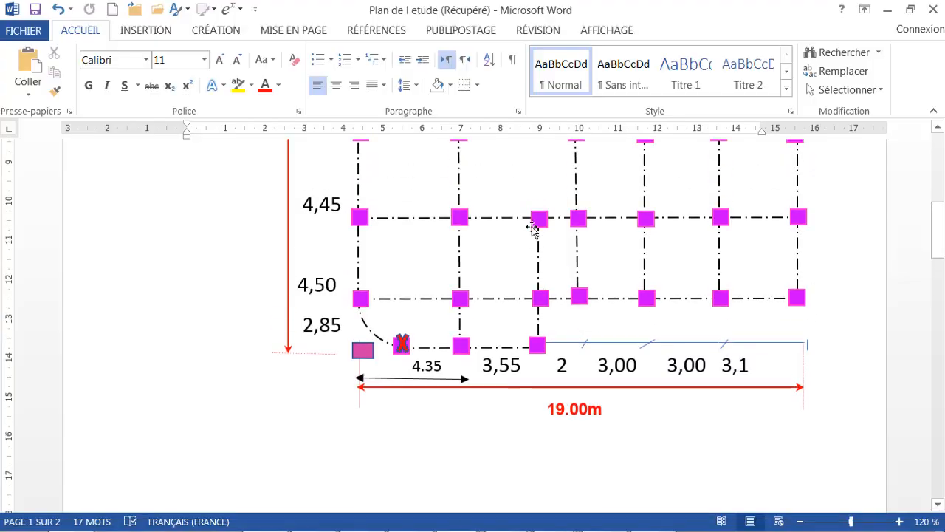
scroll(738, 243, "up", 5)
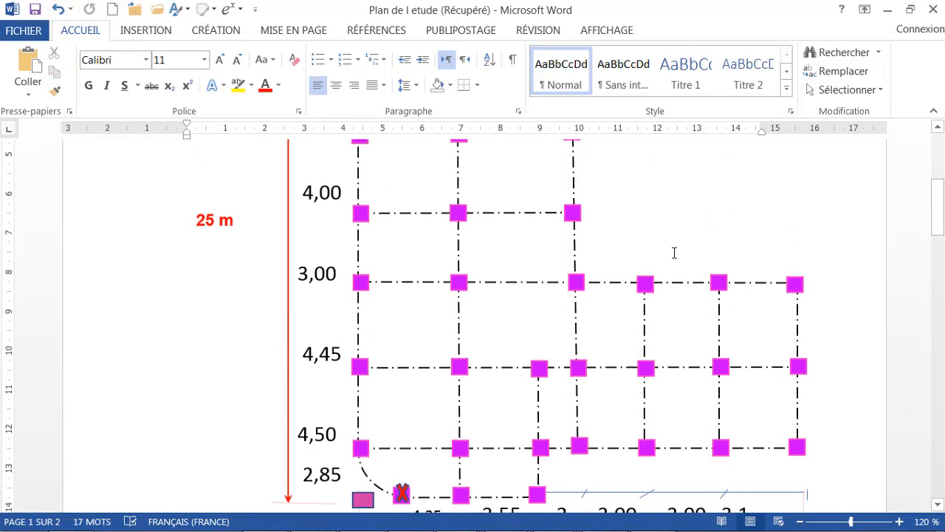
scroll(458, 259, "down", 3)
scroll(481, 290, "down", 3)
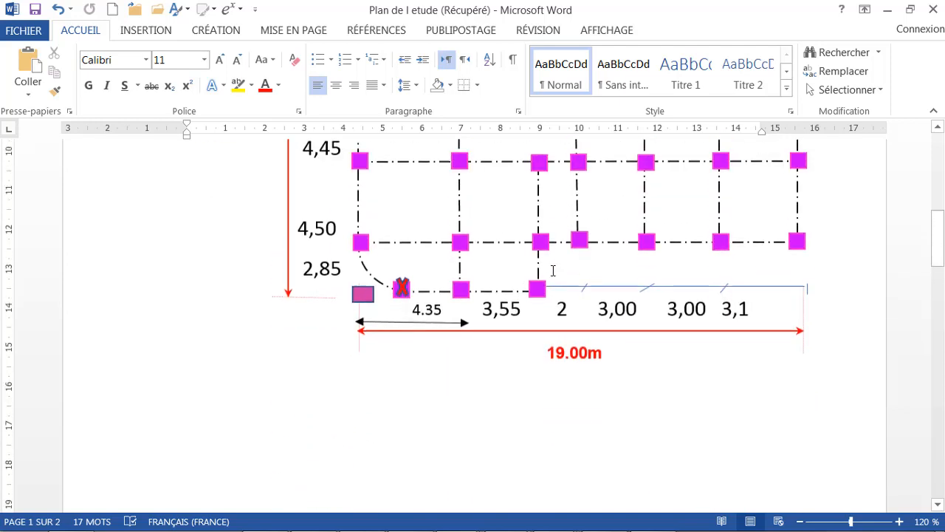
left_click(887, 9)
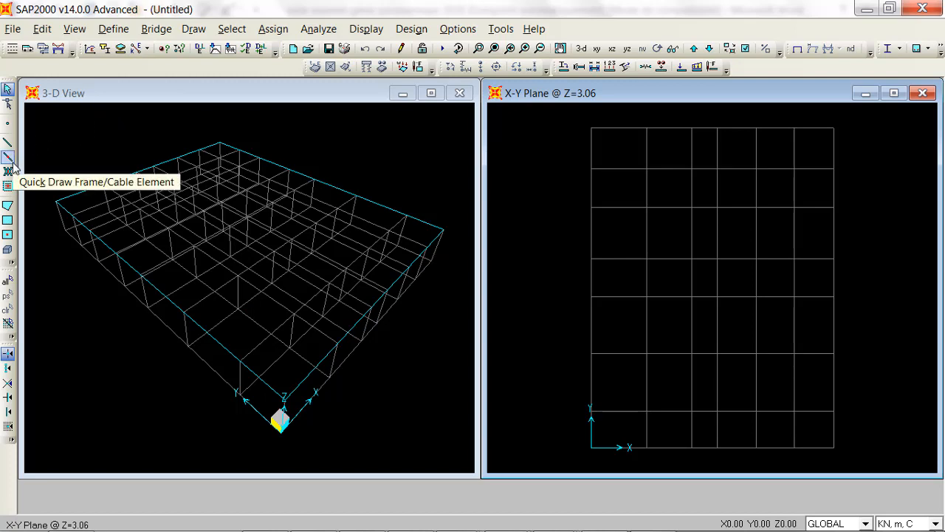
Step: Enable snapping to ends and midpoints, to intersections, and to perpendicular projections
left_click(7, 368)
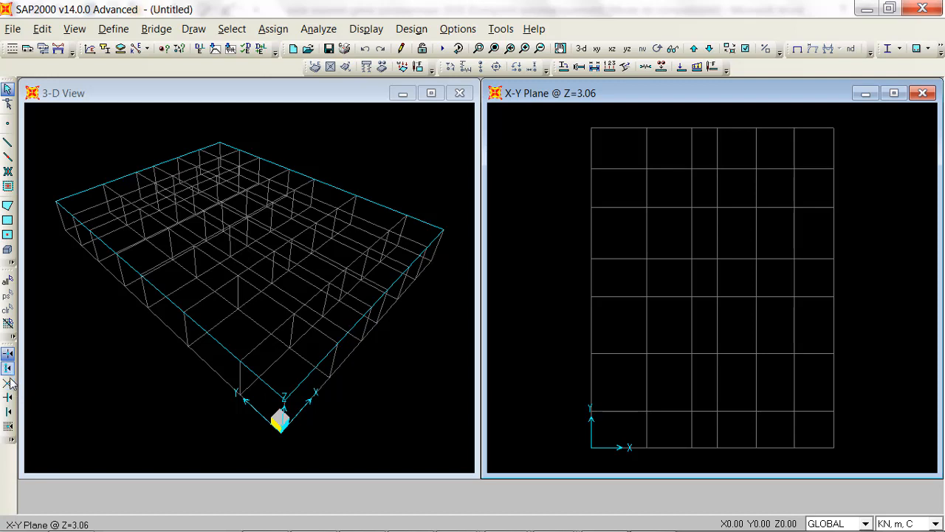
left_click(7, 382)
left_click(7, 397)
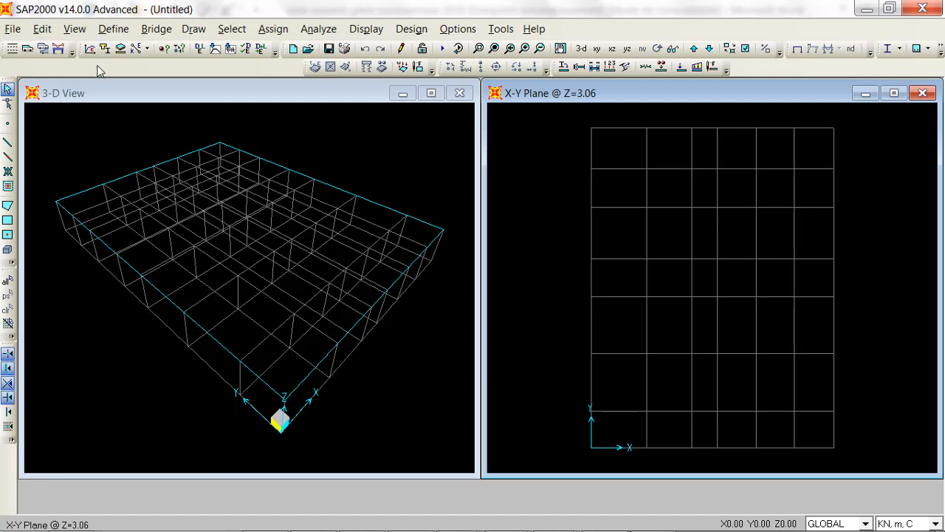
Step: Start Quick Draw Frame/Cable for a Straight Frame with Continuous moment releases and the section set to PP
left_click(8, 157)
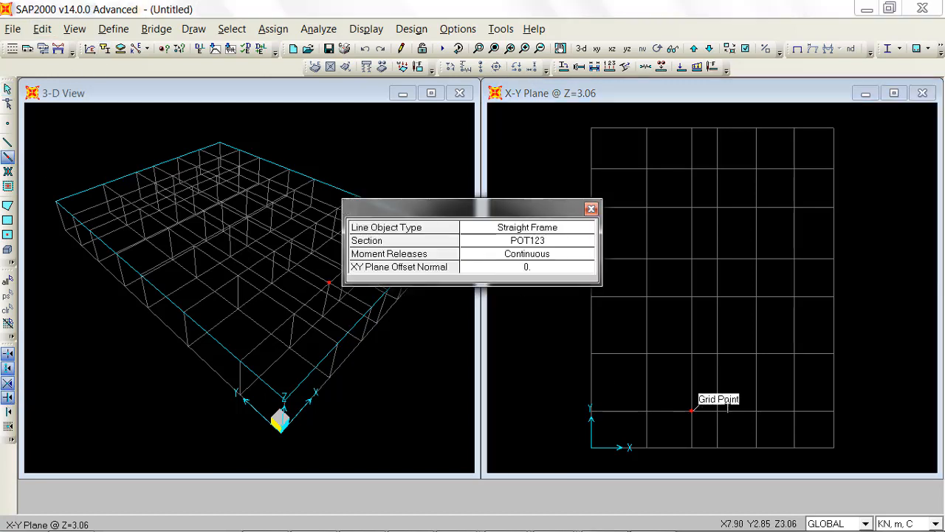
left_click_drag(488, 200, 464, 104)
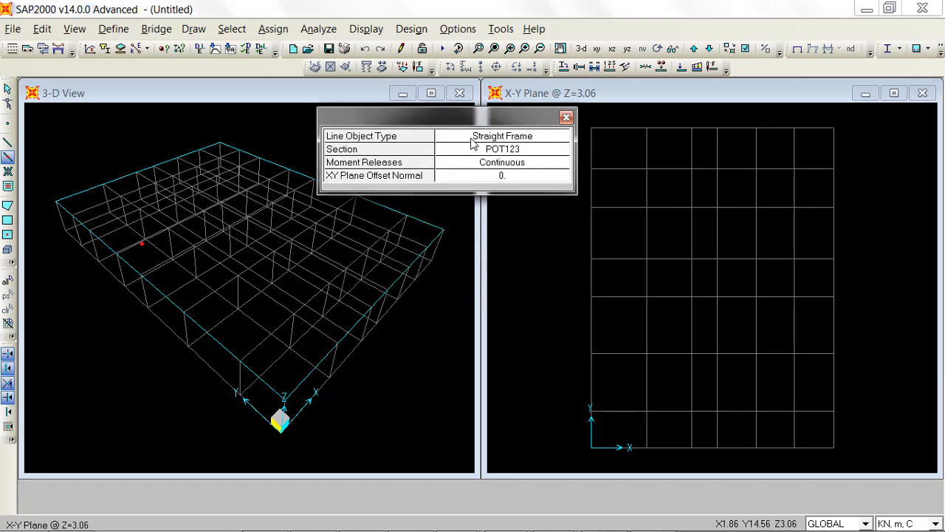
left_click(517, 151)
left_click(561, 151)
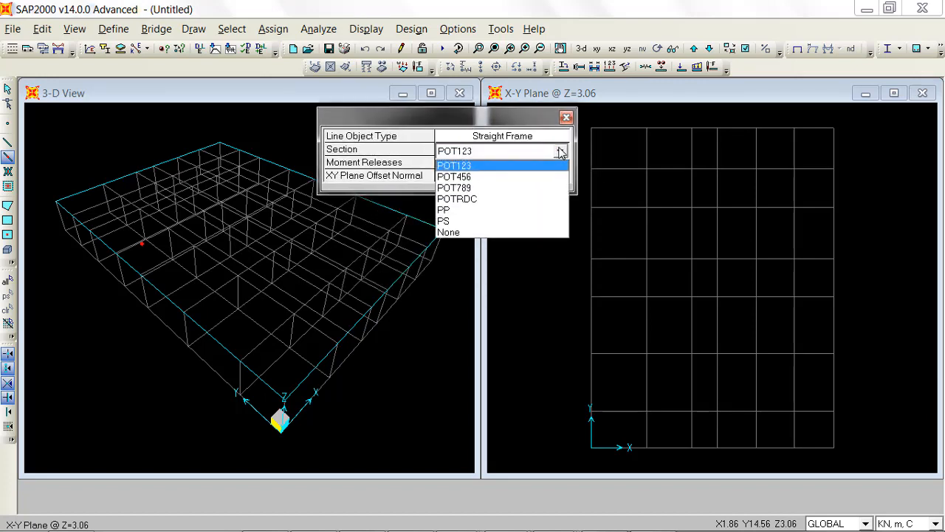
left_click(562, 151)
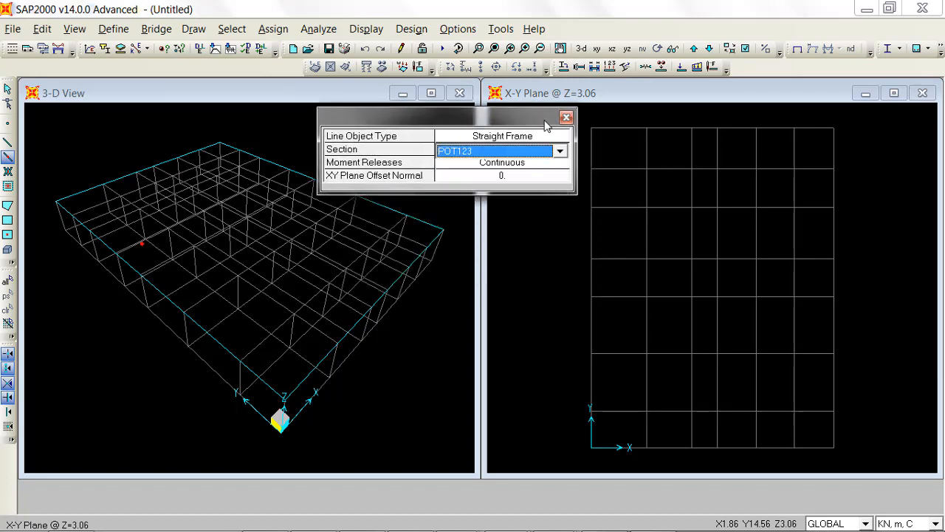
left_click_drag(547, 122, 445, 95)
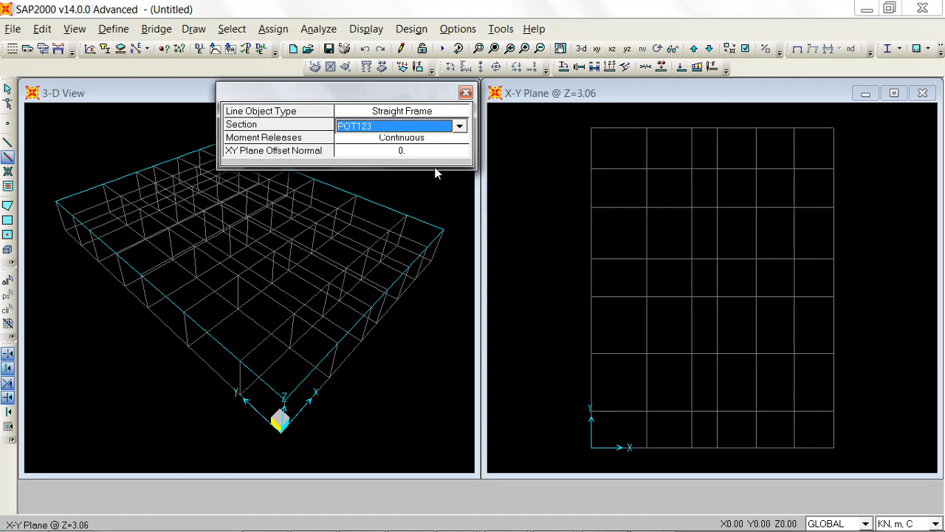
left_click(413, 129)
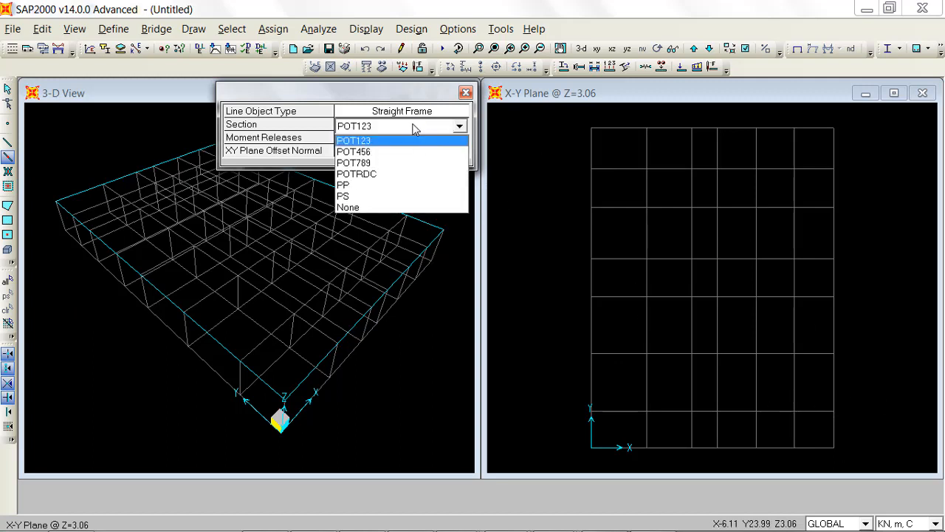
left_click(383, 185)
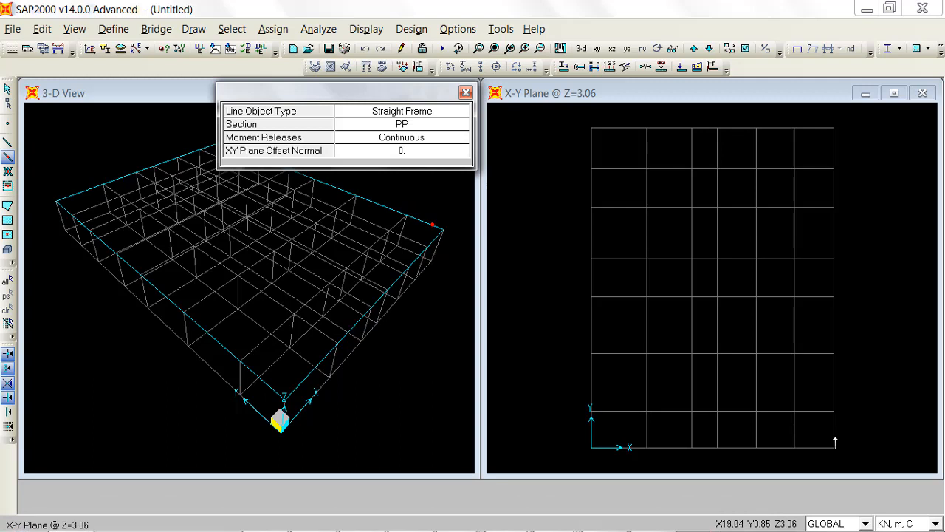
Step: Draw PP beams in the Y direction along the last four X grid lines, X=9.90 to X=19, between Y=2.85 and Y=11.80
left_click(837, 409)
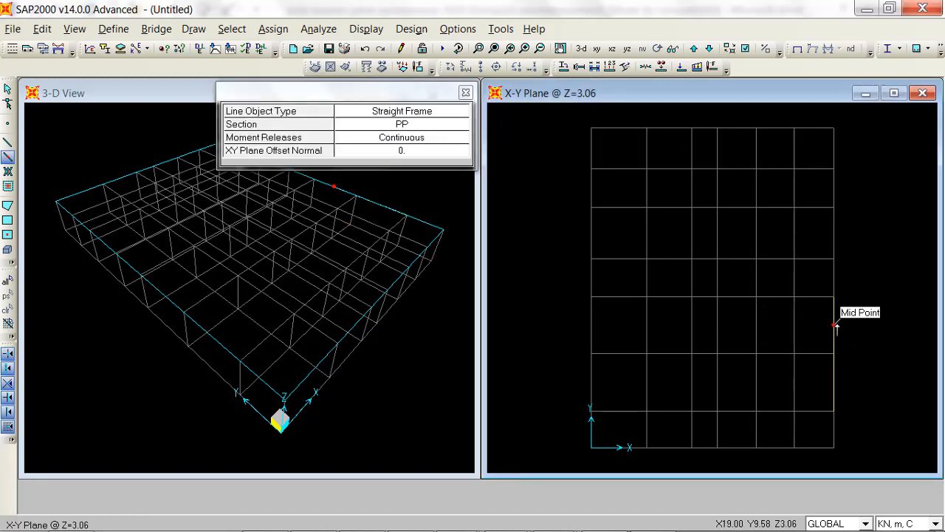
left_click(795, 325)
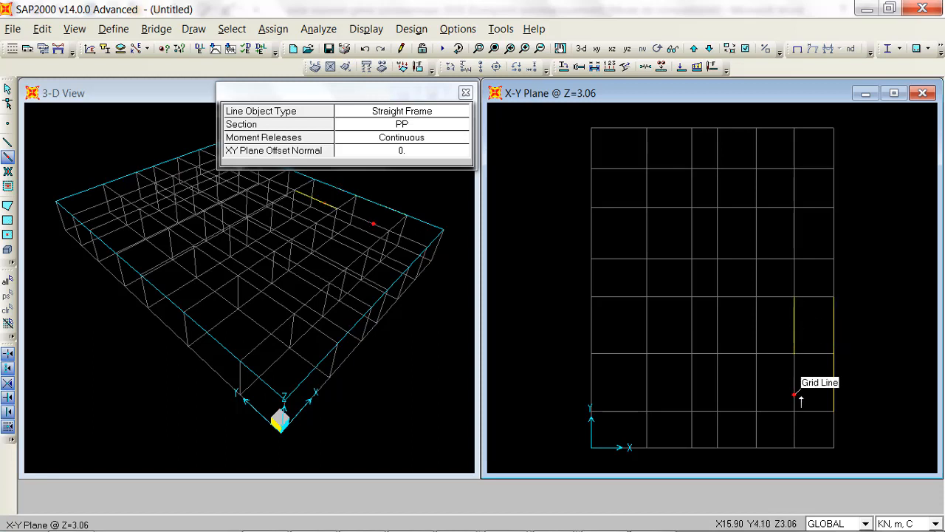
left_click(797, 400)
left_click(755, 399)
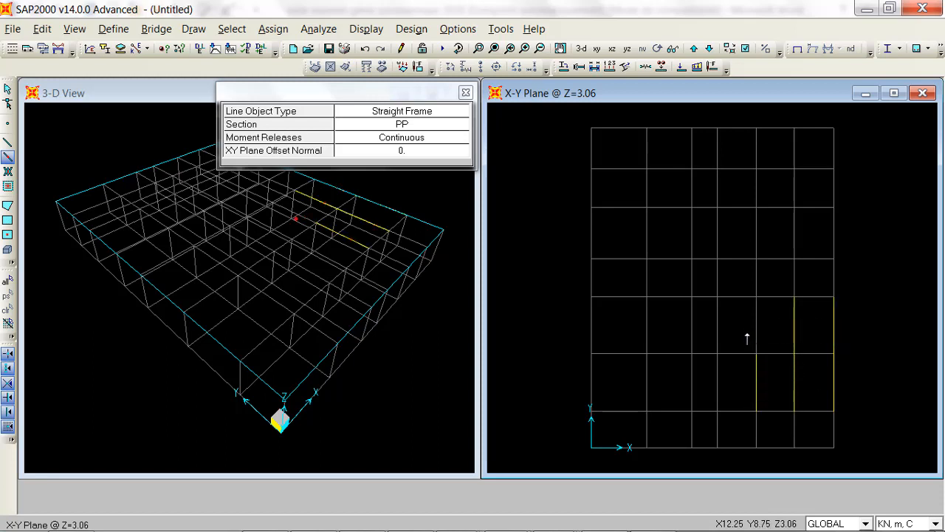
left_click(755, 325)
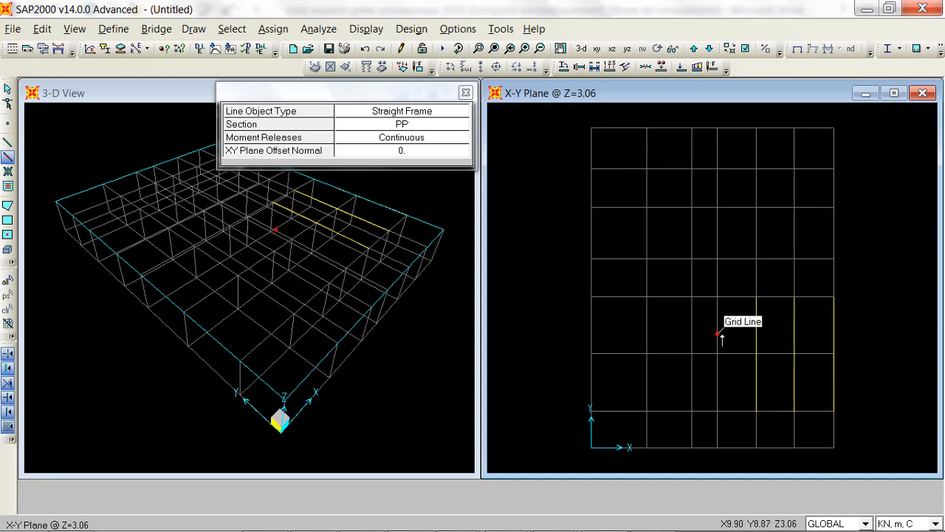
left_click(717, 331)
left_click(717, 381)
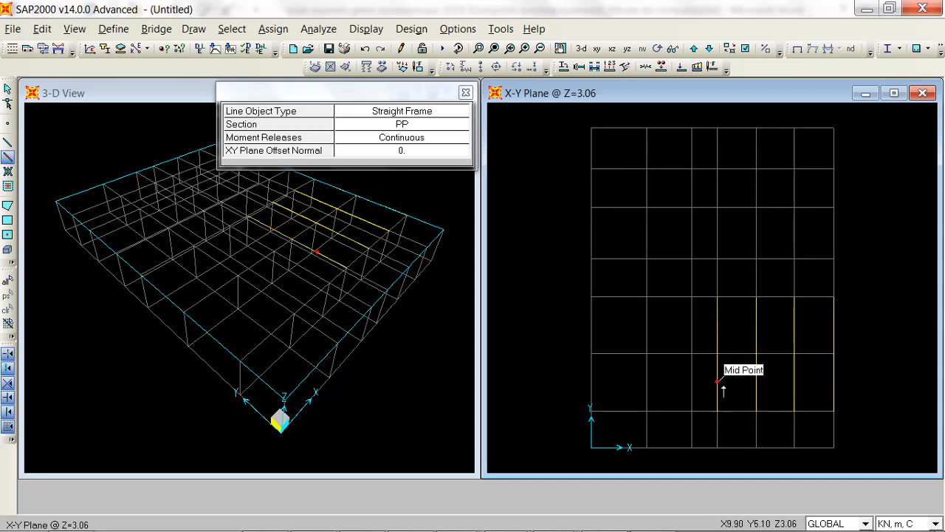
Step: Draw PP beams along X=7.90 from Y=0 to Y=7.35, and along X=0 and X=4.35 from Y=0 to Y=11.80
left_click(693, 385)
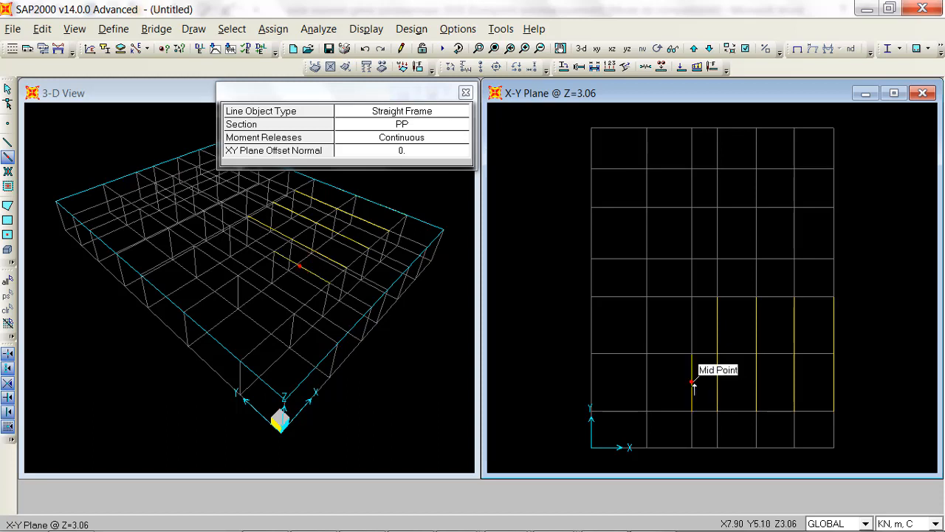
left_click(647, 384)
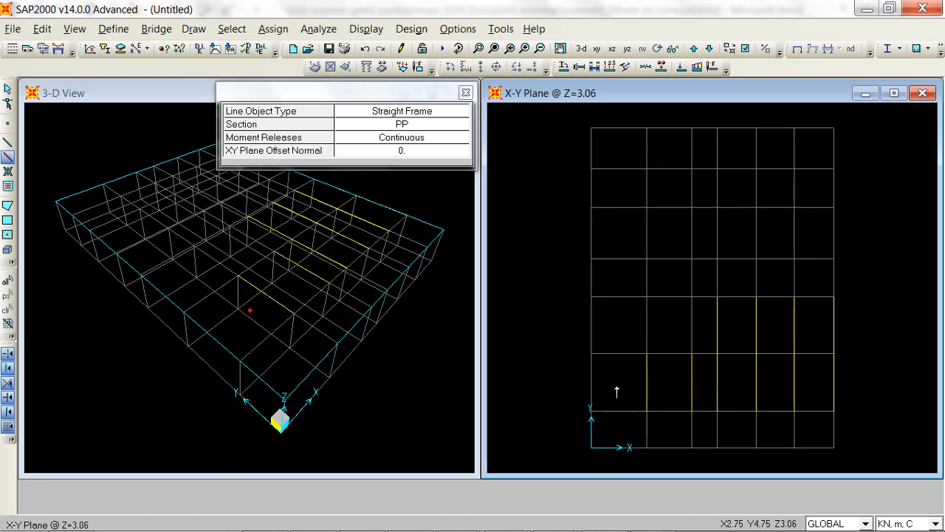
left_click(591, 384)
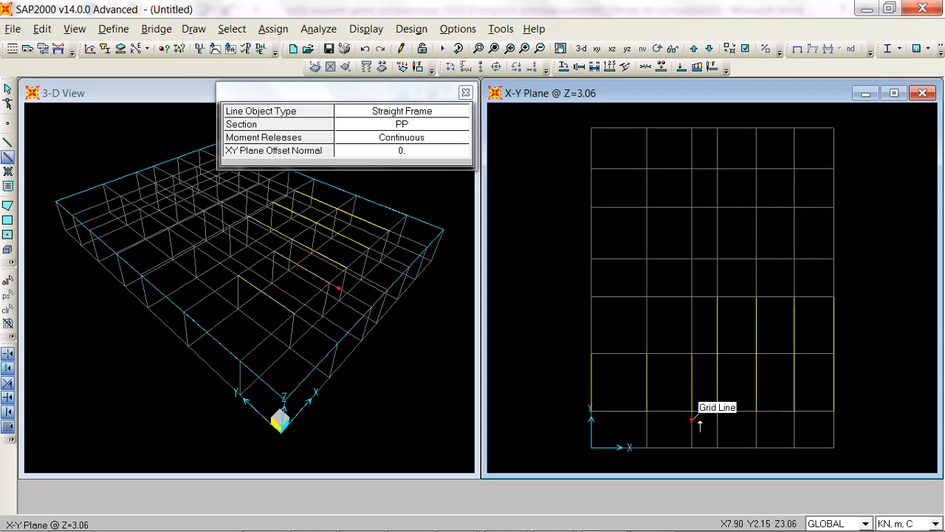
left_click(648, 432)
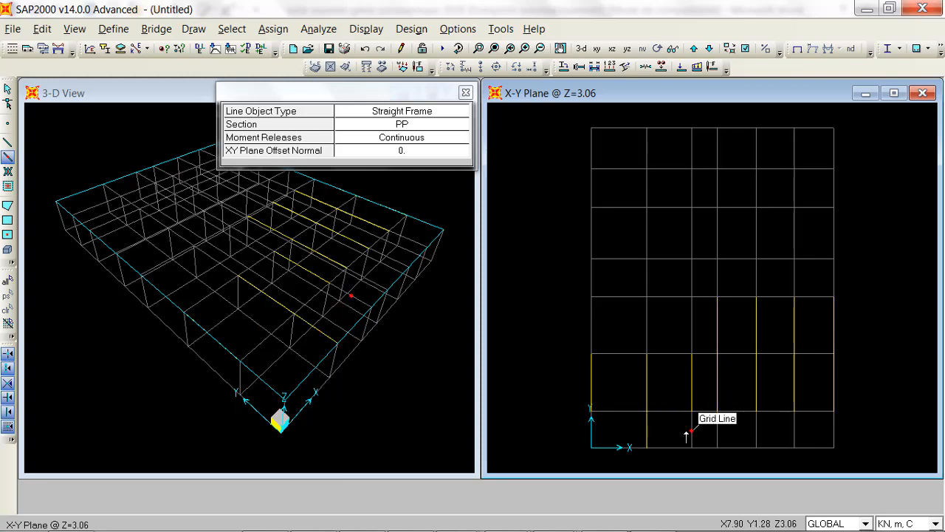
left_click(692, 430)
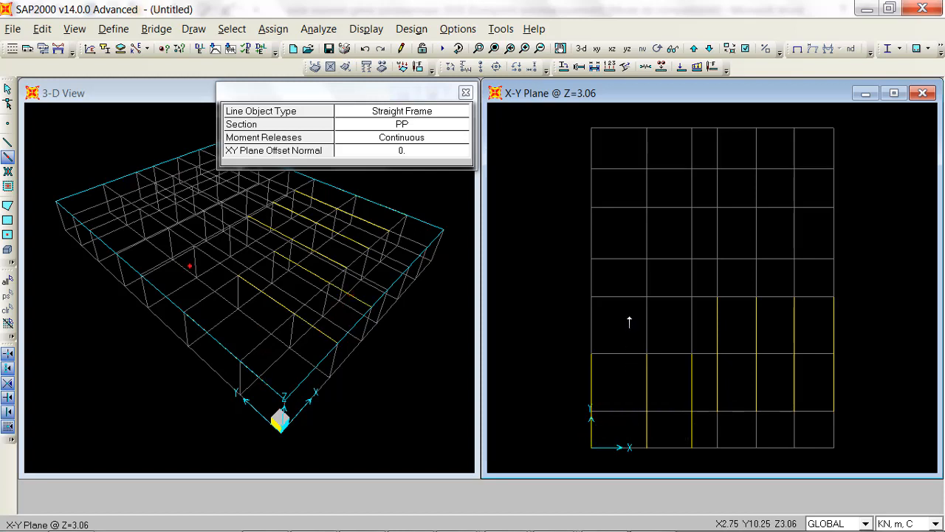
left_click(648, 333)
left_click(594, 331)
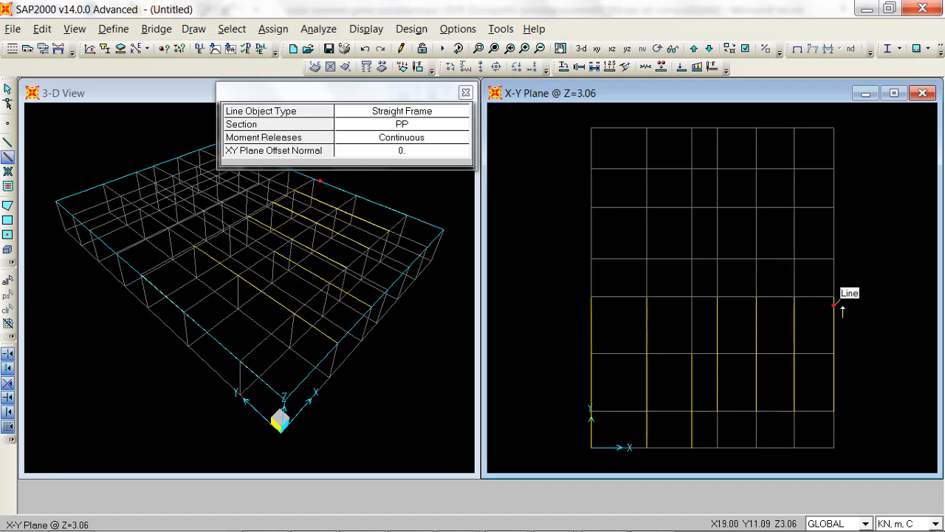
Step: Draw PP beams along X=9.90, X=4.35 and X=0 from Y=11.80 up to the last Y grid line
left_click(717, 277)
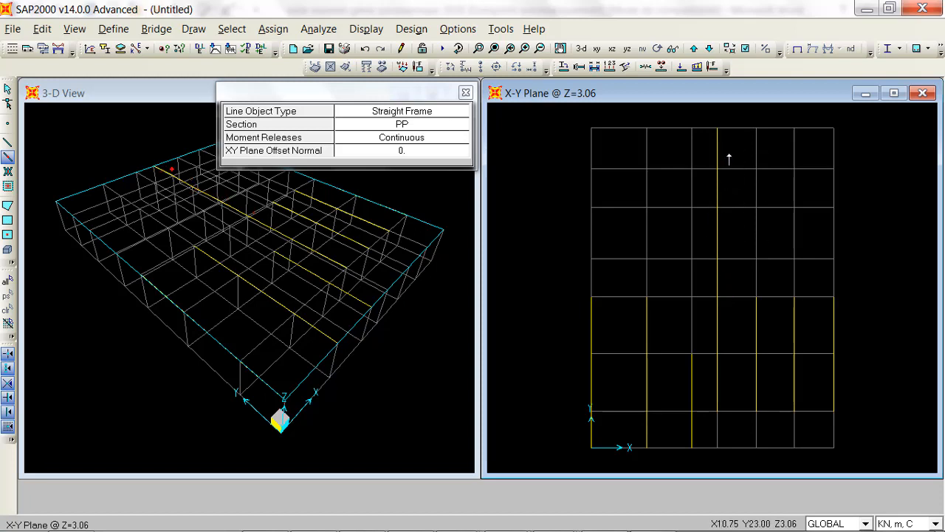
left_click(648, 275)
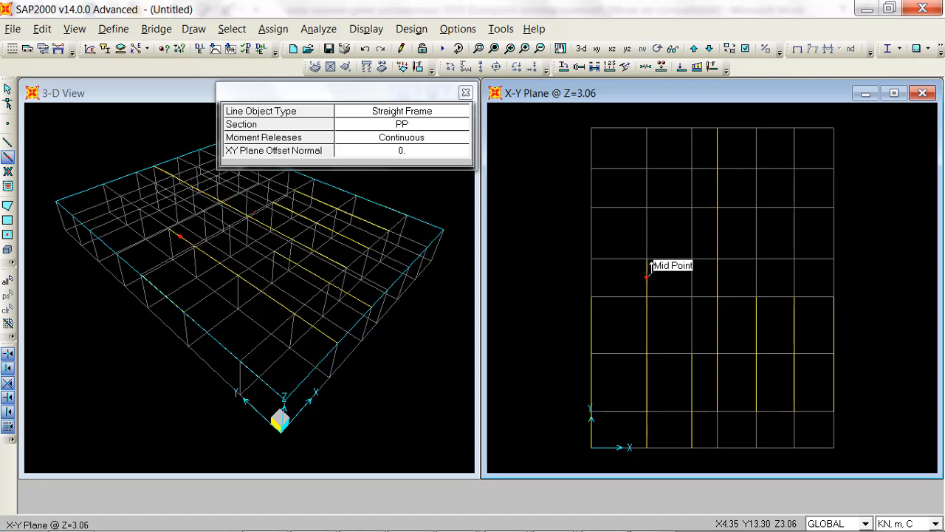
left_click(648, 235)
left_click(649, 189)
left_click(650, 144)
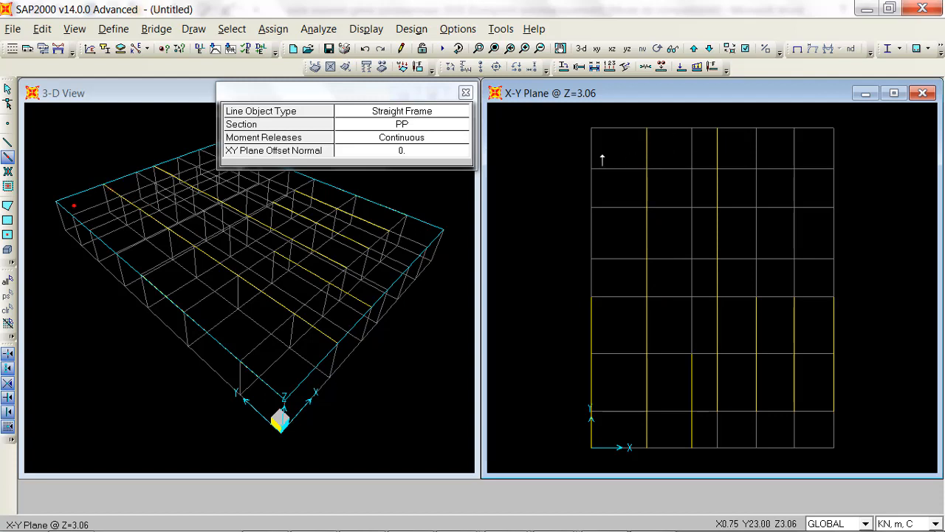
left_click(591, 272)
left_click(592, 226)
left_click(592, 189)
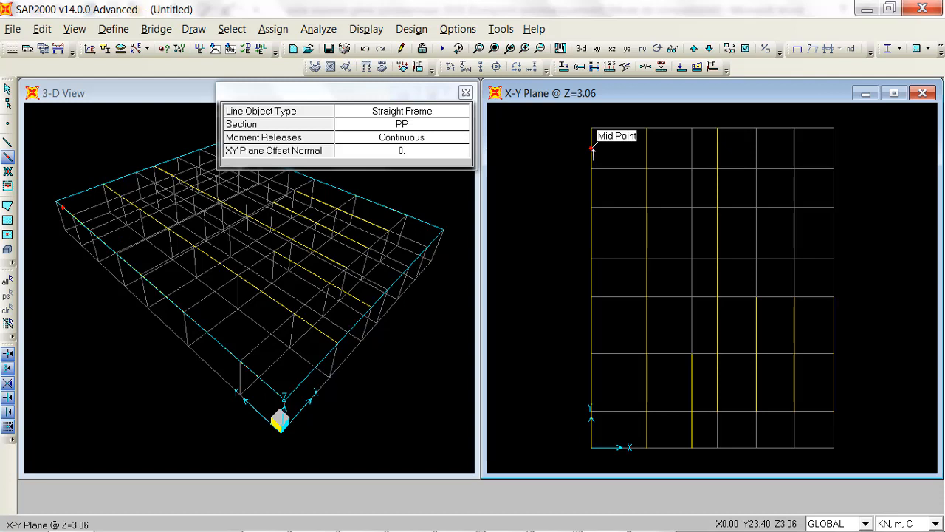
left_click(593, 148)
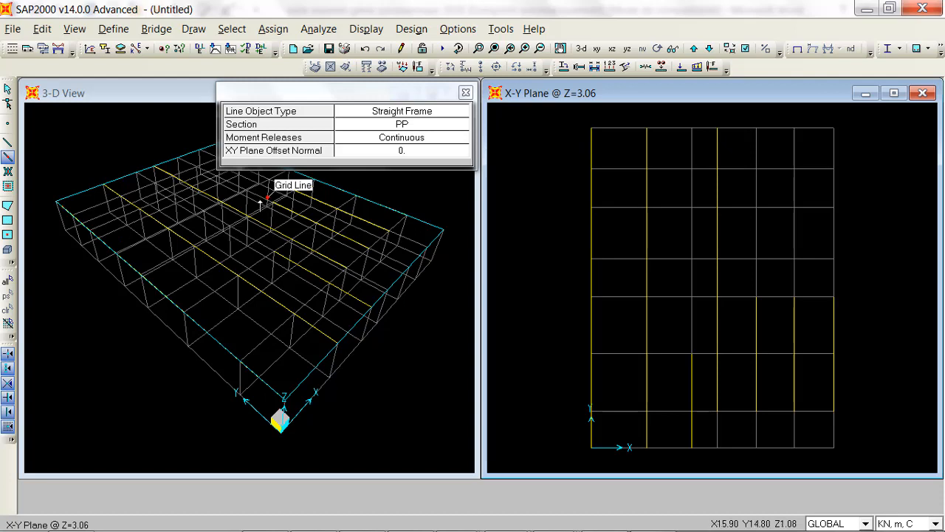
Step: Set the section to PS and draw beams along Y=2.85 across the full width and along Y=0 from X=0 to X=7.90
left_click(377, 127)
left_click(459, 127)
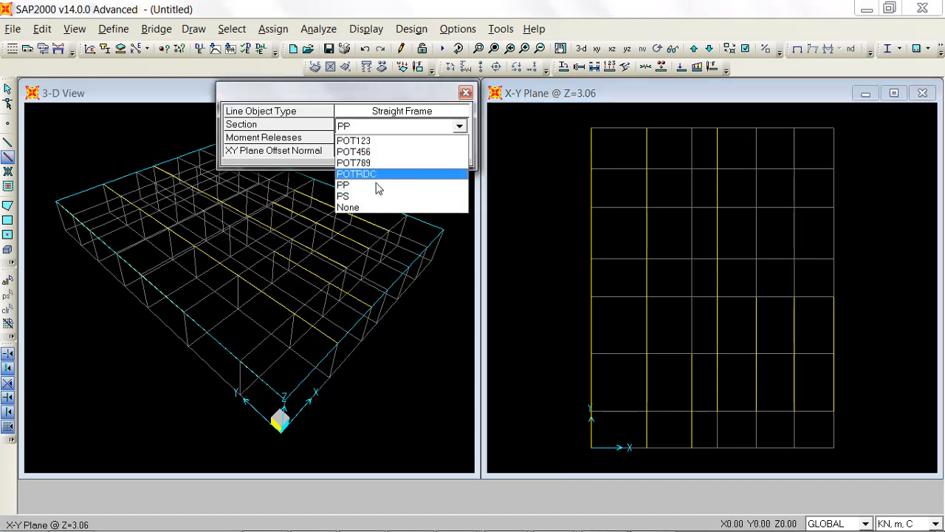
left_click(374, 198)
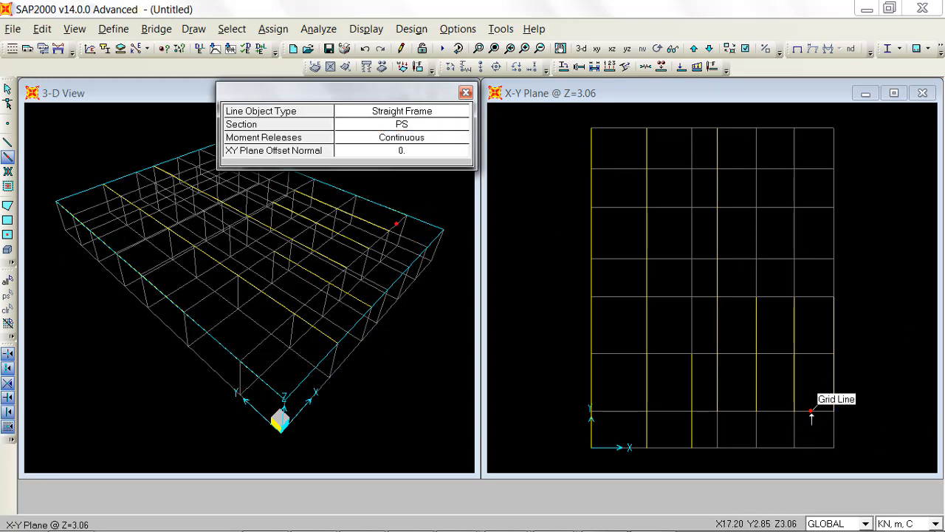
left_click(819, 410)
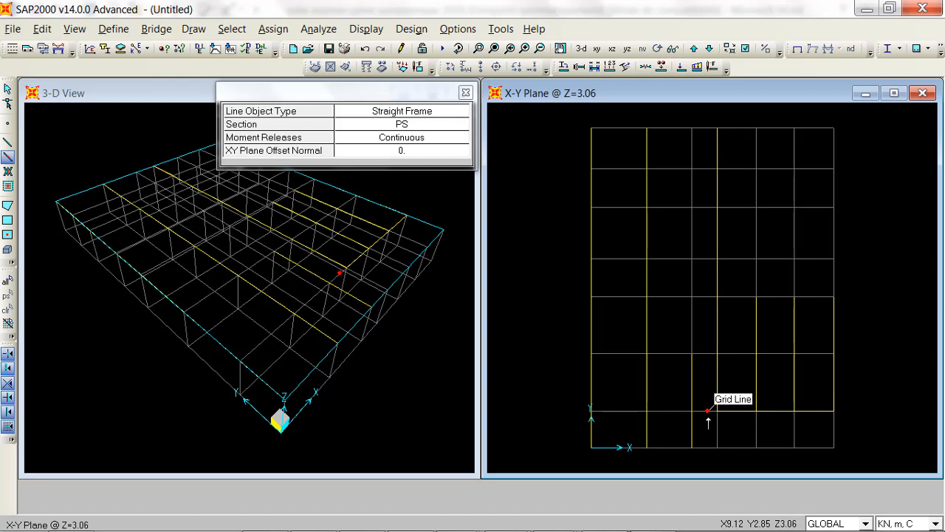
left_click(624, 417)
left_click(631, 451)
left_click(672, 450)
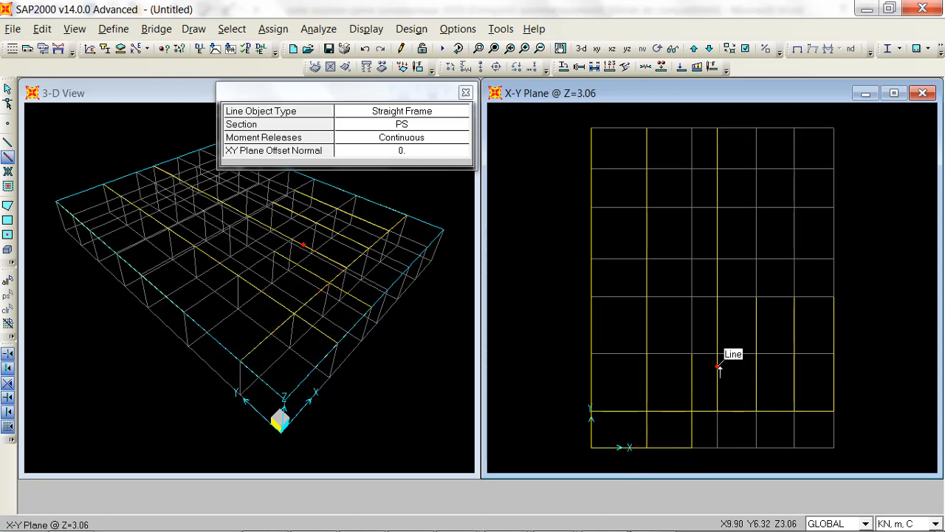
Step: Draw PS beams along Y=7.35 across the full width and along Y=11.80 from X=9.90 to X=19
left_click(709, 355)
left_click(677, 359)
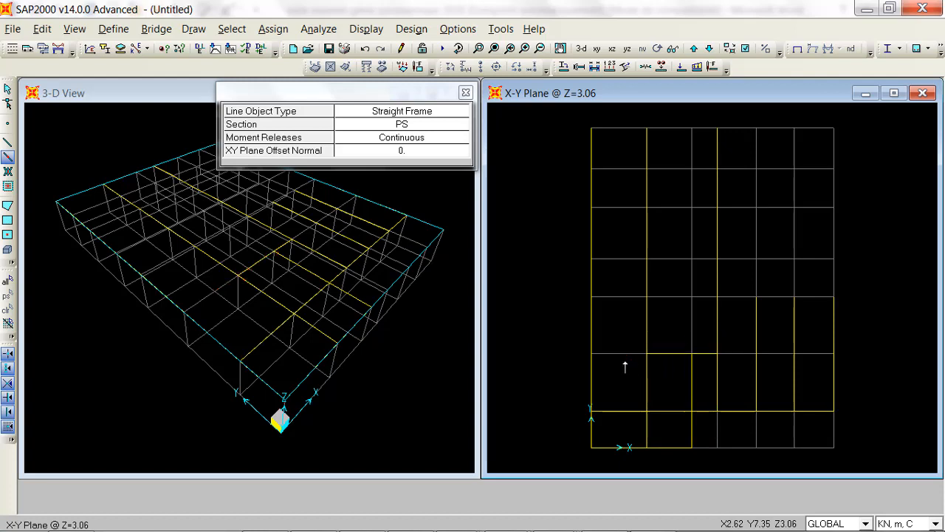
left_click(625, 362)
left_click(743, 359)
left_click(785, 362)
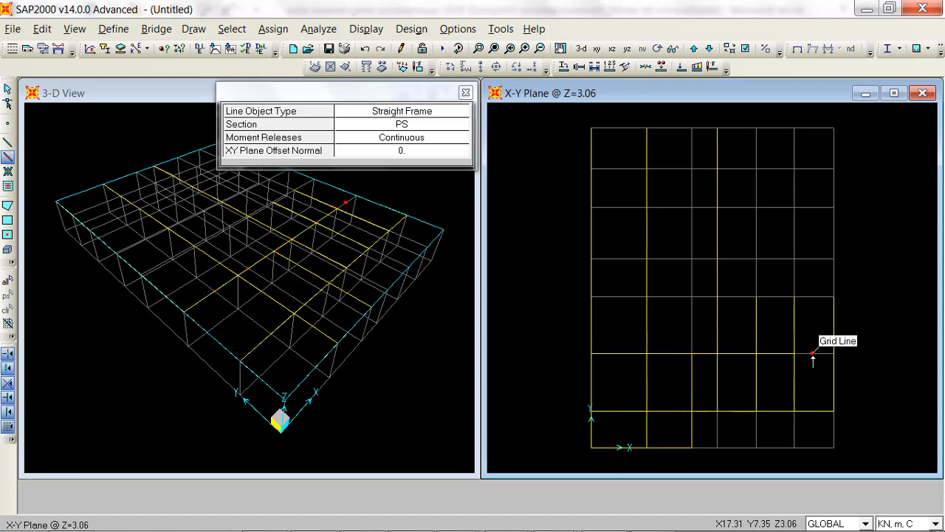
left_click(814, 354)
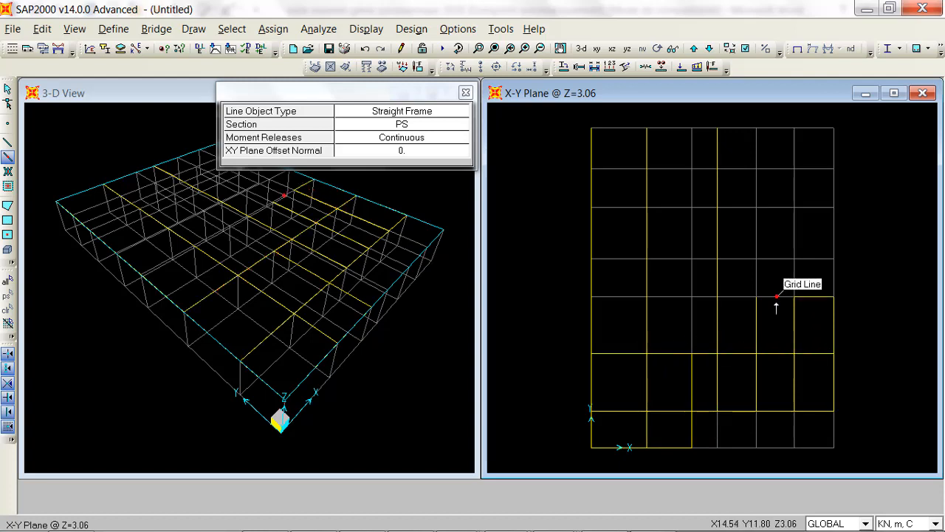
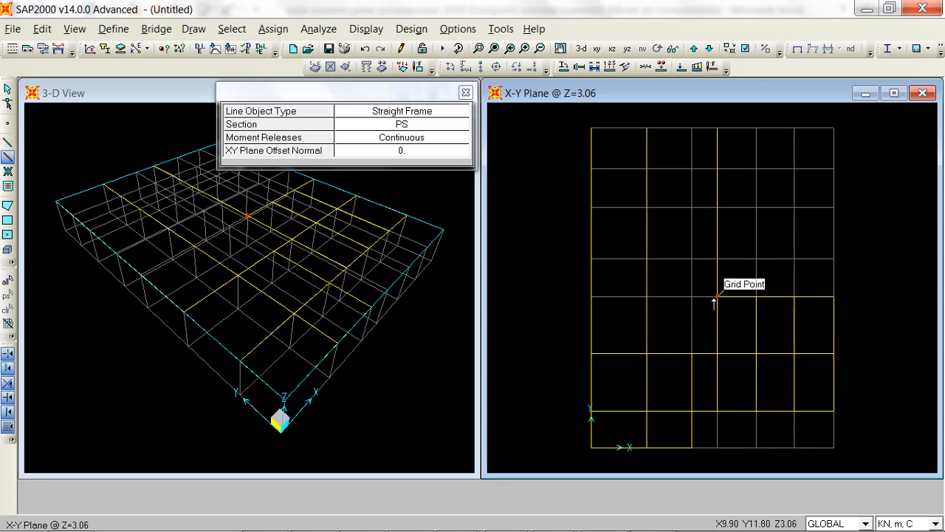
Step: Draw a PS beam along Y=11.80 from X=9.90 to X=4.35 on the Z=3.06 plan
left_click(8, 145)
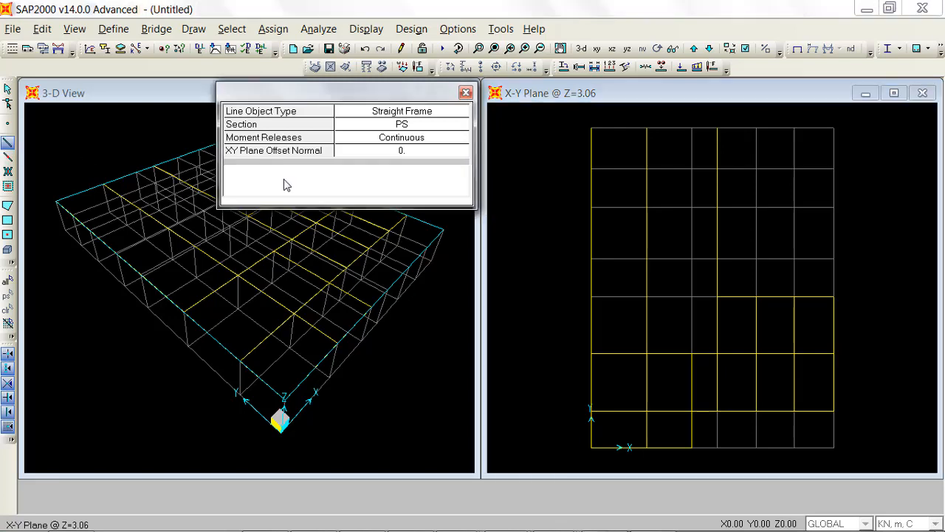
left_click(720, 297)
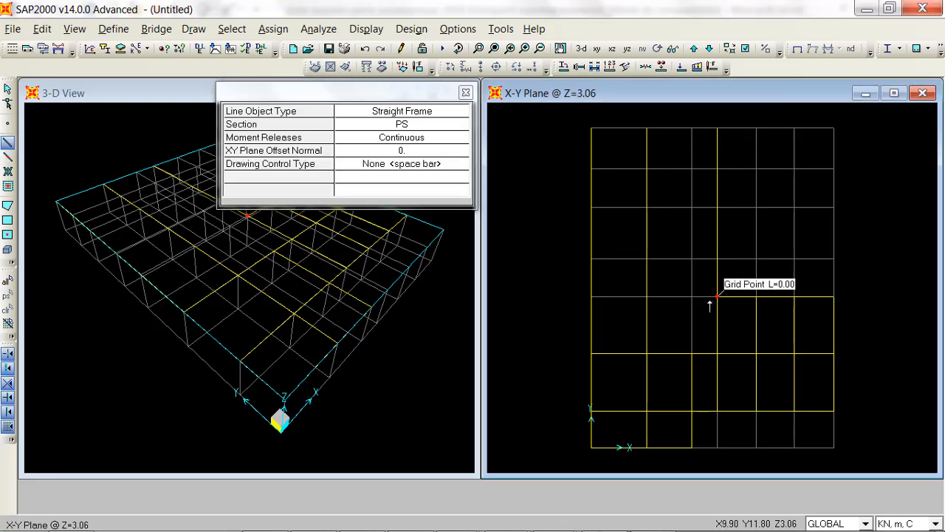
left_click(648, 298)
right_click(648, 298)
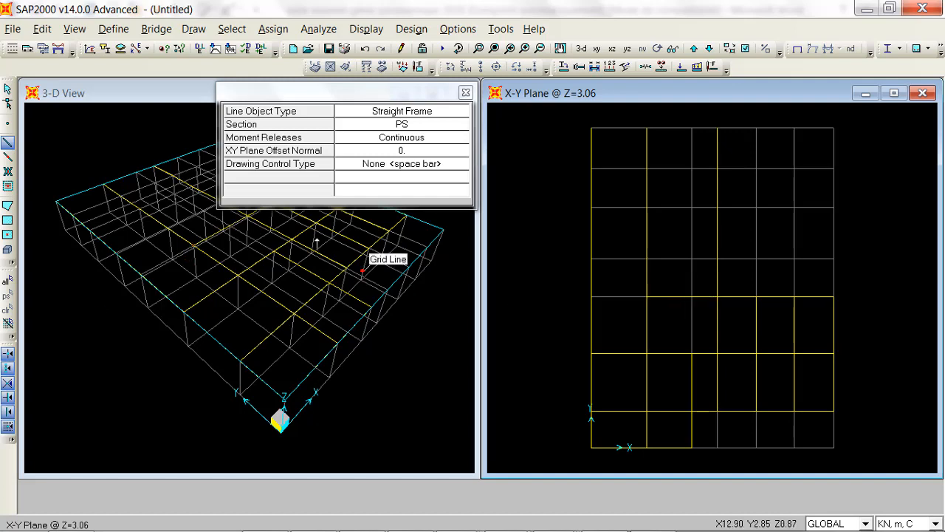
Step: Quick-draw PS beams between X=0 and X=4.35 along Y=11.80, 14.80, 18.80, 21.80 and the last Y grid line
left_click(8, 157)
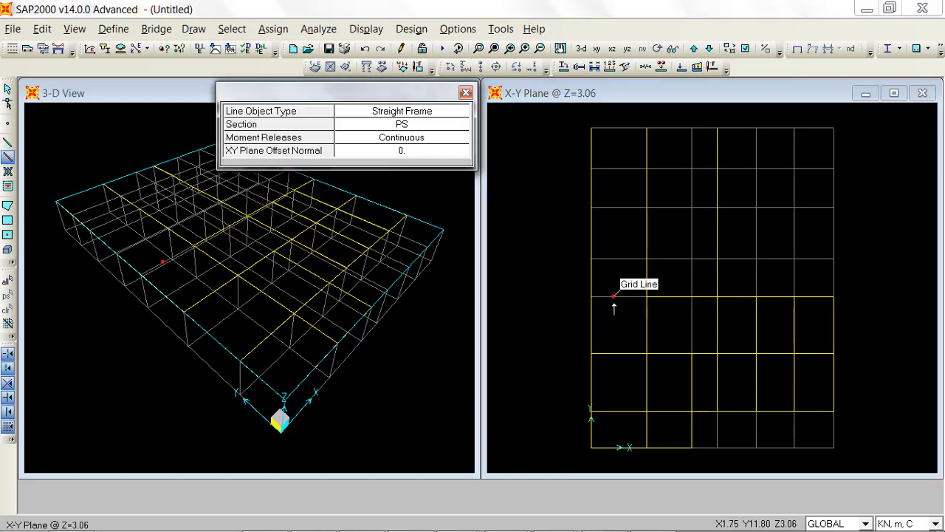
left_click(614, 304)
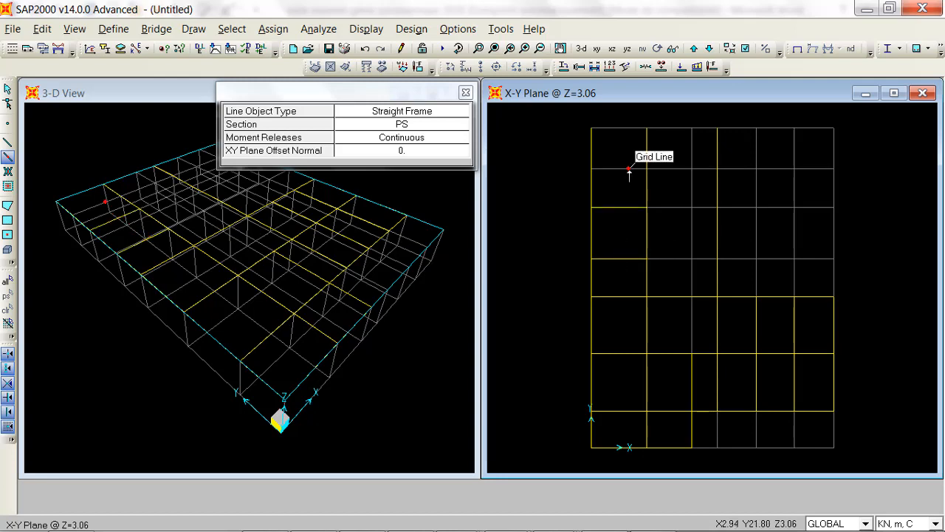
left_click(625, 130)
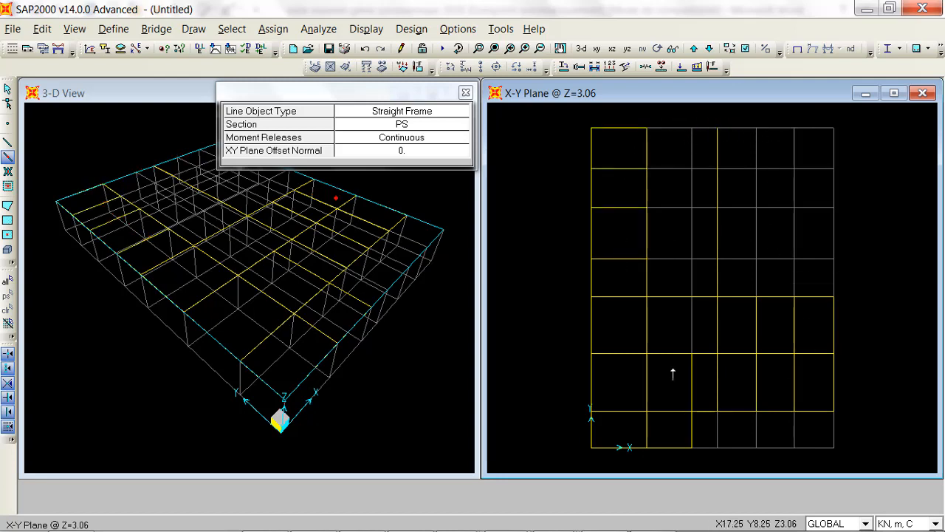
Step: Draw PS beams from X=9.90 to X=4.35 along Y=14.80, 18.80, 21.80 and the last Y grid line
left_click(8, 144)
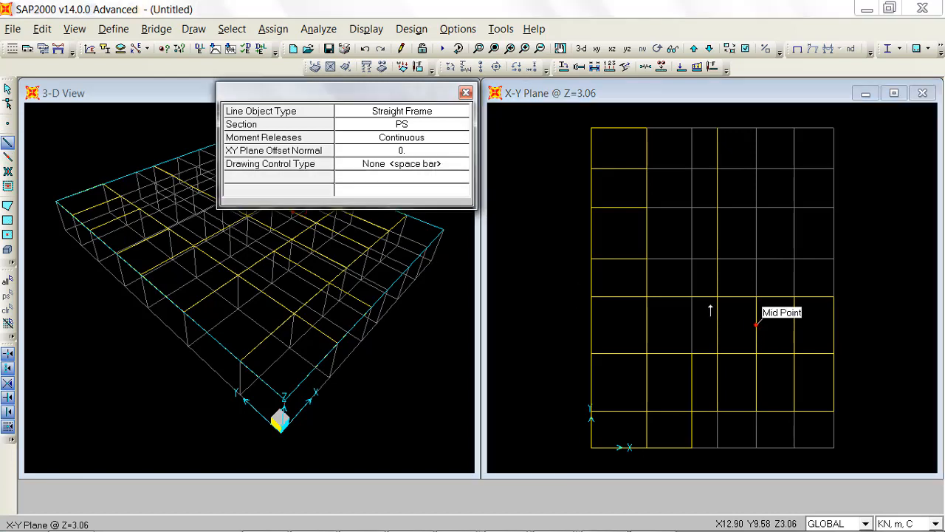
left_click(717, 260)
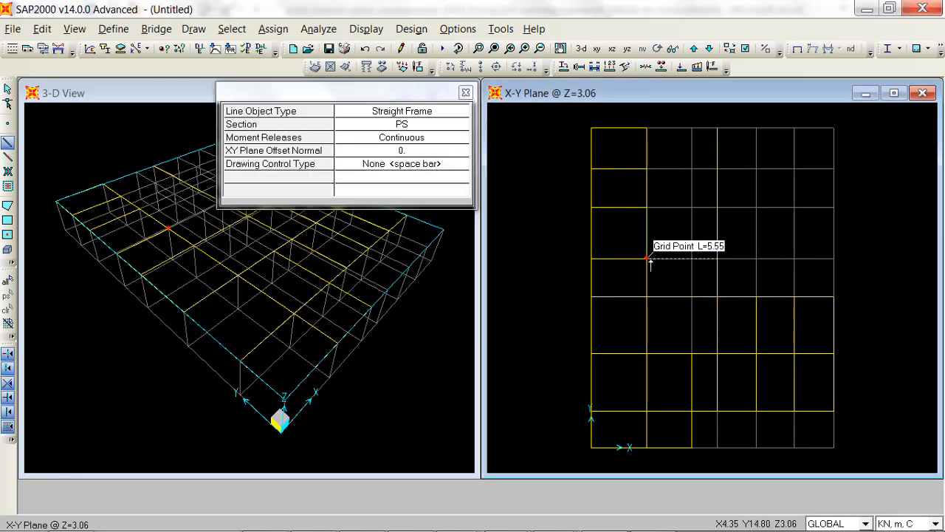
left_click(647, 260)
left_click(718, 208)
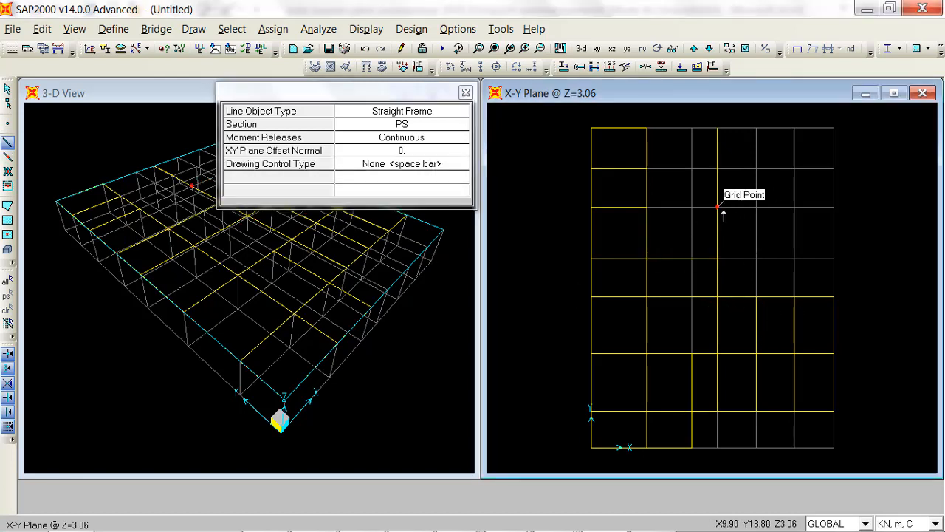
left_click(647, 208)
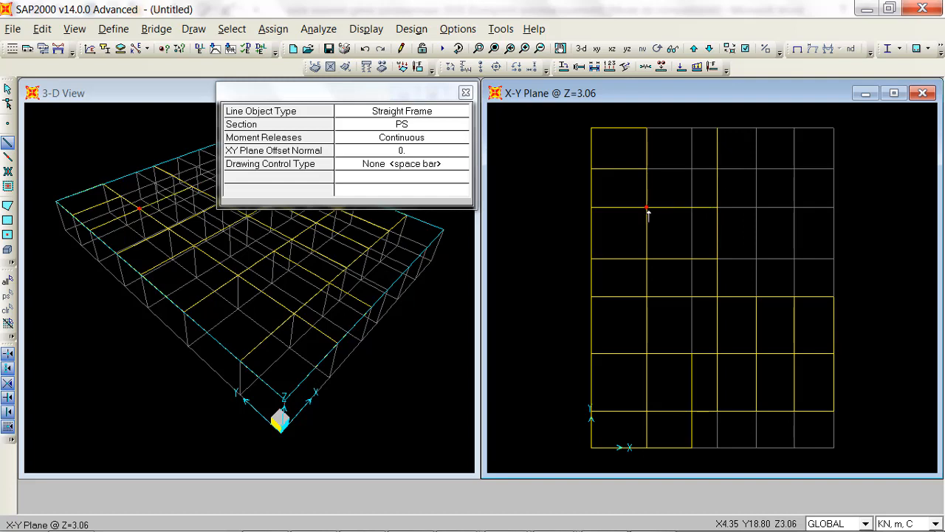
left_click(717, 169)
left_click(647, 169)
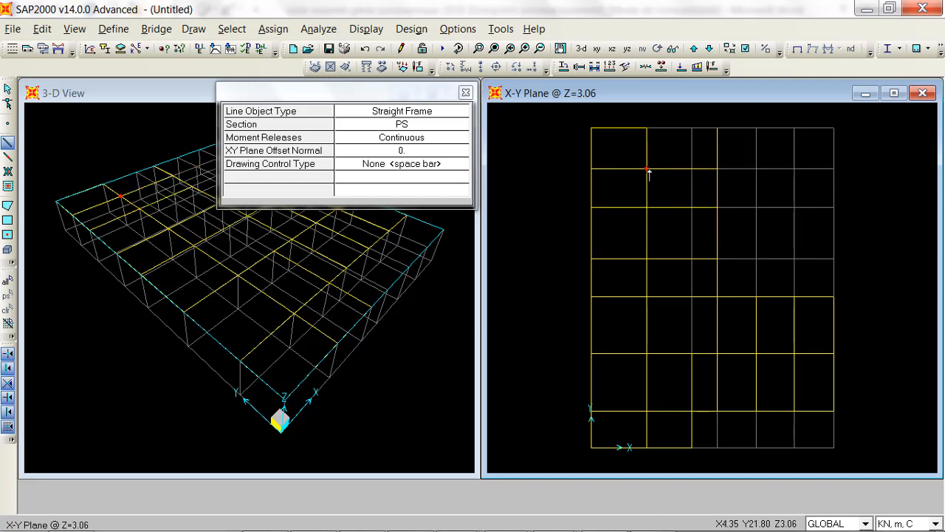
left_click(718, 128)
left_click(647, 128)
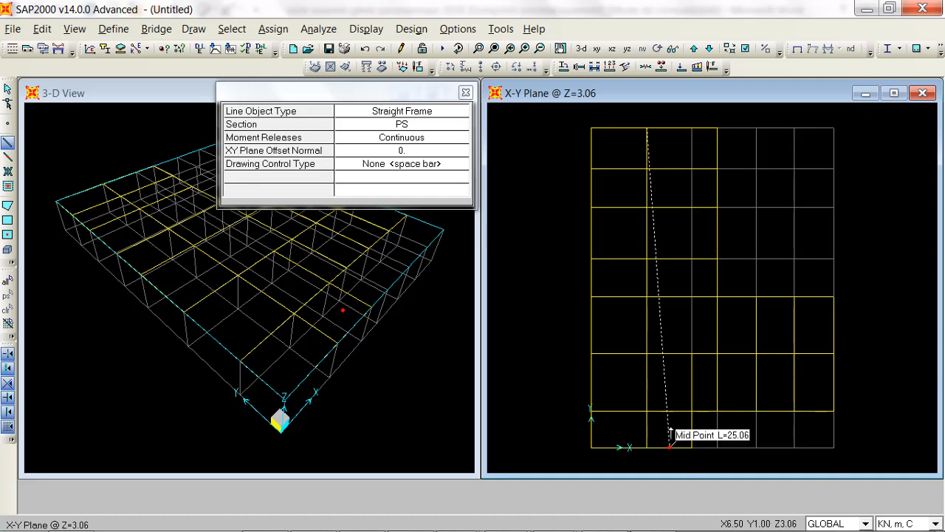
key("Escape")
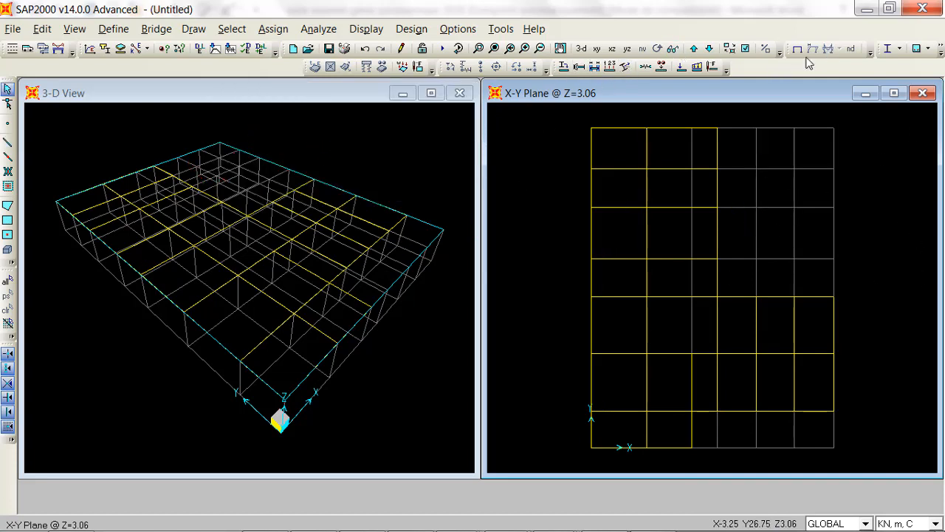
Step: Show the Y-Z elevation at X=0 and set the section for quick-drawn frames to POTRDC
left_click(612, 49)
left_click(612, 49)
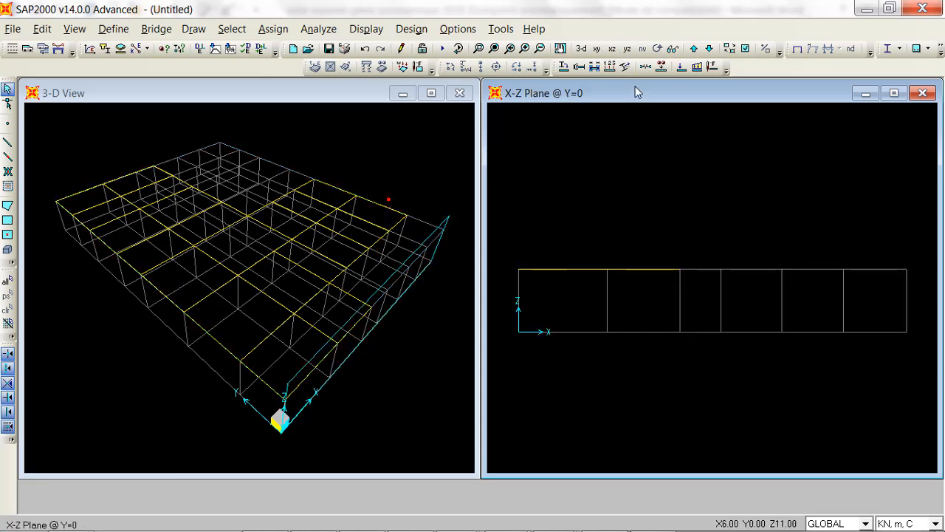
left_click(627, 49)
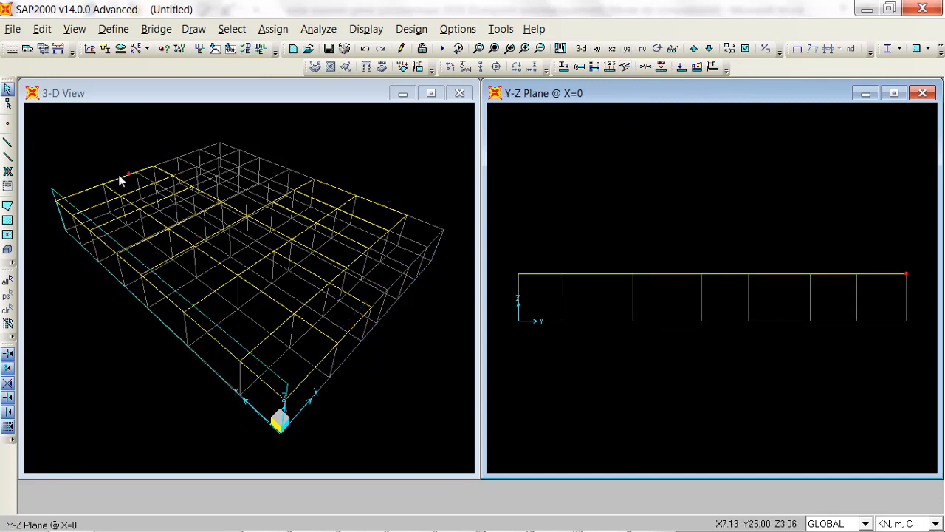
left_click(8, 156)
left_click(367, 127)
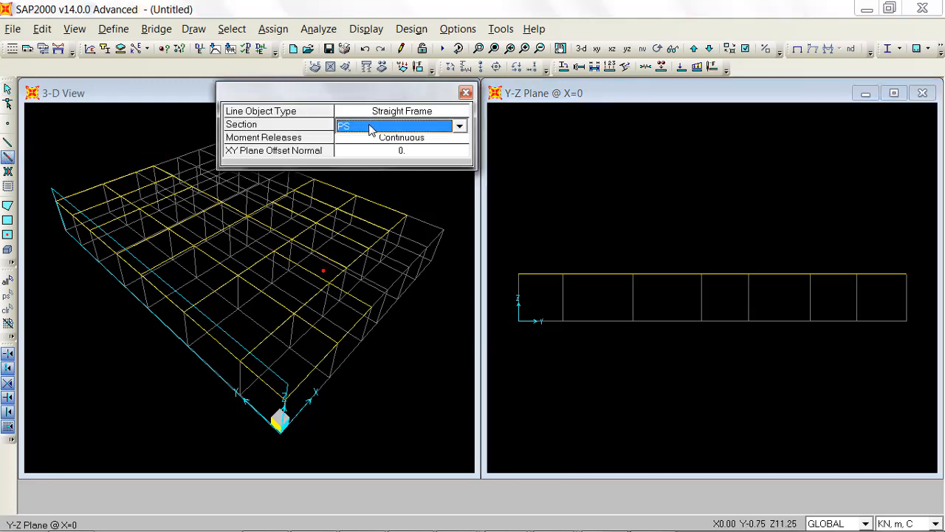
left_click(369, 127)
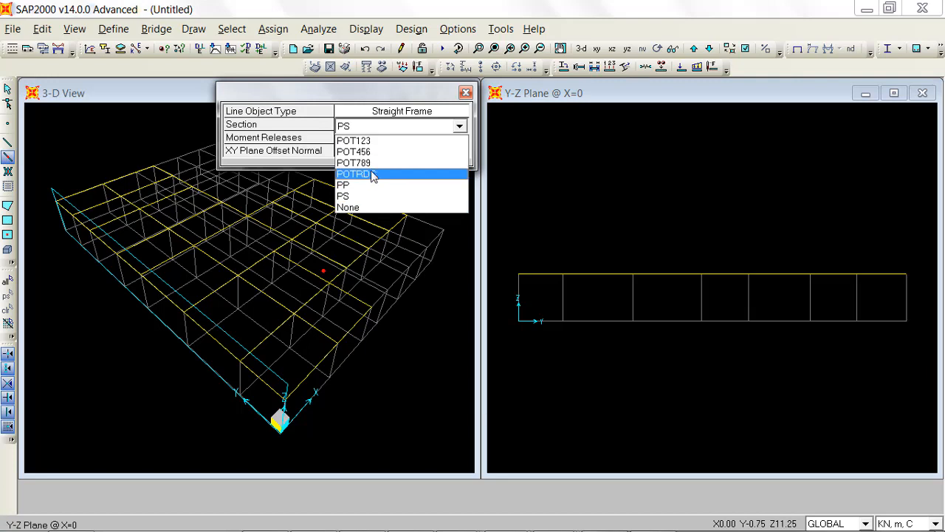
left_click(369, 174)
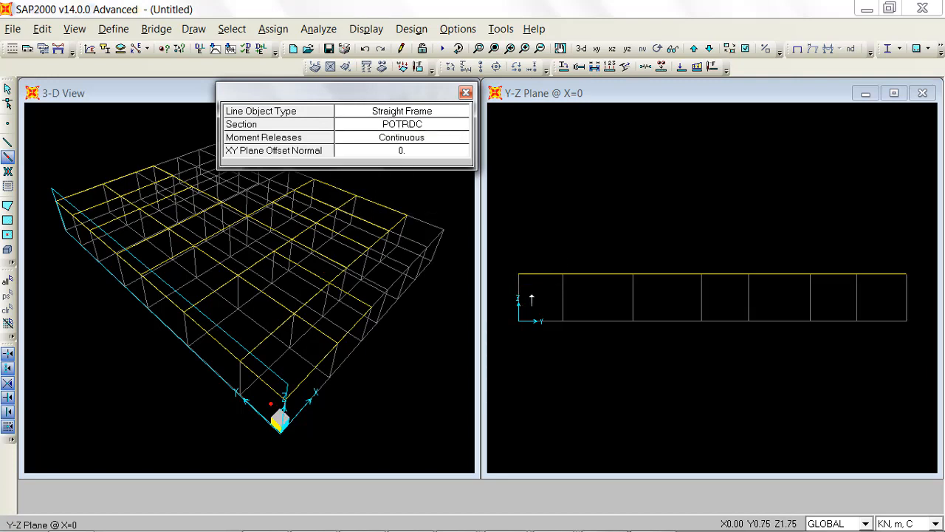
Step: Draw POTRDC columns at all eight Y grid lines in the X=0 elevation
left_click(520, 297)
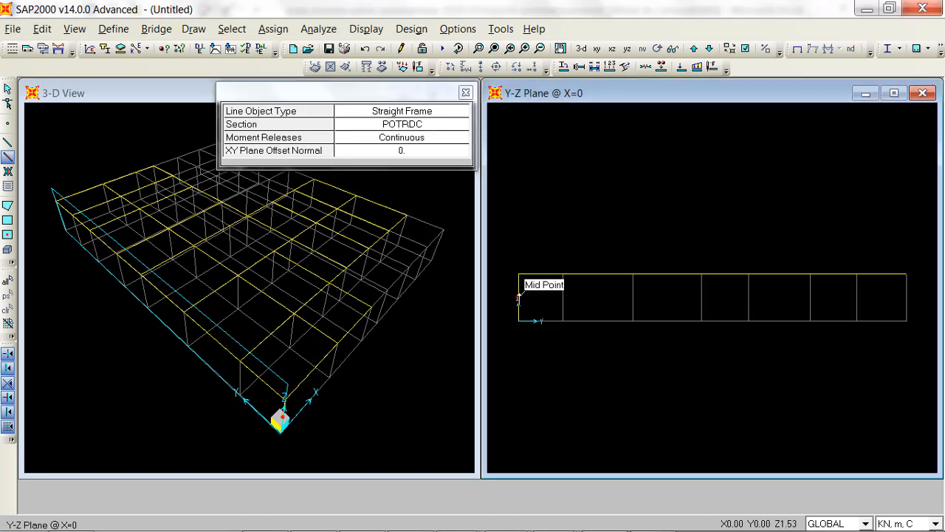
left_click(565, 298)
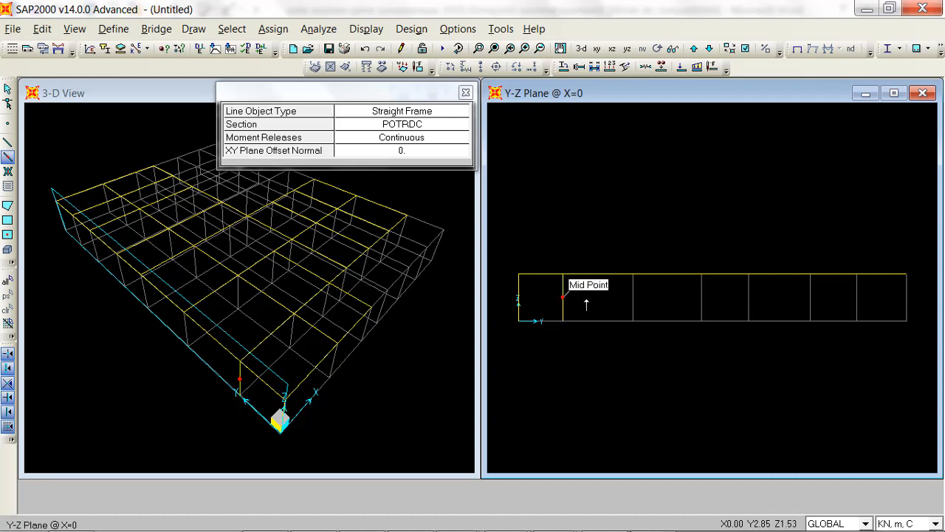
left_click(631, 299)
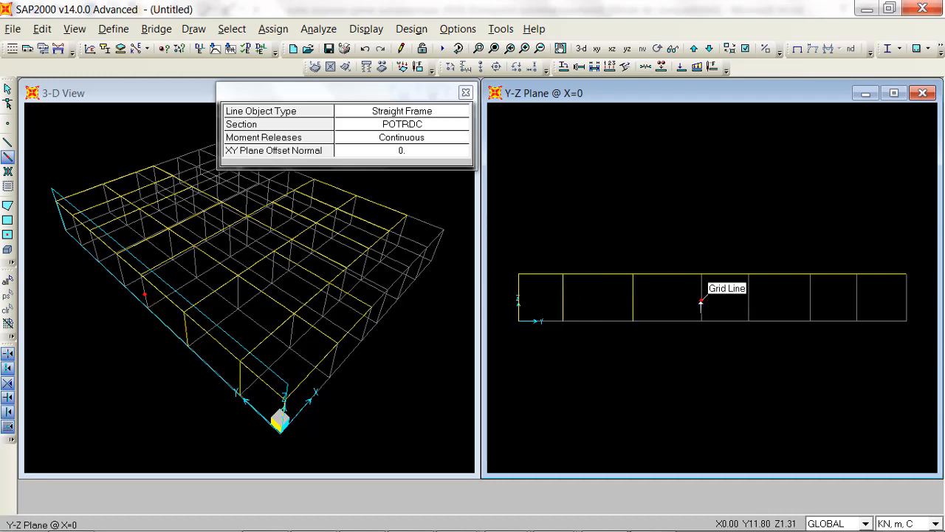
left_click(702, 298)
left_click(749, 300)
left_click(811, 299)
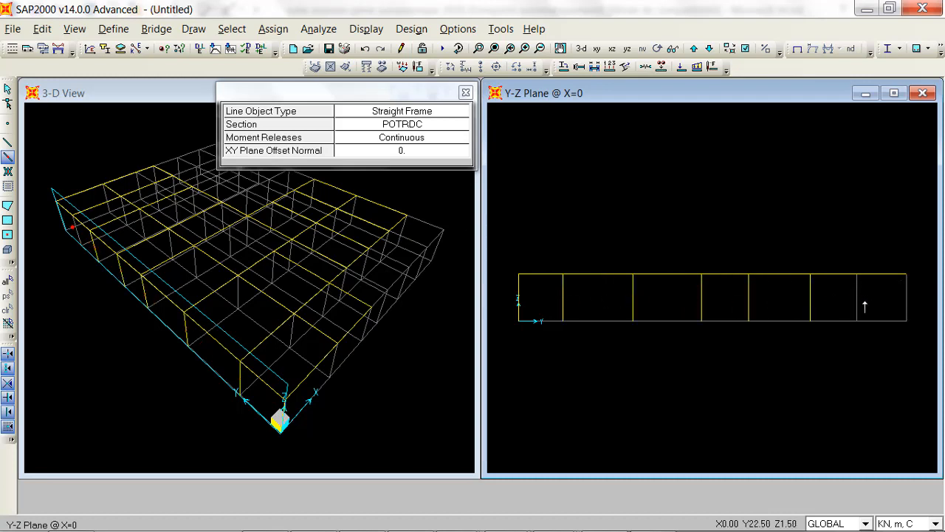
left_click(858, 303)
left_click(907, 297)
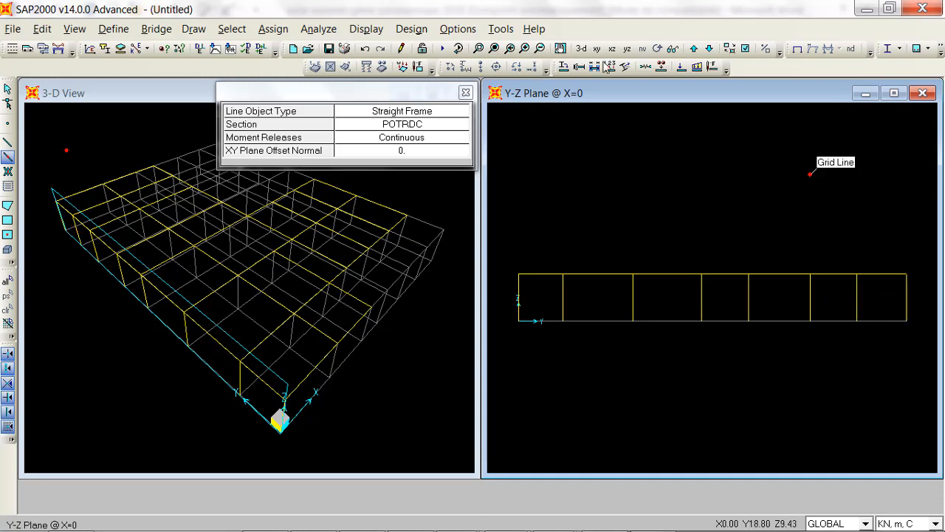
Step: Draw POTRDC columns at the Y grid lines in the X=4.35 elevation
left_click(694, 48)
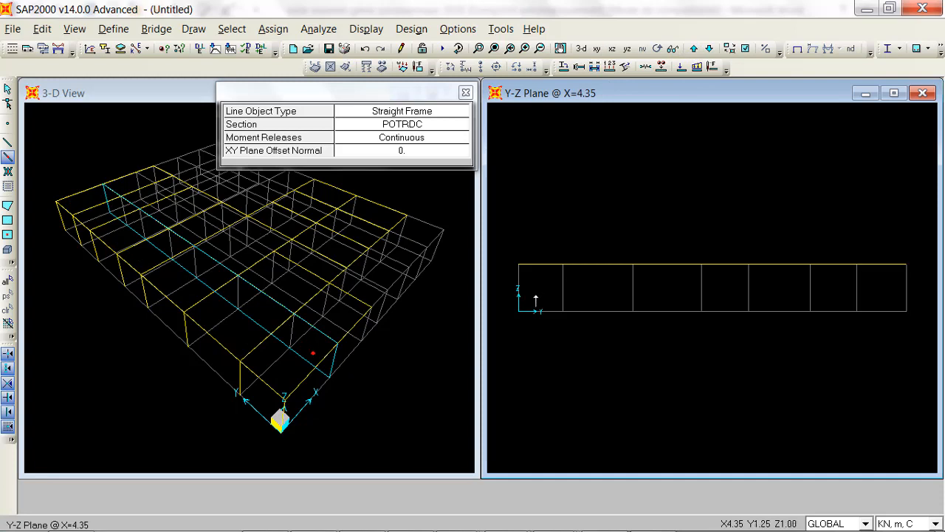
left_click(564, 292)
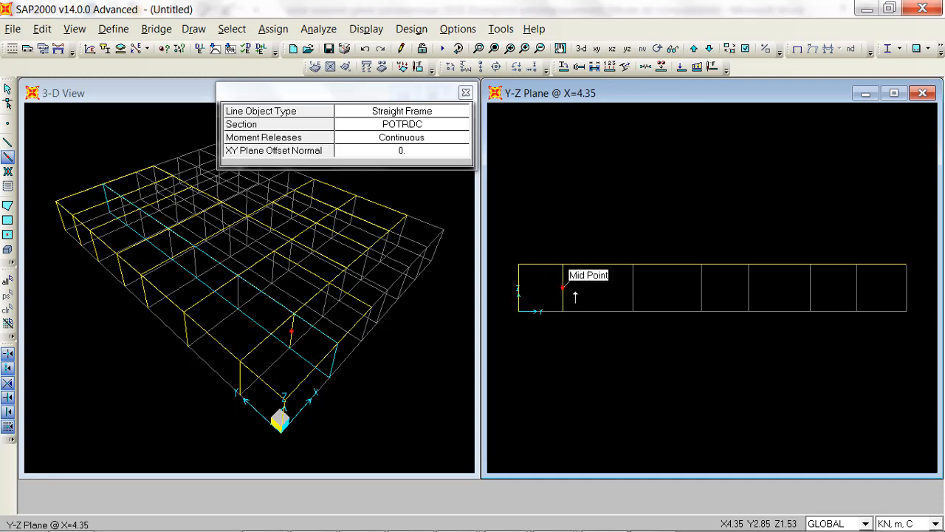
left_click(633, 290)
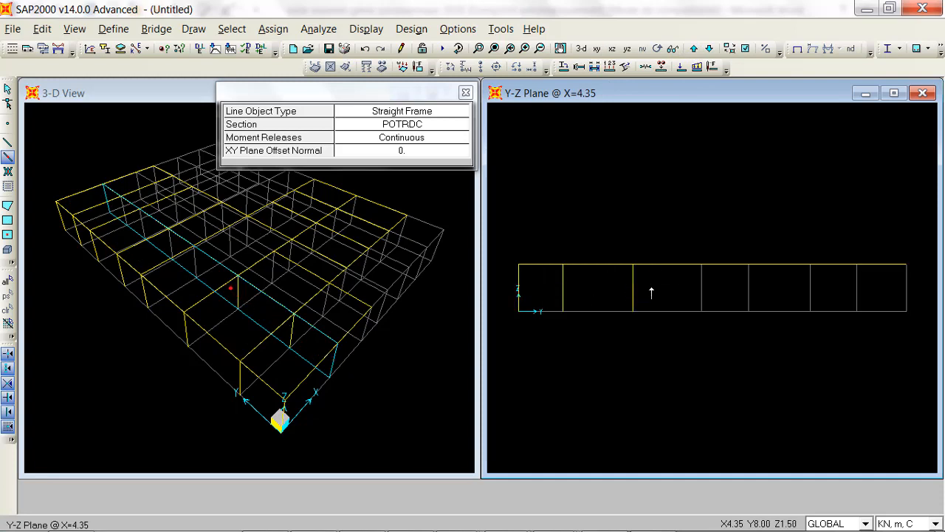
left_click(702, 290)
left_click(750, 292)
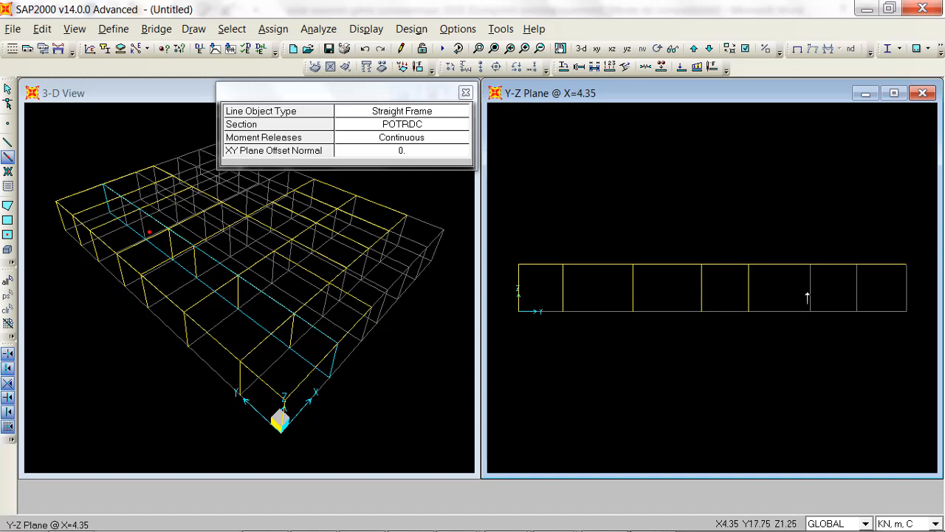
left_click(811, 293)
left_click(856, 292)
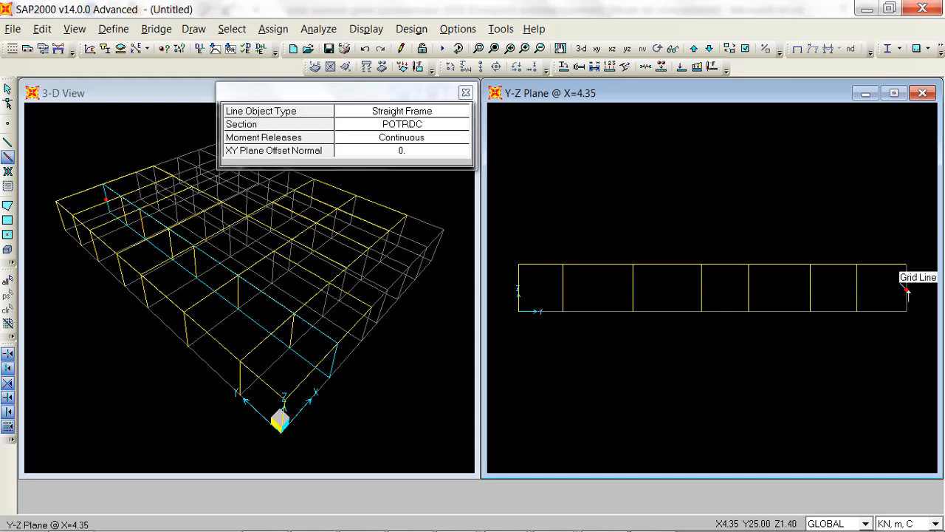
Step: Draw POTRDC columns at Y=0, 2.85 and 7.35 in the X=7.9 elevation, and from Y=2.85 to the last grid line in the X=9.9 elevation
left_click(694, 49)
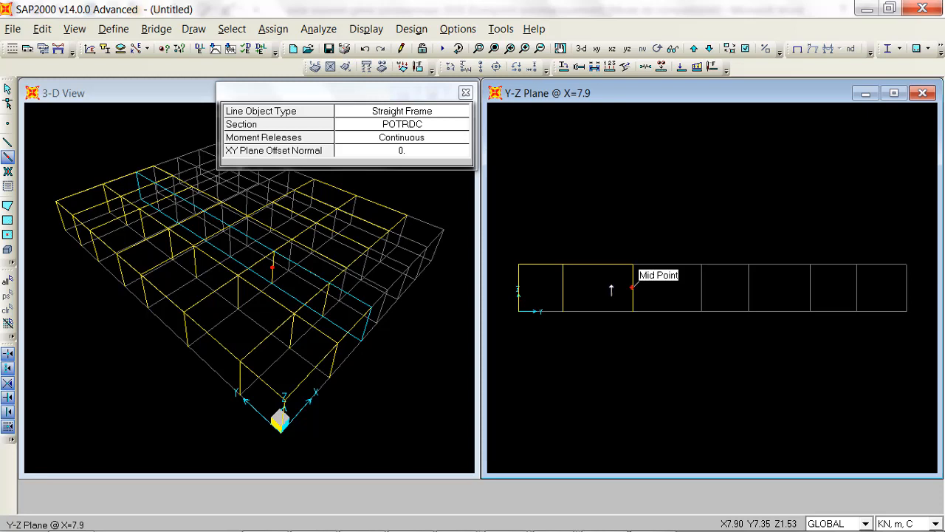
left_click(698, 48)
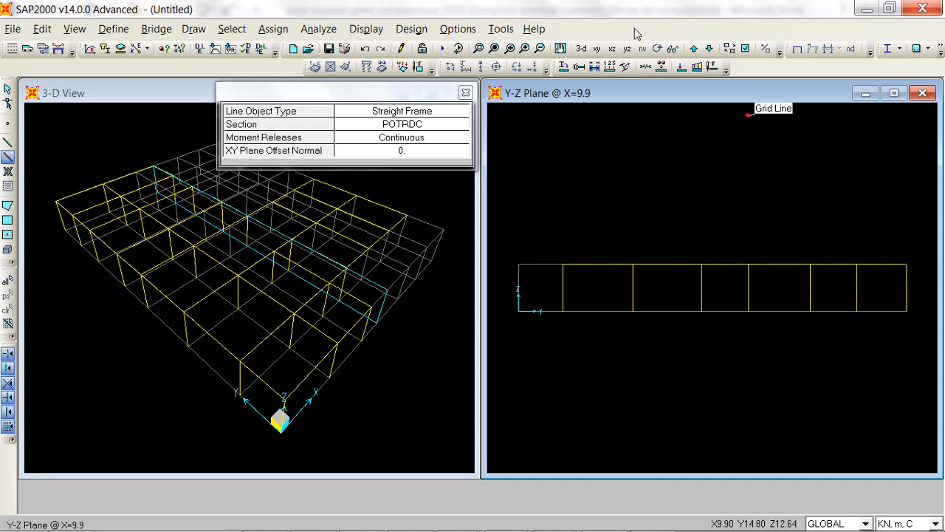
Step: Draw POTRDC columns at Y=2.85, 7.35 and 11.80 in the X=12.9 and X=15.9 elevations
left_click(695, 48)
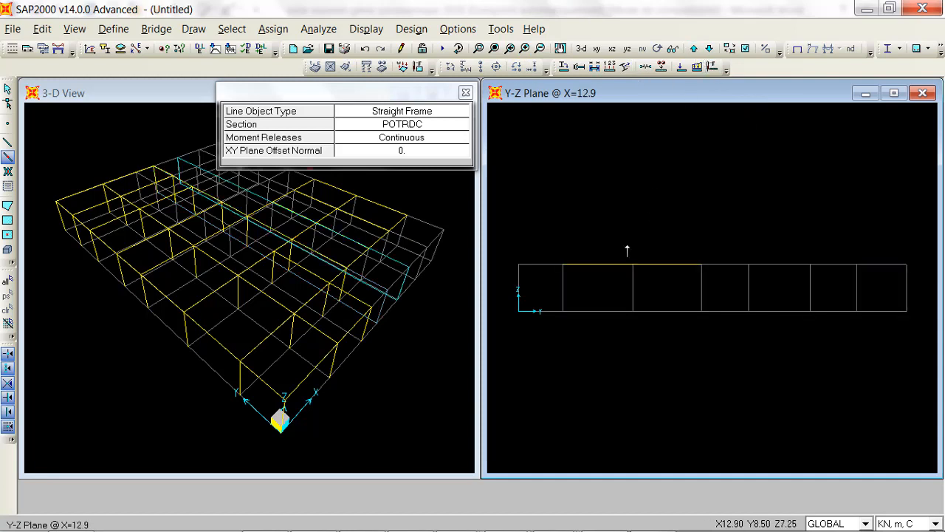
left_click(563, 288)
left_click(633, 288)
left_click(706, 288)
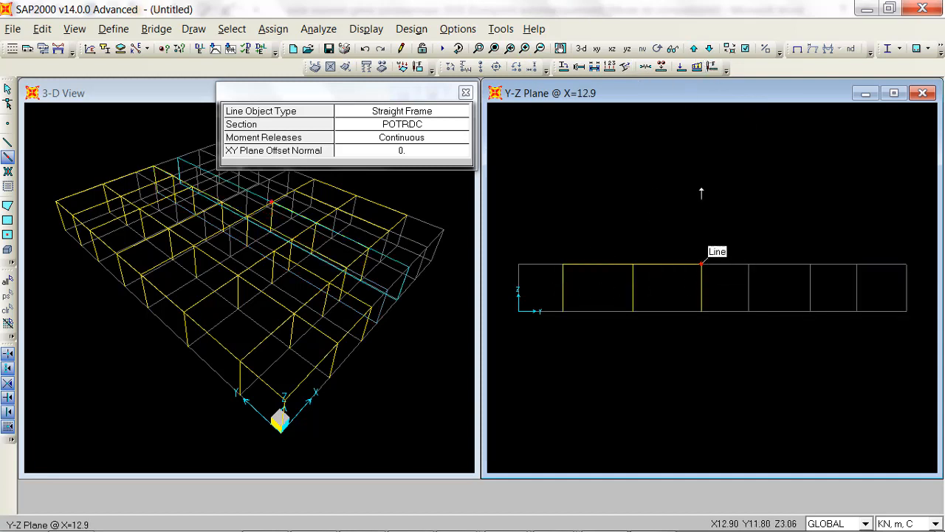
left_click(694, 48)
left_click(566, 287)
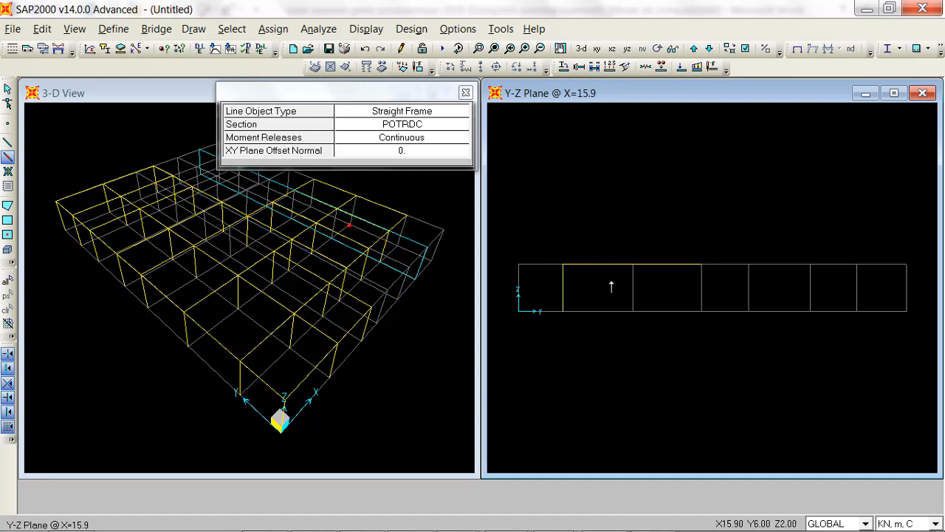
left_click(632, 289)
left_click(703, 288)
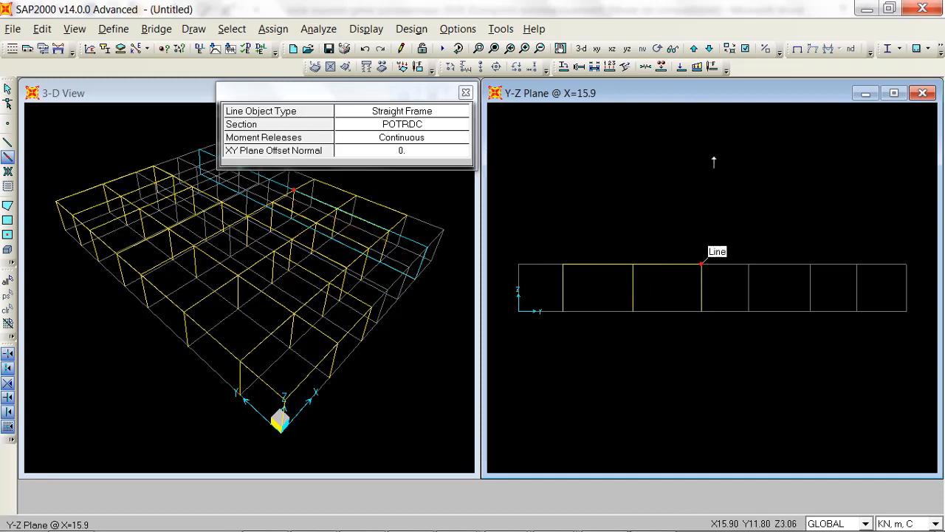
Step: Draw POTRDC columns at Y=2.85, 7.35 and 11.80 in the X=19 elevation
left_click(695, 49)
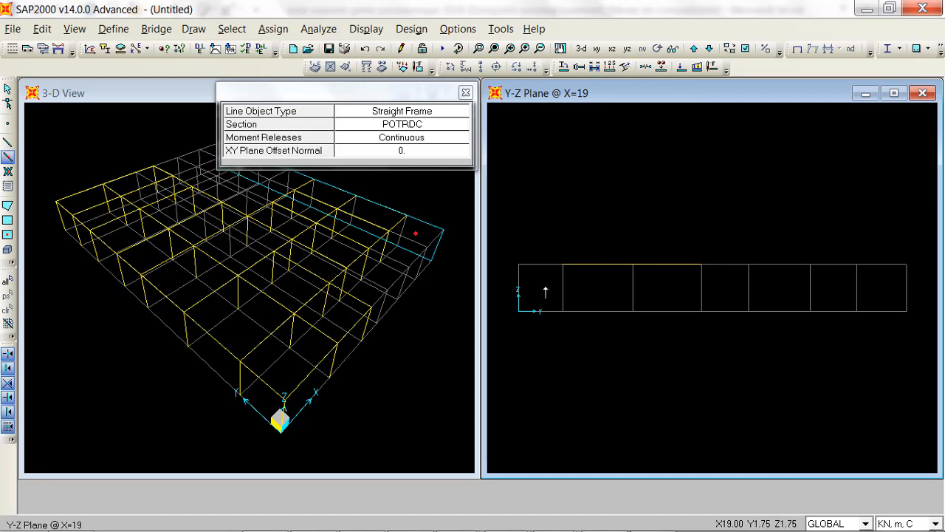
left_click(563, 289)
left_click(635, 292)
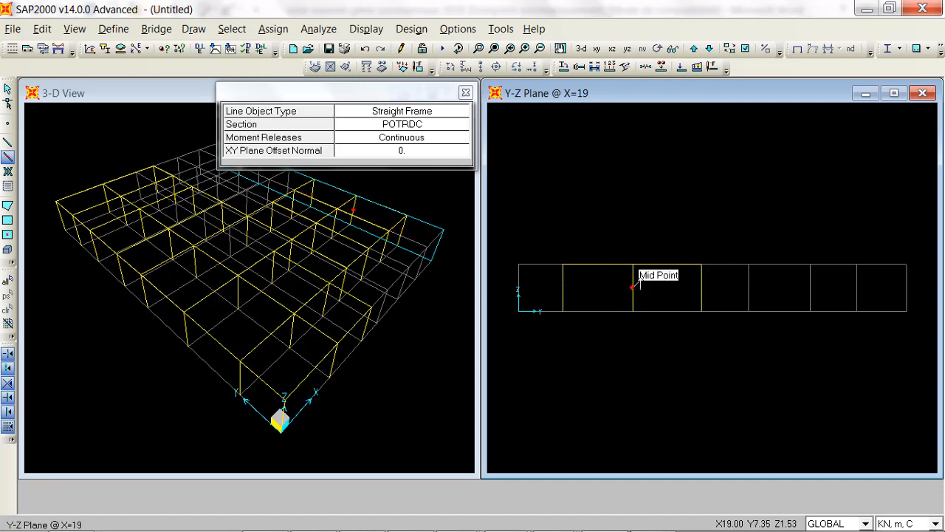
Step: Review the columns in the Y-Z elevations from X=15.9 back to X=0 and display the X-Y plan at Z=3.06
left_click(709, 49)
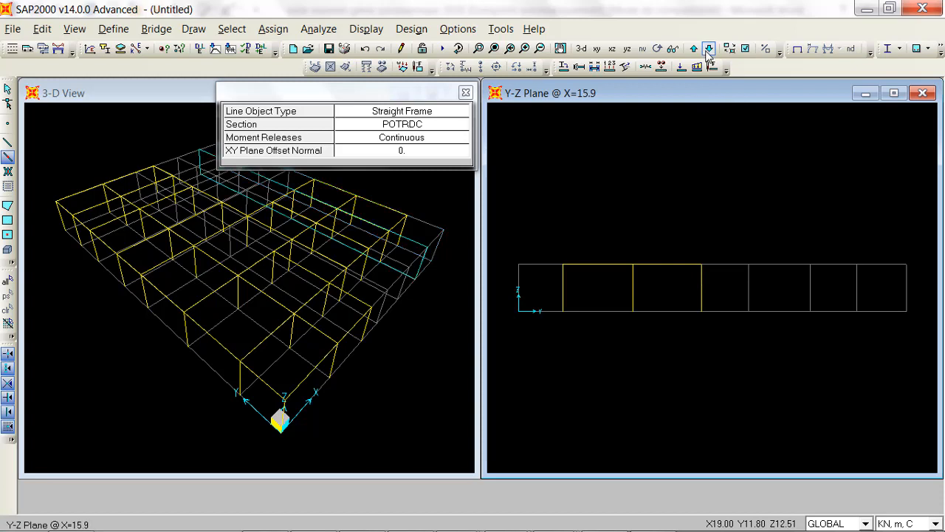
left_click(709, 50)
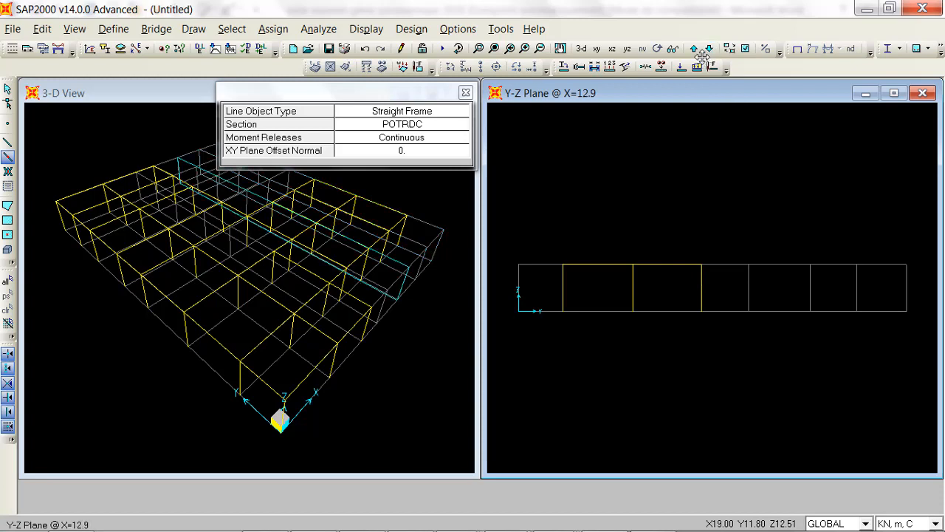
left_click(709, 49)
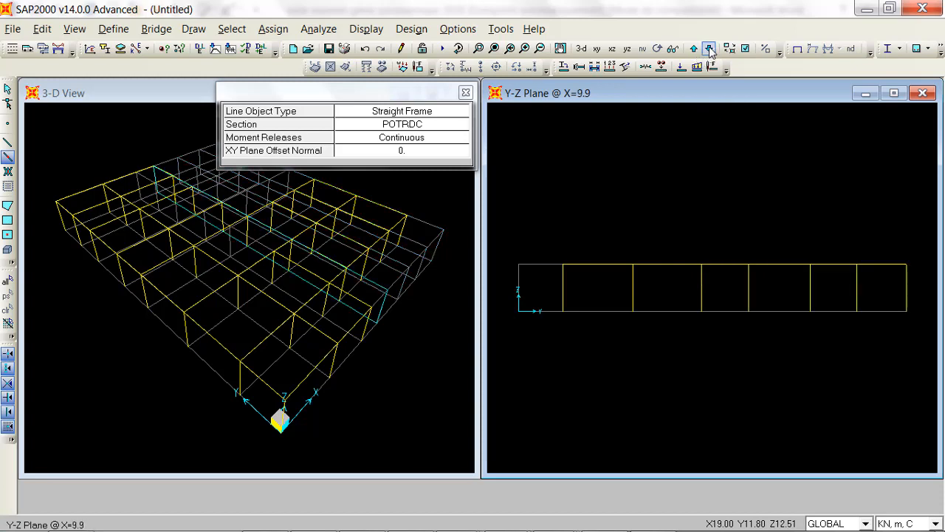
left_click(710, 49)
left_click(711, 49)
left_click(709, 49)
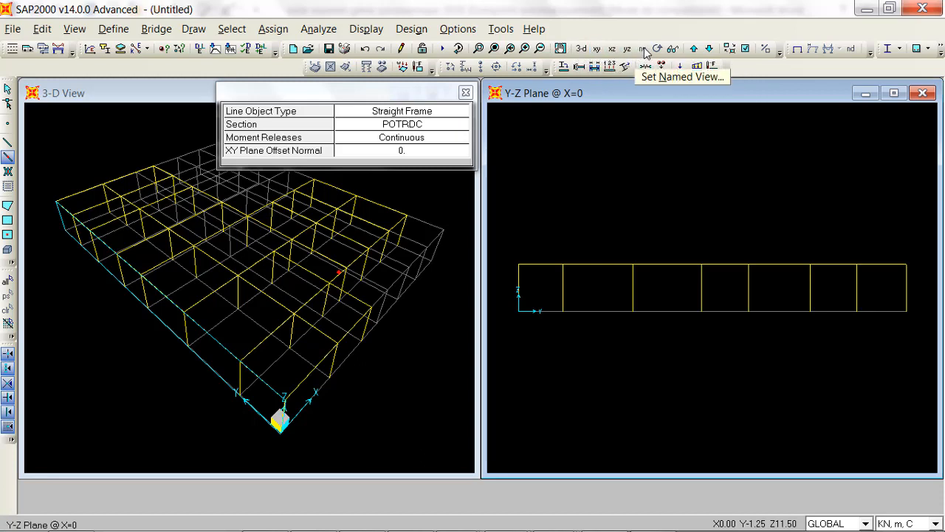
left_click(597, 48)
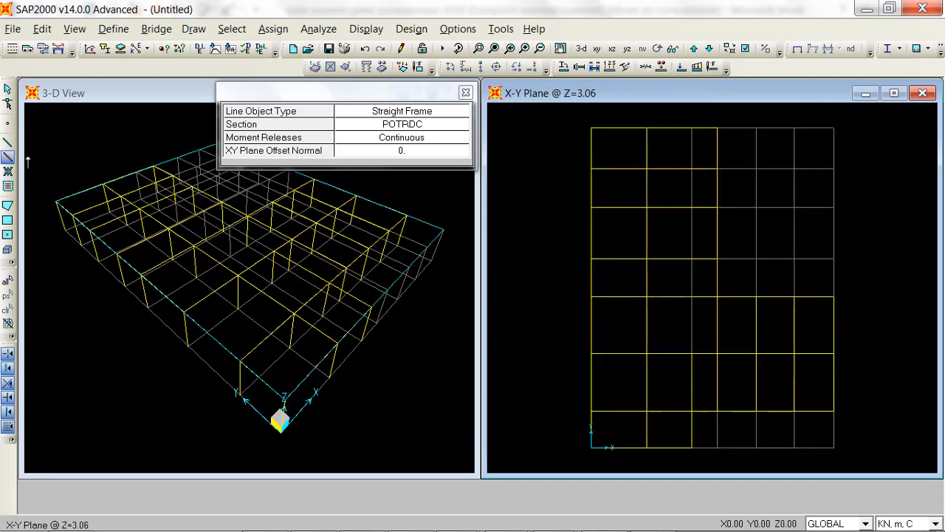
left_click(7, 187)
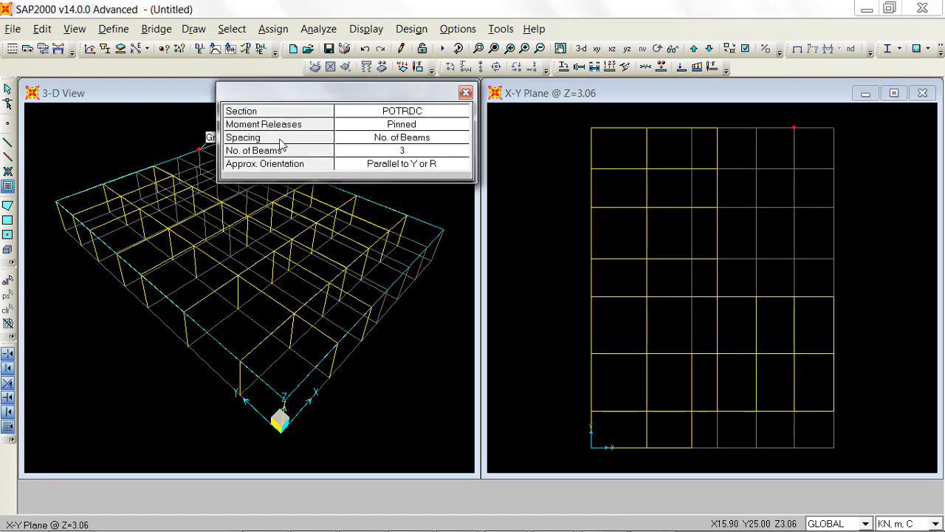
left_click(424, 126)
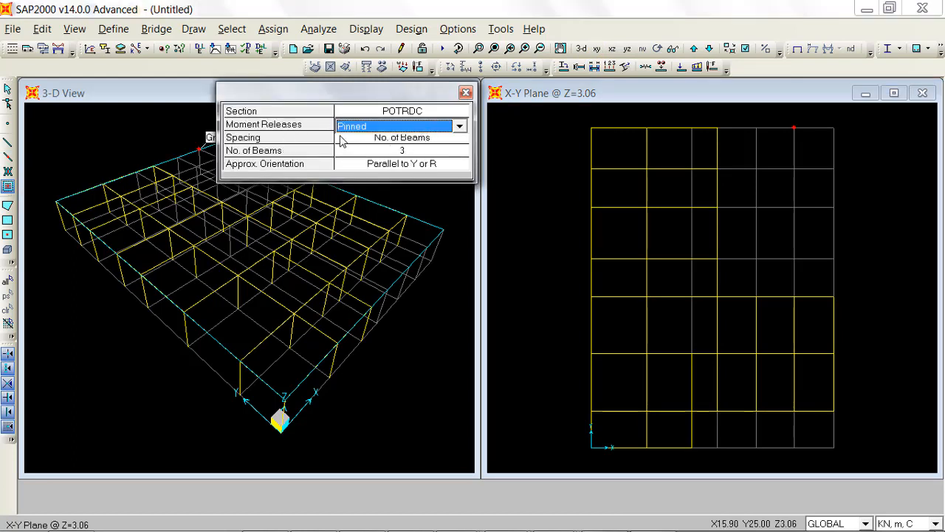
left_click(393, 112)
left_click(412, 114)
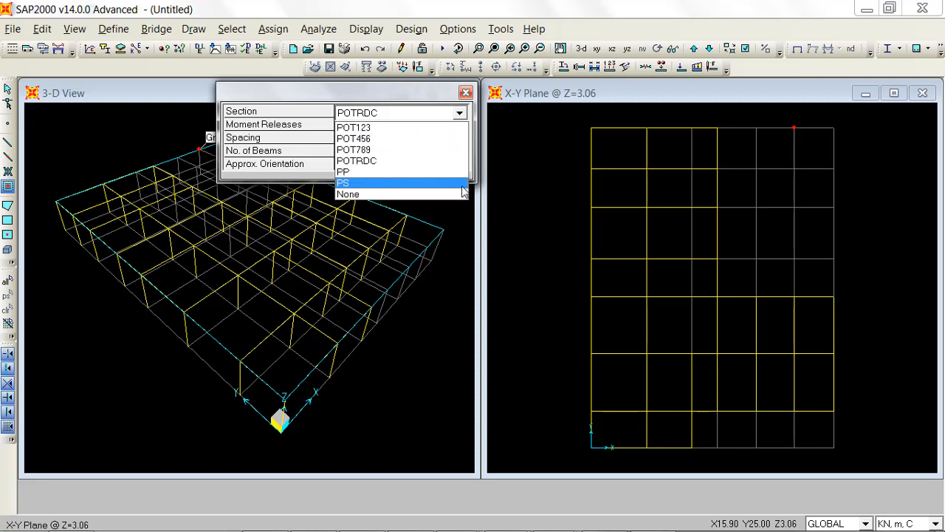
left_click(288, 99)
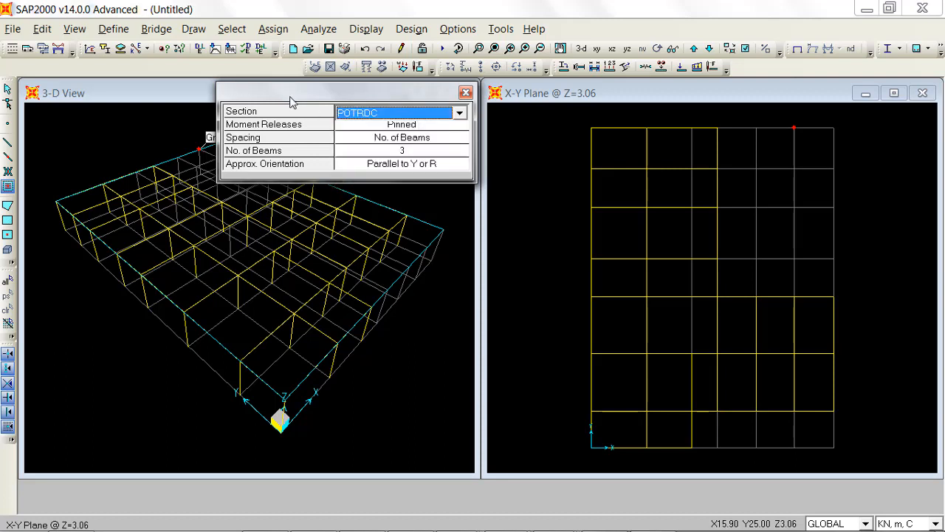
left_click(465, 94)
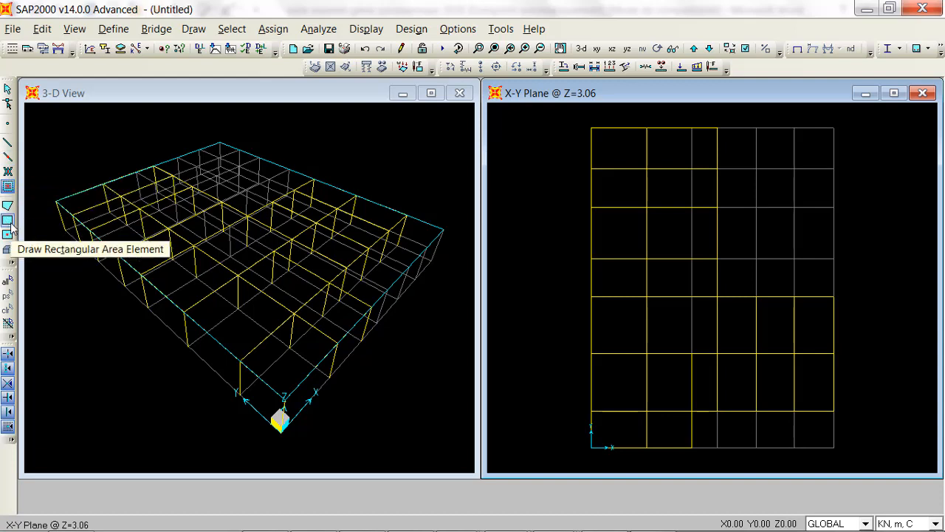
Step: Quick-draw CCsection area elements in all seven bays between X=0 and X=4.35 on the Z=3.06 plan
left_click(8, 235)
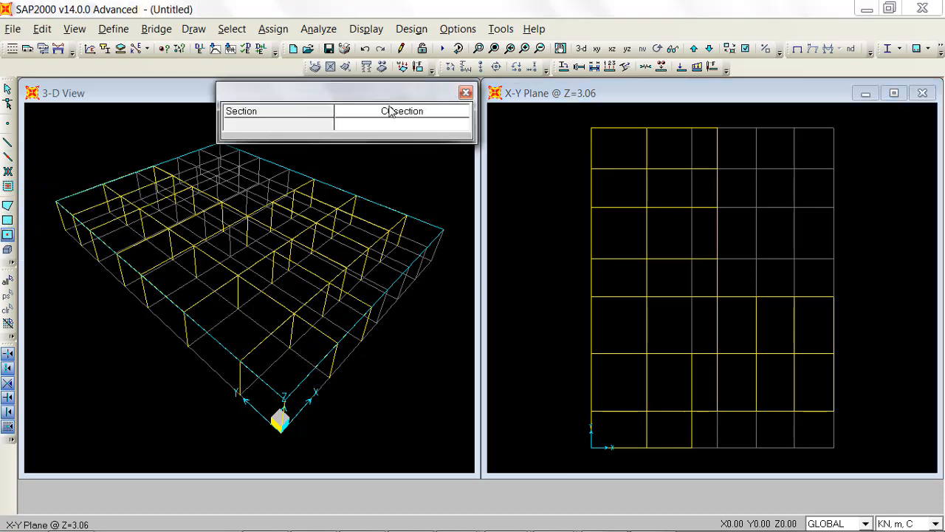
left_click(390, 110)
left_click(399, 114)
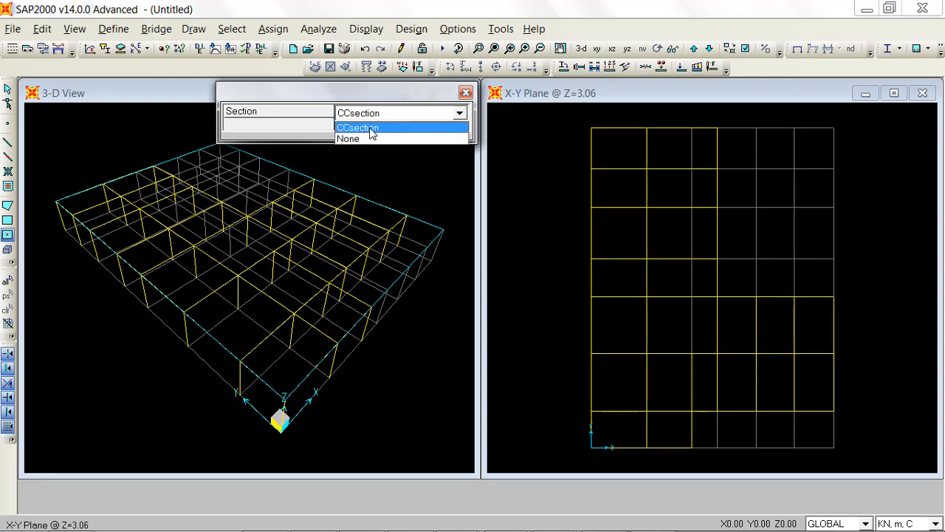
left_click(369, 128)
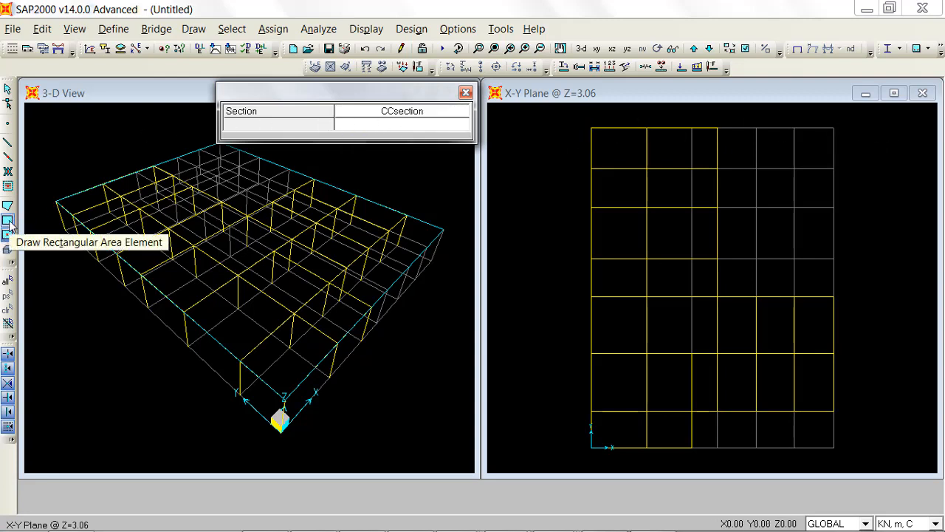
left_click(7, 235)
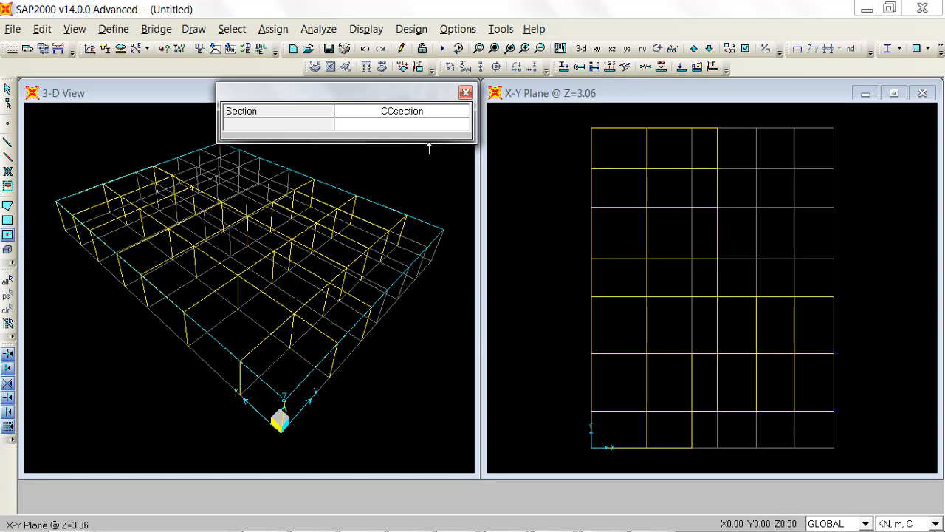
left_click(634, 161)
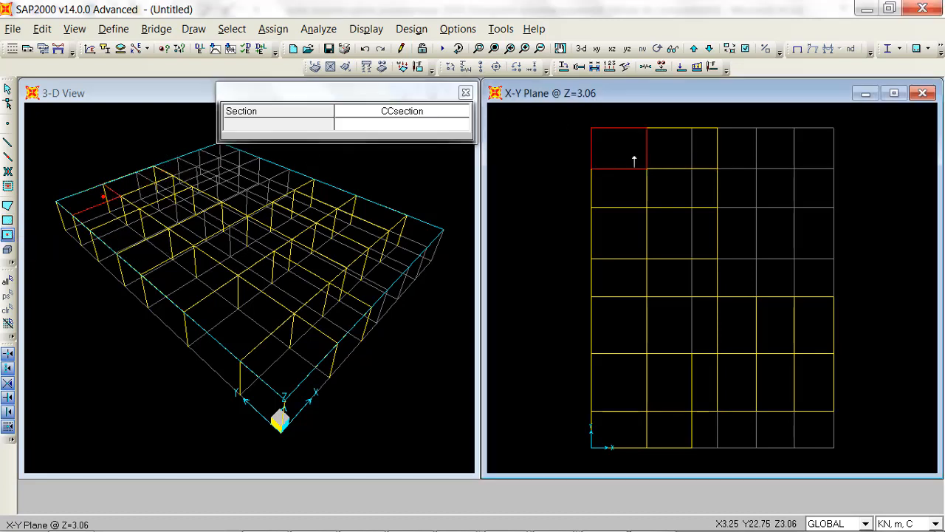
left_click(622, 198)
left_click(625, 248)
left_click(620, 309)
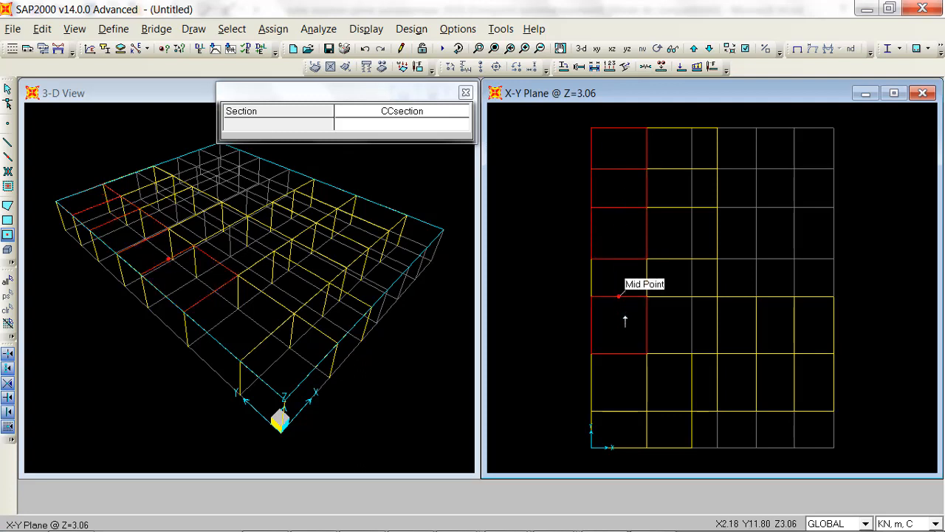
left_click(618, 280)
left_click(629, 403)
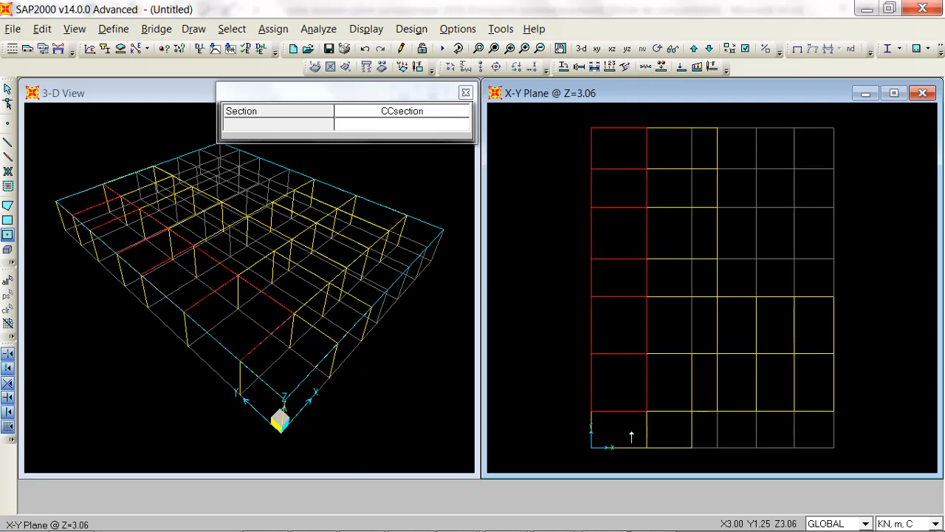
left_click(631, 437)
Step: Quick-draw CCsection areas in the X=4.35–7.9 bay at Y=0–2.85 and in all bays from X=4.35 to 19 between Y=2.85 and 7.35
left_click(682, 435)
left_click(664, 396)
left_click(707, 389)
left_click(739, 392)
left_click(783, 379)
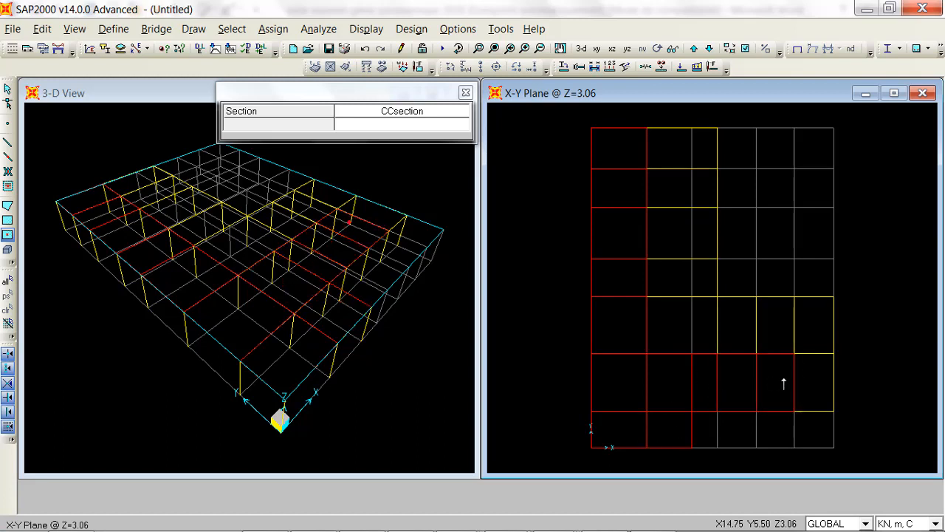
left_click(816, 389)
Step: Quick-draw CCsection areas in the three bays from X=9.9 to X=19 between Y=7.35 and 11.80
left_click(808, 333)
left_click(772, 344)
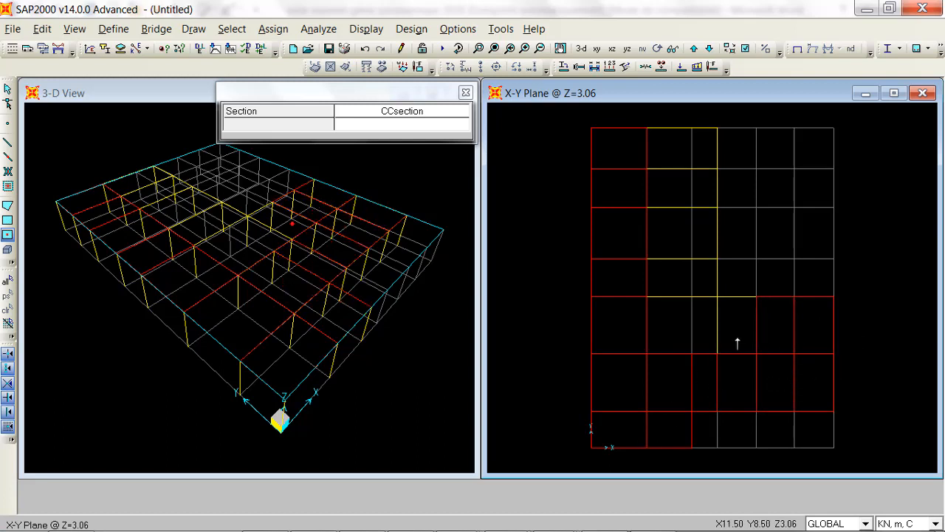
left_click(737, 342)
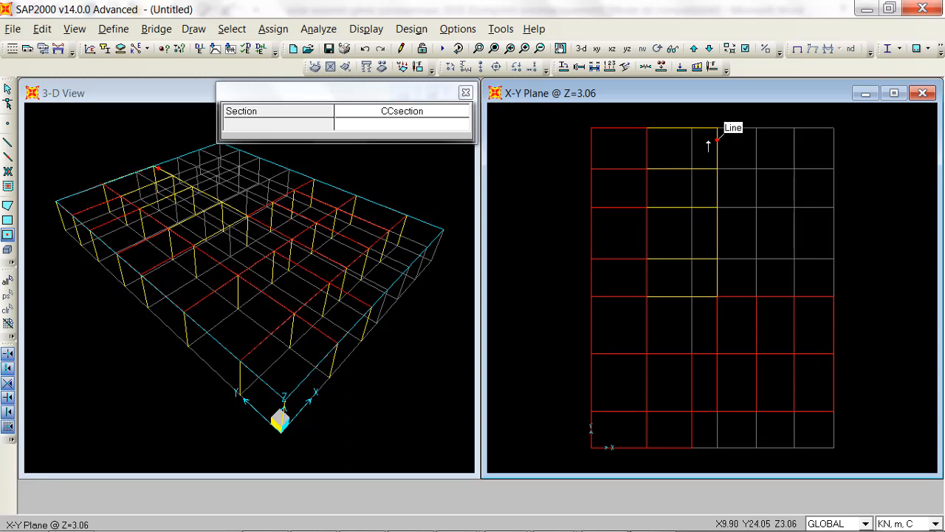
Step: Draw four rectangular CCsection areas spanning X=4.35 to 9.9, one per Y bay from Y=25 down to Y=11.80
left_click(7, 220)
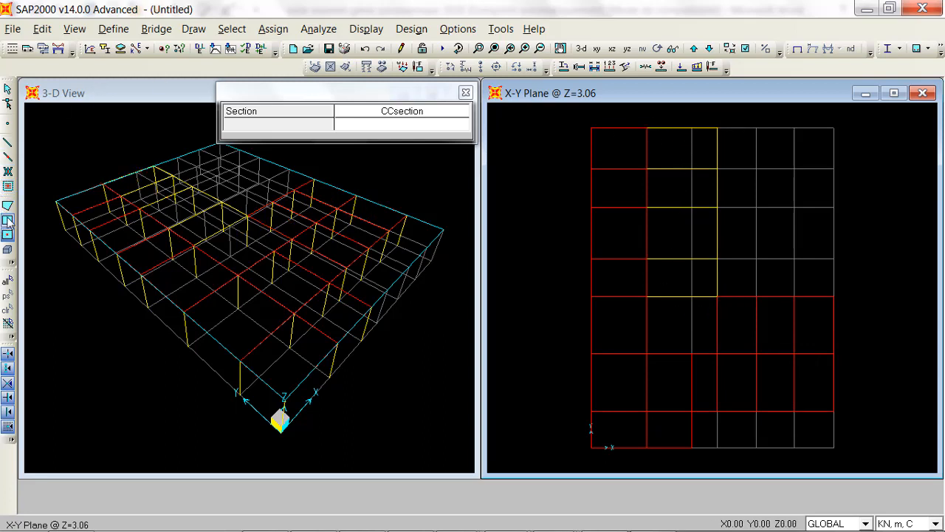
left_click(647, 130)
left_click(715, 170)
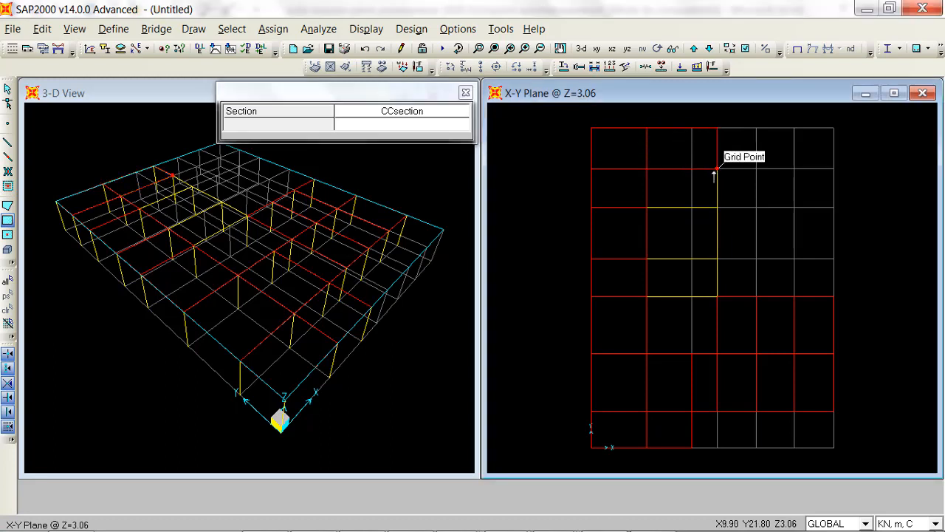
left_click(647, 168)
left_click(717, 208)
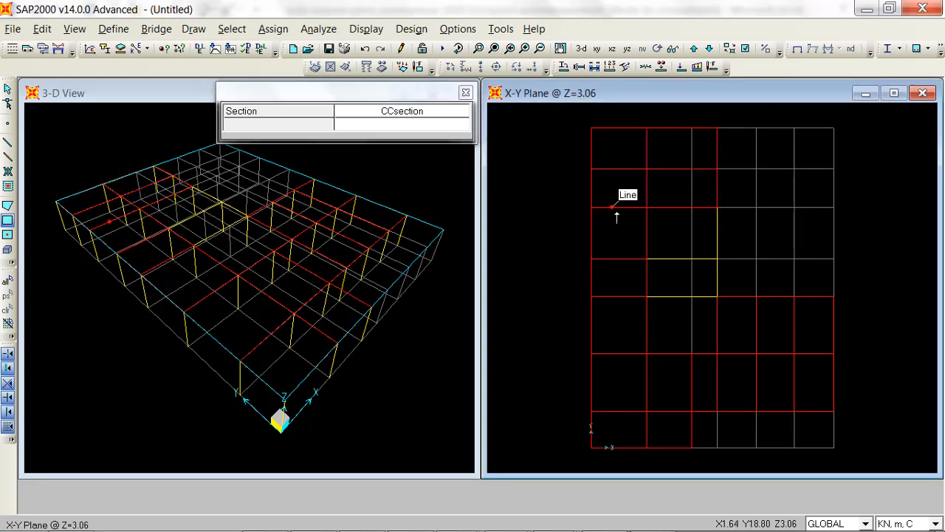
left_click(647, 208)
left_click(717, 259)
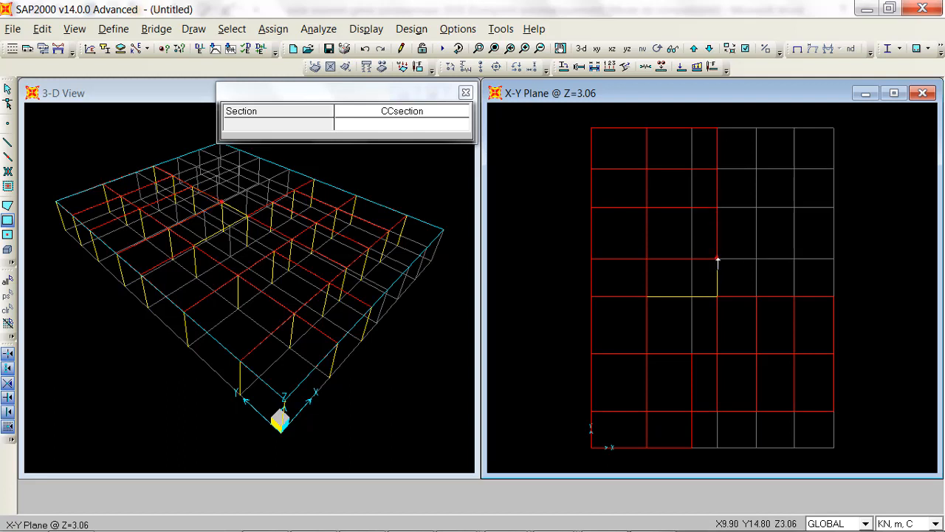
left_click(649, 261)
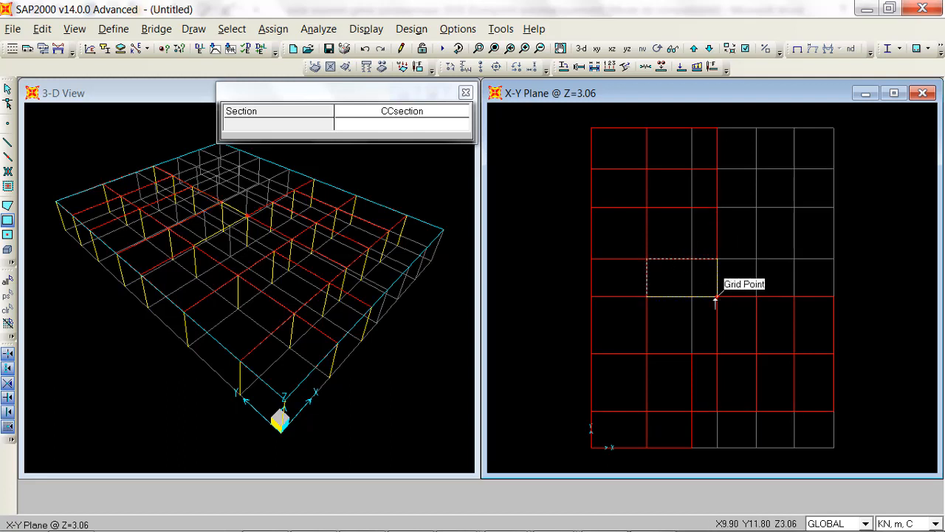
left_click(716, 297)
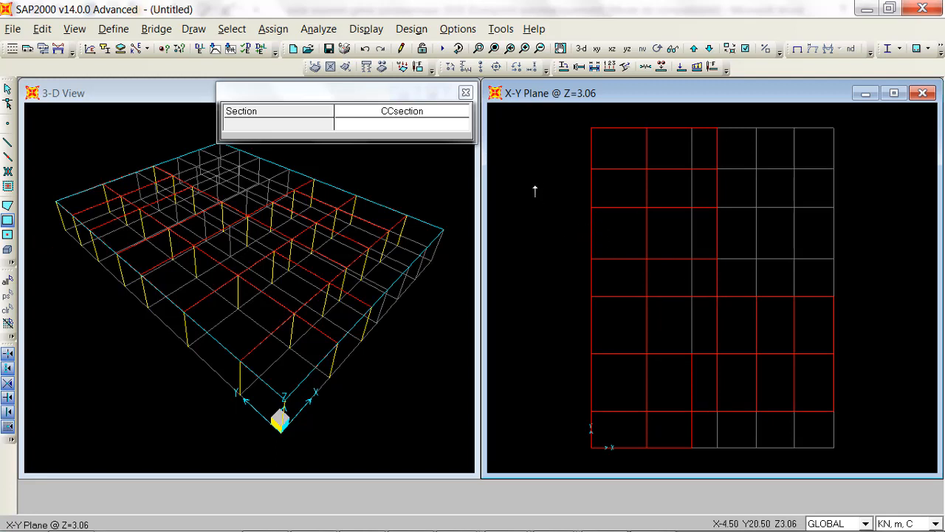
key("Escape")
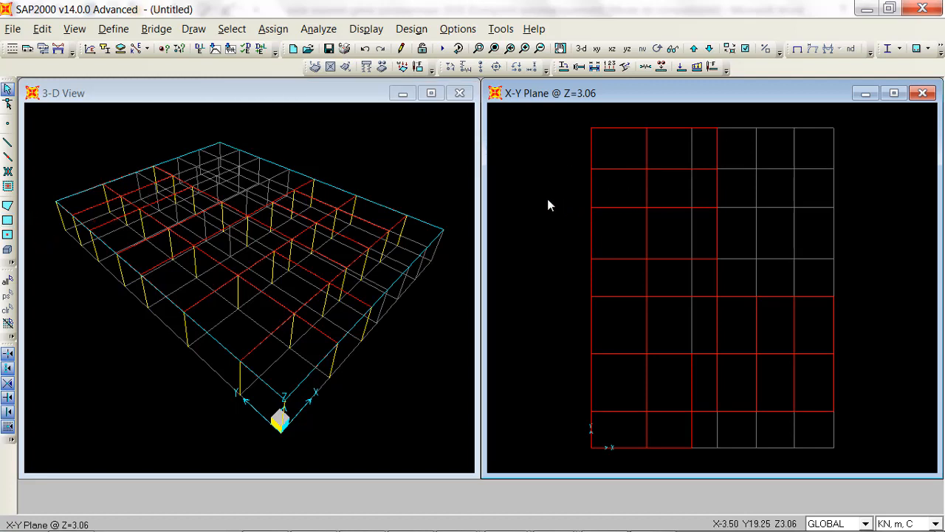
left_click(412, 144)
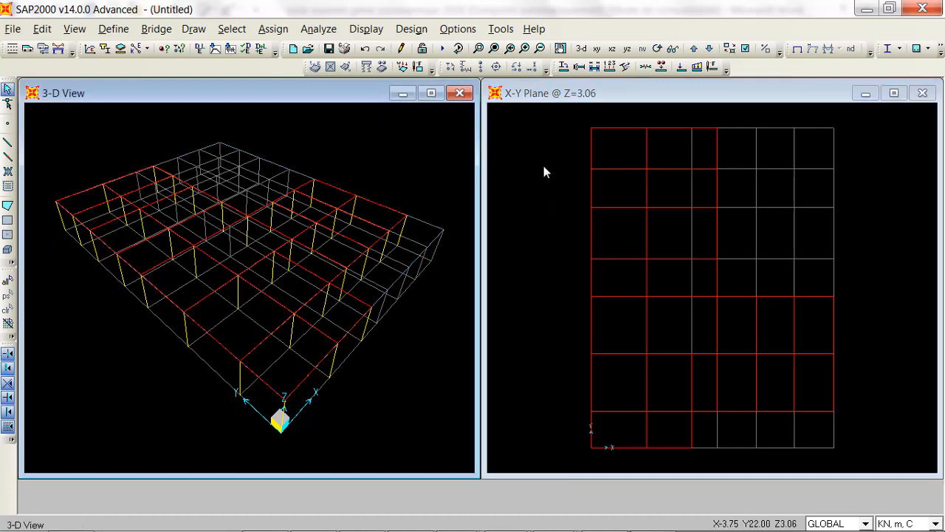
left_click(543, 171)
left_click(403, 166)
left_click(547, 173)
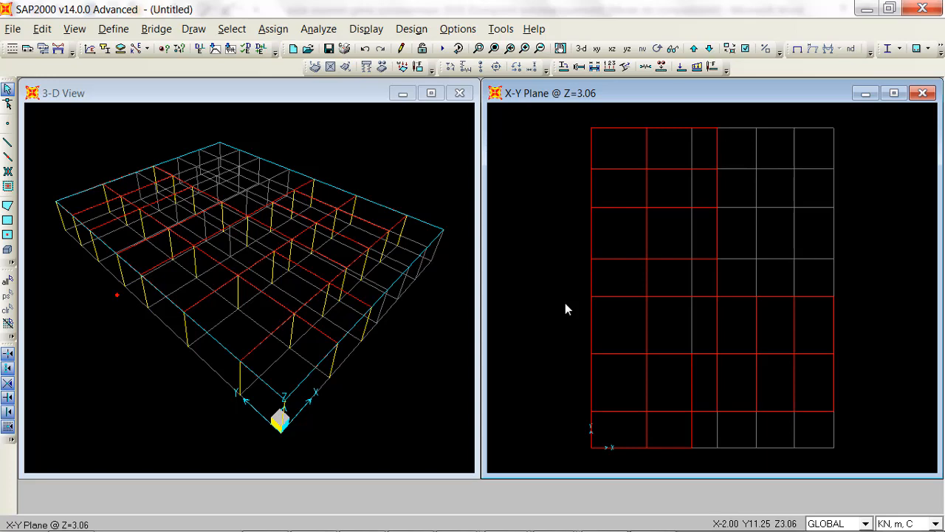
Step: Rename the DEAD load pattern as G, keeping type DEAD and self-weight multiplier 1
left_click(114, 29)
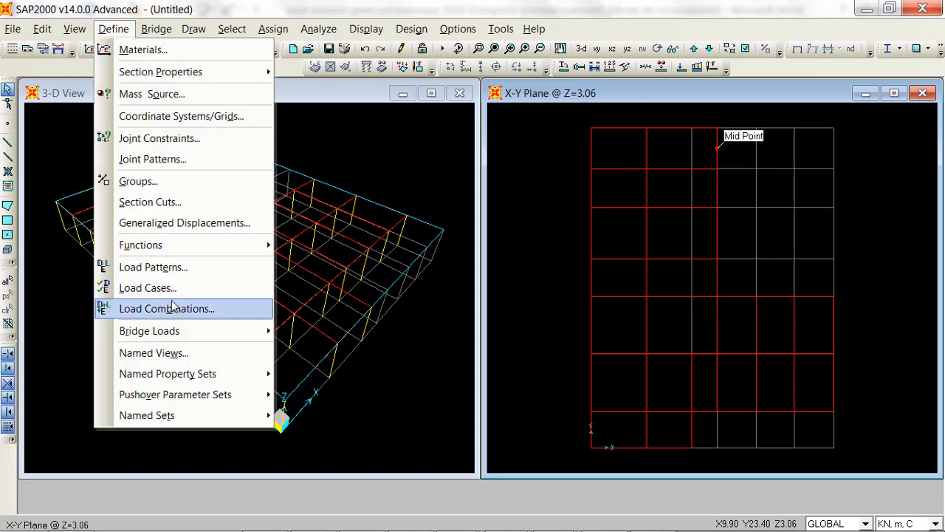
left_click(173, 269)
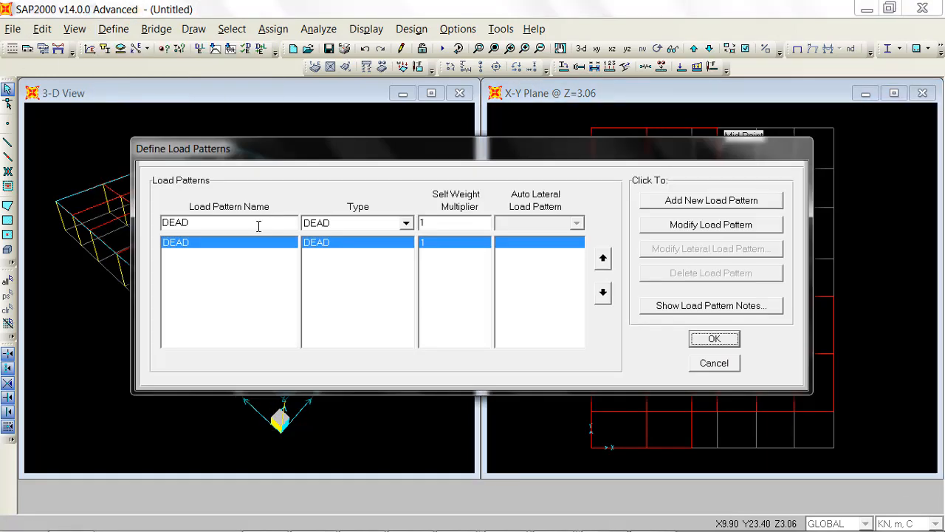
double_click(219, 224)
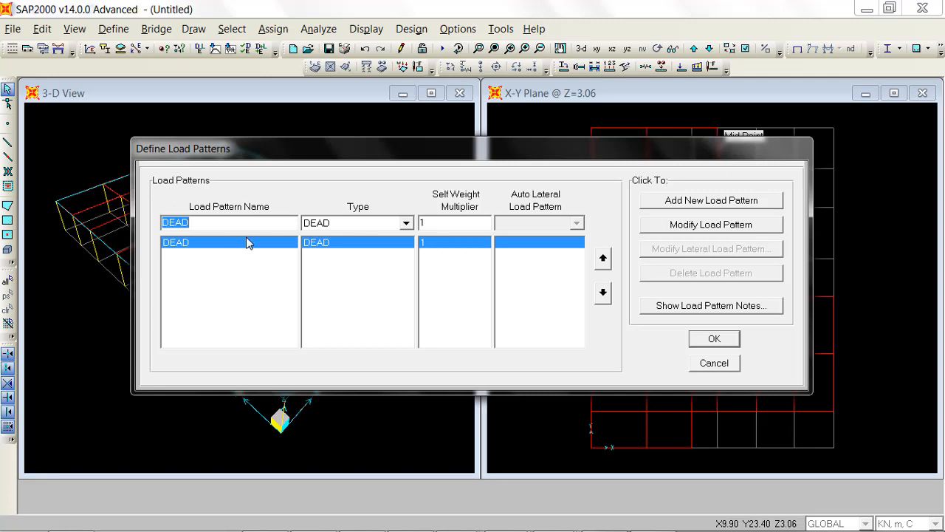
type("G")
left_click(704, 226)
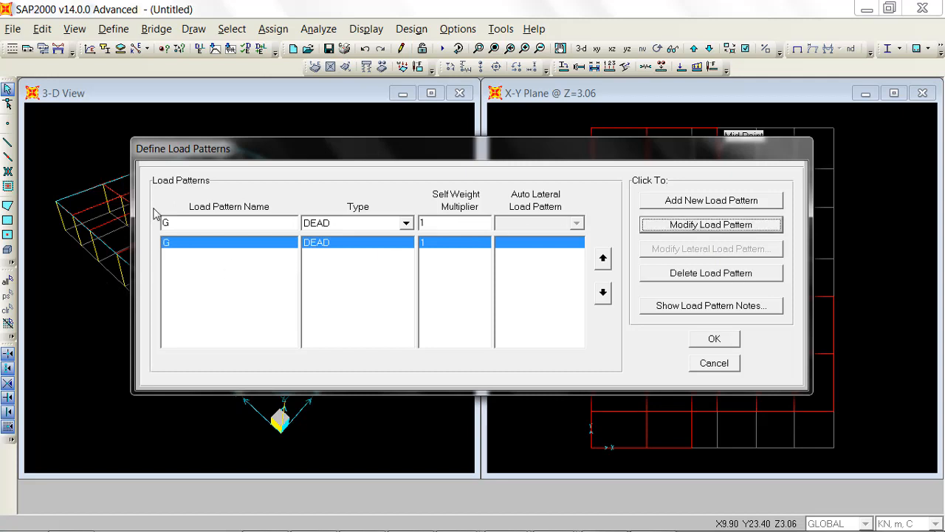
Step: Add a load pattern named Q with type LIVE and self-weight multiplier 0, and accept the load pattern definitions
double_click(198, 222)
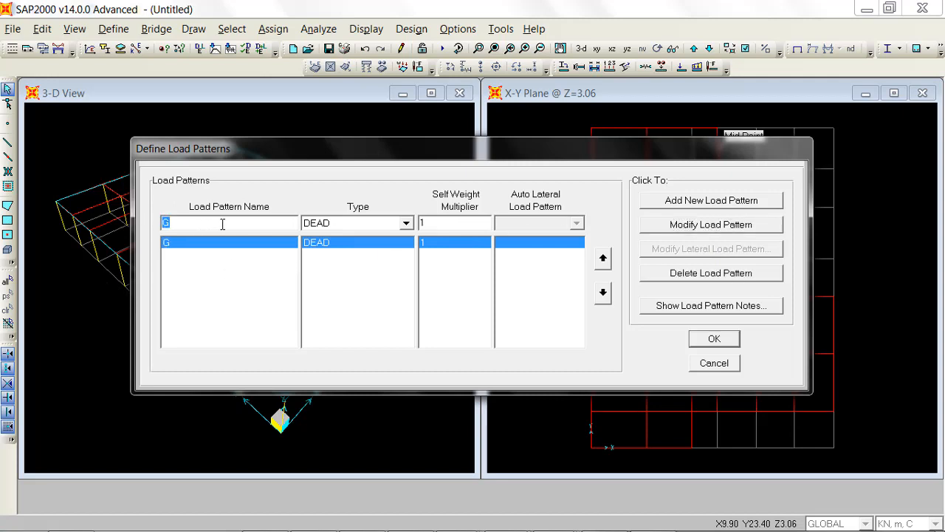
type("q")
key("ctrl+z")
type("Q")
left_click(405, 223)
left_click(340, 256)
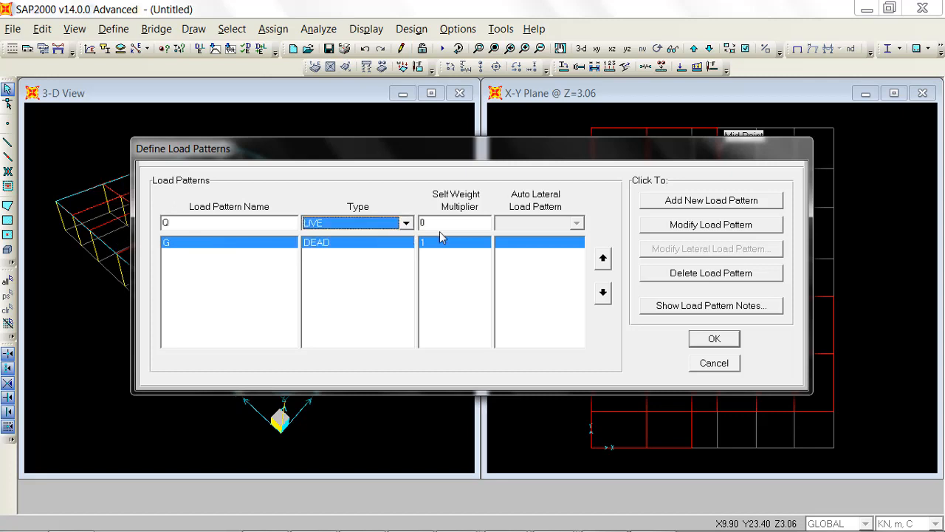
left_click(439, 227)
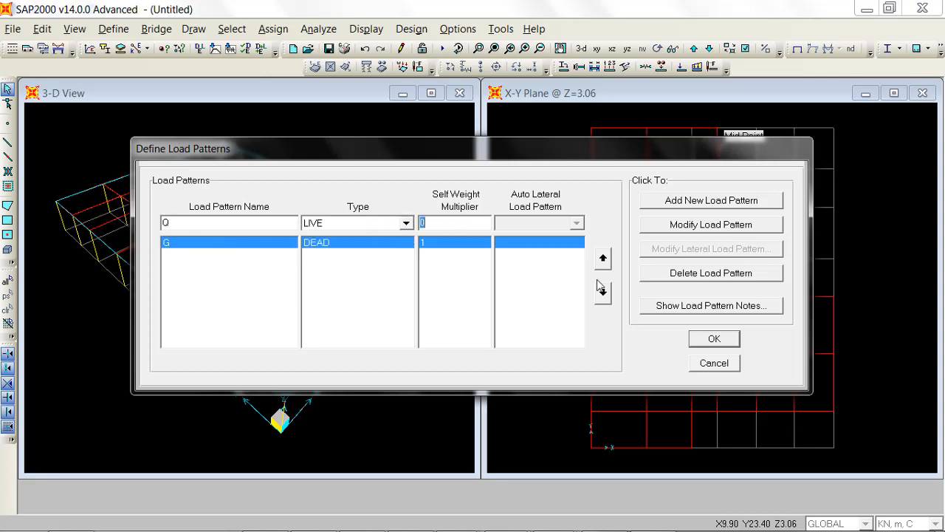
left_click(702, 207)
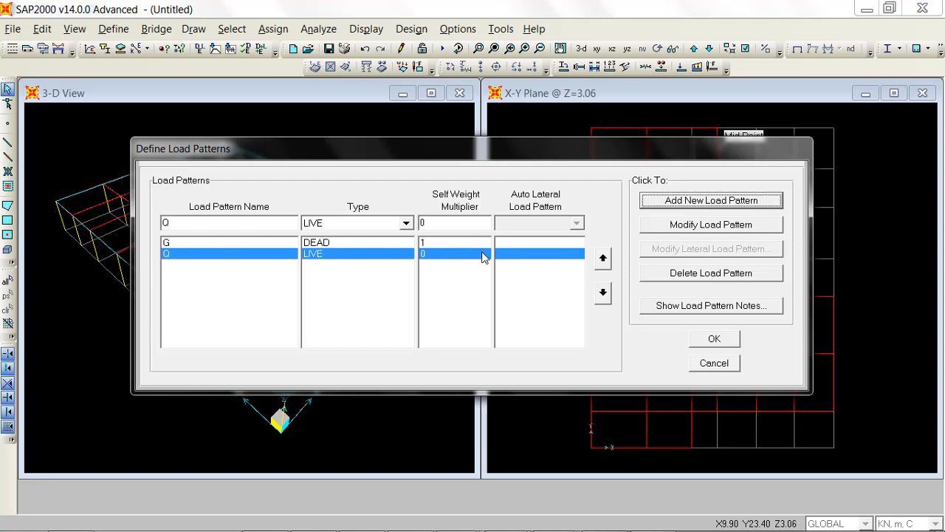
left_click(714, 342)
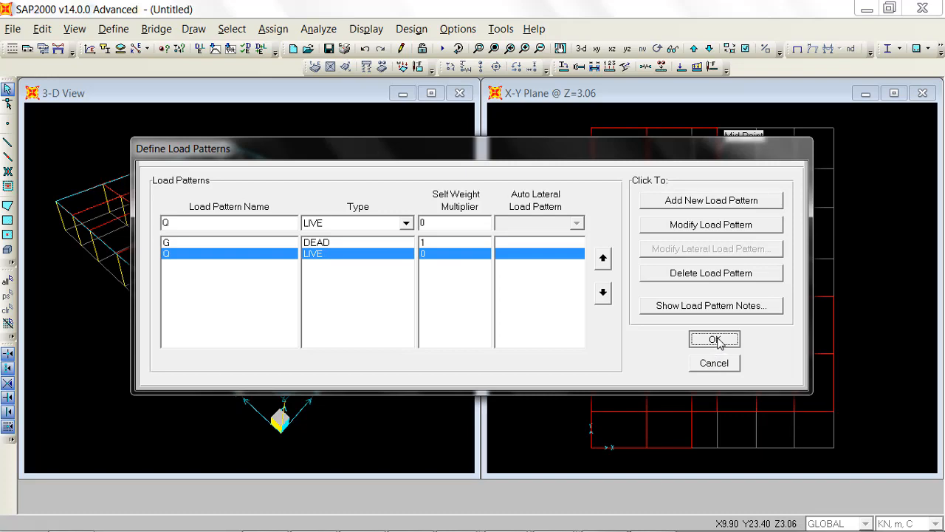
left_click(715, 340)
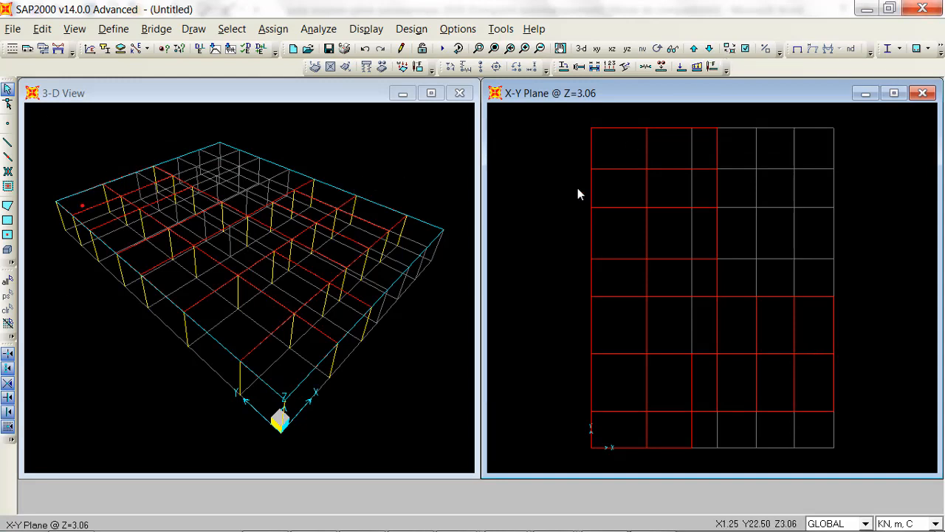
left_click(385, 146)
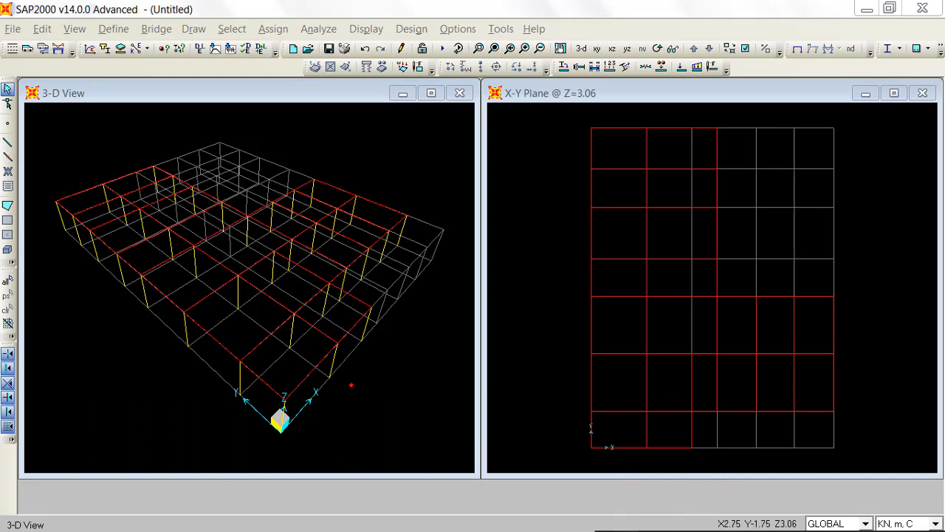
left_click(639, 489)
left_click(635, 473)
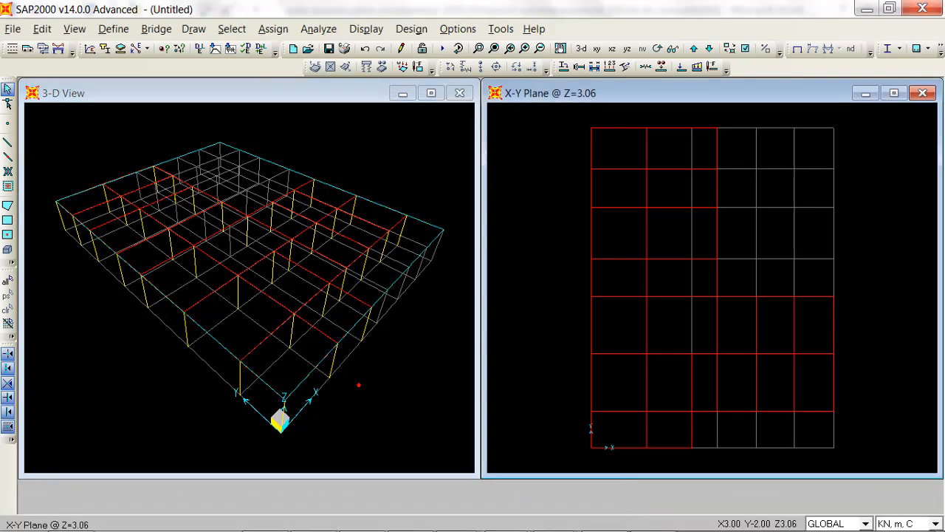
left_click(653, 525)
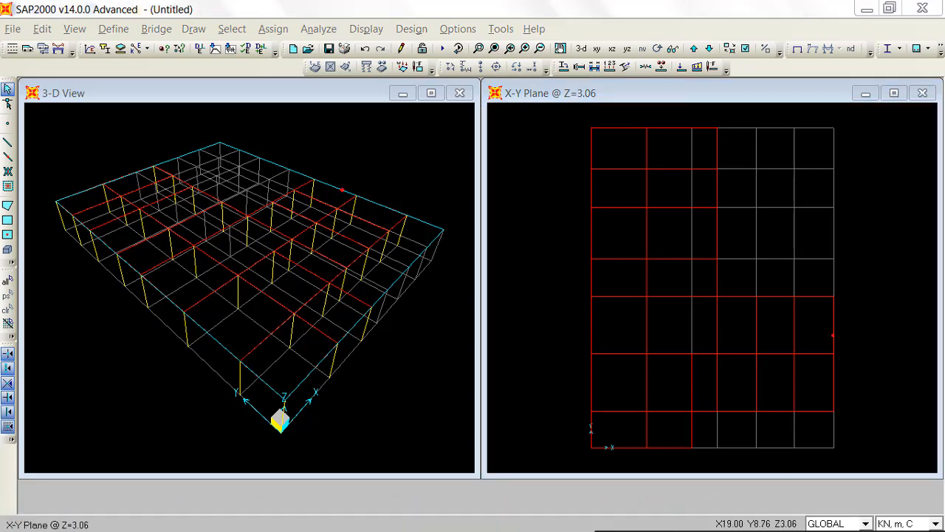
double_click(844, 10)
left_click_drag(822, 18, 822, 19)
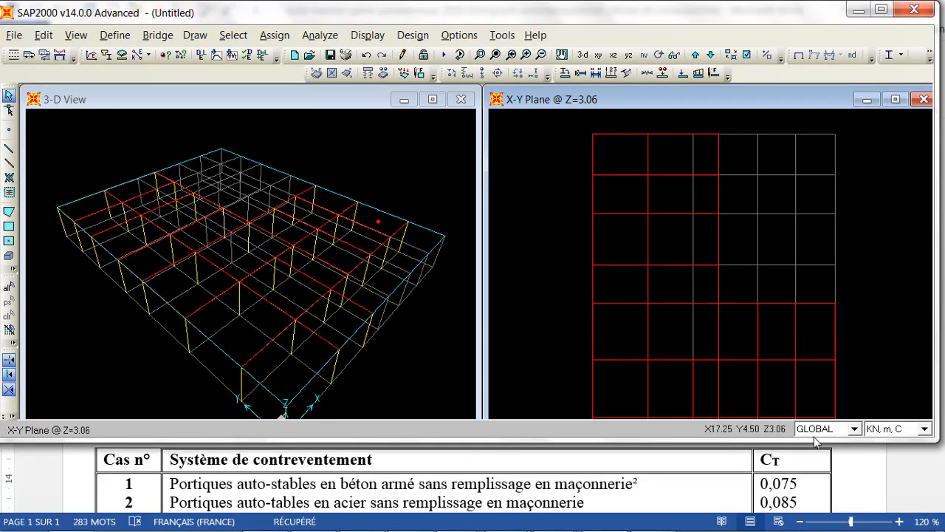
left_click(617, 525)
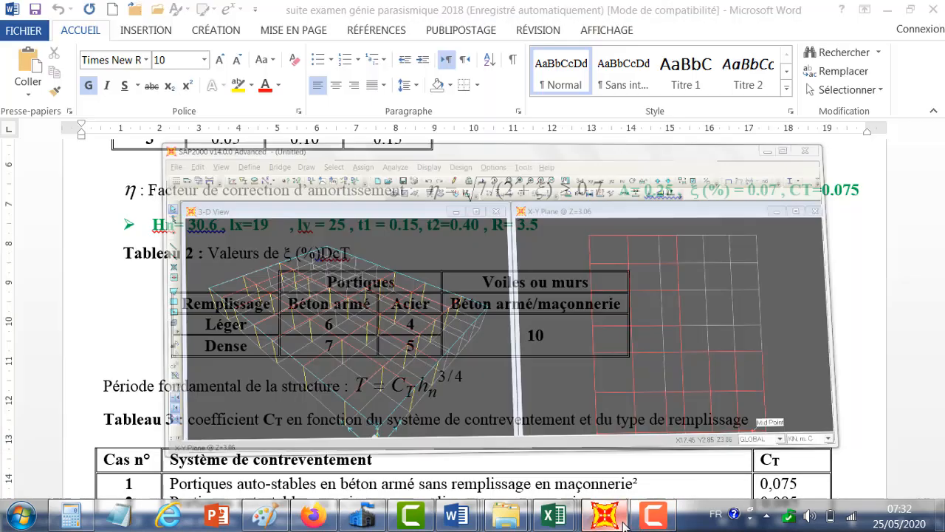
left_click(617, 524)
left_click(653, 518)
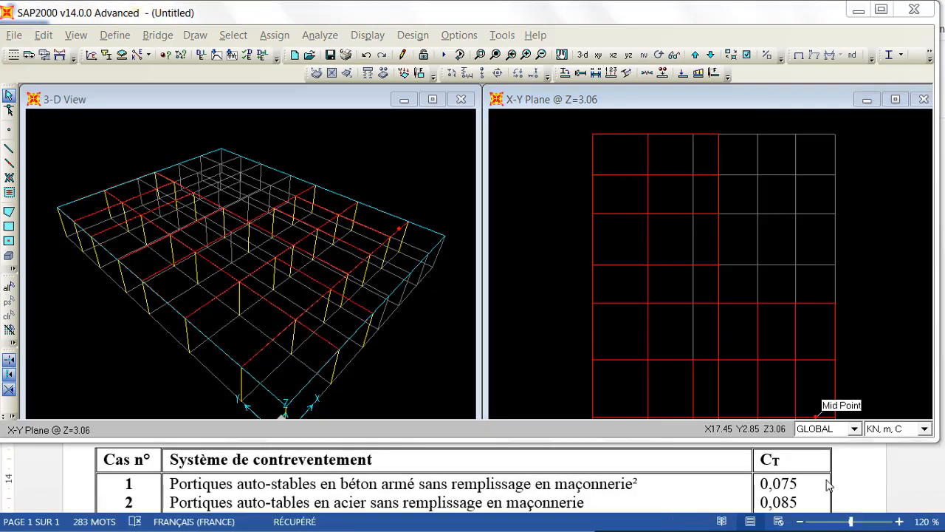
left_click(858, 11)
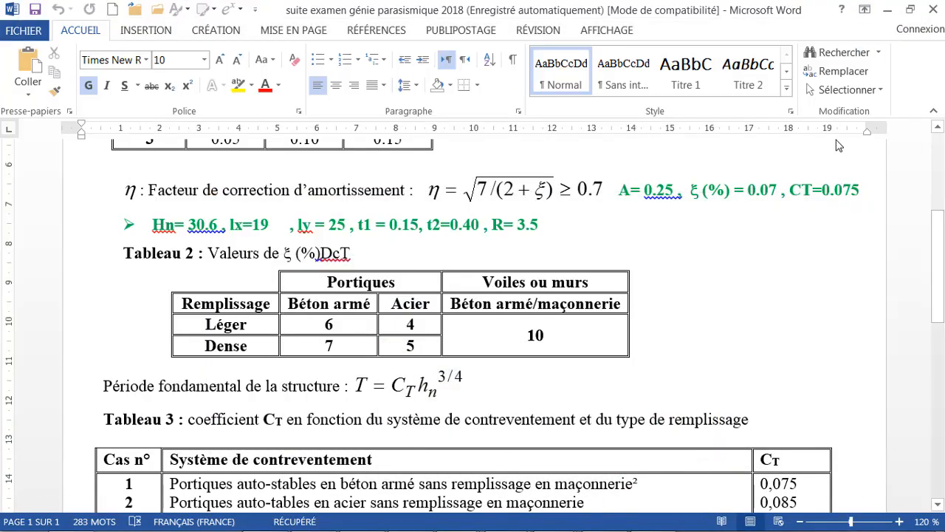
left_click(887, 10)
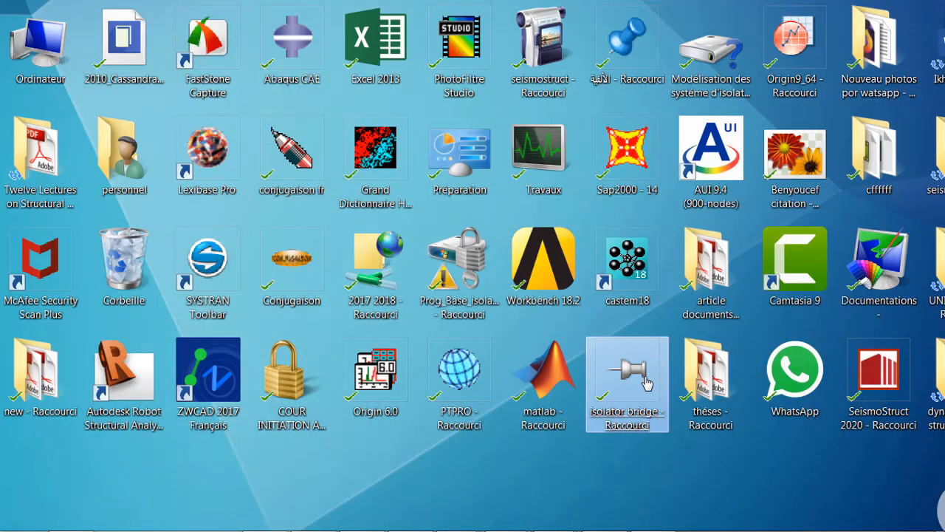
double_click(639, 432)
left_click(938, 13)
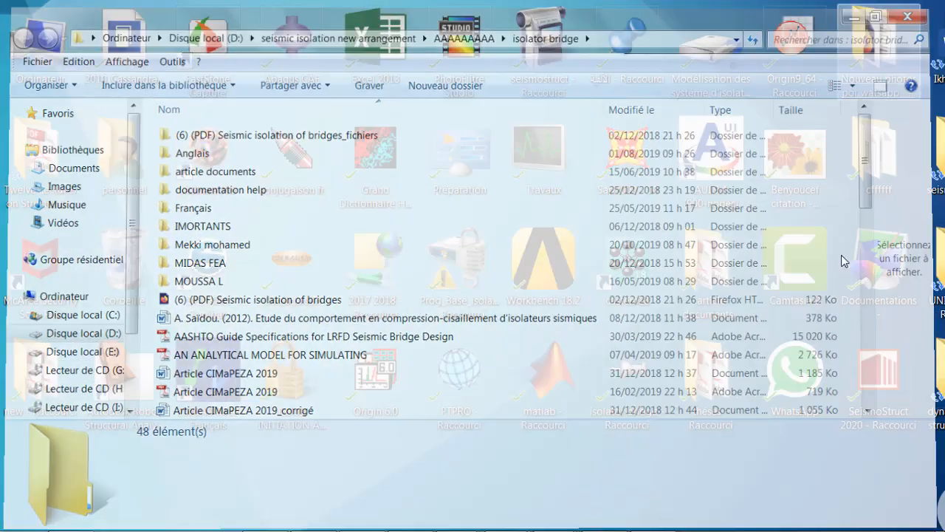
left_click(656, 524)
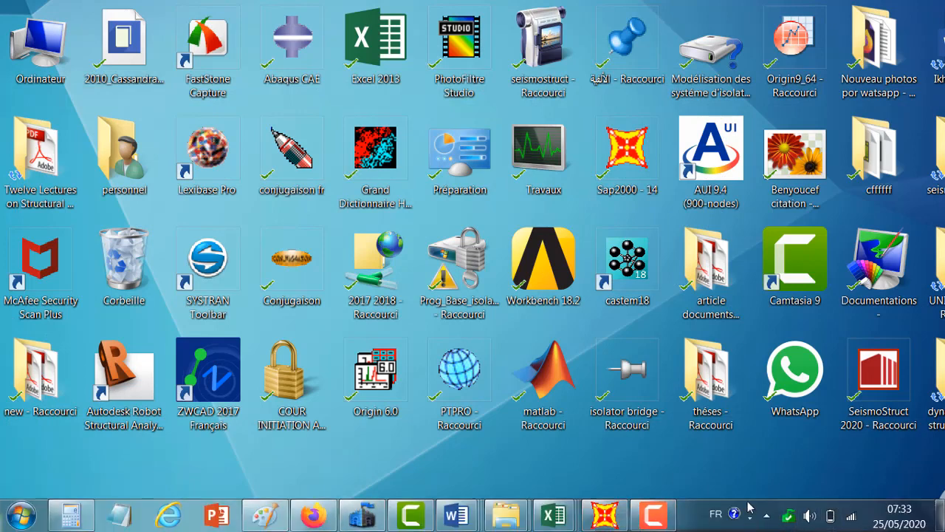
left_click(899, 515)
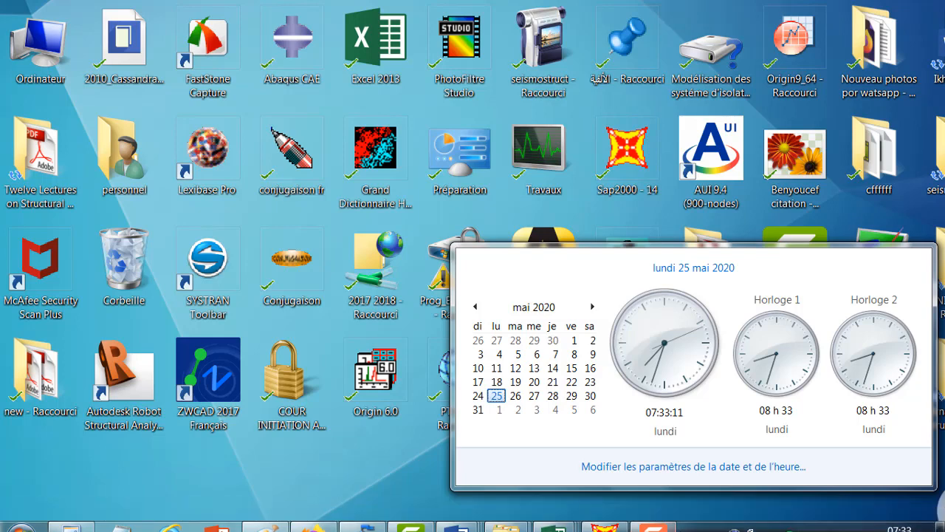
left_click(655, 517)
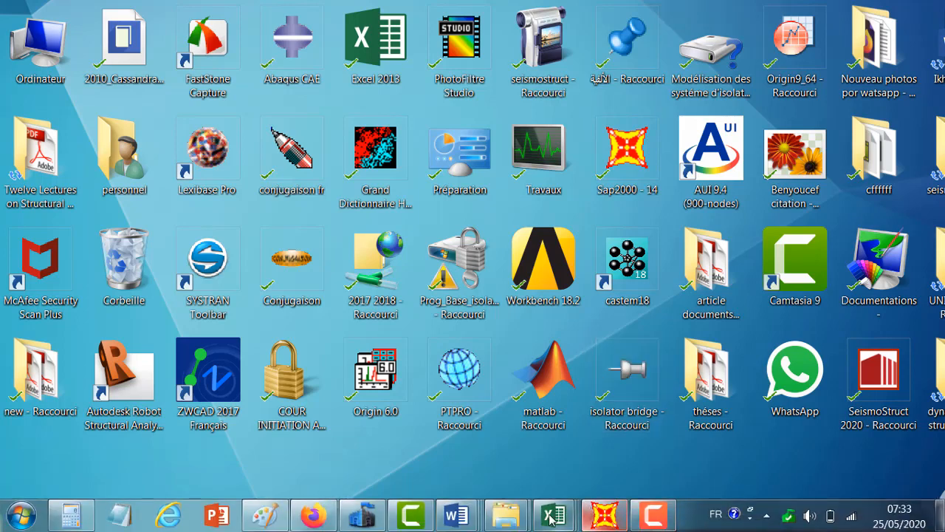
left_click(411, 515)
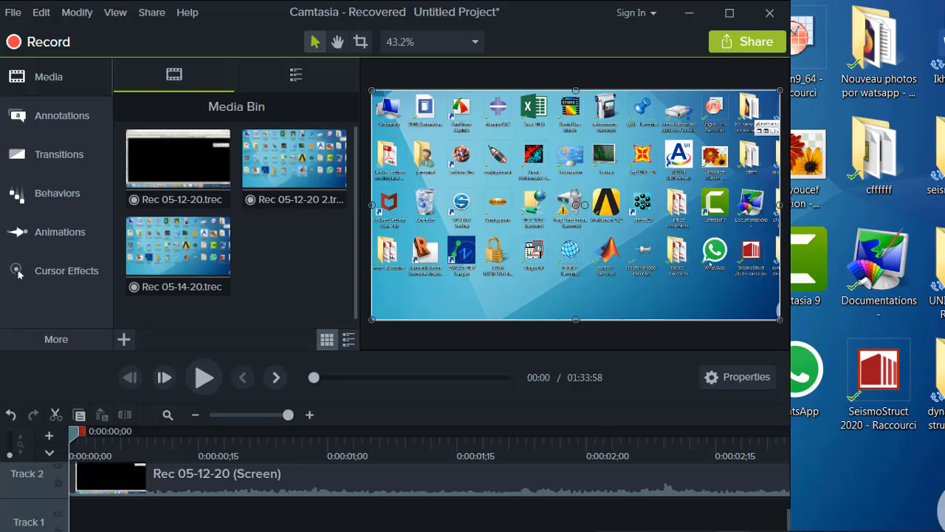
left_click(505, 444)
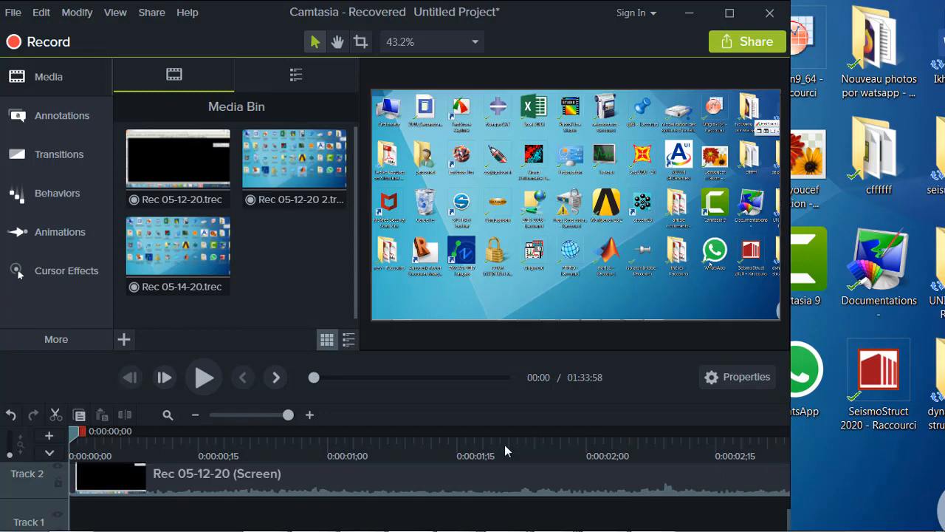
right_click(312, 515)
left_click(678, 526)
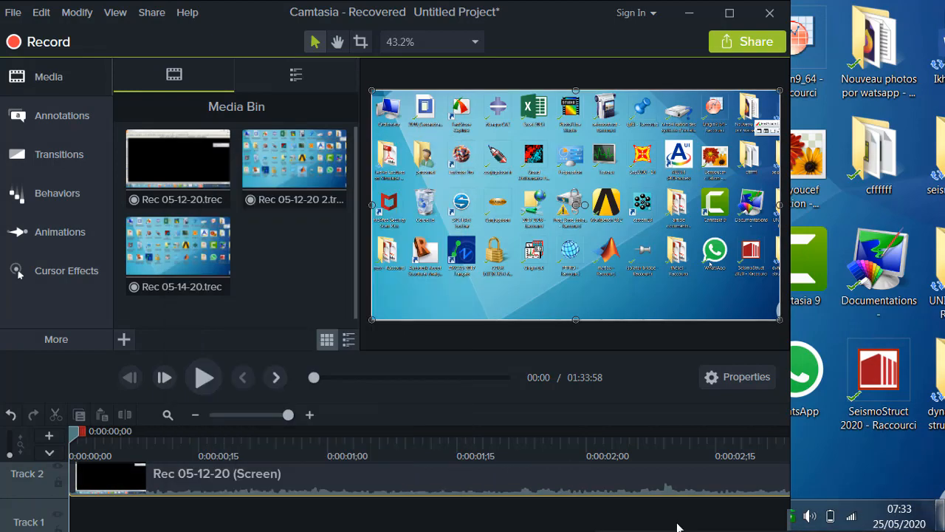
left_click(689, 12)
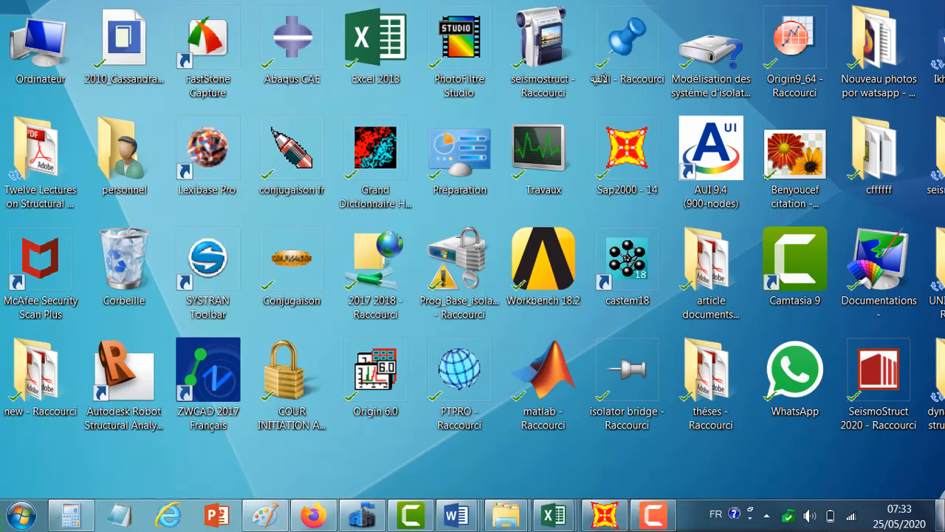
left_click(899, 517)
left_click(641, 527)
left_click(900, 518)
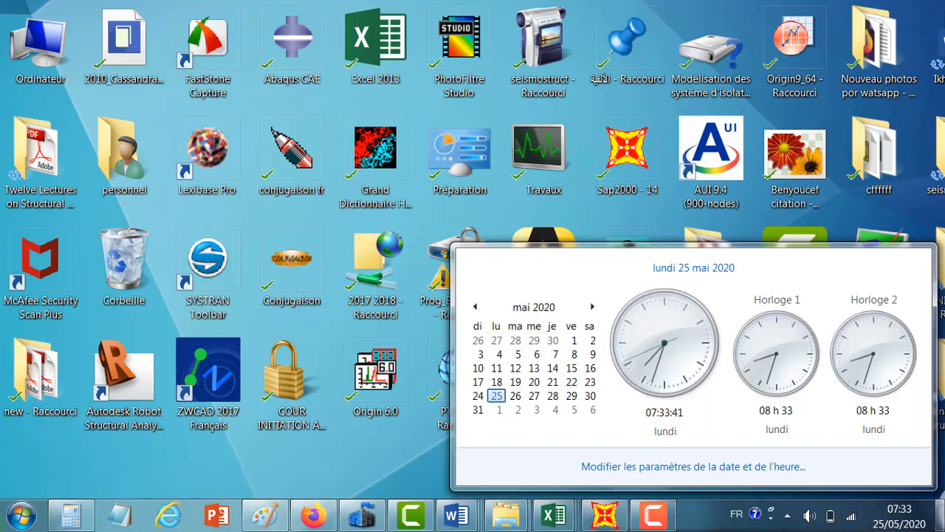
right_click(655, 517)
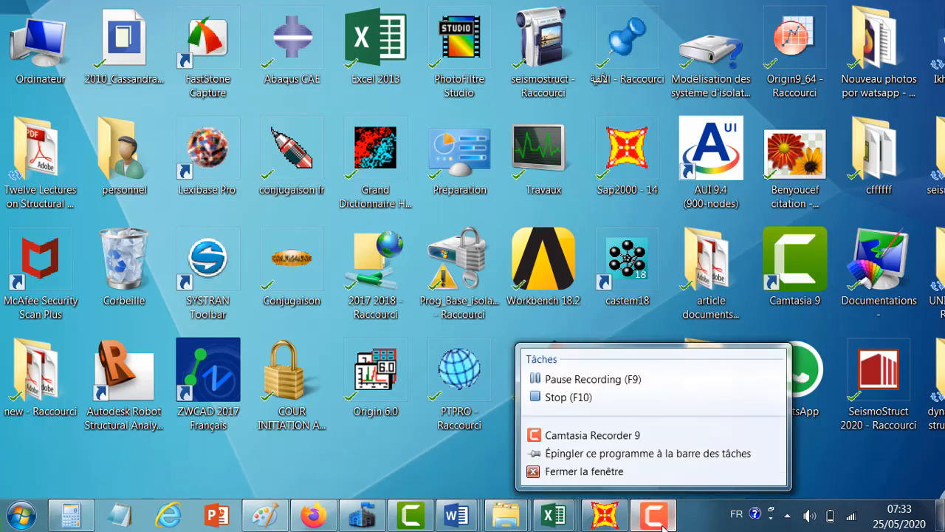
left_click(662, 523)
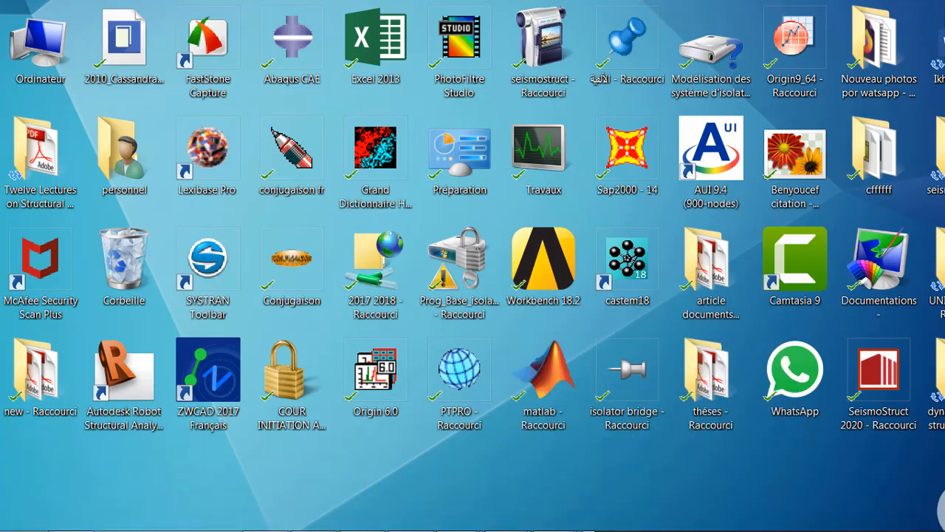
mouse_move(657, 528)
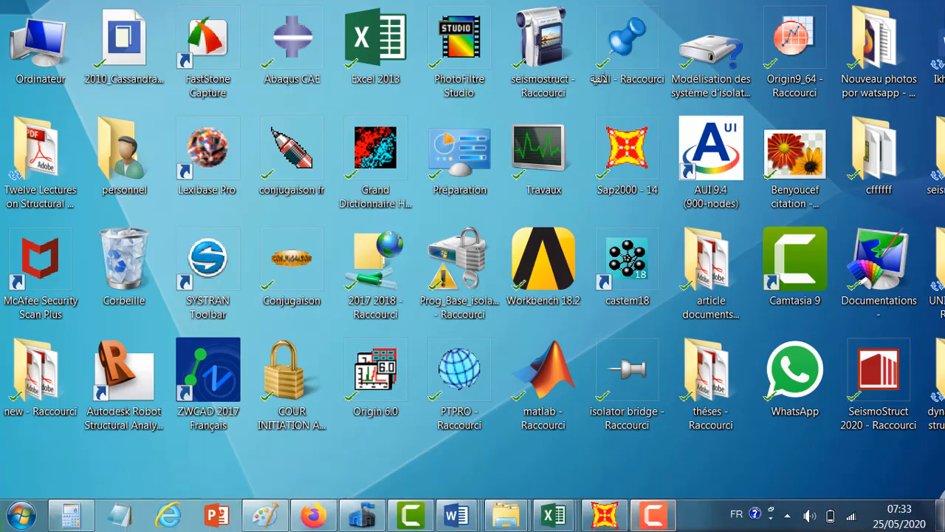
right_click(659, 522)
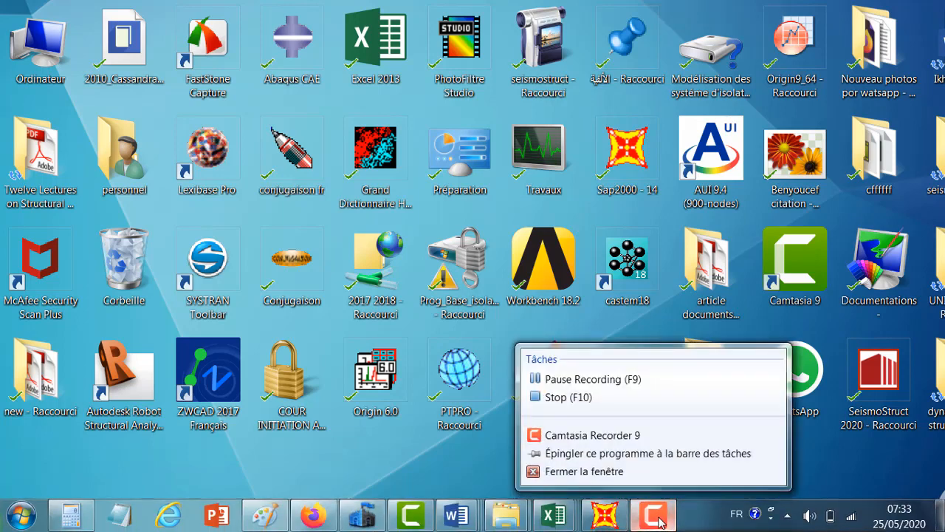
left_click(638, 435)
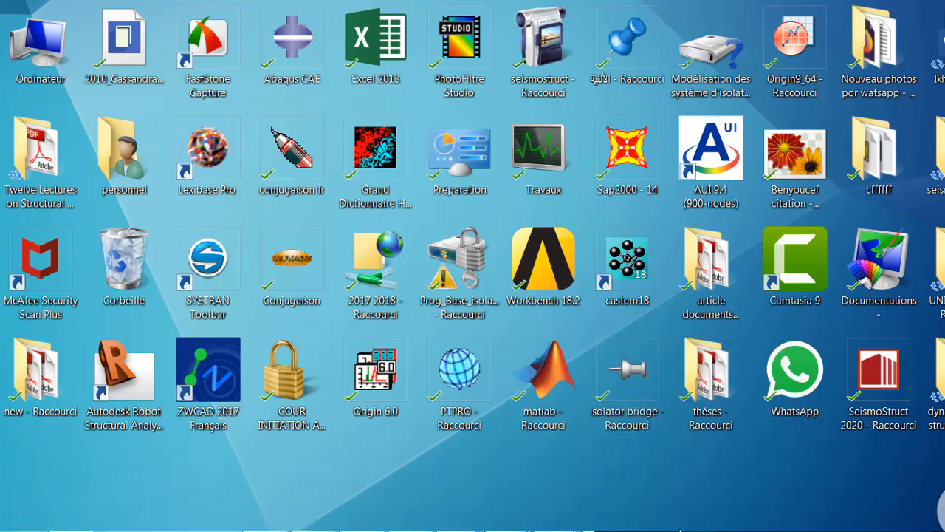
mouse_move(665, 521)
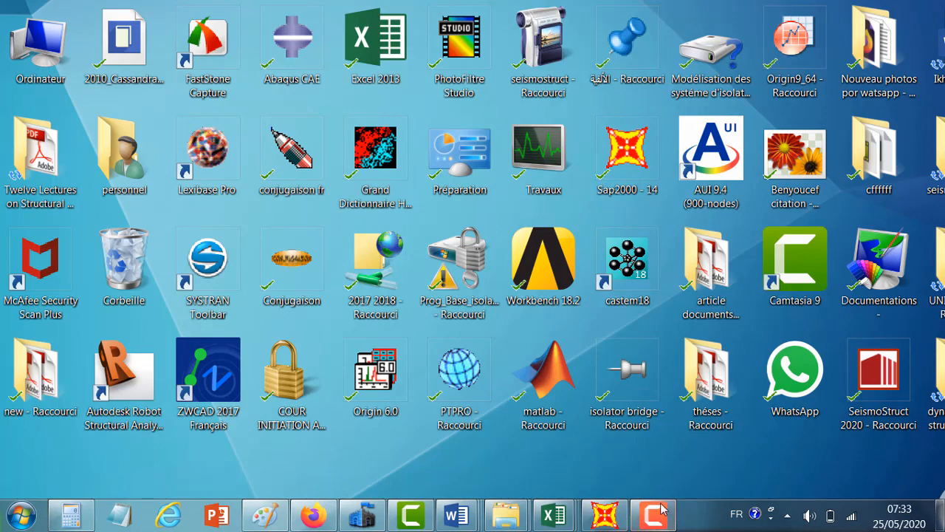
left_click(617, 519)
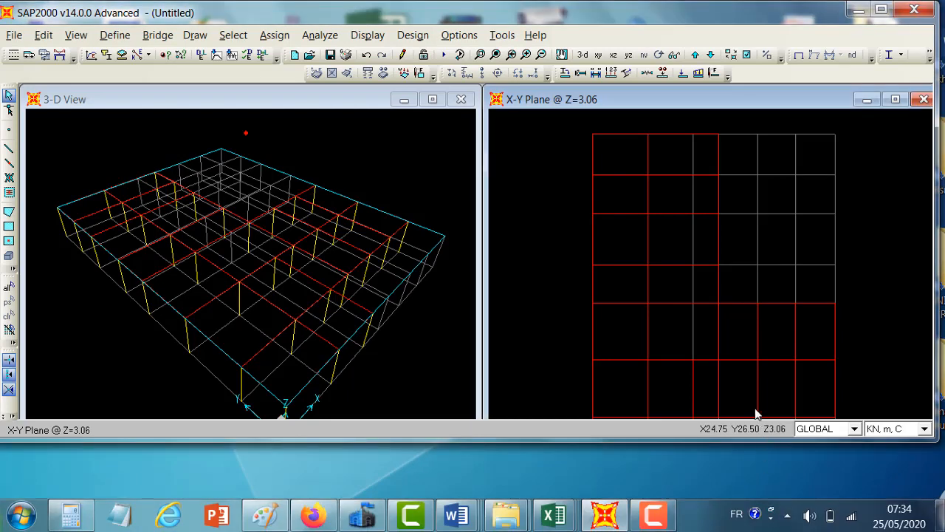
left_click_drag(831, 516, 870, 428)
left_click(899, 516)
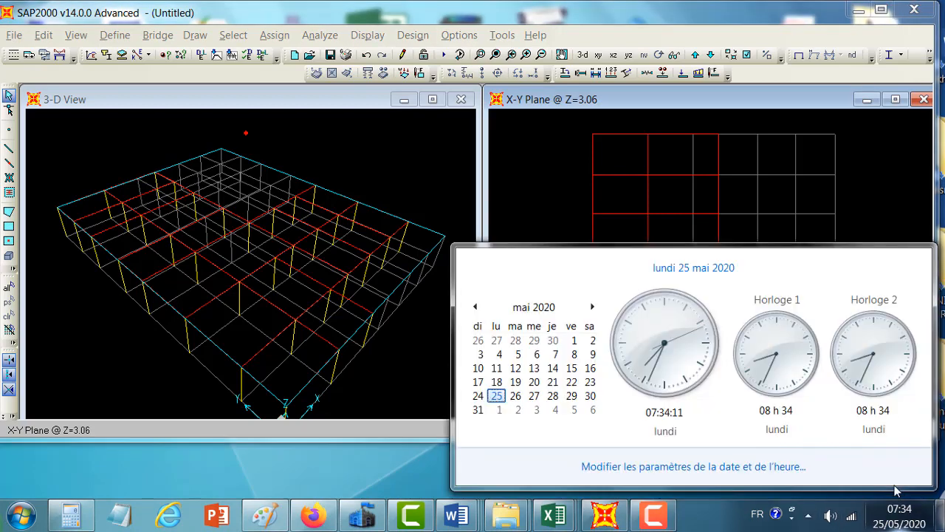
left_click(721, 508)
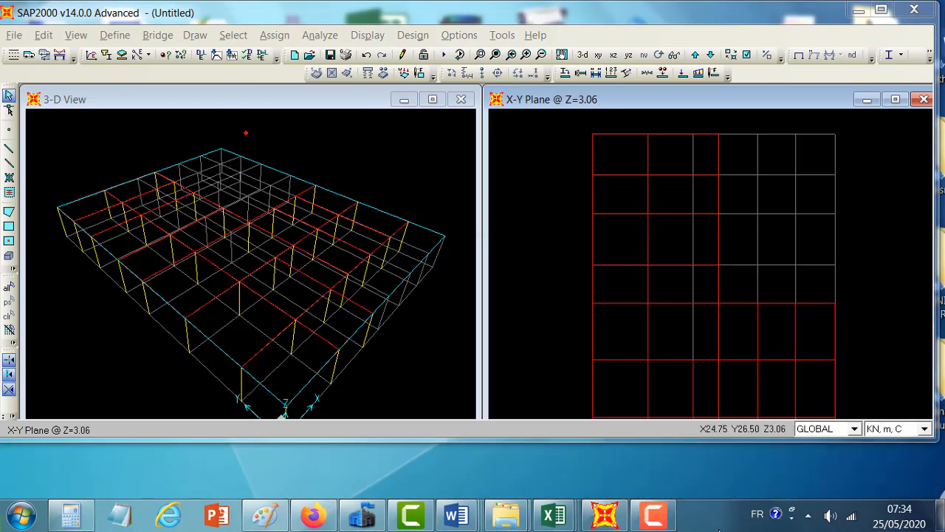
right_click(718, 526)
left_click(761, 457)
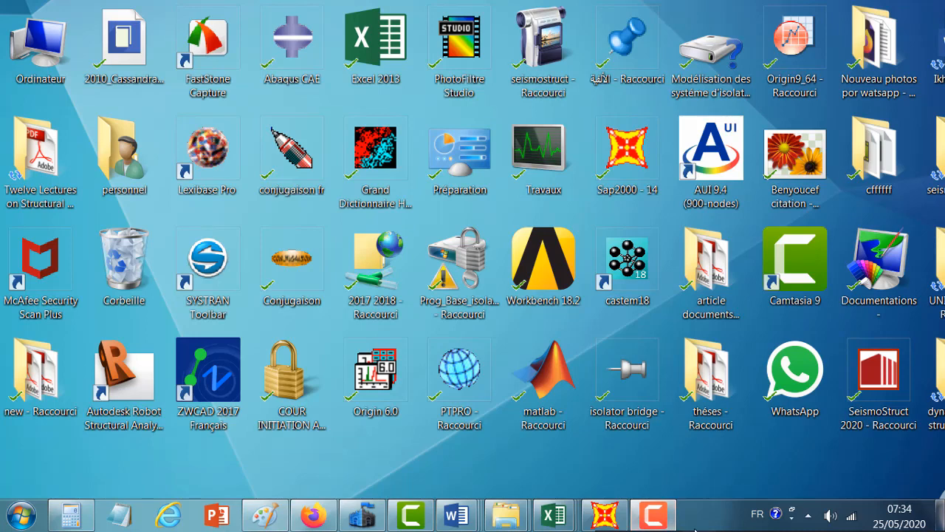
right_click(715, 525)
left_click(658, 528)
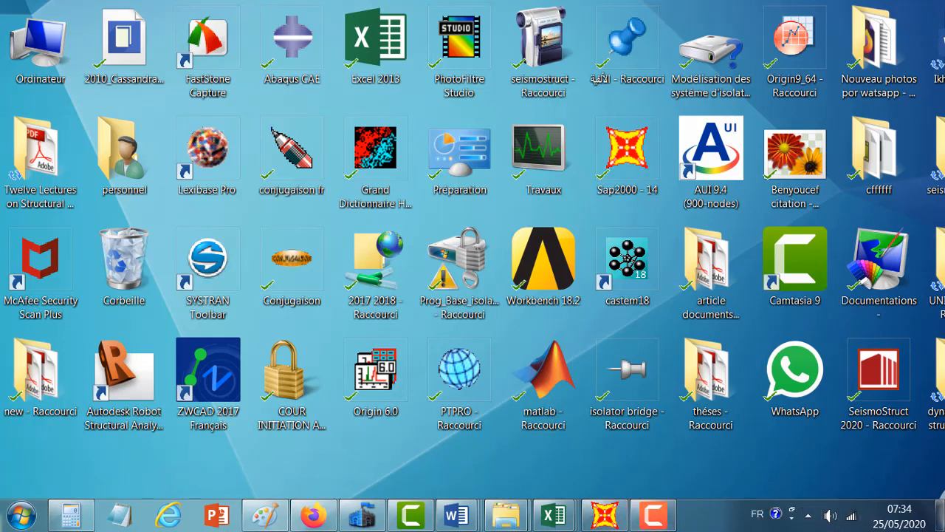
right_click(653, 516)
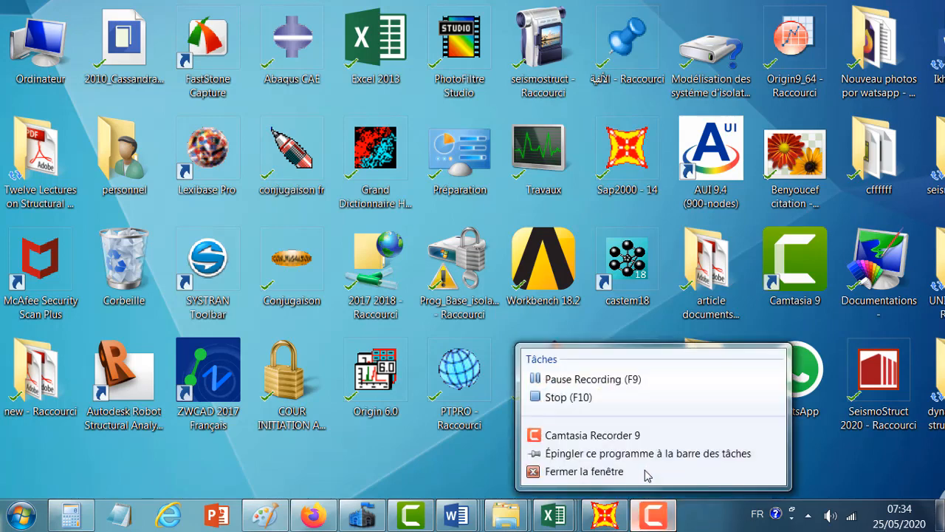
left_click(651, 510)
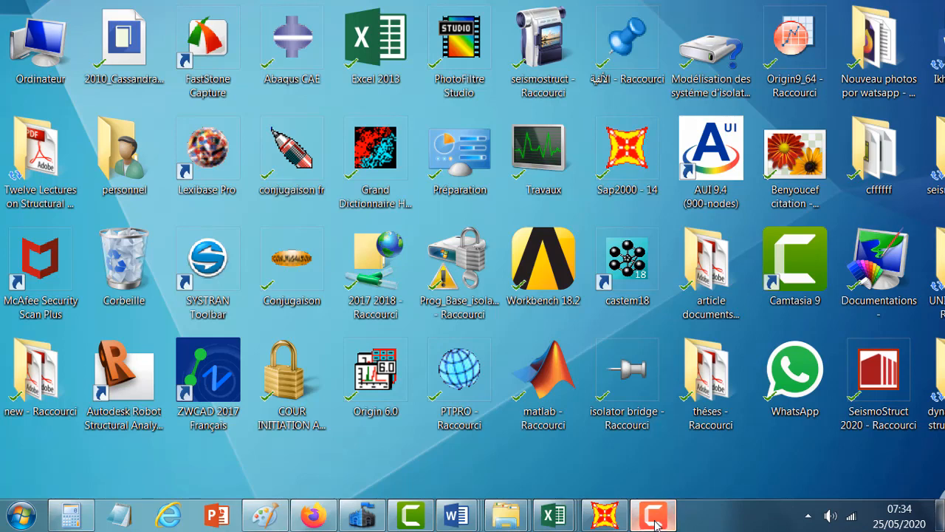
left_click(655, 523)
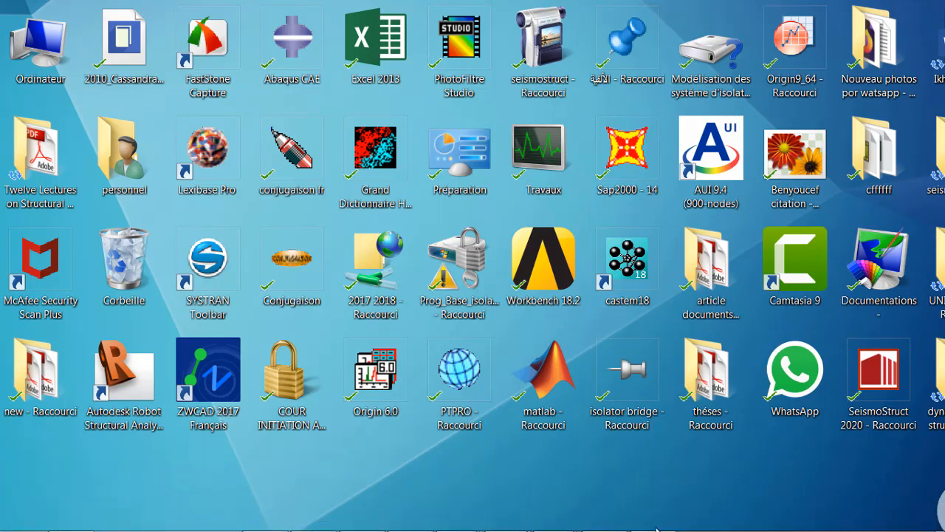
mouse_move(658, 530)
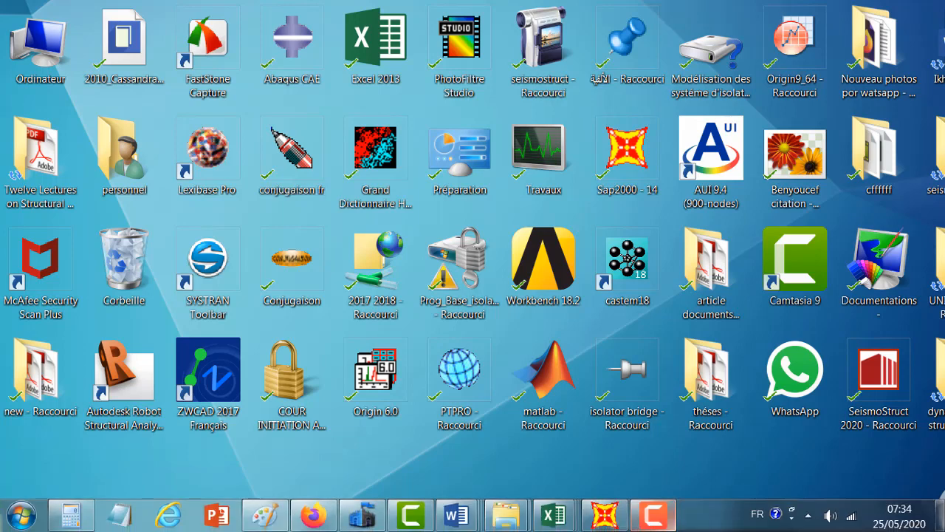
right_click(608, 519)
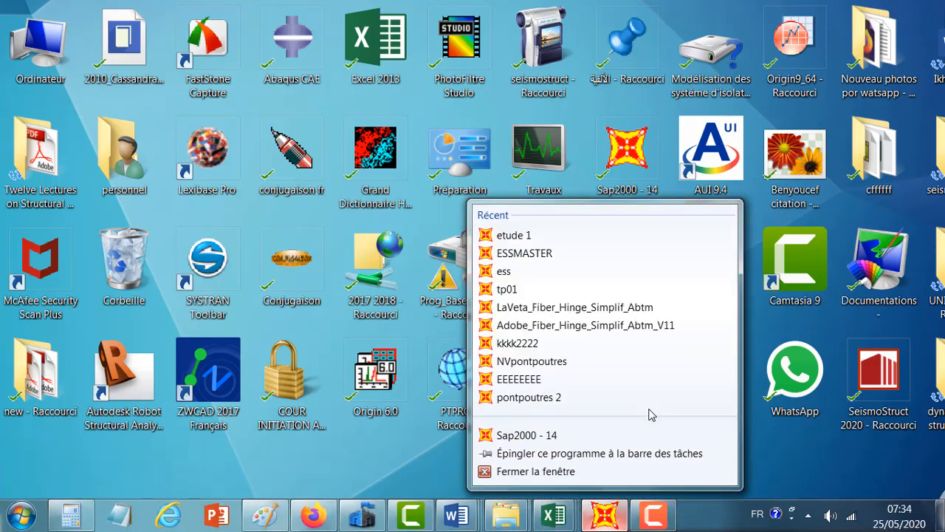
left_click(692, 469)
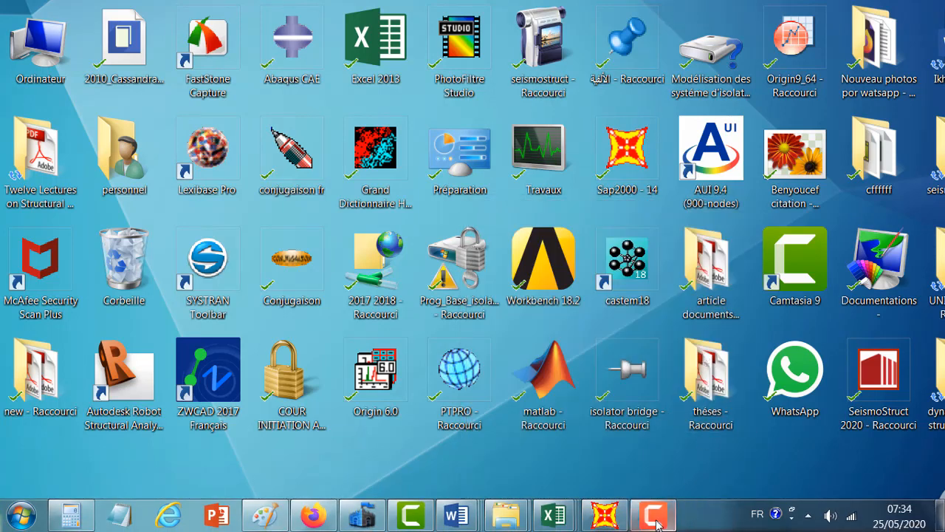
right_click(649, 520)
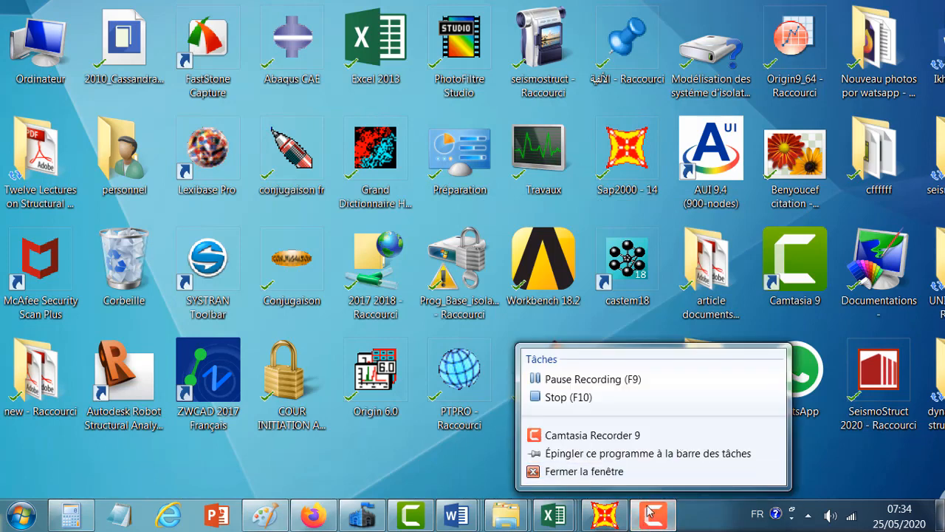
left_click(678, 471)
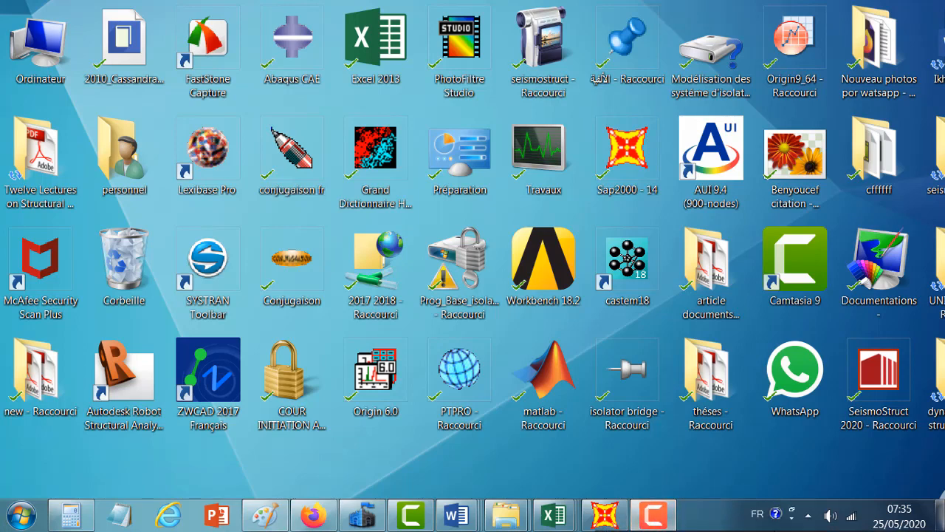
left_click(696, 530)
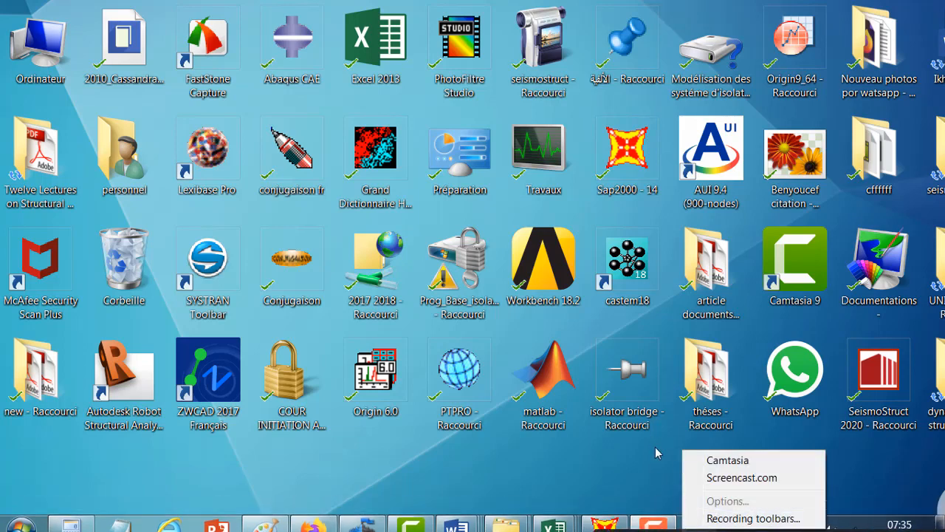
left_click(741, 519)
left_click_drag(765, 332, 743, 248)
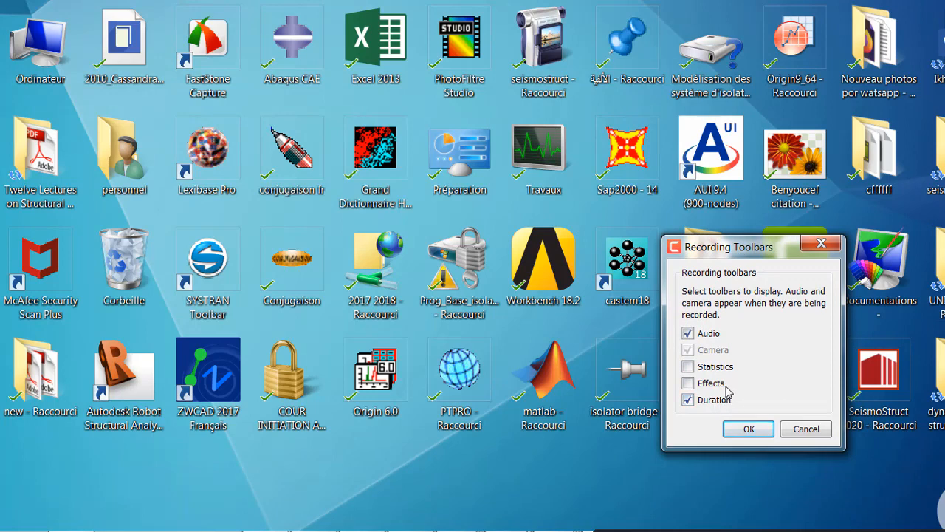
left_click(748, 434)
left_click_drag(783, 453, 755, 83)
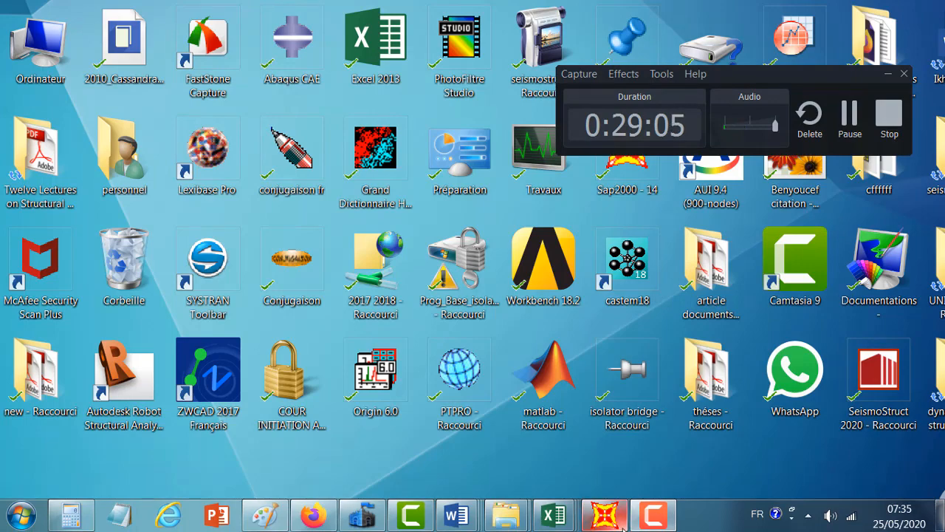
Step: Switch to the untitled SAP2000 model and maximize its window
left_click(604, 516)
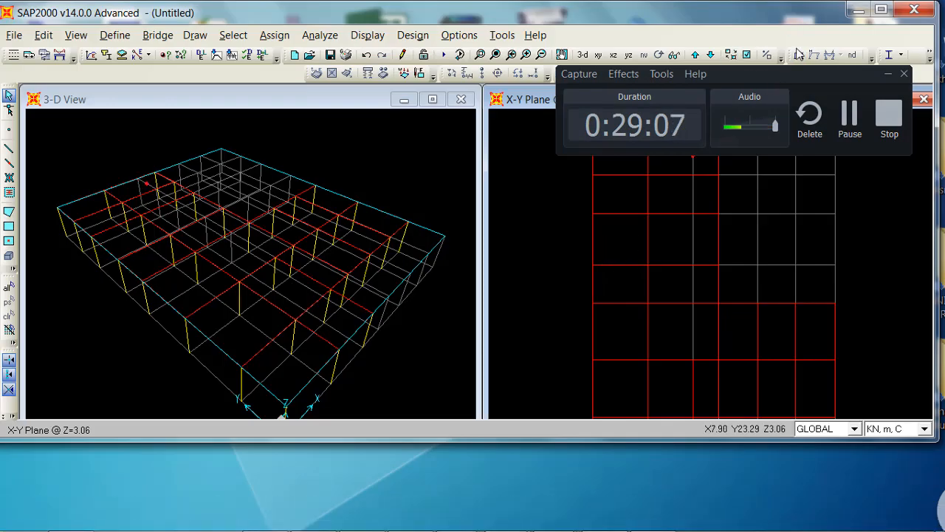
left_click_drag(819, 74, 805, 194)
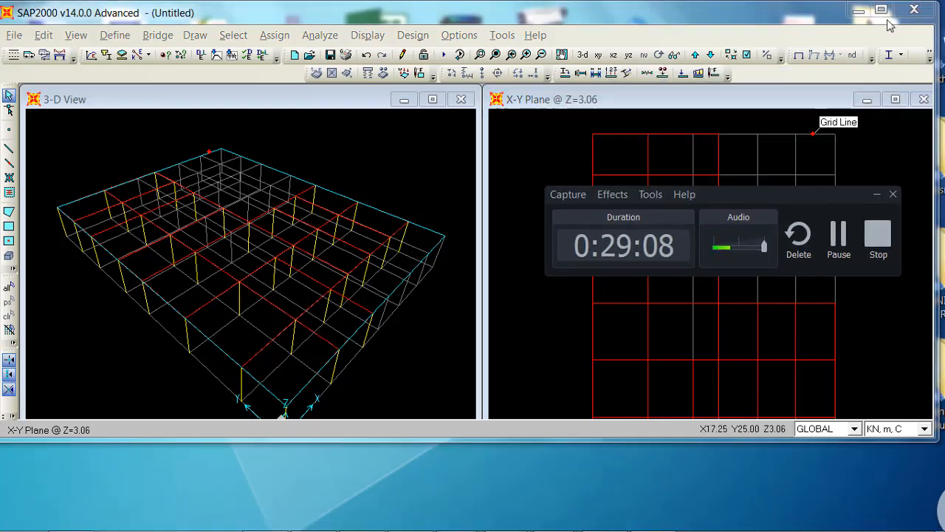
double_click(706, 16)
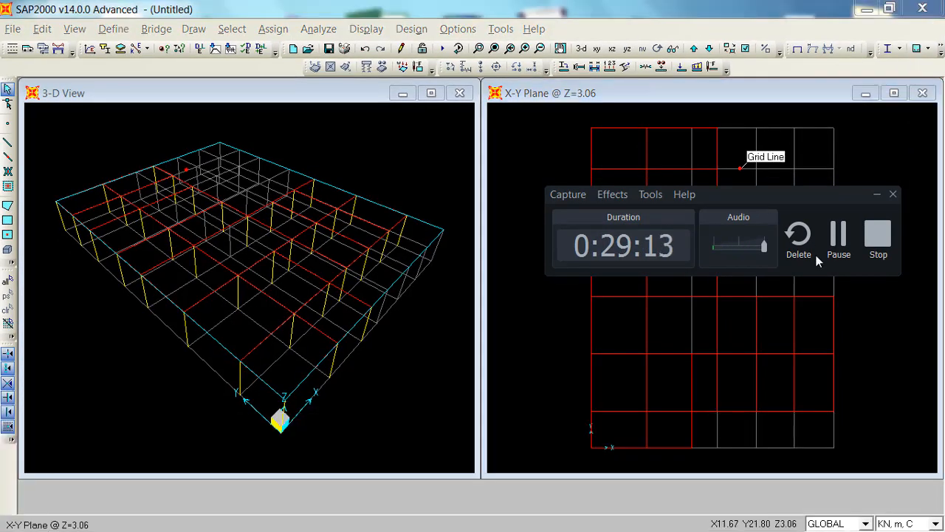
left_click_drag(768, 220, 909, 488)
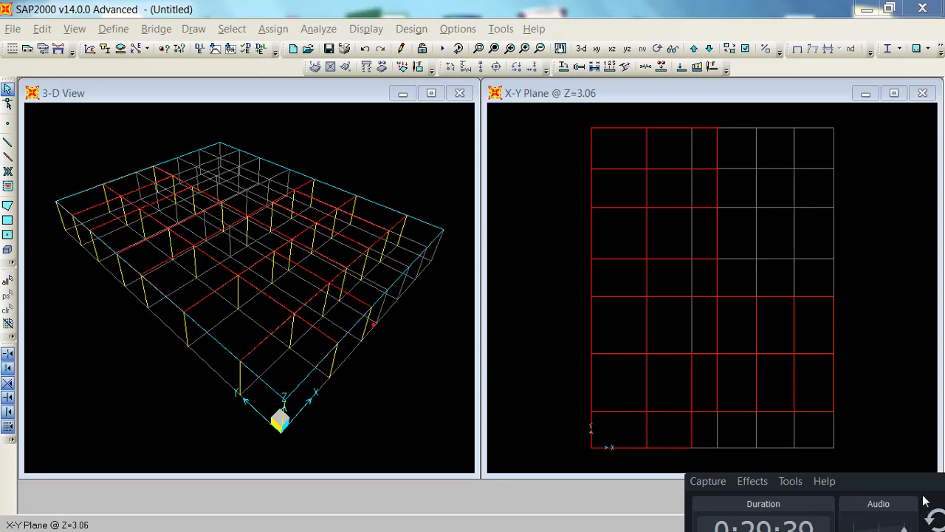
left_click_drag(904, 481, 939, 503)
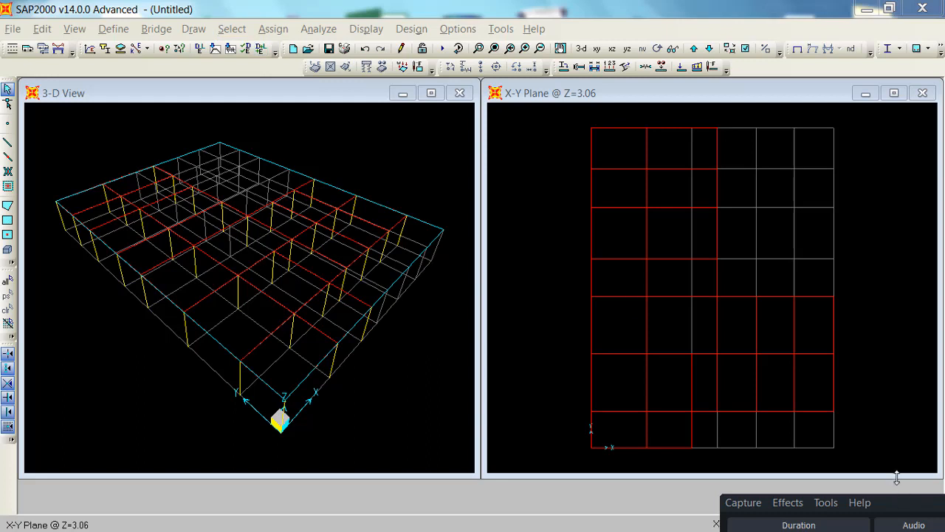
mouse_move(845, 416)
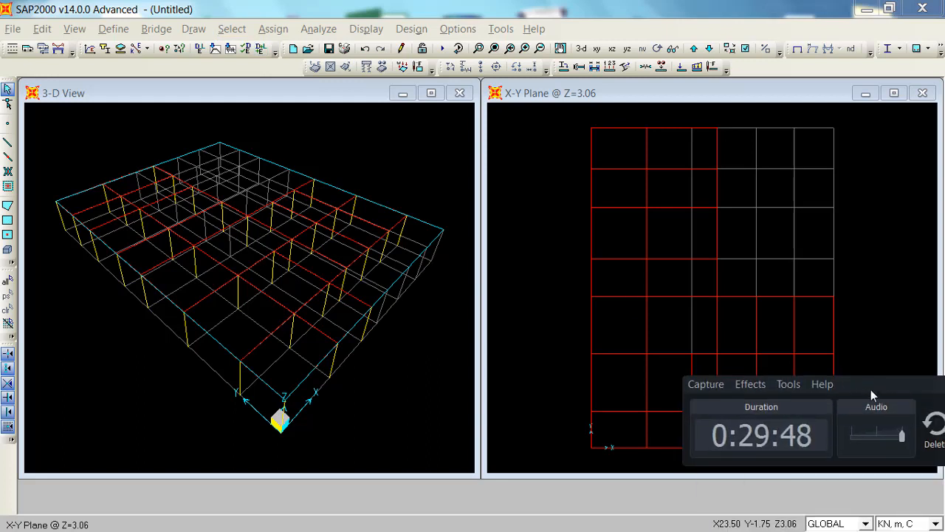
left_click_drag(871, 390, 848, 367)
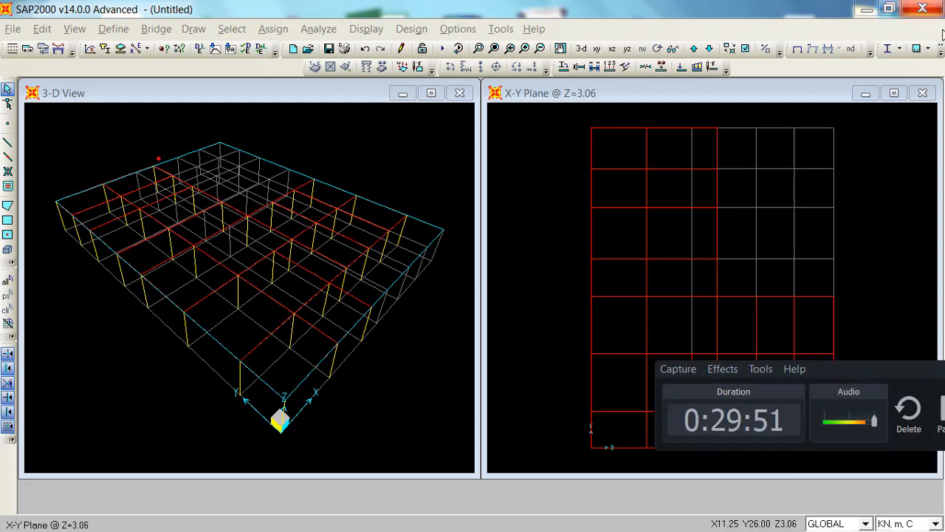
Step: Switch to the Word document "Données de projet" and review the floor loads and the beam and column section data
left_click(865, 8)
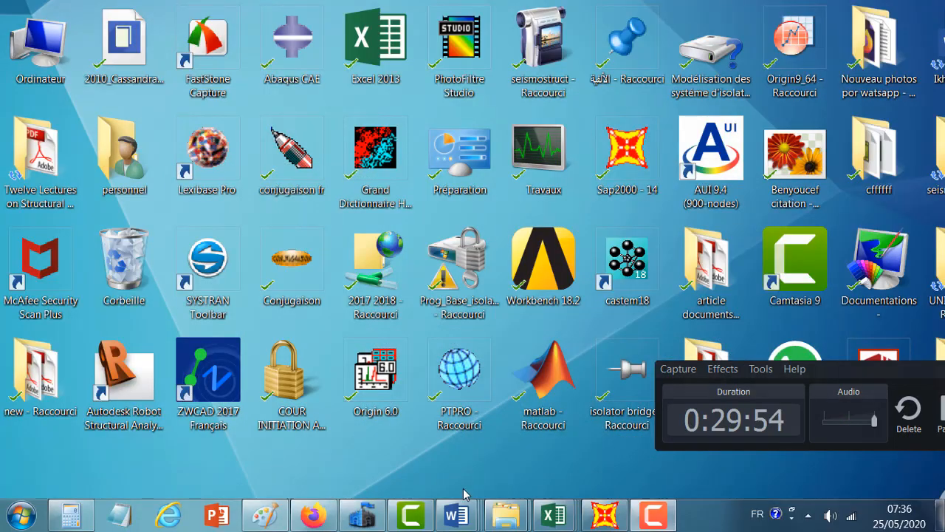
mouse_move(457, 515)
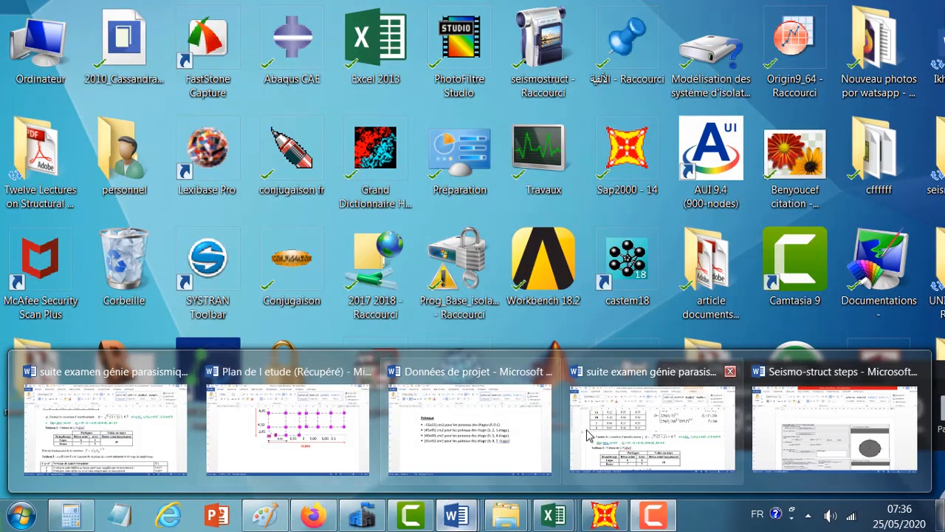
left_click(517, 432)
scroll(458, 285, "down", 2)
scroll(436, 222, "up", 5)
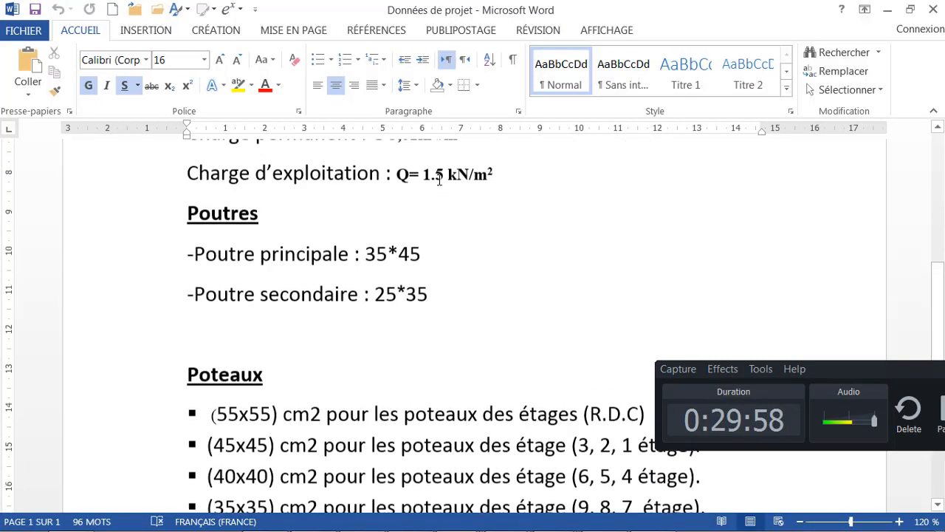
scroll(441, 192, "up", 5)
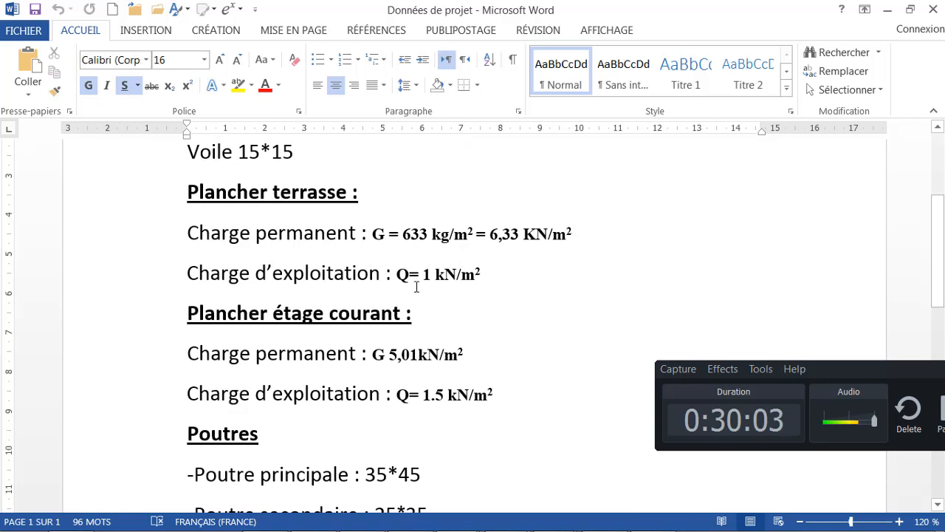
scroll(414, 274, "down", 1)
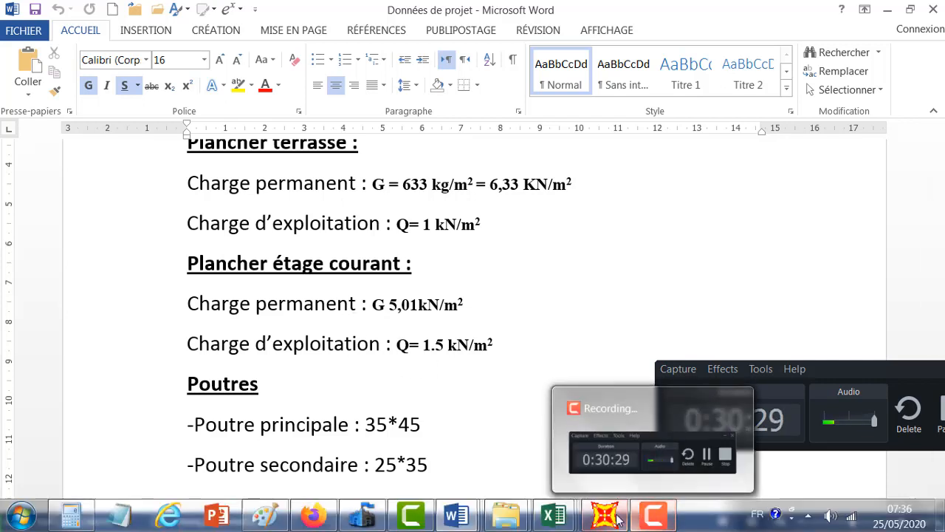
Step: Return to the SAP2000 model and select all areas assigned the CCsection property to check which panels have slabs
left_click(613, 517)
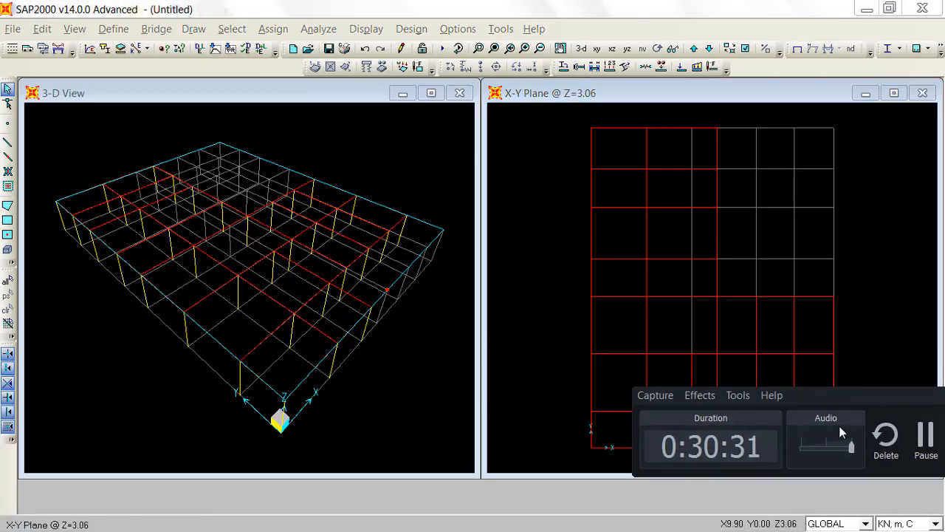
left_click_drag(853, 405, 826, 509)
left_click(558, 301)
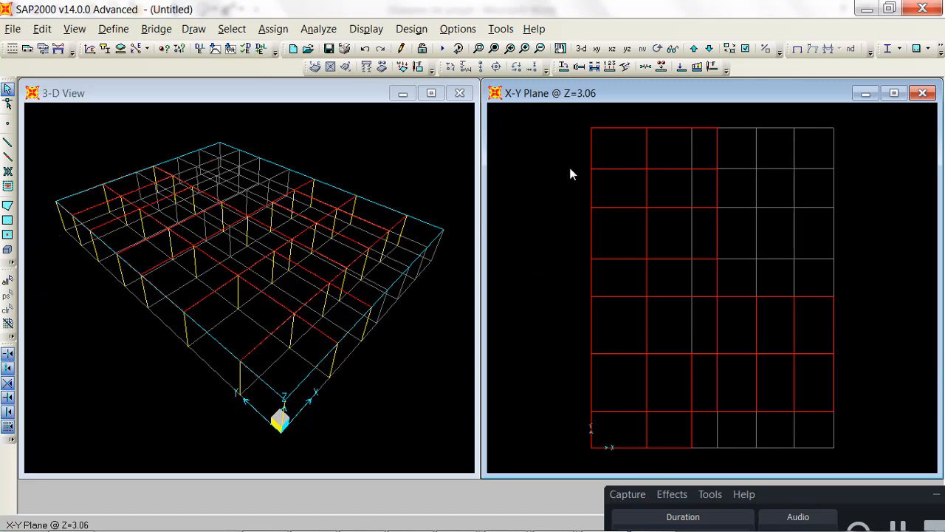
left_click(245, 34)
mouse_move(253, 51)
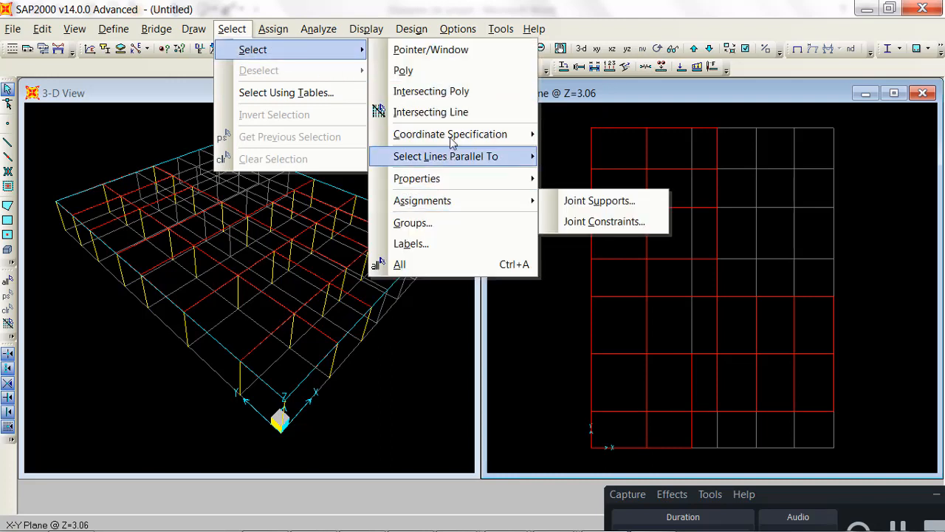
mouse_move(456, 166)
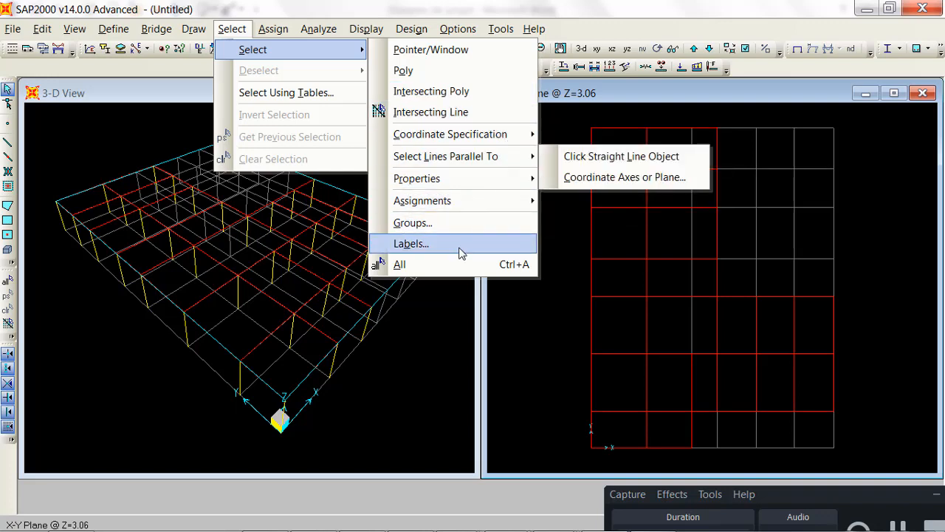
mouse_move(496, 179)
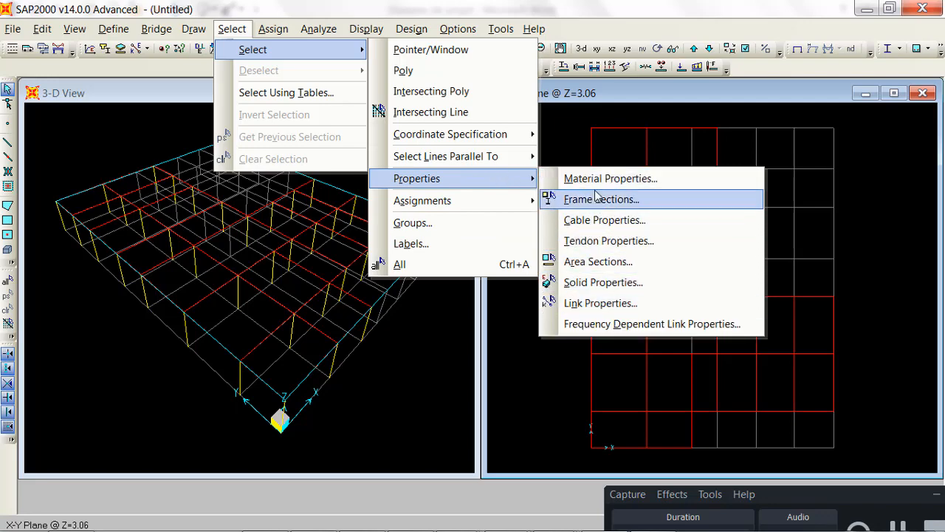
left_click(598, 261)
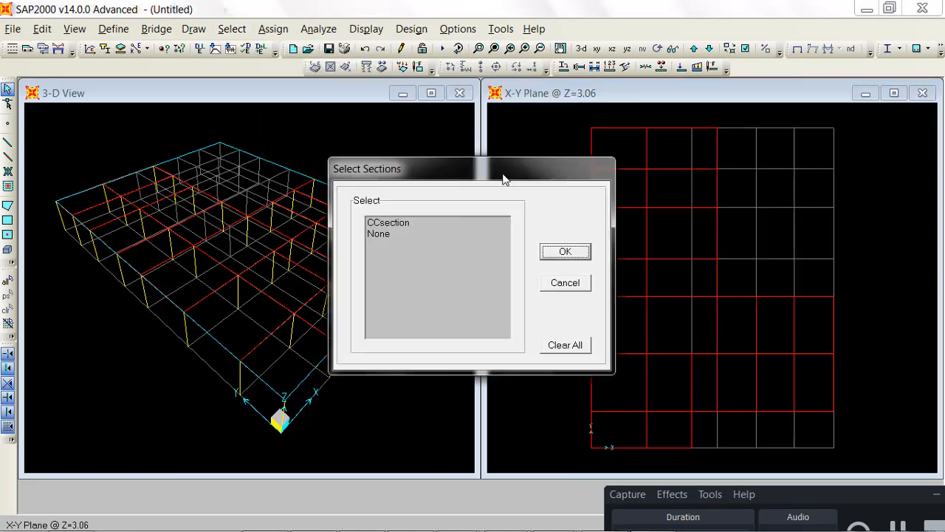
left_click(402, 224)
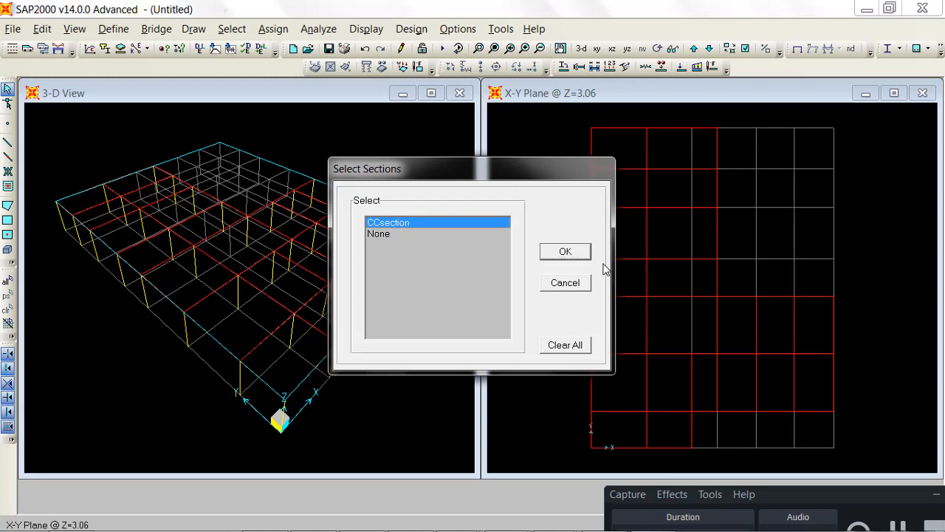
left_click(565, 252)
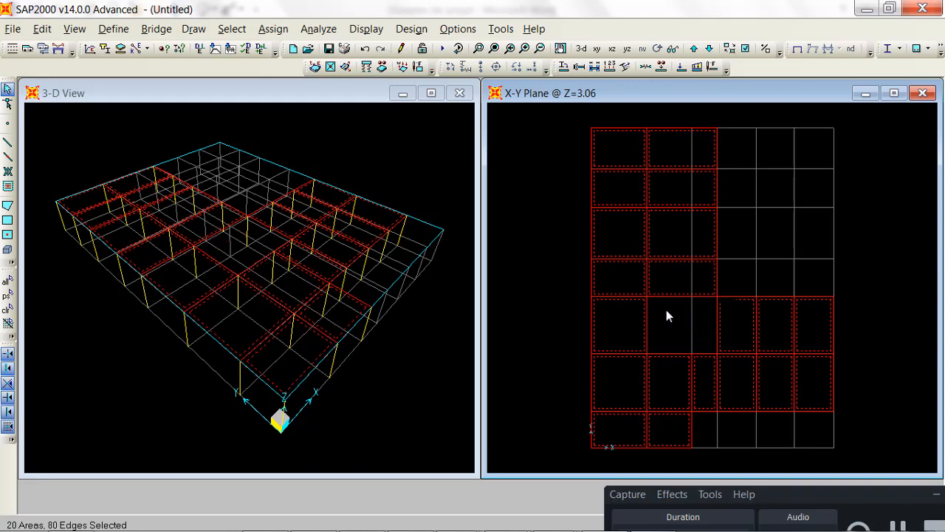
Step: Pick the joint and beam bordering the panel without a slab in the X-Y plane, and clear the whole selection
left_click(668, 286)
left_click(698, 381)
left_click(654, 300)
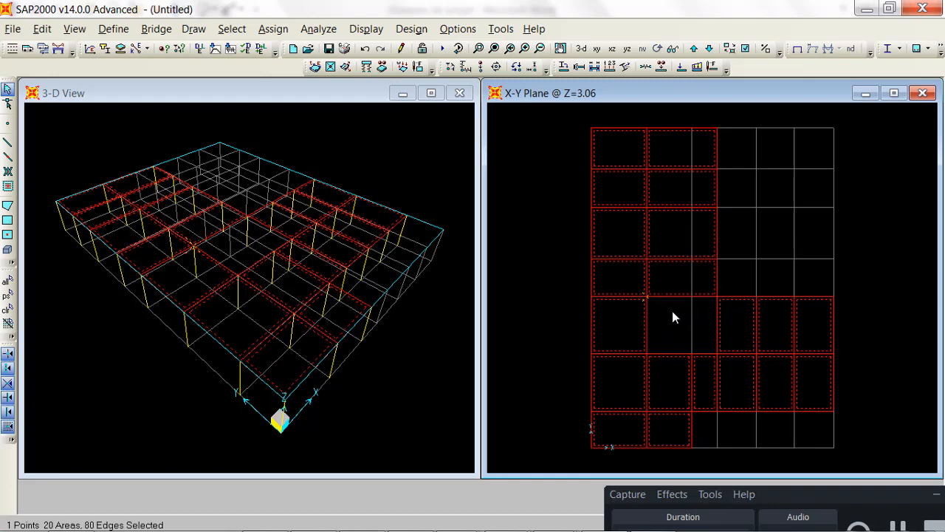
left_click(645, 299)
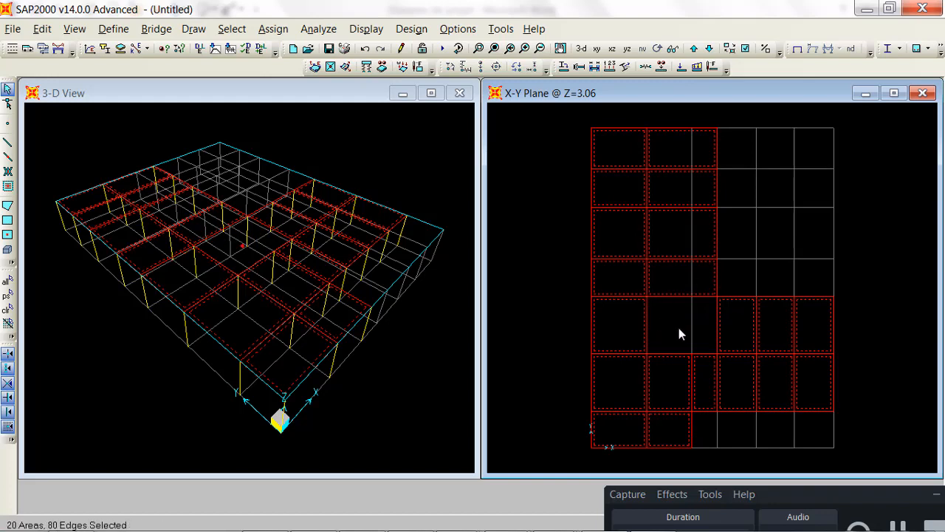
left_click(713, 337)
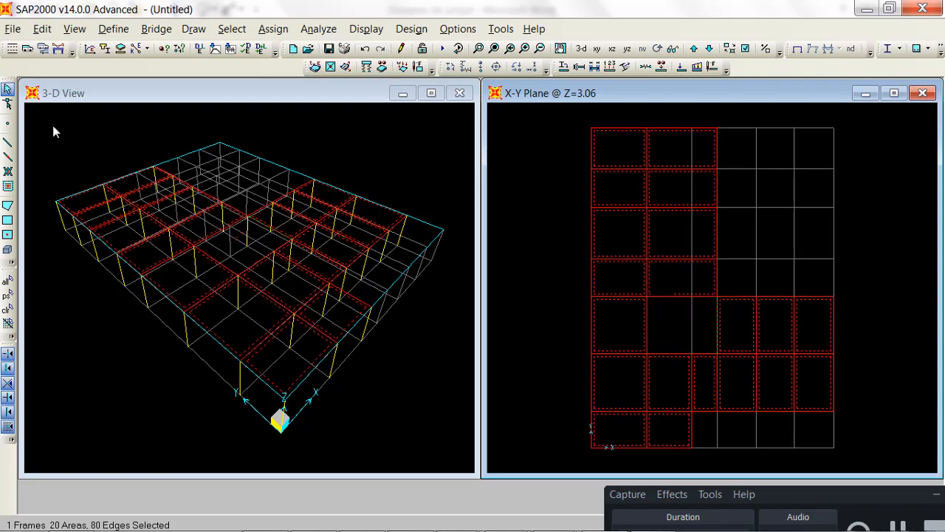
key("Delete")
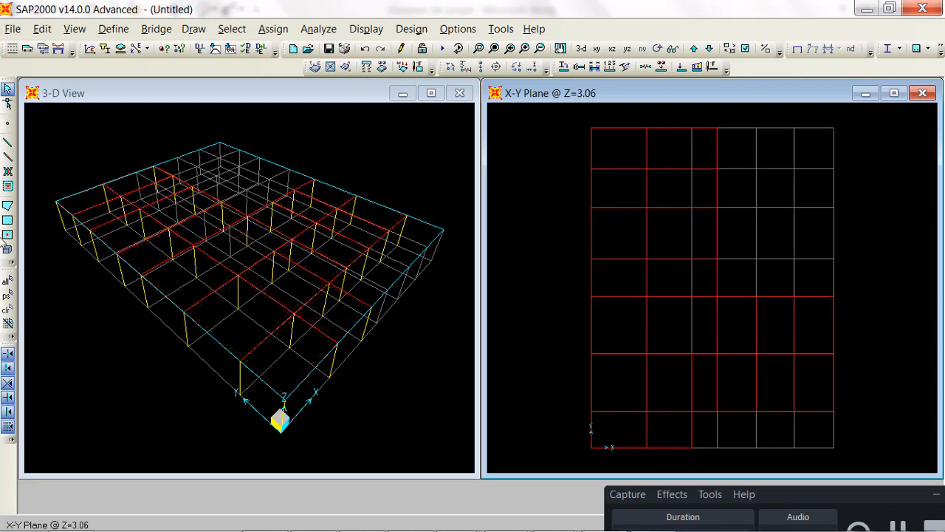
Step: Draw a rectangular CCsection area over the empty panel between the second and fourth X gridlines and the third and fourth Y gridlines
left_click(7, 206)
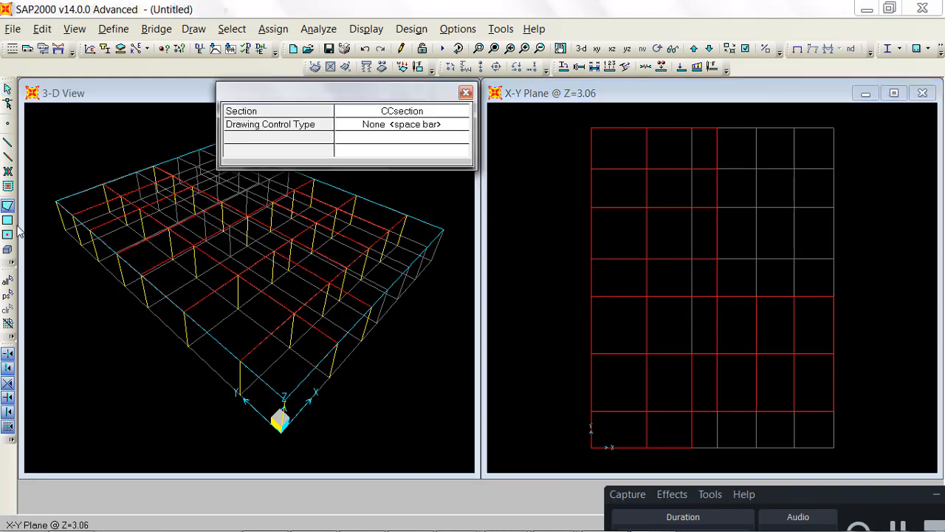
left_click(7, 220)
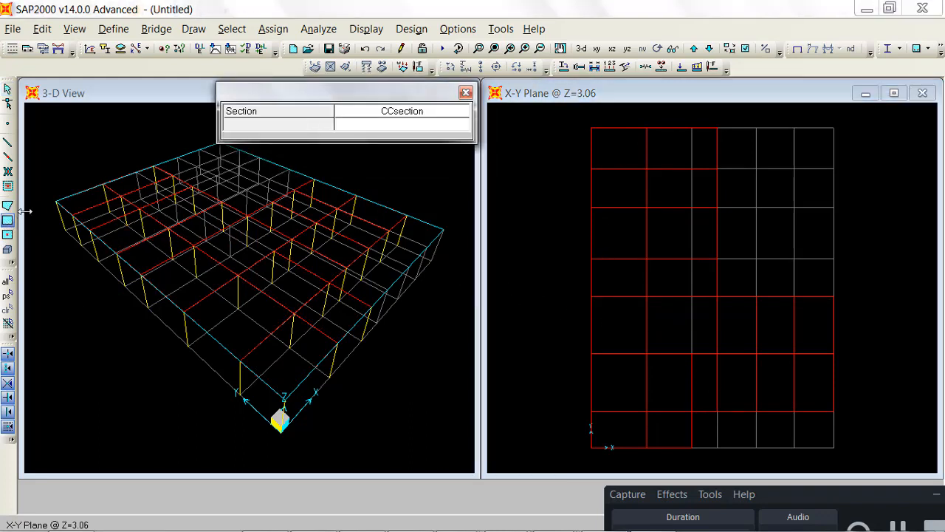
left_click(648, 297)
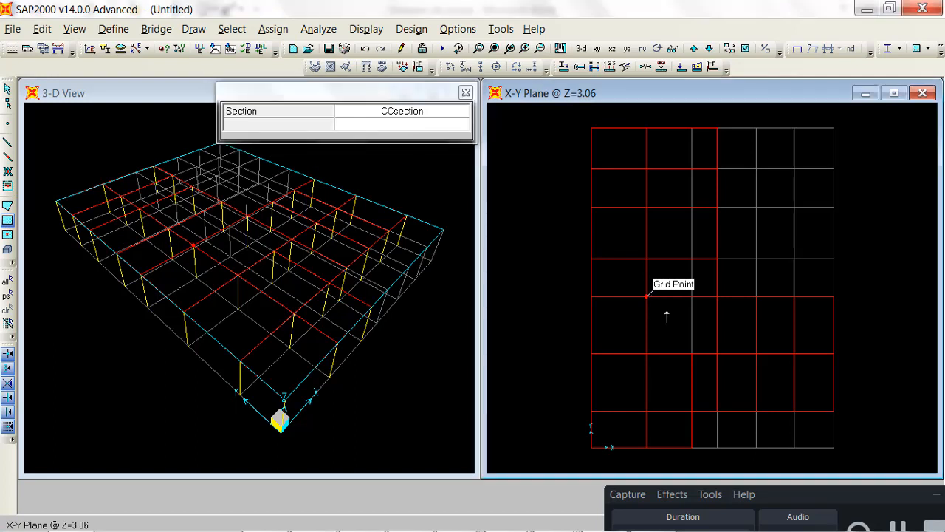
left_click(717, 352)
key("Escape")
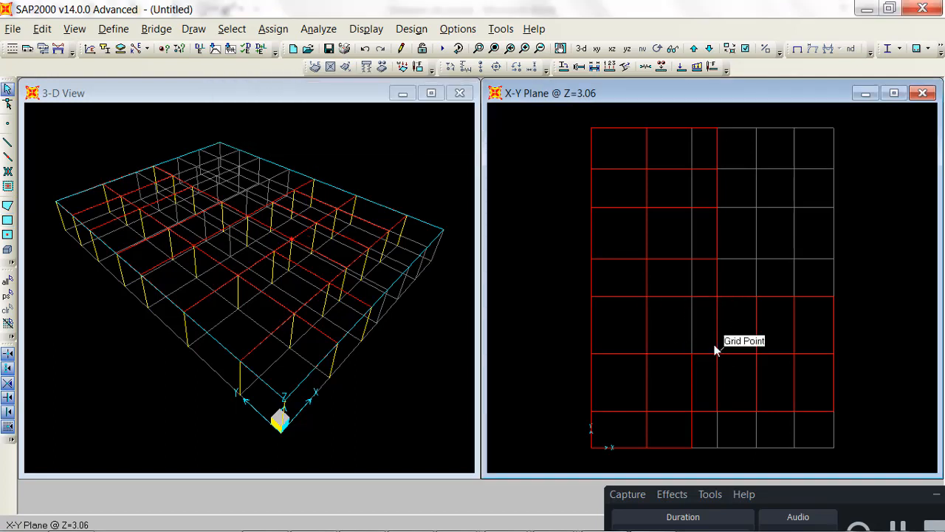
Step: Select all areas assigned the CCsection property, including the newly drawn panel
left_click(231, 29)
mouse_move(291, 50)
mouse_move(461, 193)
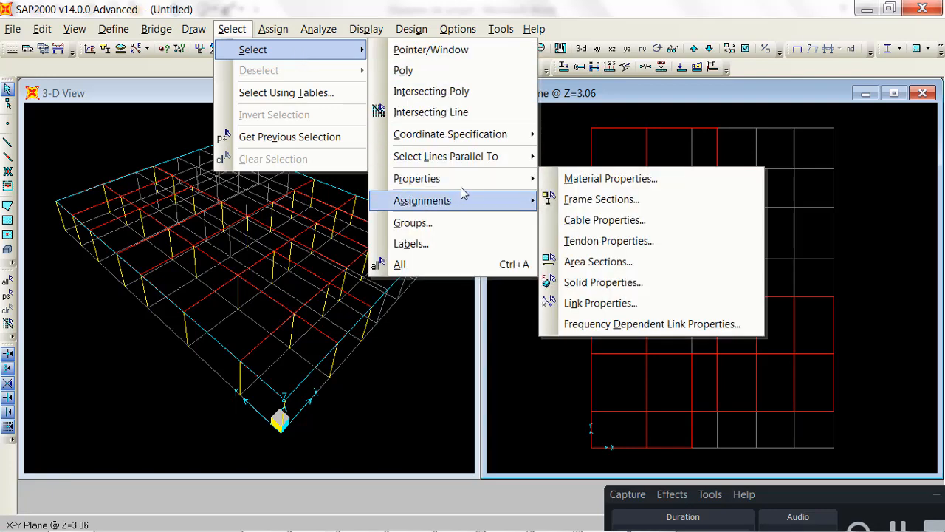
left_click(650, 262)
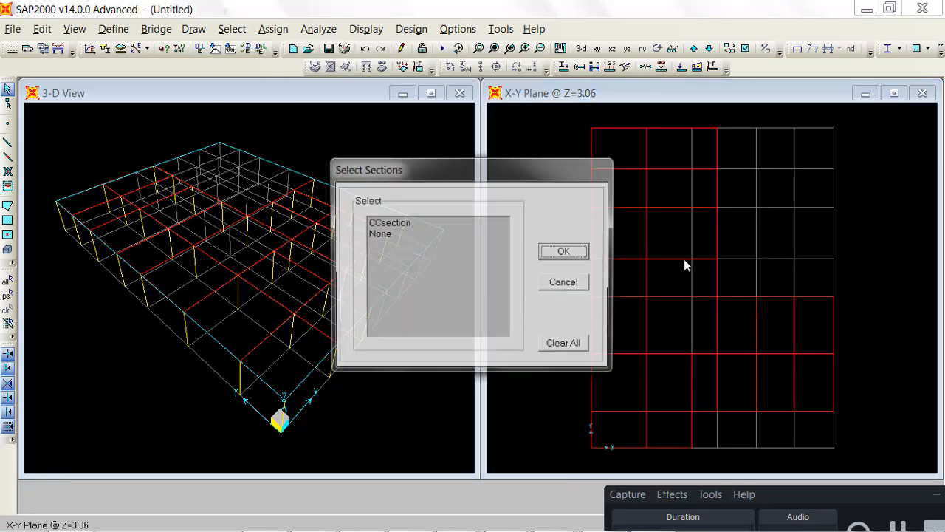
left_click(390, 222)
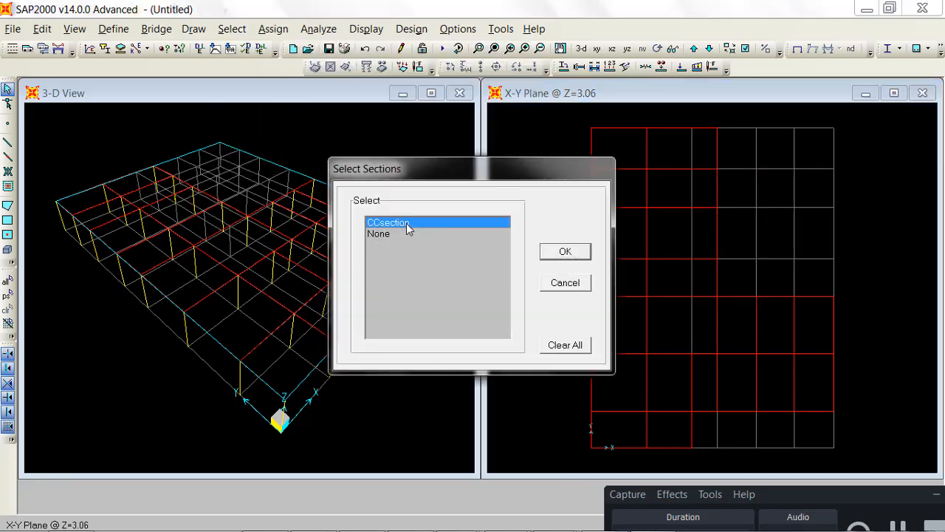
left_click(565, 251)
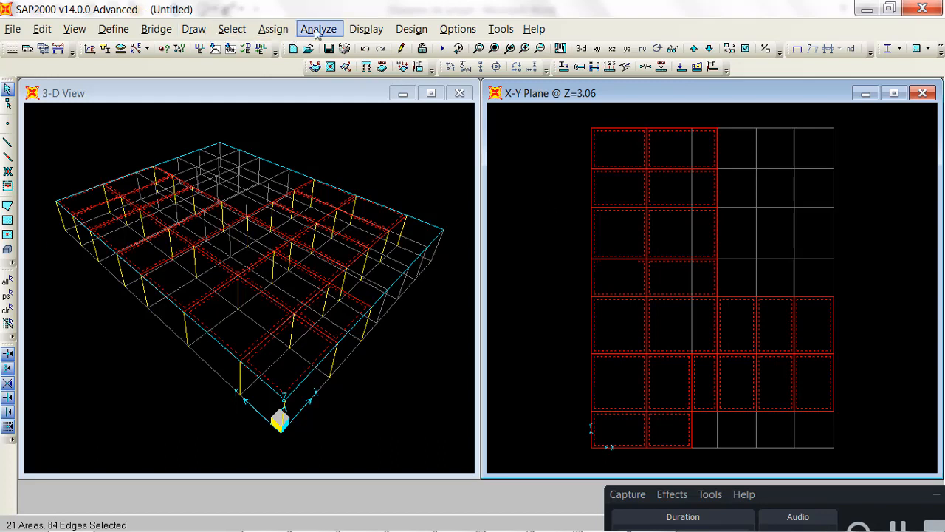
Step: Assign the selected slabs a one-way uniform-to-frame gravity load of 5.01 in pattern G (KN, m, C), replacing existing loads
left_click(269, 30)
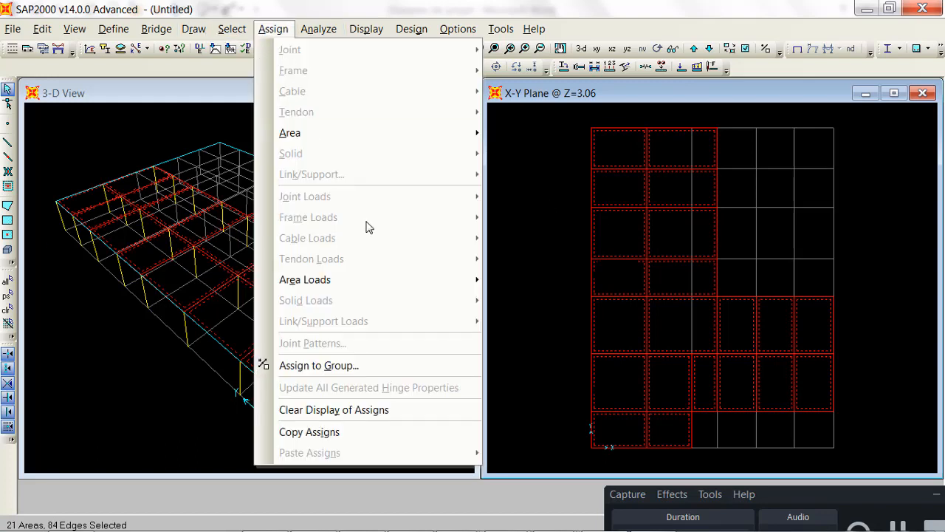
mouse_move(385, 285)
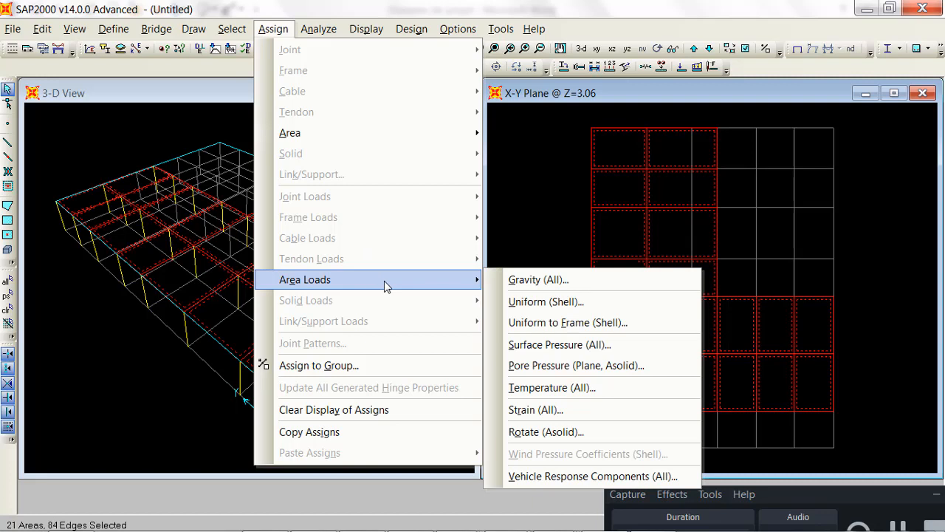
left_click(568, 323)
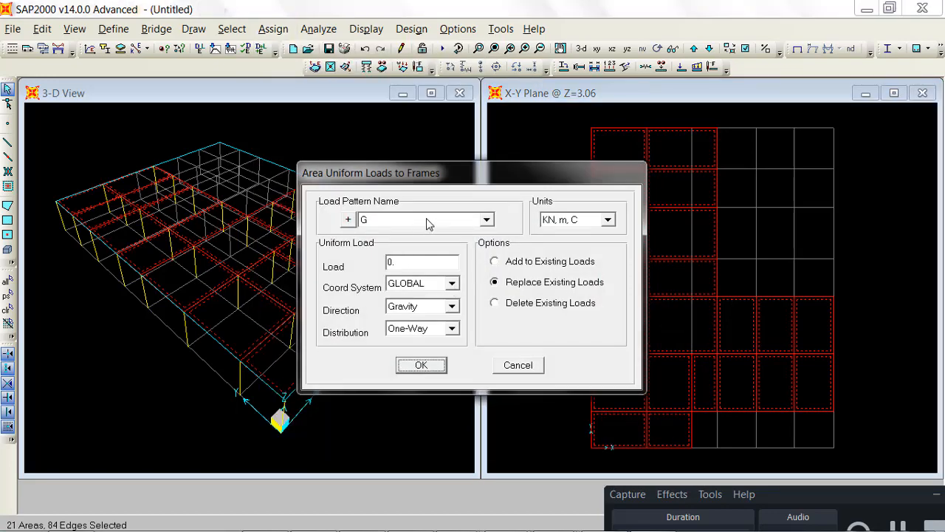
left_click(424, 266)
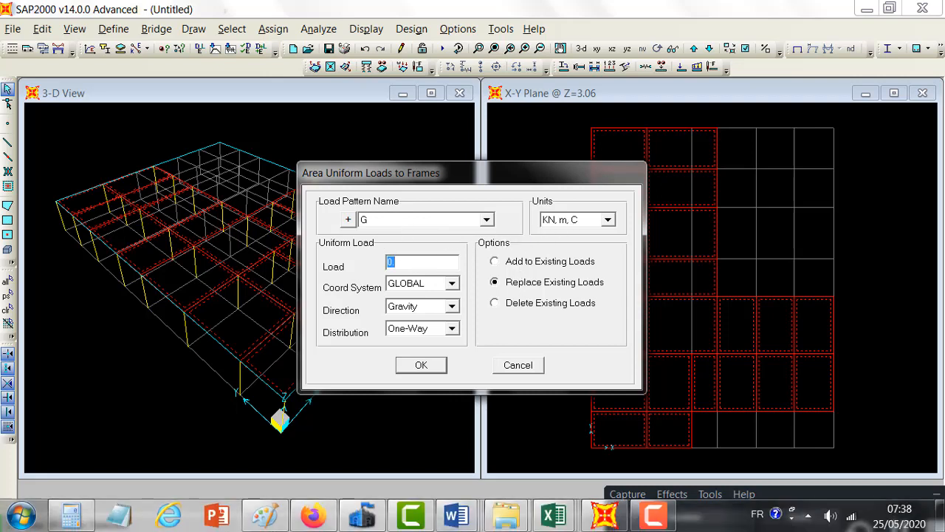
mouse_move(473, 517)
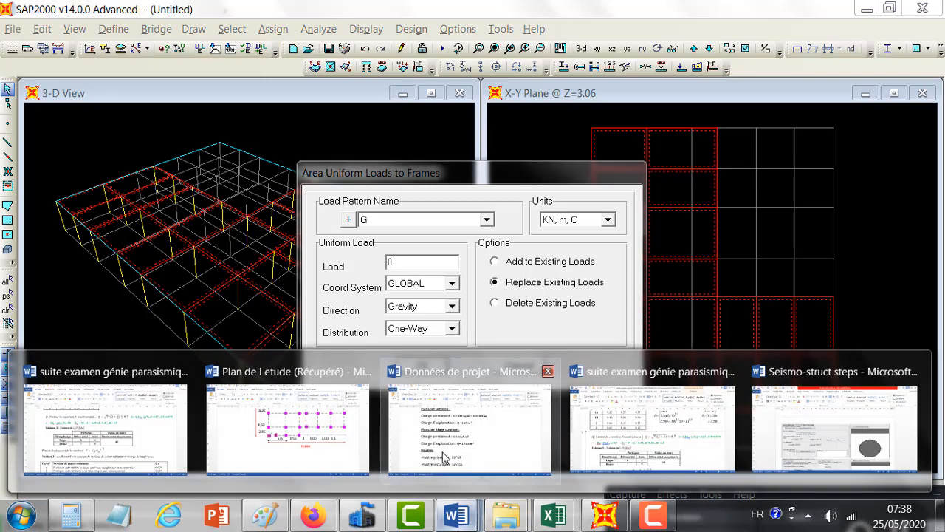
mouse_move(447, 458)
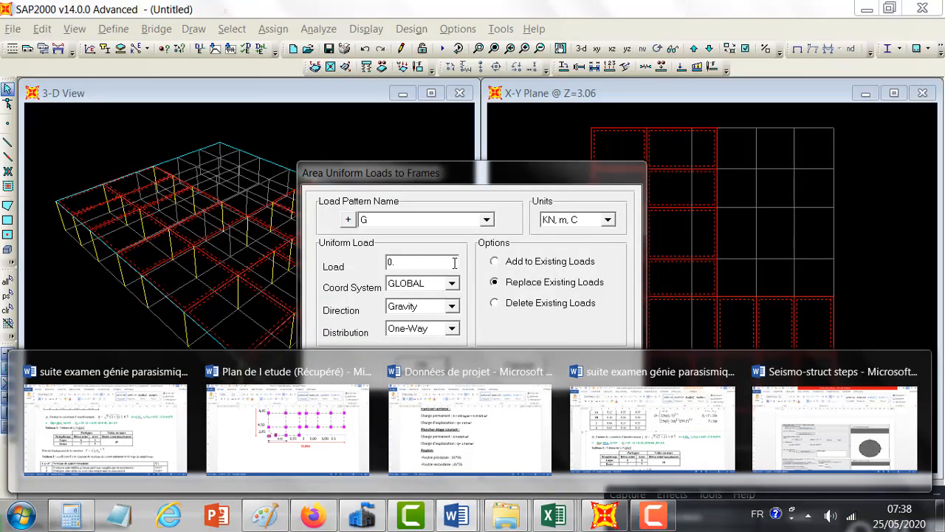
type("5.01")
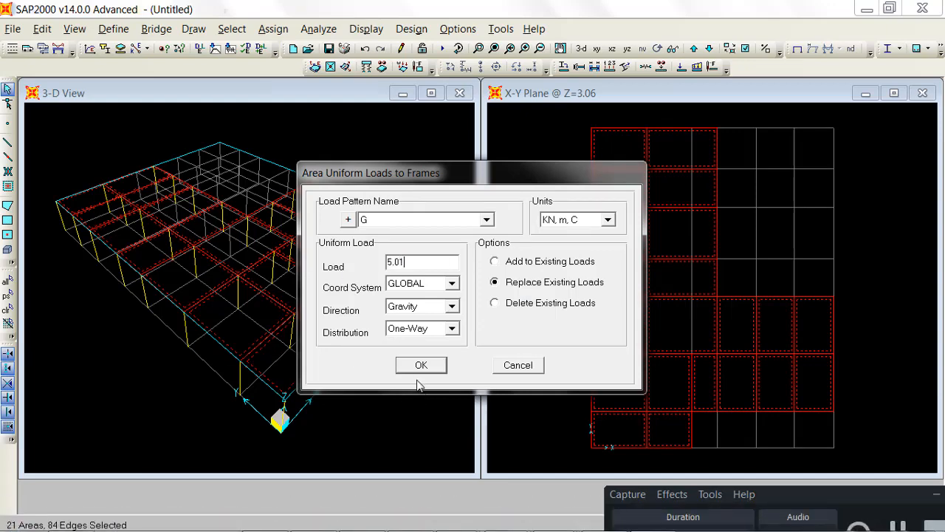
left_click(421, 365)
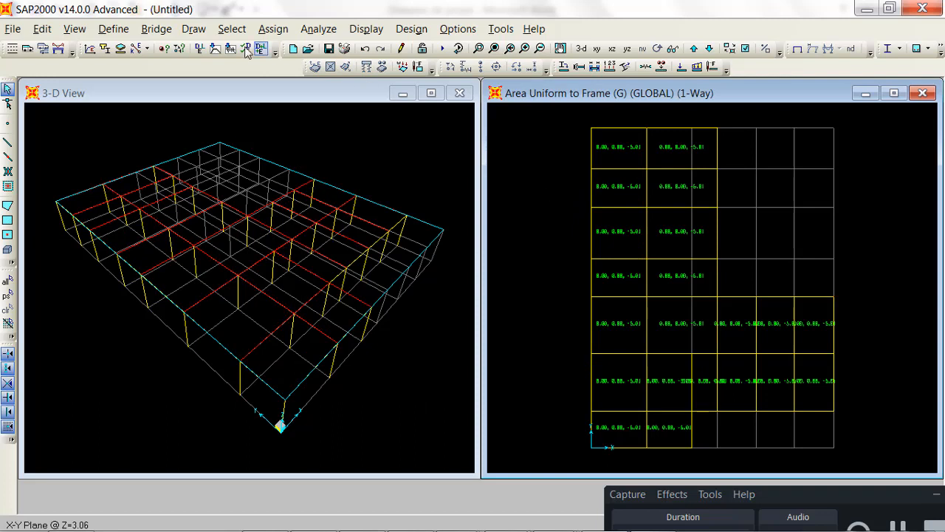
Step: Reselect all areas that have the CCsection property for the Q load pattern
left_click(231, 29)
mouse_move(282, 50)
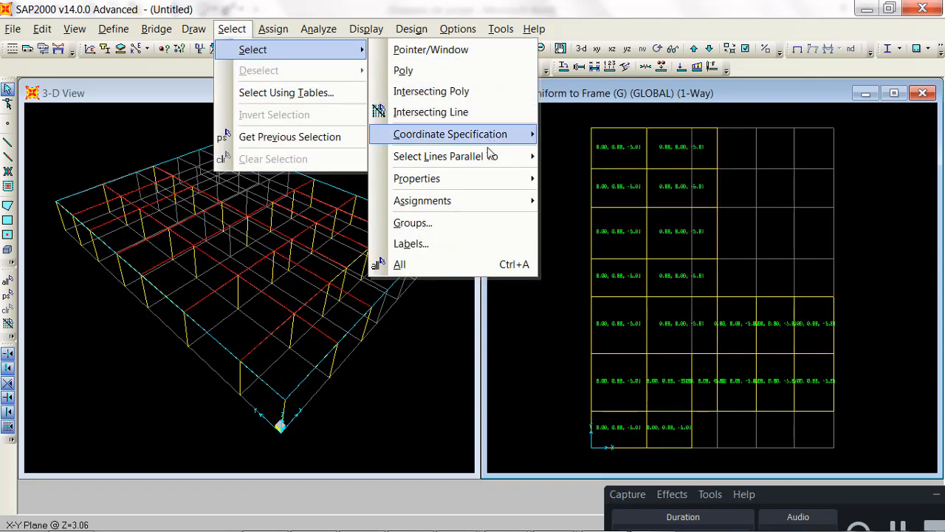
mouse_move(497, 181)
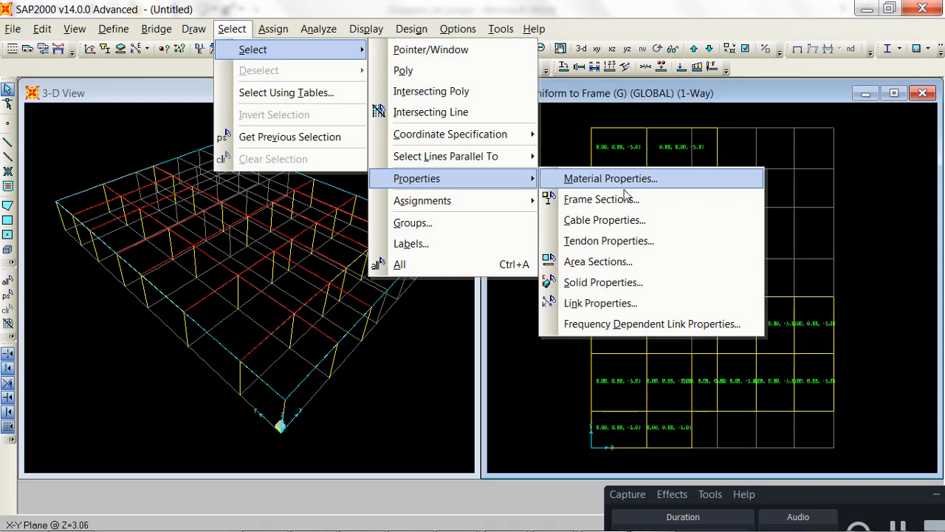
left_click(612, 261)
left_click(413, 223)
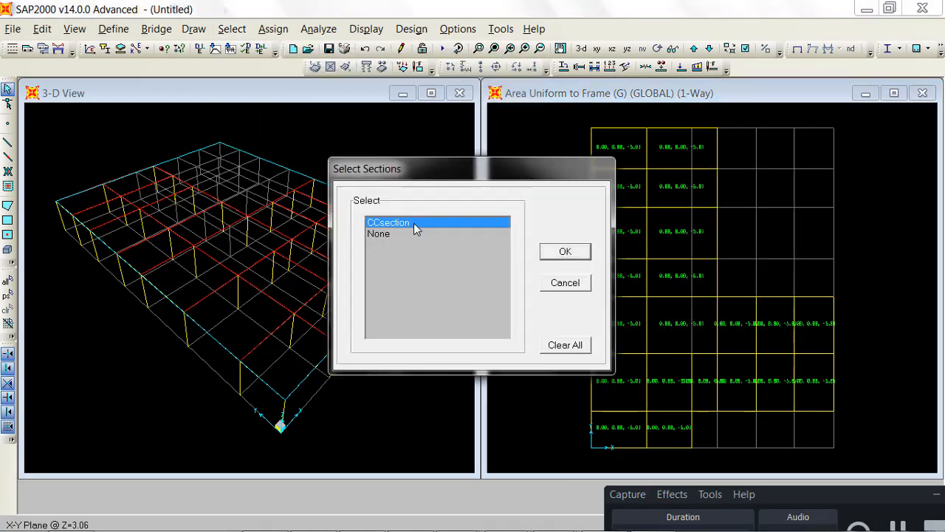
left_click(565, 252)
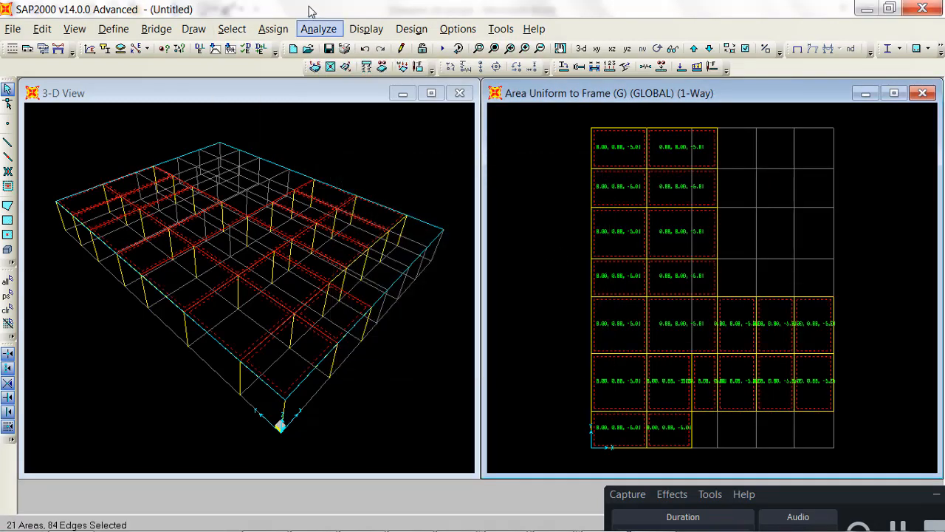
Step: Assign the selected slabs a one-way uniform-to-frame gravity load of 1.5 in pattern Q (KN, m, C), replacing existing loads
left_click(273, 29)
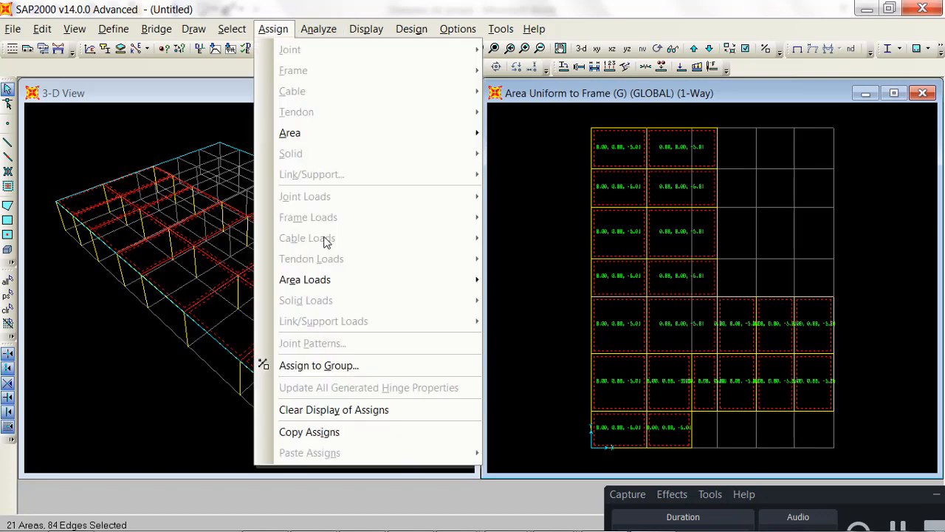
mouse_move(344, 280)
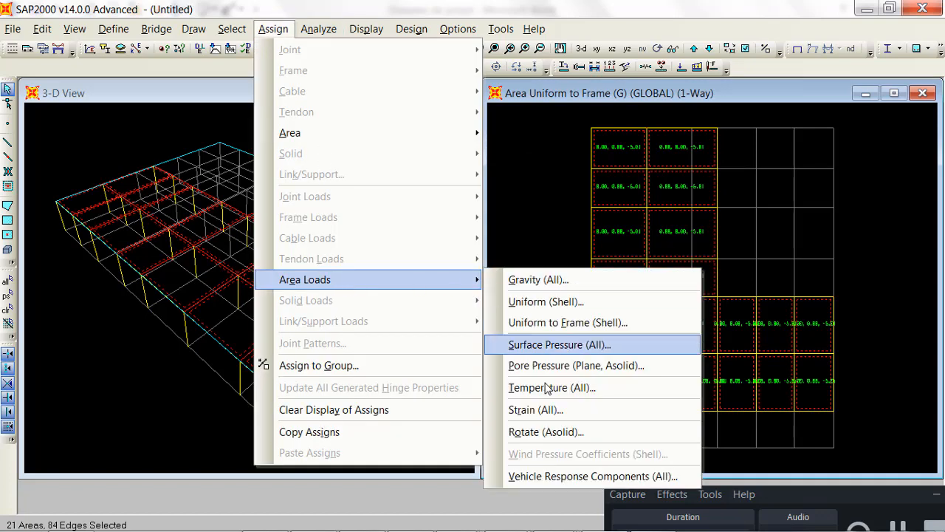
left_click(567, 323)
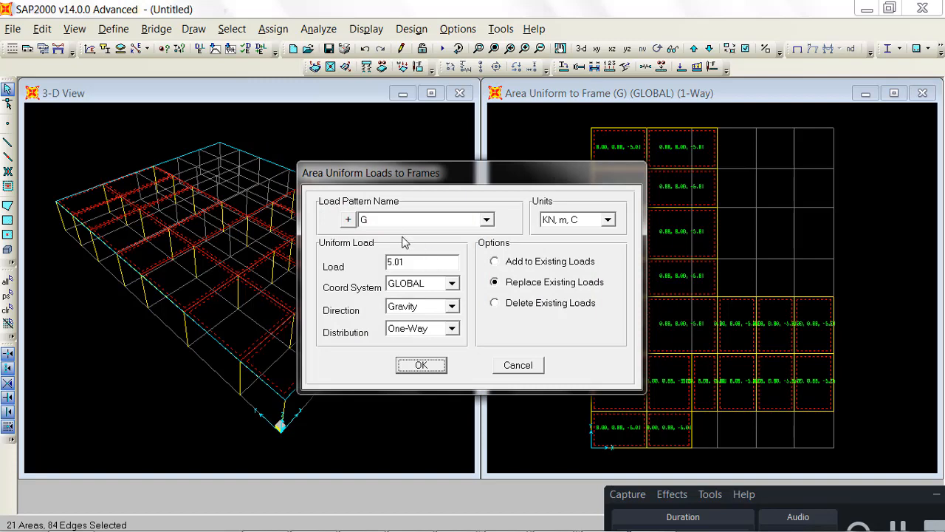
left_click_drag(426, 263, 385, 262)
left_click(393, 222)
left_click(396, 244)
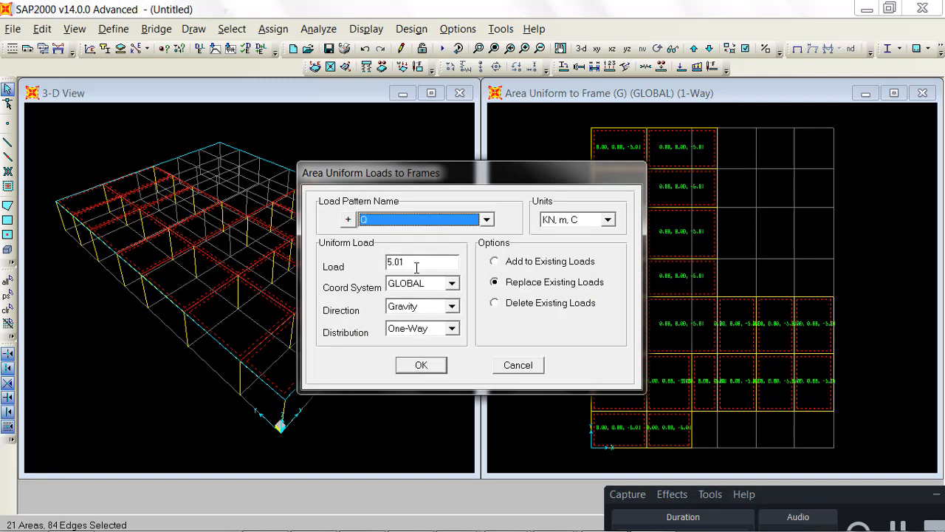
key("Tab")
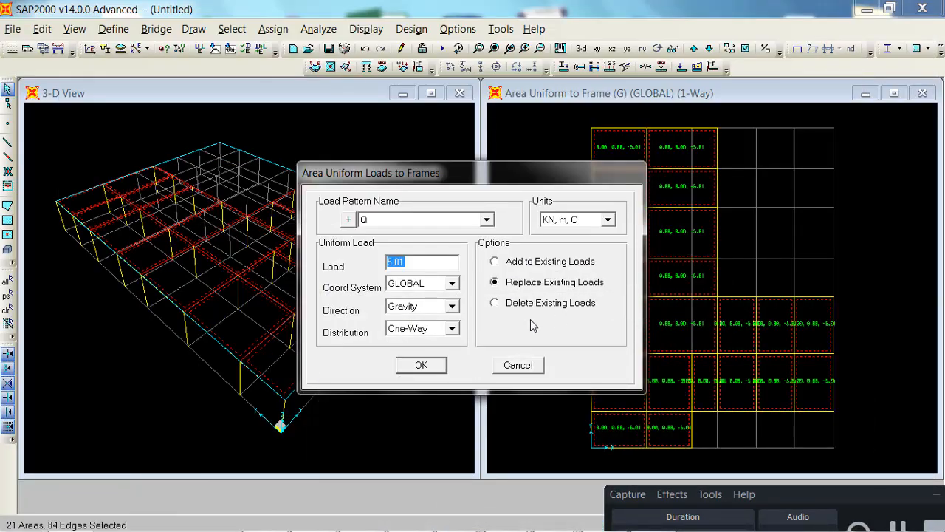
type("1.5")
left_click(421, 366)
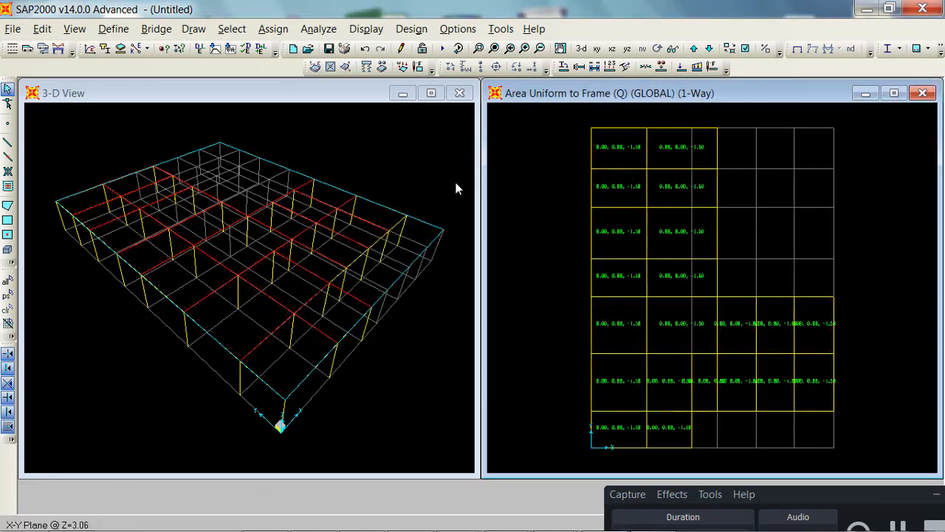
Step: Return the X-Y plane view to the undeformed shape and make the 3-D view active
left_click(384, 198)
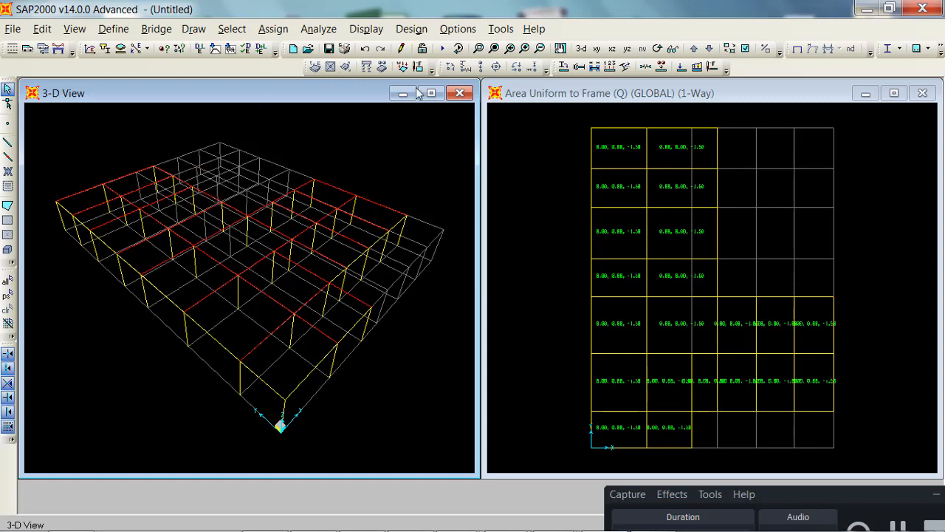
left_click(567, 146)
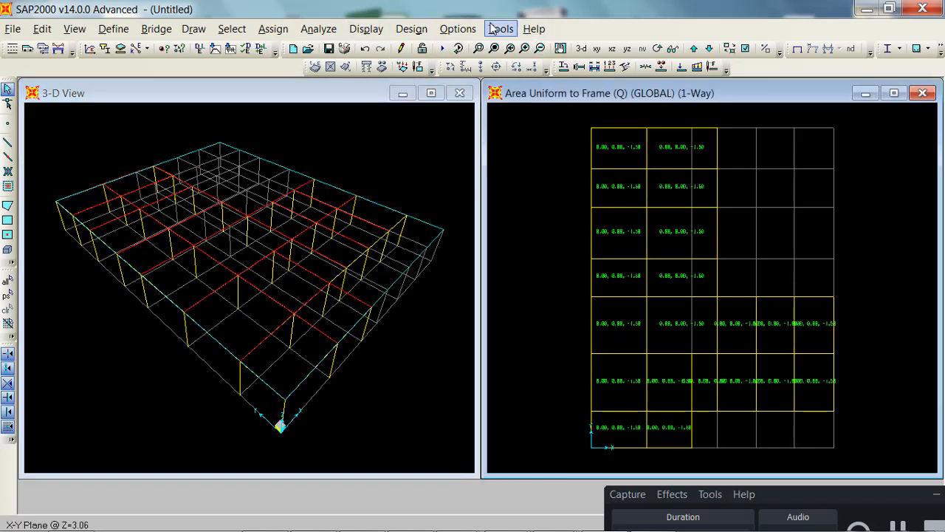
left_click(367, 29)
left_click(414, 47)
left_click(369, 141)
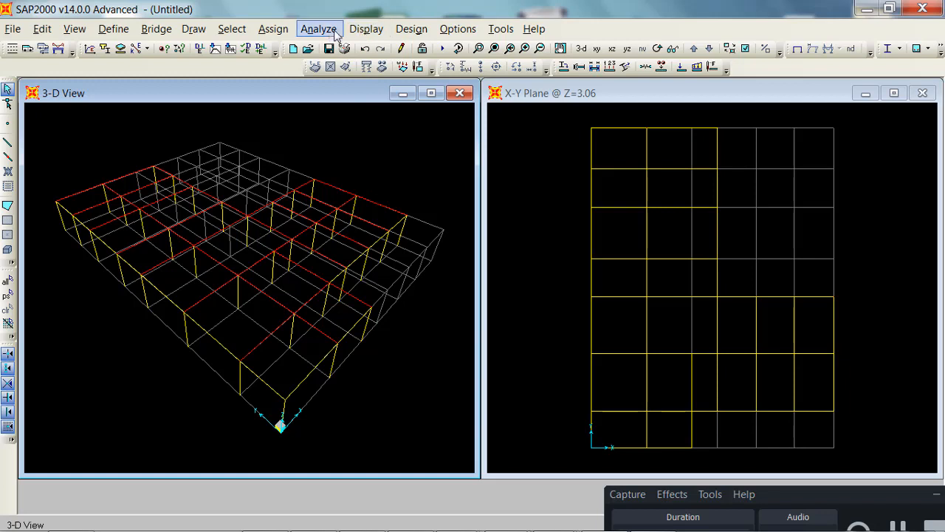
left_click(366, 29)
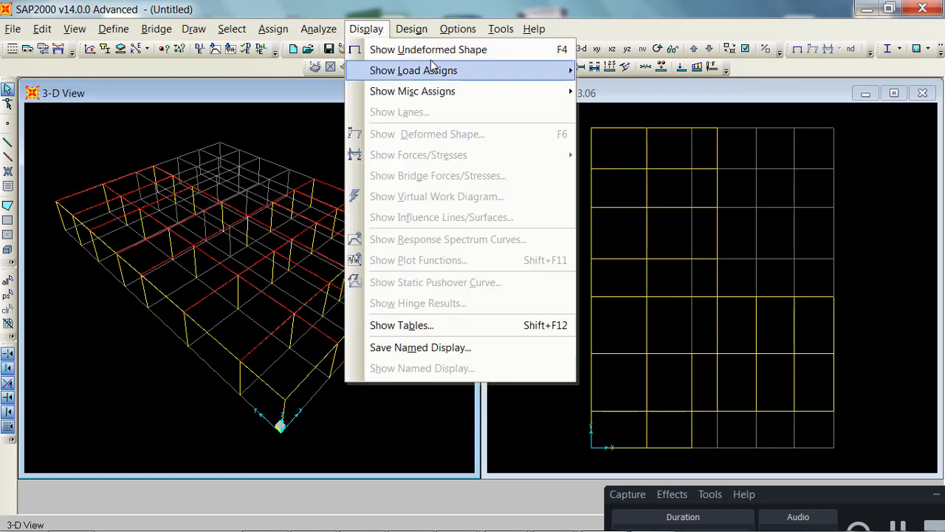
left_click(299, 124)
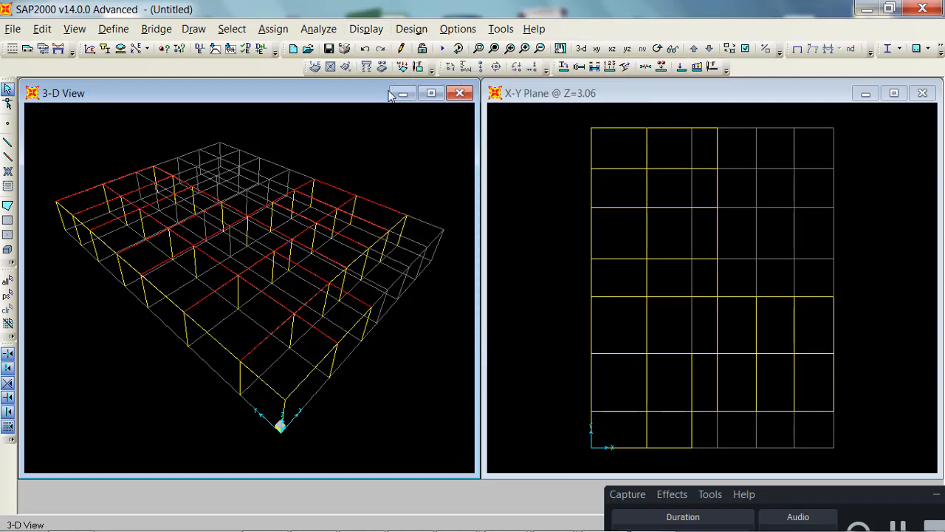
left_click(366, 28)
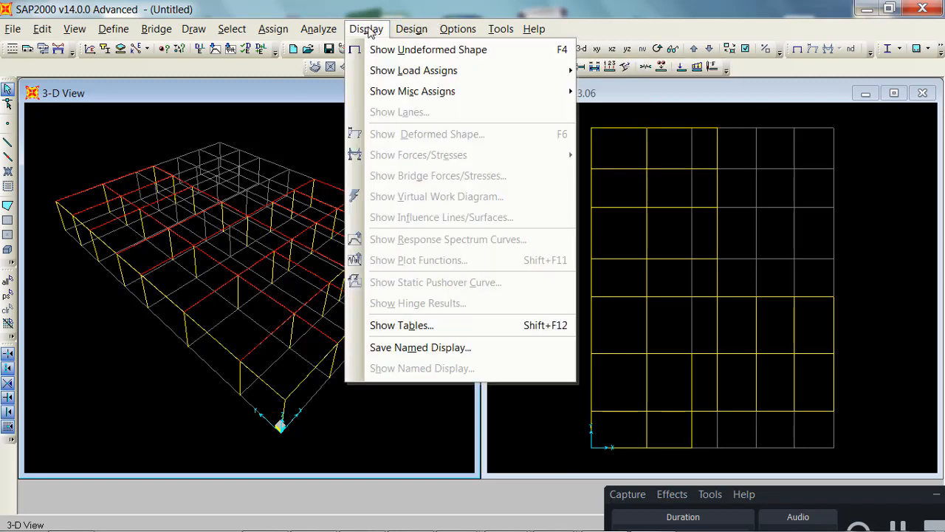
mouse_move(411, 74)
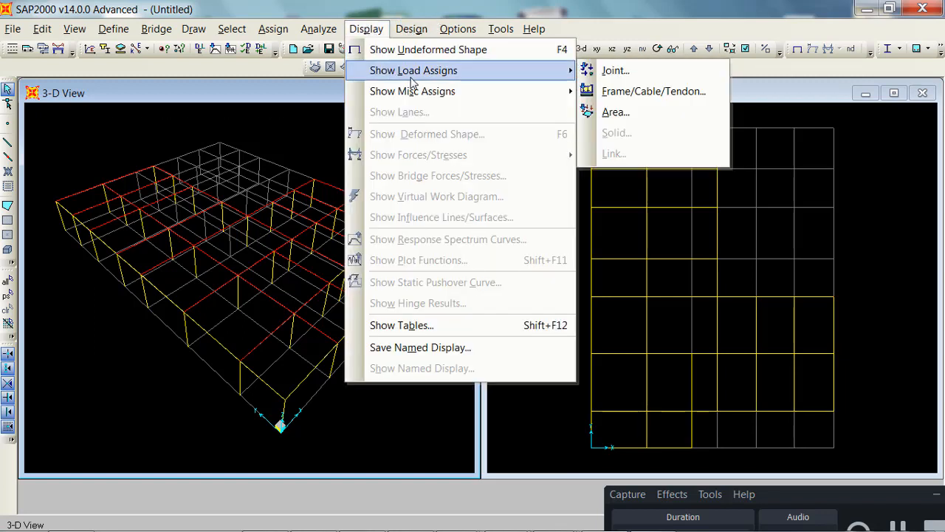
left_click(653, 92)
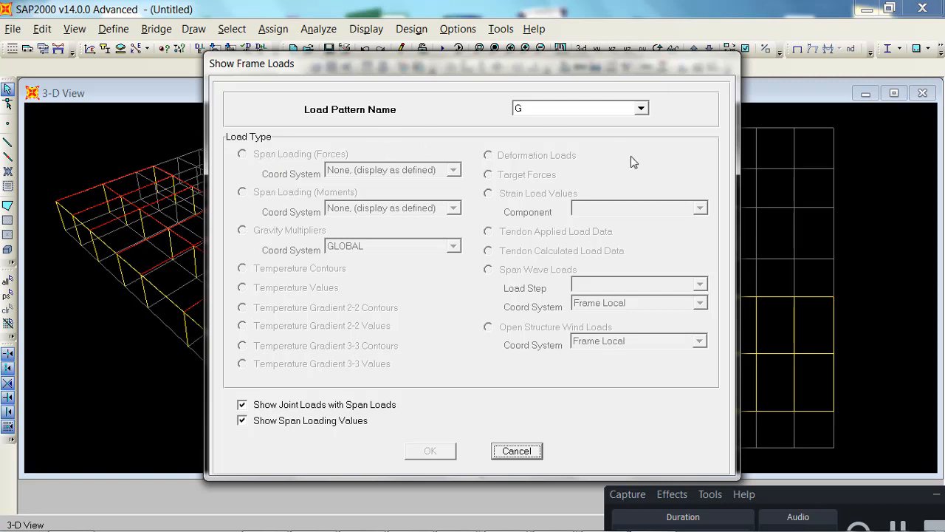
left_click(571, 117)
left_click(573, 118)
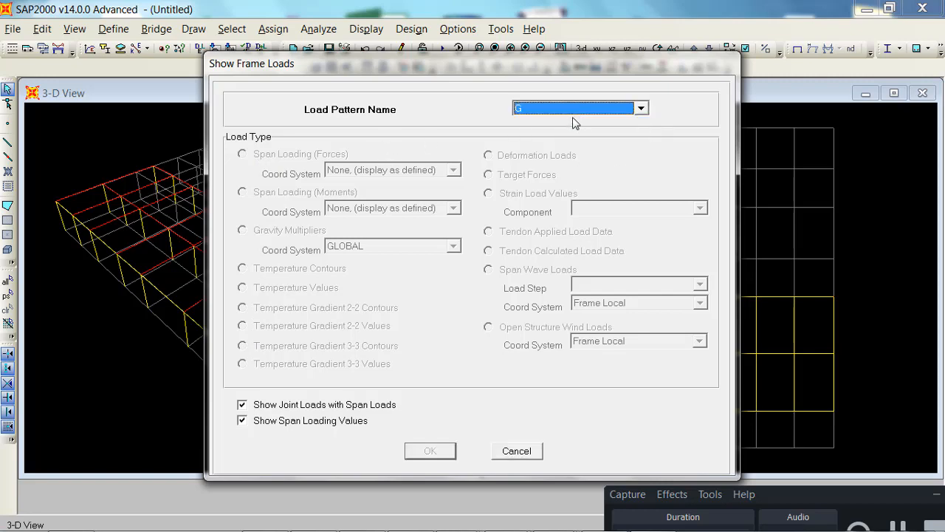
left_click(517, 452)
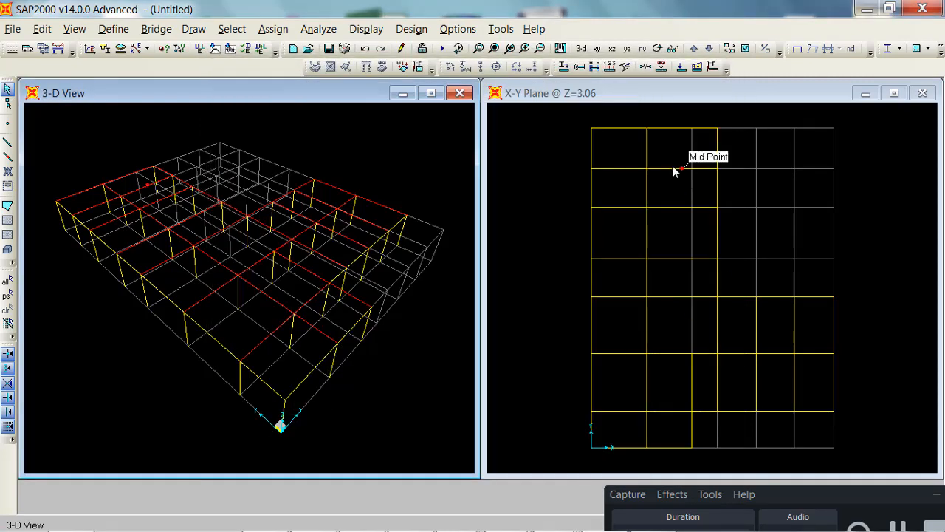
left_click(562, 192)
left_click(299, 96)
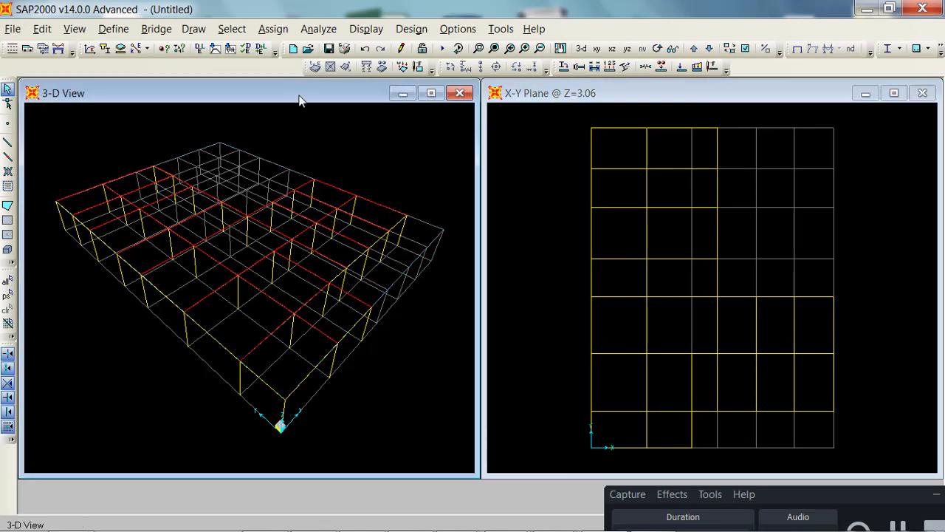
Step: Select the whole model and try to display its frame load assignments for pattern G
left_click(8, 296)
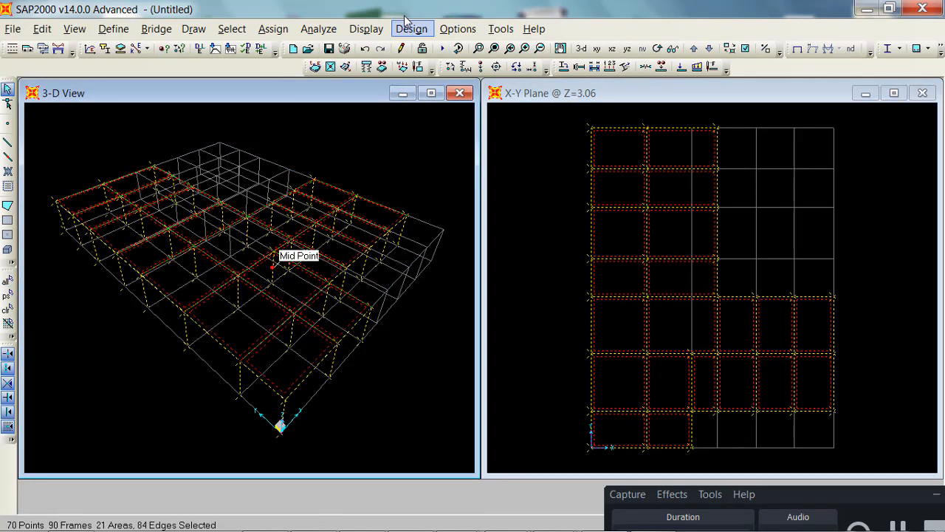
left_click(365, 30)
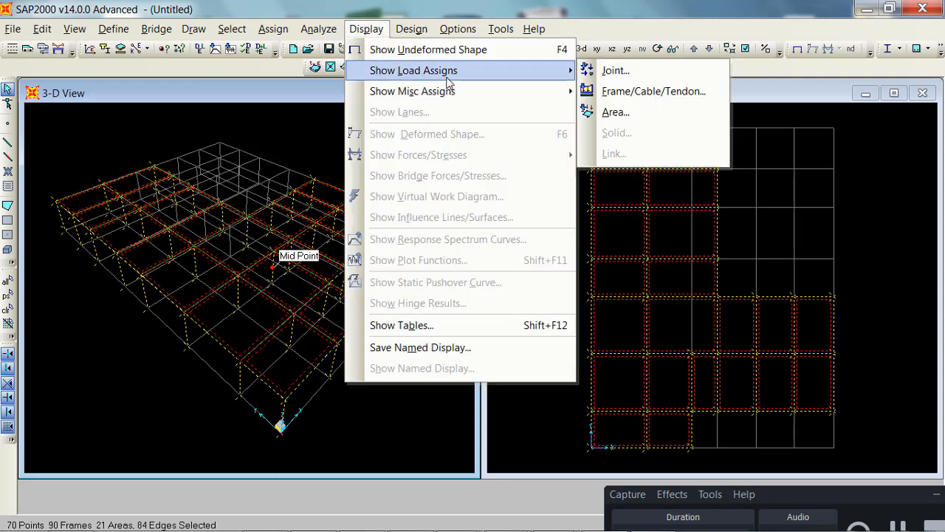
mouse_move(470, 96)
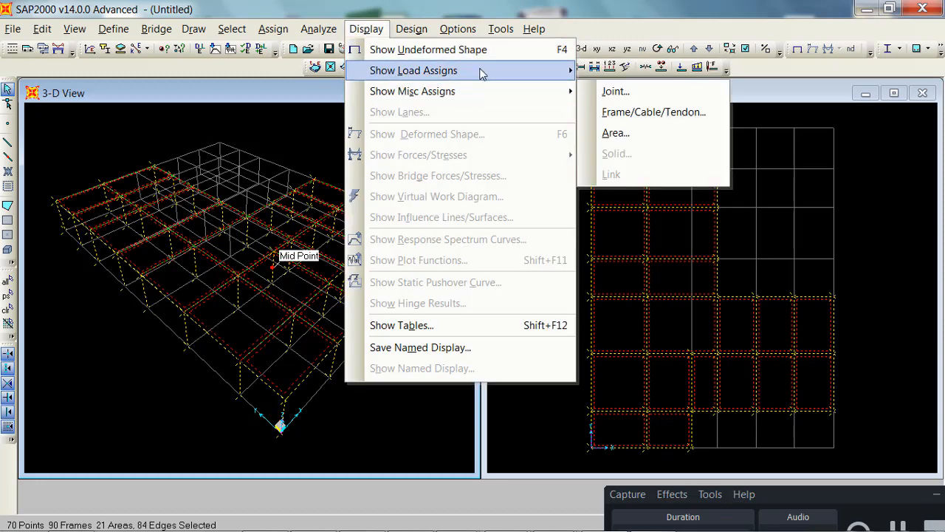
mouse_move(541, 74)
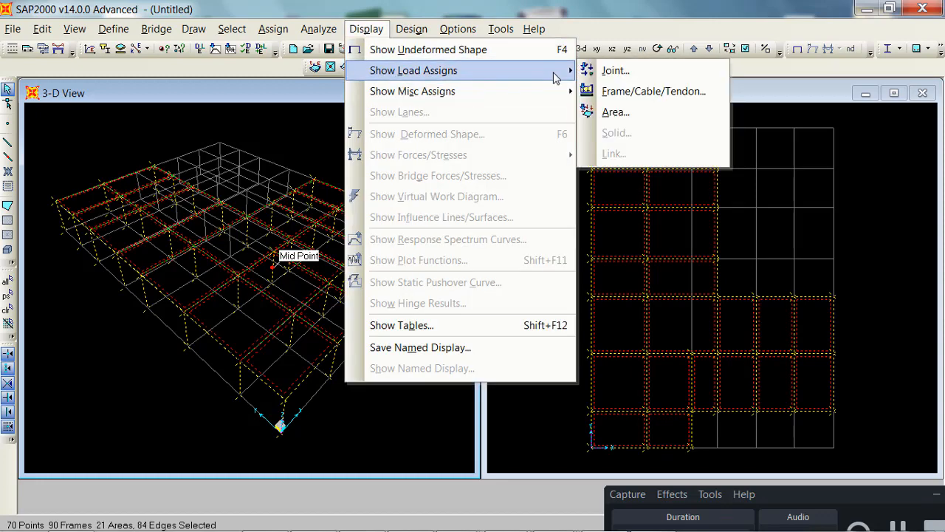
left_click(640, 91)
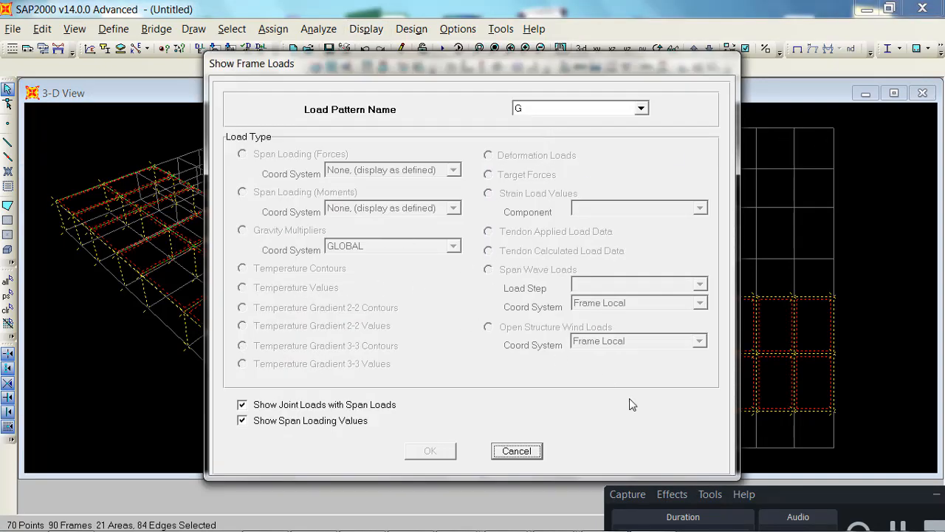
left_click(517, 451)
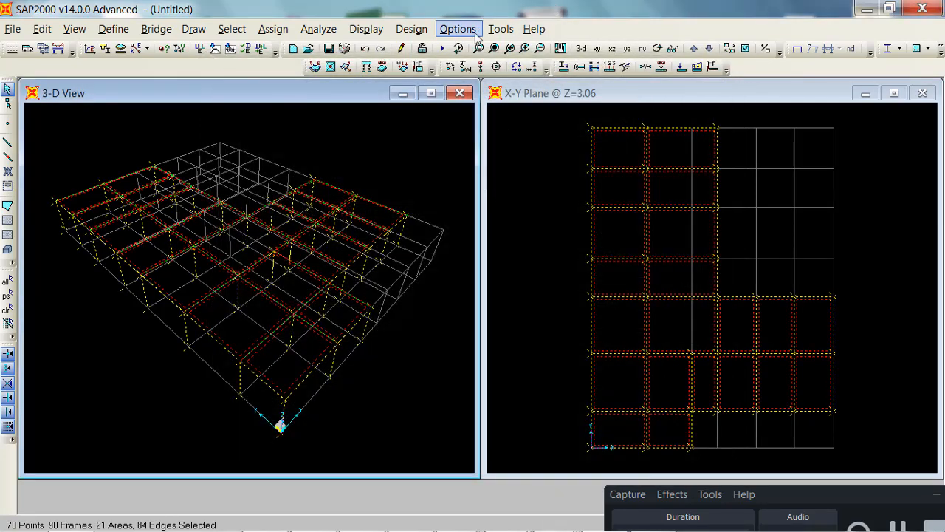
Step: Display the pattern G area loads as one-way uniform-to-frames resultants in the 3-D view and examine the values along the slab edge
left_click(366, 28)
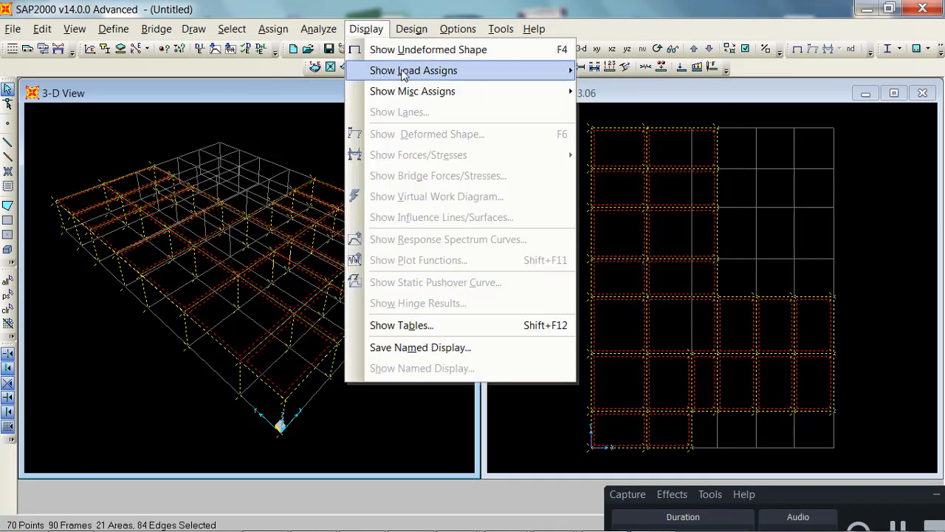
mouse_move(452, 74)
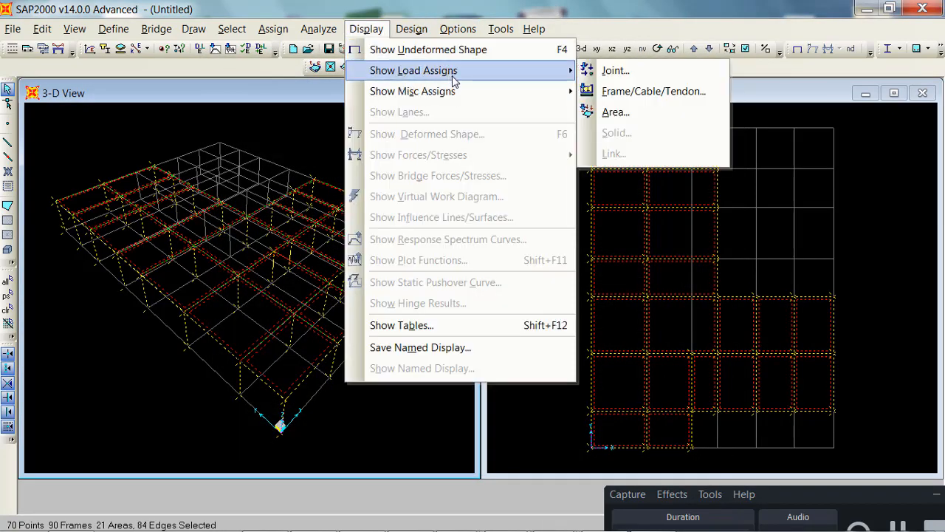
left_click(625, 118)
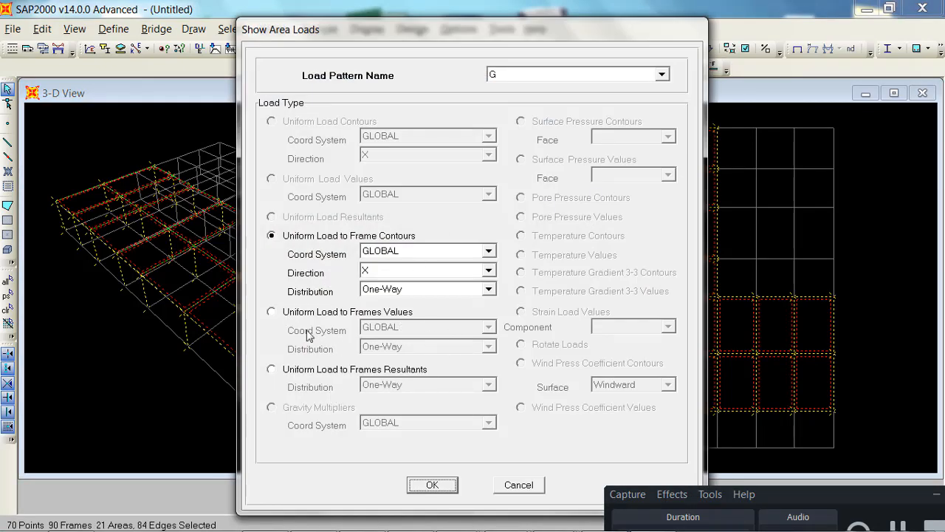
left_click(272, 370)
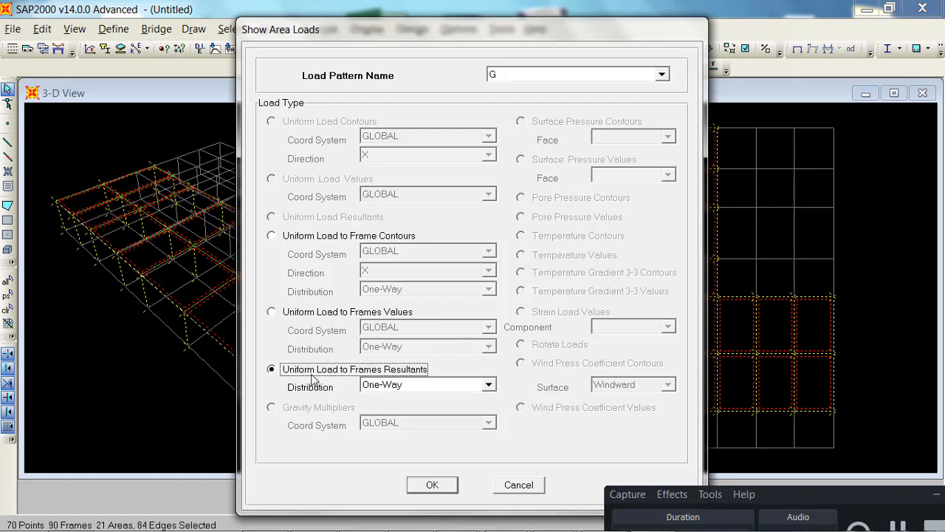
left_click(432, 485)
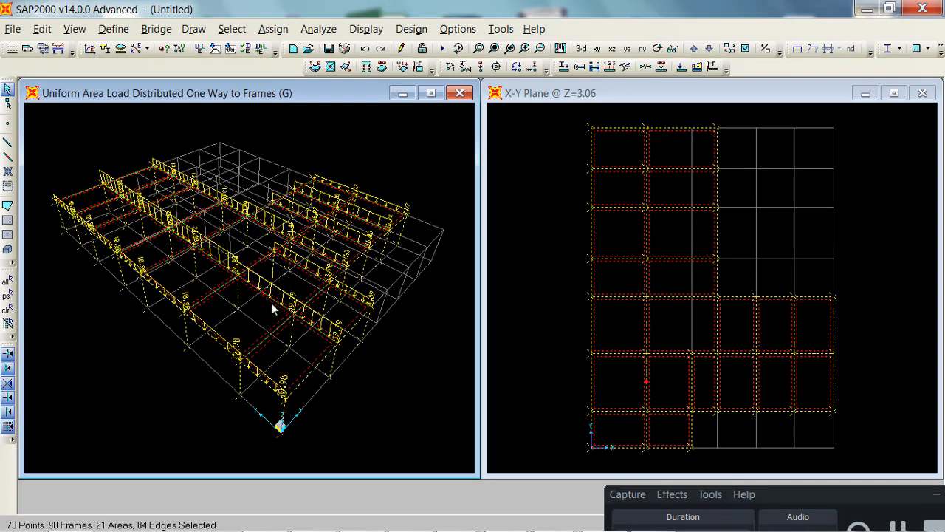
left_click(478, 48)
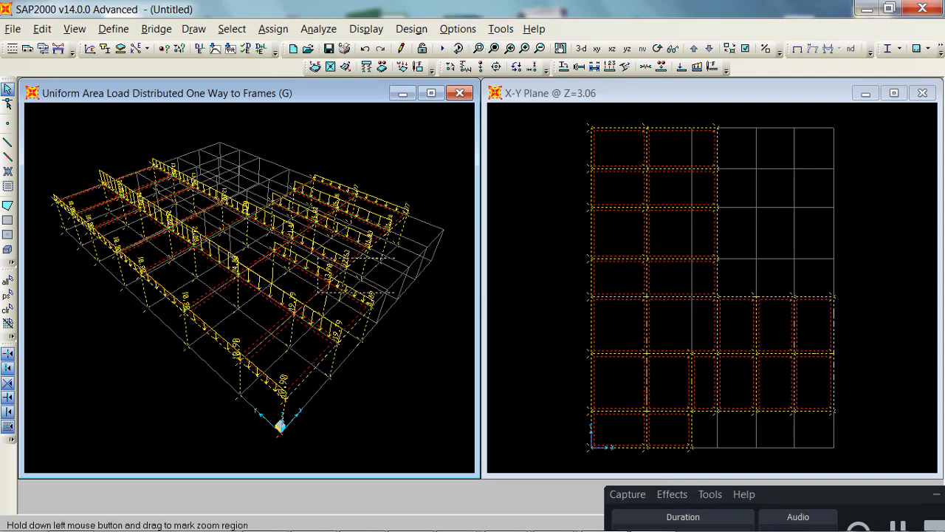
left_click_drag(317, 292, 282, 376)
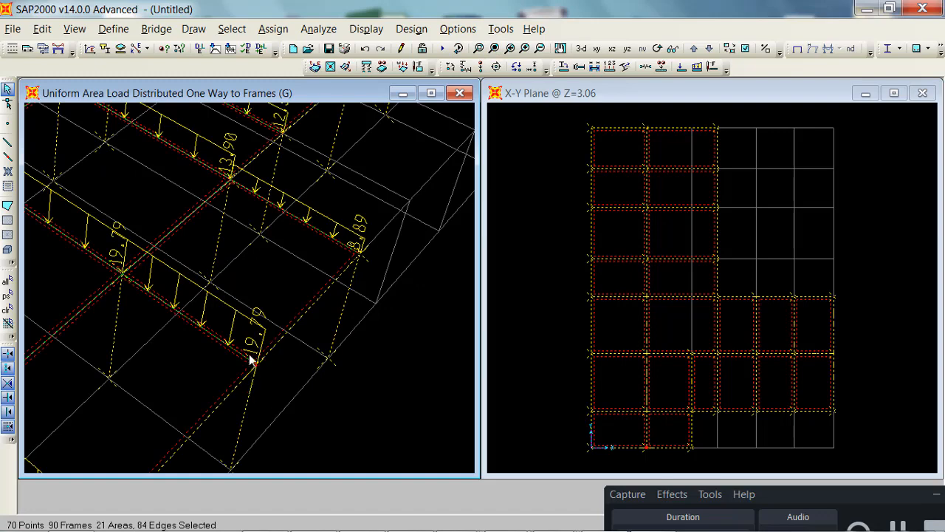
scroll(273, 252, "up", 1)
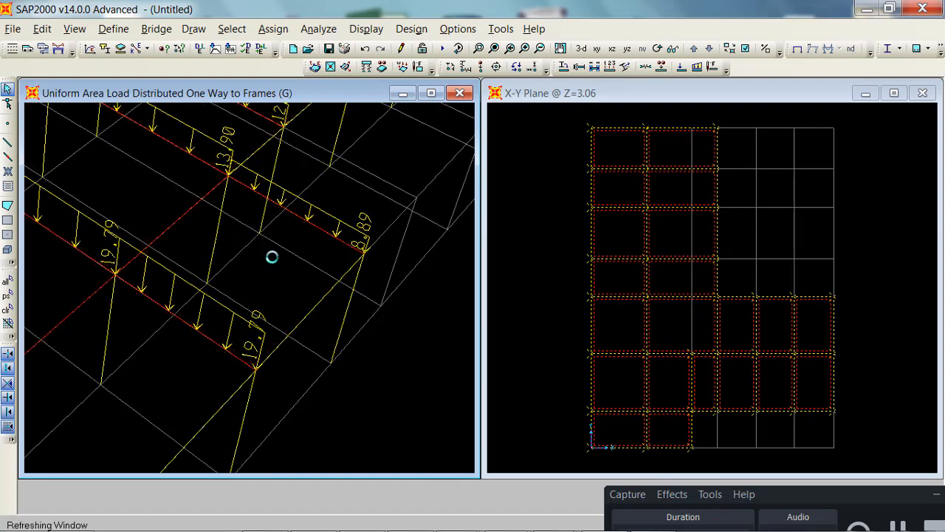
scroll(257, 245, "down", 2)
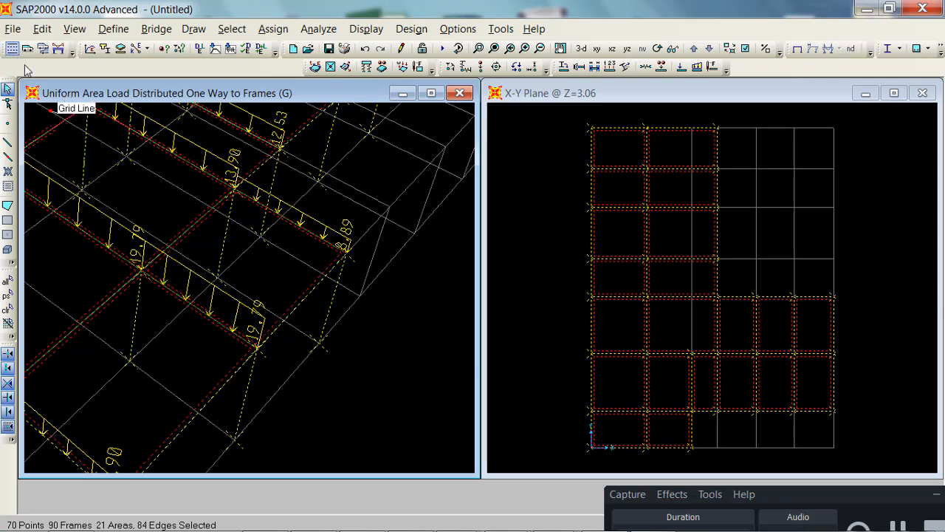
Step: Clear the selection and restore the default full 3-D view with the undeformed shape
key("ctrl+q")
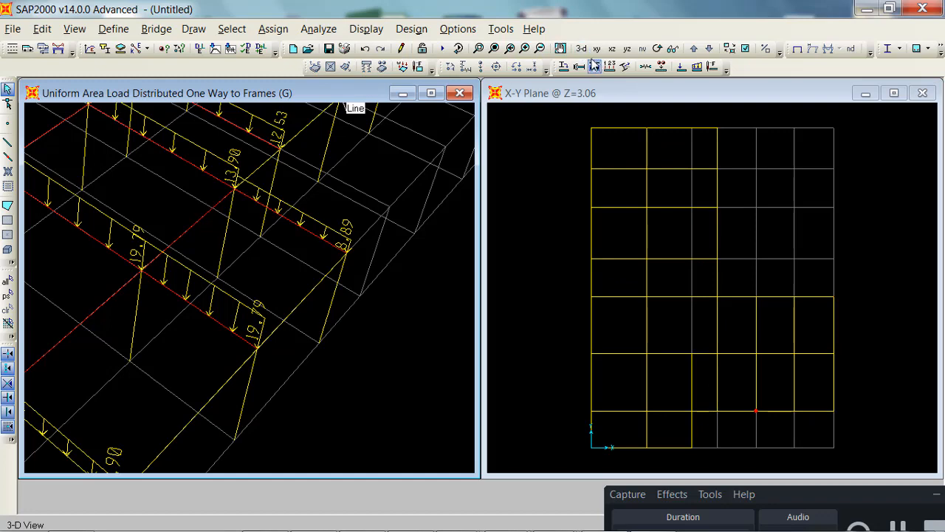
left_click(582, 48)
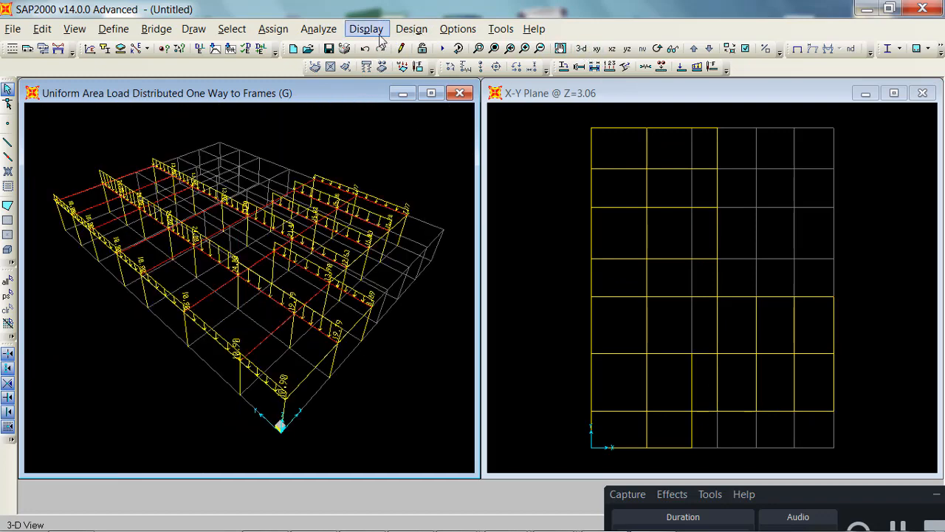
left_click(367, 29)
left_click(394, 50)
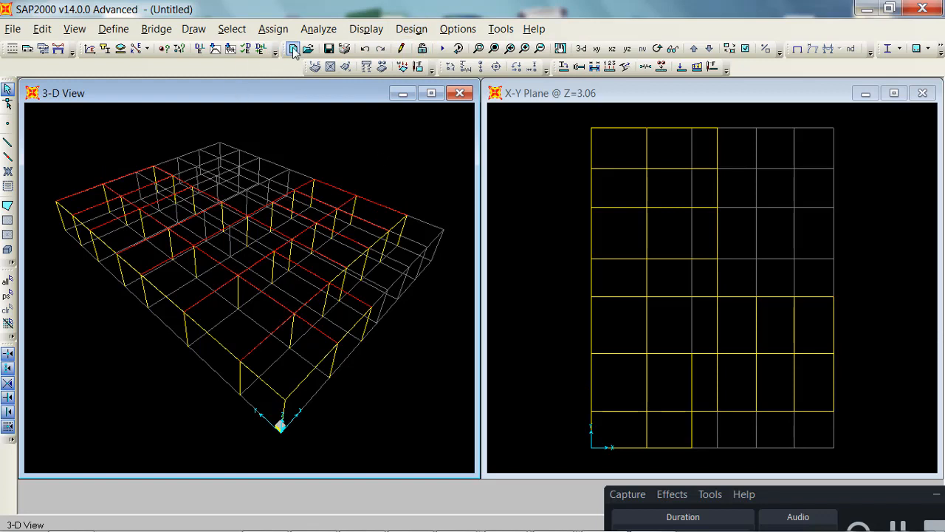
Step: Check the one-way uniform-to-frames resultants of pattern G once more and return the 3-D view to the undeformed shape
left_click(367, 29)
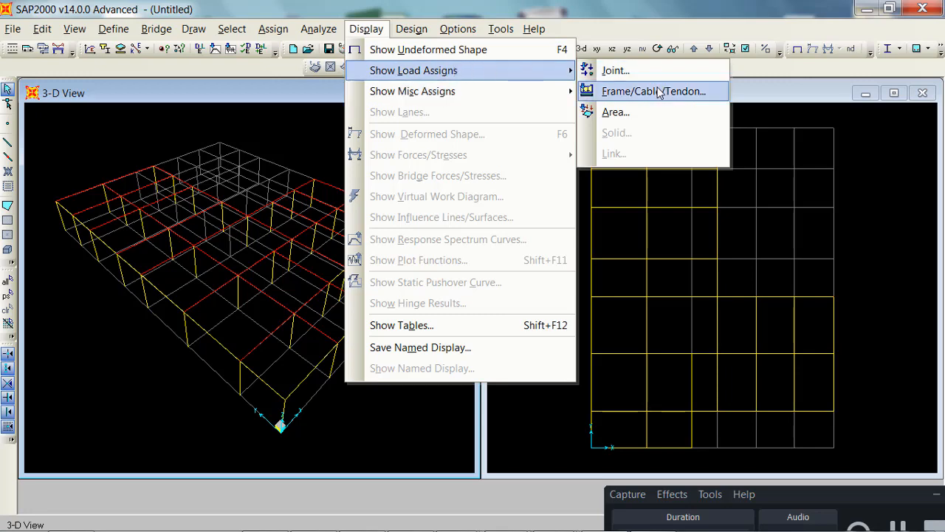
left_click(607, 112)
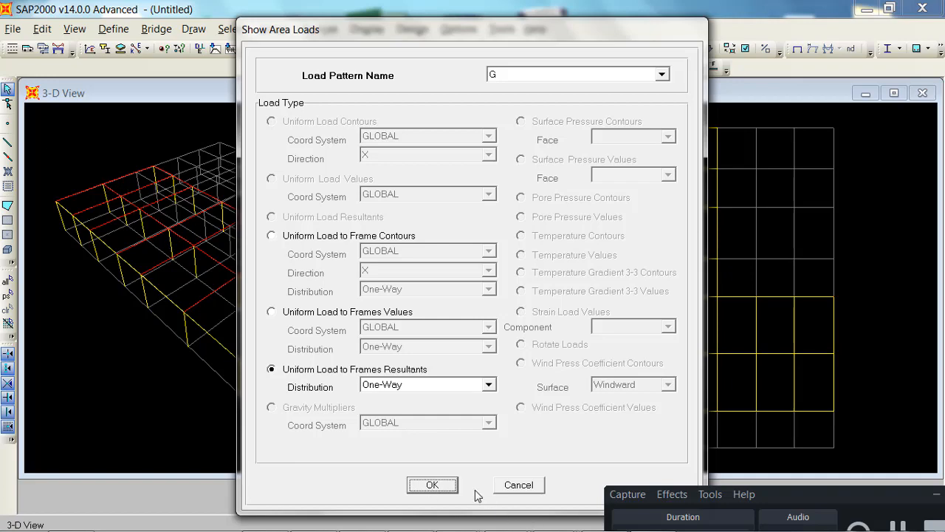
left_click(451, 488)
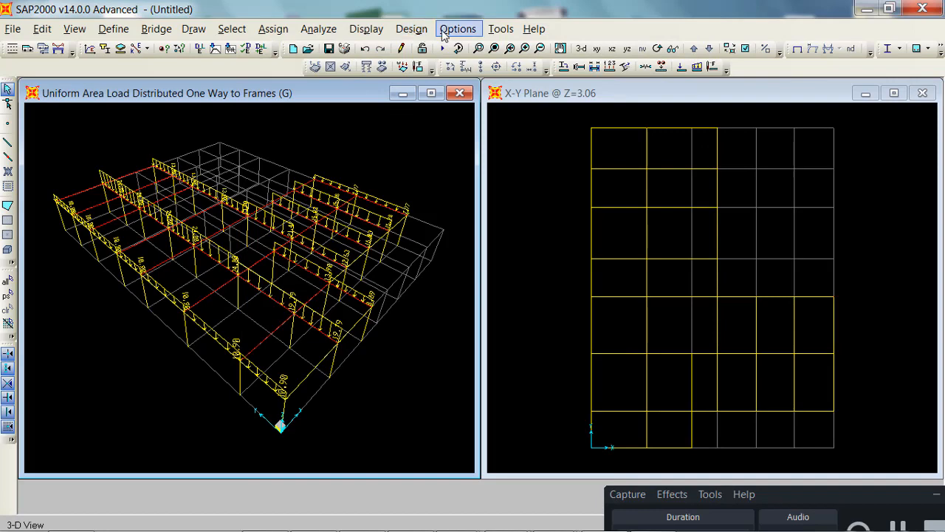
left_click(366, 28)
left_click(425, 50)
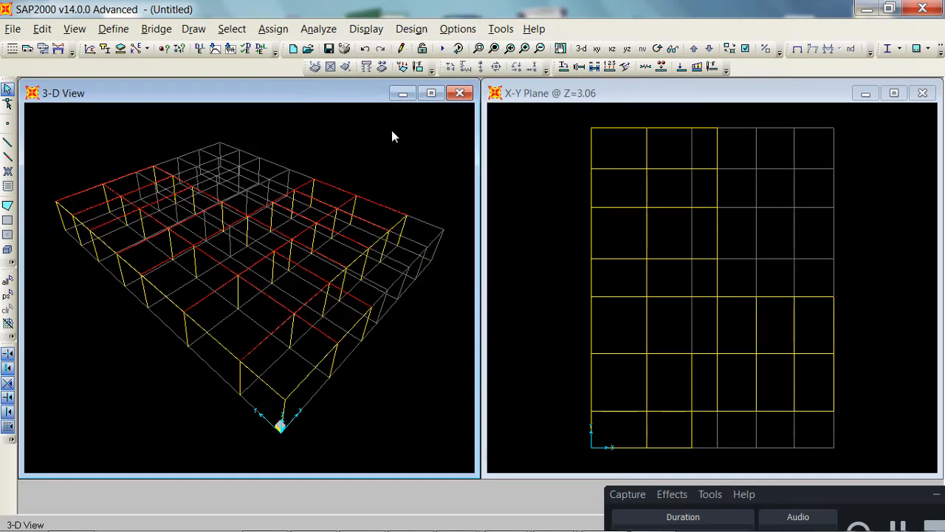
Step: Display the area loads of pattern Q as one-way uniform-to-frames resultants in the 3-D view
left_click(366, 28)
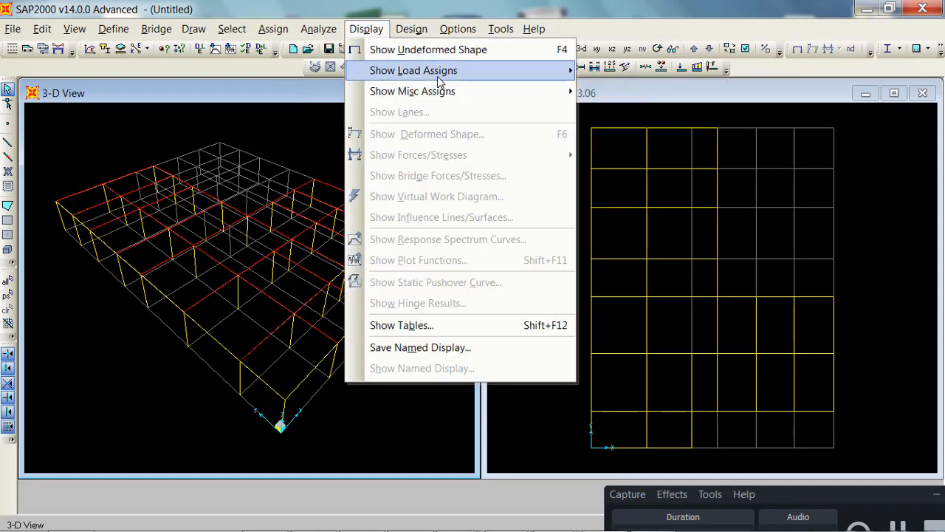
mouse_move(495, 70)
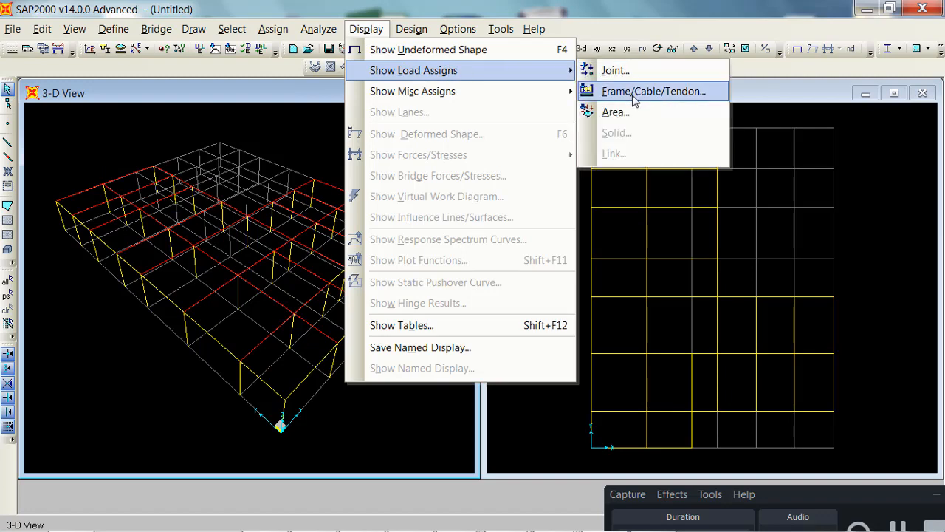
left_click(616, 112)
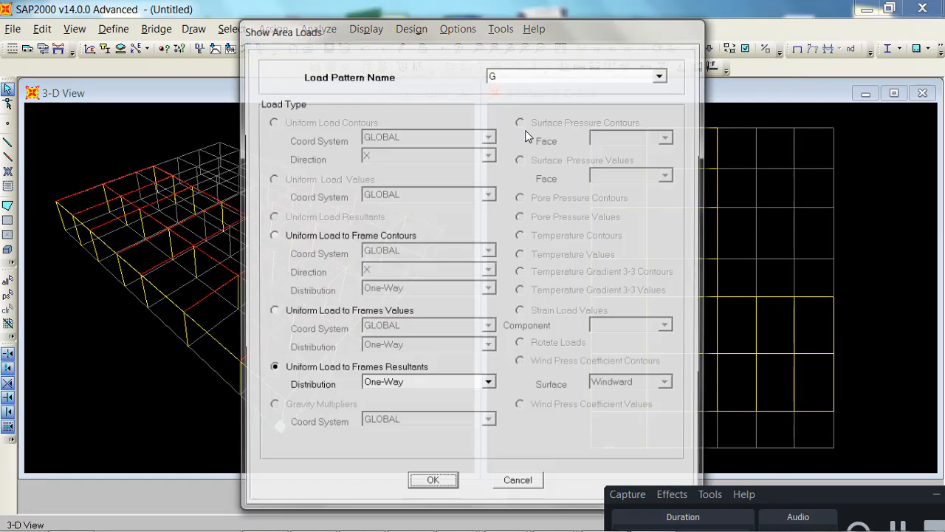
left_click(502, 75)
left_click(513, 100)
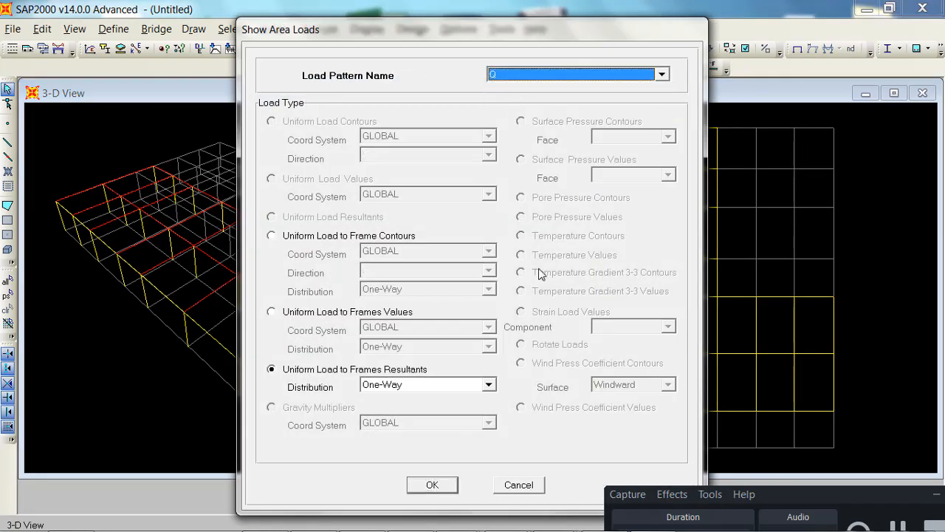
left_click(435, 487)
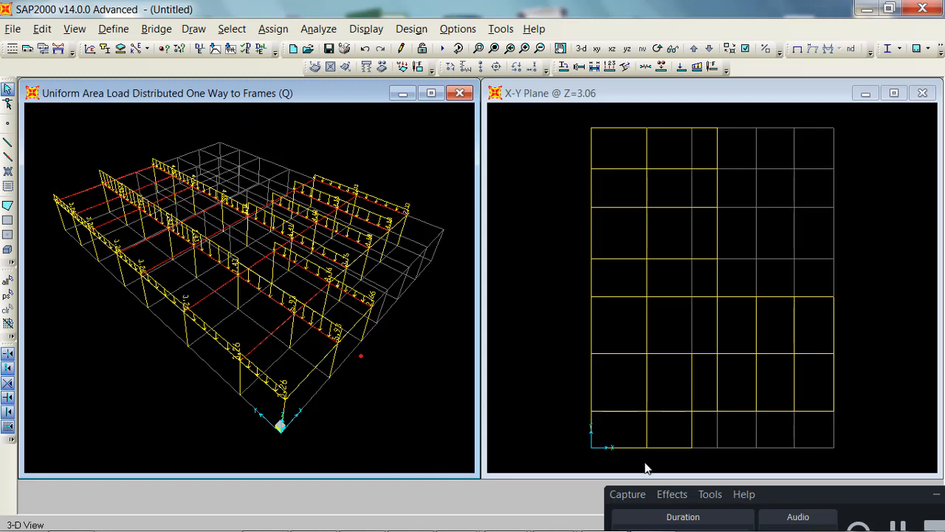
Step: Return the 3-D view to the undeformed shape and make the Z=3.06 plan view active
left_click(366, 28)
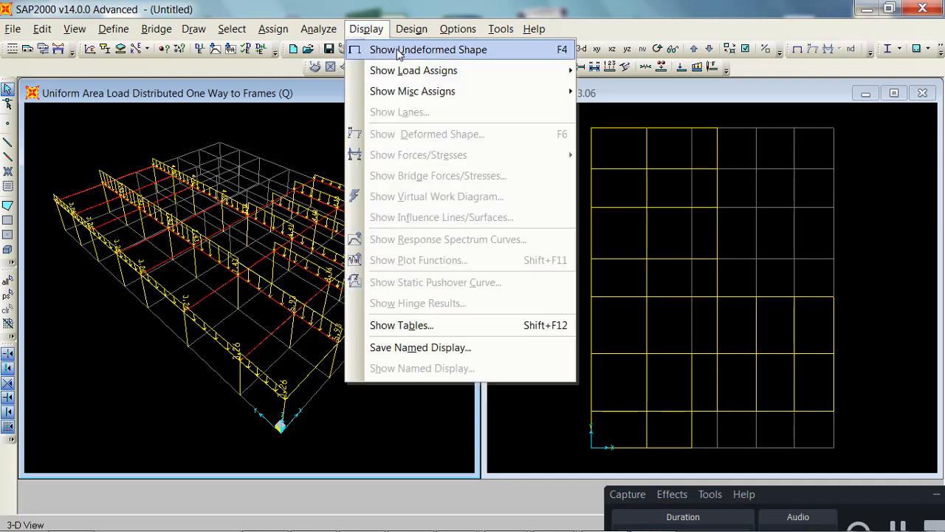
left_click(399, 48)
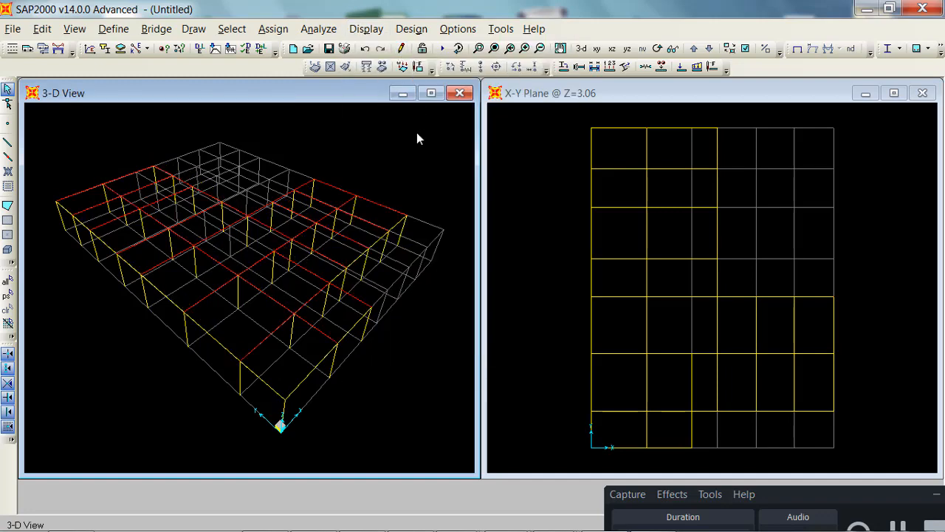
left_click(521, 246)
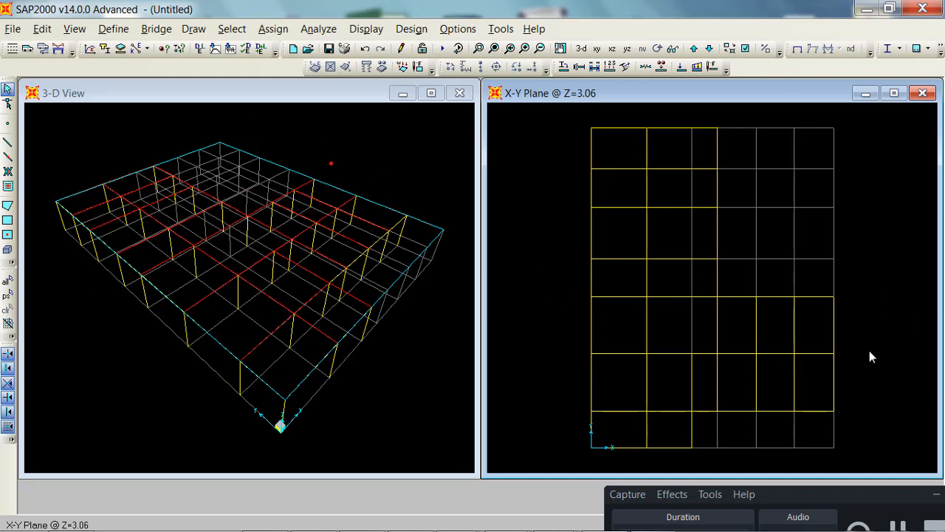
Step: In the Z=3.06 plan, select the outer beams along the stepped high-X side and the adjoining part of the far Y edge
left_click(836, 380)
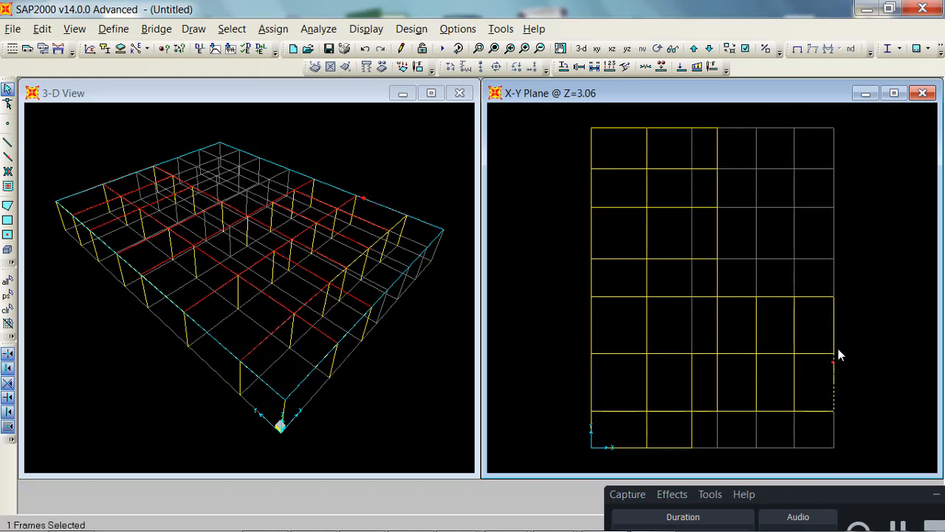
left_click(816, 297)
left_click(774, 296)
left_click(735, 297)
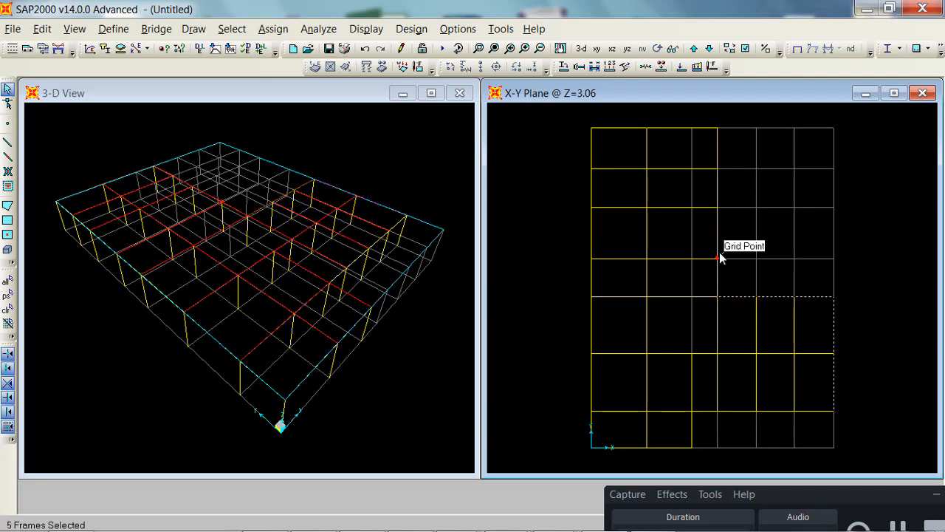
left_click(717, 273)
left_click(717, 232)
left_click(717, 169)
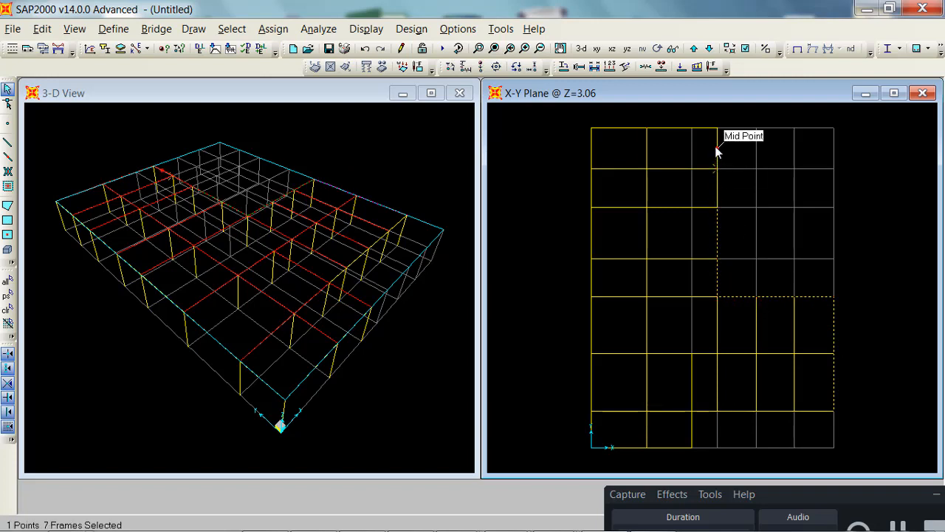
left_click(718, 170)
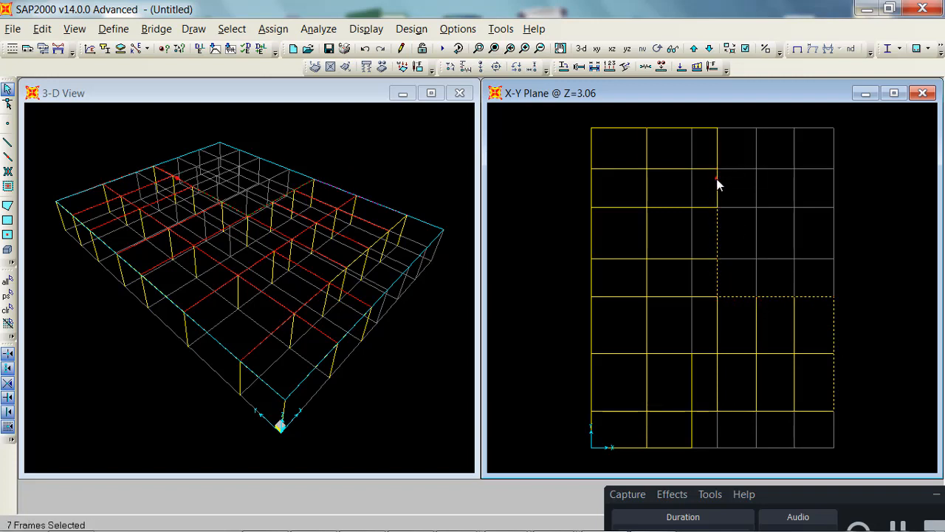
left_click(667, 128)
left_click(701, 127)
left_click(672, 129)
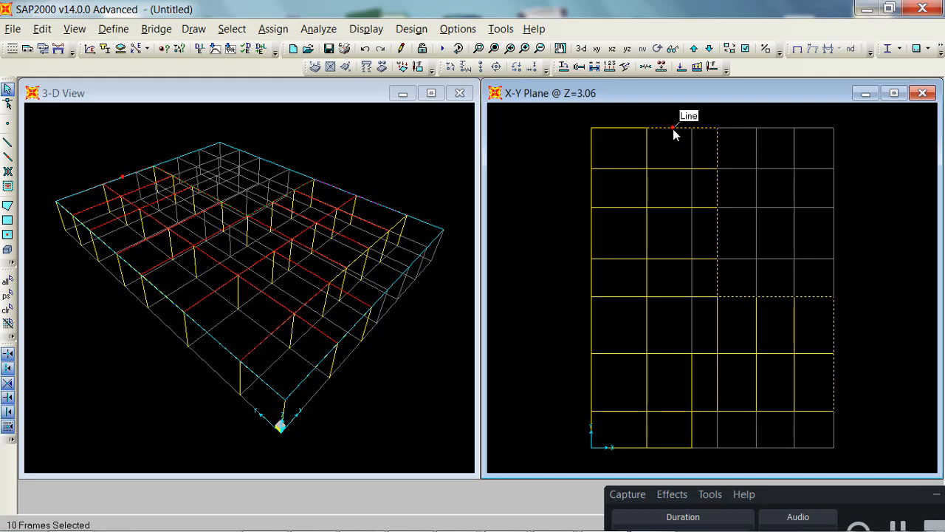
Step: Add the remaining outer beams to the selection, along the X=0 side and the stepped edge near Y=0, to complete the perimeter
left_click(619, 129)
left_click(592, 147)
left_click(592, 186)
left_click(592, 235)
left_click(592, 277)
left_click(593, 332)
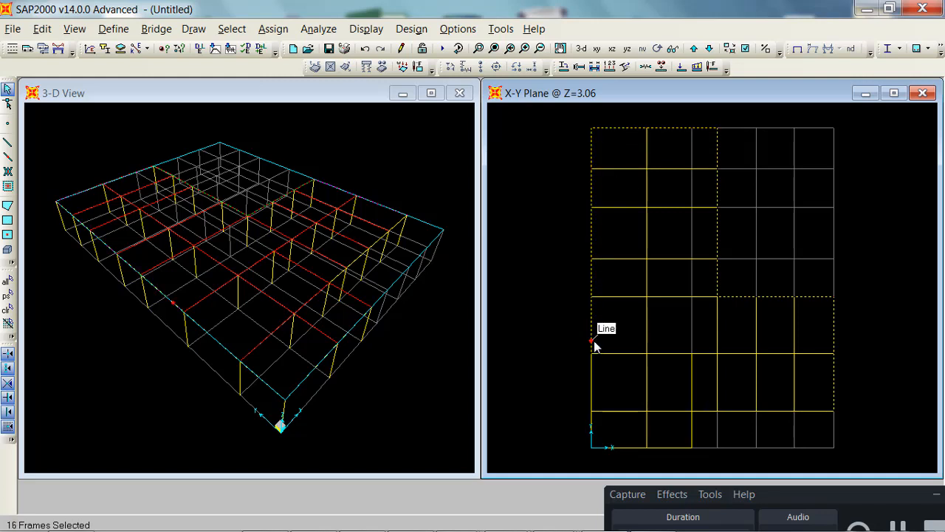
left_click(592, 392)
left_click(592, 429)
left_click(621, 447)
left_click(664, 446)
left_click(693, 425)
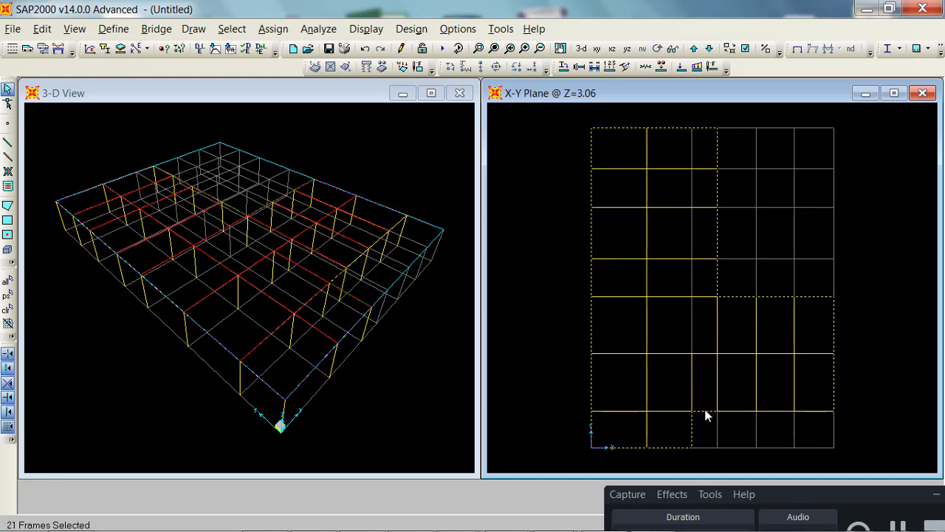
left_click(705, 411)
left_click(806, 411)
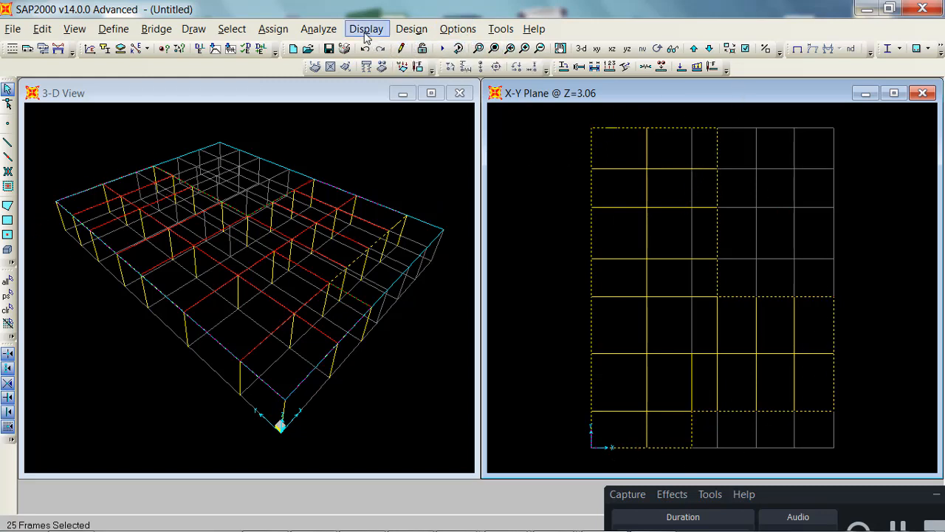
Step: Assign the selected perimeter beams a uniform gravity load of 2.35*(3.06-0.365) in KN, m units under pattern G, replacing existing loads
left_click(274, 30)
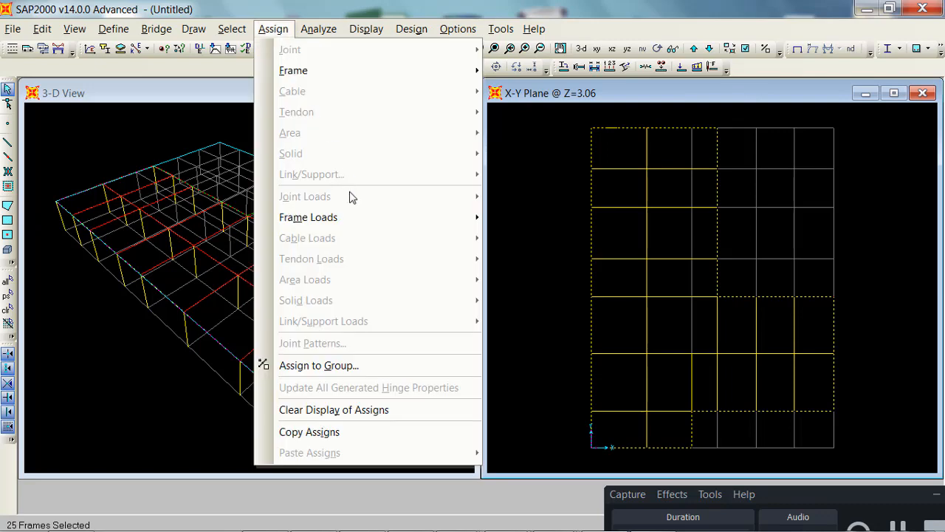
mouse_move(361, 231)
left_click(597, 261)
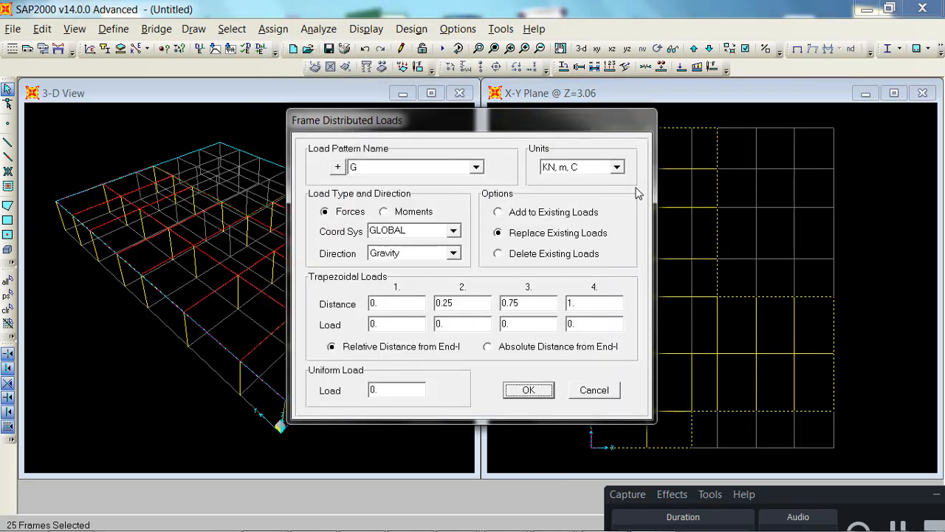
left_click(374, 390)
left_click_drag(384, 392, 351, 393)
mouse_move(941, 518)
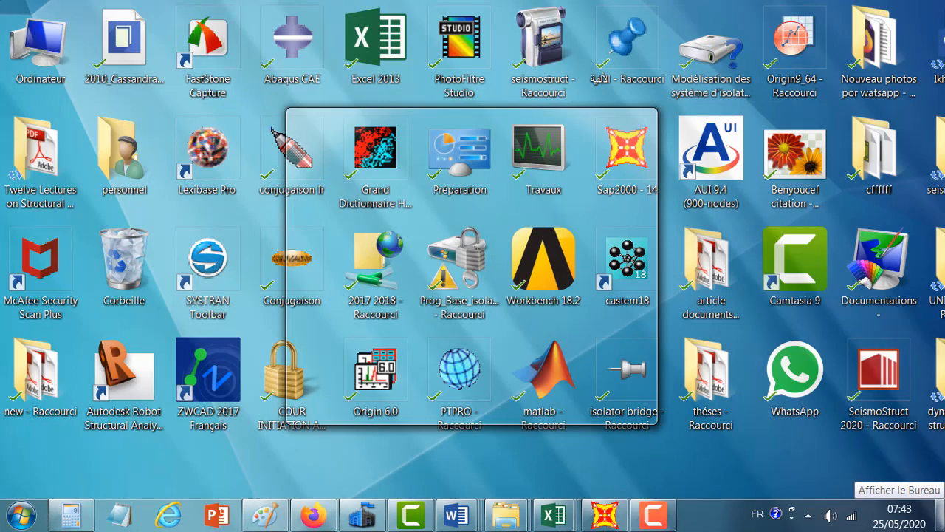
type("2.35*(3.06-0.")
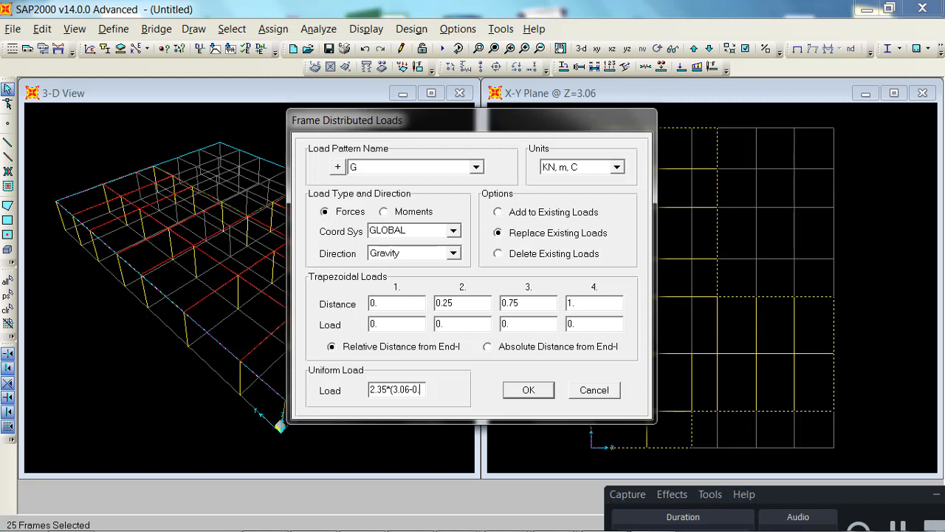
type("365)")
key("Return")
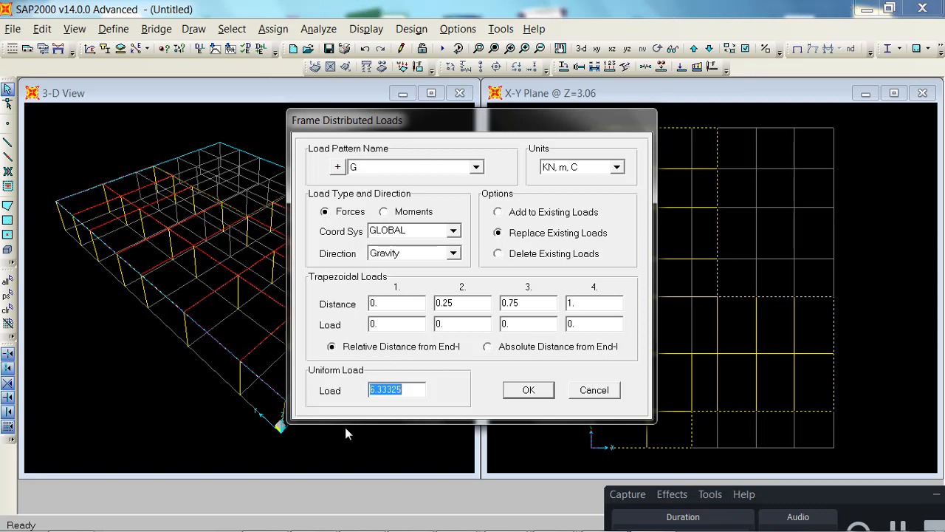
left_click(375, 392)
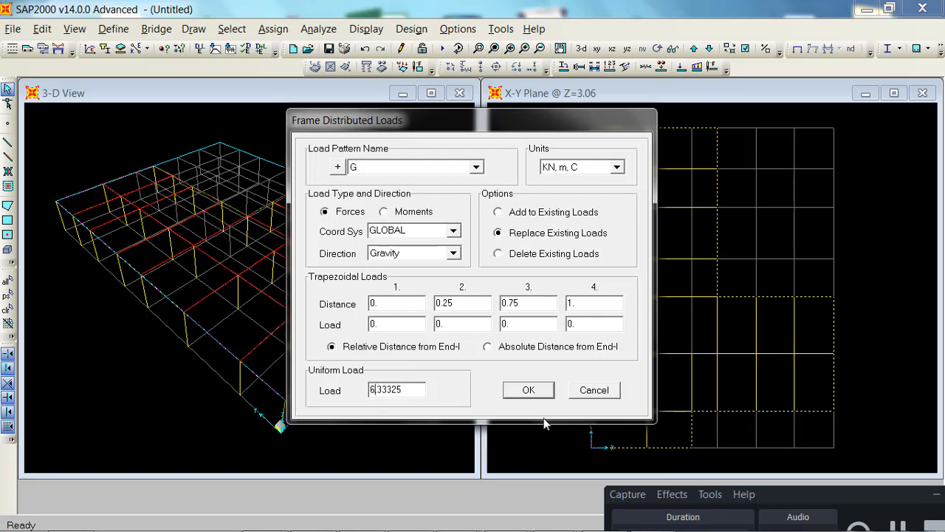
left_click(529, 390)
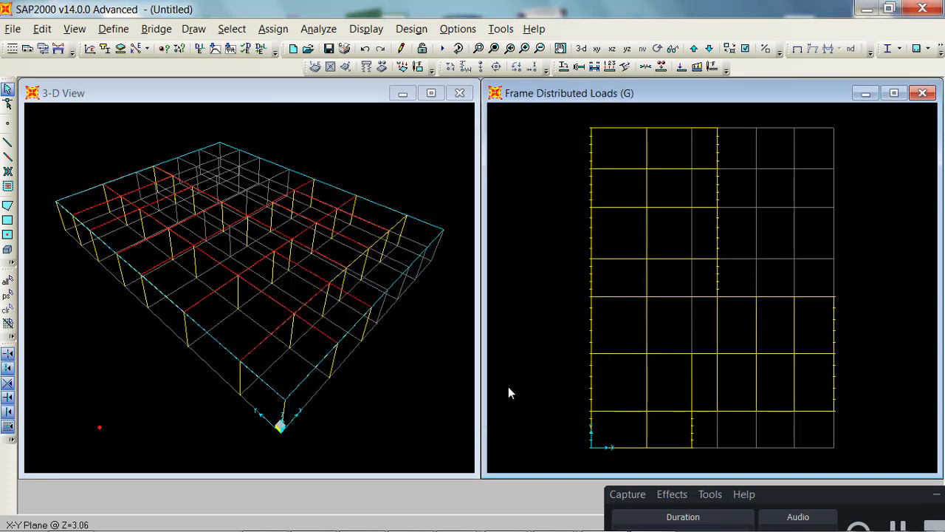
Step: Examine the pattern G distributed loads on the perimeter frames in 3-D, and restore the undeformed shape
left_click(410, 135)
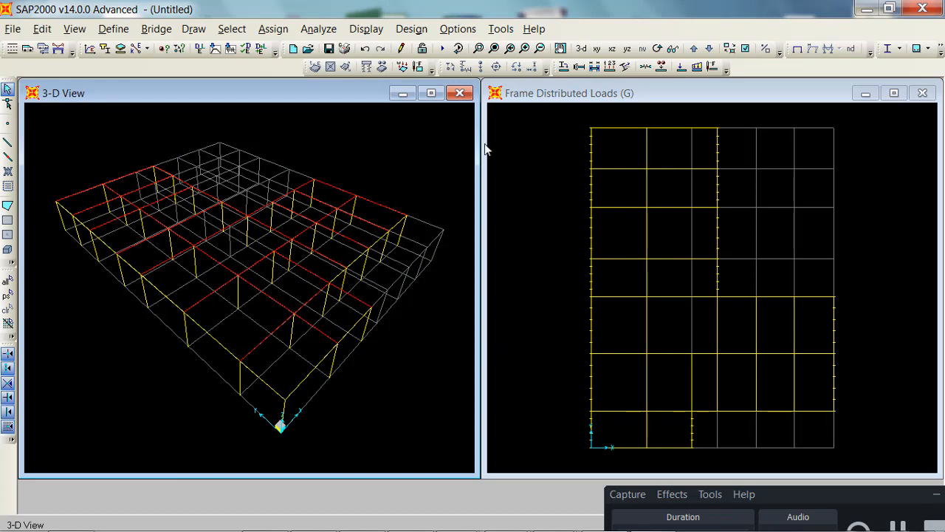
left_click(566, 143)
left_click(581, 48)
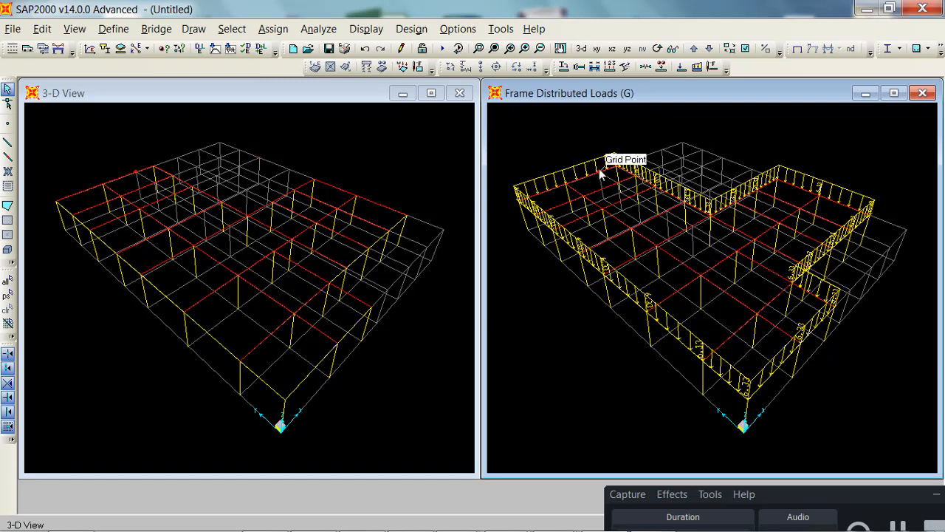
left_click(348, 33)
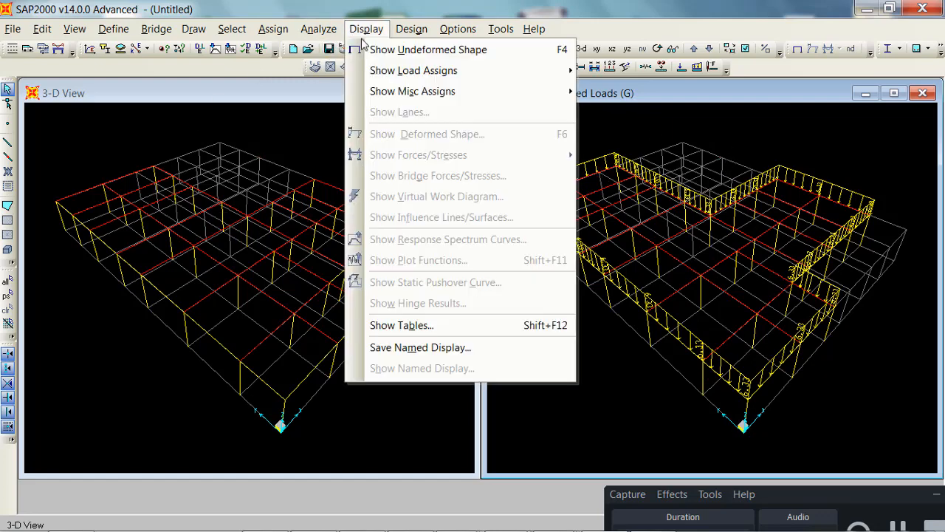
left_click(399, 50)
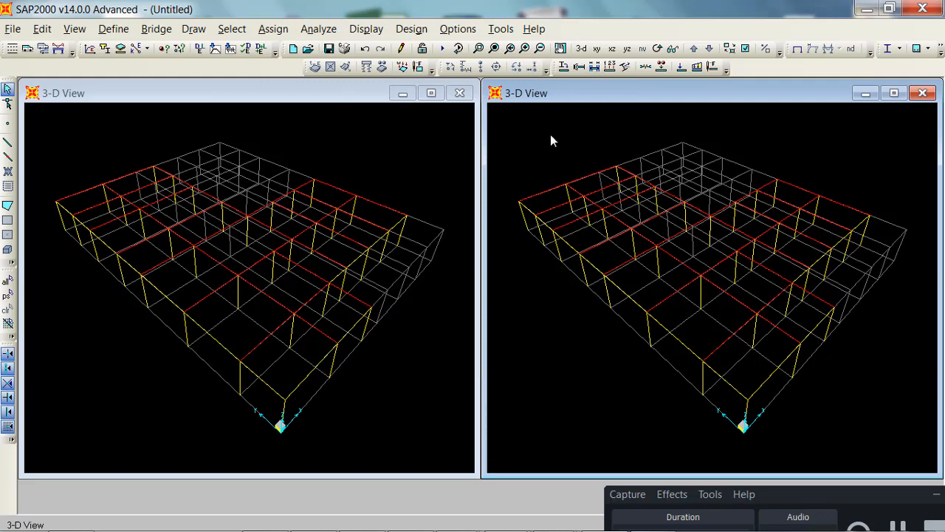
left_click(318, 138)
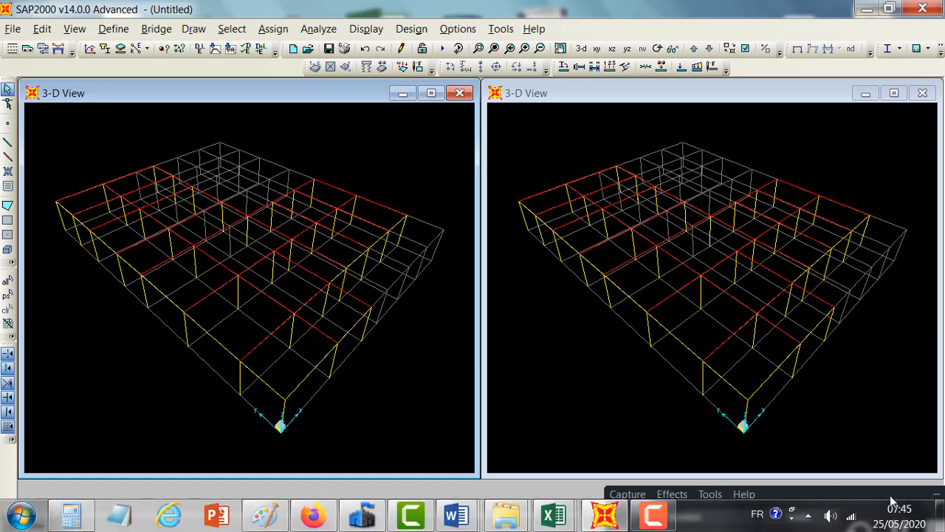
left_click_drag(890, 495, 788, 387)
left_click(797, 449)
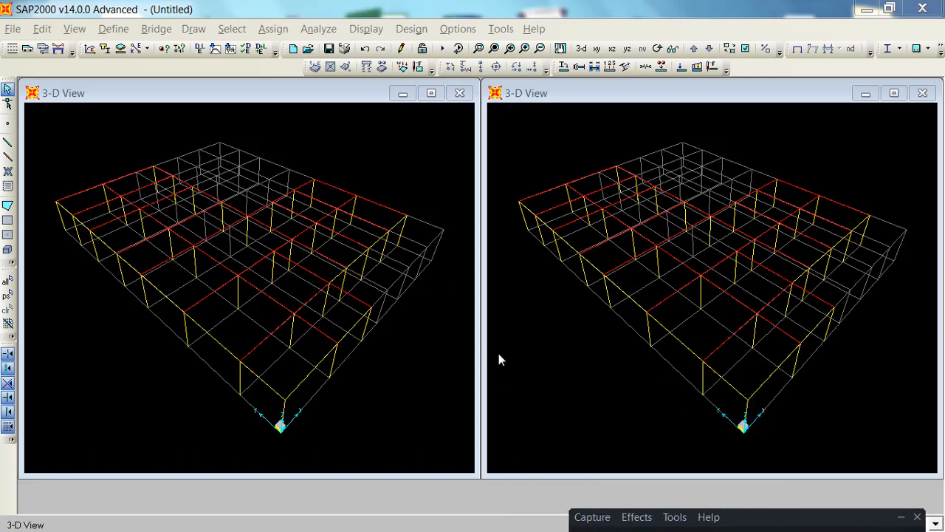
left_click(377, 144)
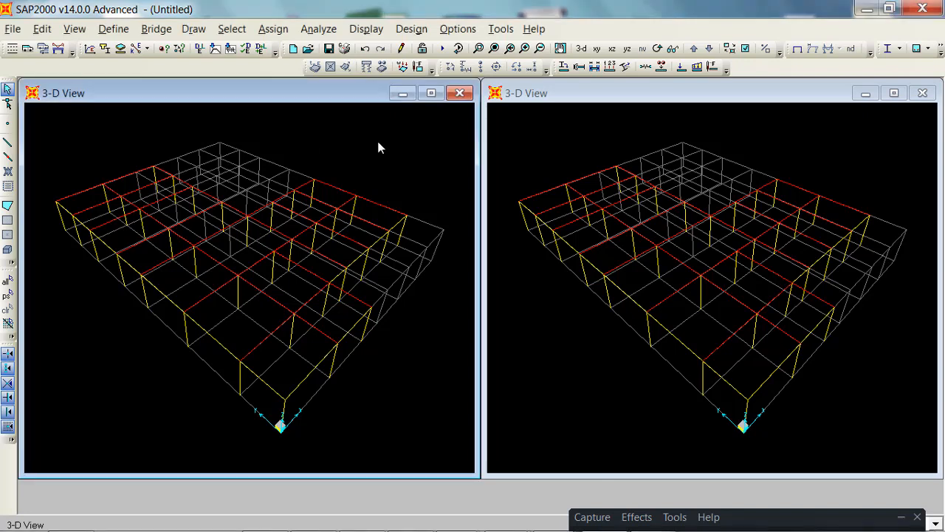
left_click(556, 136)
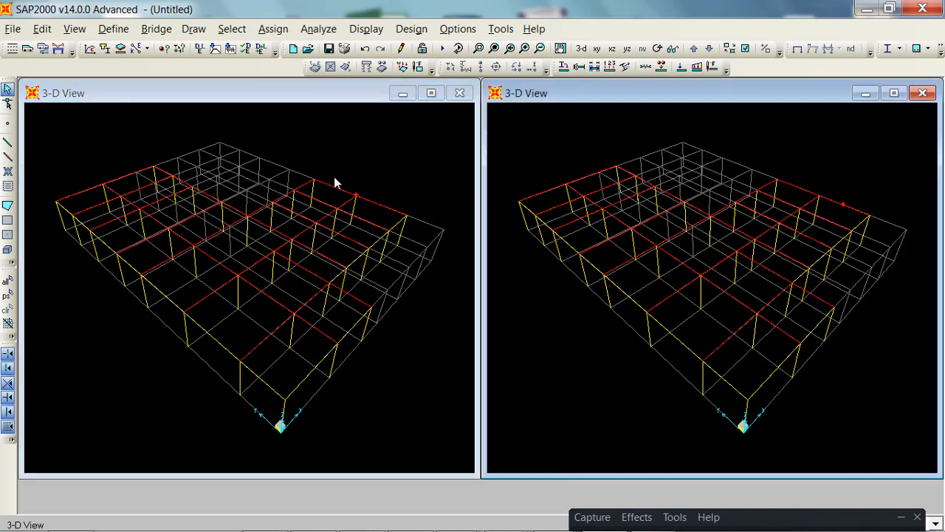
left_click(341, 172)
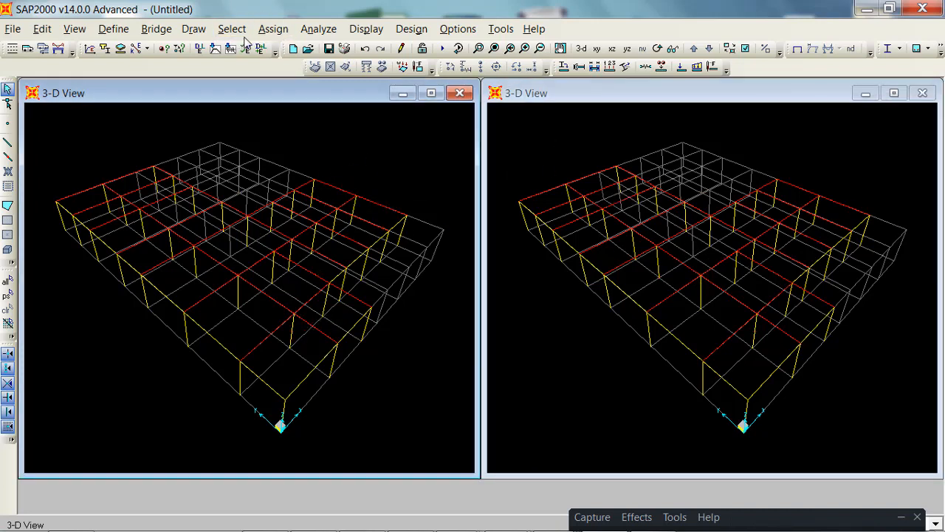
left_click(271, 32)
left_click(231, 29)
left_click(232, 29)
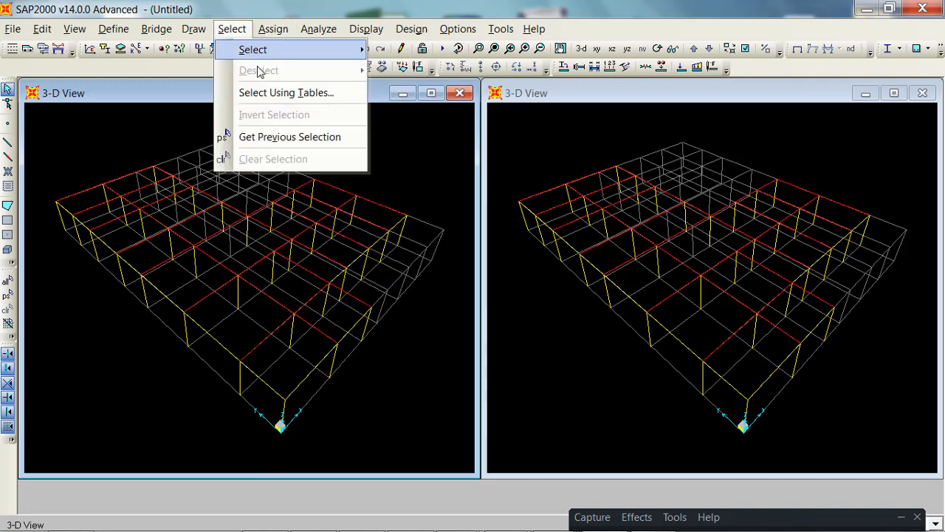
mouse_move(280, 50)
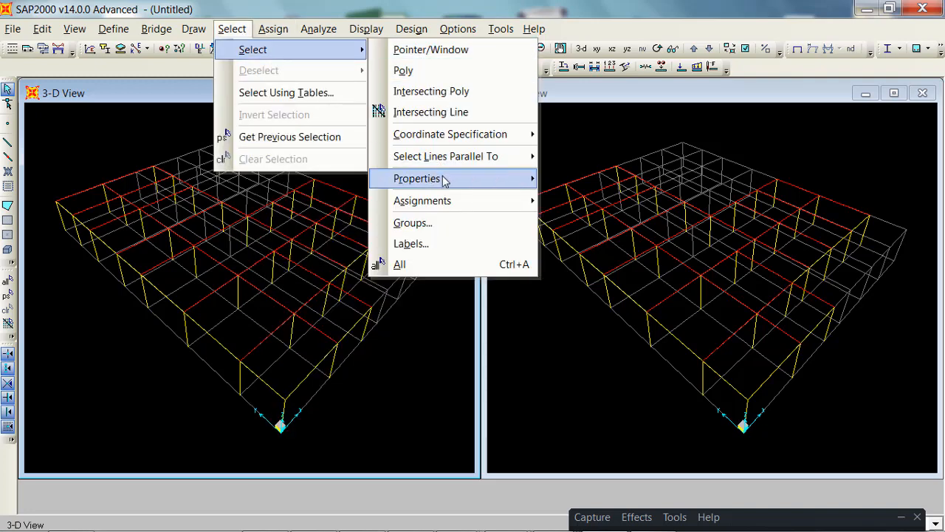
mouse_move(446, 182)
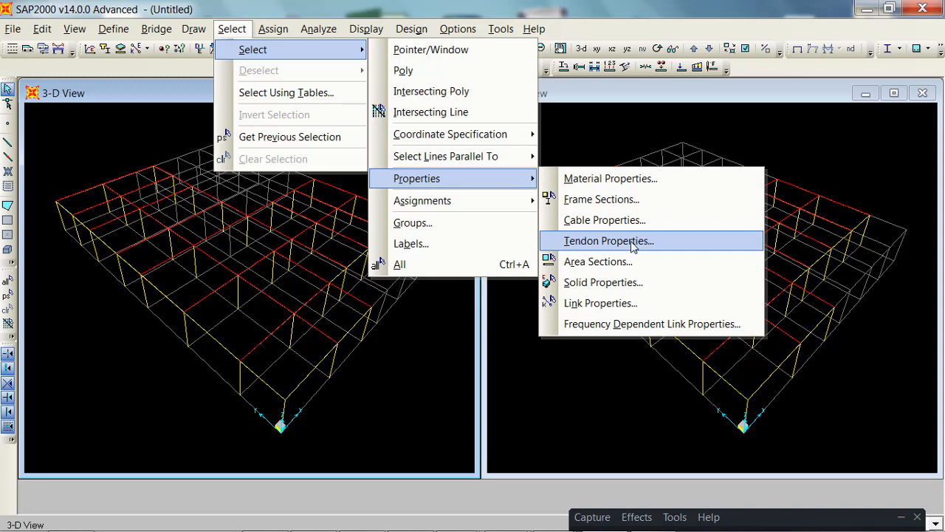
left_click(568, 350)
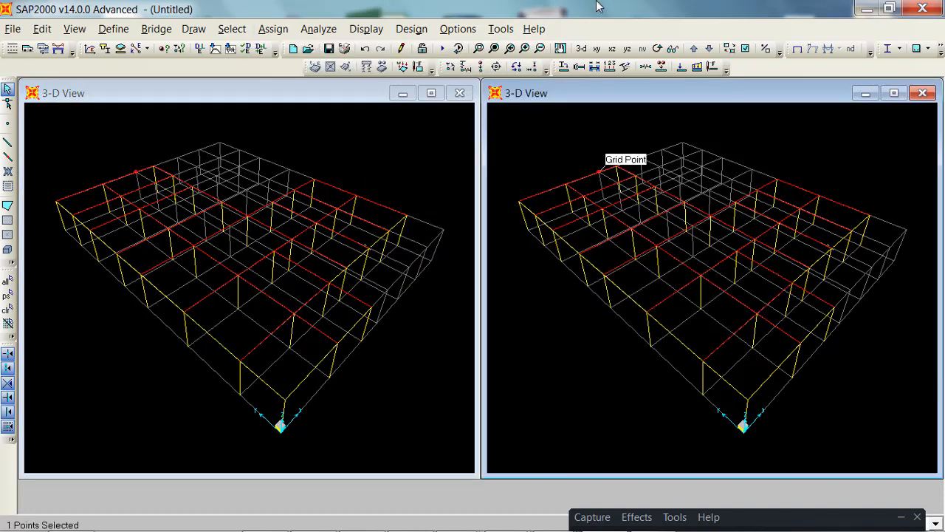
Step: Show the X-Y plan at Z=3.06 and select all area objects with the CCsection property
left_click(597, 48)
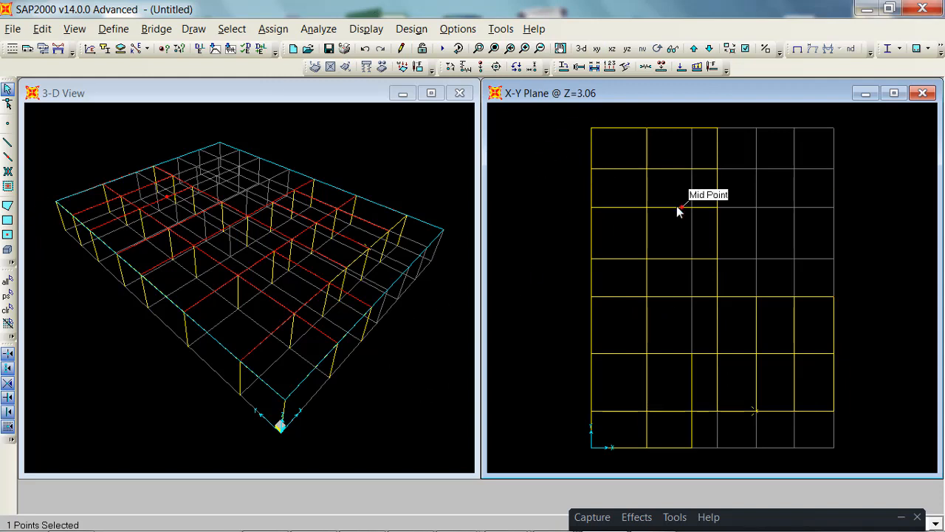
left_click(233, 30)
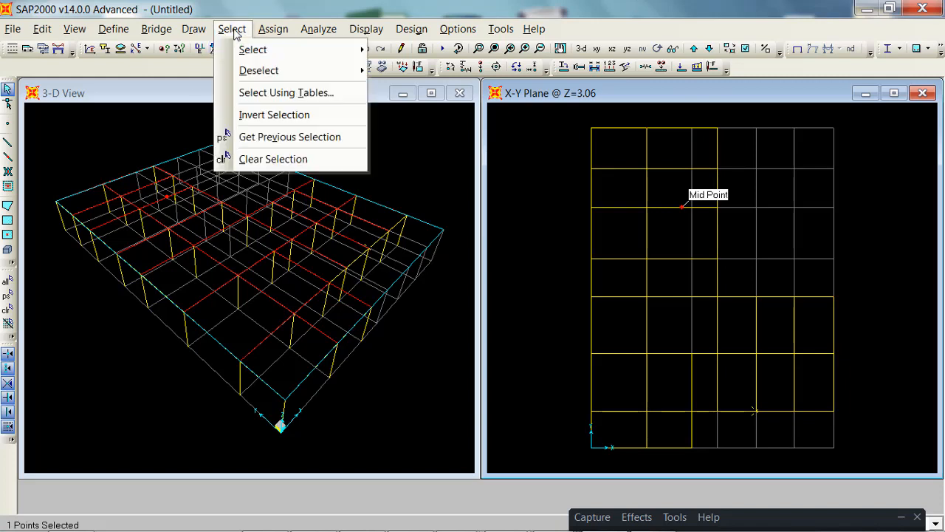
mouse_move(332, 50)
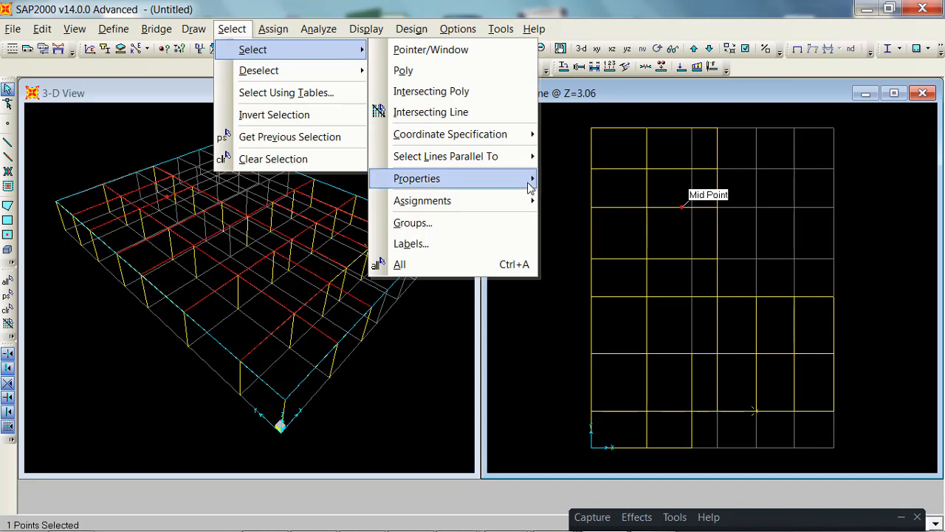
left_click(603, 267)
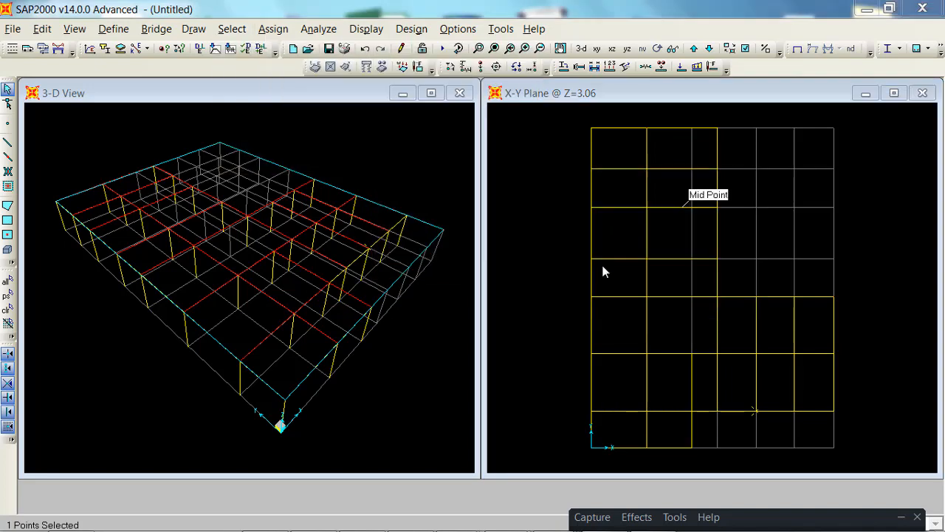
left_click(375, 222)
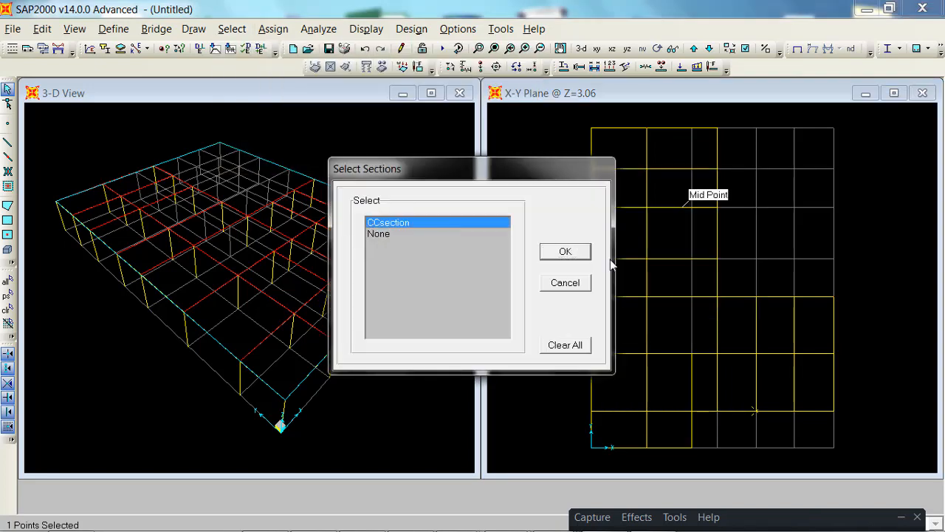
left_click(565, 252)
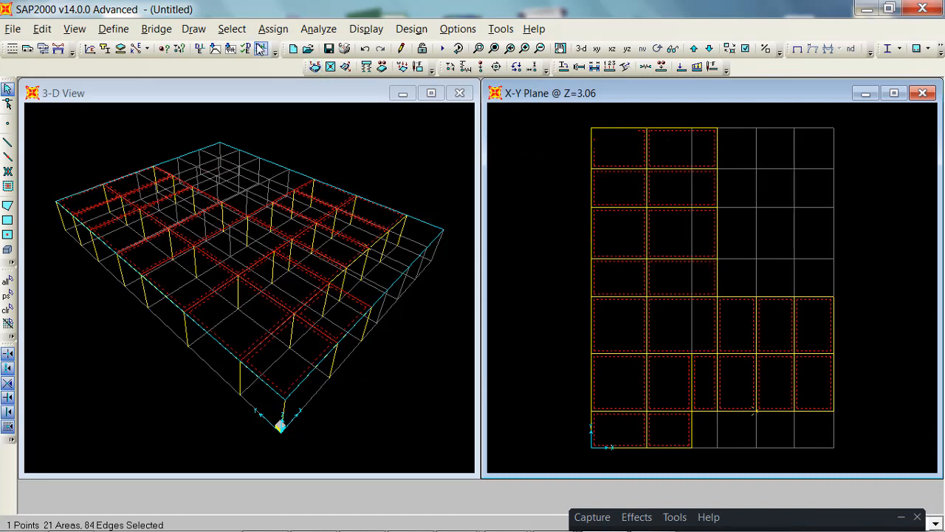
Step: Assign the selected slabs an automatic area mesh into objects with a maximum size of 0.5 m along the edges
left_click(275, 29)
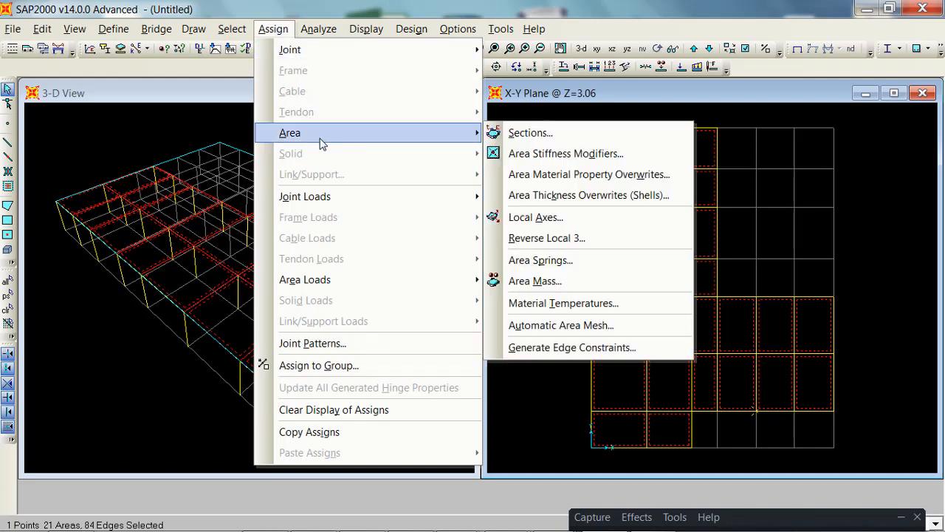
mouse_move(345, 137)
left_click(590, 325)
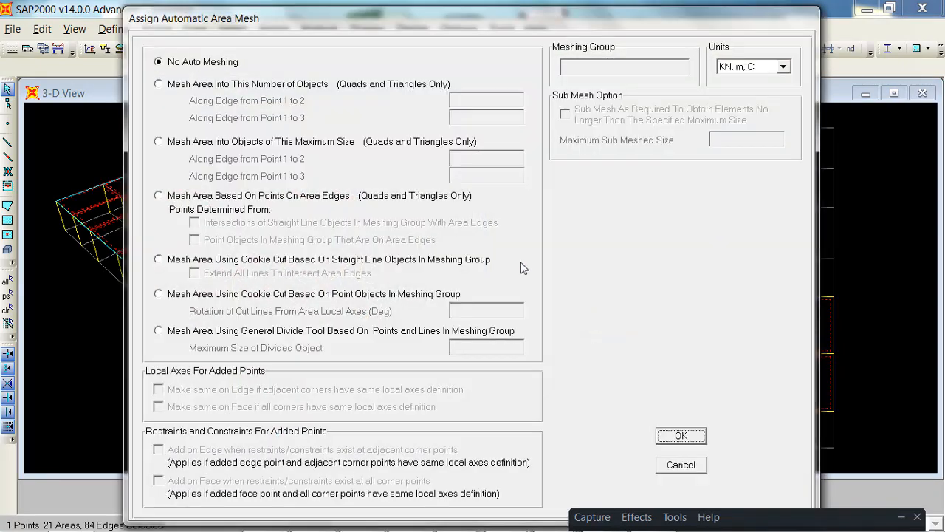
left_click(191, 141)
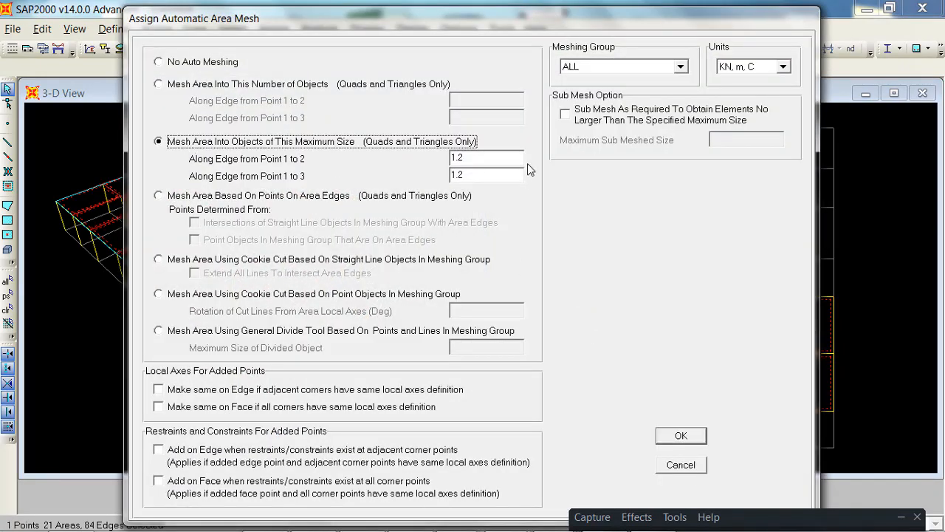
left_click(491, 157)
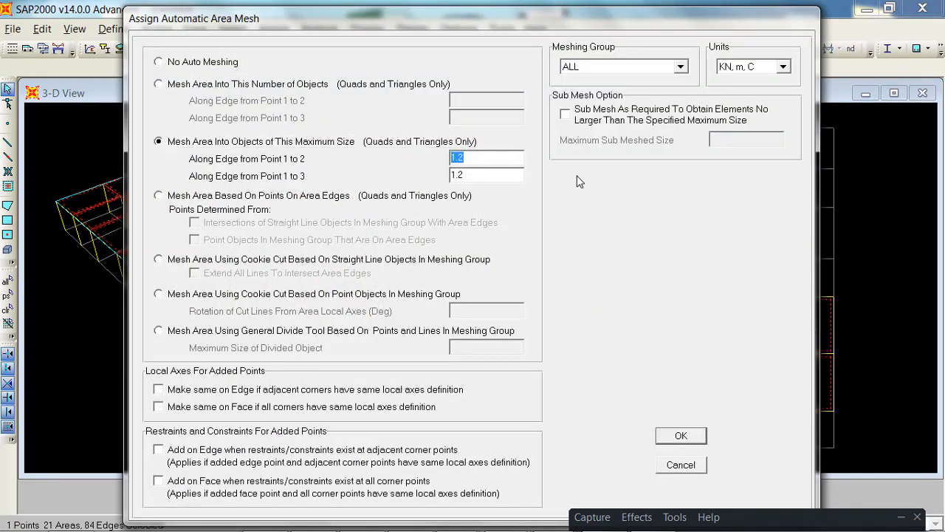
type("0.5")
left_click(484, 175)
type("0")
left_click(681, 436)
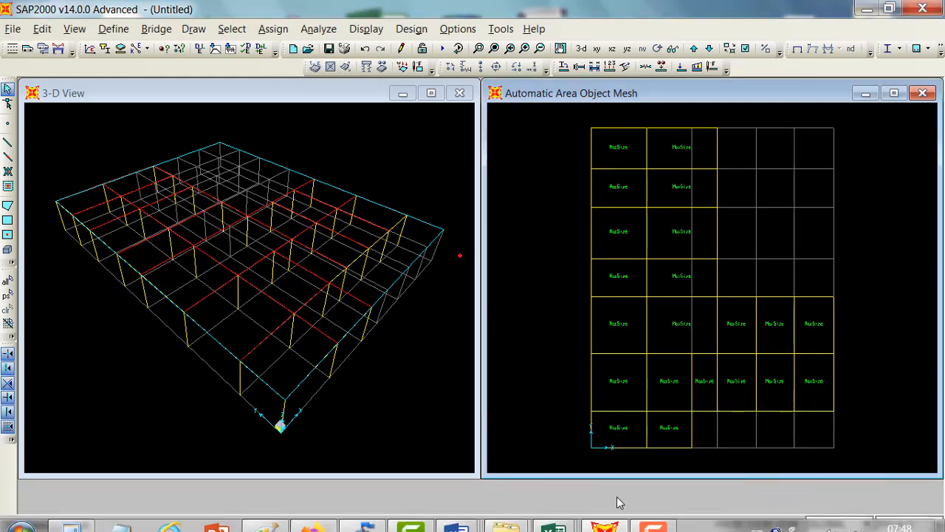
Step: Select the entire model and replicate it linearly with dz 3.06 m to add three more storeys above
left_click(657, 517)
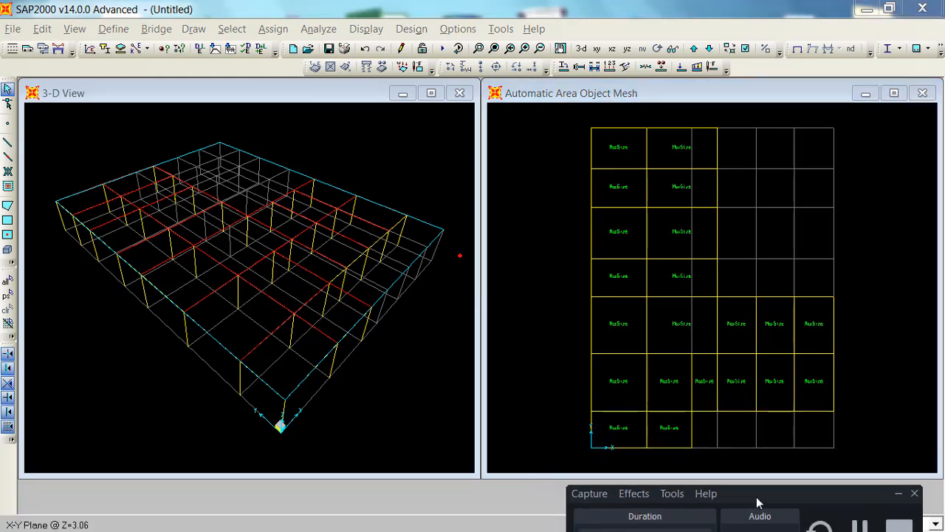
left_click(415, 381)
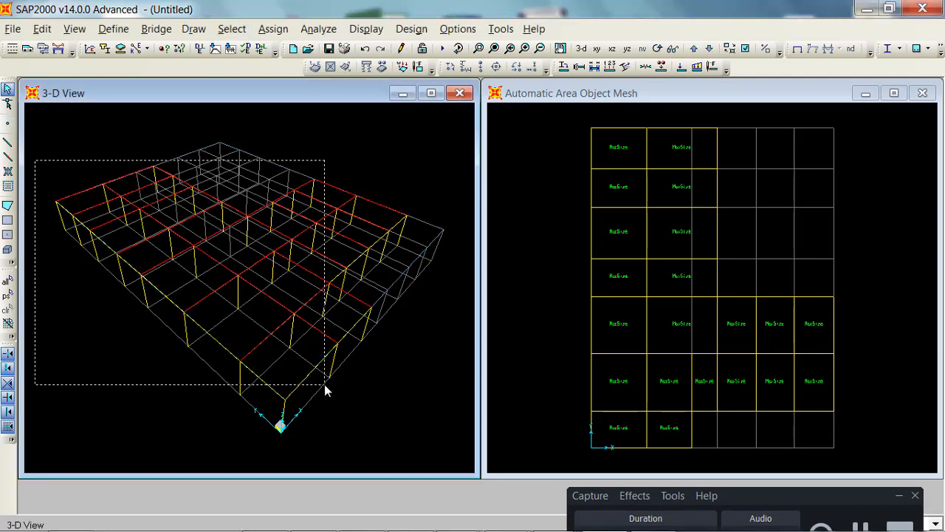
left_click_drag(325, 385, 156, 136)
left_click(15, 285)
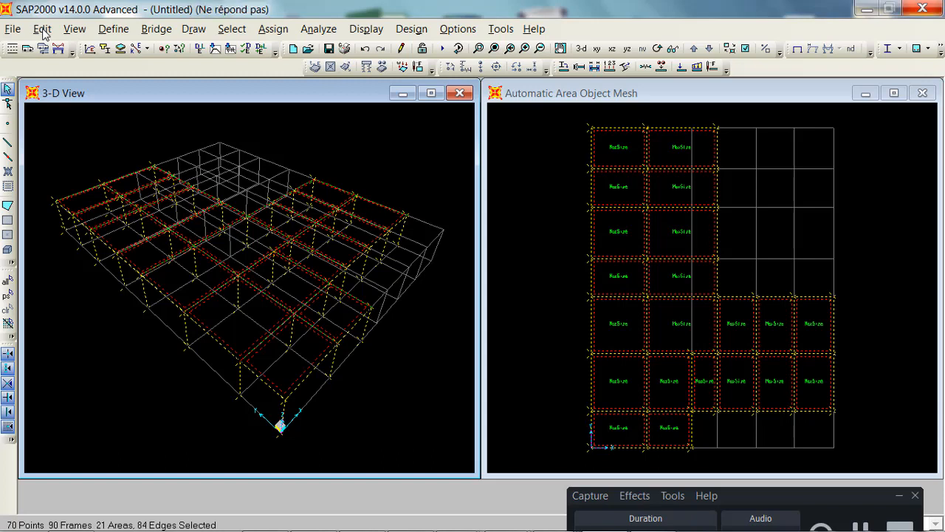
left_click(42, 30)
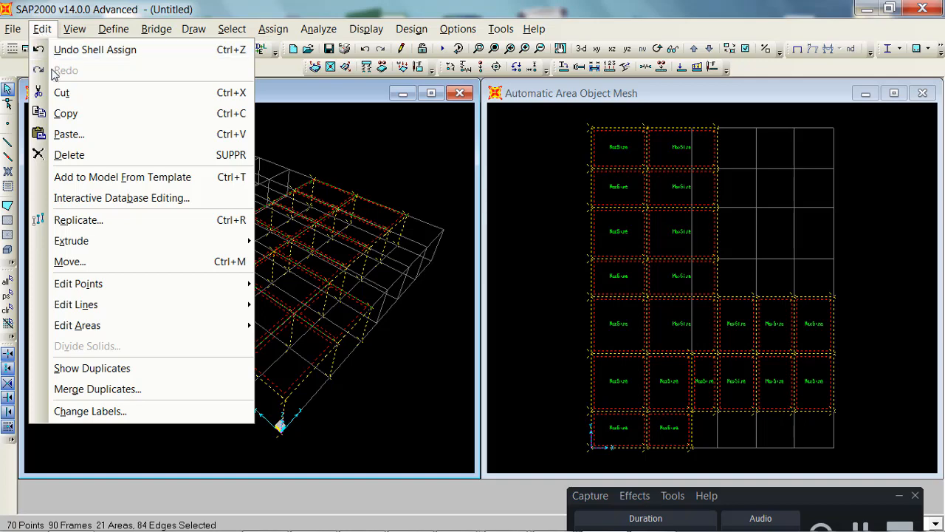
left_click(80, 220)
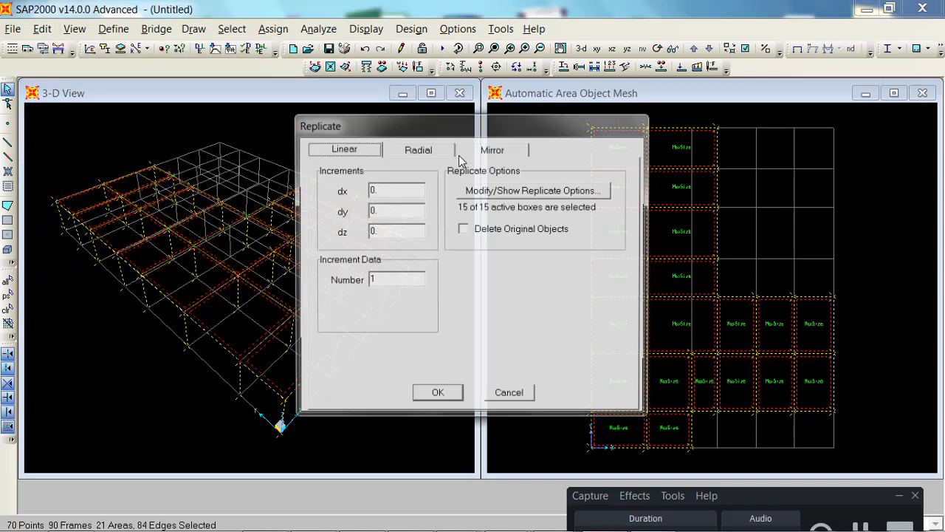
double_click(390, 282)
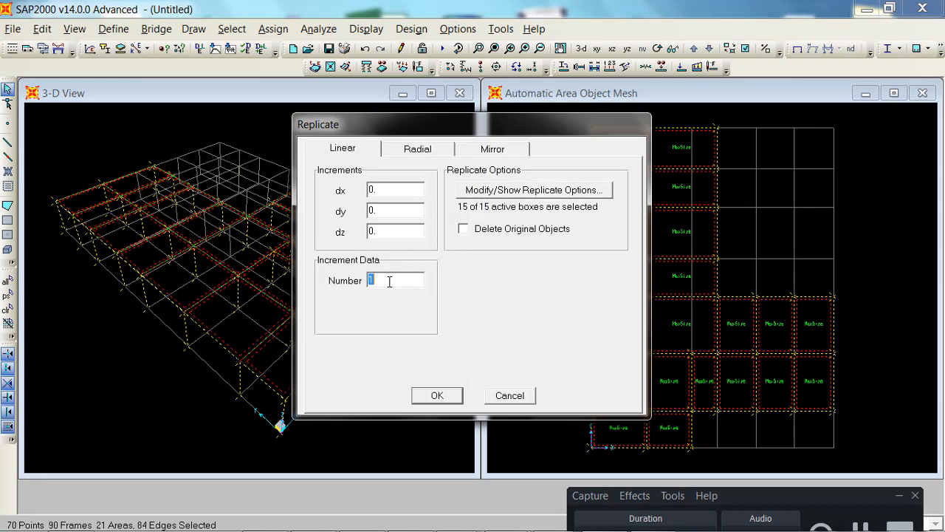
double_click(378, 231)
type("3.06")
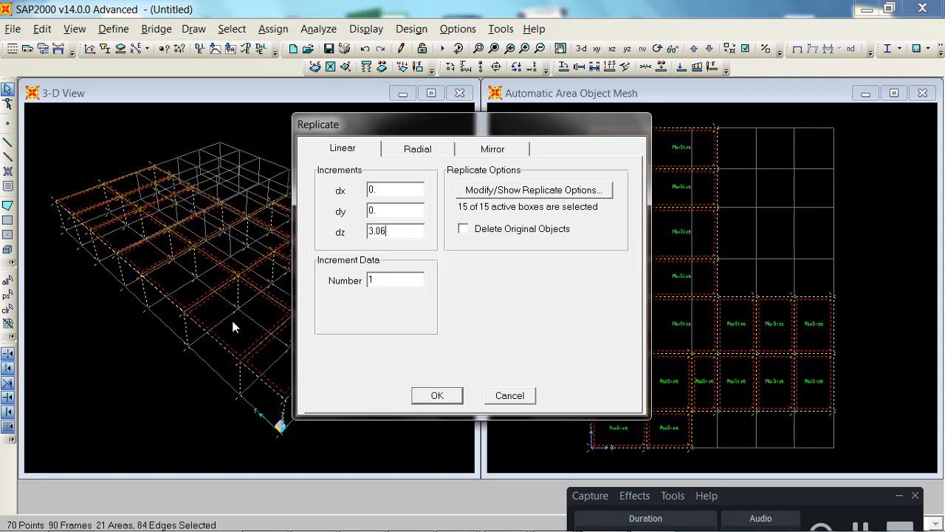
double_click(380, 282)
left_click(437, 396)
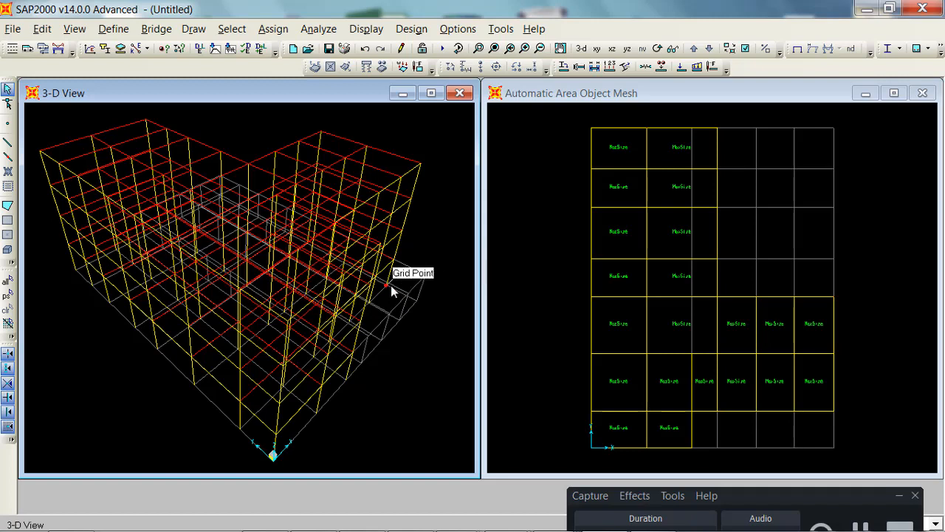
Step: Step the plan view down to Z=0 and try to step it up through the storey levels
left_click(510, 200)
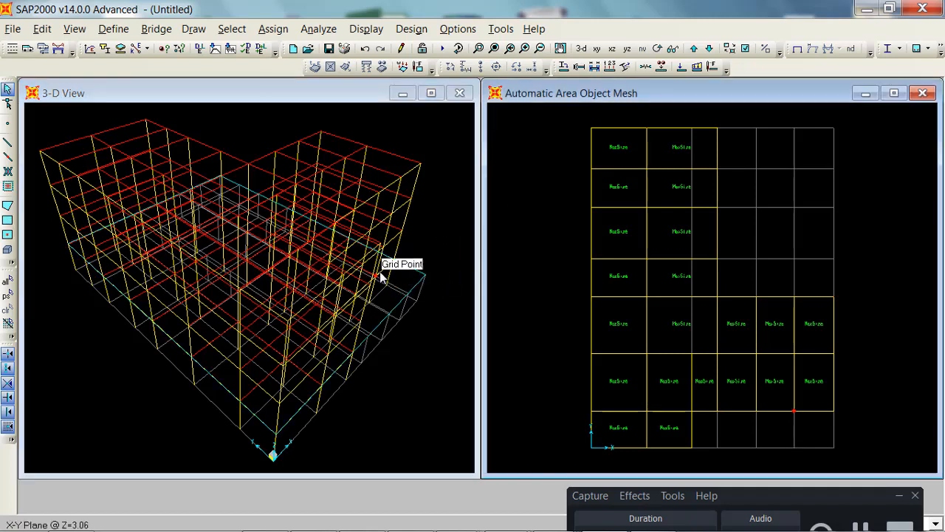
left_click(462, 220)
left_click(535, 175)
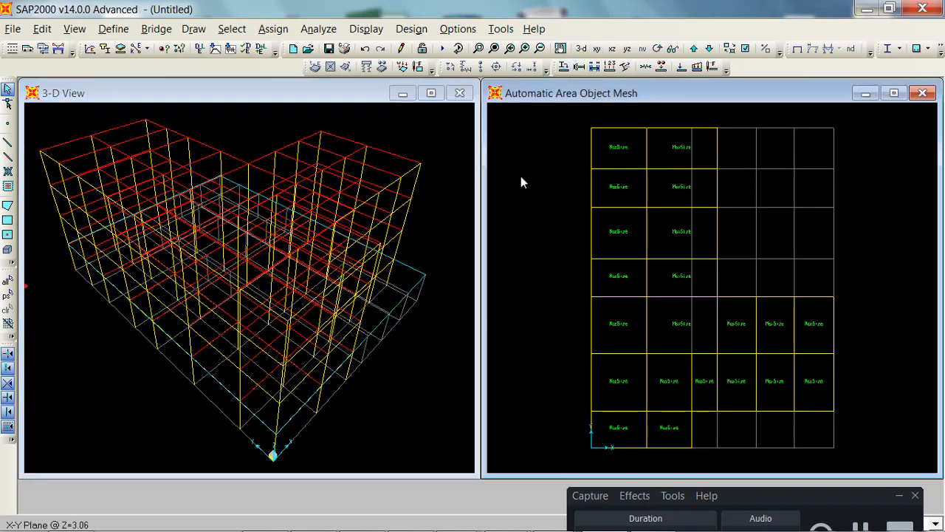
left_click(709, 49)
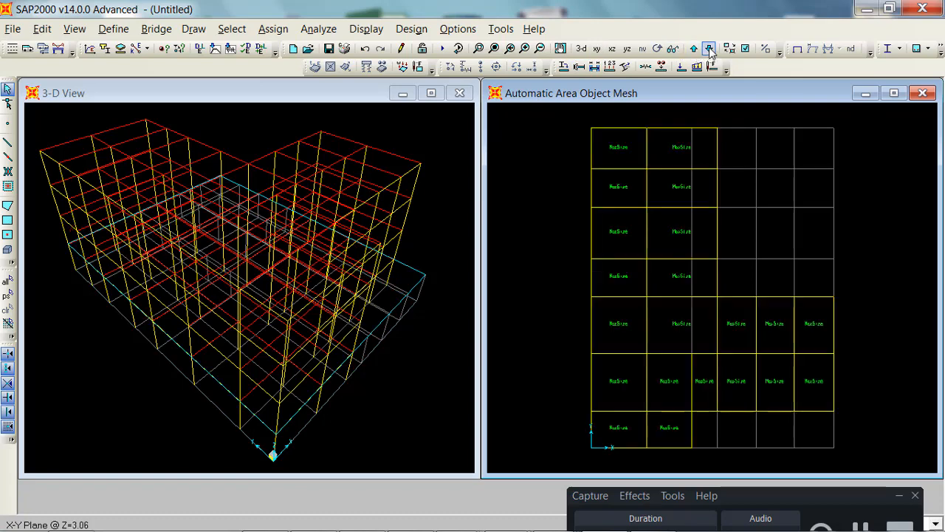
left_click(694, 48)
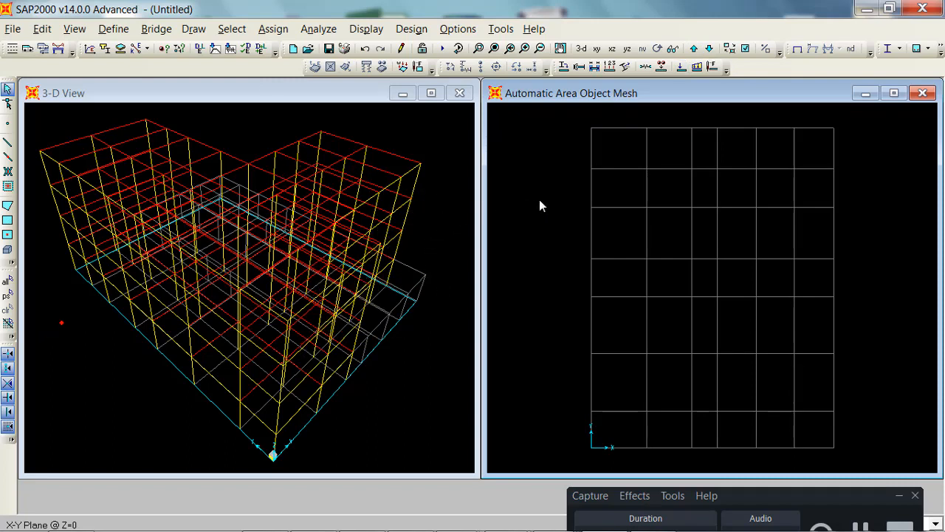
left_click(42, 29)
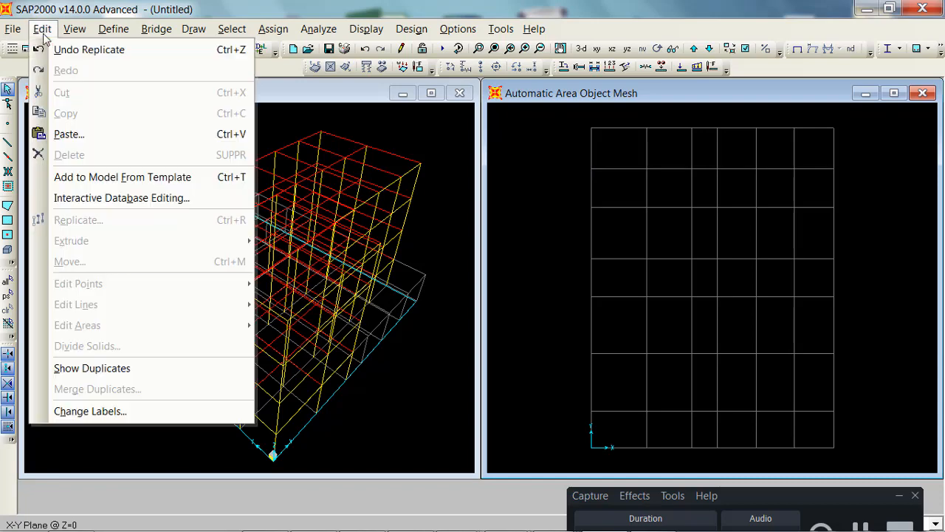
left_click_drag(550, 111, 763, 194)
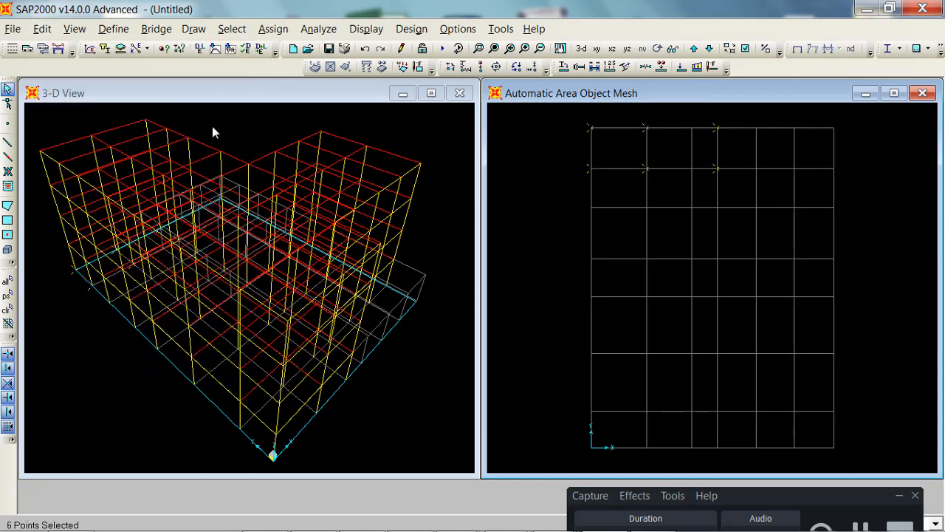
left_click(405, 300)
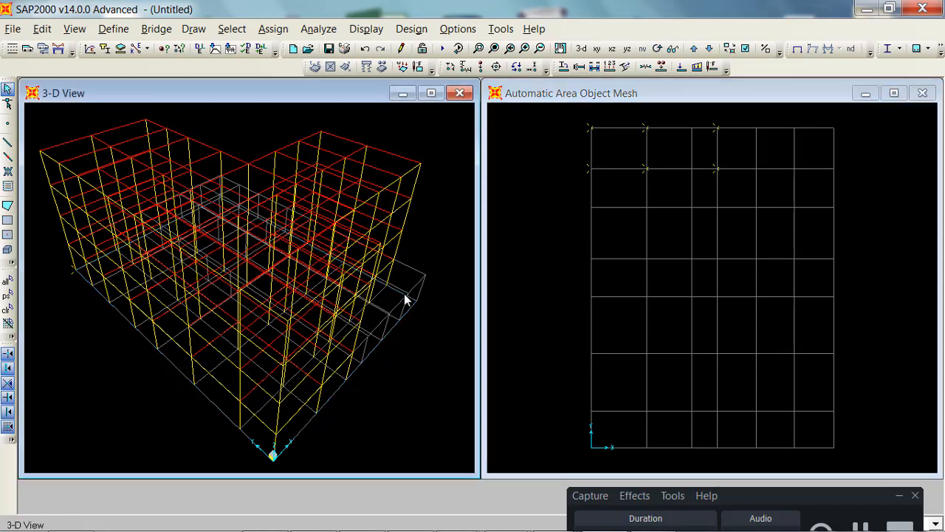
left_click_drag(438, 154, 381, 301)
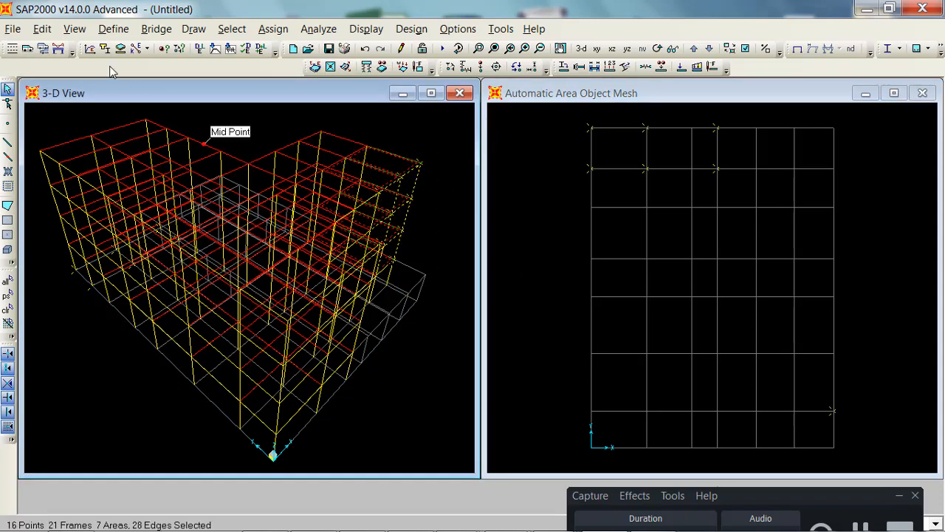
left_click(45, 30)
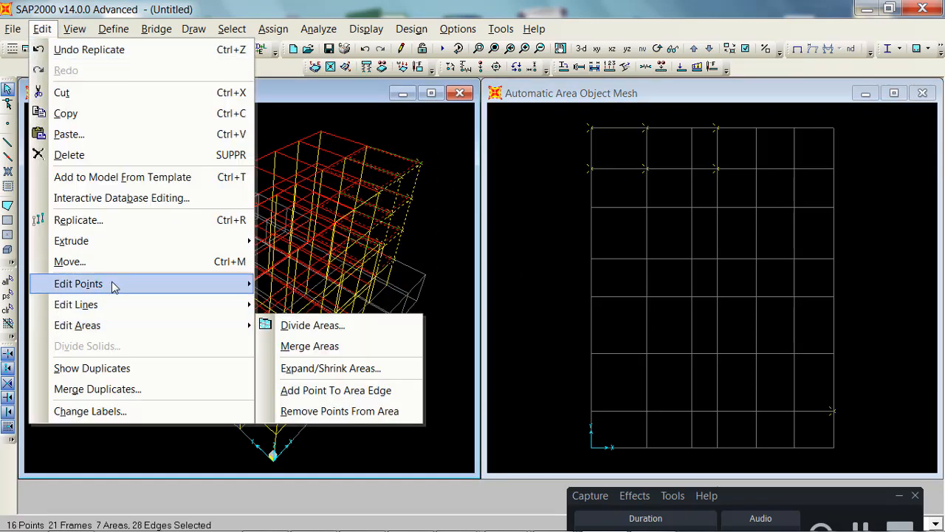
mouse_move(140, 283)
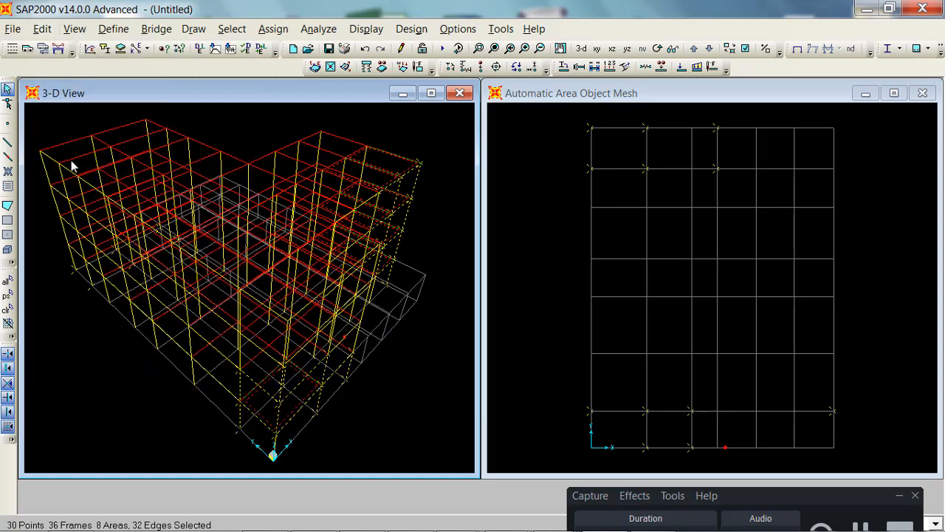
left_click(8, 310)
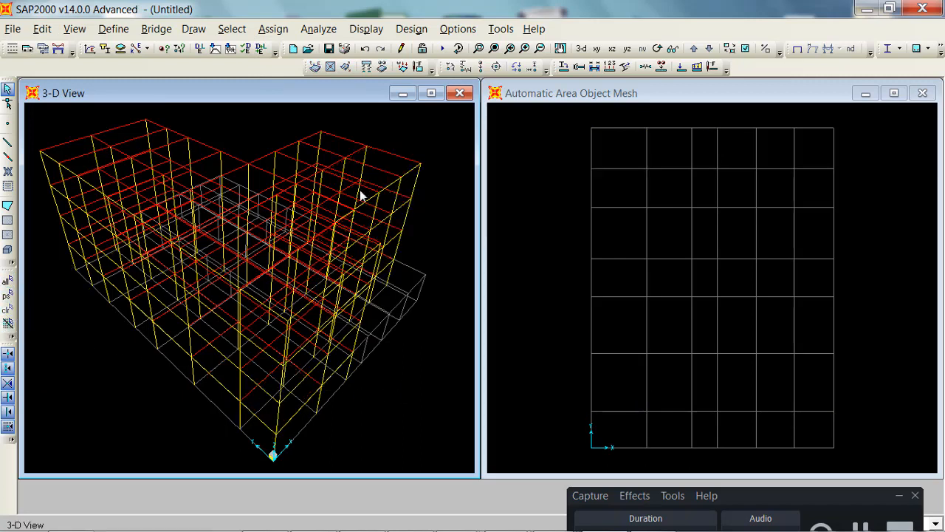
Step: Open the GLOBAL grid system data for editing and display the grids as spacing
right_click(510, 144)
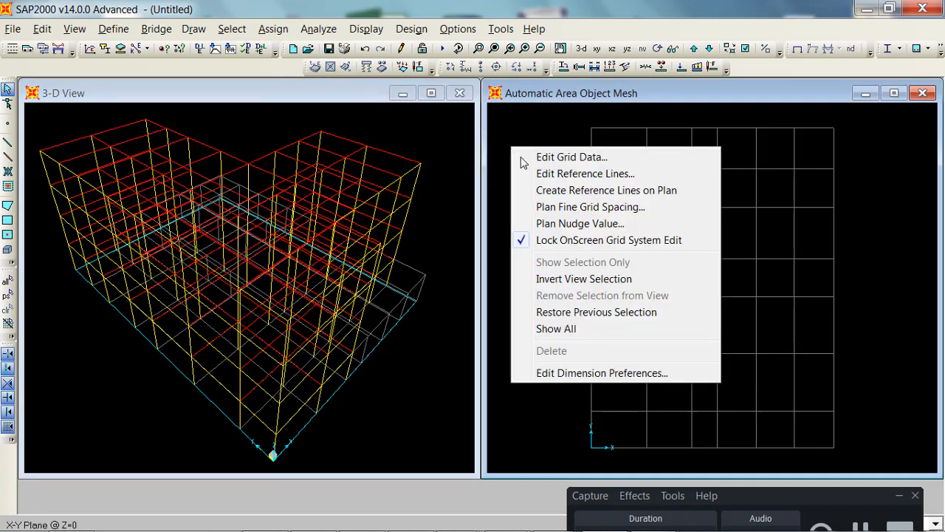
left_click(570, 158)
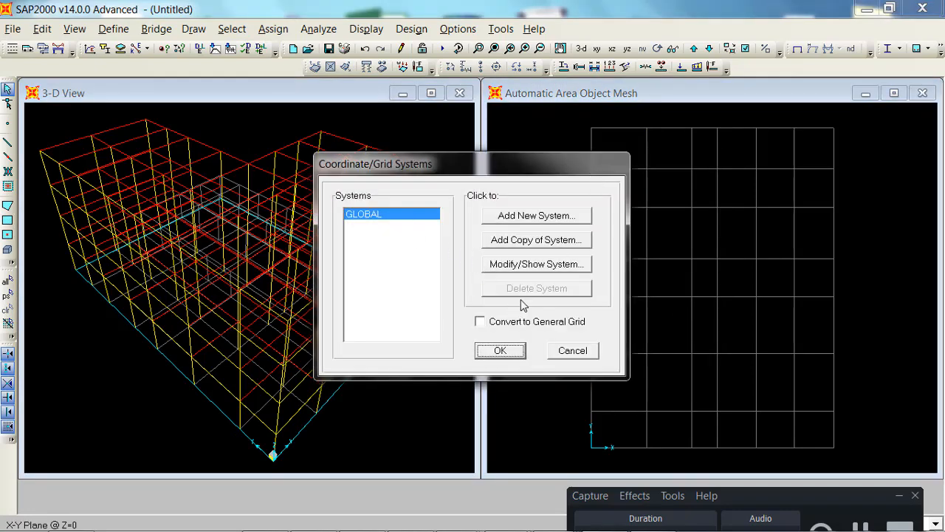
left_click(531, 266)
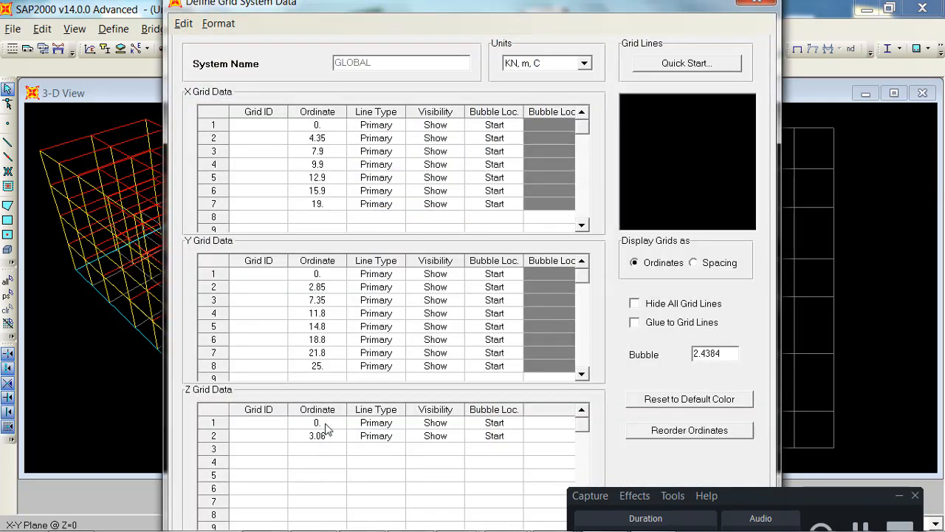
left_click(720, 263)
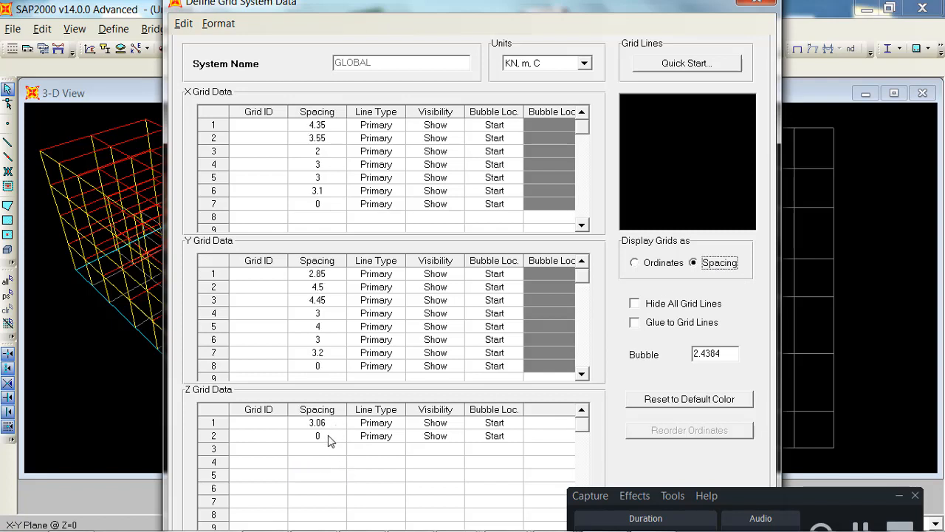
Step: Extend the Z grid data with spacings of 3.06 m for lines 2 to 4 and 0 for line 5
left_click(325, 436)
type("3")
left_click(323, 453)
type("3.06")
left_click(331, 463)
type("3.006")
left_click(309, 478)
left_click(331, 450)
left_click(325, 463)
type("3")
left_click(329, 478)
type("0")
Step: Display the grids as ordinates and accept the changes to the GLOBAL grid system
left_click(637, 264)
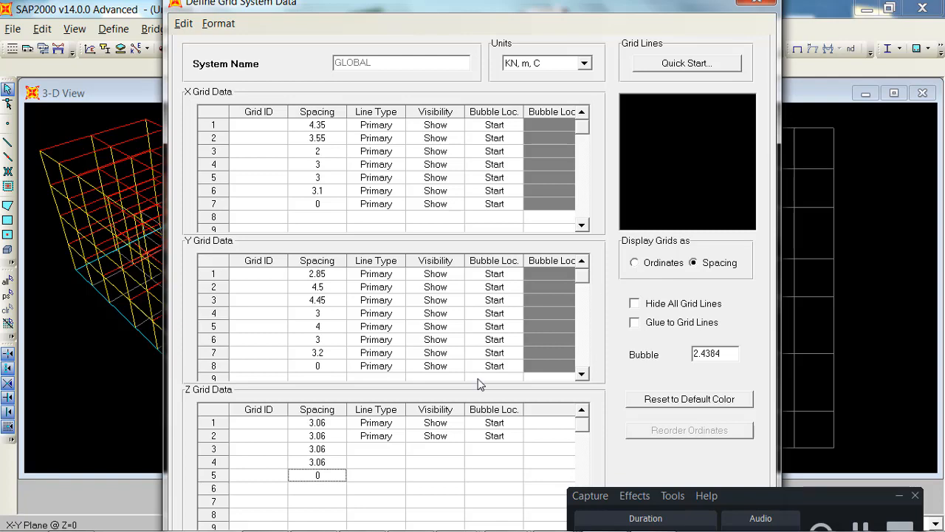
left_click(651, 264)
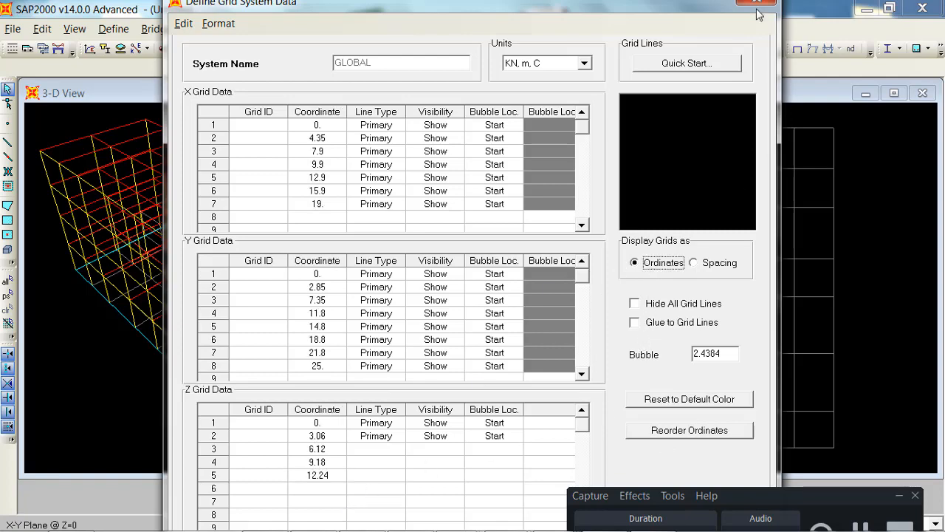
left_click_drag(675, 10, 677, 17)
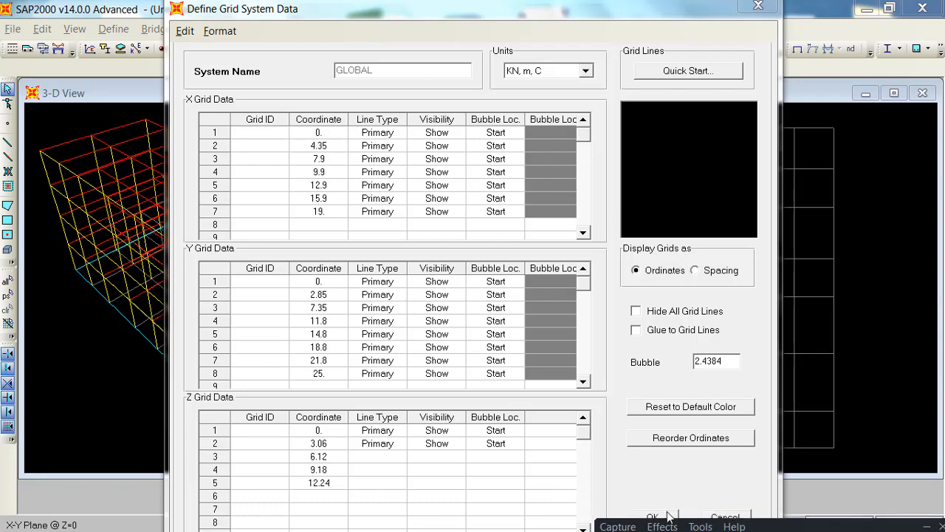
left_click(668, 516)
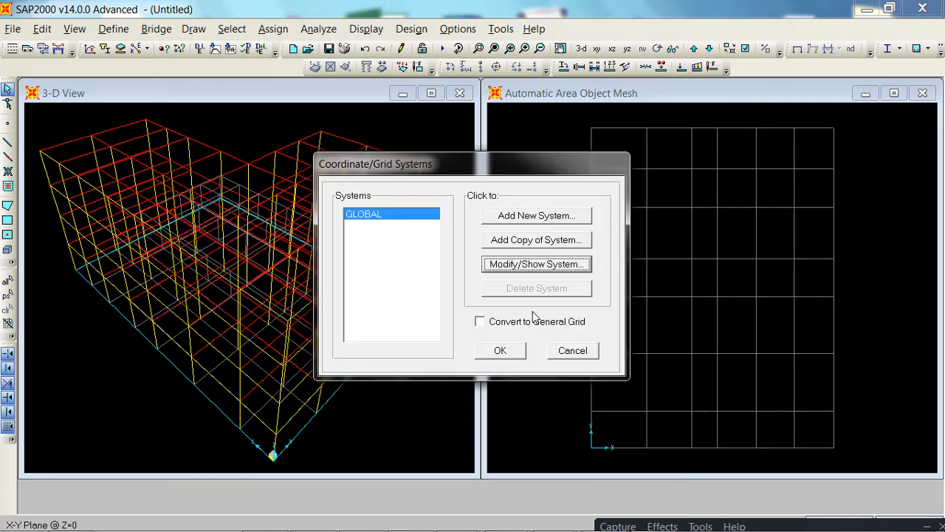
left_click(500, 351)
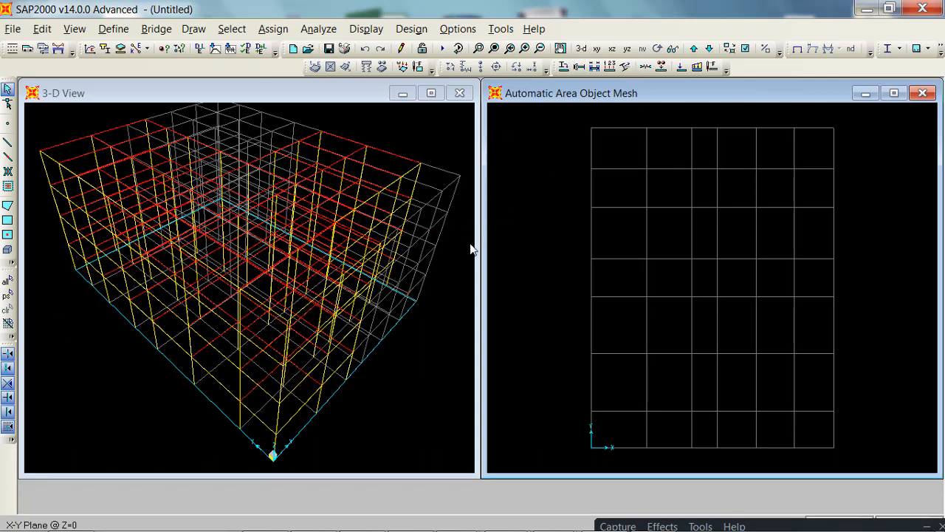
Step: Step the plan view down through the storey levels to check the automatic area mesh assignments on each floor
left_click(353, 417)
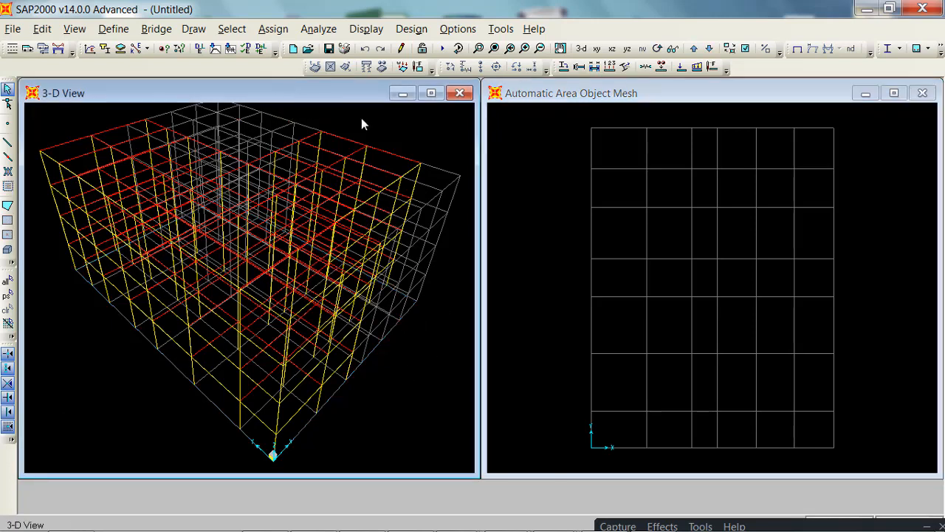
left_click(532, 257)
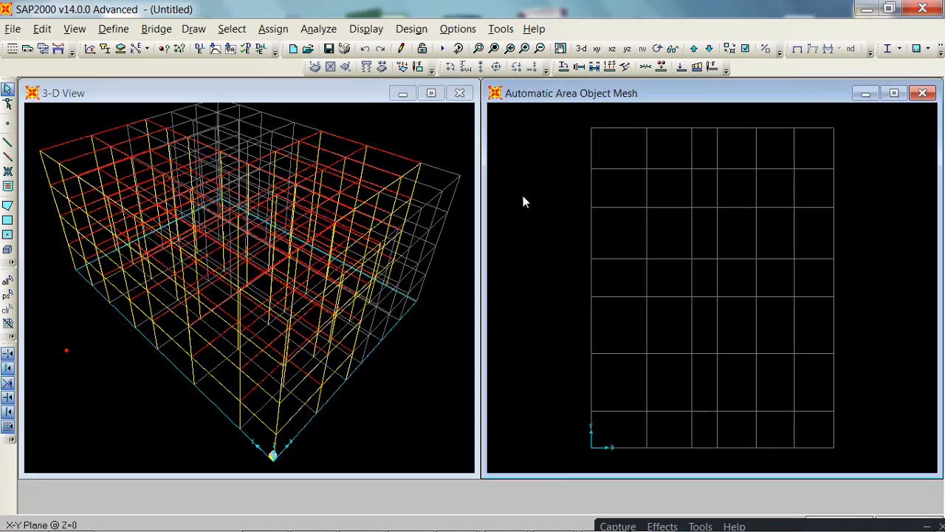
left_click(709, 49)
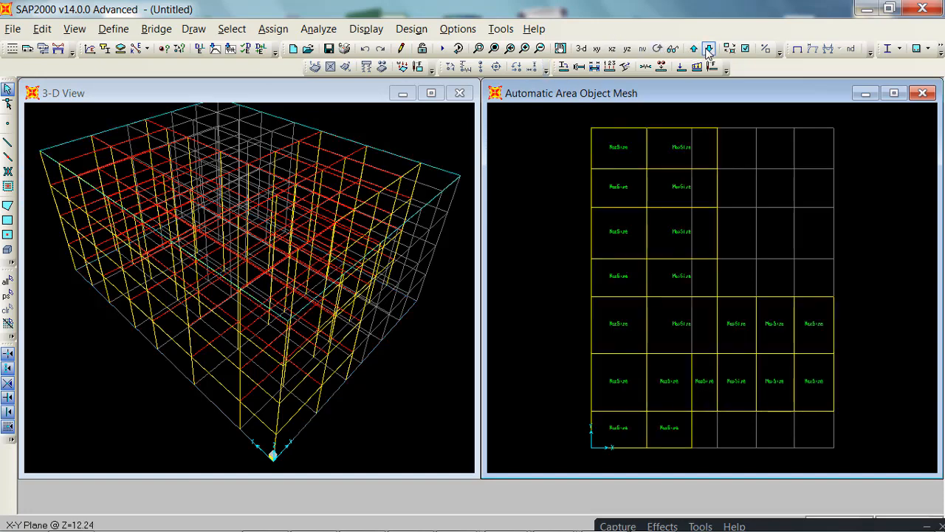
left_click(709, 50)
left_click(709, 50)
left_click(709, 50)
left_click(709, 50)
left_click(709, 50)
left_click(709, 51)
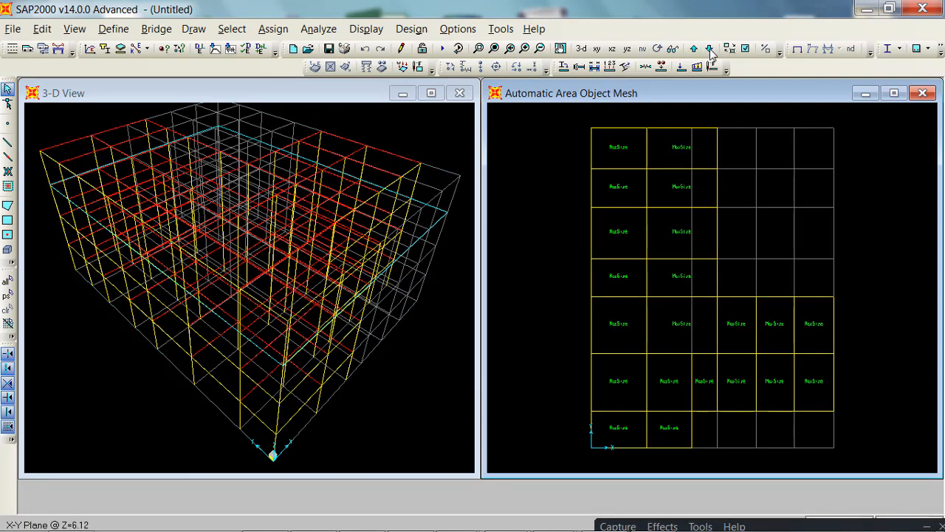
left_click(709, 50)
Step: Show the undeformed shape in the 3-D view and in the plan view in place of the mesh labels
left_click(426, 132)
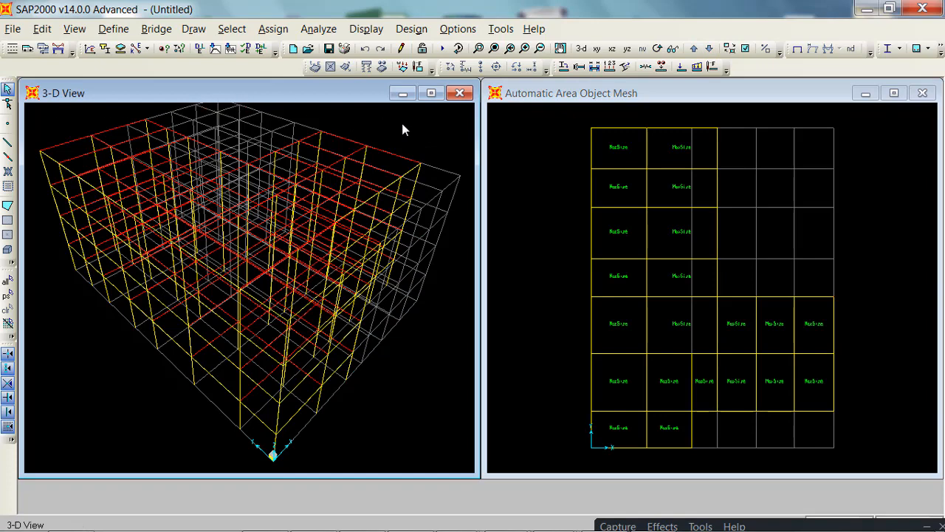
left_click(366, 28)
left_click(399, 49)
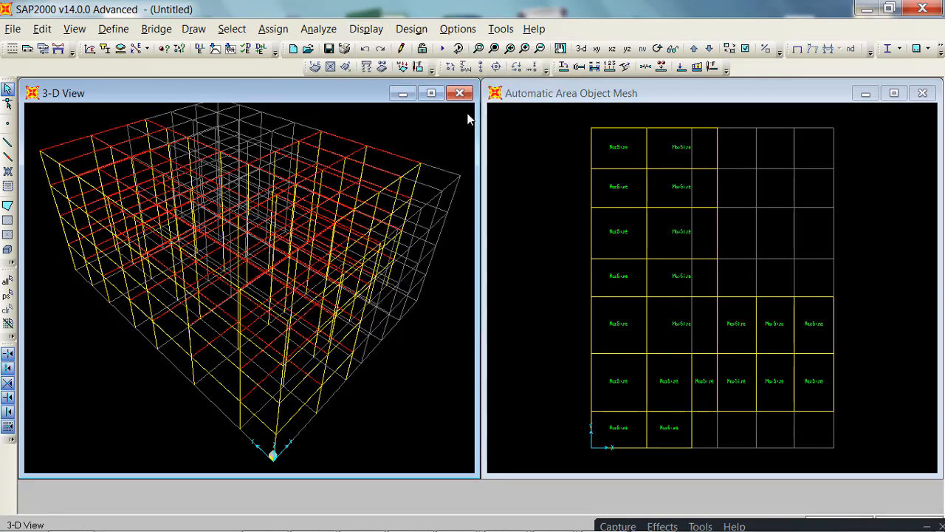
left_click(522, 135)
left_click(366, 29)
left_click(398, 50)
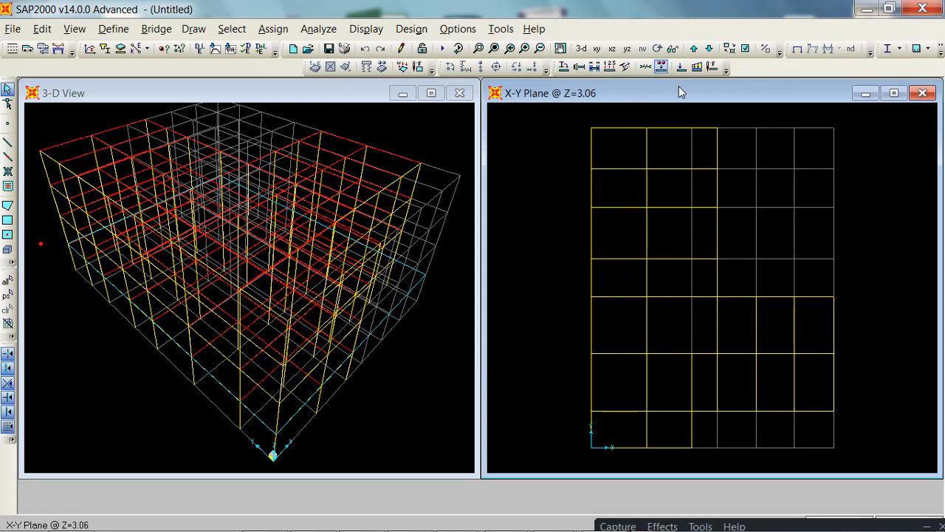
Step: Step the undeformed plan view up through the levels from Z=0 to Z=12.24 to examine the replicated storeys
left_click(694, 49)
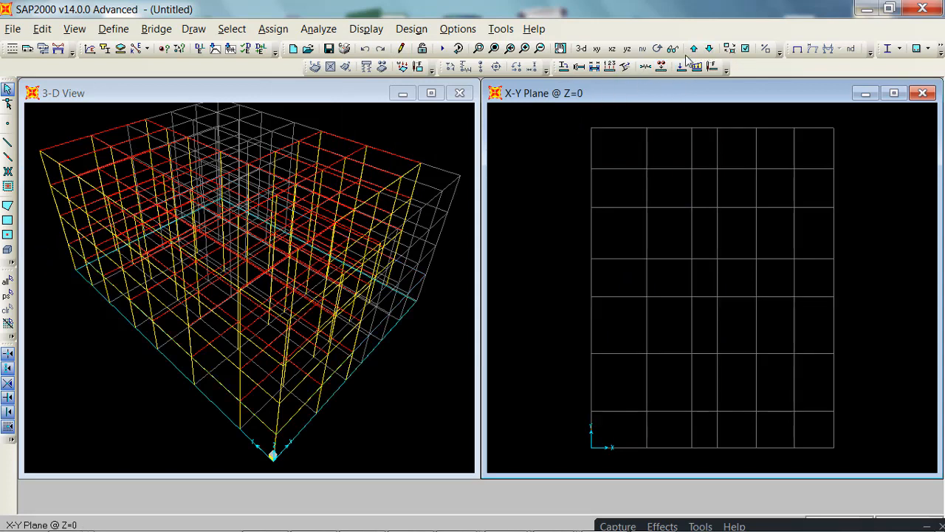
left_click(694, 49)
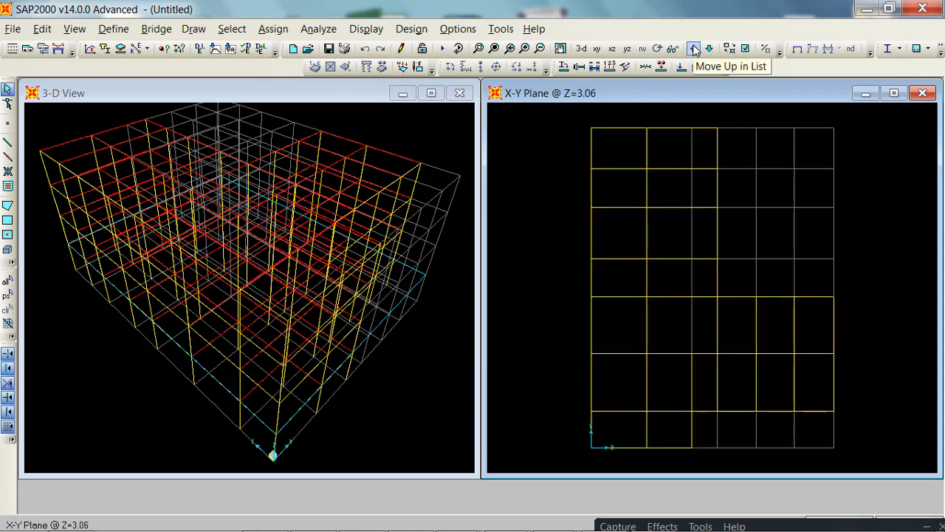
left_click(694, 49)
left_click(694, 49)
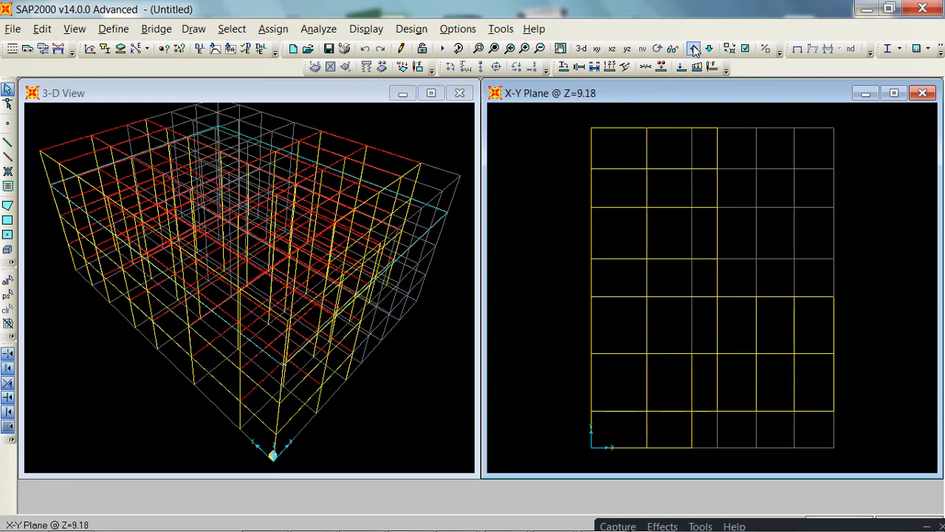
left_click(694, 49)
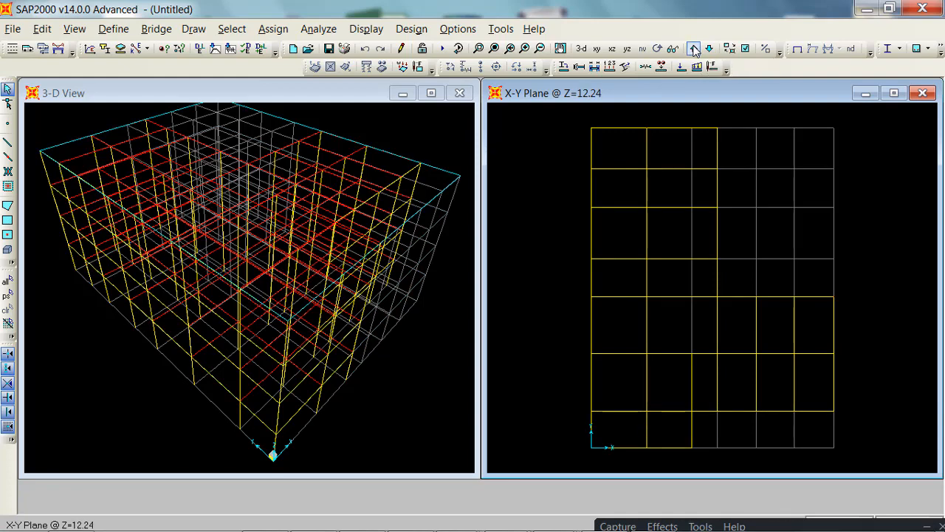
left_click(694, 49)
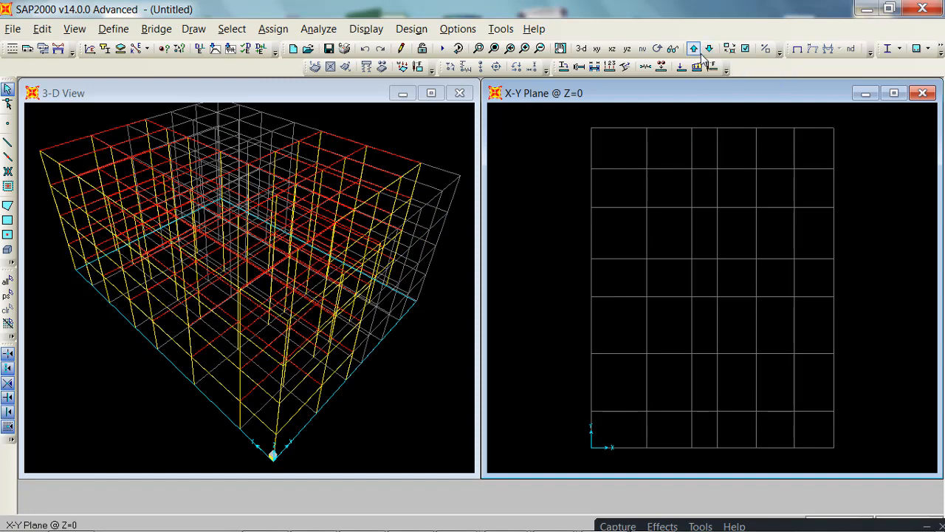
left_click(709, 49)
left_click(694, 49)
left_click(694, 49)
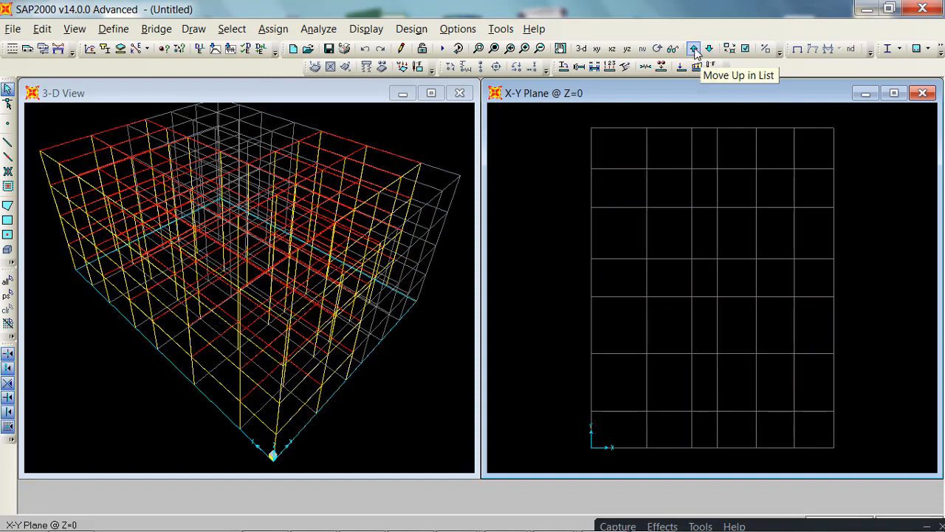
left_click(694, 48)
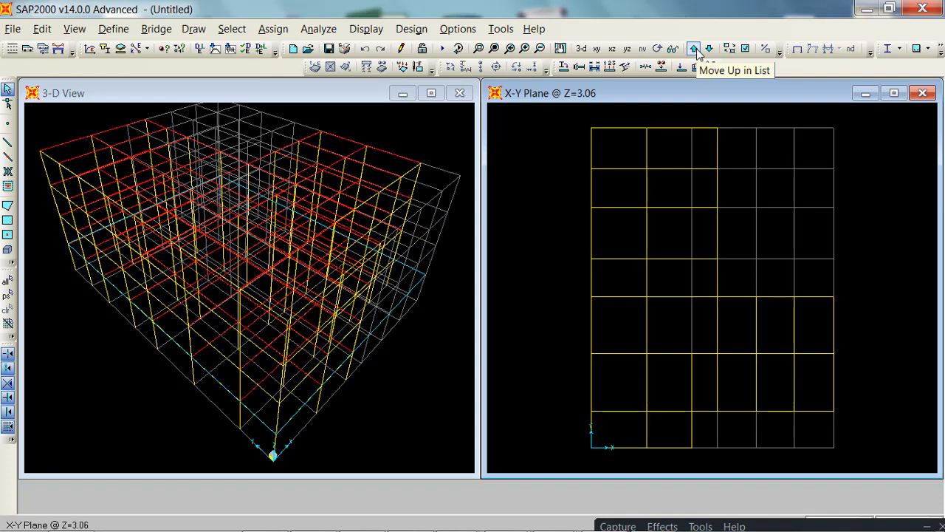
left_click(695, 50)
left_click(694, 49)
left_click(694, 49)
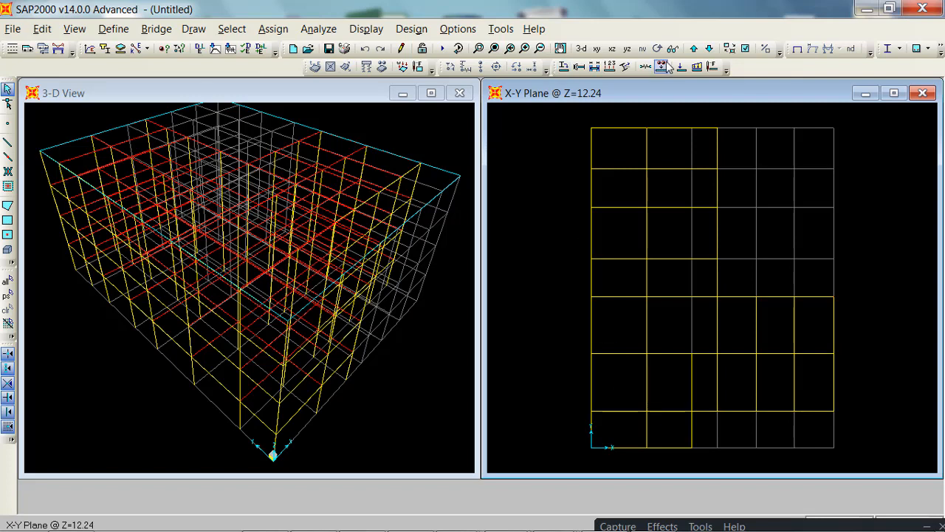
Step: Select the columns above the ground storey in the Y-Z elevations and assign them the frame section POT123
left_click(597, 49)
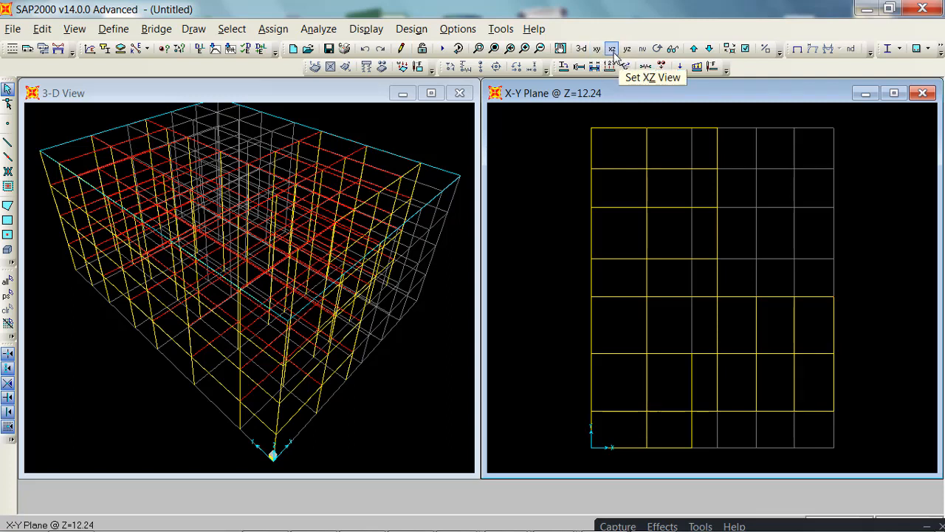
left_click(627, 48)
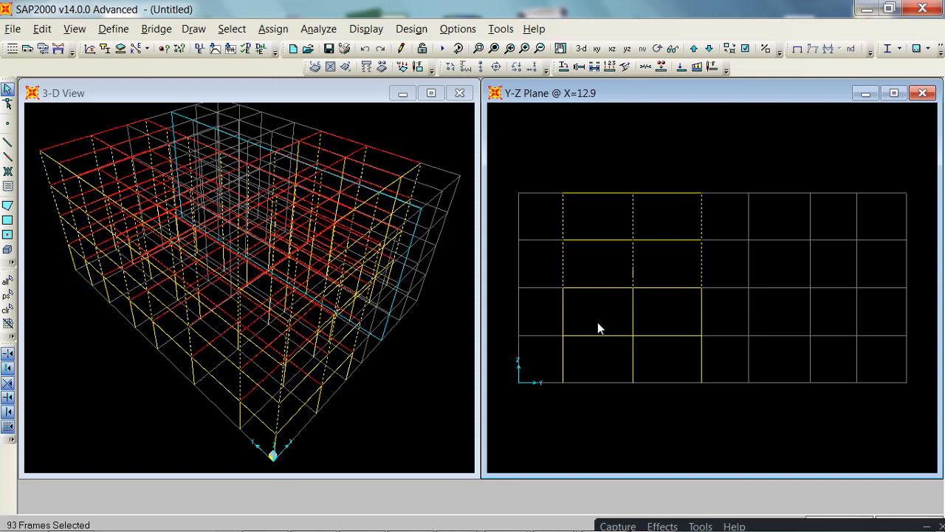
left_click_drag(717, 313, 550, 323)
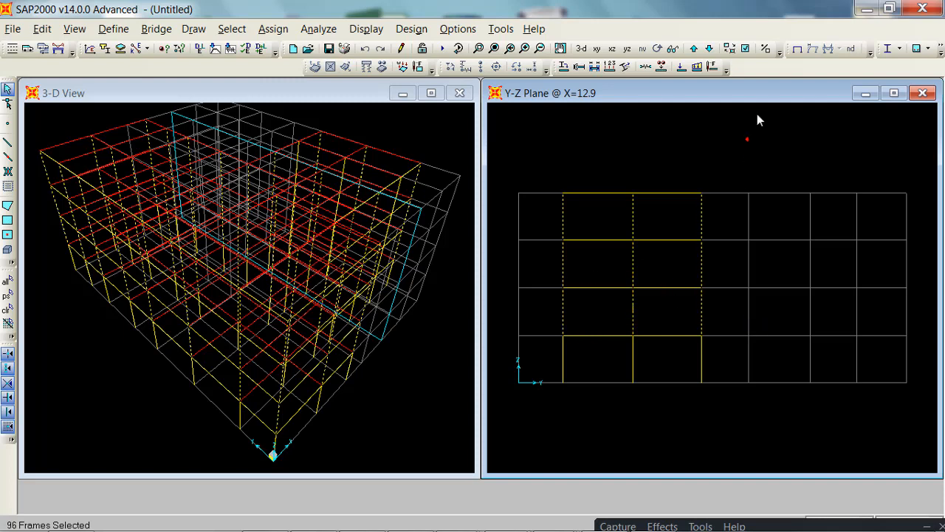
left_click(694, 48)
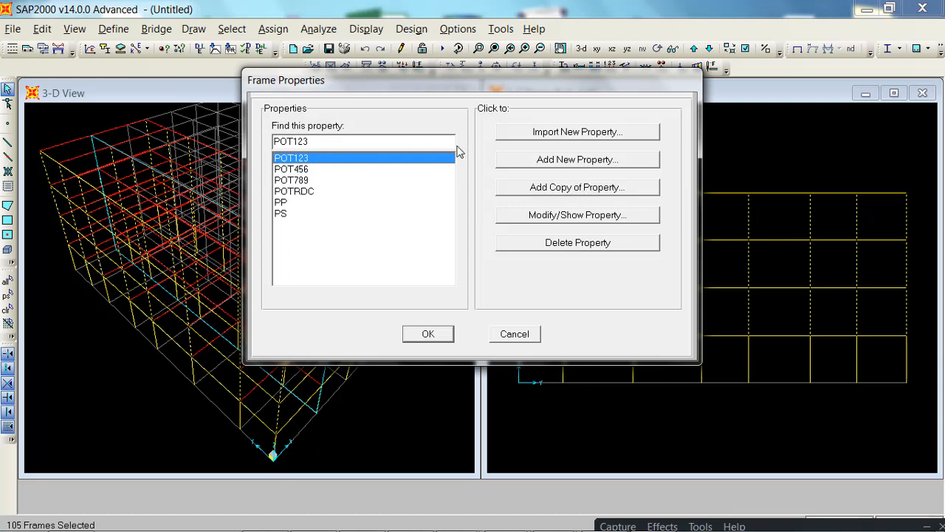
left_click(295, 169)
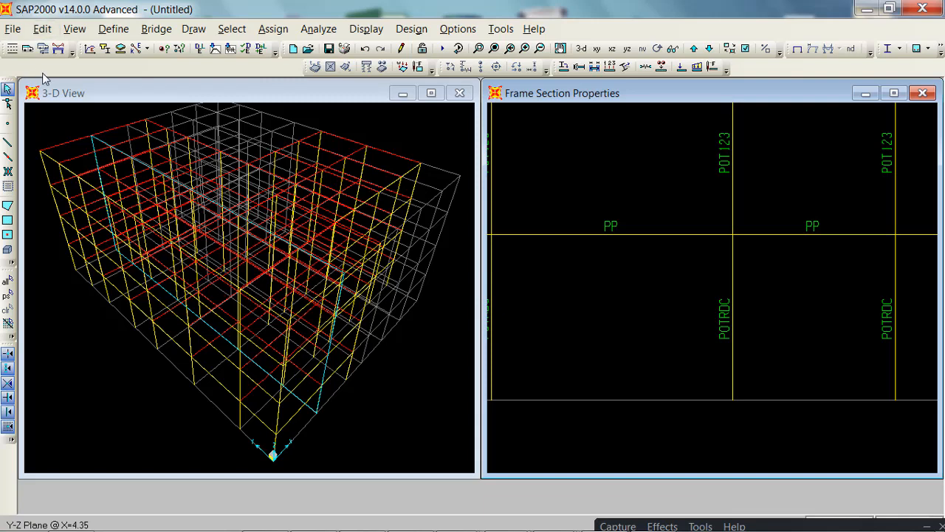
Step: Fit the 3-D view and the frame section elevation to the full model, keeping the first view in 3-D
left_click(45, 103)
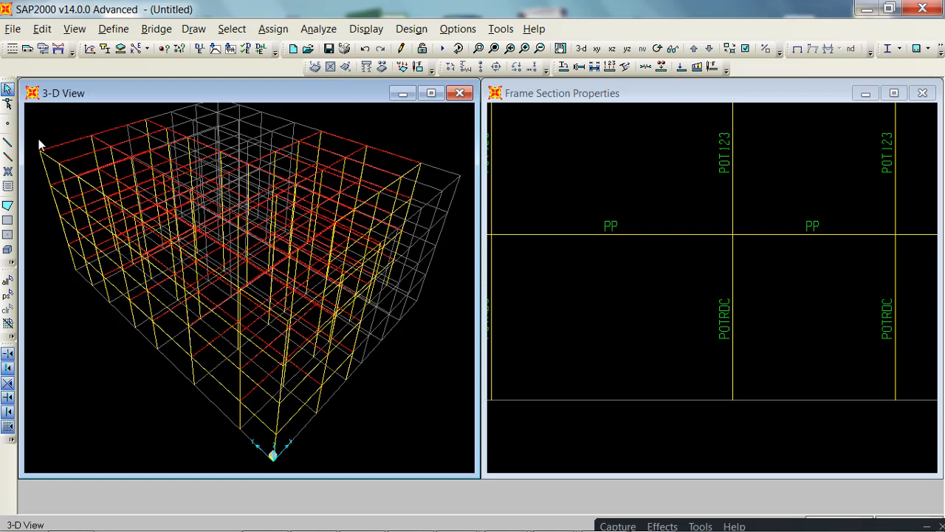
left_click(601, 157)
left_click(380, 100)
left_click(495, 49)
left_click(599, 168)
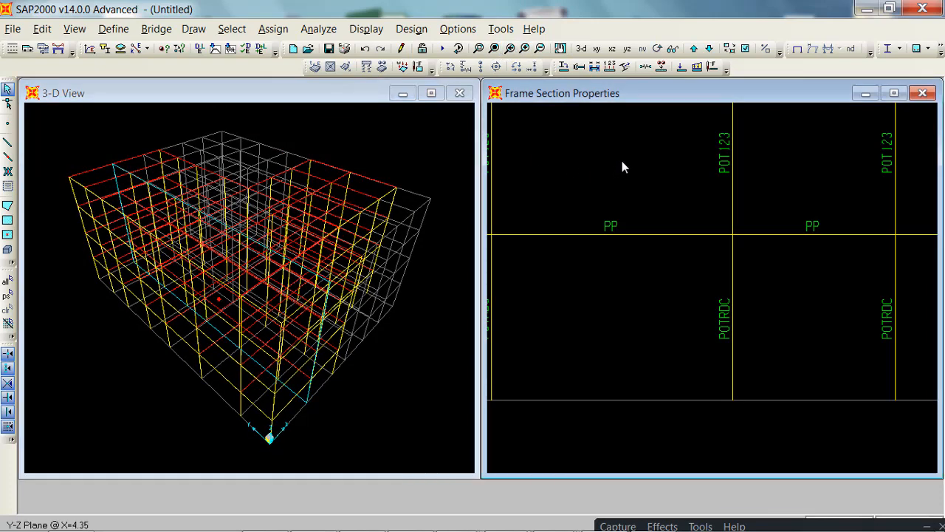
left_click(495, 48)
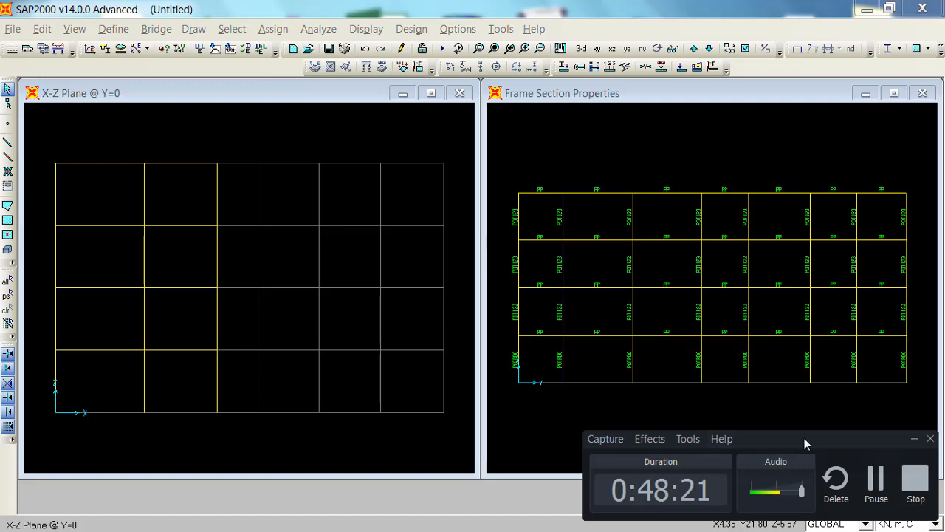
left_click(699, 160)
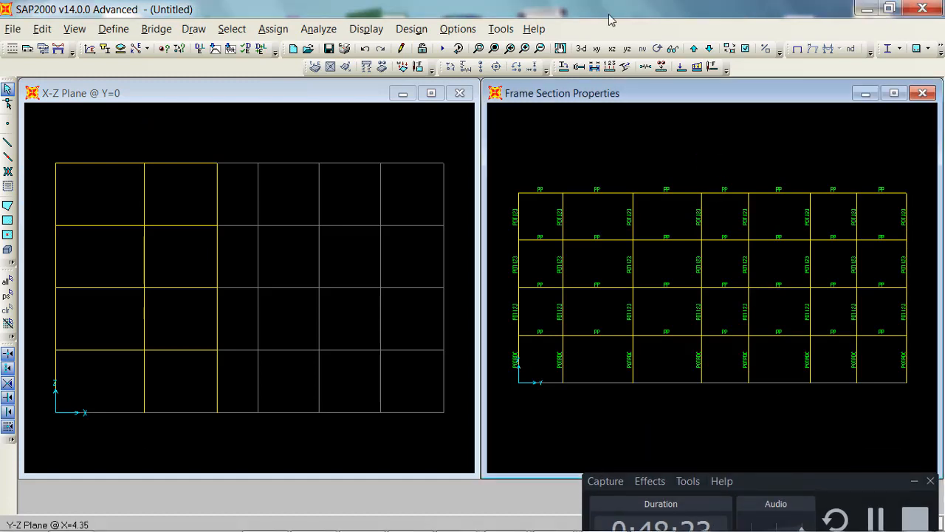
left_click(402, 119)
left_click(581, 49)
left_click(616, 130)
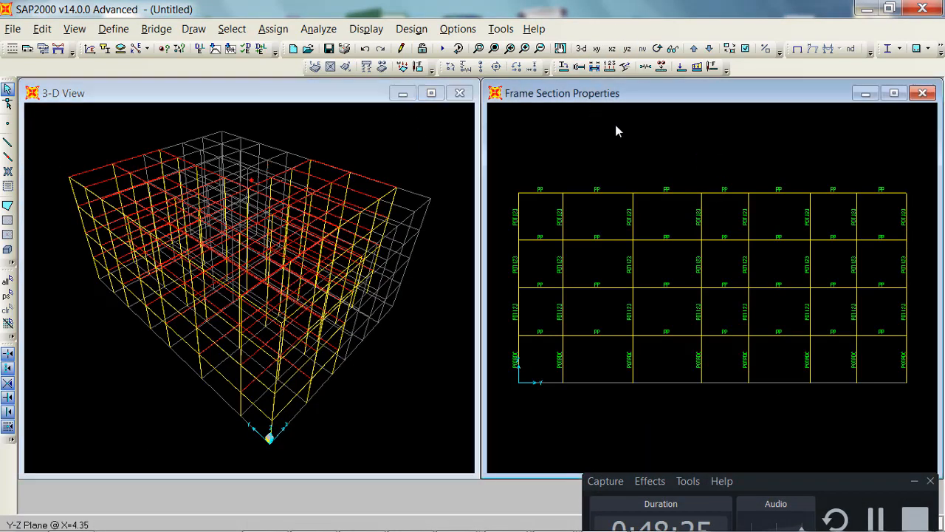
Step: Select the whole floor in the Z=12.24 plan, plus the top-storey columns in the X-Z elevations from Y=0 to Y=7.35
left_click(598, 49)
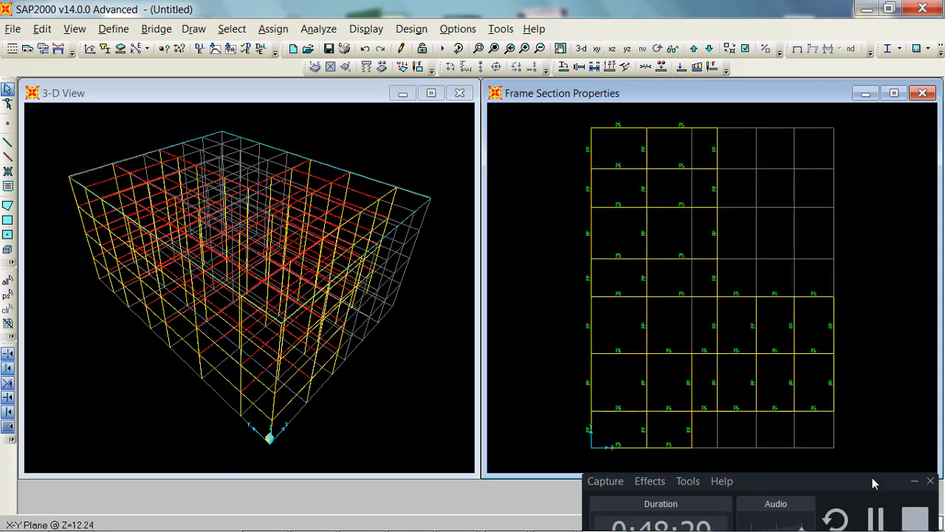
left_click_drag(550, 111, 872, 468)
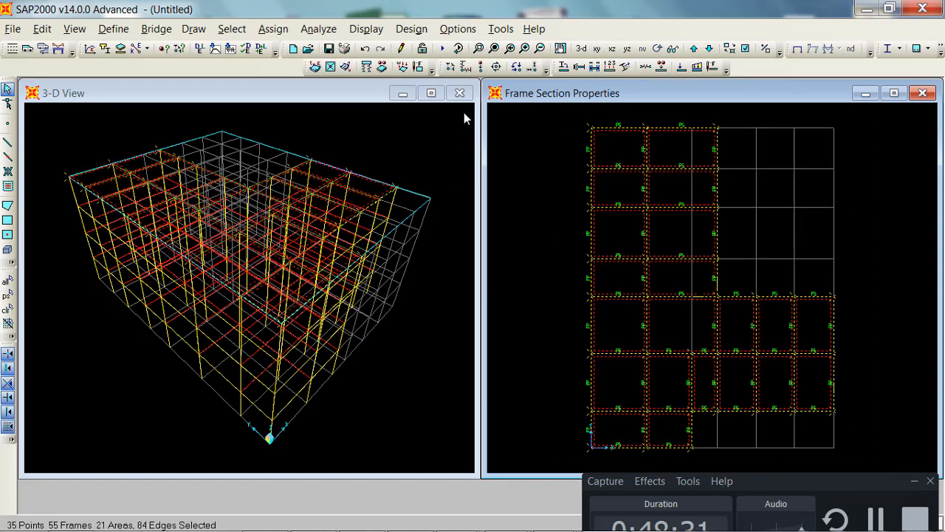
left_click(611, 48)
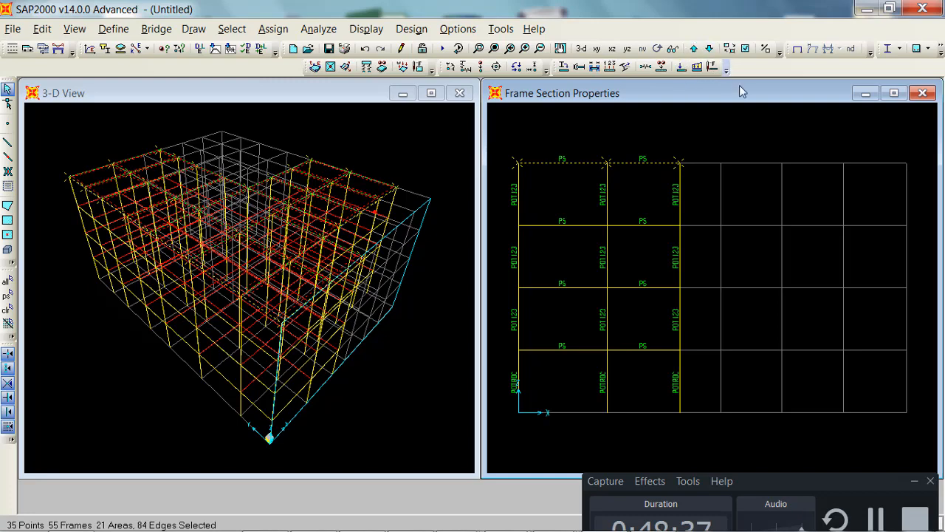
left_click_drag(710, 183, 518, 207)
left_click(693, 48)
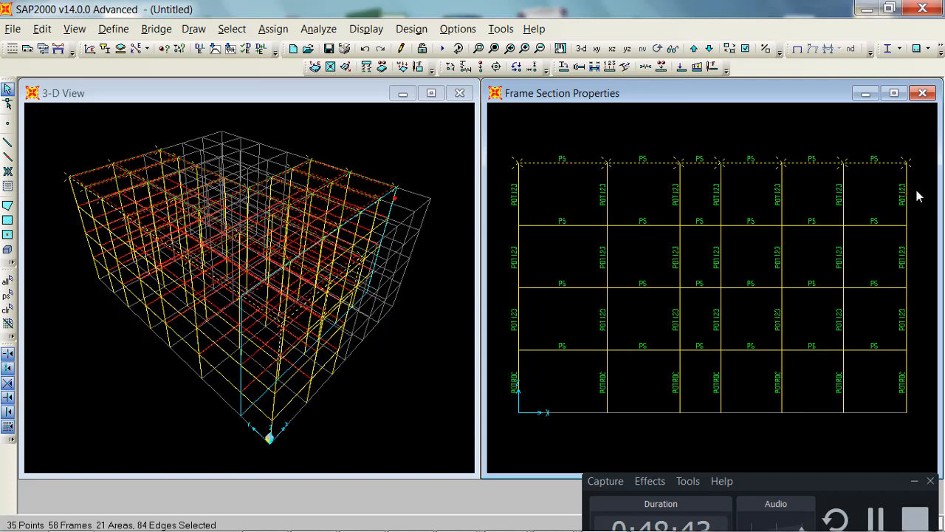
left_click_drag(921, 184, 500, 204)
left_click(695, 49)
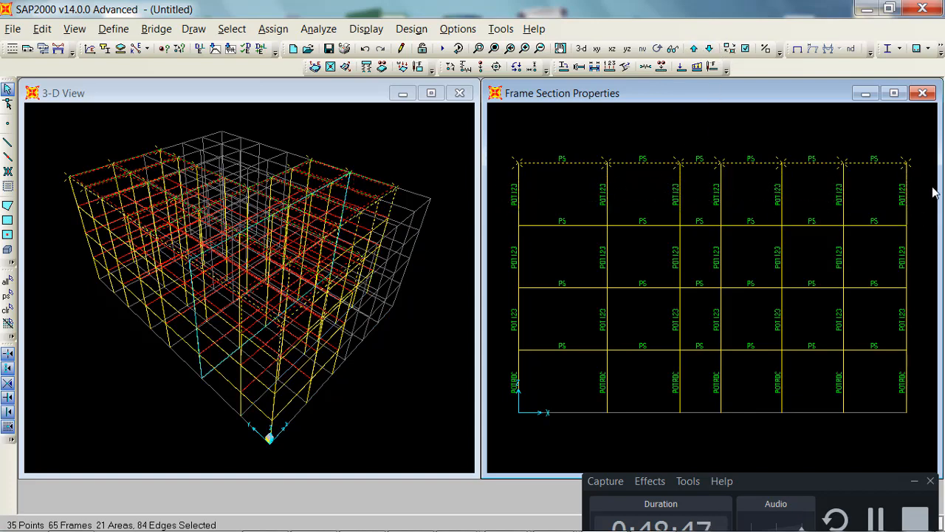
left_click_drag(933, 186, 506, 211)
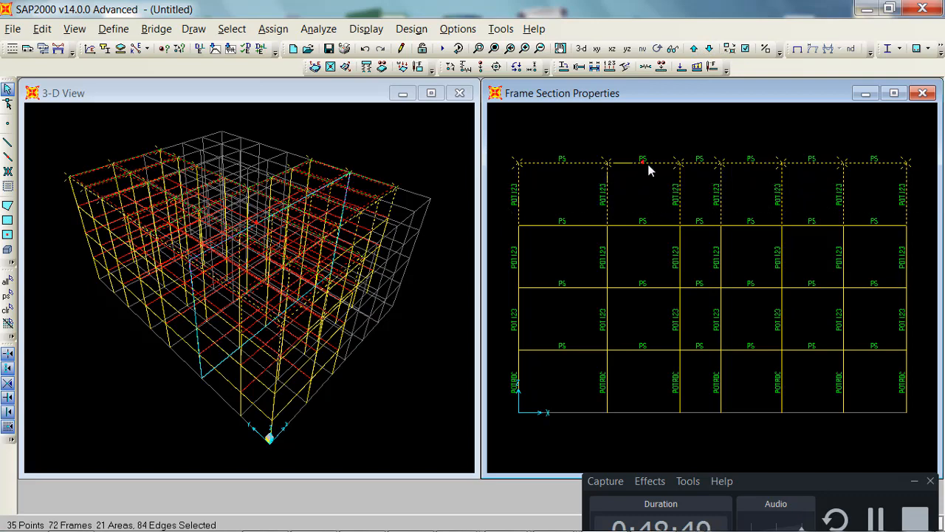
Step: Add the top-storey columns in the remaining X-Z elevations, from Y=11.8 to Y=25, to the selection
left_click(696, 49)
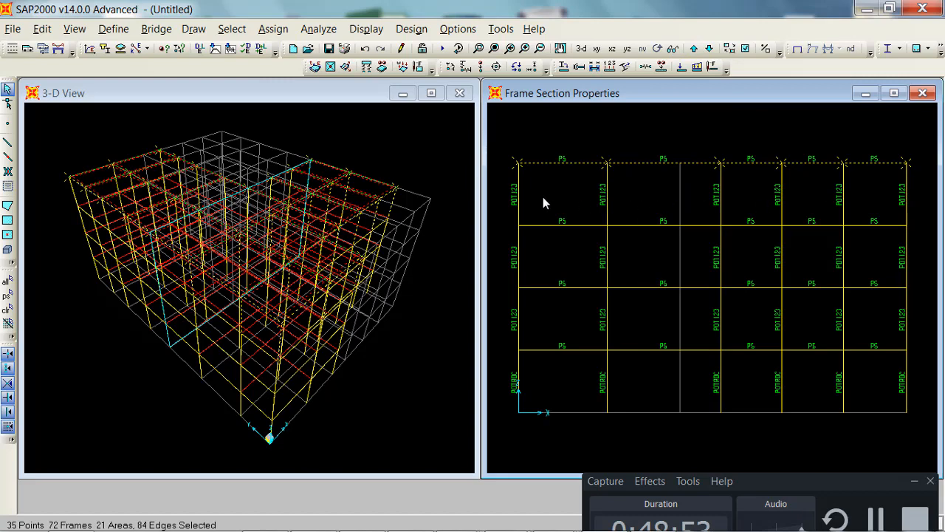
left_click(695, 48)
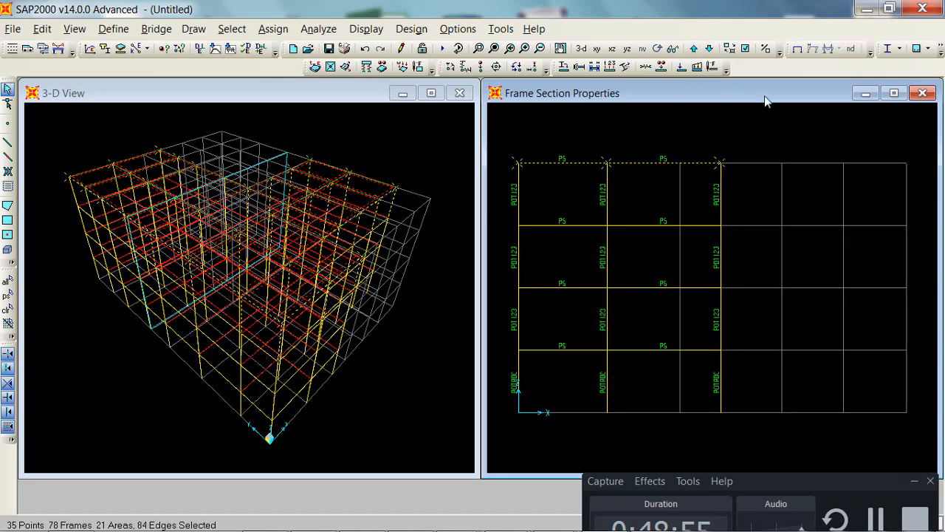
left_click(710, 49)
left_click(710, 49)
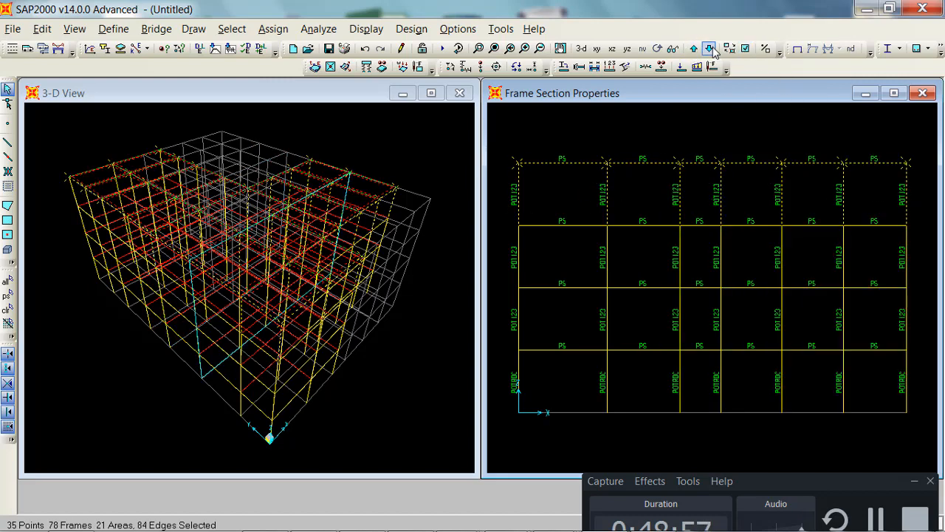
left_click(710, 49)
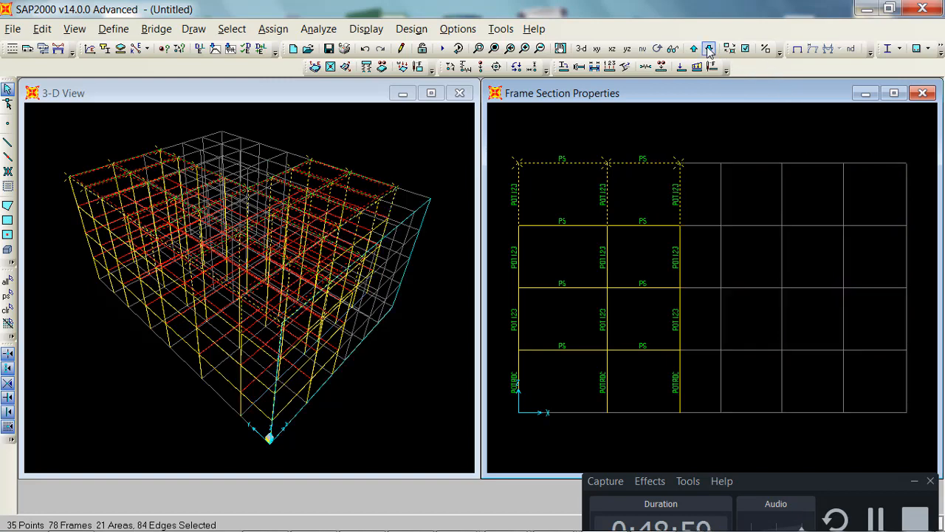
left_click(710, 49)
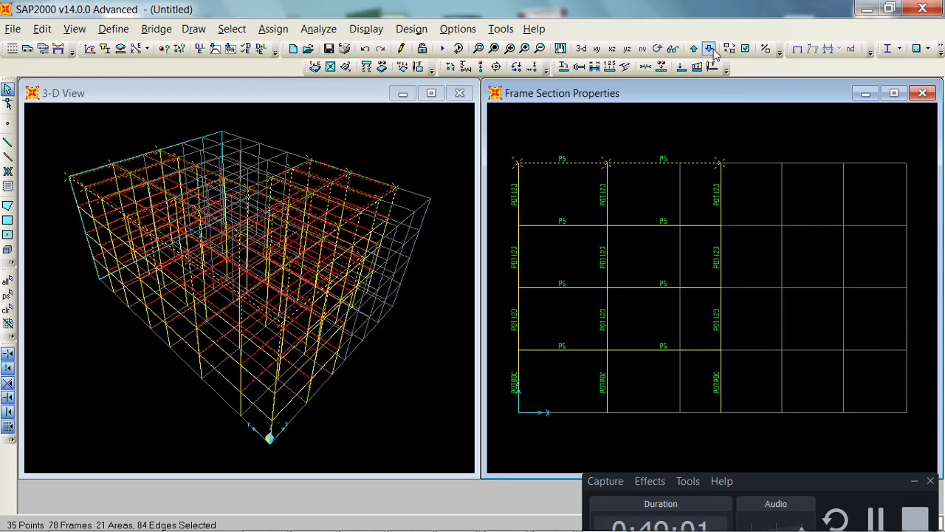
left_click_drag(743, 195, 472, 199)
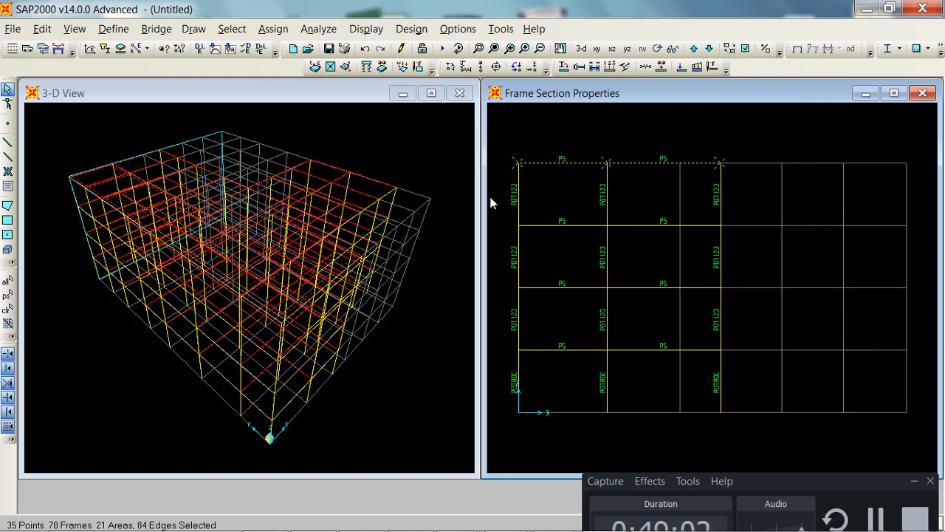
left_click(710, 49)
left_click_drag(758, 182, 453, 199)
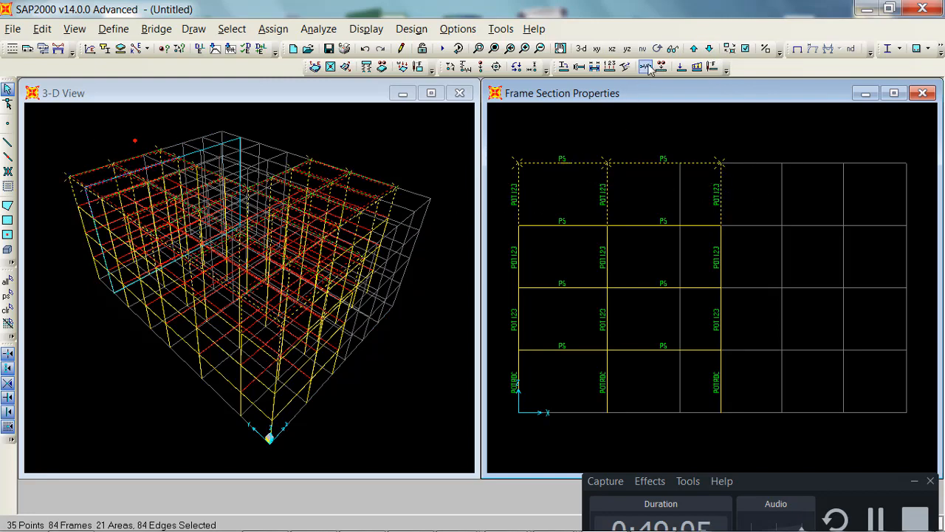
left_click(710, 49)
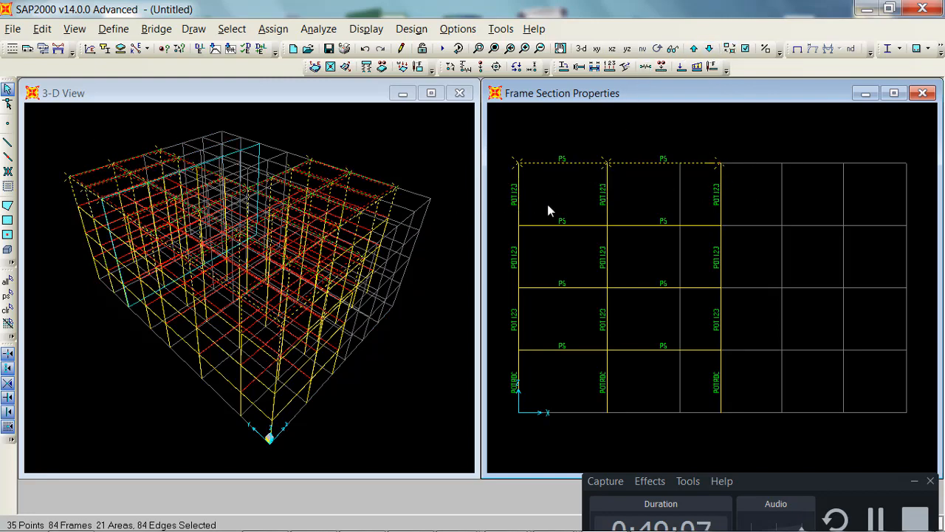
left_click(710, 49)
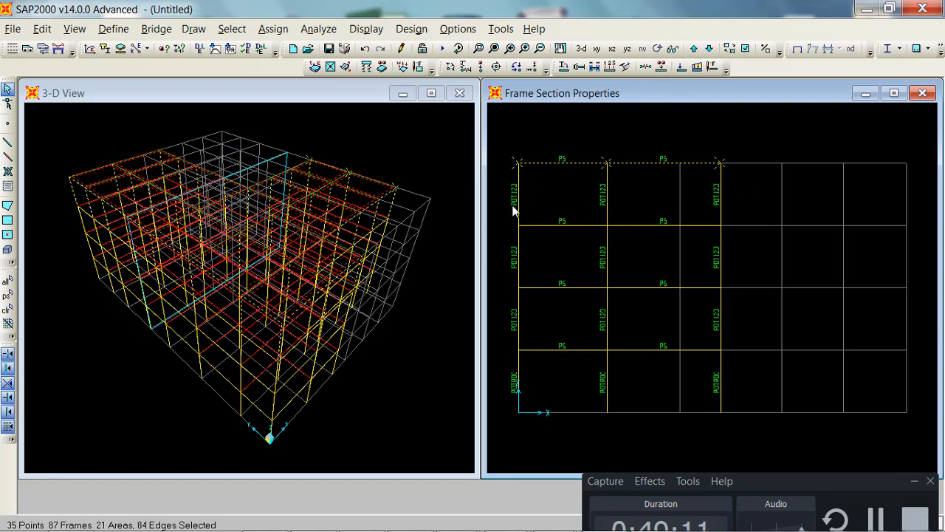
left_click(710, 48)
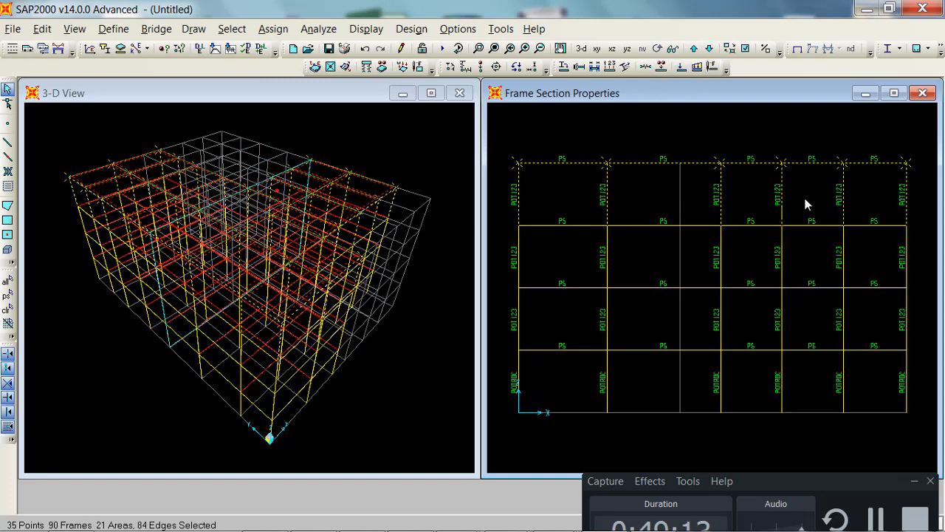
left_click(712, 49)
left_click(711, 49)
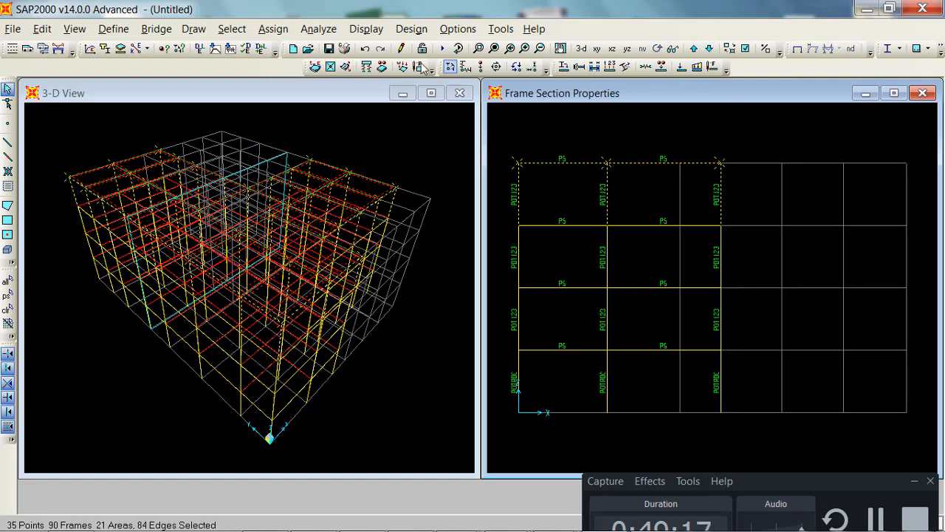
Step: Replicate the selected top storey linearly with dx 0, dy 0, dz 3.06 and a number of 3
left_click(42, 33)
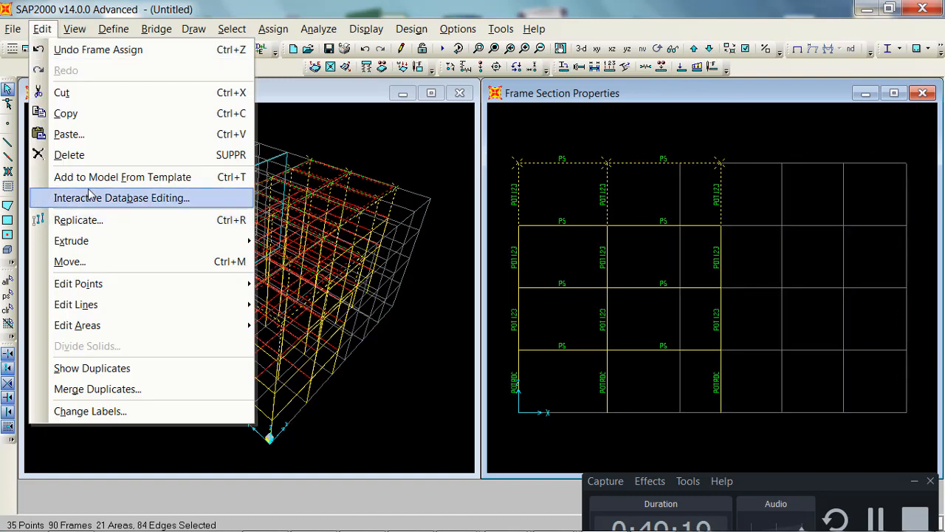
left_click(108, 221)
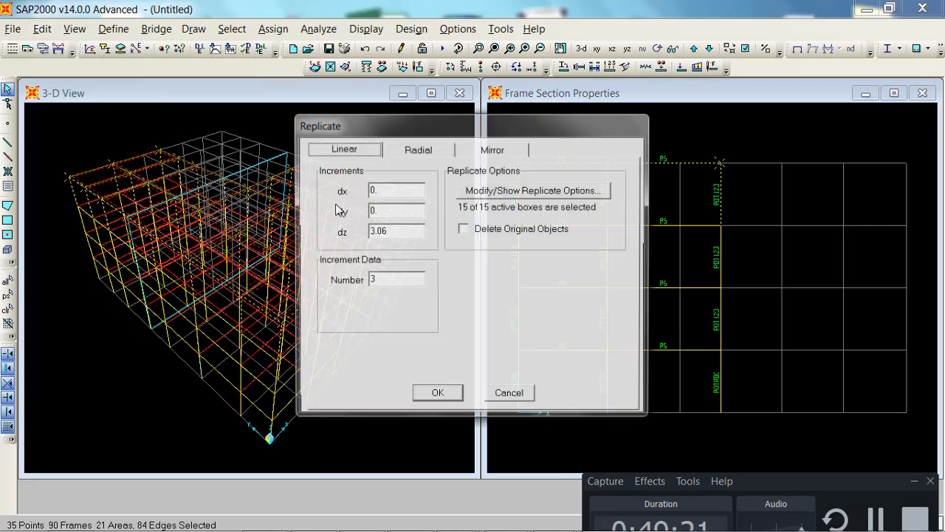
left_click(438, 396)
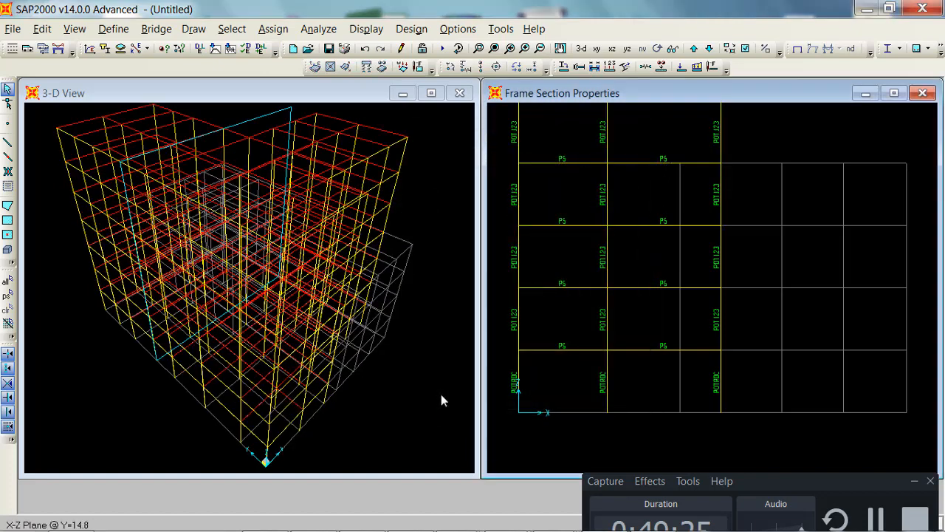
left_click(437, 186)
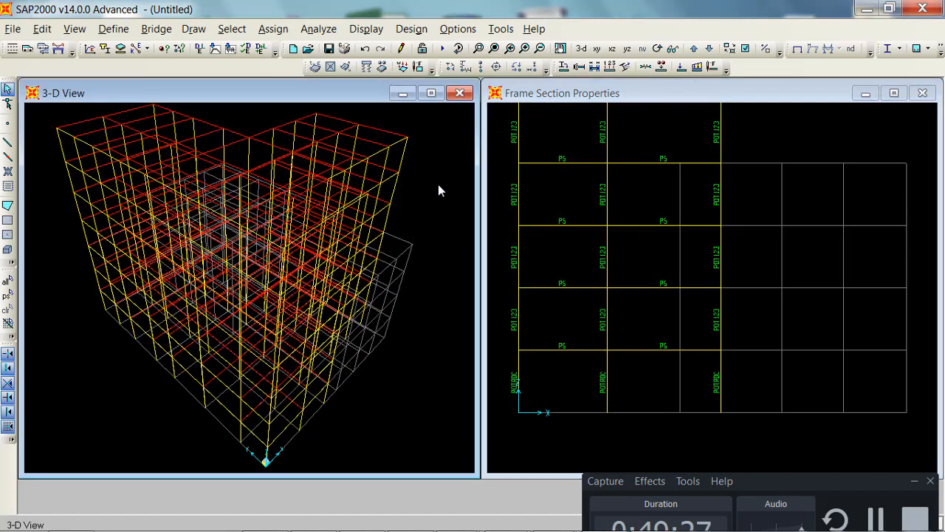
Step: Open the GLOBAL grid system data for editing and display the grids as spacing
right_click(746, 137)
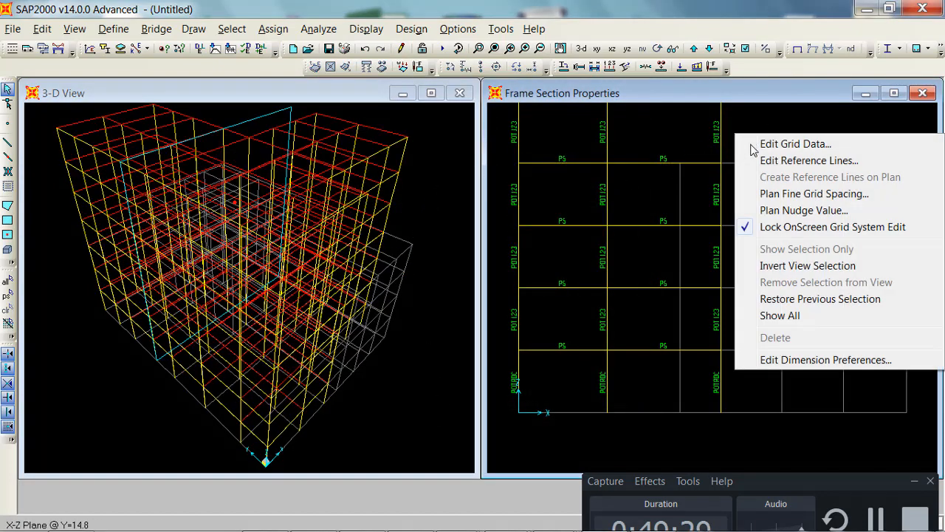
left_click(782, 152)
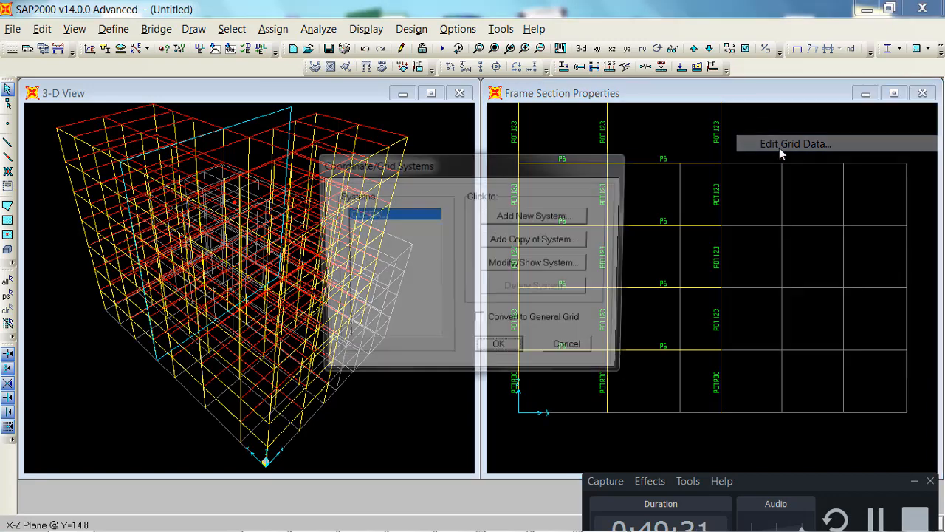
left_click(565, 269)
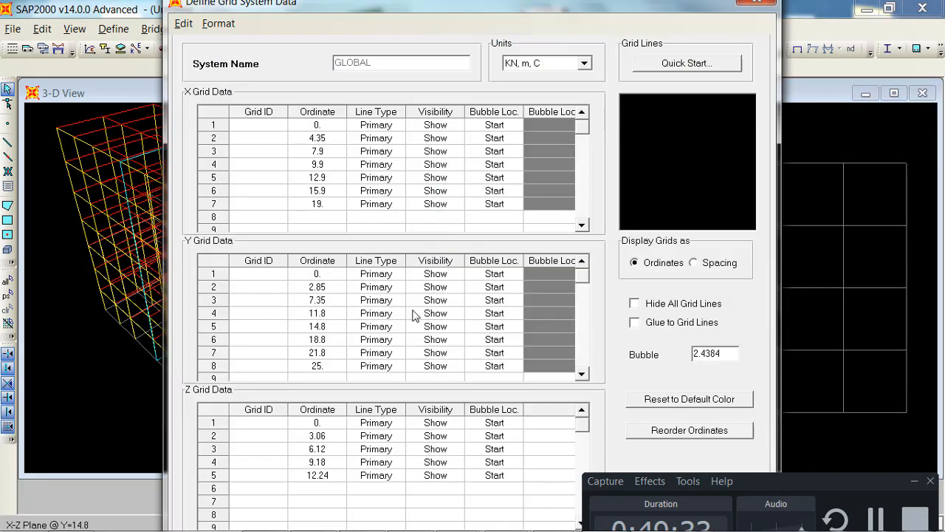
left_click(698, 263)
Step: Set the Z grid spacing to 3.06 in rows 5, 6 and 7, ending with 0 in row 8
left_click(318, 475)
type("3.06")
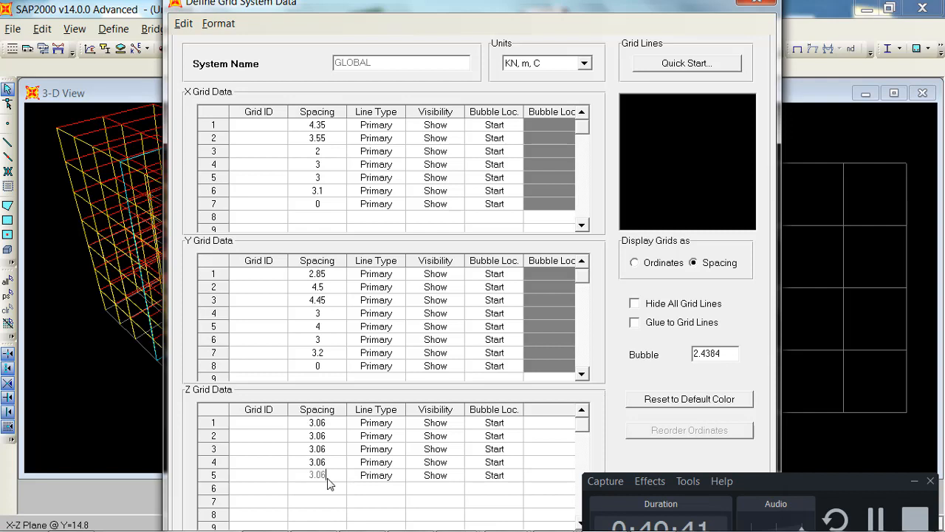
left_click(319, 491)
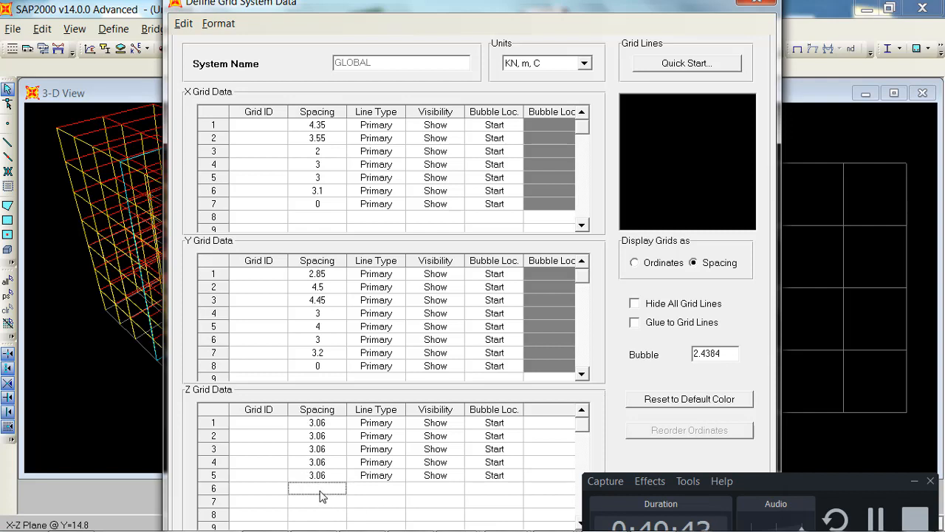
type("3.06")
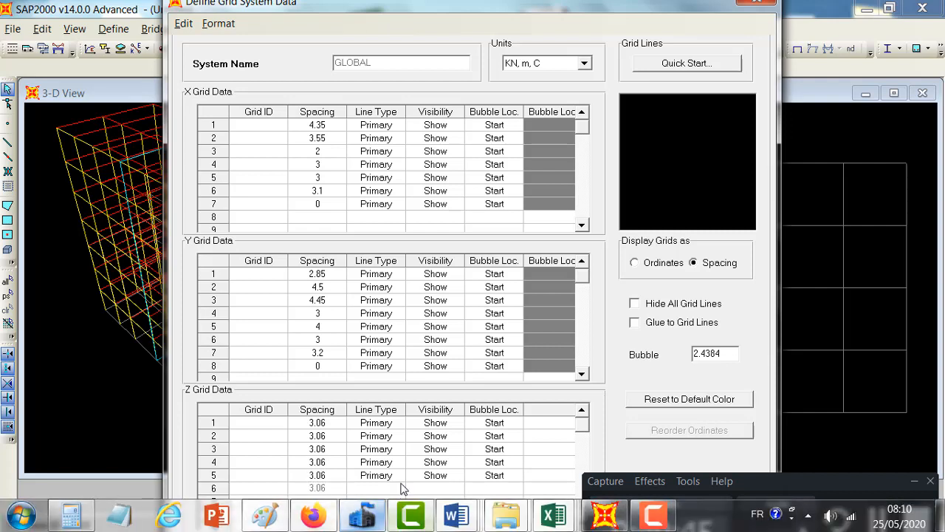
left_click(336, 506)
left_click(330, 503)
type("3006")
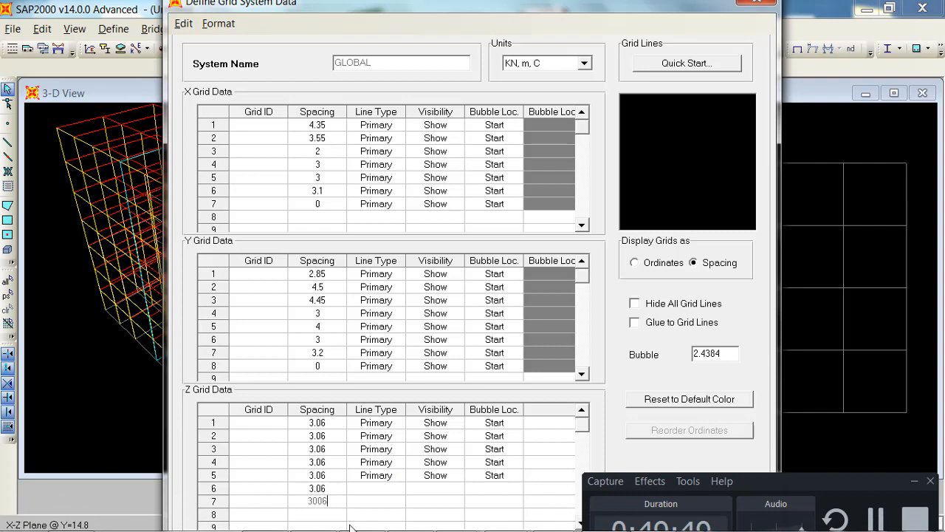
key("BackSpace")
type(".06")
key("Return")
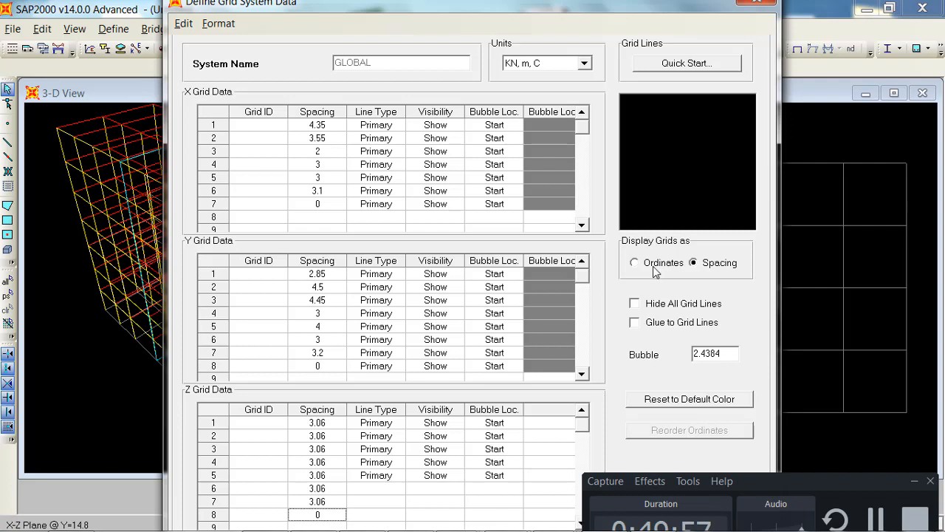
Step: Display the grids as ordinates again and accept the extended GLOBAL grid system
left_click(652, 263)
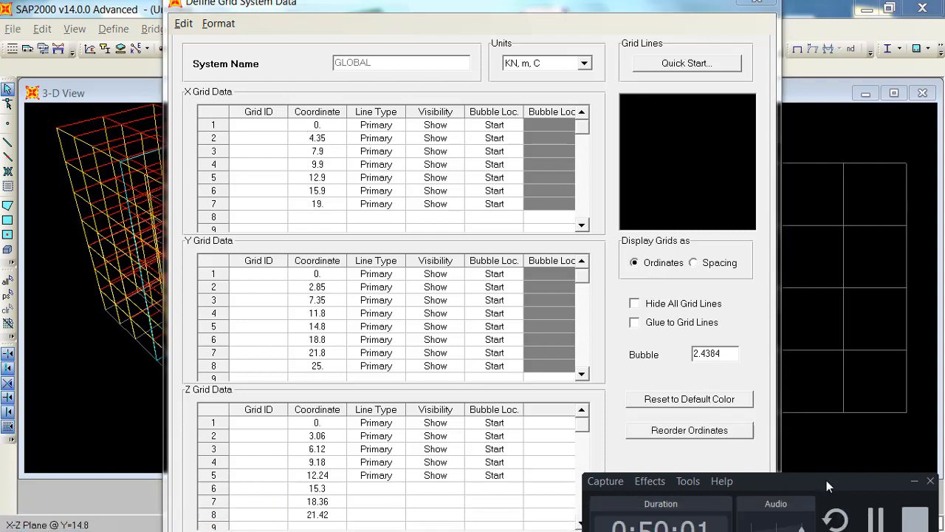
left_click(654, 508)
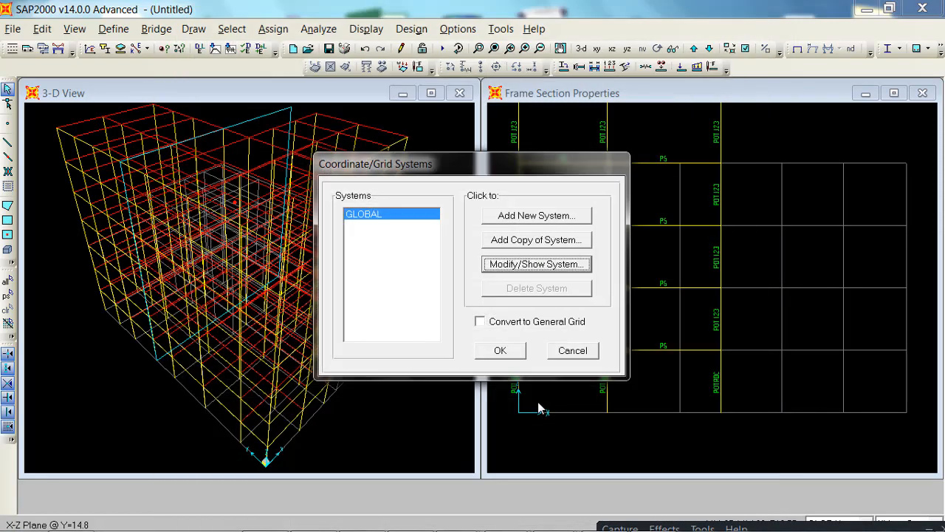
left_click(500, 350)
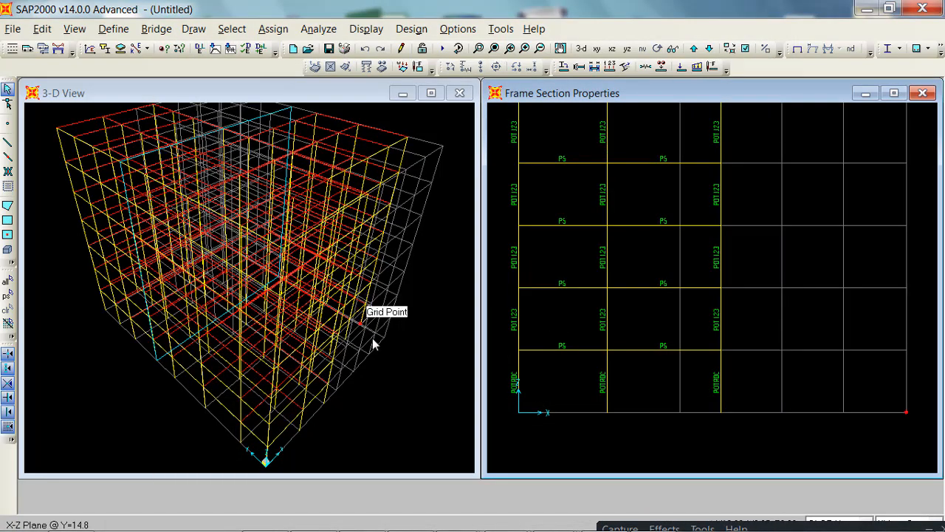
Step: Fit the frame section view to the full model height and show the Y-Z elevation at X=4.35
left_click(891, 146)
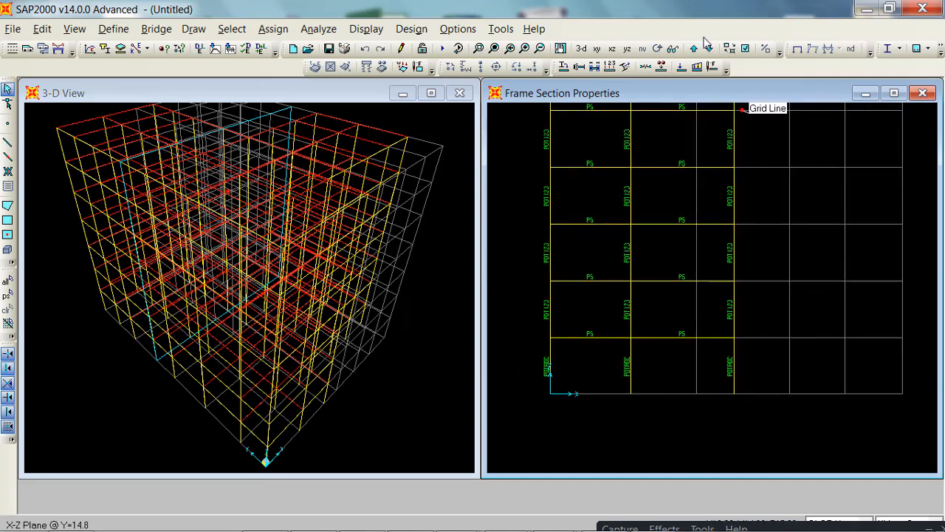
left_click(494, 48)
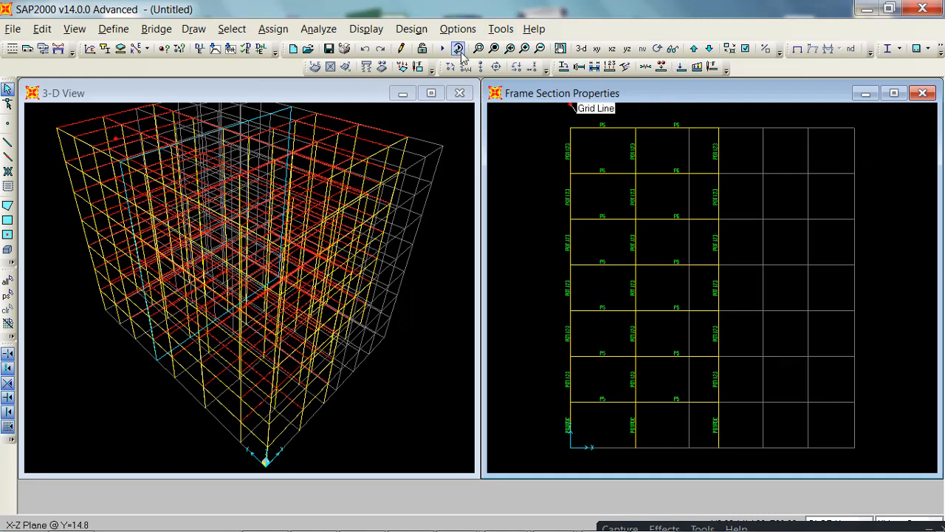
left_click(629, 50)
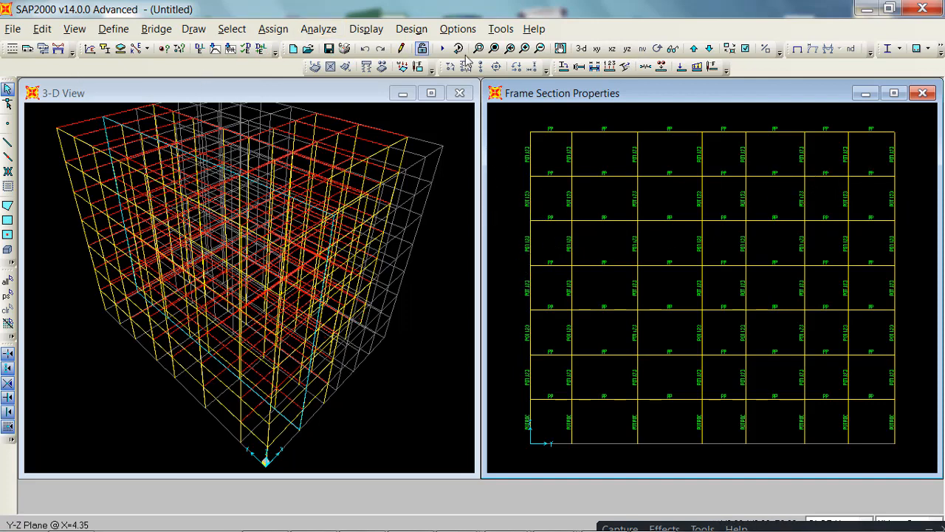
Step: Select the columns of the top three storeys in the Y-Z elevation at X=4.35
left_click_drag(641, 158, 493, 152)
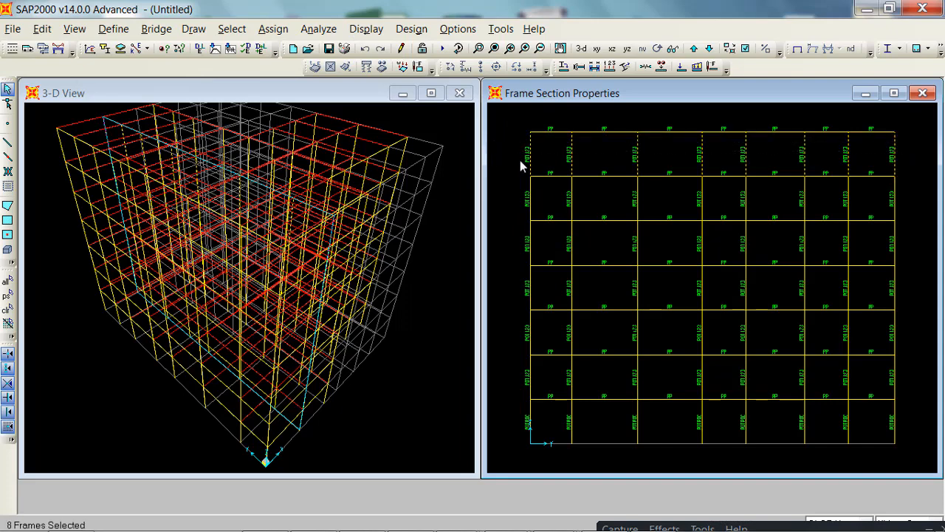
left_click_drag(506, 197, 913, 196)
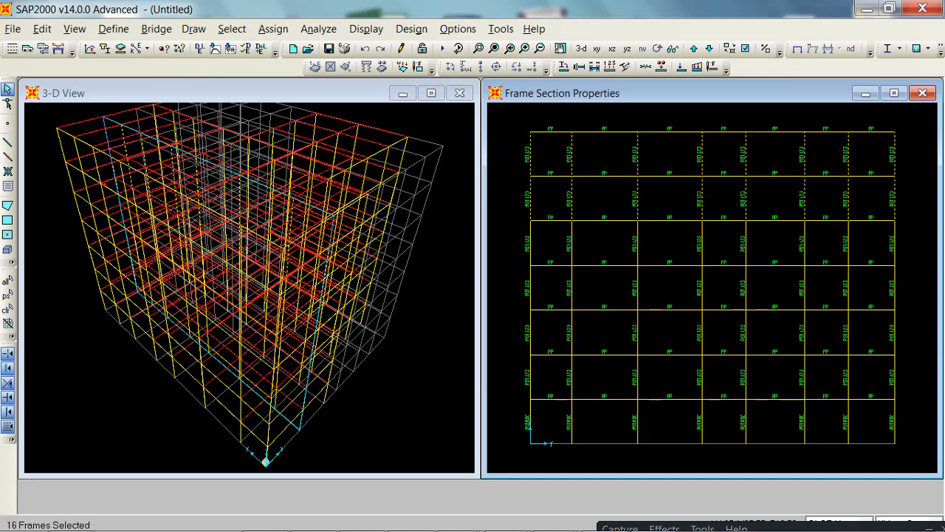
left_click_drag(914, 244, 492, 249)
key("Delete")
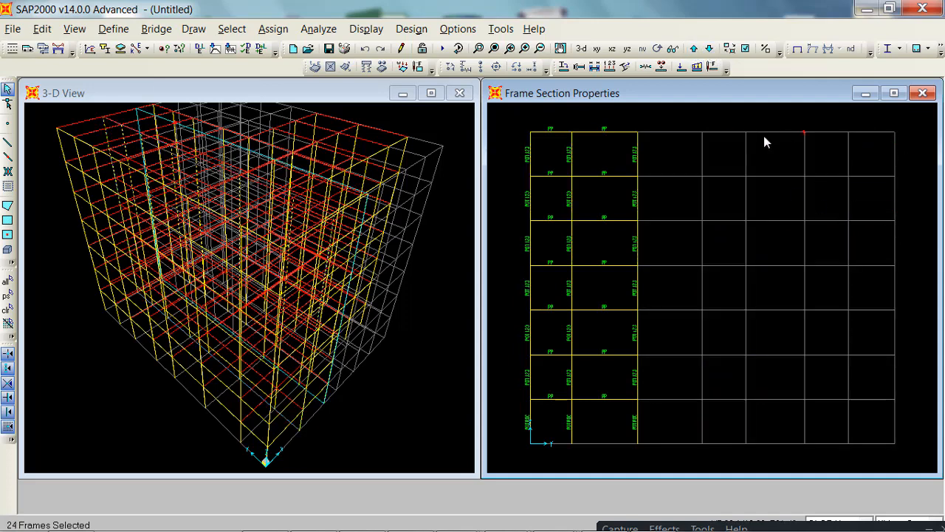
Step: Select all columns of the top three storeys in the third and fourth Y-Z elevations along X
left_click_drag(511, 155, 656, 157)
left_click_drag(527, 212, 513, 258)
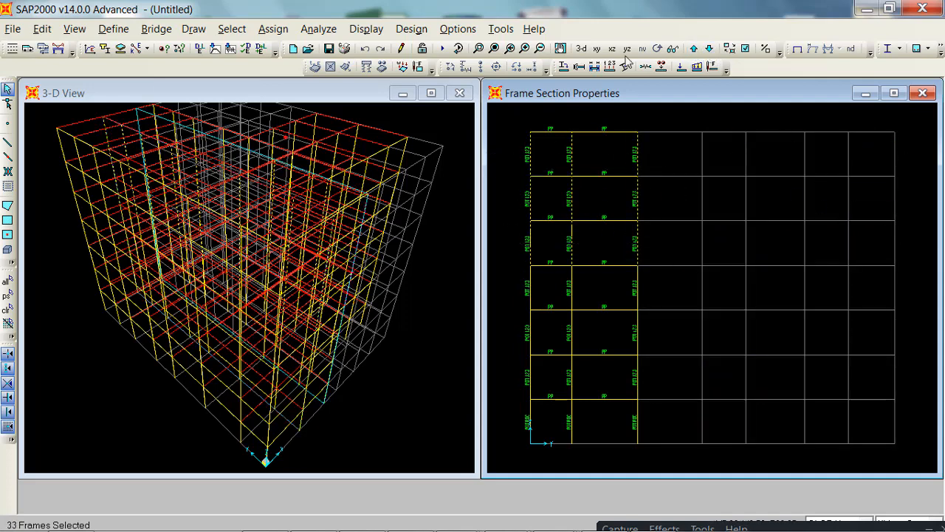
left_click(695, 68)
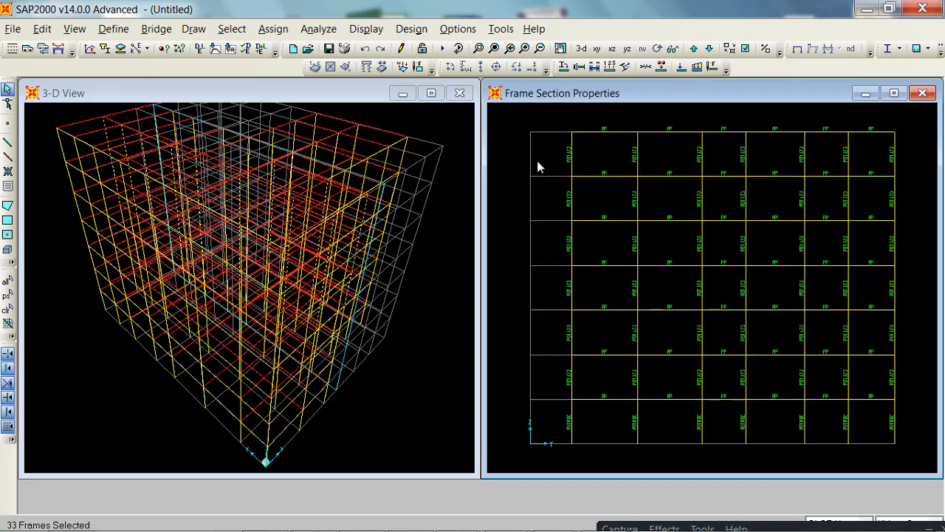
left_click_drag(538, 165, 832, 175)
left_click_drag(564, 215, 775, 226)
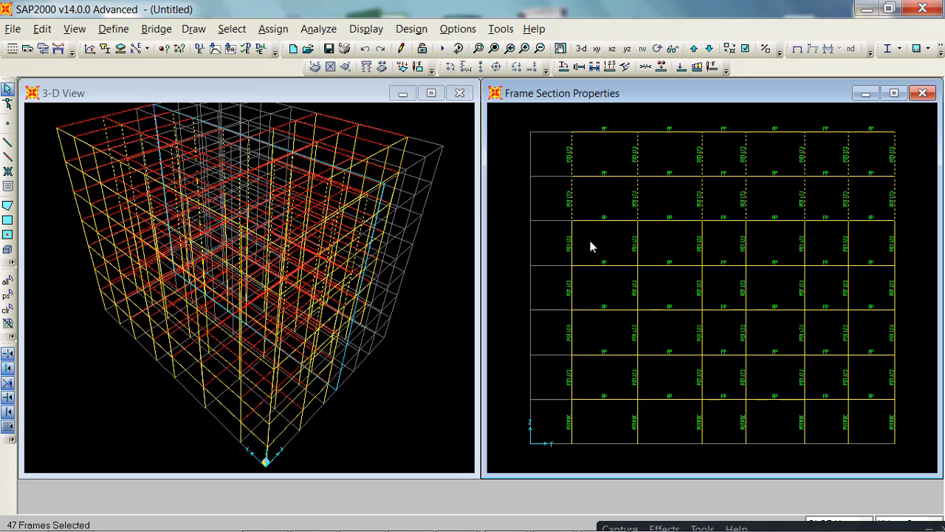
left_click_drag(561, 256, 561, 256)
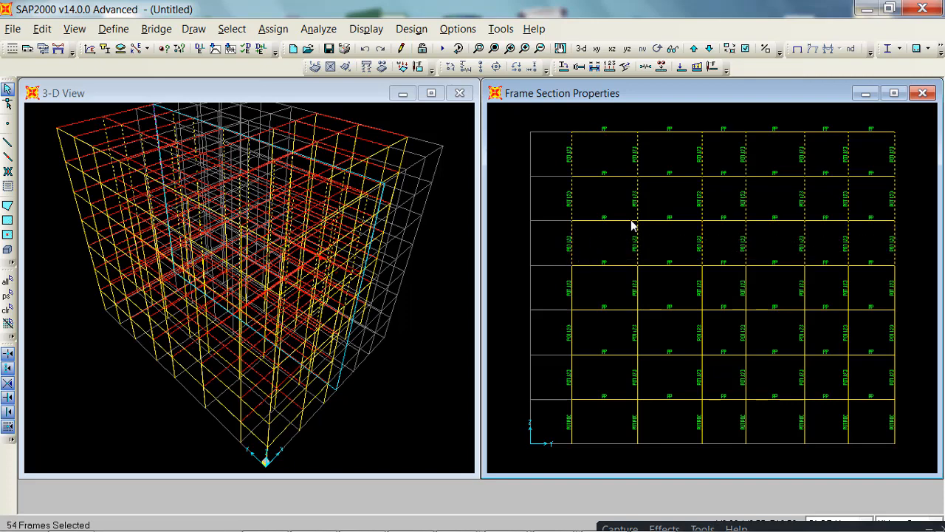
Step: Add the top three storeys' columns in the fifth Y-Z elevation to the selection
left_click(694, 67)
left_click_drag(729, 145, 525, 165)
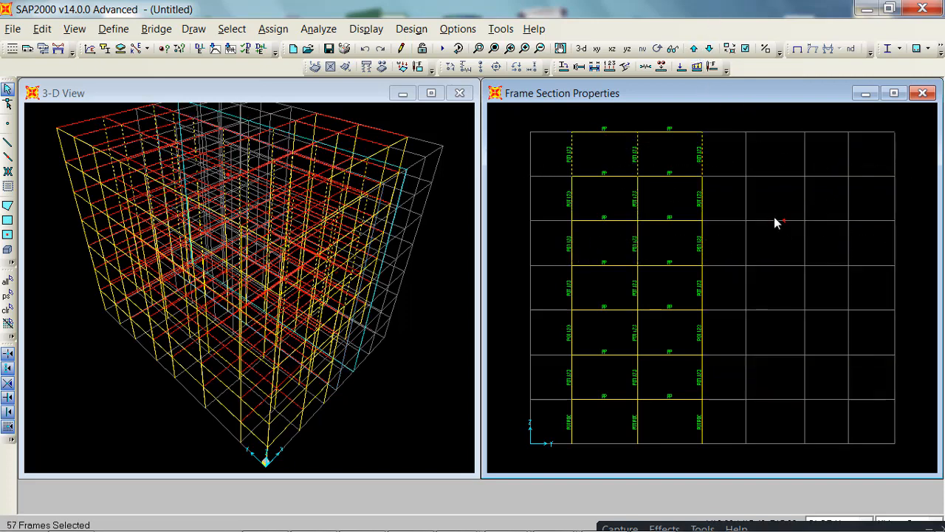
left_click_drag(743, 252, 559, 249)
Step: Select the top three storeys' columns in the sixth Y-Z elevation, deselecting the beams and joints caught with them
left_click(673, 67)
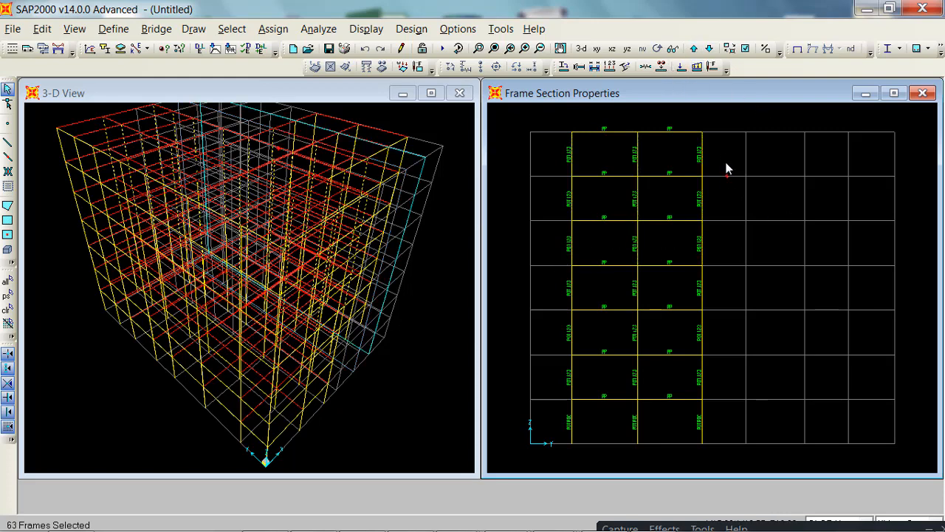
left_click_drag(502, 176, 503, 176)
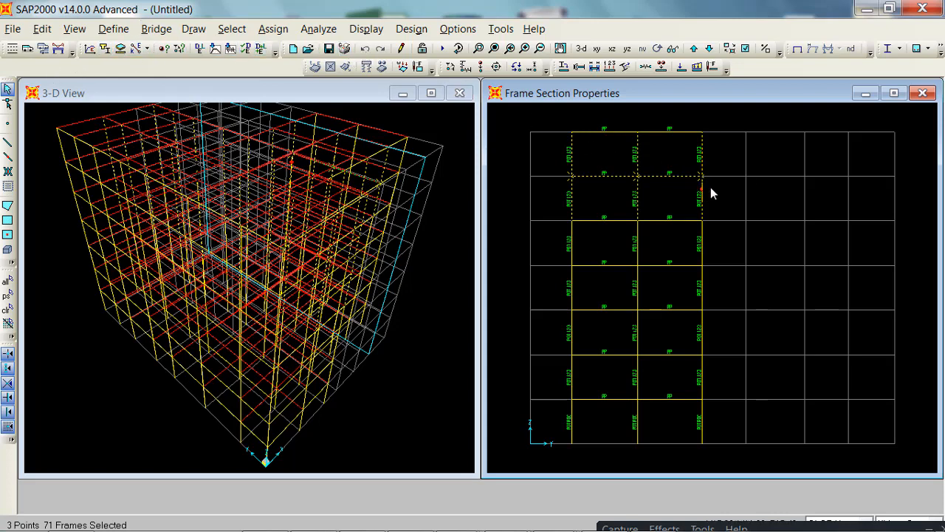
left_click(654, 175)
left_click(628, 177)
left_click(573, 178)
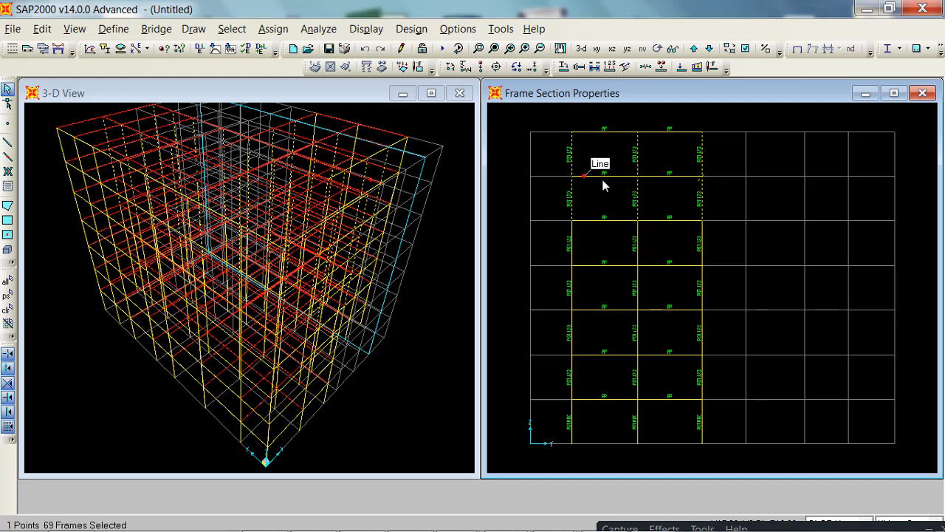
left_click(702, 176)
left_click_drag(723, 241, 523, 245)
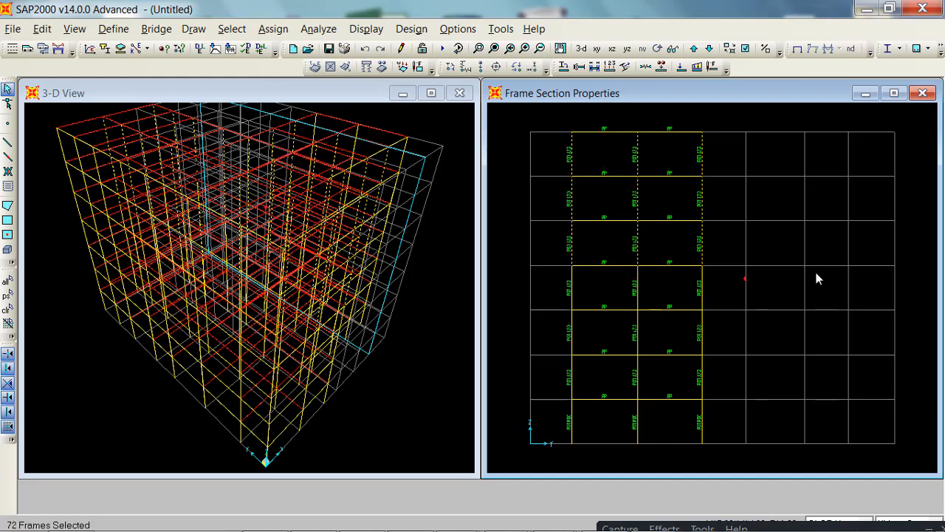
Step: Add the top three storeys' columns in the last Y-Z elevation at X=19 to the selection
left_click(694, 48)
left_click_drag(432, 174, 442, 174)
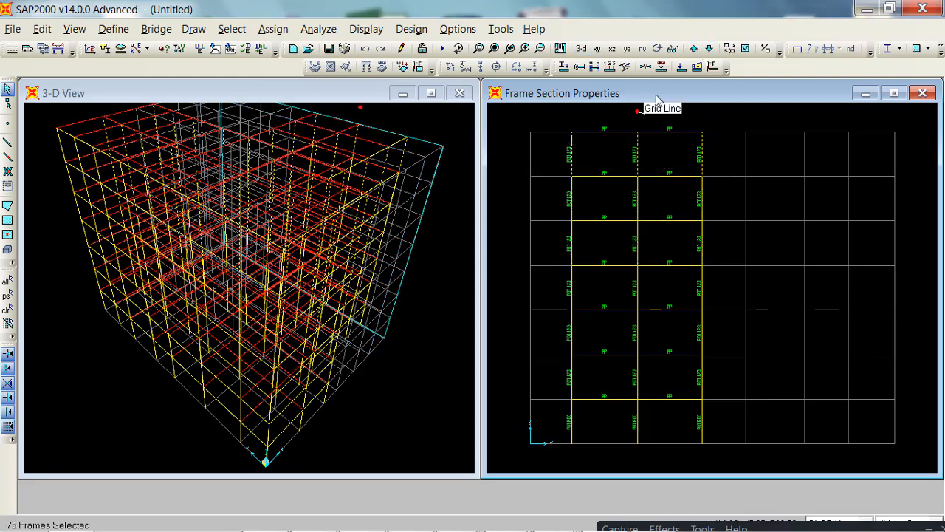
left_click_drag(515, 212, 710, 214)
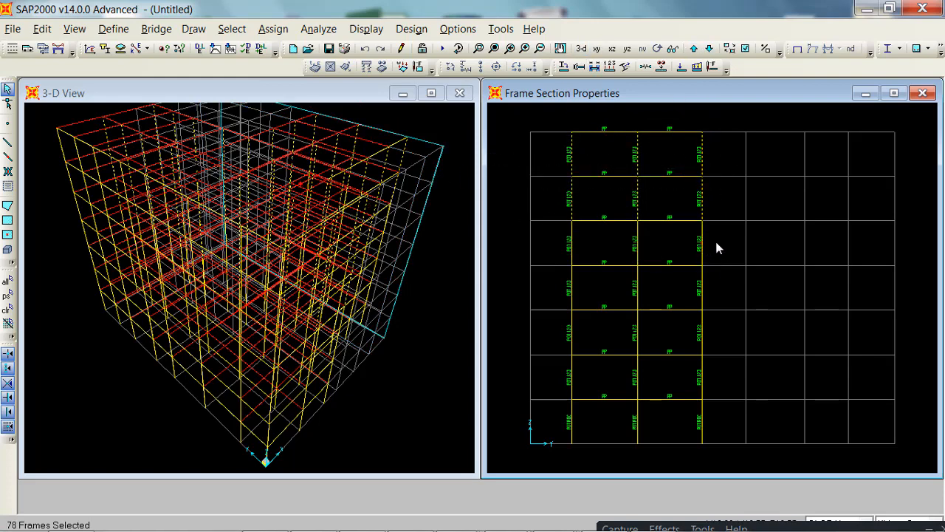
left_click_drag(556, 255, 557, 256)
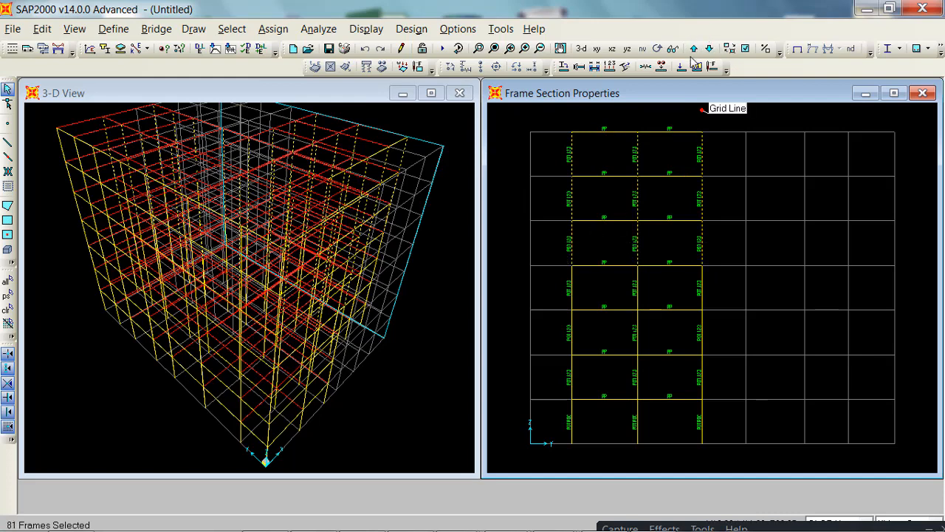
Step: Return to the first Y-Z elevation and add its columns in the top three storeys to the selection
left_click(694, 49)
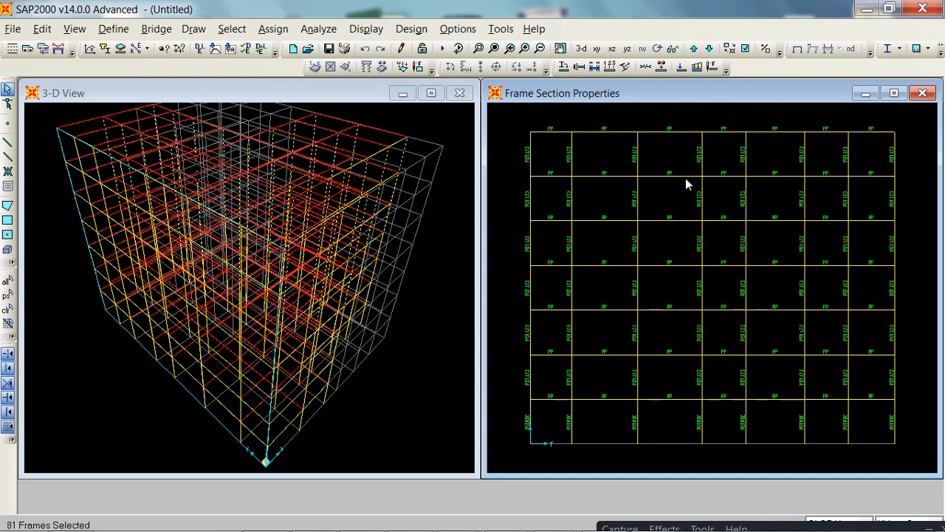
left_click_drag(686, 178, 509, 166)
left_click_drag(532, 213, 557, 212)
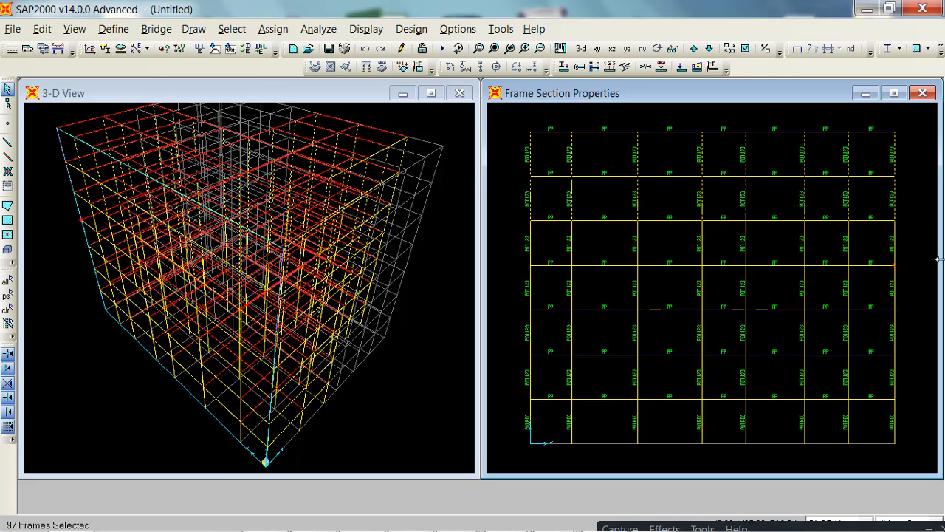
left_click_drag(506, 255, 553, 251)
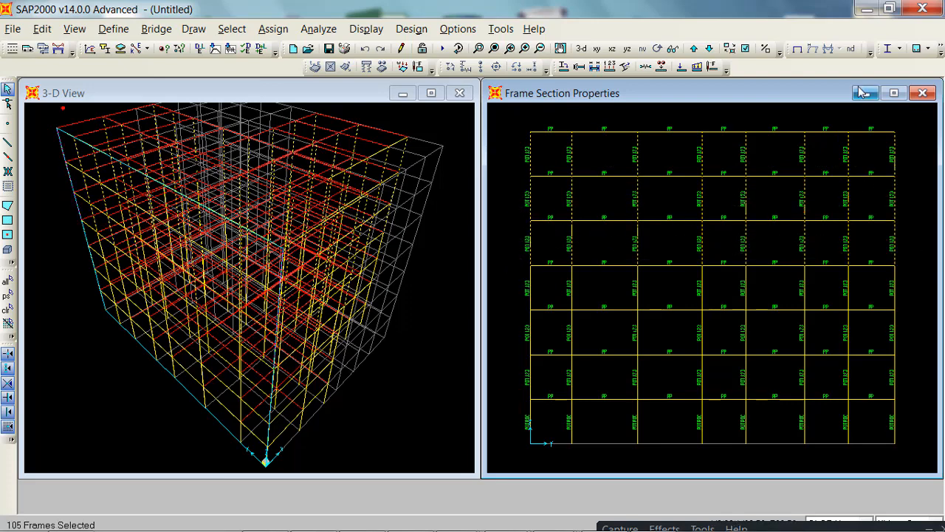
Step: Step through all Y-Z elevations to check that the columns of the top three storeys are selected
left_click(696, 53)
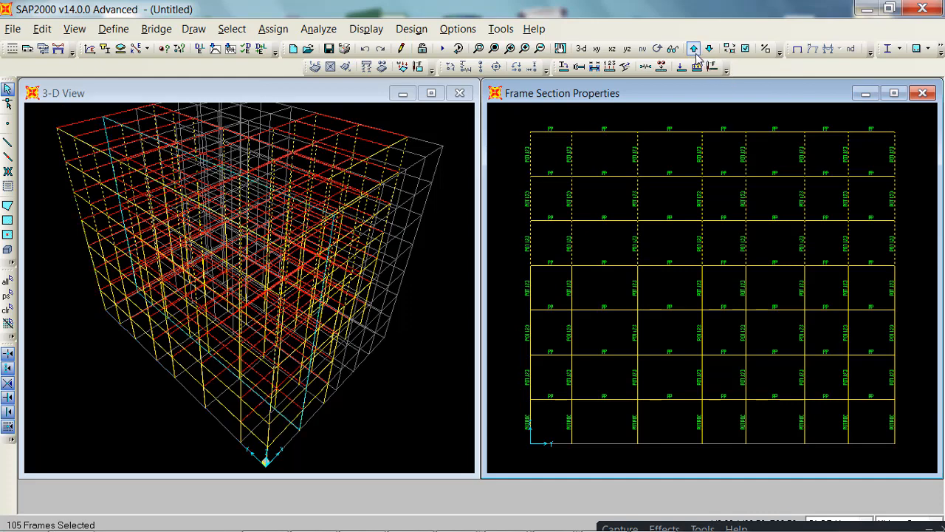
left_click(696, 54)
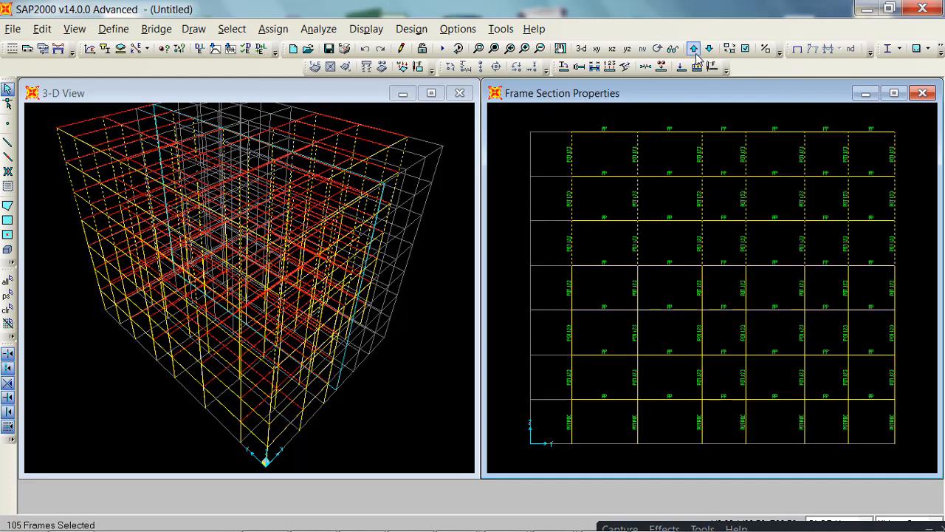
left_click(696, 53)
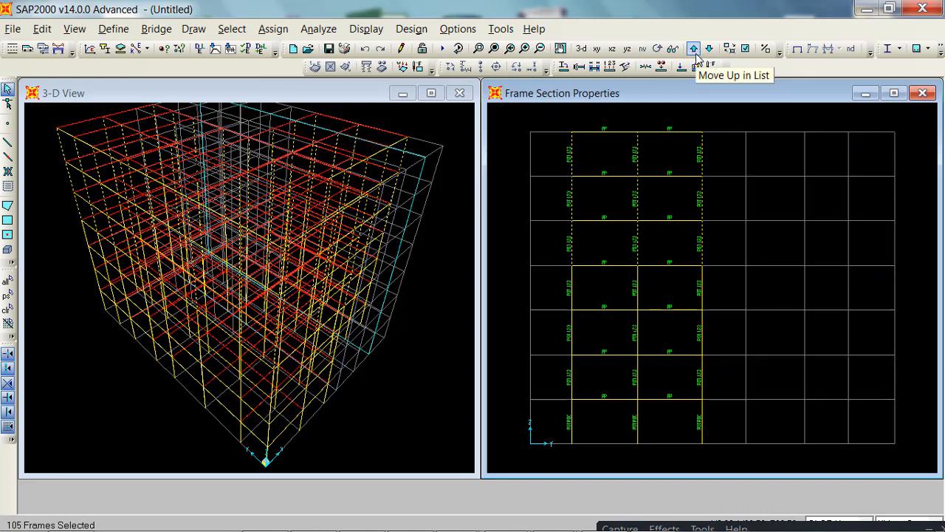
left_click(695, 54)
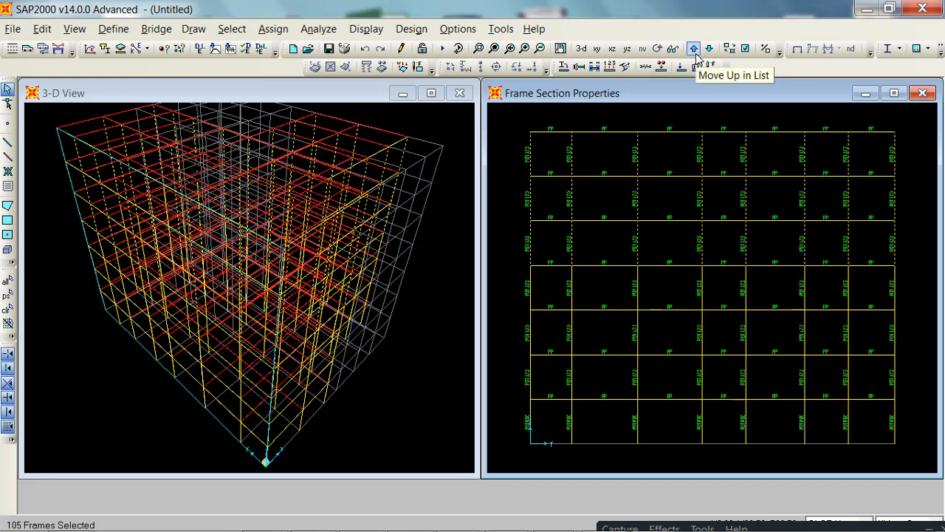
left_click(694, 50)
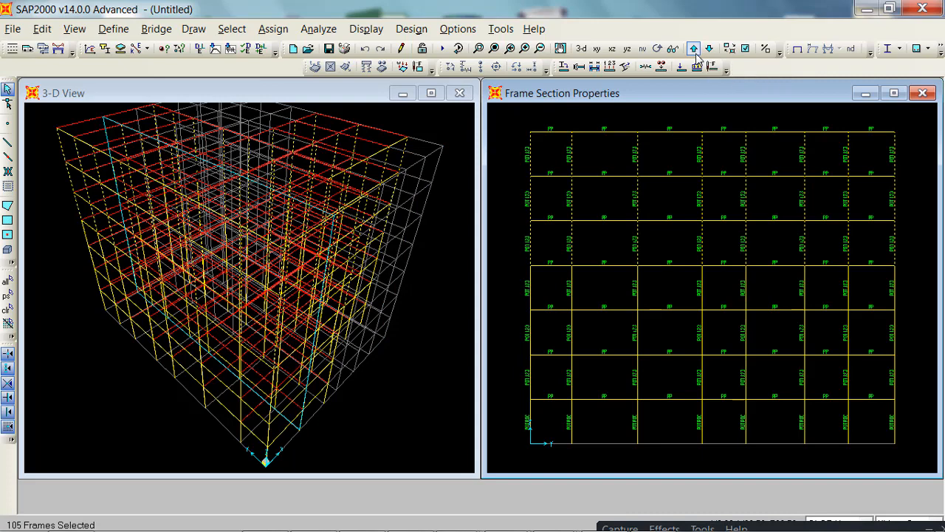
left_click(696, 53)
left_click(697, 54)
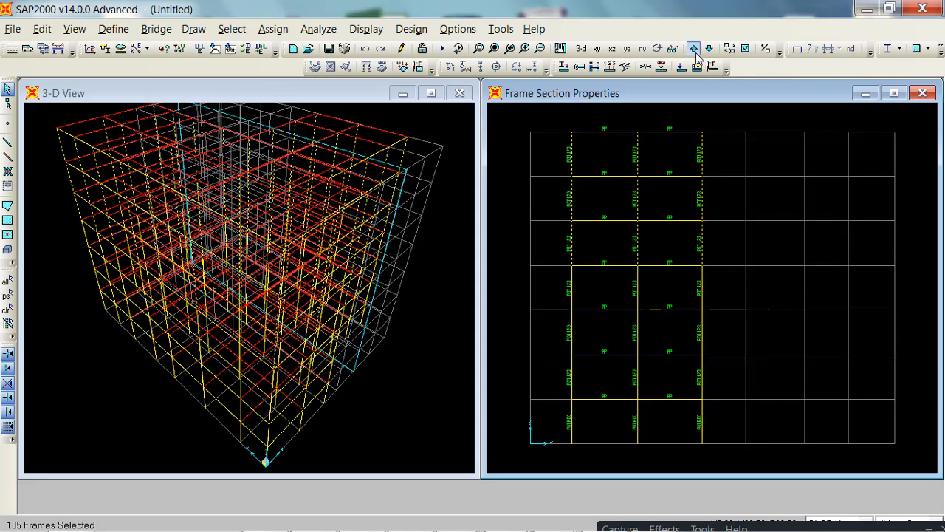
Step: Assign the frame section POT456 to the selected columns
left_click(273, 29)
mouse_move(295, 70)
left_click(546, 70)
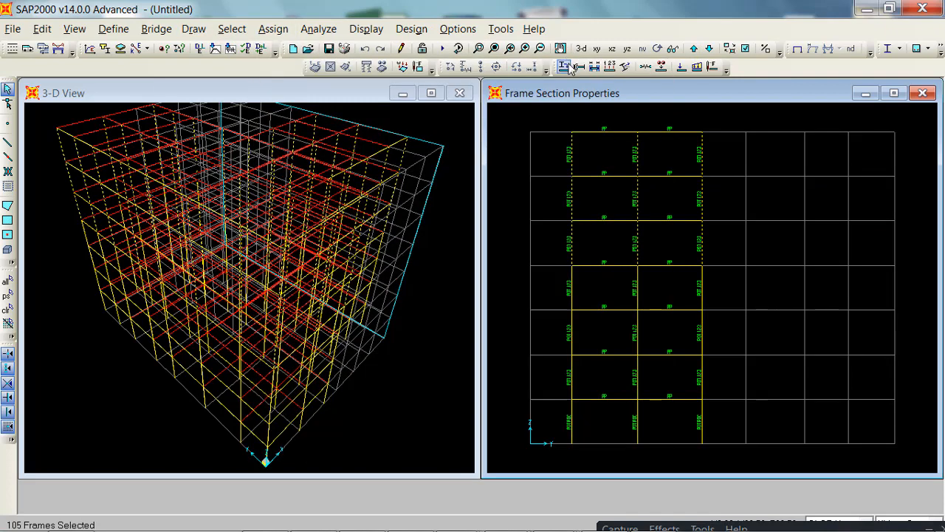
left_click(273, 28)
mouse_move(359, 71)
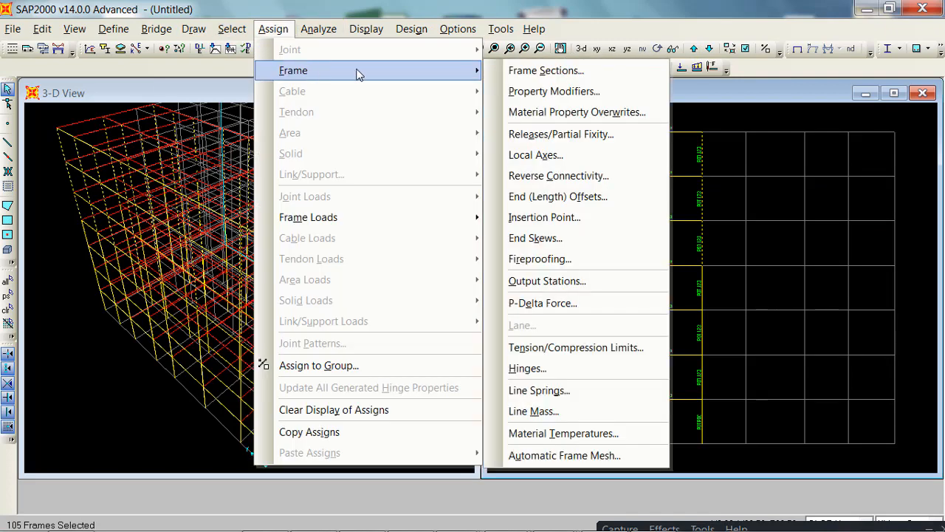
left_click(549, 70)
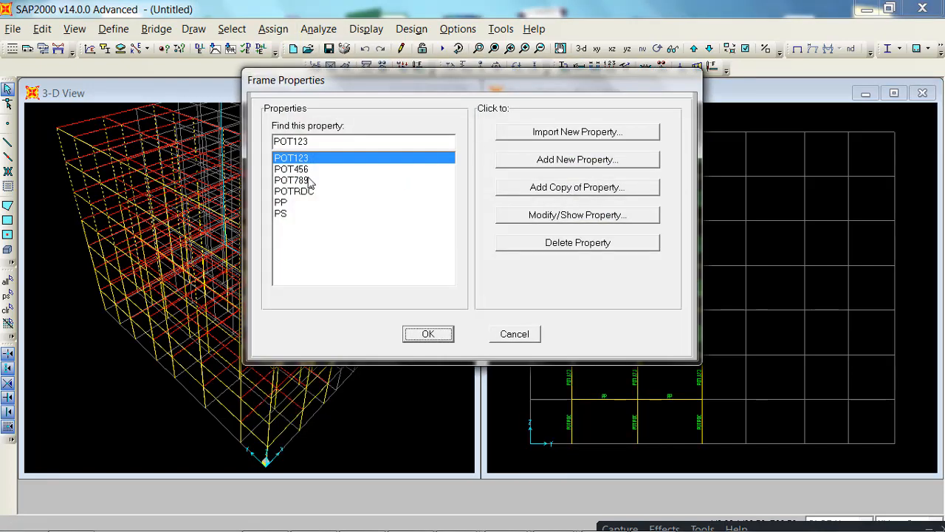
left_click(302, 169)
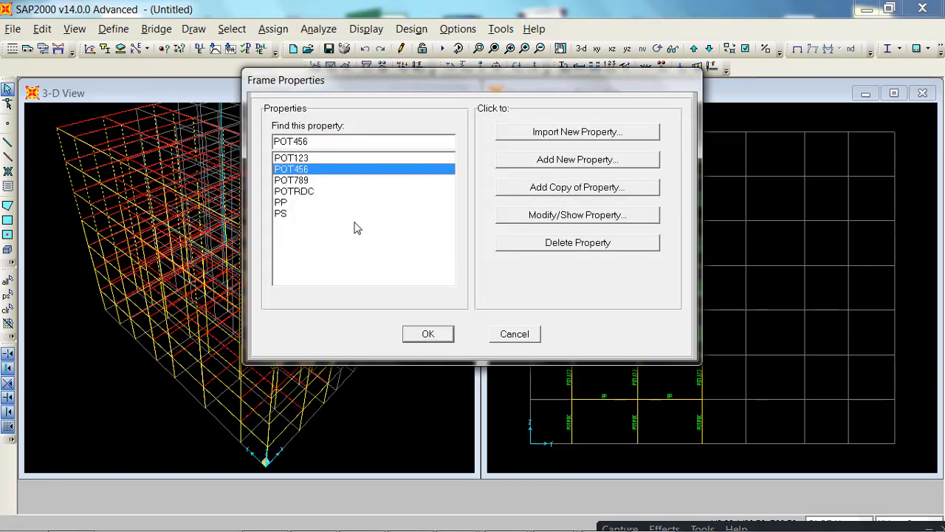
left_click(428, 334)
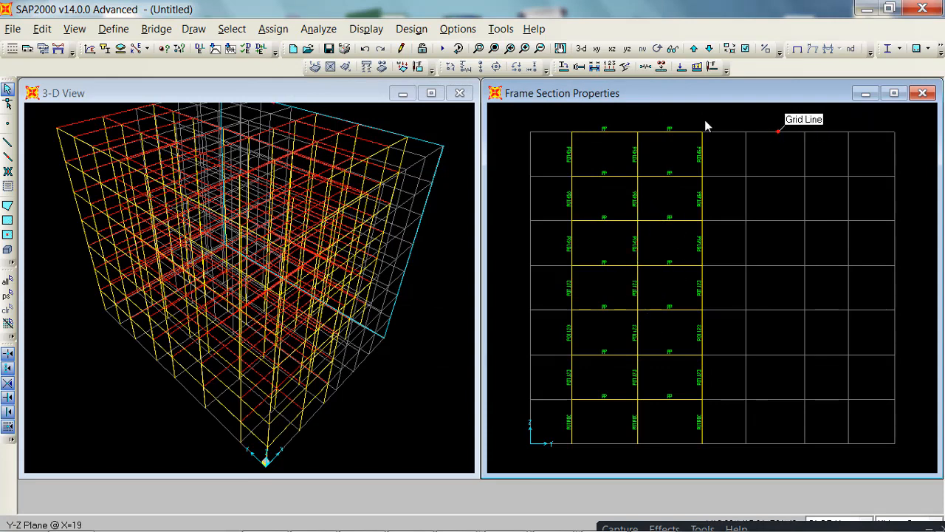
Step: Show the X-Y plan and step through the storey levels to check the beam sections, ending at Z=12.24
left_click(597, 49)
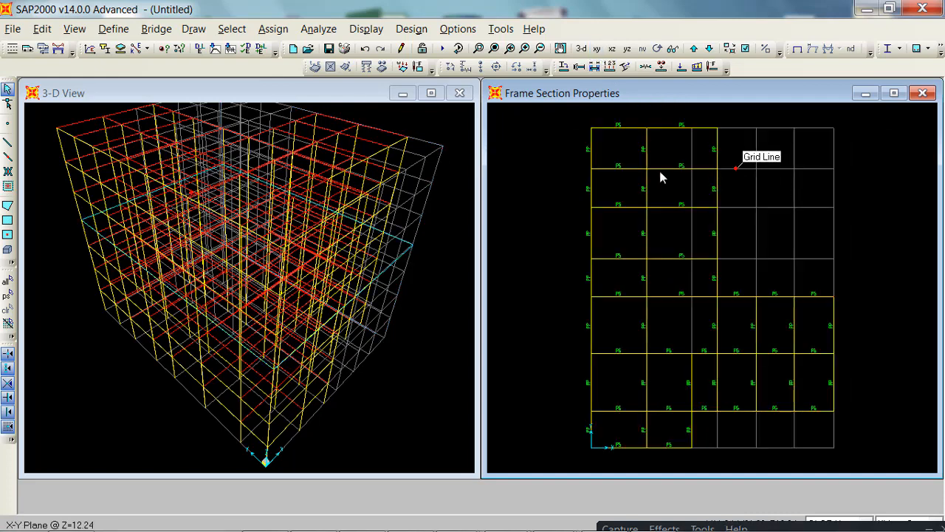
left_click(694, 50)
left_click(694, 47)
left_click(693, 47)
left_click(693, 47)
left_click(694, 47)
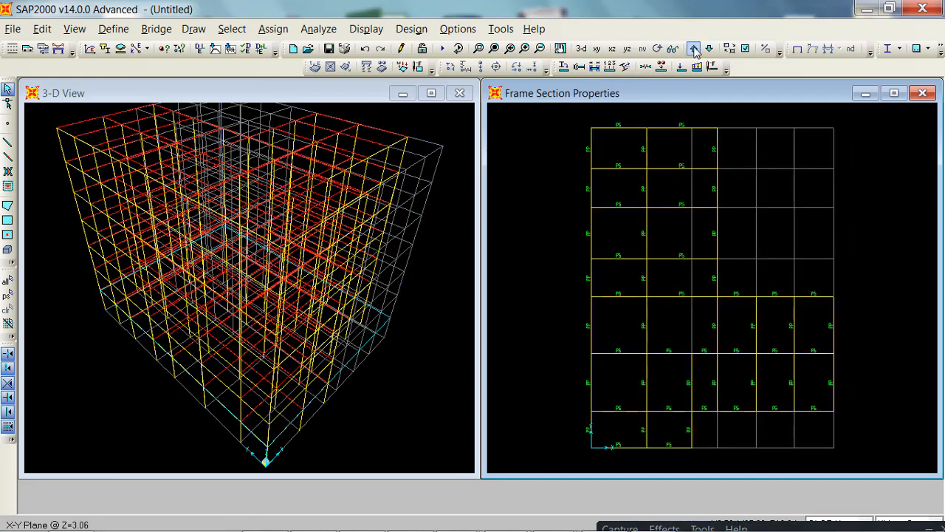
left_click(695, 48)
left_click(696, 48)
left_click(695, 48)
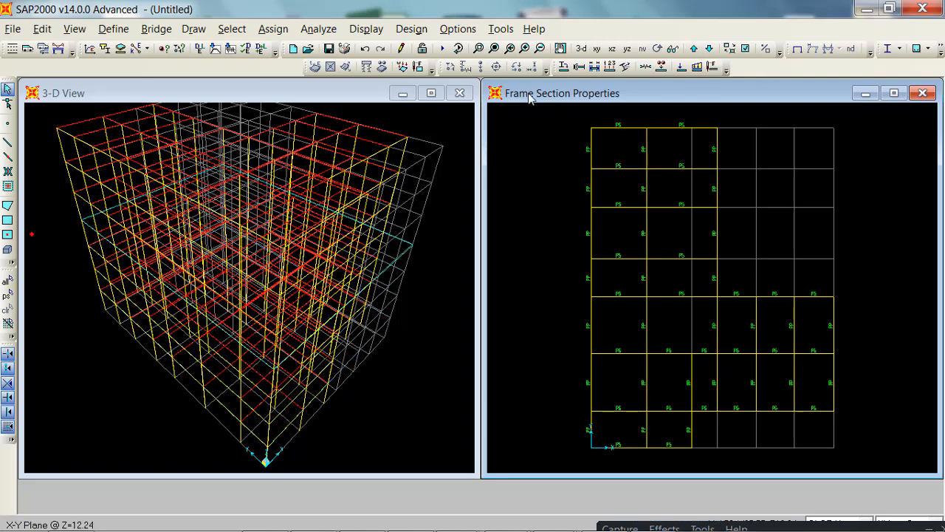
Step: Replace the section labels with the plain undeformed shape and move the X-Y plan up to Z=21.42
left_click(377, 35)
left_click(395, 48)
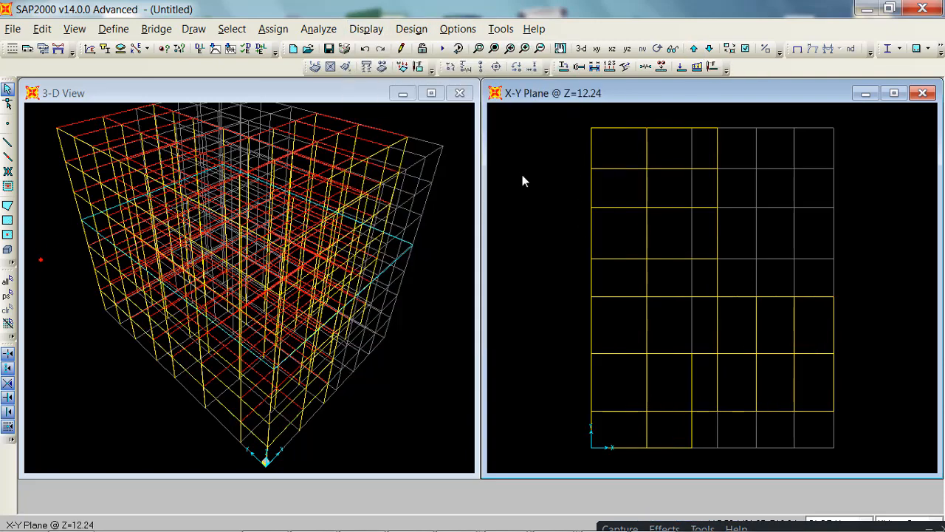
left_click(694, 48)
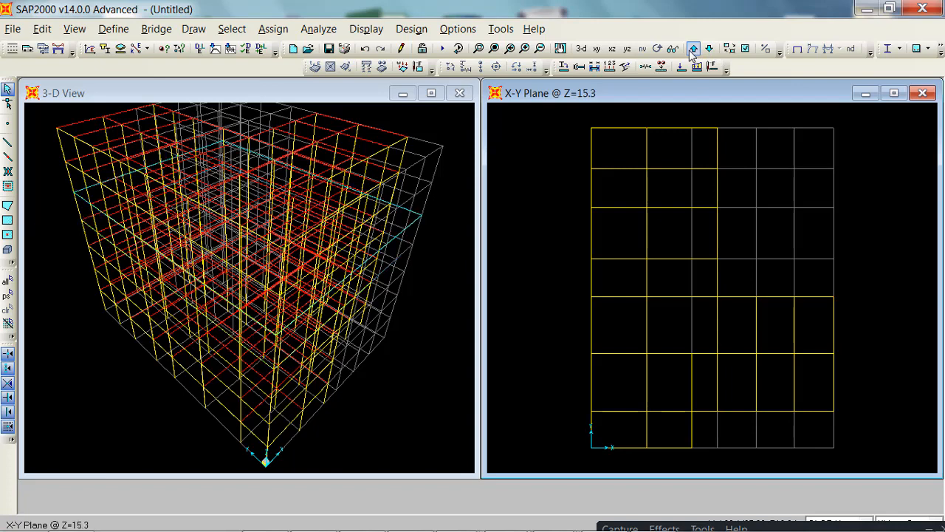
left_click(693, 48)
left_click(693, 48)
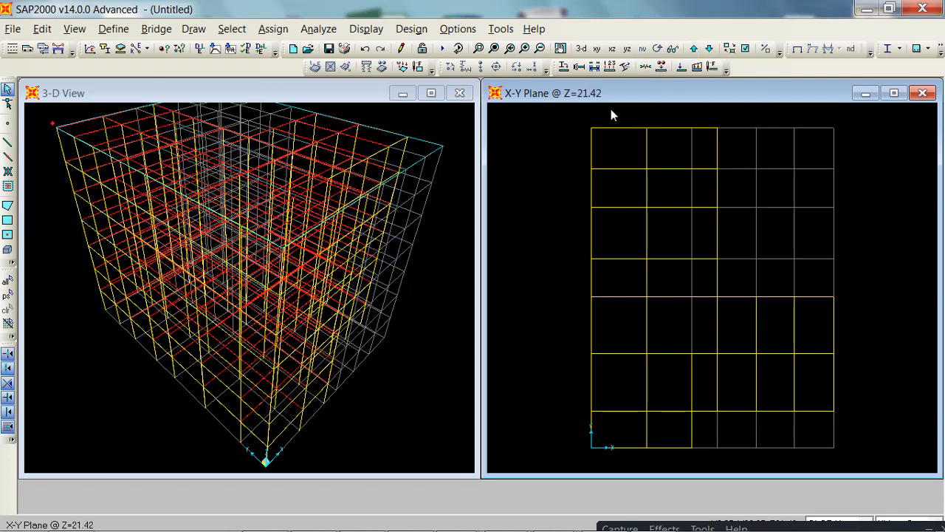
Step: Select the whole floor at Z=21.42 and the top-storey columns on the Y-Z elevations at X=19, X=0 and X=4.35
left_click_drag(567, 121, 874, 453)
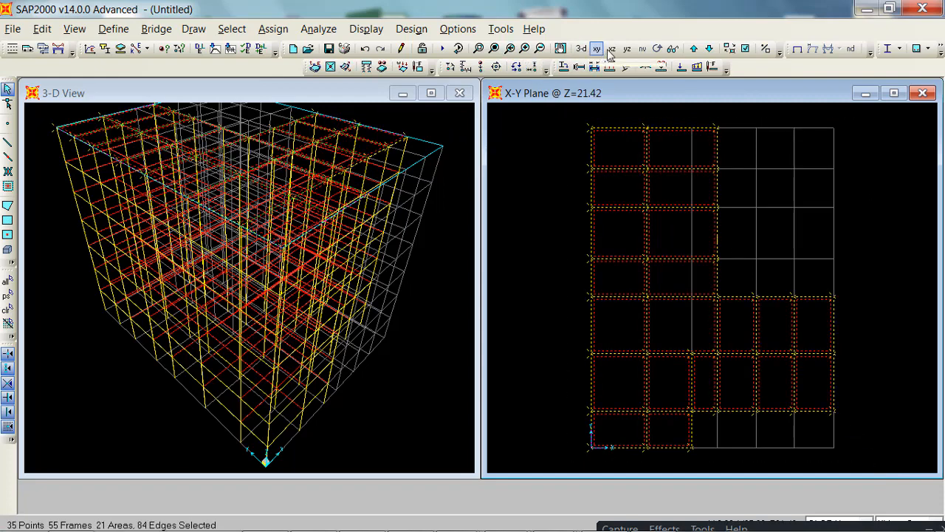
left_click(628, 49)
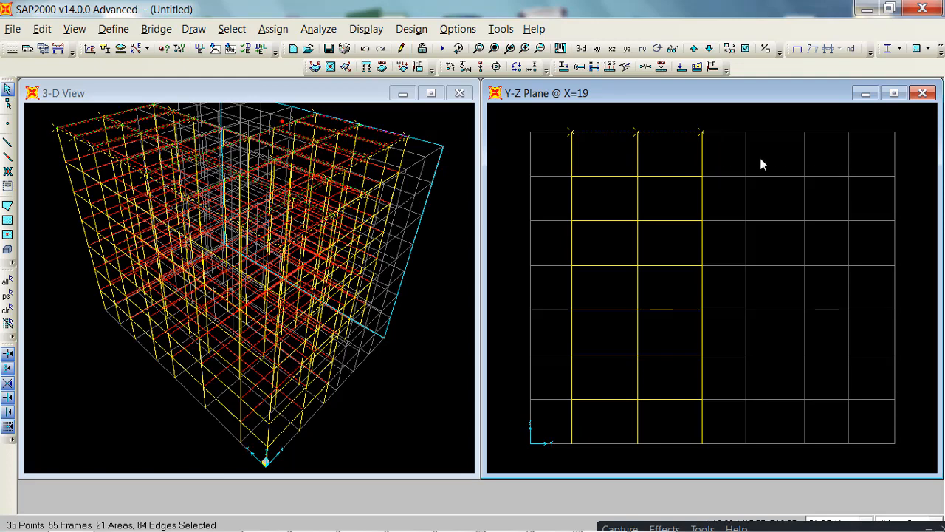
left_click_drag(729, 152, 555, 174)
left_click(707, 49)
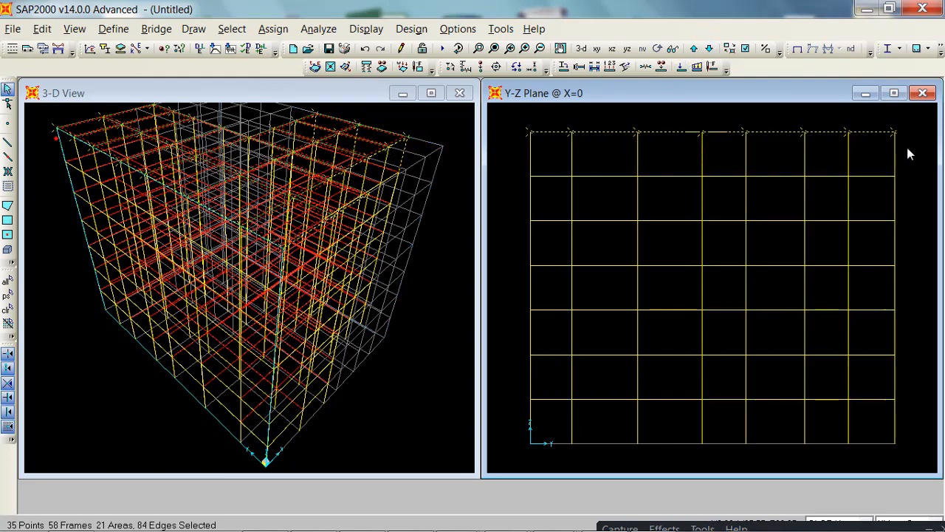
left_click_drag(910, 147, 502, 165)
left_click(694, 48)
Step: Add the top-storey columns on the Y-Z elevations at X=7.9, 9.9, 12.9 and 15.9 to the selection
left_click(694, 48)
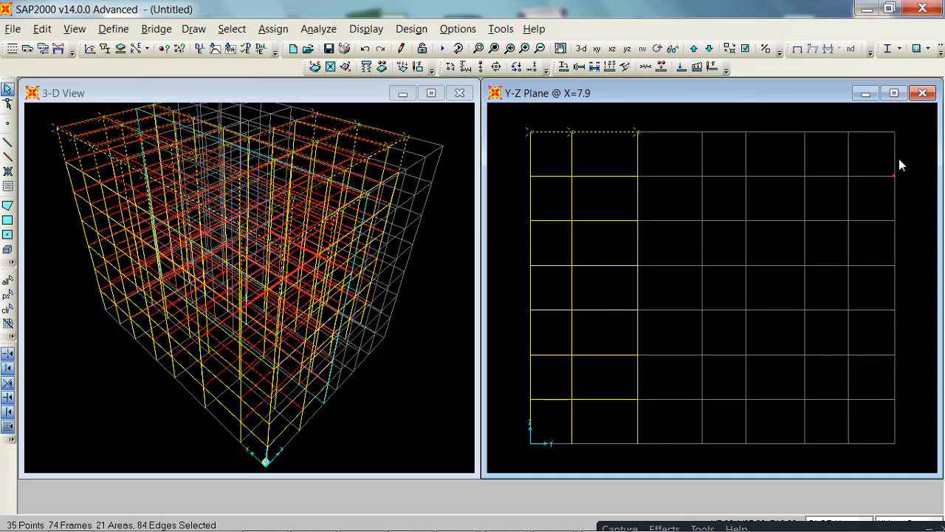
left_click_drag(646, 161, 492, 178)
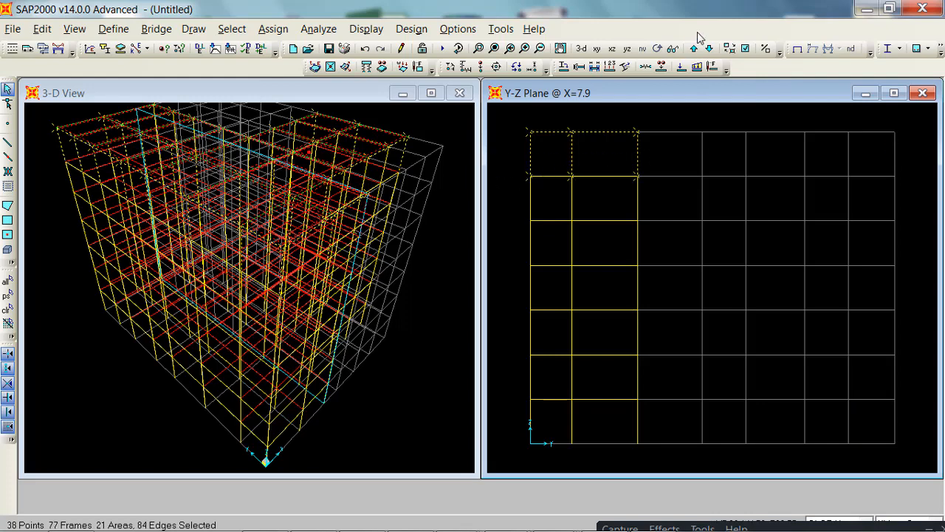
left_click(694, 48)
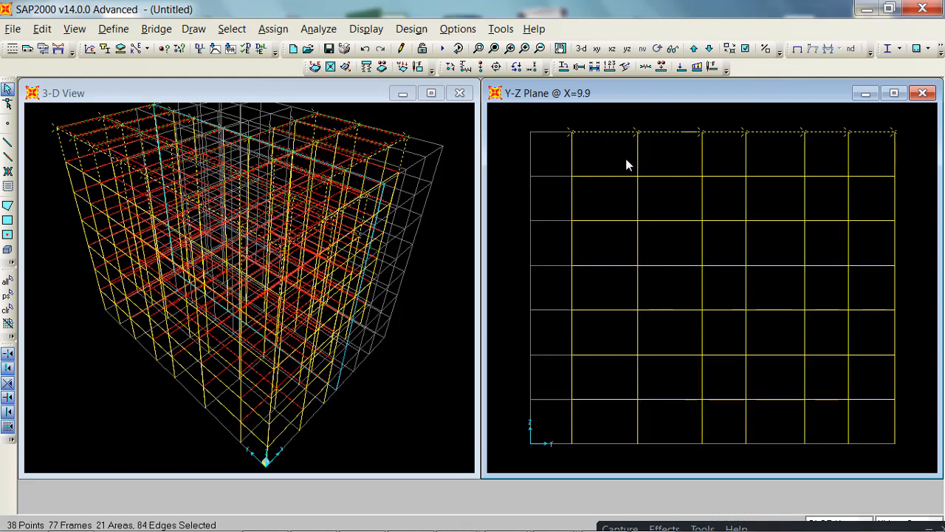
left_click(694, 48)
left_click_drag(565, 163, 564, 162)
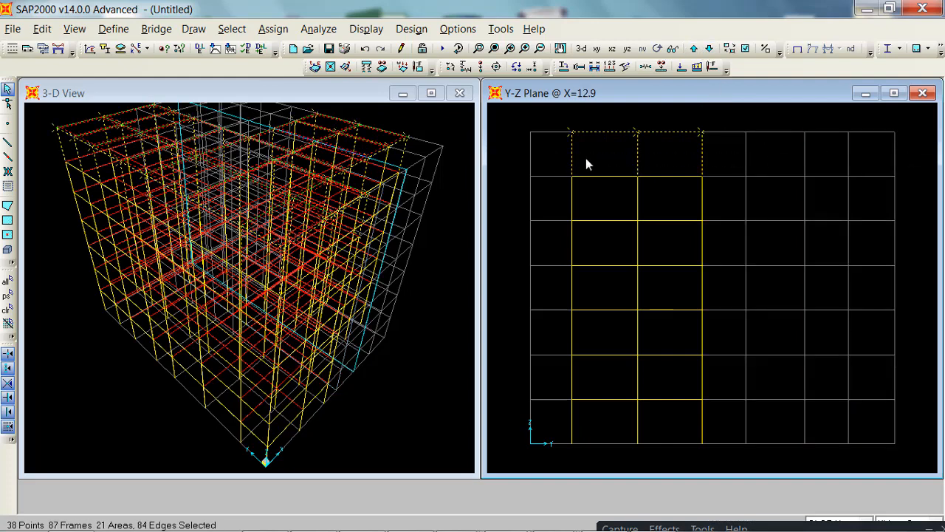
left_click(694, 48)
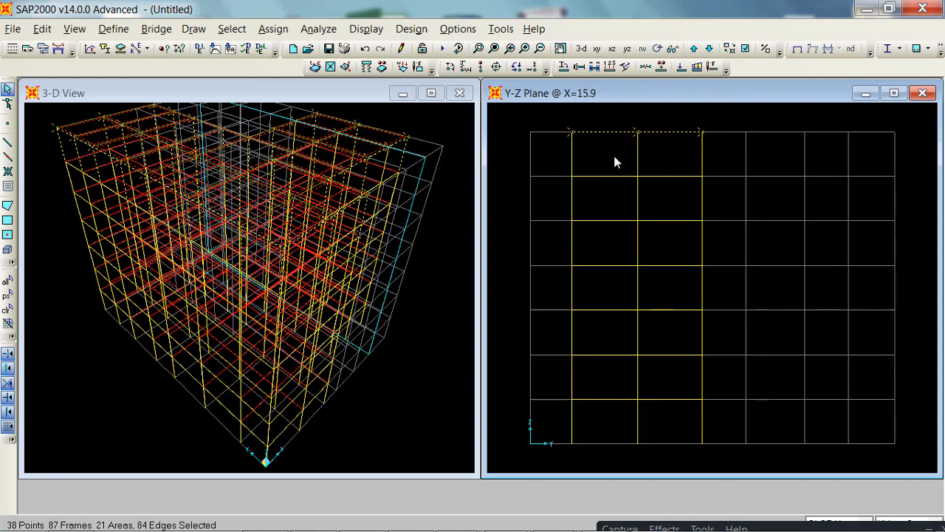
left_click_drag(547, 162, 547, 163)
Step: Step through all Y-Z elevations to check that the top-storey columns are selected, ending at X=15.9
left_click(695, 48)
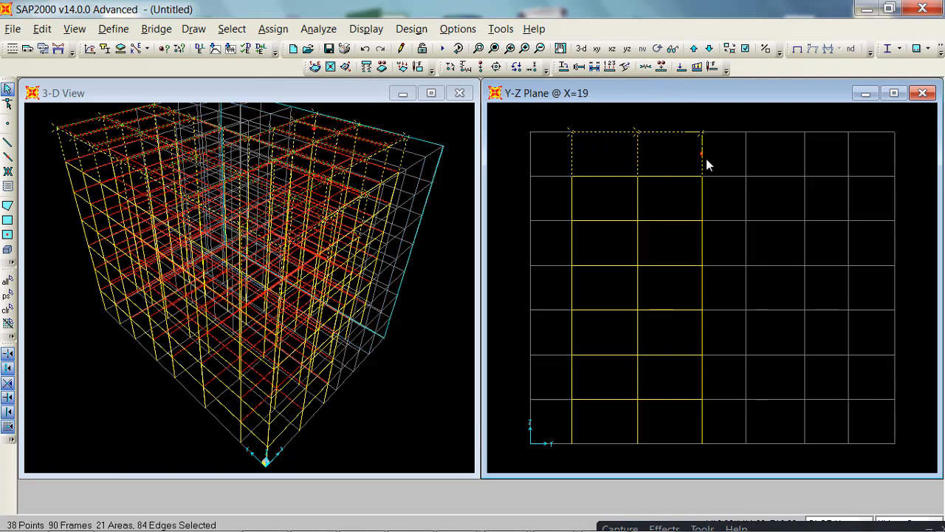
left_click(710, 49)
left_click(709, 49)
left_click(709, 49)
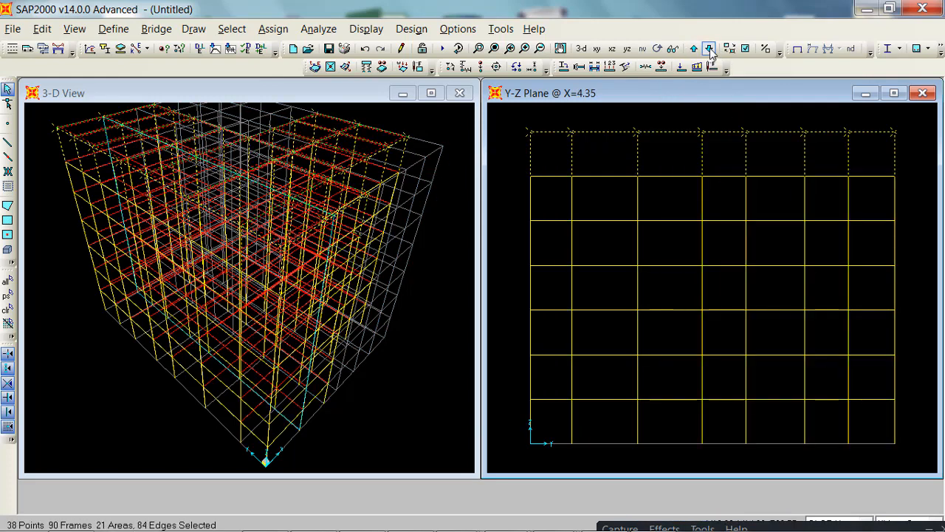
left_click(709, 49)
left_click(695, 48)
left_click(694, 49)
left_click(695, 49)
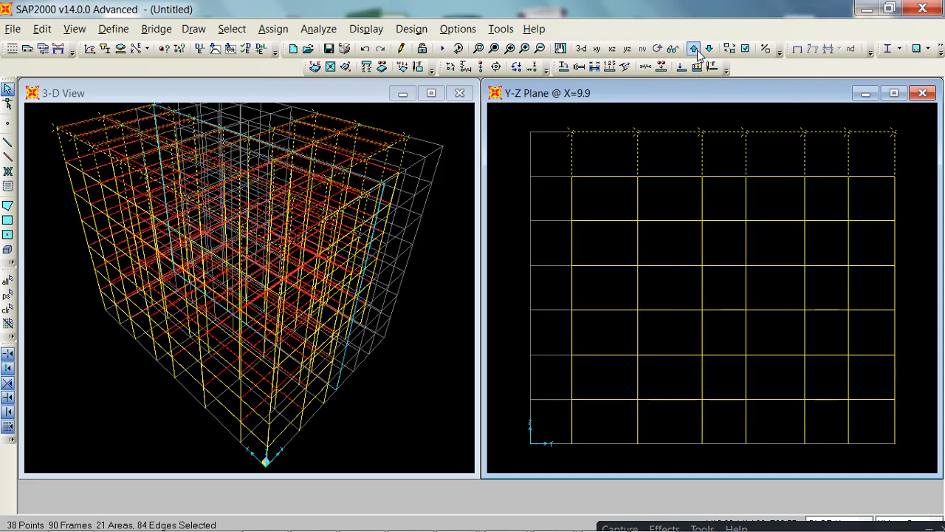
left_click(695, 49)
left_click(695, 50)
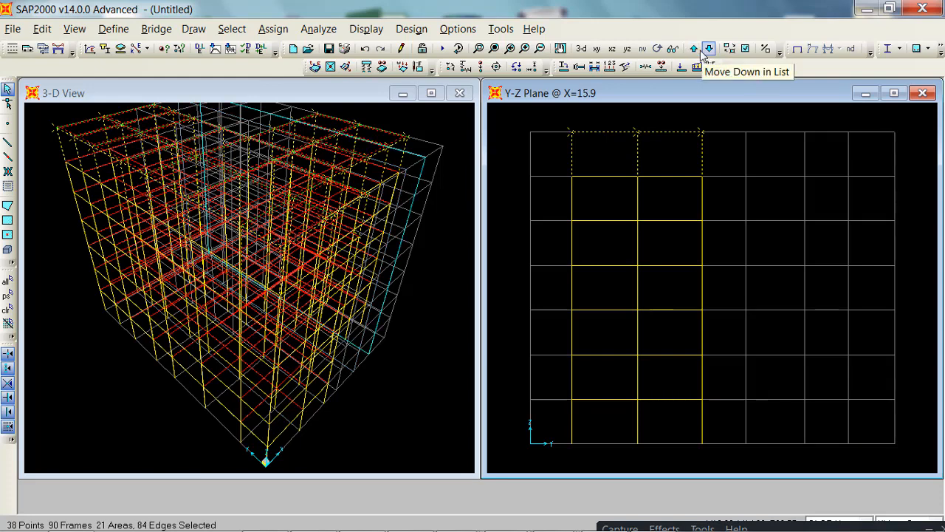
left_click(694, 49)
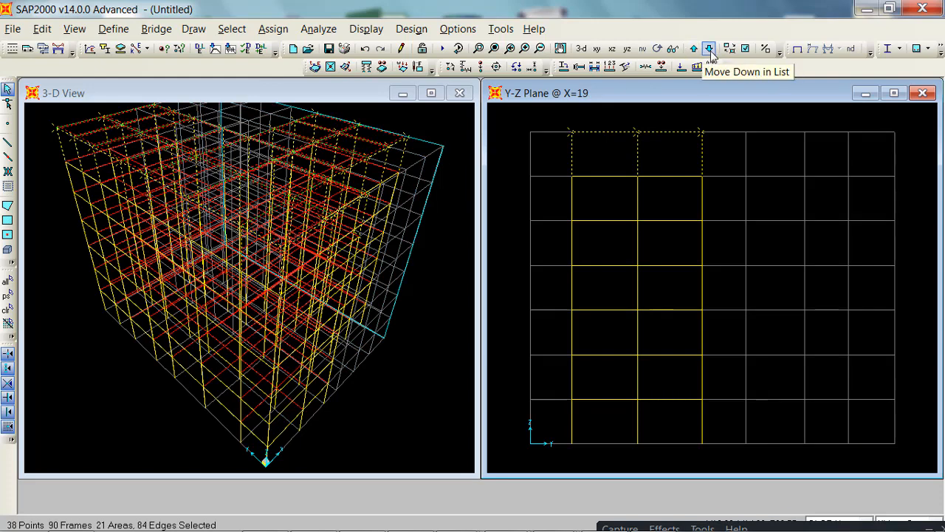
left_click(709, 50)
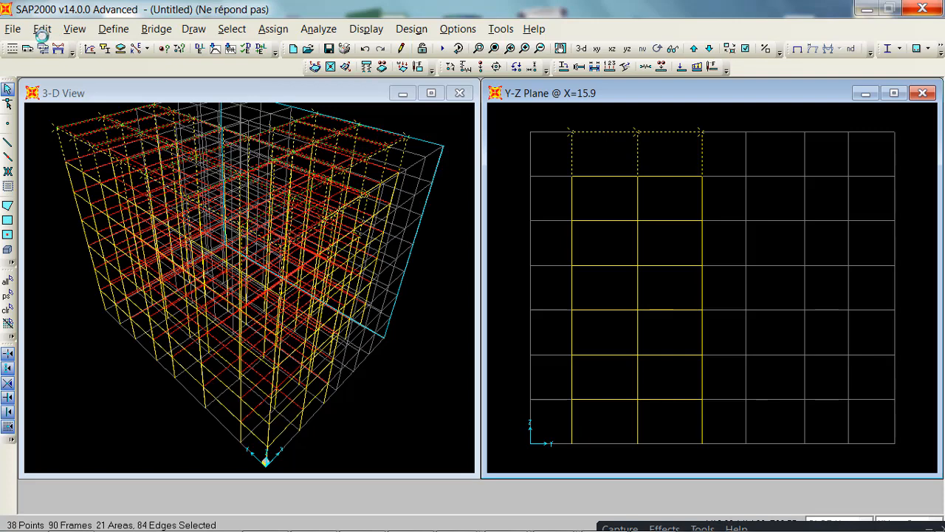
Step: Replicate the selected storey linearly with dz 3.06 and number 3
left_click(42, 31)
mouse_move(90, 241)
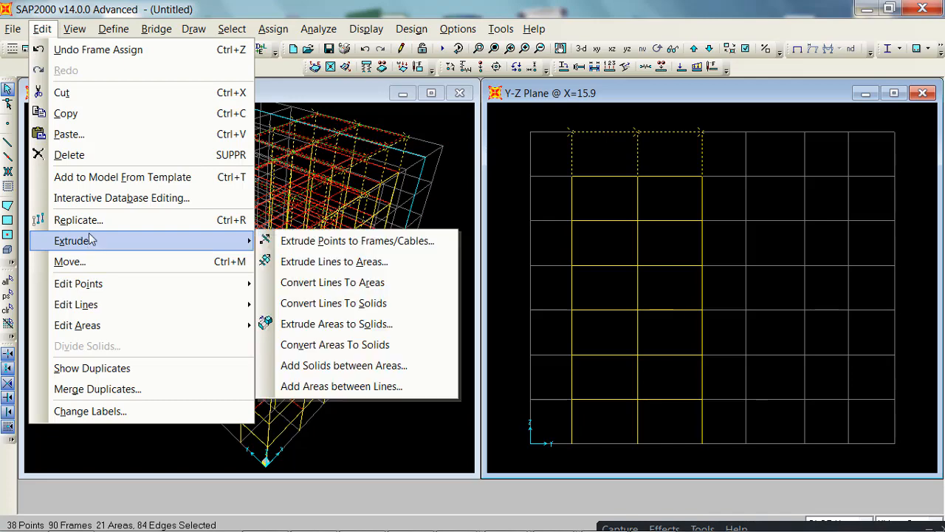
left_click(81, 220)
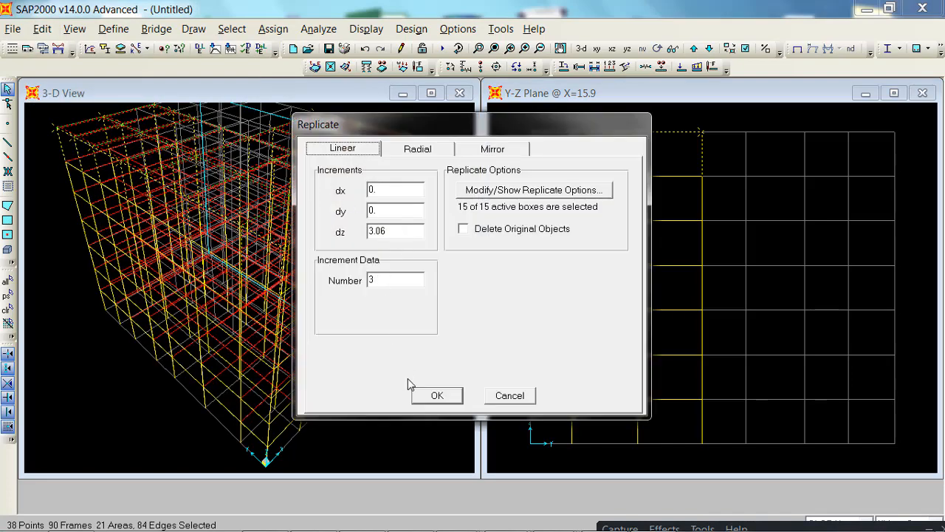
left_click(438, 397)
left_click(539, 151)
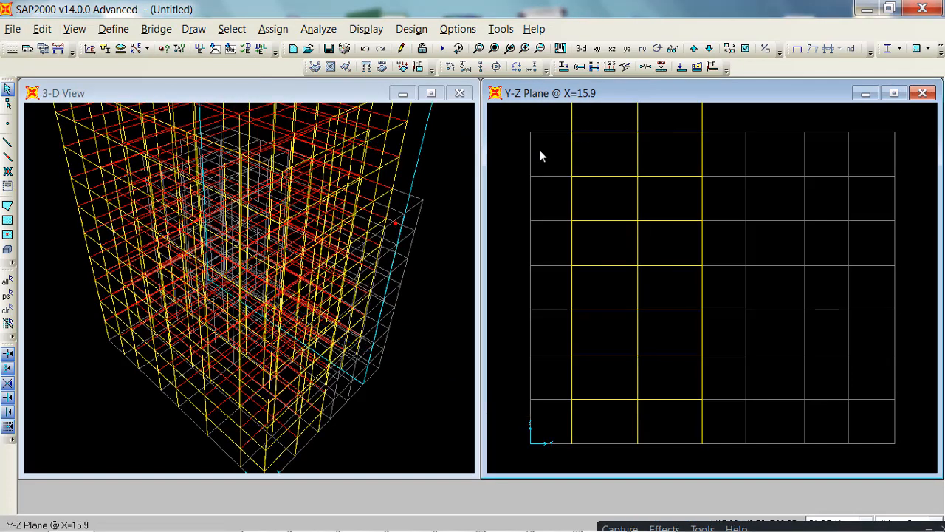
left_click(494, 48)
left_click(439, 170)
left_click(494, 49)
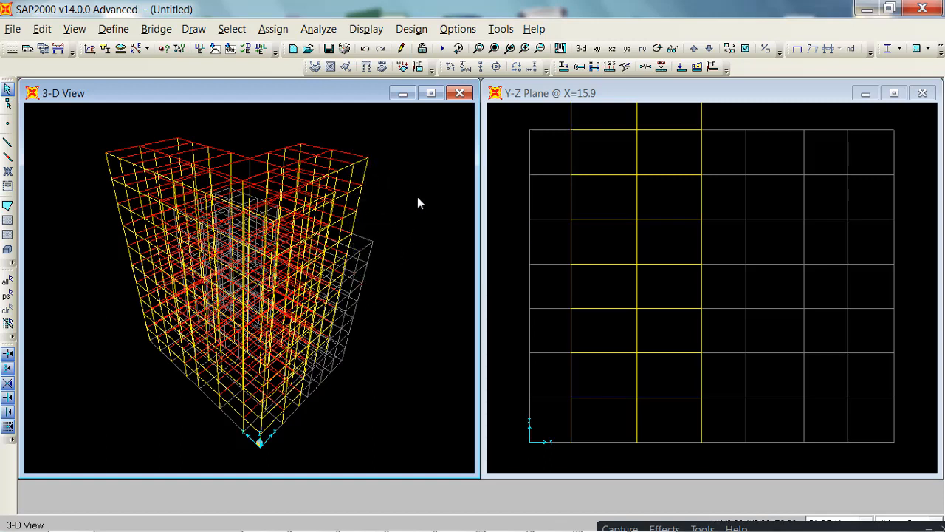
Step: Add three Z grid levels at 3.06 m spacing to the GLOBAL grid system, at 24.48, 27.54 and 30.6
right_click(508, 117)
left_click(546, 127)
left_click(543, 265)
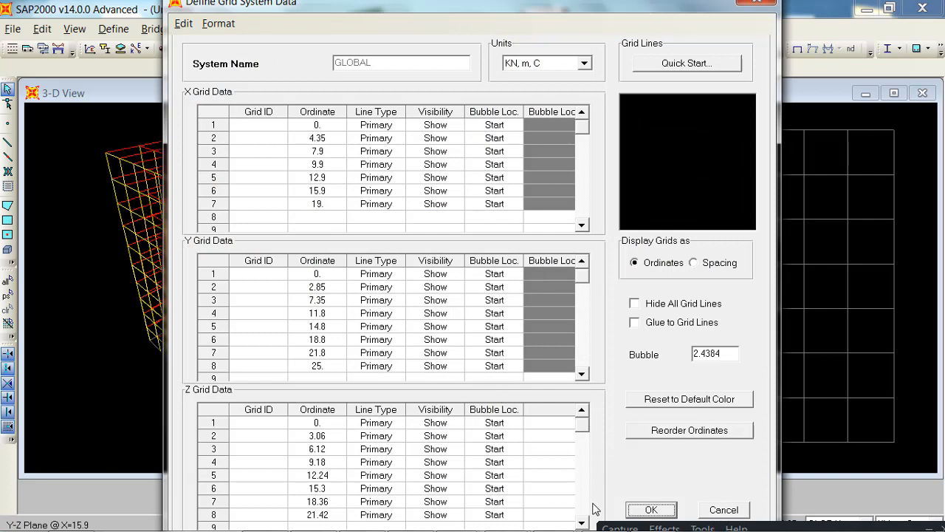
left_click(584, 525)
left_click(584, 525)
left_click(583, 526)
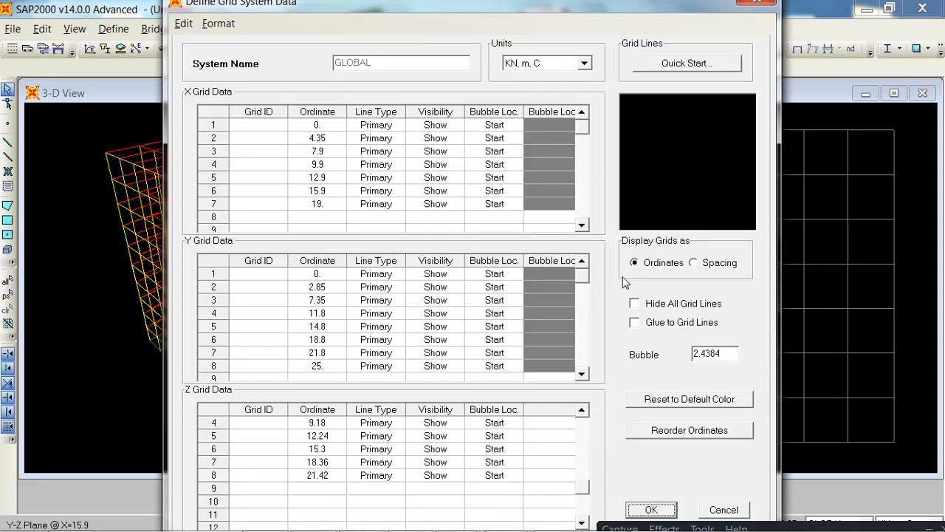
left_click(720, 264)
left_click(328, 479)
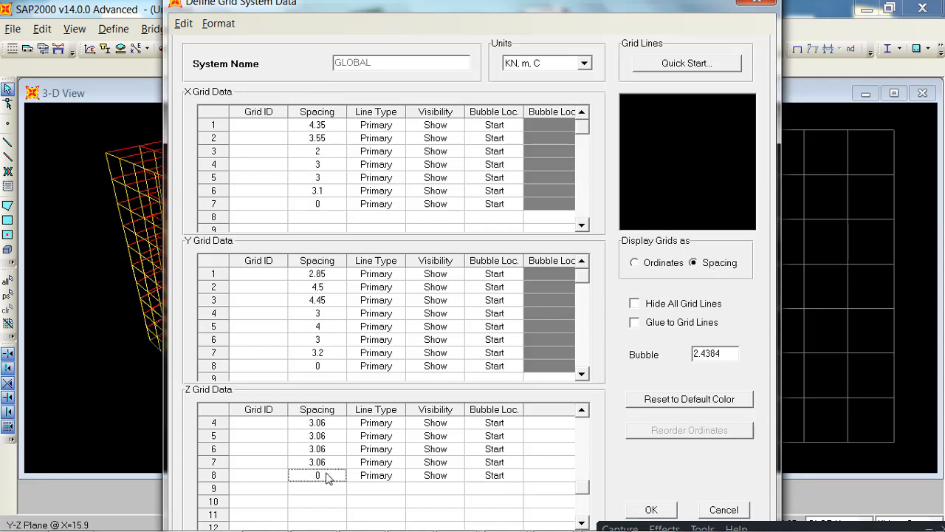
type("3.06")
left_click(636, 263)
left_click(636, 264)
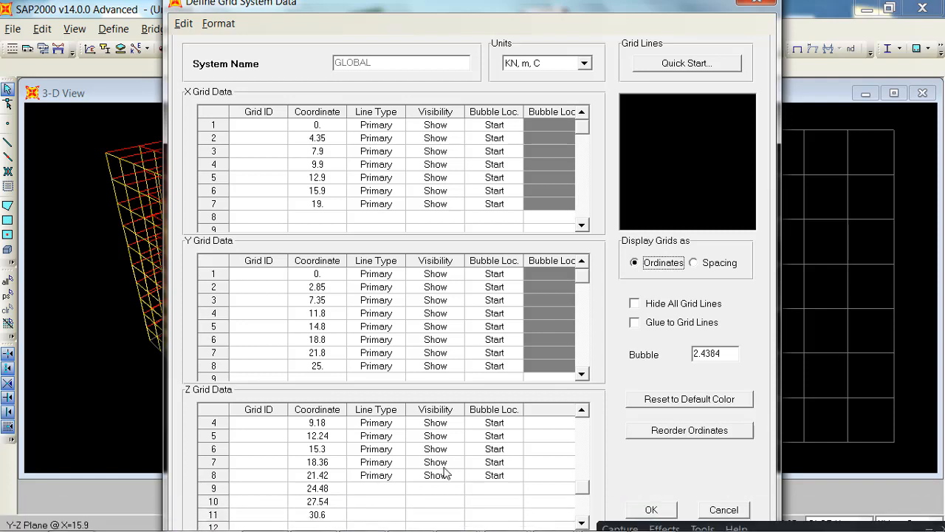
left_click(653, 510)
Step: Examine the extended grid in the 3-D view and the X-Z elevation at Y=0, and fit the whole Y-Z elevation
left_click(507, 346)
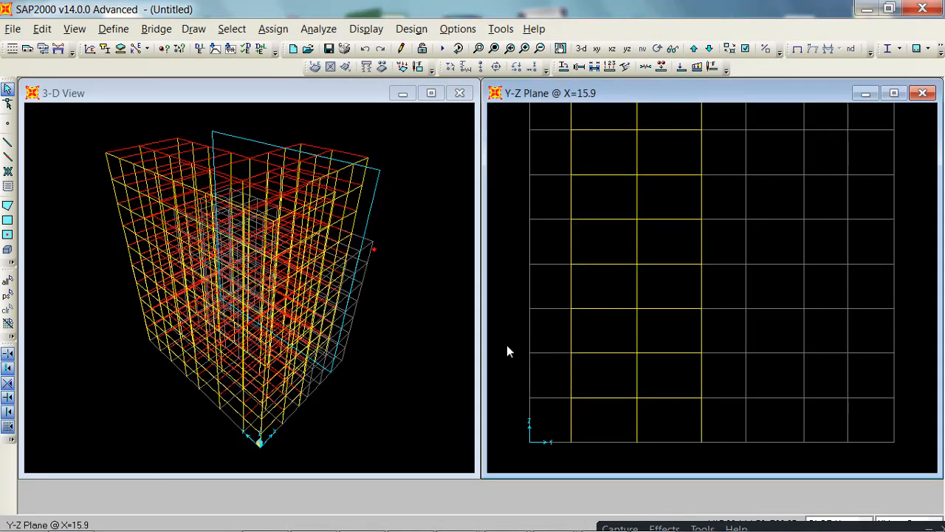
left_click(454, 264)
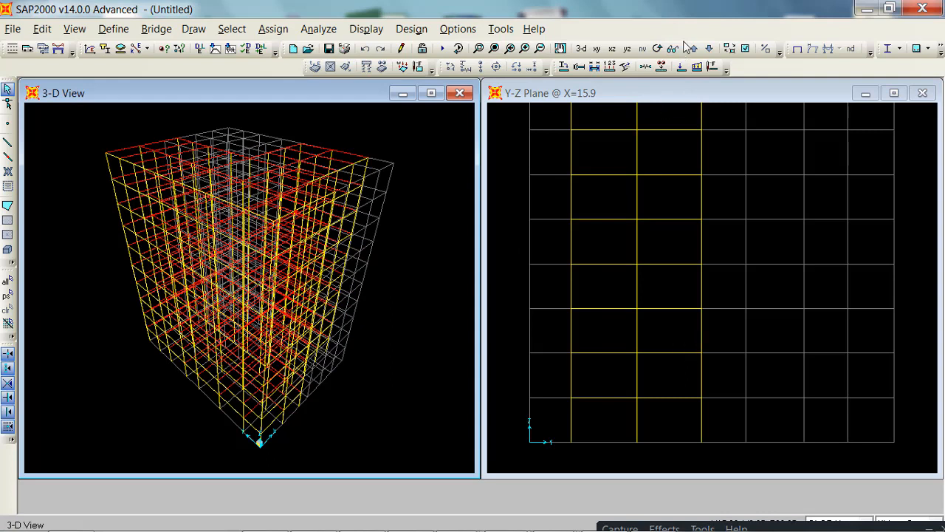
left_click(612, 49)
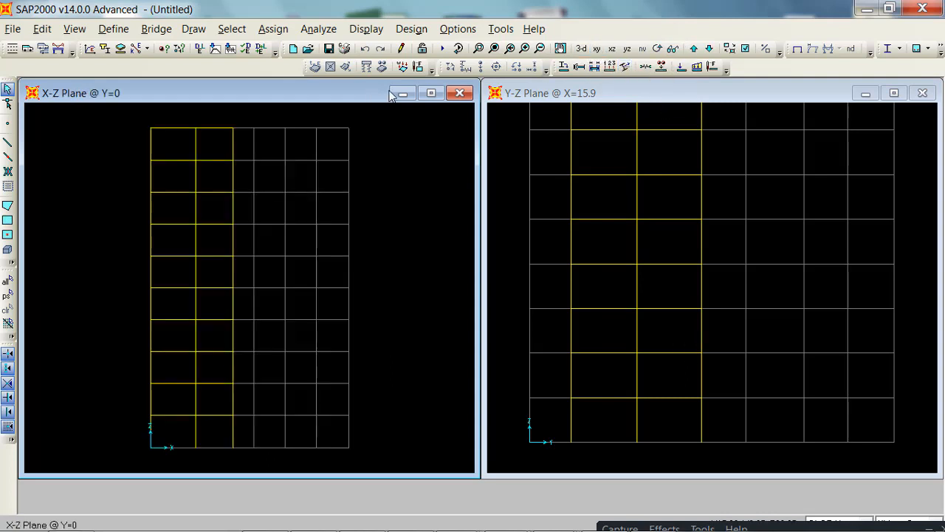
left_click(580, 49)
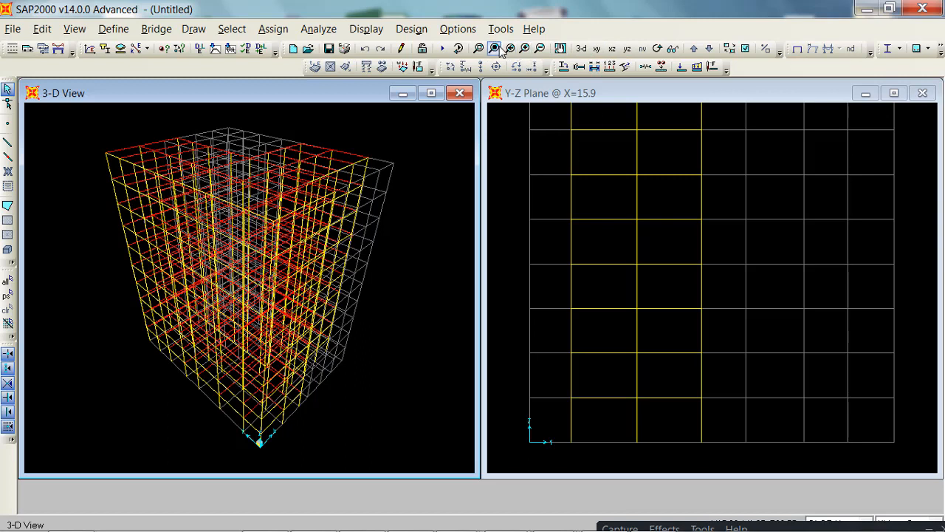
left_click(503, 148)
left_click(494, 48)
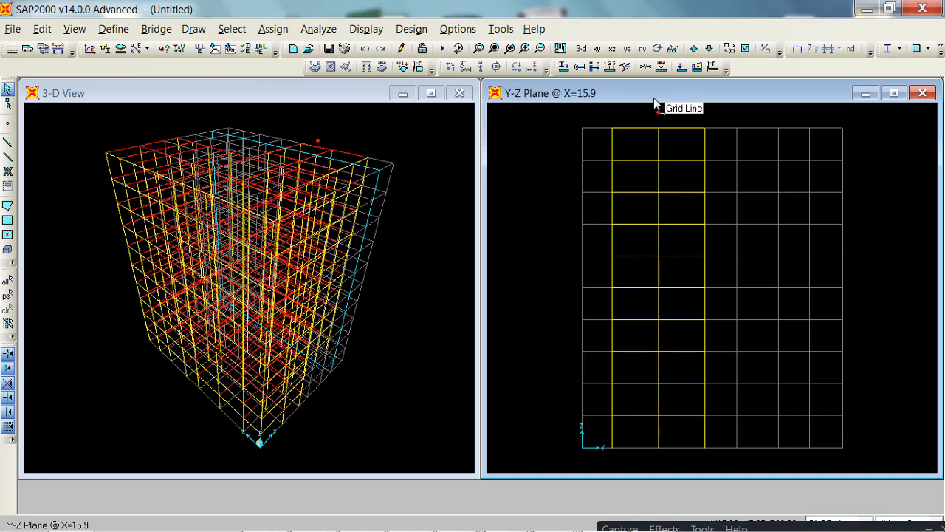
Step: Show the Y-Z elevation at X=0 and select all columns of the three uppermost storeys
left_click(710, 48)
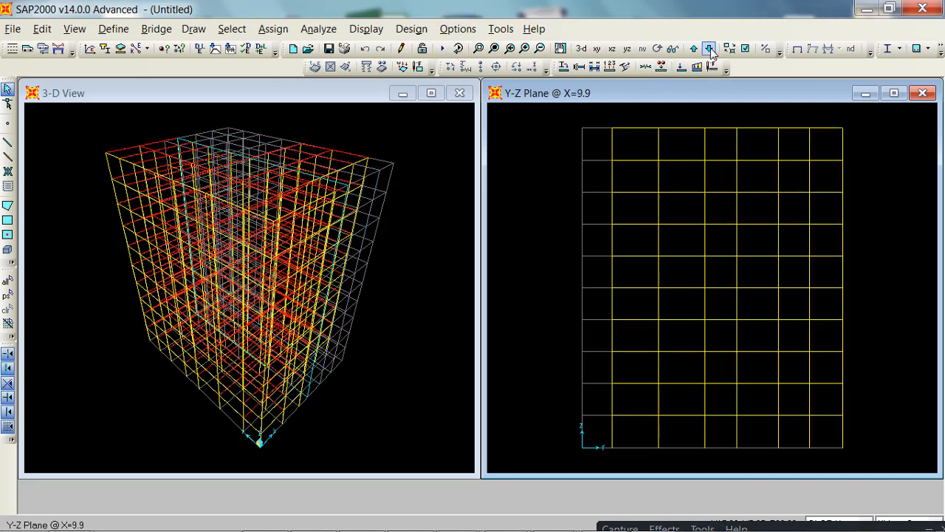
left_click(710, 48)
left_click(710, 48)
left_click(709, 48)
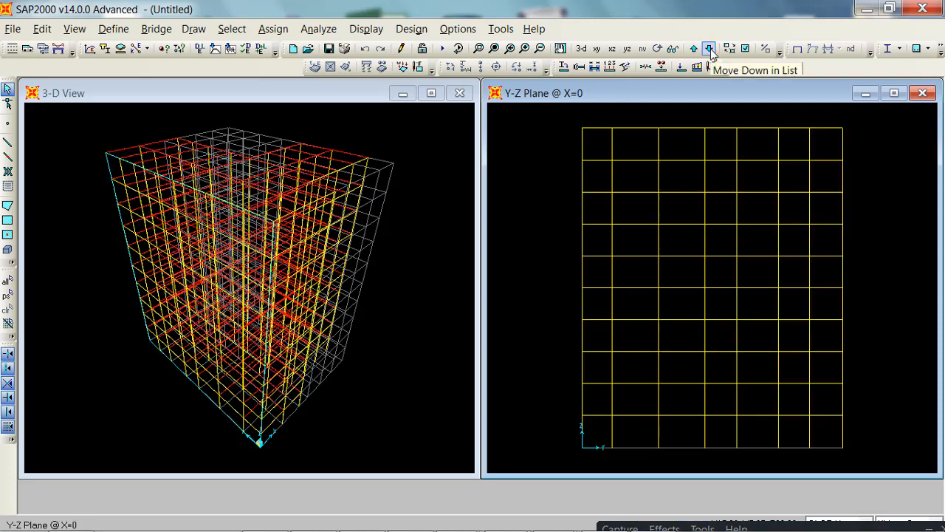
left_click_drag(561, 129, 709, 138)
left_click_drag(564, 140, 852, 151)
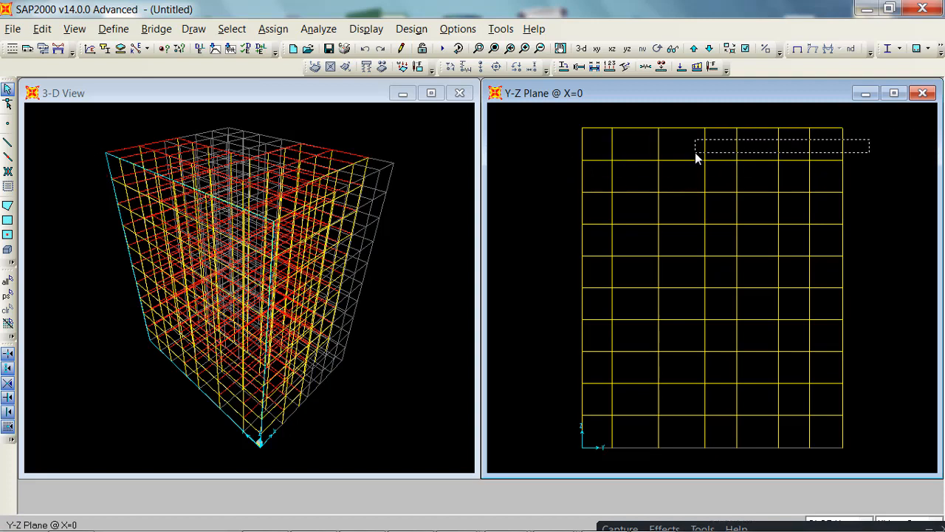
left_click_drag(571, 153, 857, 152)
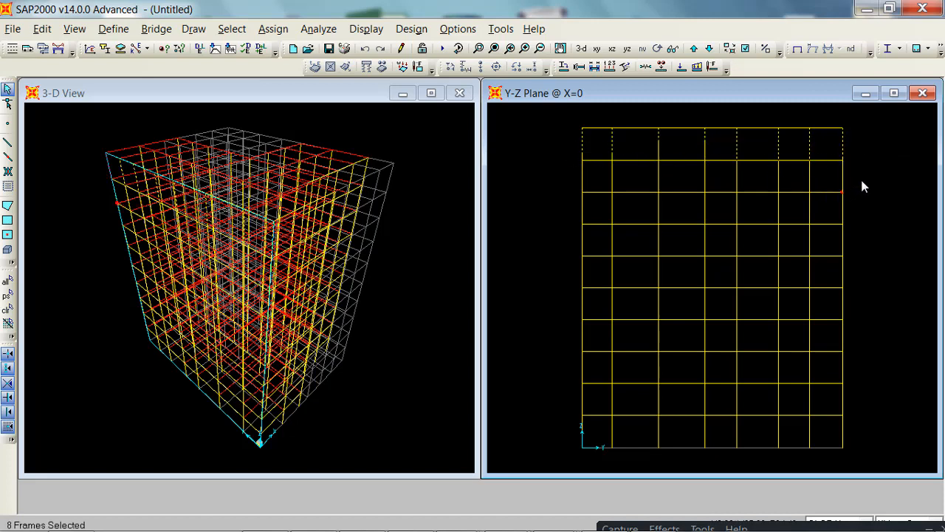
left_click_drag(768, 184, 590, 178)
left_click_drag(565, 175, 565, 175)
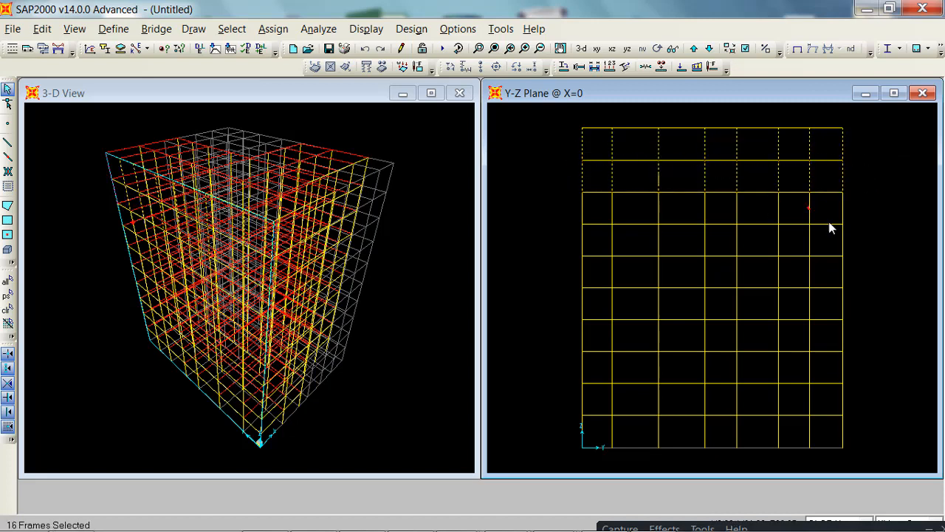
left_click_drag(868, 202, 569, 217)
Step: Add the columns of the three uppermost storeys on the Y-Z elevation at X=4.35 to the selection
left_click(694, 49)
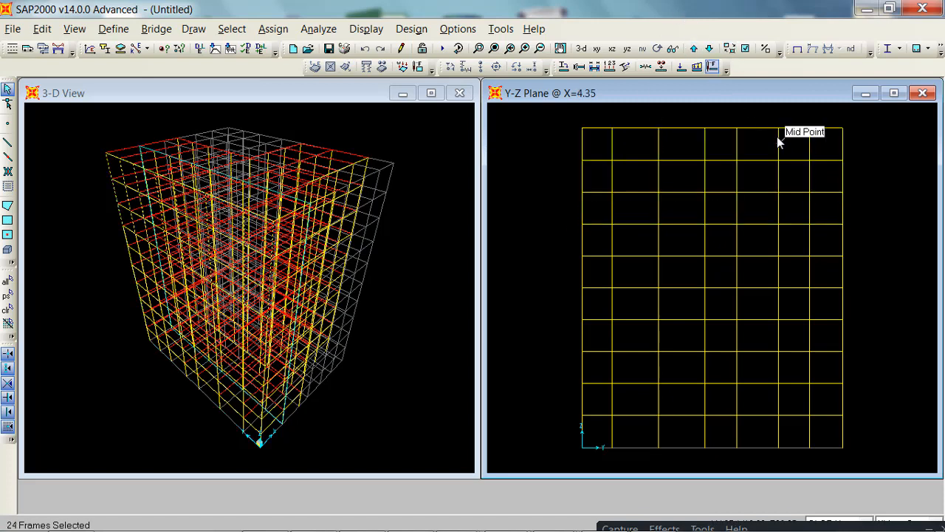
left_click_drag(885, 142, 614, 155)
left_click_drag(551, 156, 550, 155)
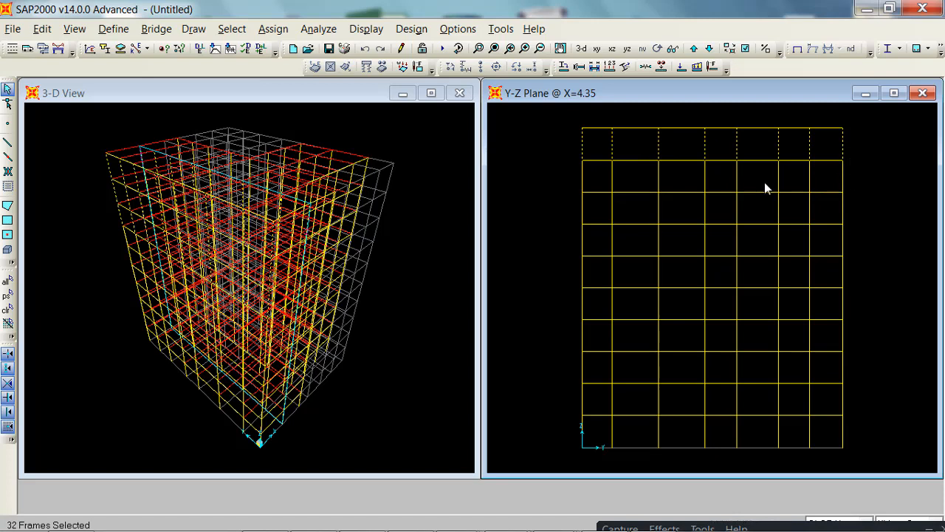
left_click_drag(855, 169, 545, 185)
left_click_drag(851, 200, 545, 215)
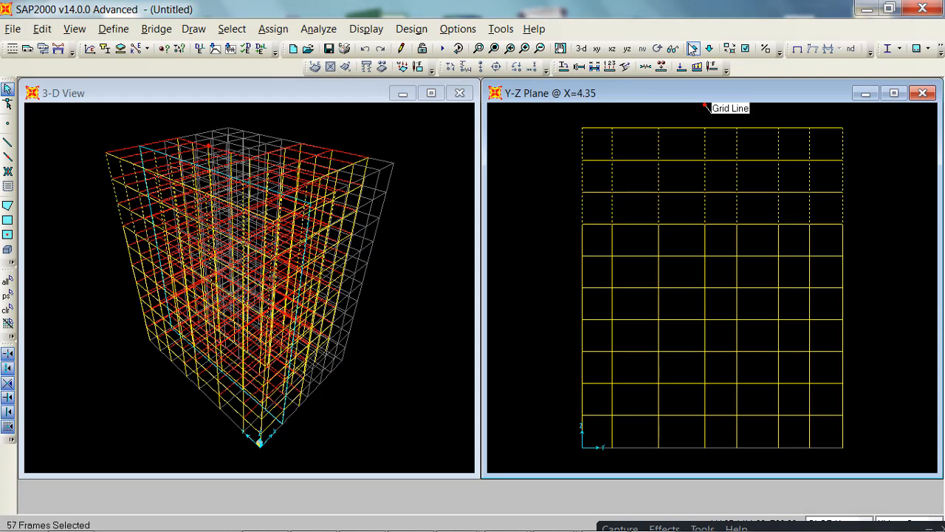
Step: Add the columns of the three uppermost storeys on the Y-Z elevation at X=9.9 to the selection
left_click(694, 49)
left_click(694, 49)
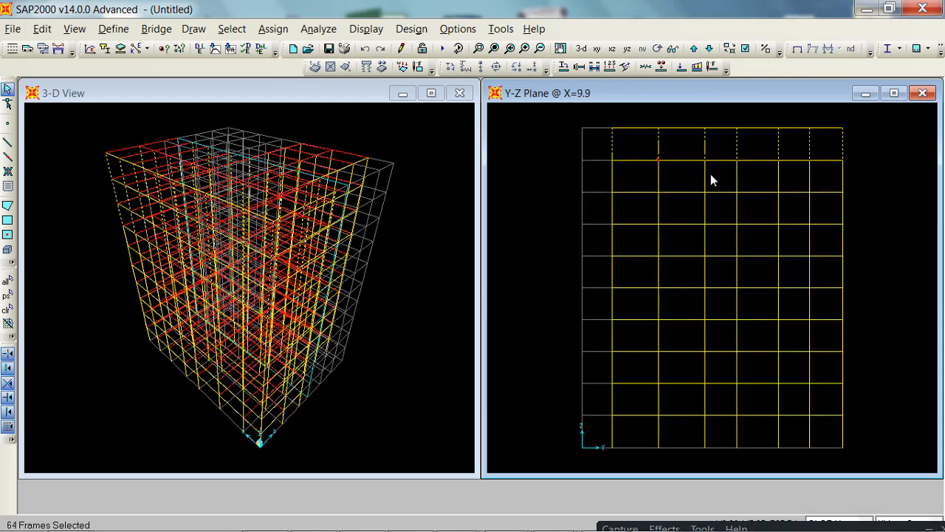
left_click_drag(857, 181, 551, 172)
left_click_drag(853, 220, 589, 213)
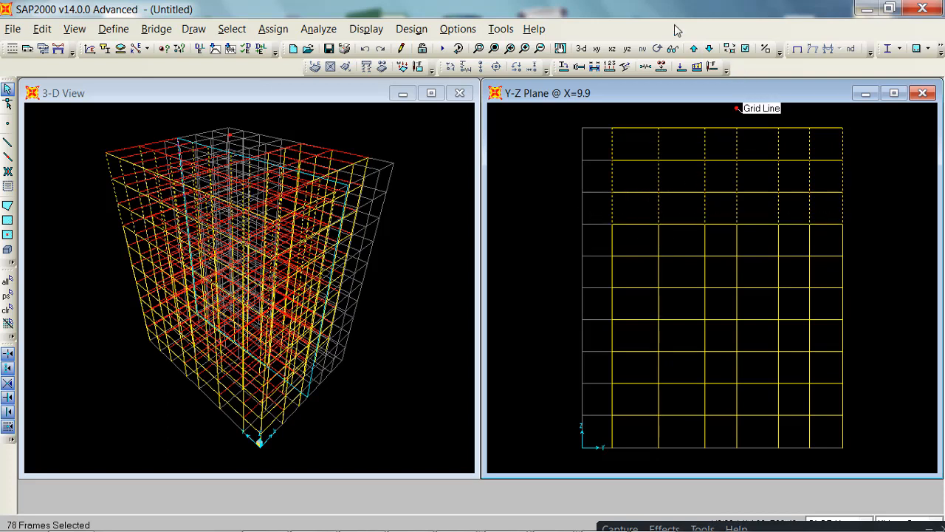
Step: Add the columns of the three uppermost storeys on the Y-Z elevation at X=12.9 to the selection
left_click(695, 48)
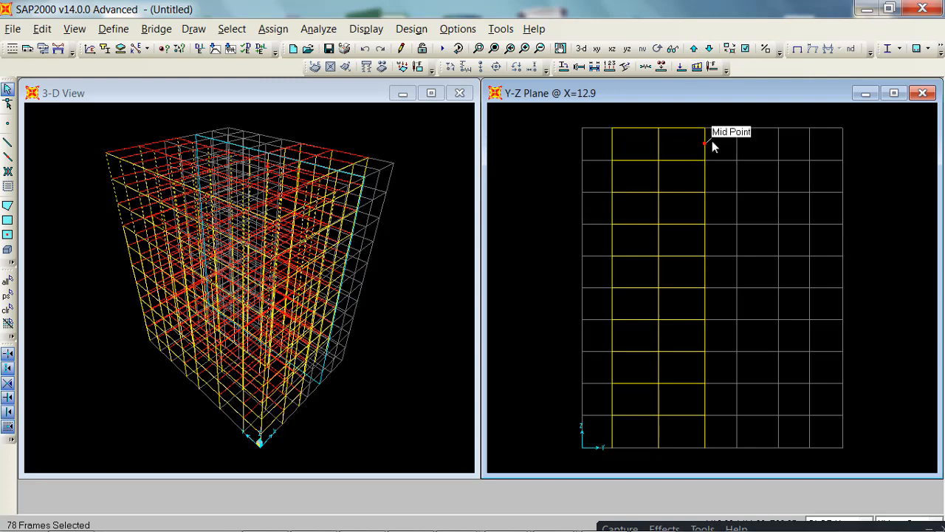
left_click_drag(705, 144, 645, 151)
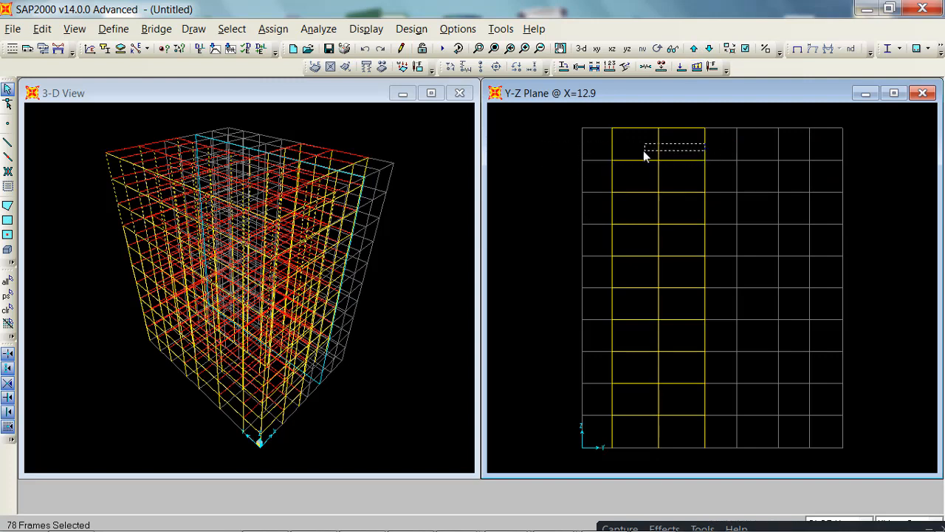
left_click_drag(736, 175, 600, 186)
left_click_drag(717, 208, 597, 220)
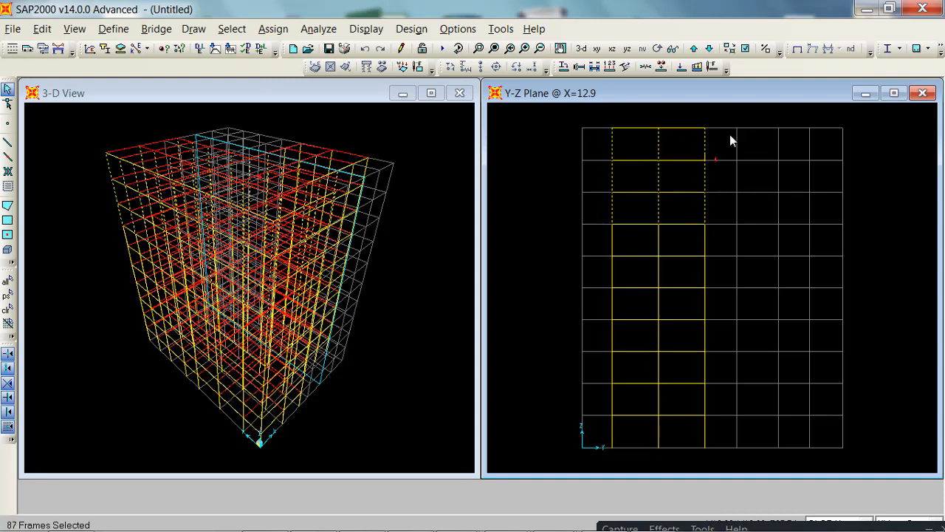
Step: Add the columns of the three uppermost storeys on the Y-Z elevation at X=15.9 to the selection, leaving out any joints
left_click(694, 49)
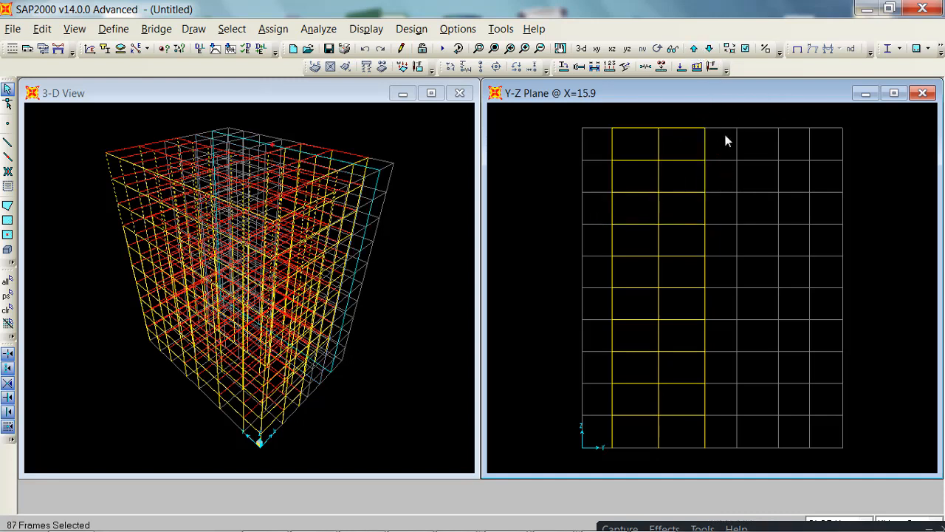
left_click_drag(647, 163, 834, 132)
mouse_move(736, 147)
left_mouse_down()
mouse_move(611, 148)
mouse_move(600, 171)
mouse_move(597, 159)
left_mouse_up()
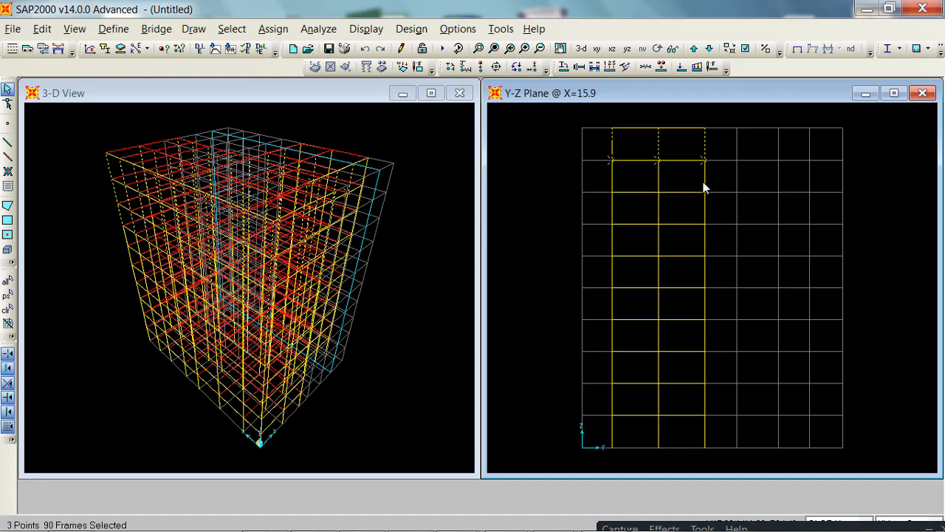
left_click(704, 160)
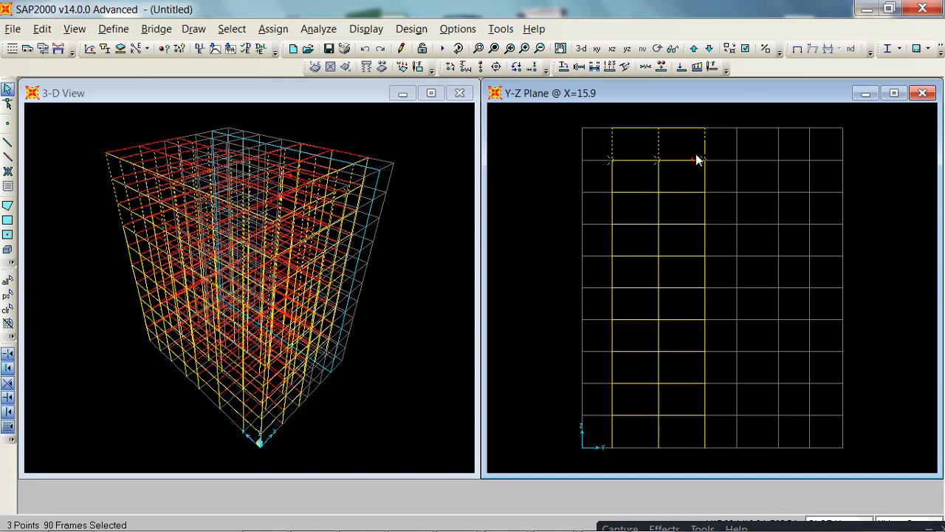
left_click(658, 159)
left_click(611, 160)
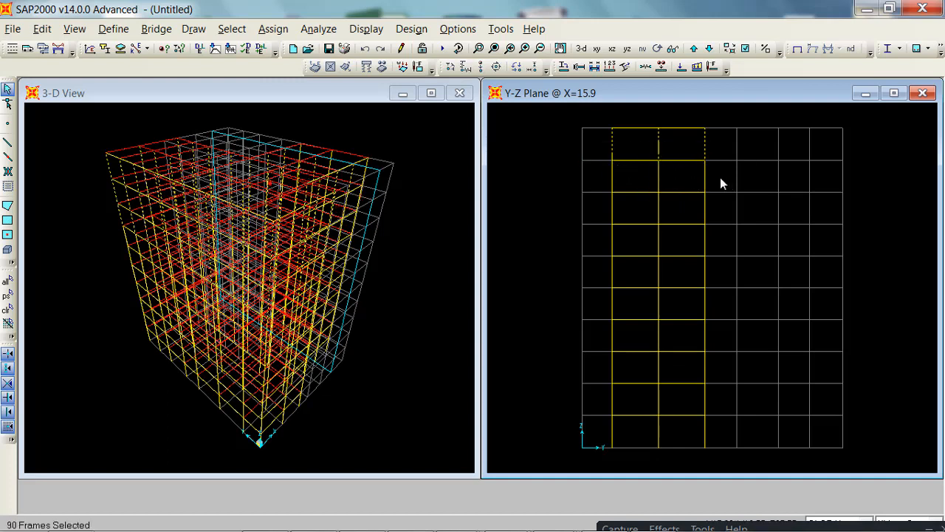
left_click_drag(718, 178, 611, 187)
left_click_drag(717, 209, 615, 221)
left_click(613, 205)
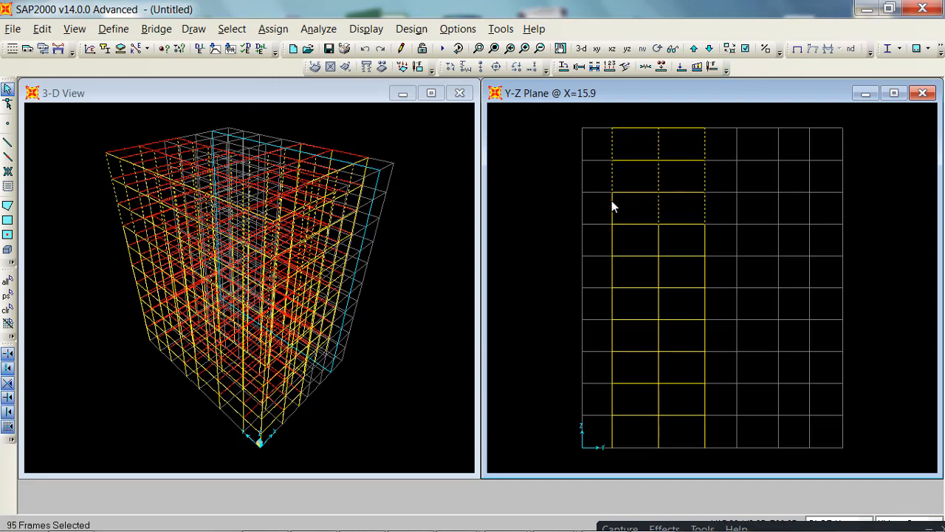
Step: Check the selected columns on the Y-Z elevations from X=15.9 back to X=0 and forward again to X=15.9
left_click(709, 48)
left_click(710, 49)
left_click(710, 49)
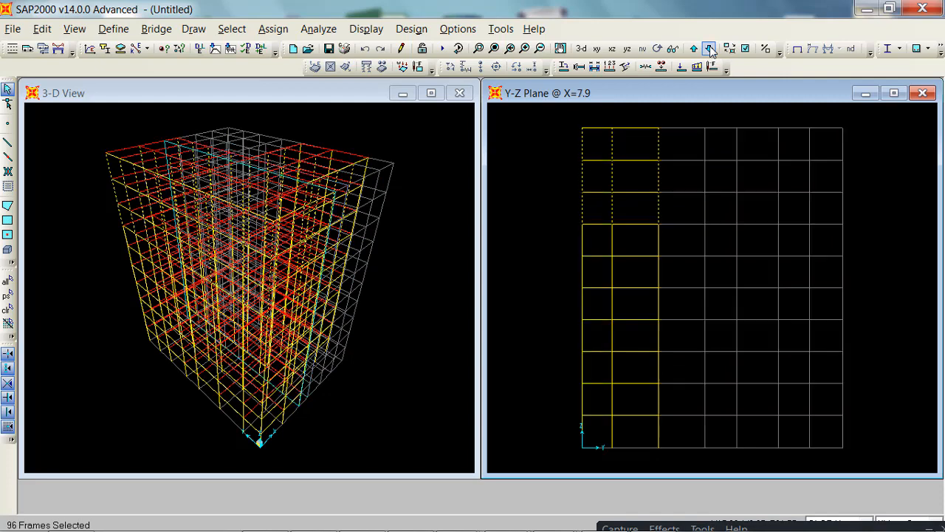
left_click(710, 49)
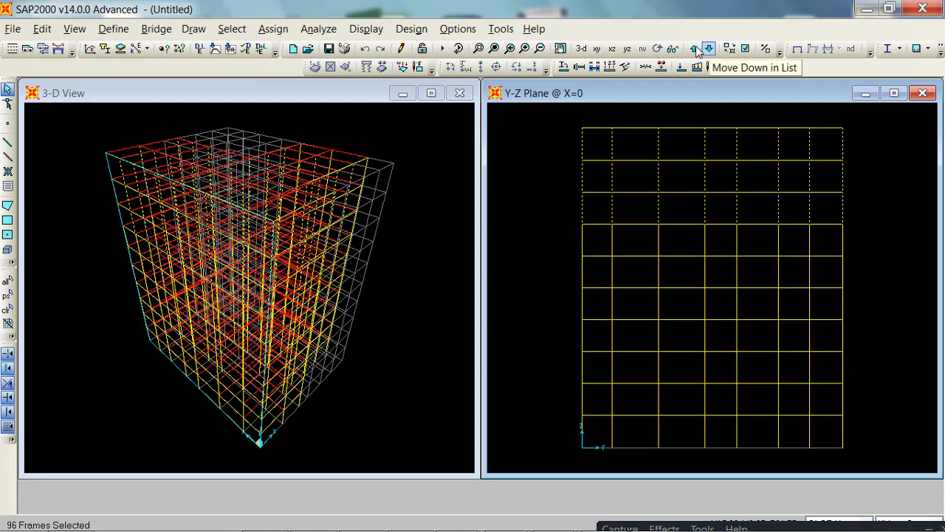
left_click(695, 49)
left_click(694, 48)
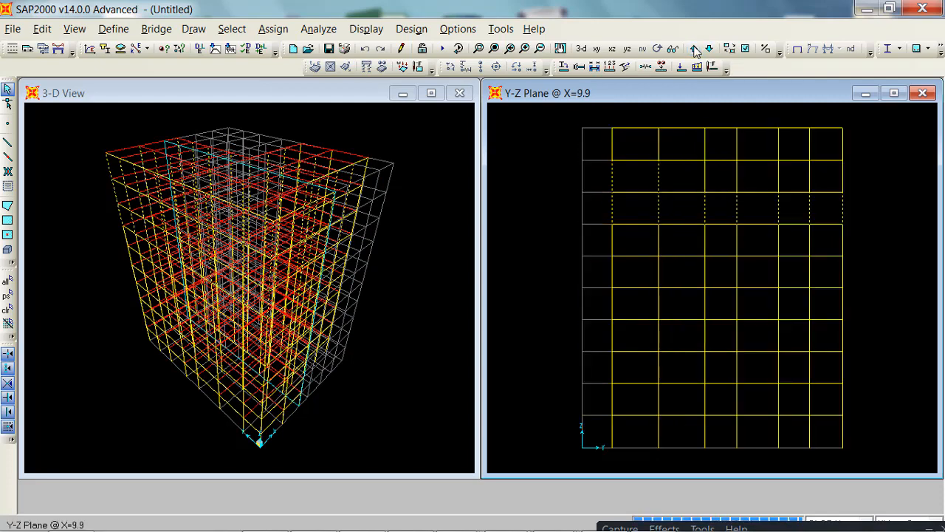
left_click(694, 49)
left_click(695, 49)
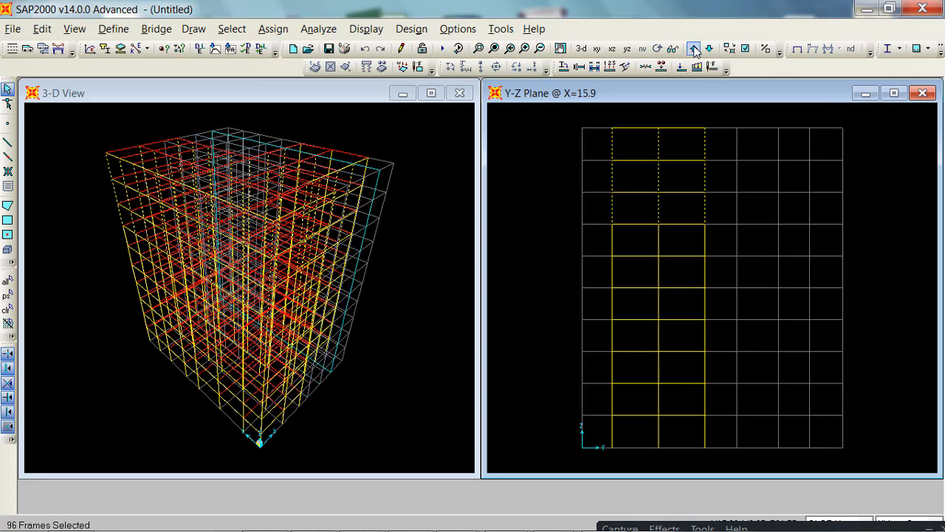
Step: Add the columns of the three uppermost storeys on the Y-Z elevation at X=19 to the selection
left_click(694, 49)
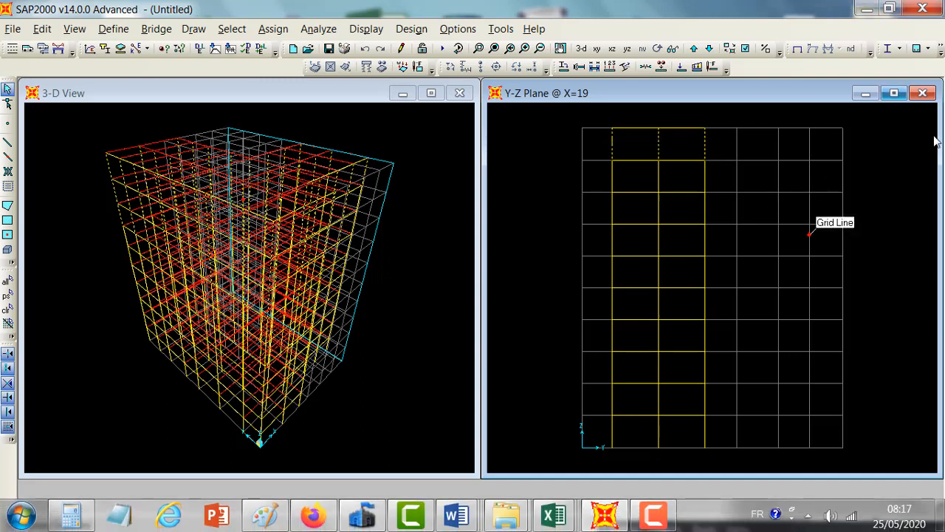
left_click(713, 181)
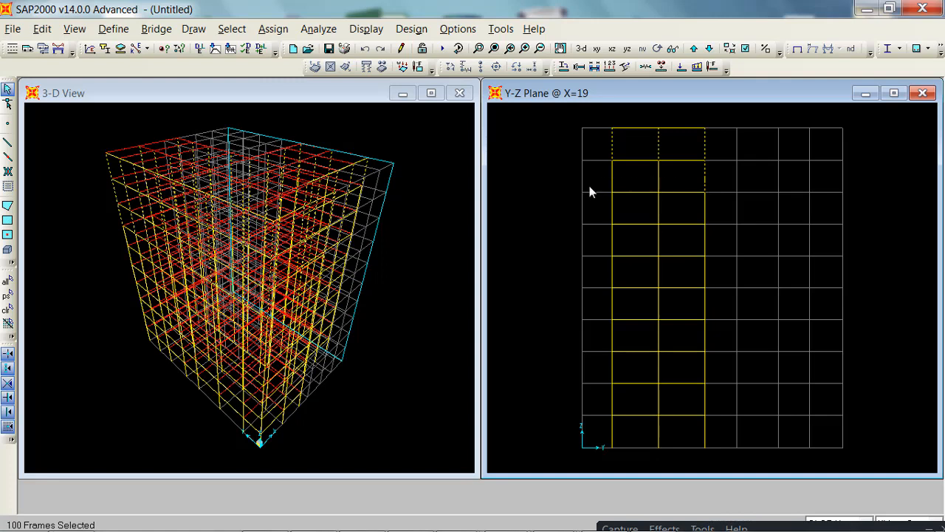
left_click(612, 177)
left_click(658, 179)
left_click_drag(728, 212, 584, 214)
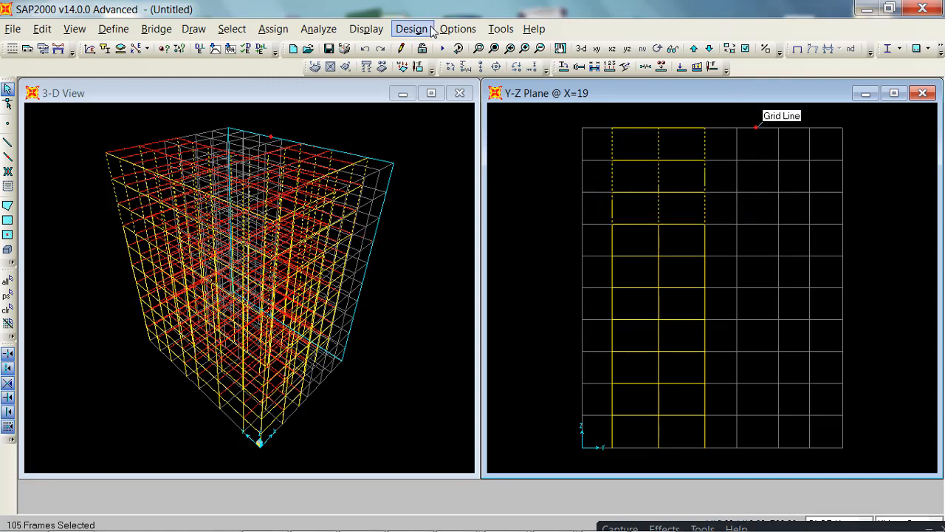
Step: Assign the frame section POT789 to the selected columns
left_click(273, 28)
mouse_move(295, 70)
left_click(589, 69)
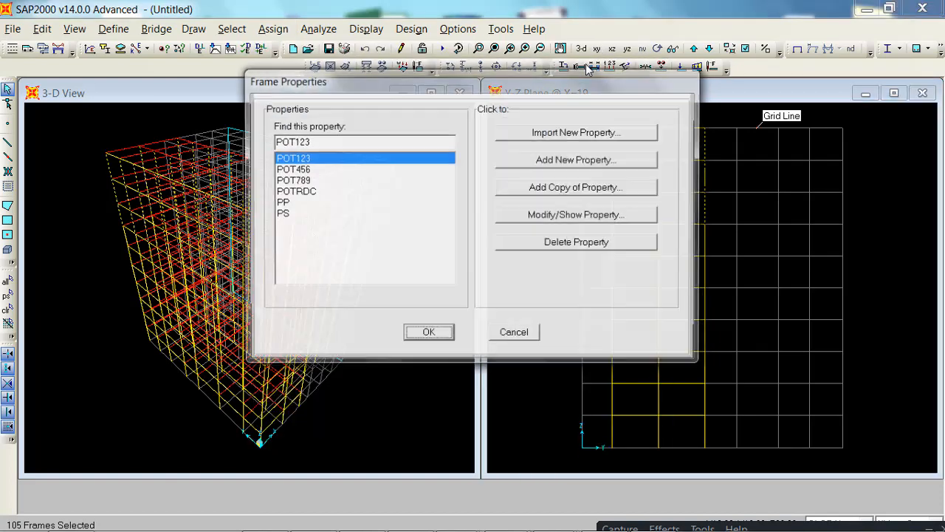
left_click(308, 181)
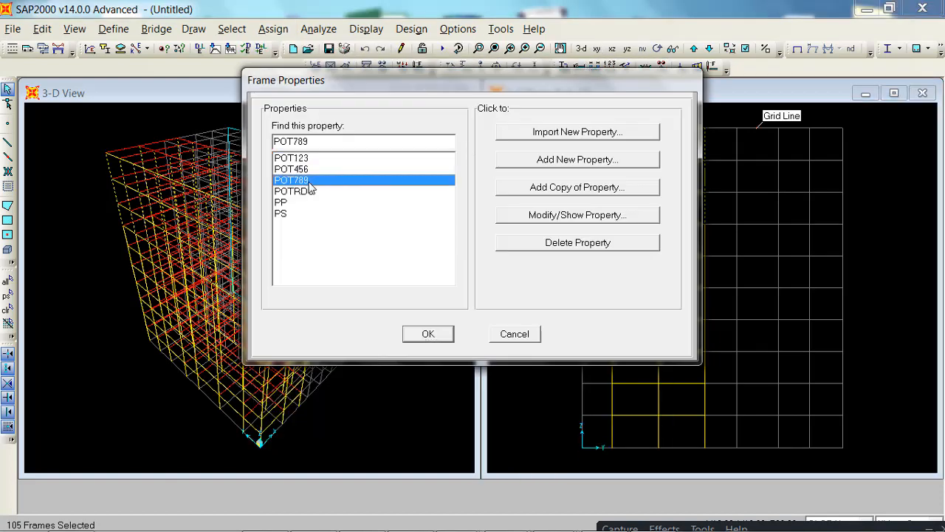
left_click(428, 336)
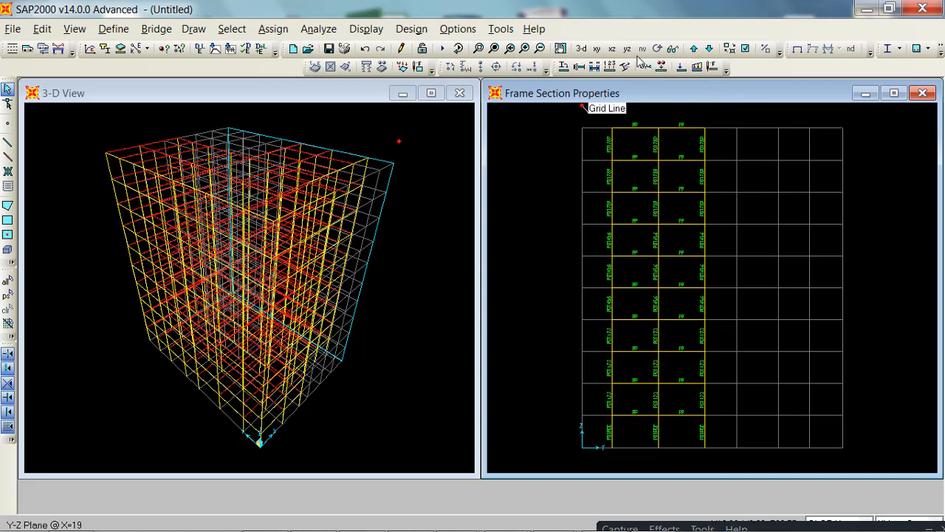
Step: Switch from the Y-Z elevation to the X-Y plan and display the undeformed shape without section labels
left_click(596, 48)
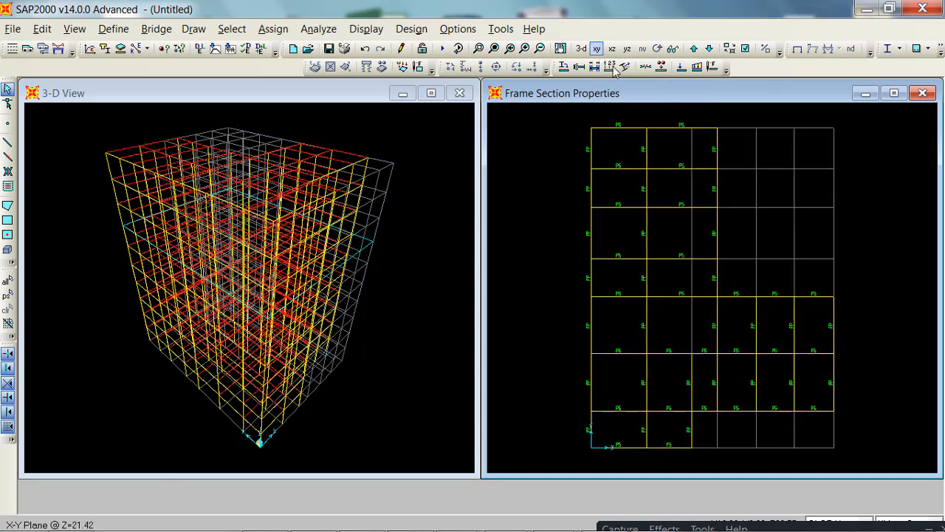
left_click(366, 28)
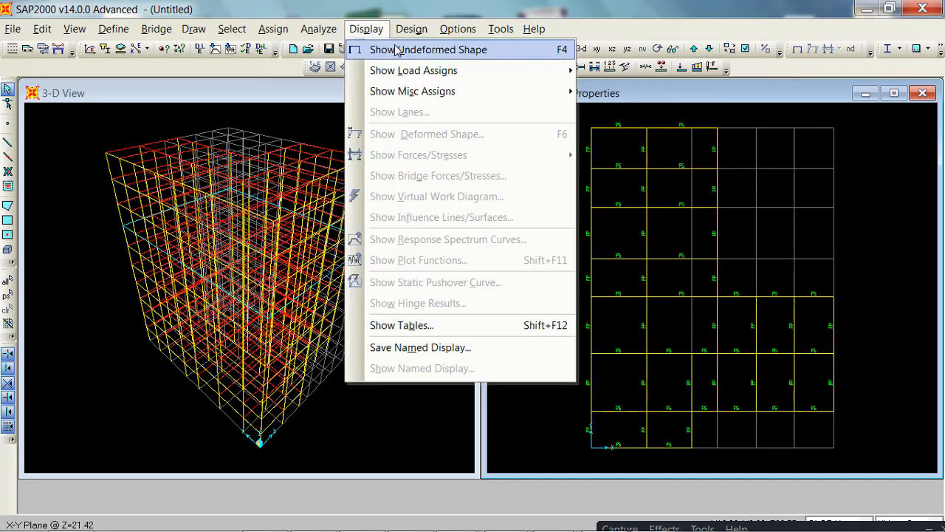
left_click(410, 51)
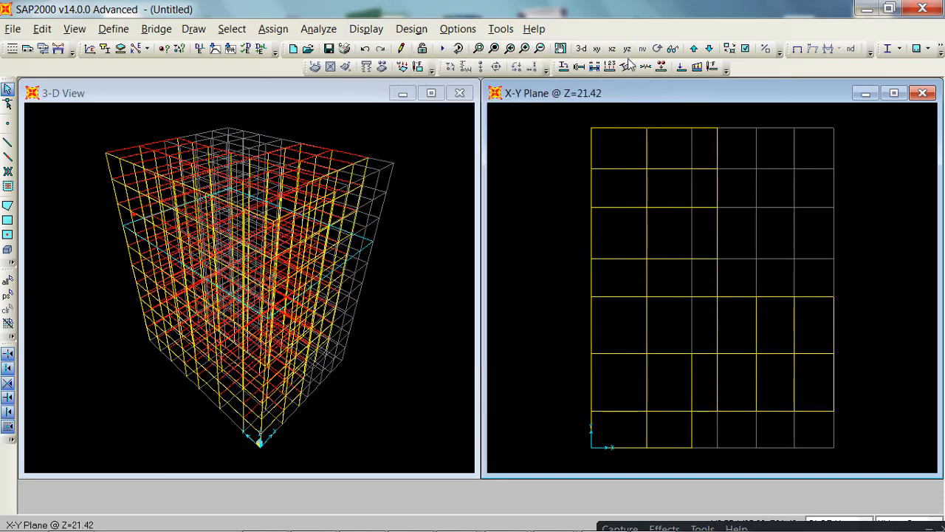
Step: Step the X-Y plan view through the storey levels up to the roof at Z=30.6
left_click(693, 49)
left_click(694, 49)
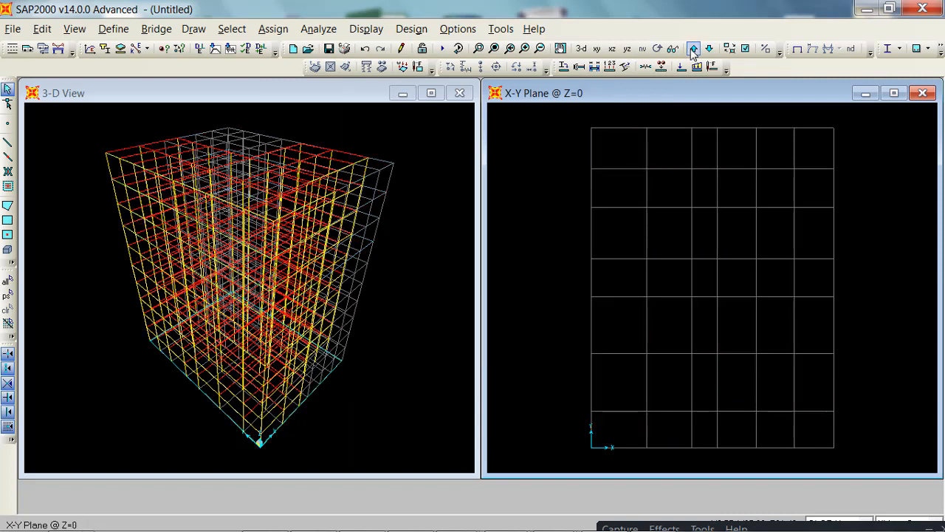
left_click(694, 49)
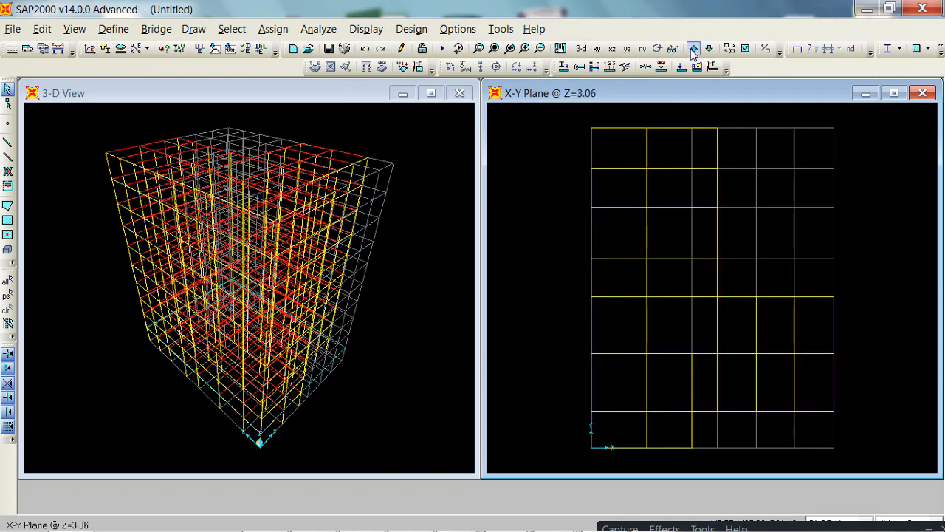
left_click(693, 49)
left_click(694, 48)
left_click(694, 49)
left_click(694, 48)
left_click(694, 49)
left_click(694, 48)
left_click(693, 48)
left_click(693, 49)
left_click(693, 48)
mouse_move(549, 100)
left_mouse_down()
mouse_move(600, 132)
mouse_move(545, 96)
mouse_move(544, 108)
left_mouse_up()
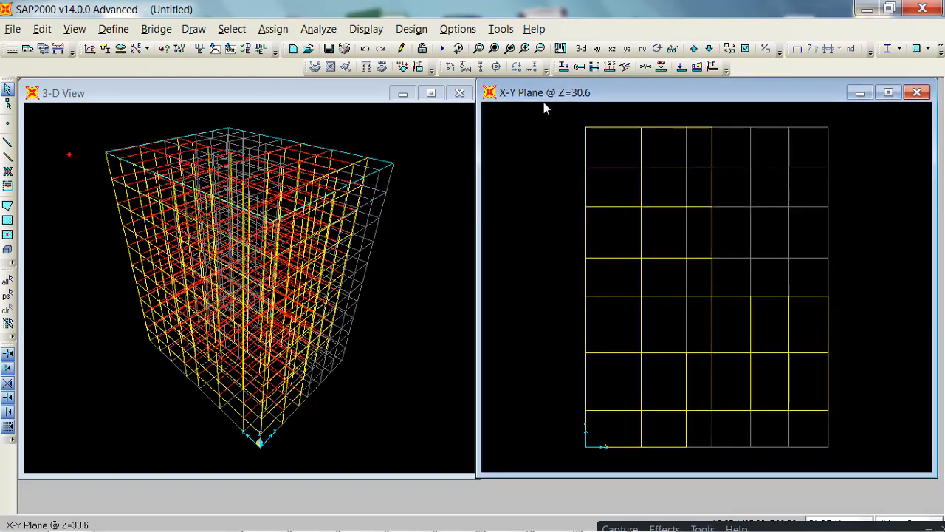
left_click(231, 29)
key("v")
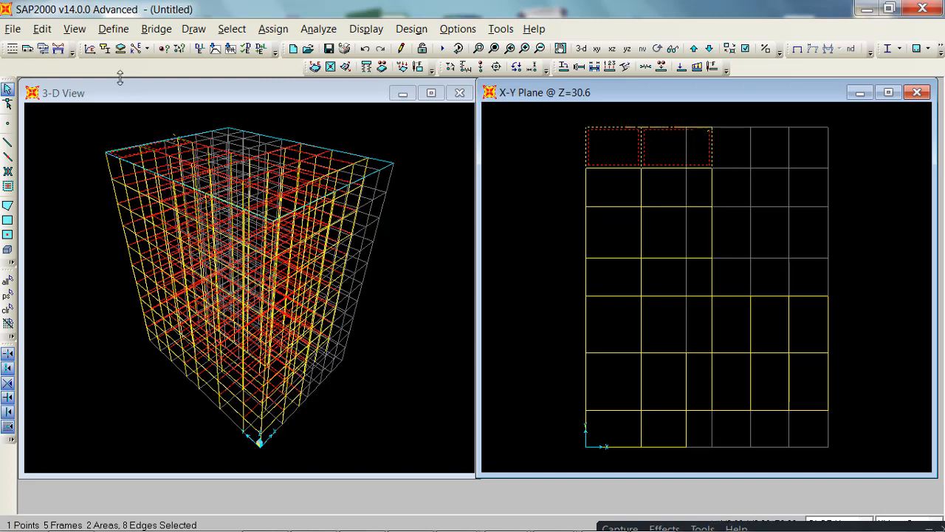
left_click(10, 313)
Step: Select all slab areas on the roof plan at Z=30.6, without any beams
left_click(619, 155)
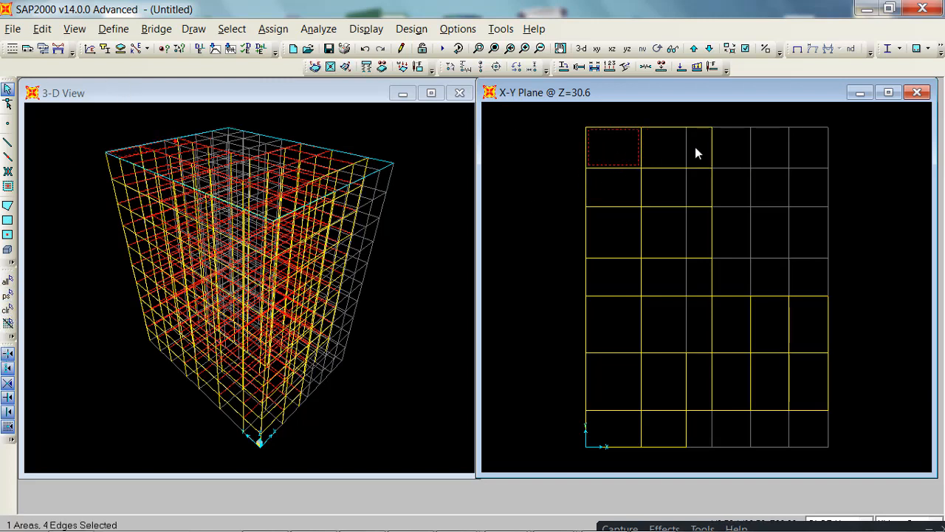
left_click(693, 149)
left_click(650, 207)
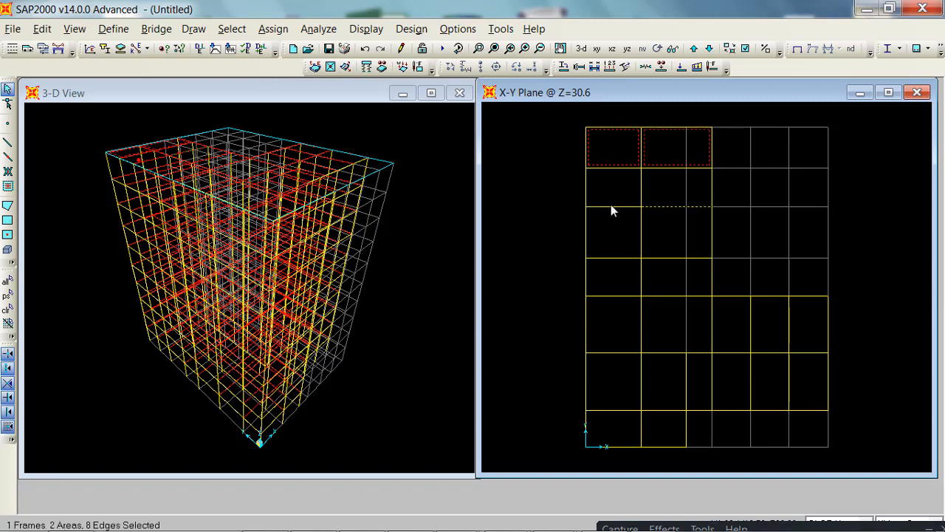
left_click(663, 225)
left_click(656, 207)
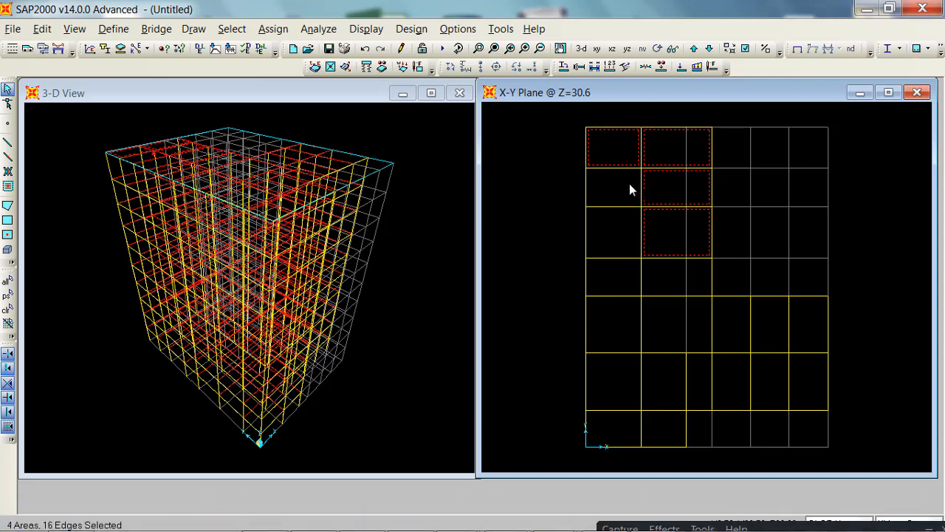
left_click(678, 274)
left_click(624, 319)
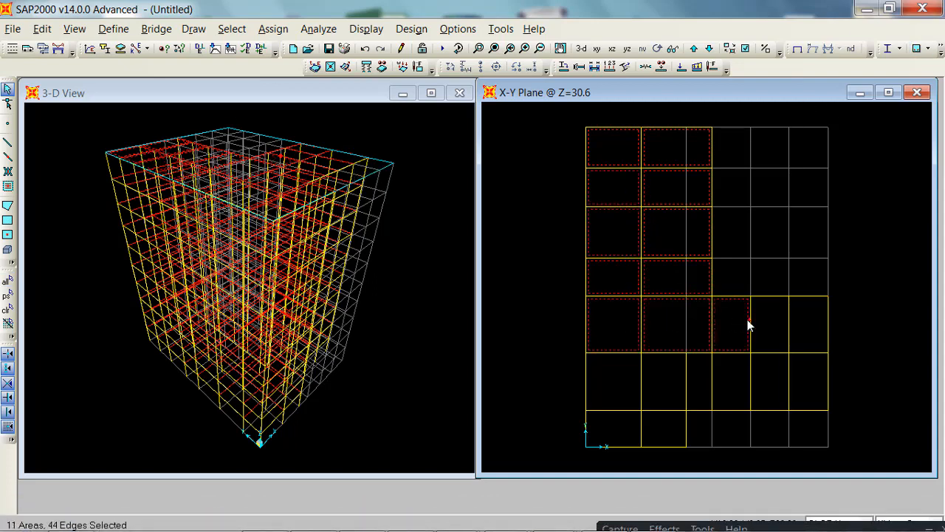
left_click(791, 324)
left_click(789, 325)
left_click(602, 380)
left_click(661, 379)
Step: Look up the terrace floor's permanent and live loads in the Word document "Données de projet", then return to SAP2000
mouse_move(355, 508)
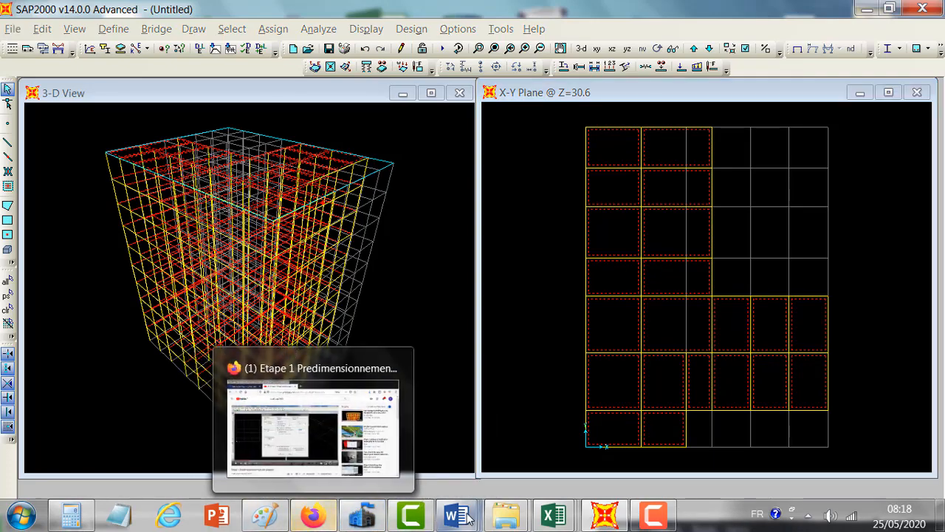
mouse_move(456, 515)
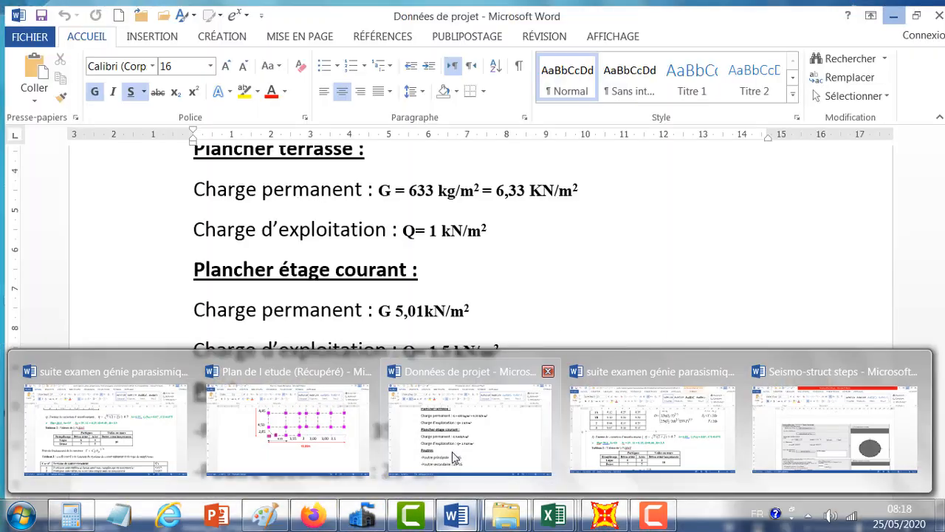
left_click(450, 463)
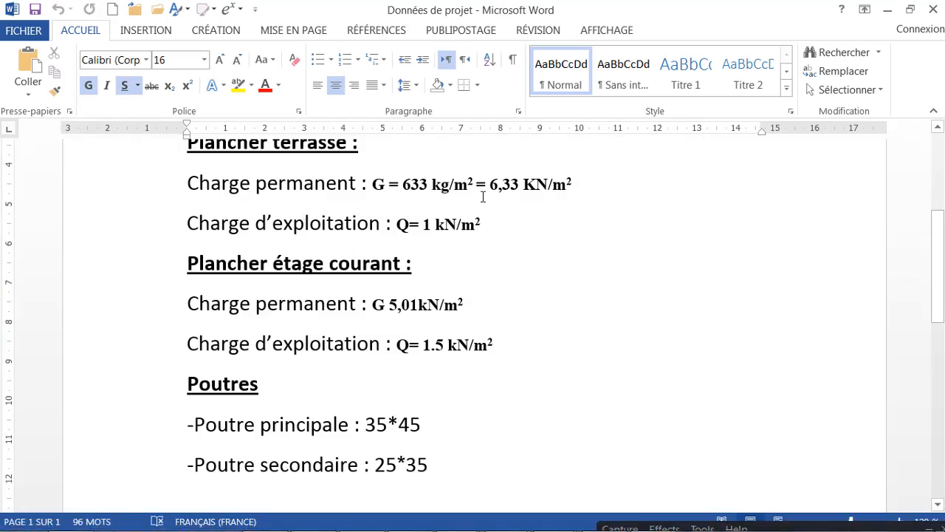
left_click(888, 10)
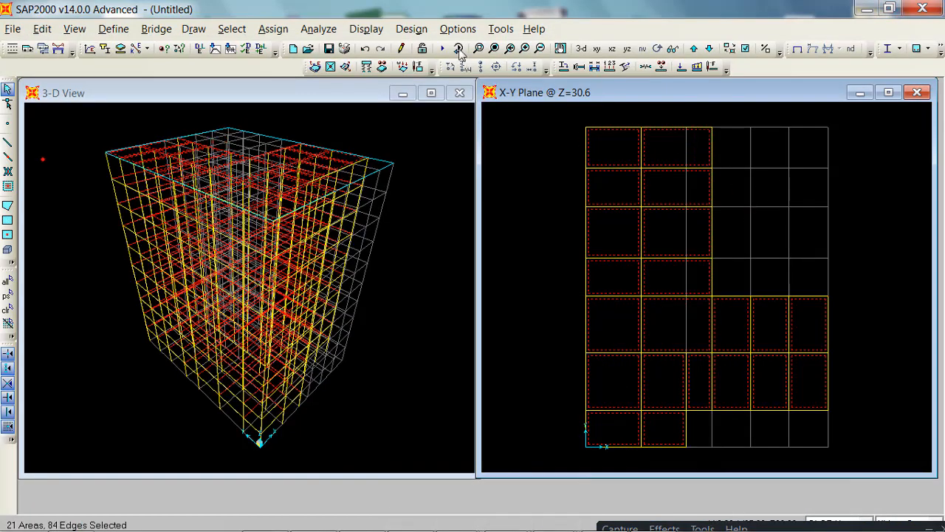
Step: Assign a one-way uniform-to-frame gravity load of 6.33 under load pattern G to the selected roof slabs, replacing existing loads
left_click(284, 33)
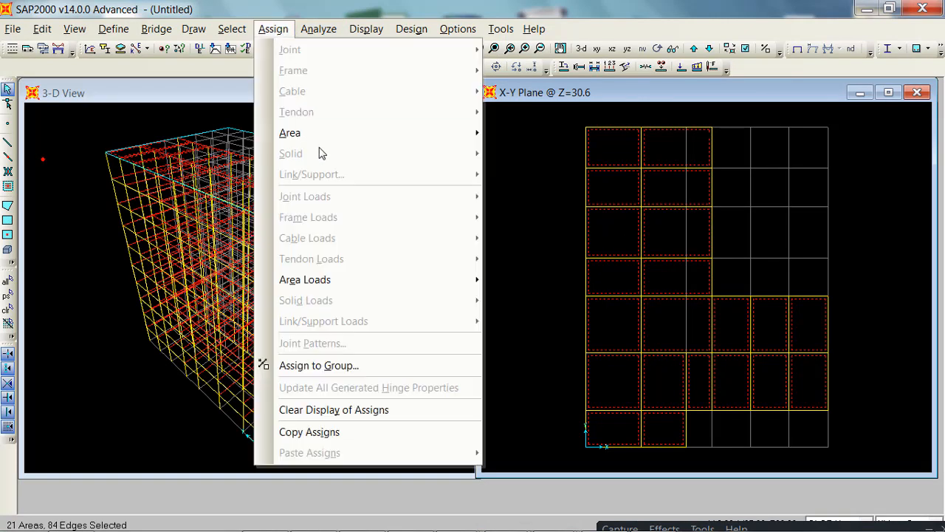
mouse_move(359, 281)
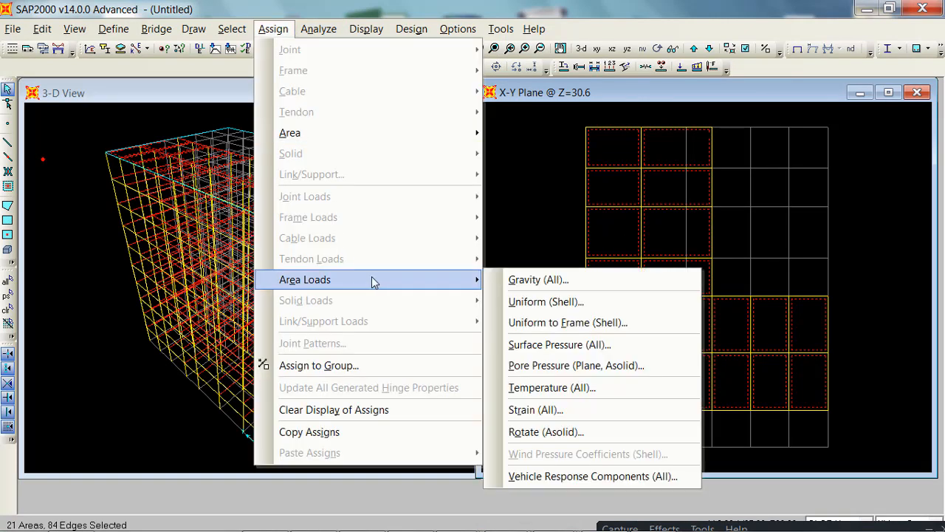
left_click(608, 333)
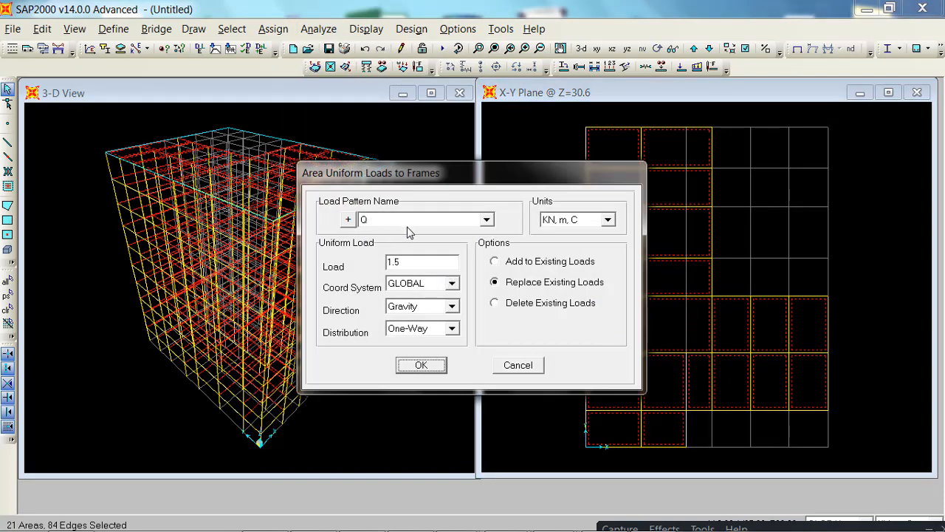
double_click(405, 264)
left_click(399, 220)
left_click(394, 237)
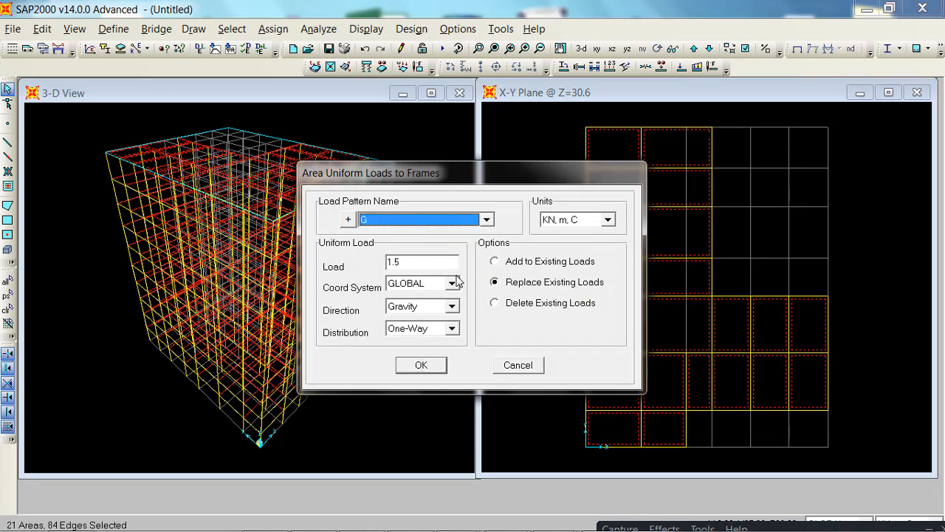
double_click(418, 267)
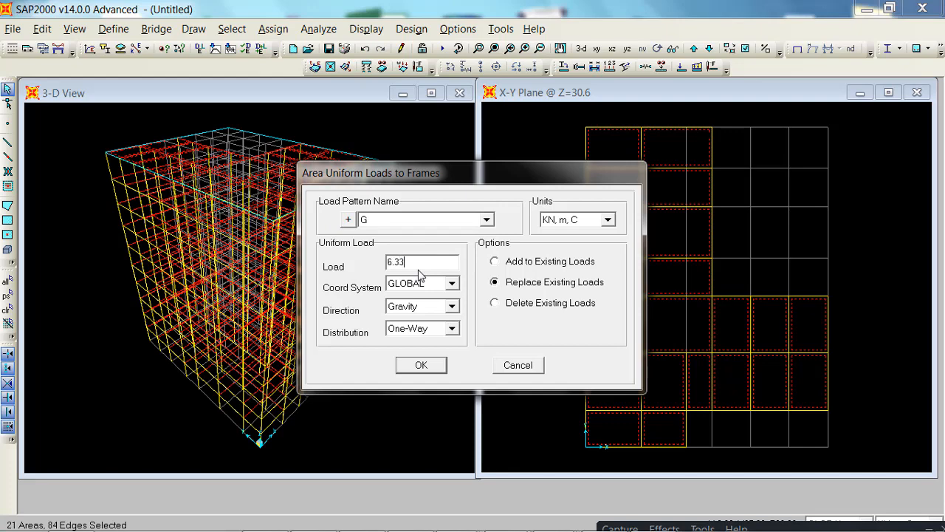
left_click(413, 368)
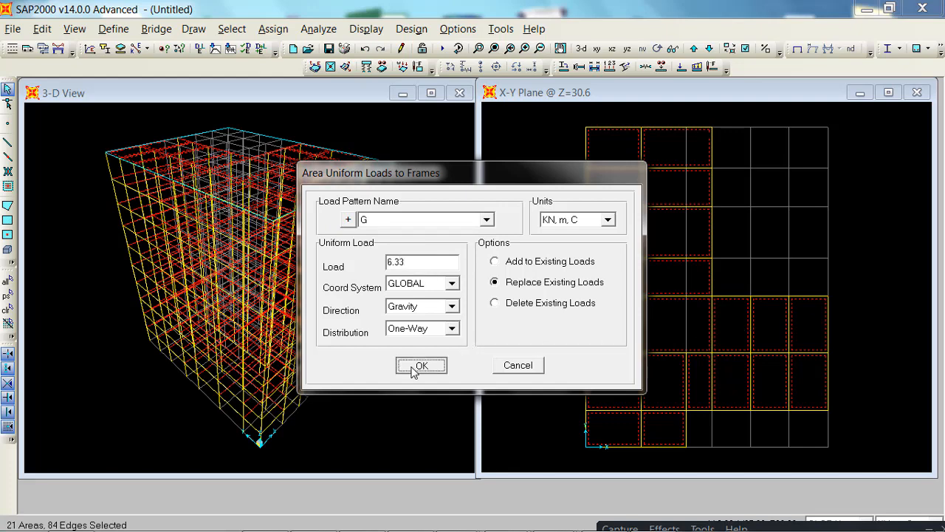
Step: Reselect every slab area on the roof plan at Z=30.6, leaving the beams unselected
left_click(599, 152)
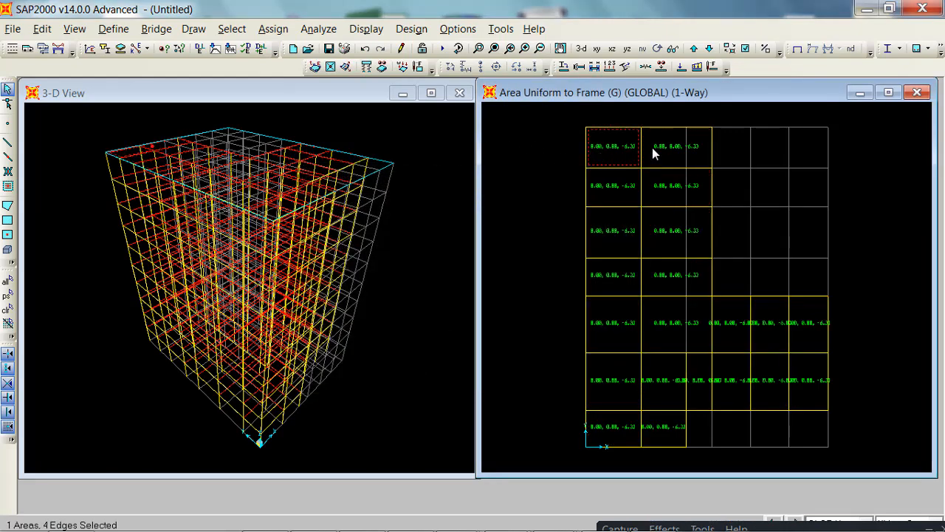
left_click(654, 149)
left_click(615, 175)
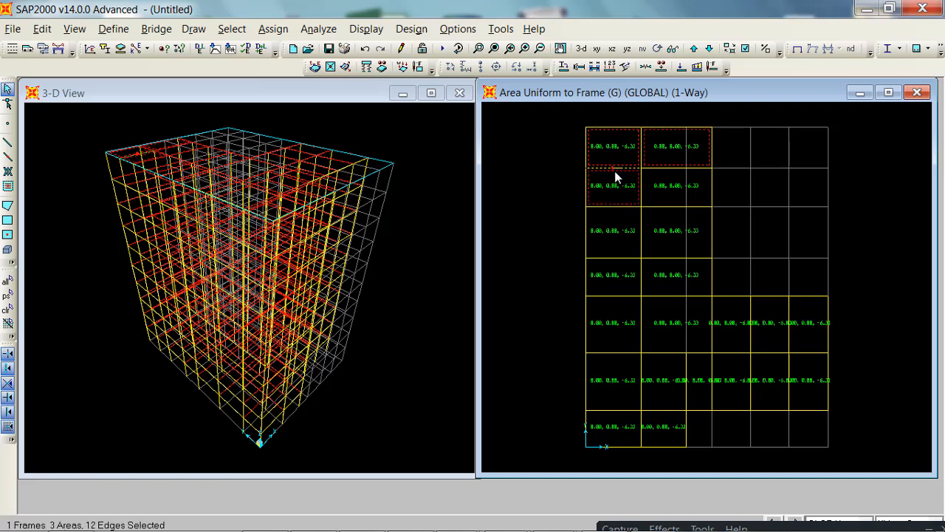
left_click(642, 181)
left_click(643, 181)
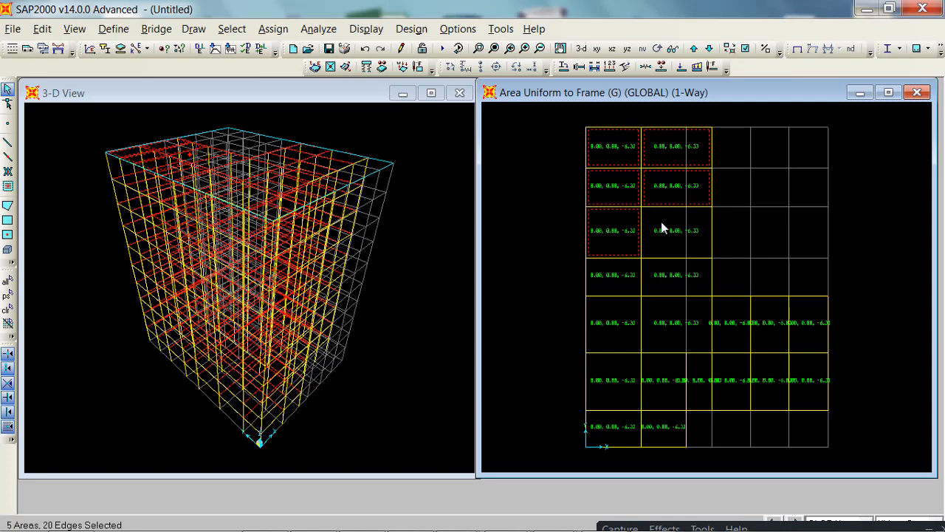
left_click(624, 275)
left_click(660, 274)
left_click(624, 310)
left_click(660, 321)
left_click(743, 320)
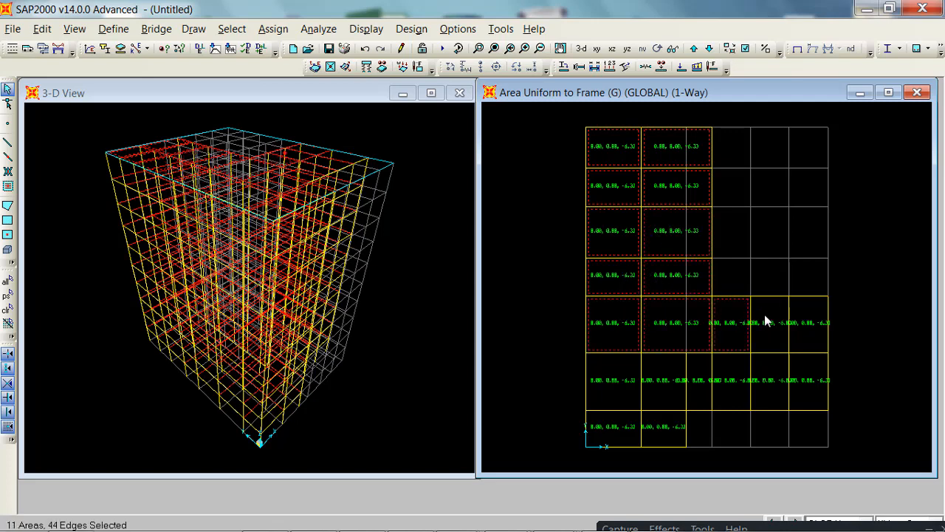
left_click(770, 321)
left_click(807, 317)
left_click(622, 372)
left_click(666, 368)
left_click(734, 376)
left_click(775, 376)
left_click(799, 375)
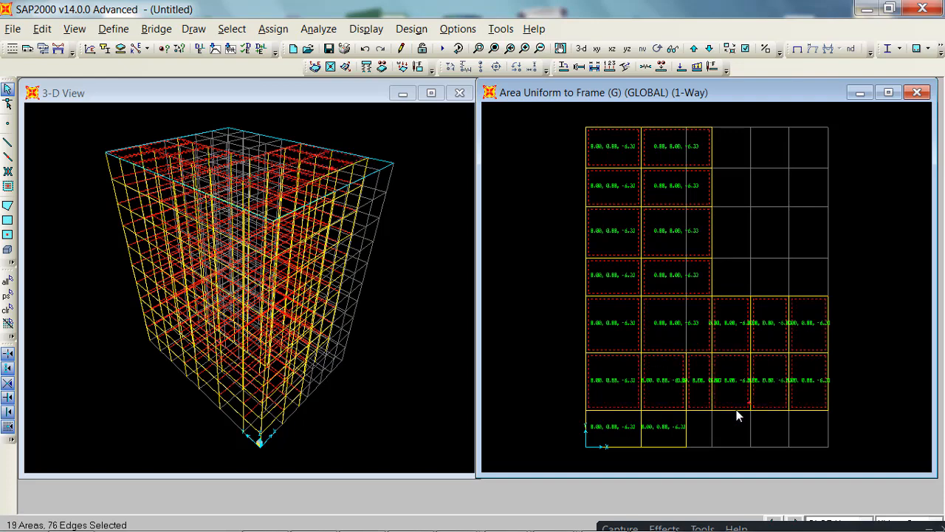
left_click(627, 430)
left_click(661, 423)
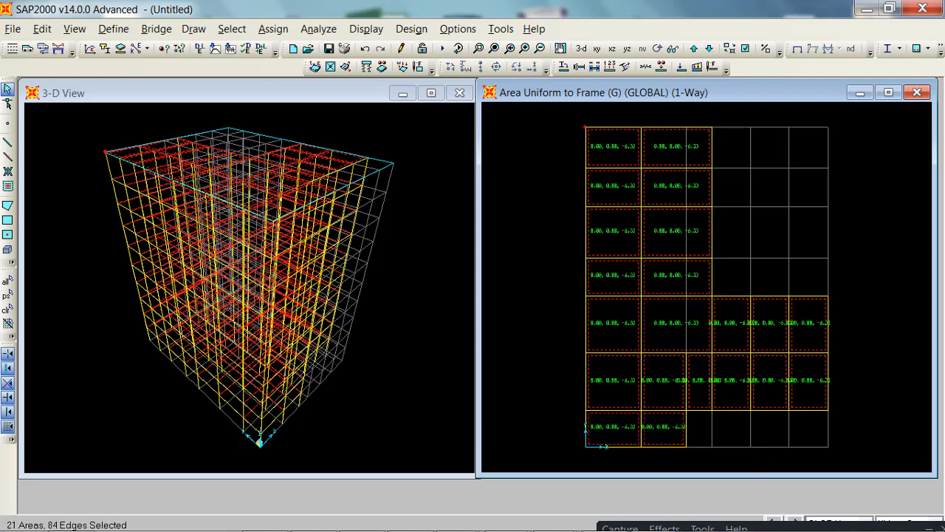
Step: Assign a one-way uniform-to-frame gravity load of 1 under load pattern Q to the selected roof slabs
left_click(273, 28)
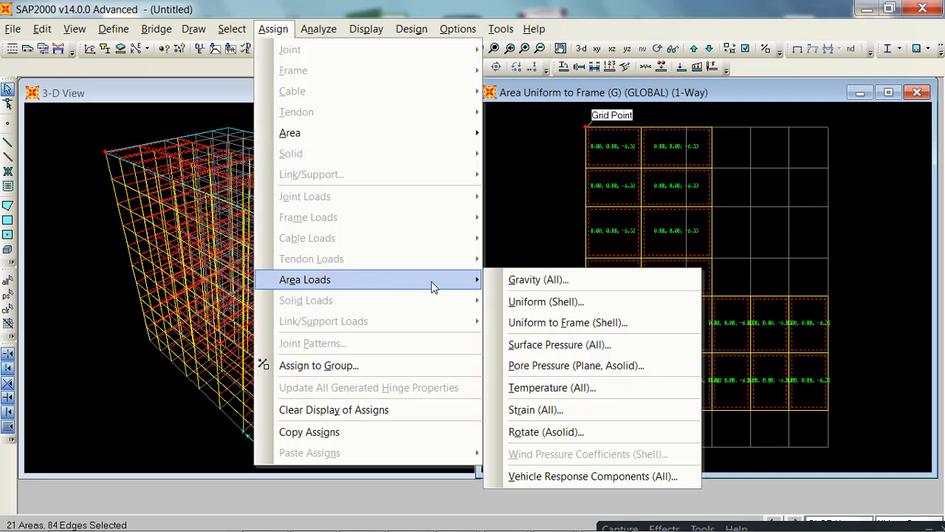
mouse_move(432, 282)
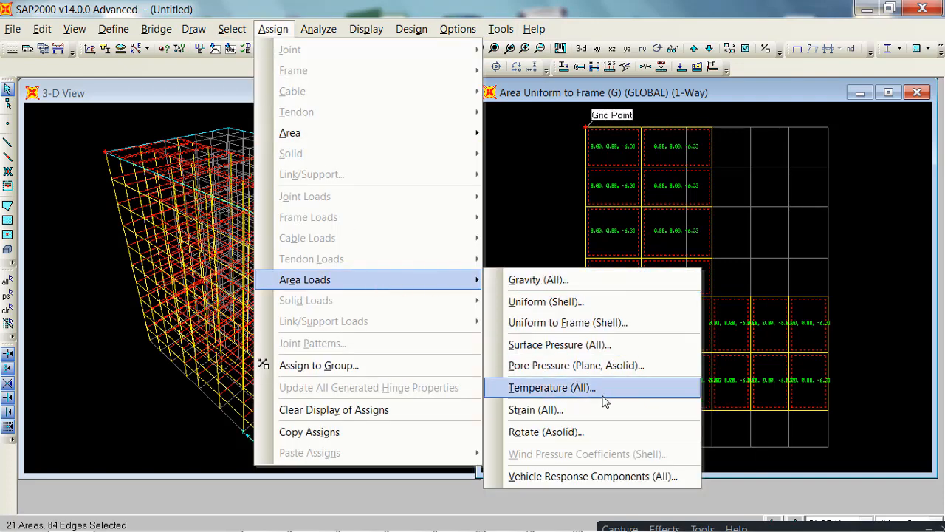
left_click(588, 321)
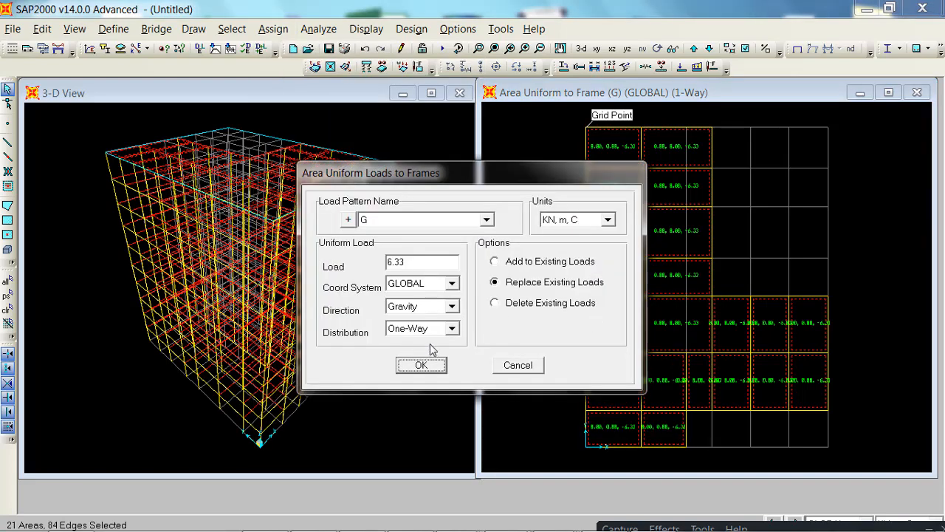
left_click(390, 220)
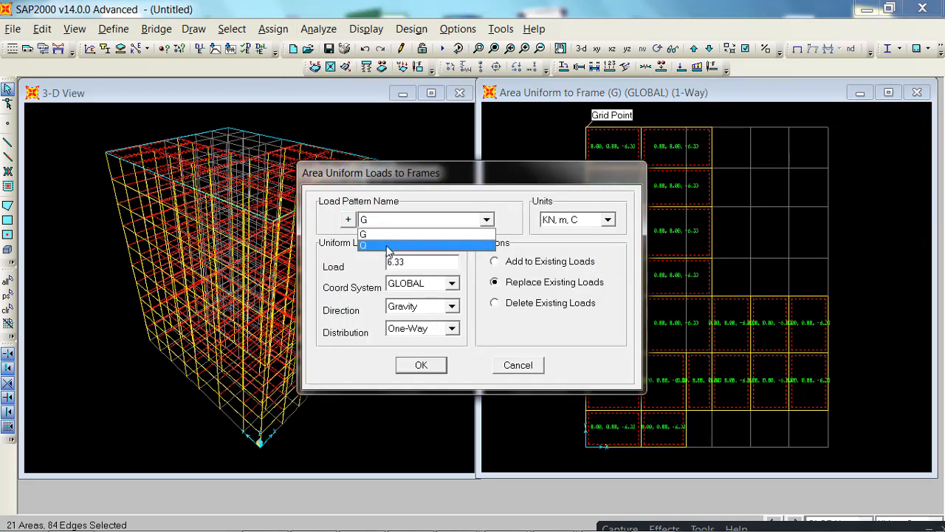
left_click(387, 244)
double_click(431, 266)
type("1")
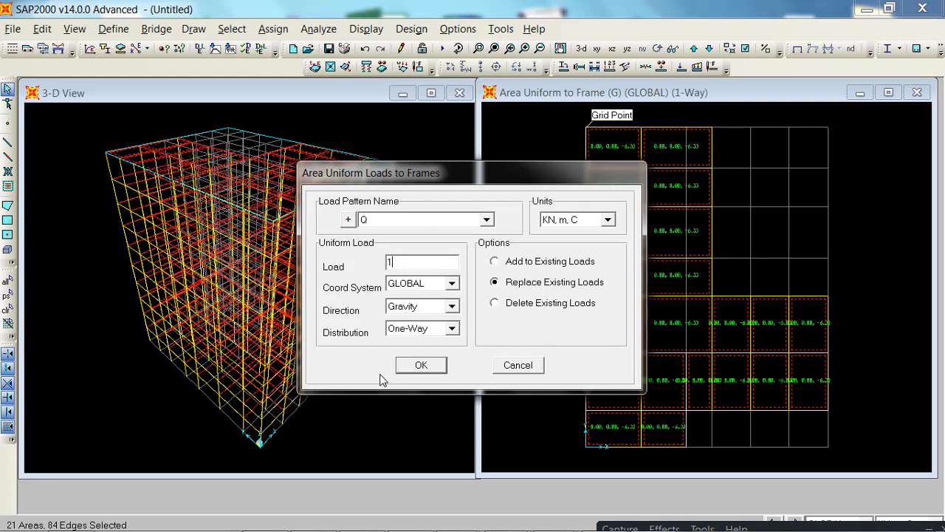
Step: Apply the one-way uniform gravity load of 1 (KN, m, C) under load pattern Q to the selected areas, replacing existing loads
left_click(426, 361)
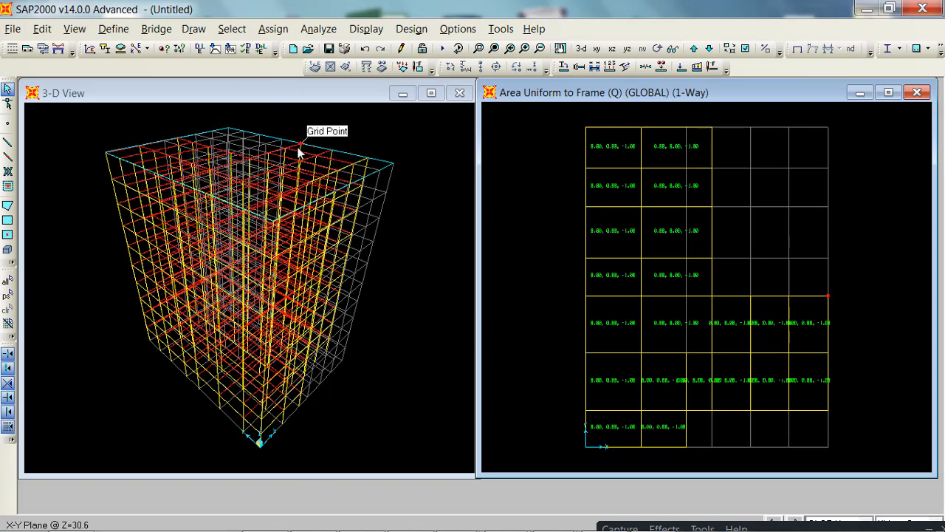
Step: Select all the beams along the outer perimeter of the floor plan at Z=30.6
left_click(653, 454)
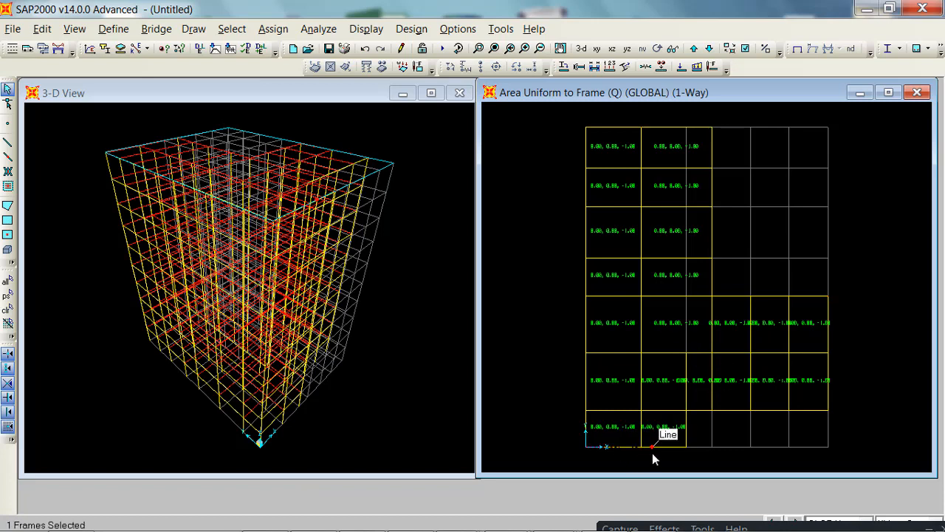
left_click(692, 425)
left_click(698, 413)
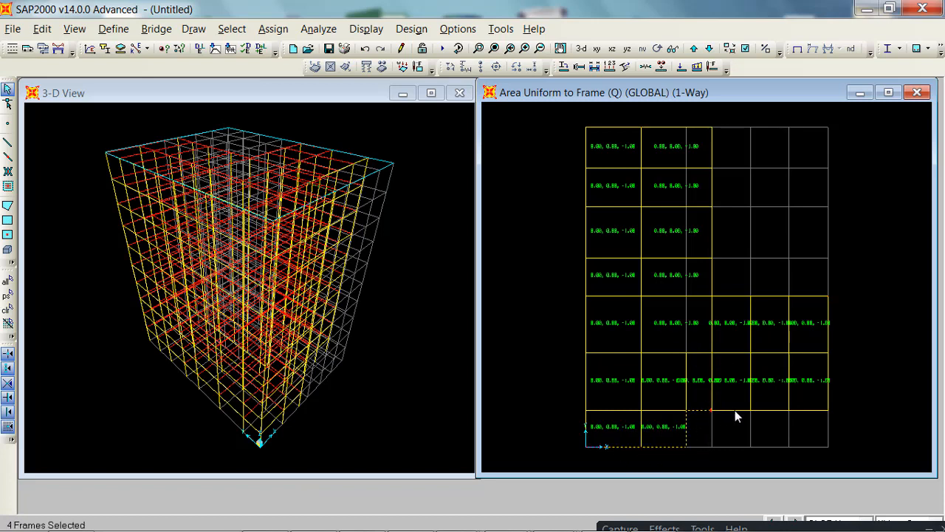
left_click(749, 412)
left_click(765, 413)
left_click(741, 410)
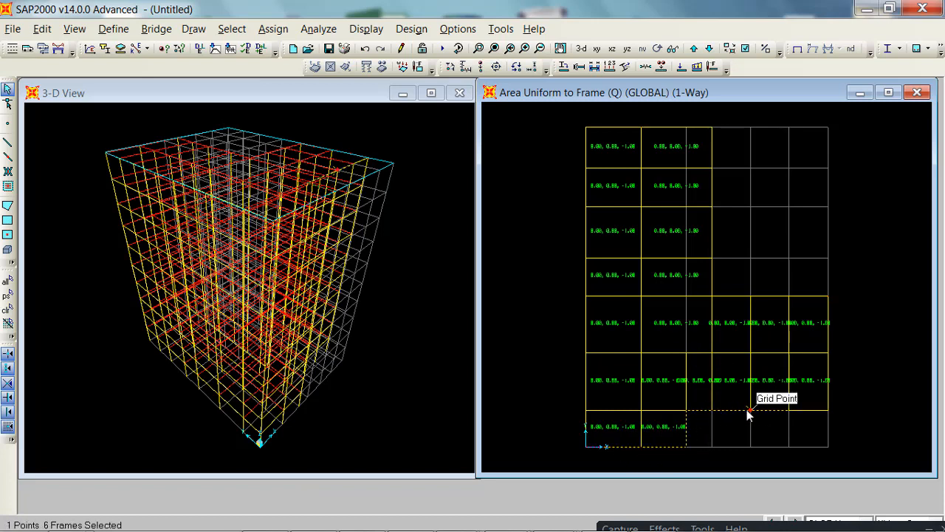
left_click(748, 410)
left_click(821, 410)
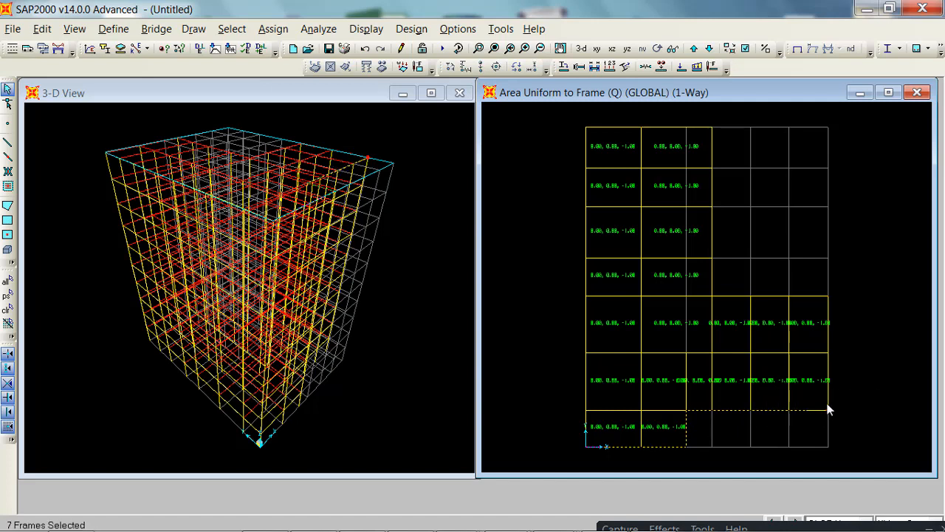
left_click(829, 385)
left_click(829, 325)
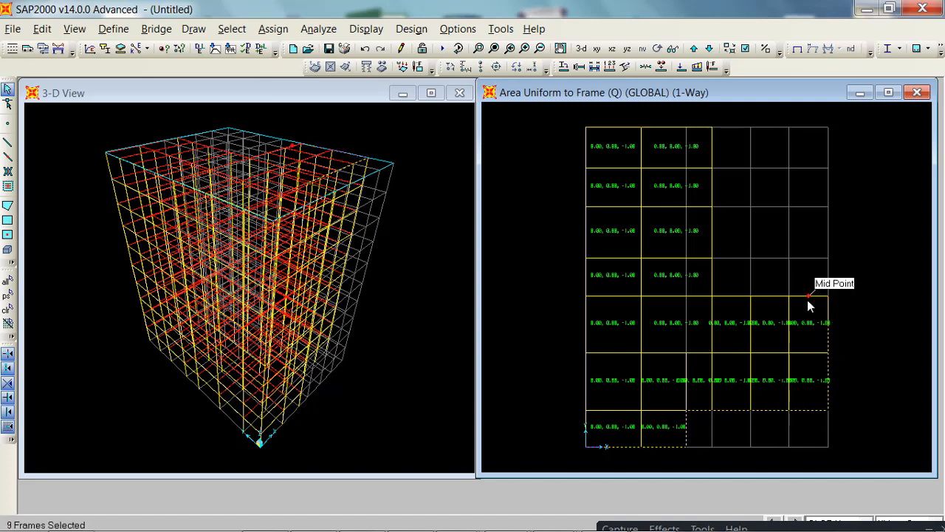
left_click(808, 302)
left_click(769, 303)
left_click(739, 299)
left_click(713, 279)
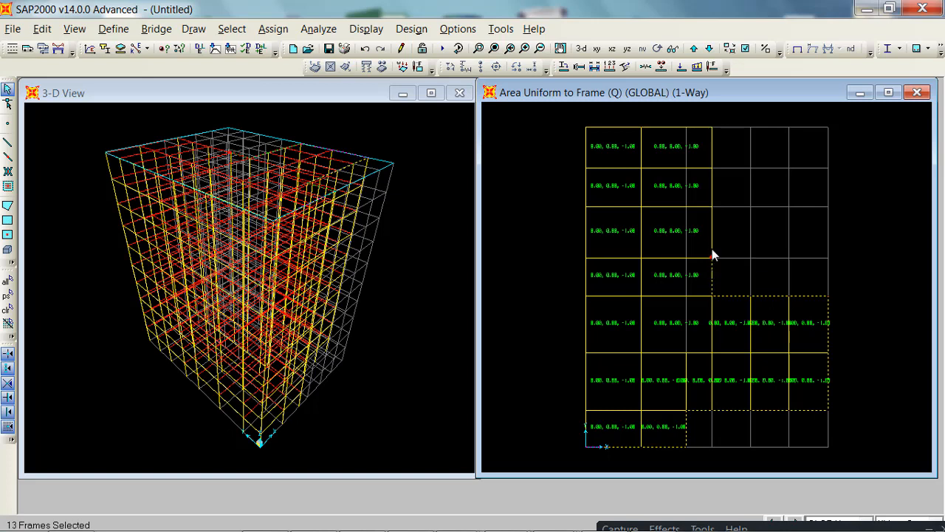
left_click(712, 235)
left_click(712, 185)
left_click(711, 150)
left_click(673, 127)
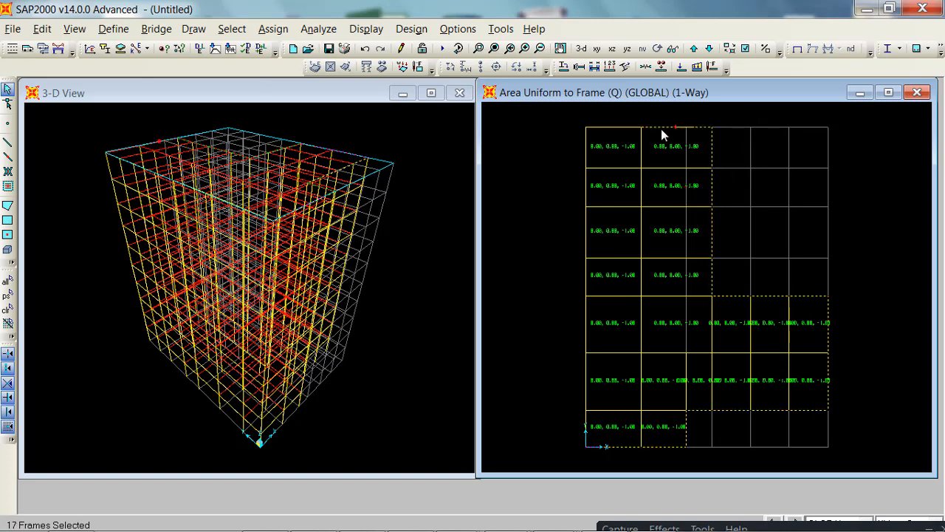
left_click(607, 128)
left_click(587, 151)
left_click(587, 189)
left_click(589, 235)
left_click(589, 277)
left_click(590, 323)
left_click(589, 381)
left_click(617, 446)
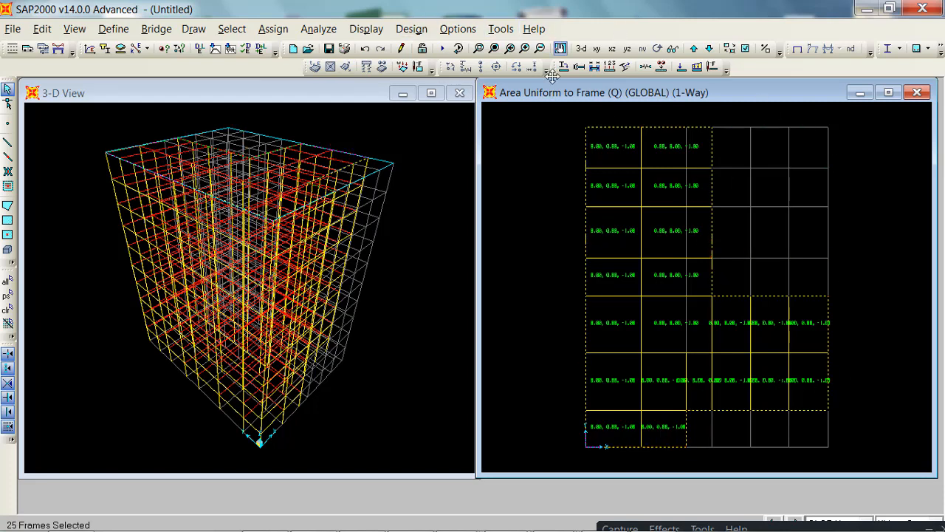
Step: Assign a uniform gravity load of 2.35*0.80 (1.88 KN/m) under load pattern G to the selected perimeter beams, replacing existing loads
left_click(272, 29)
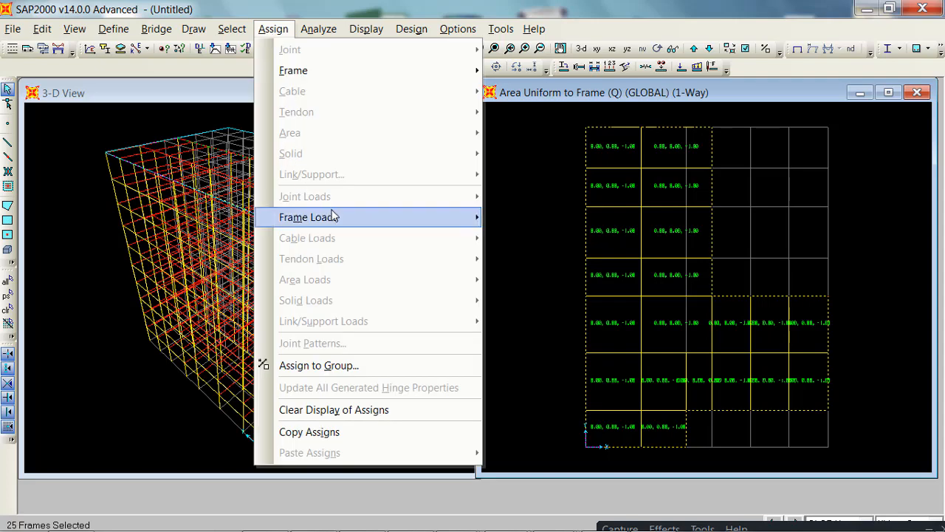
mouse_move(342, 221)
left_click(524, 259)
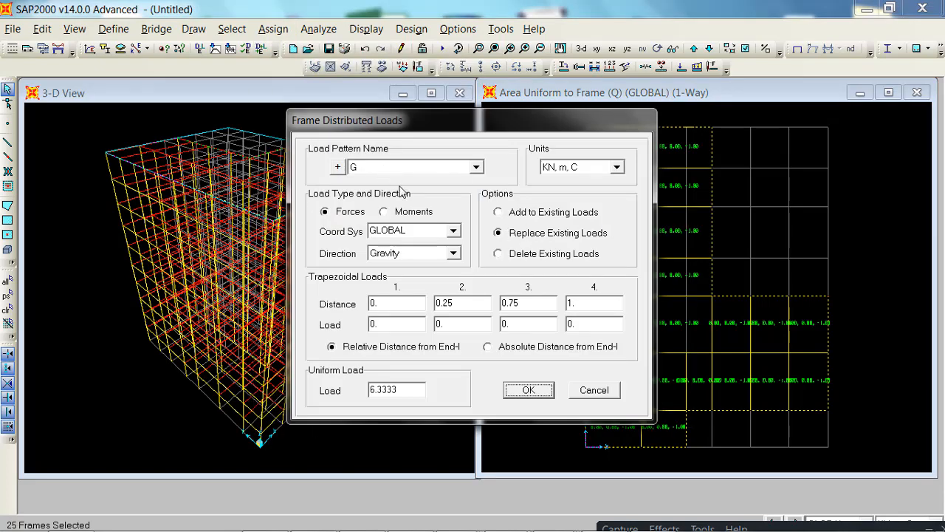
double_click(422, 392)
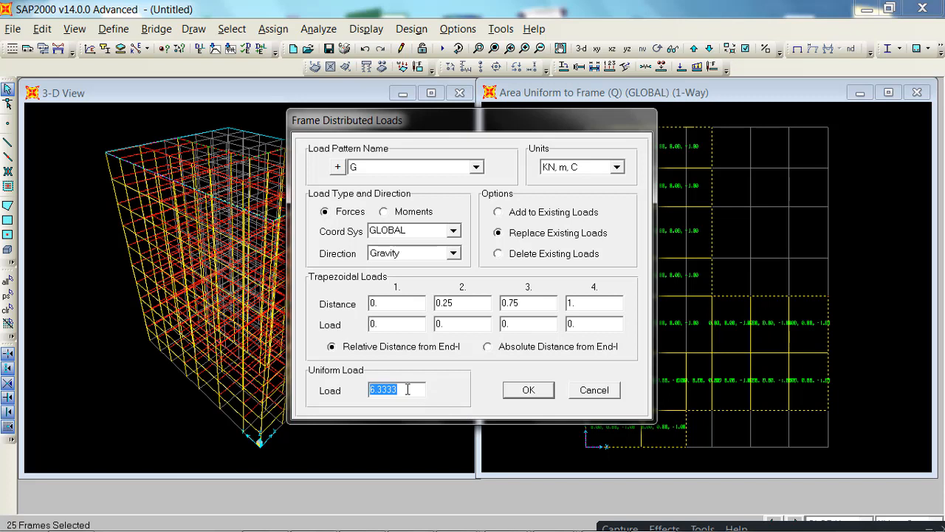
type("2.35*0.")
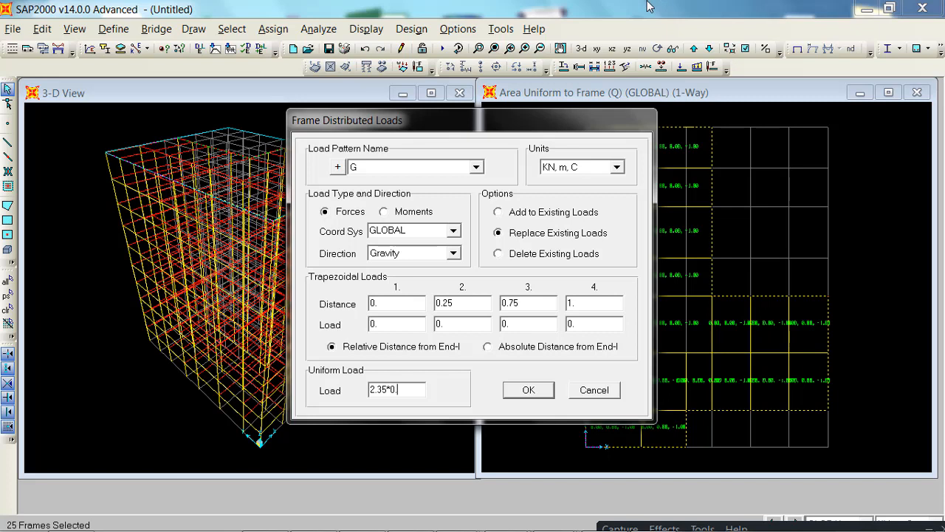
type("80")
left_click(529, 392)
left_click(529, 392)
double_click(398, 385)
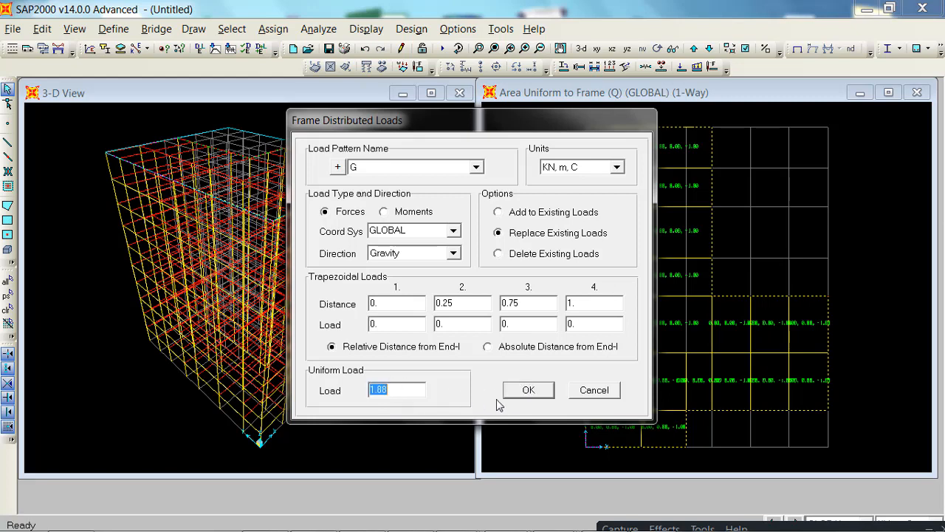
left_click(529, 390)
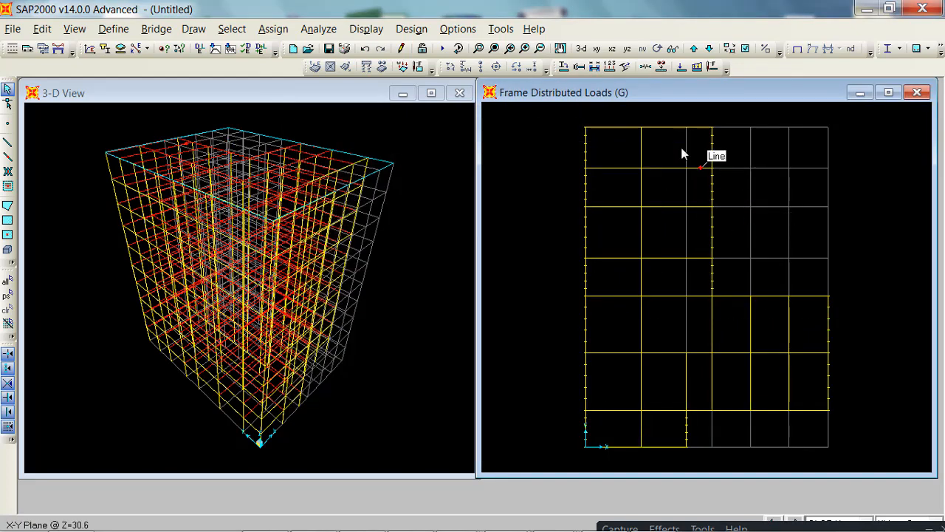
Step: Check the distributed frame loads in a 3-D view and return that window to the XY plan
left_click(581, 48)
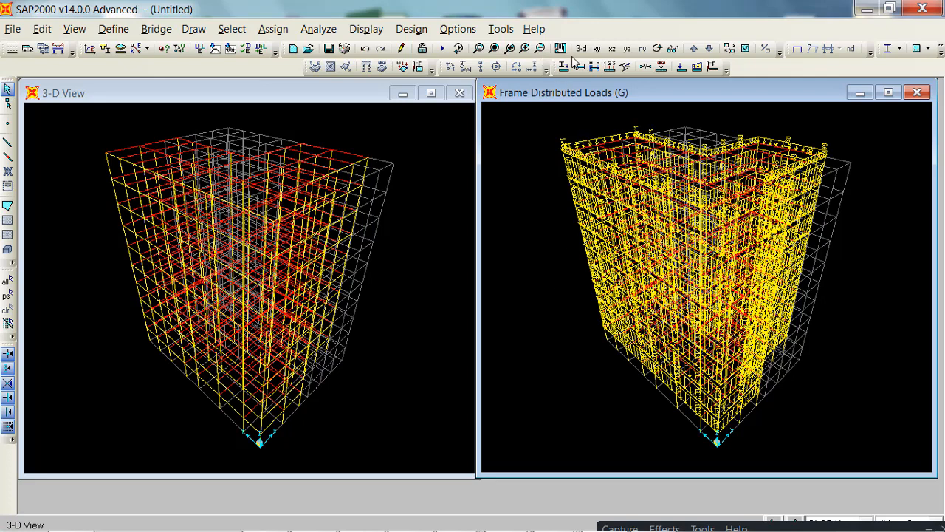
left_click(597, 48)
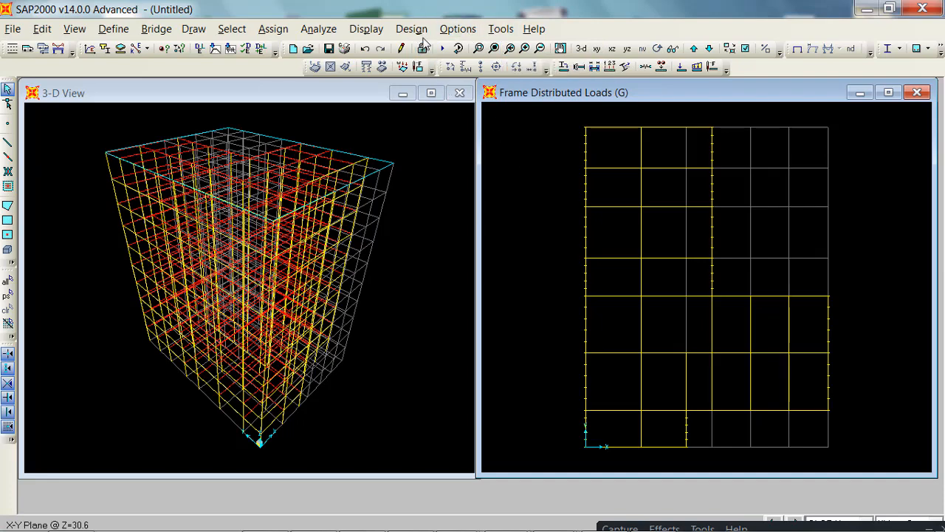
Step: Clear the load display from the XY plan by showing the undeformed shape
left_click(370, 31)
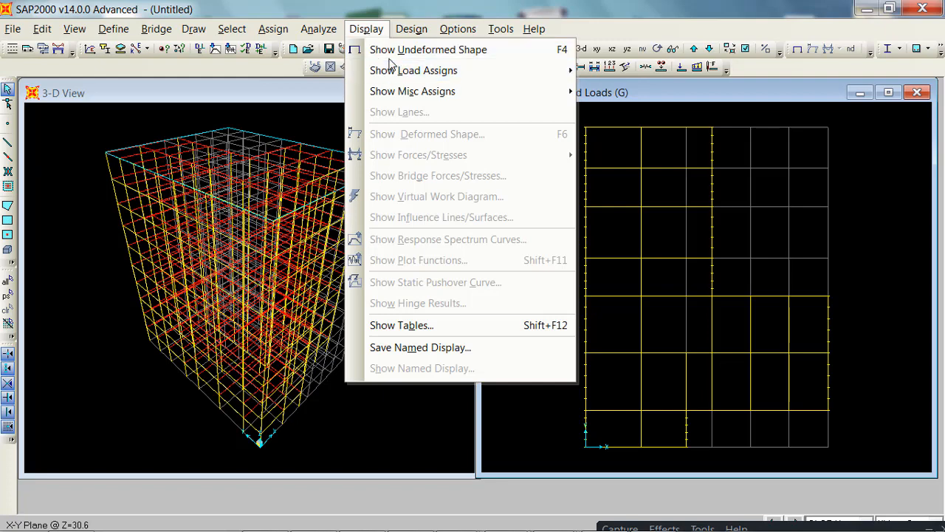
left_click(391, 52)
left_click(431, 148)
key("F4")
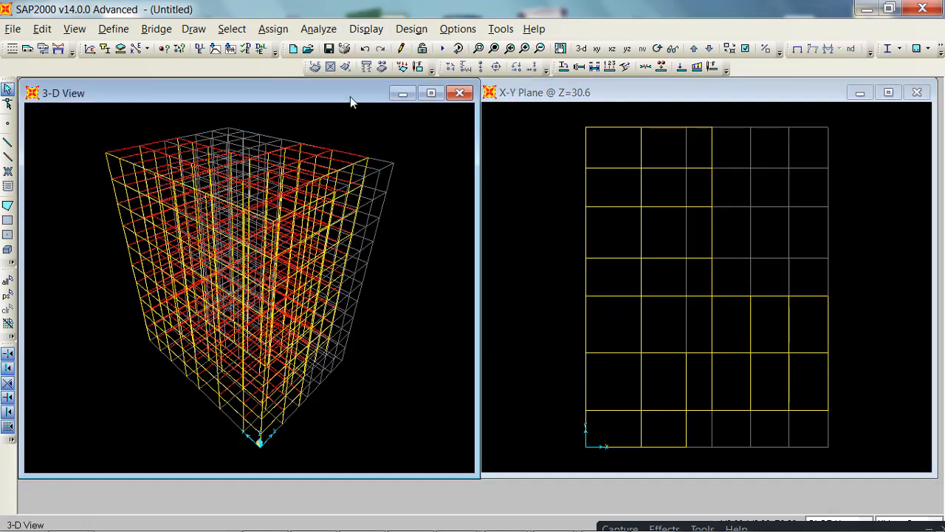
left_click(366, 28)
left_click(392, 46)
Step: Display the 3-D view with shrunken, extruded and filled objects
left_click(745, 48)
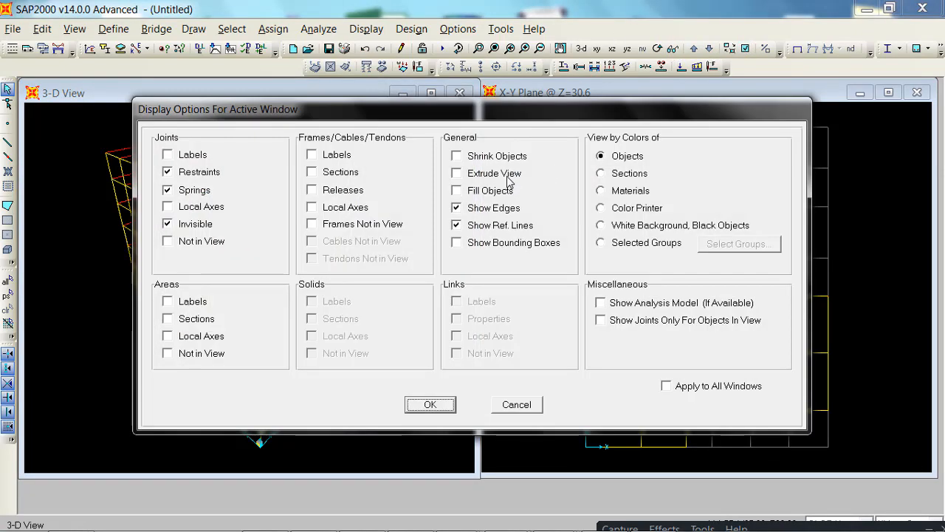
left_click(493, 158)
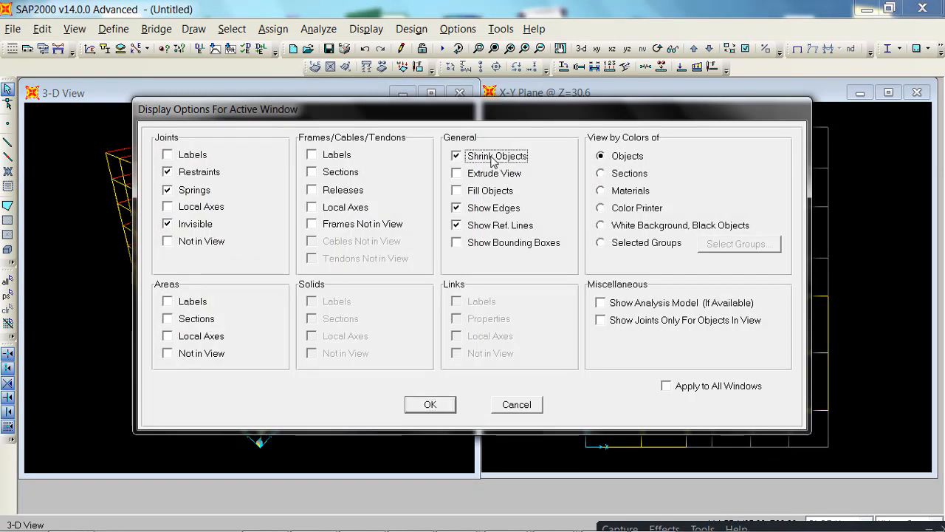
left_click(484, 192)
left_click(477, 175)
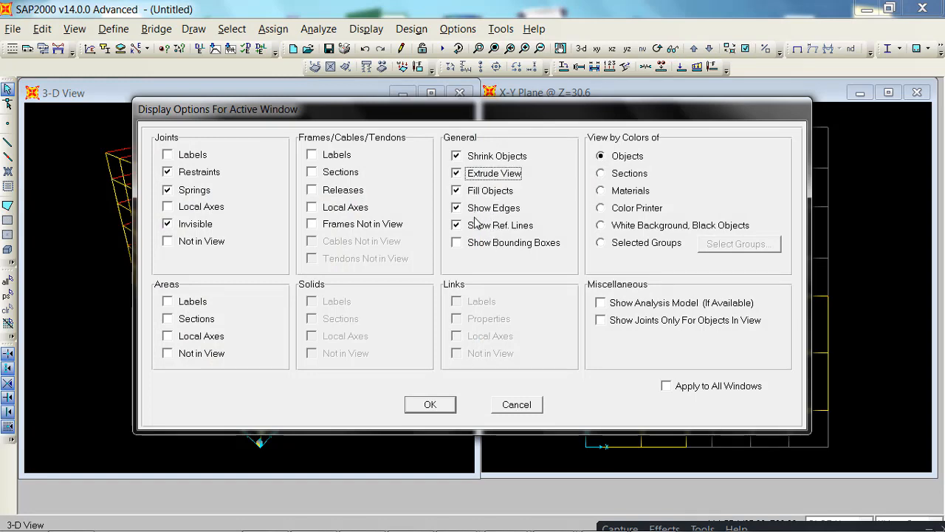
left_click(441, 409)
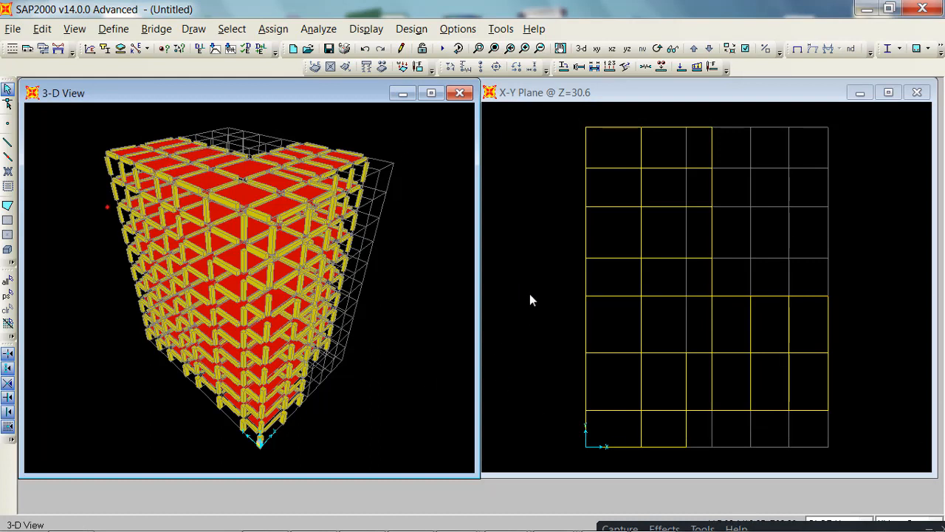
Step: Change the XY plan view's level to the building's base at Z=0
left_click(544, 213)
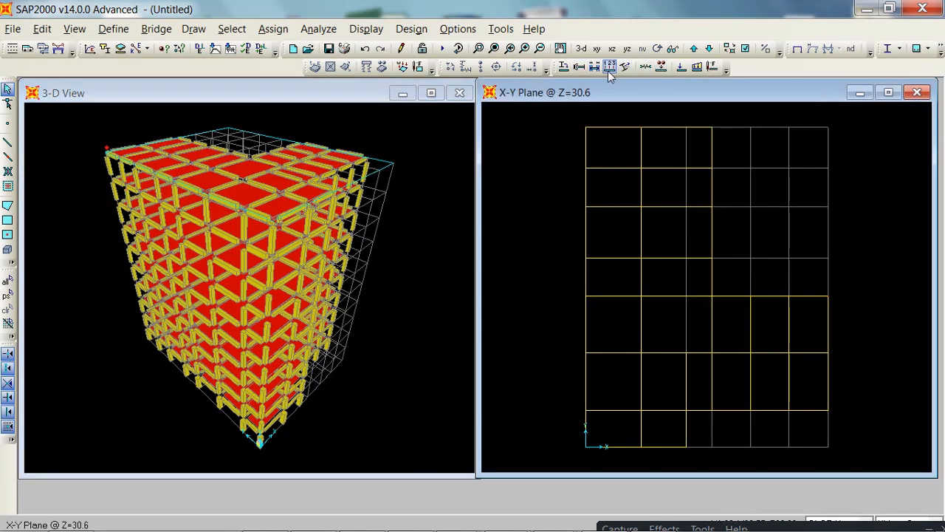
left_click(709, 49)
left_click(709, 49)
left_click(709, 48)
left_click(709, 48)
left_click(709, 48)
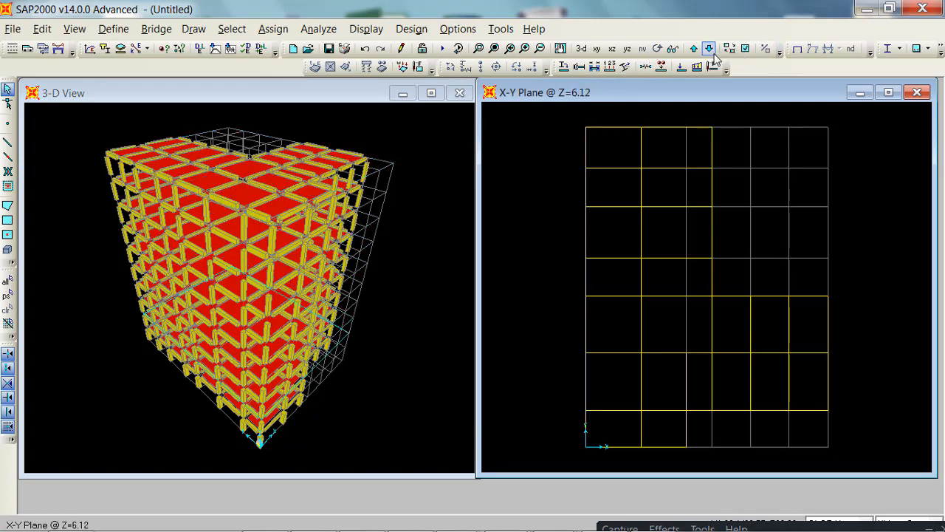
left_click(709, 49)
left_click(709, 49)
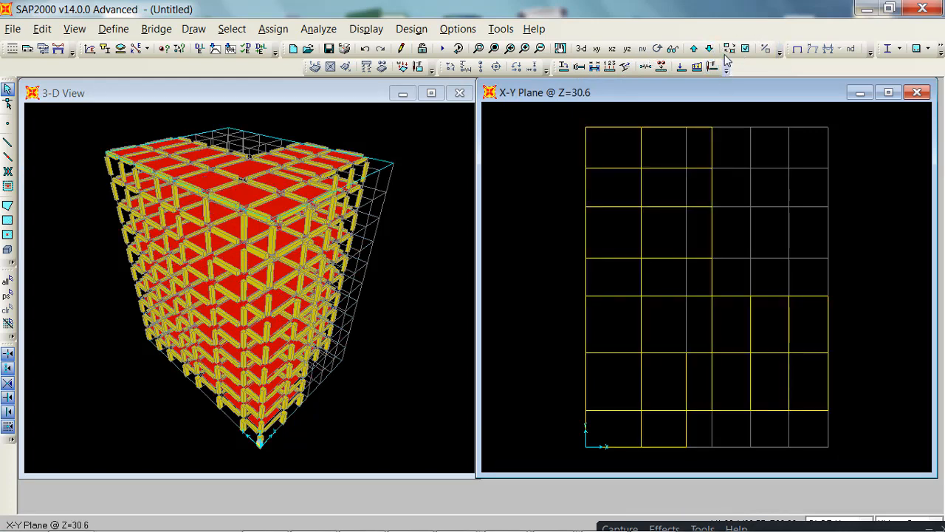
left_click(710, 49)
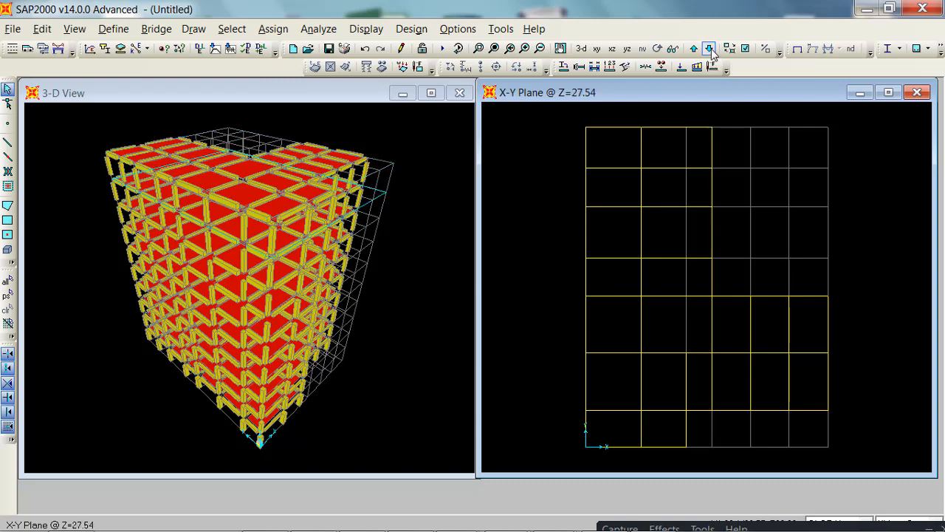
left_click(709, 49)
left_click(695, 49)
left_click(695, 49)
left_click(694, 49)
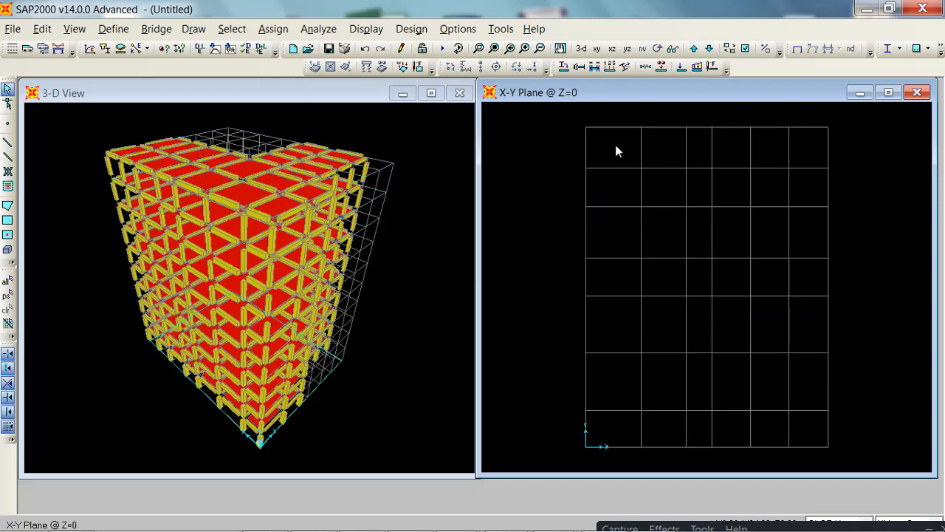
Step: Select all the base joints in the plan at Z=0 and assign joint restraints to them
left_click_drag(557, 124, 890, 467)
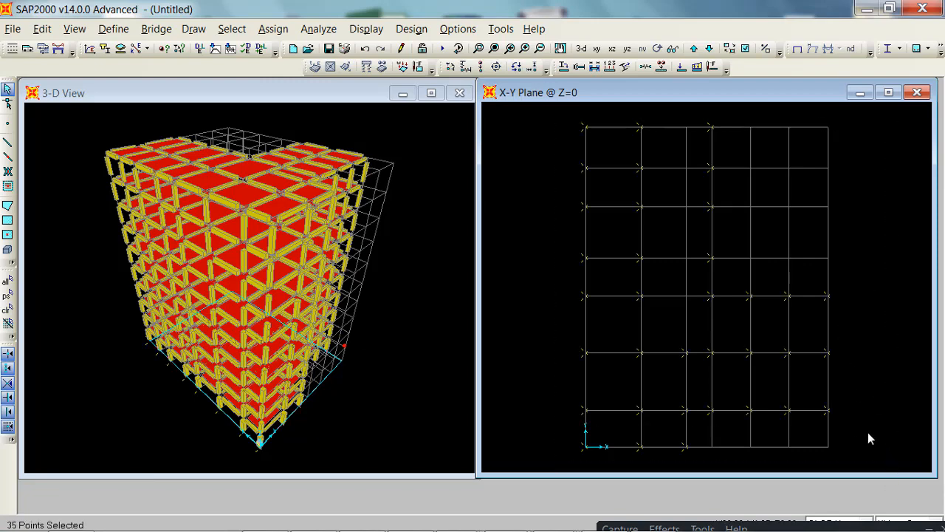
left_click(231, 29)
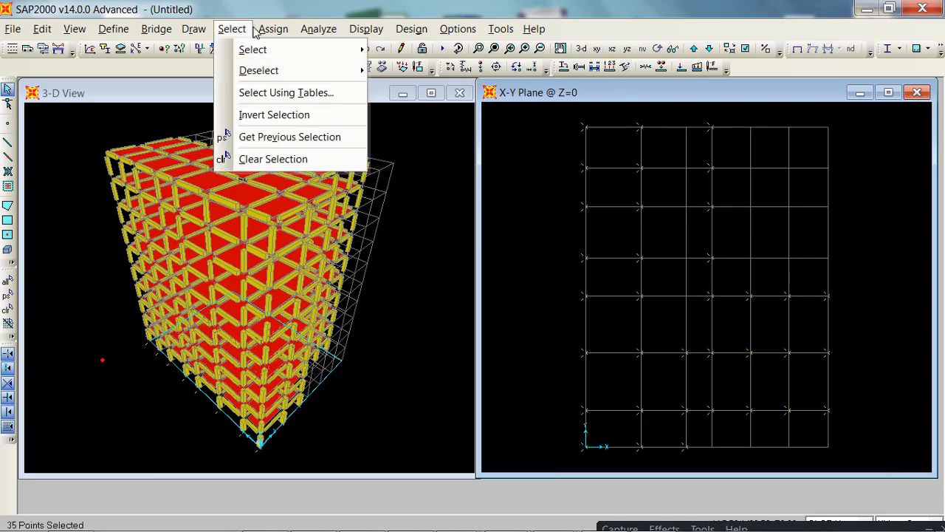
mouse_move(274, 28)
mouse_move(369, 52)
left_click(533, 50)
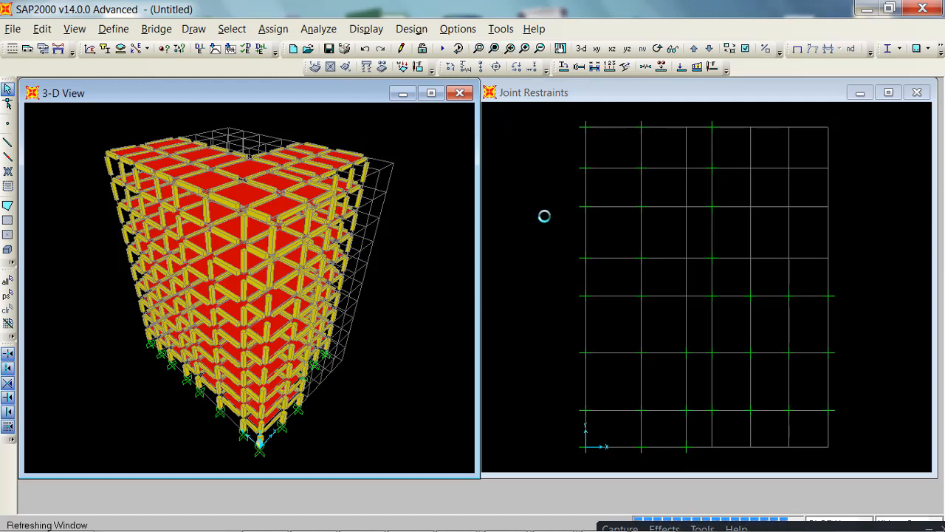
left_click(560, 104)
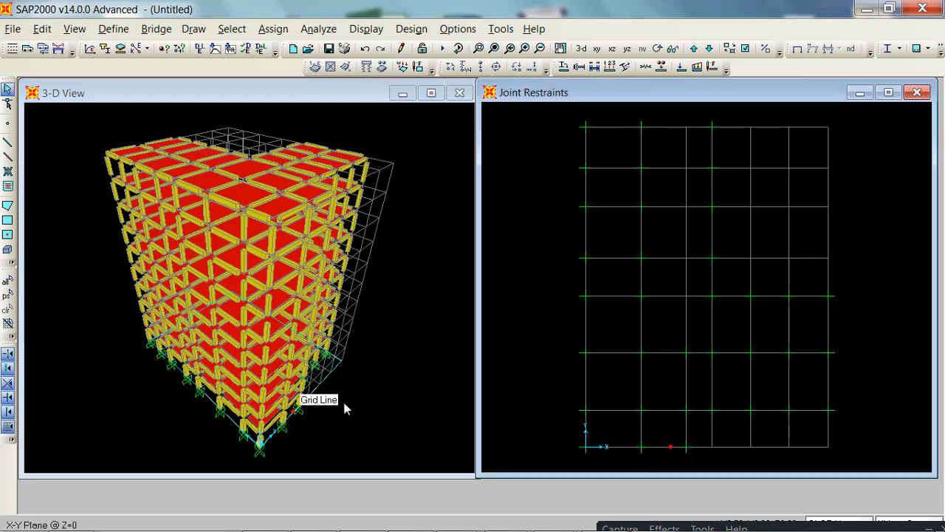
Step: Define the mass source from loads and add load G with a multiplier of 1
left_click(374, 410)
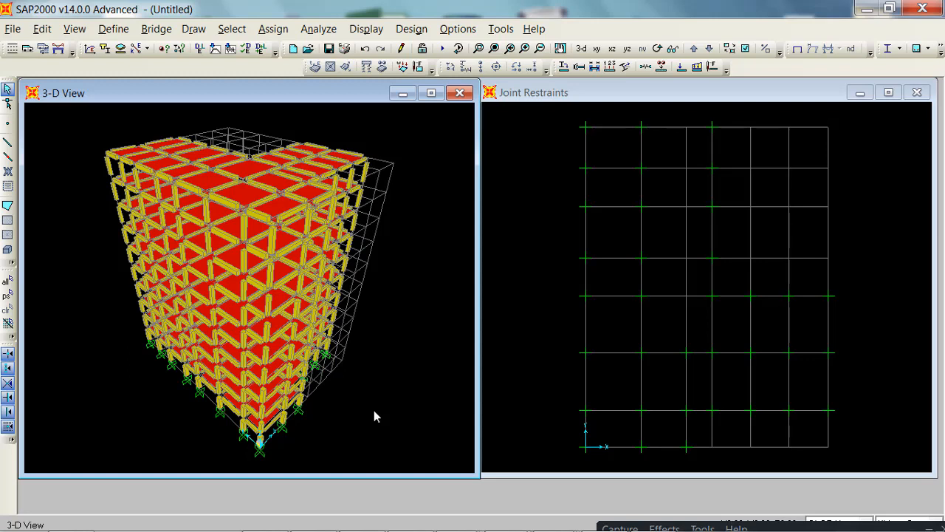
left_click(142, 33)
left_click(113, 29)
left_click(113, 28)
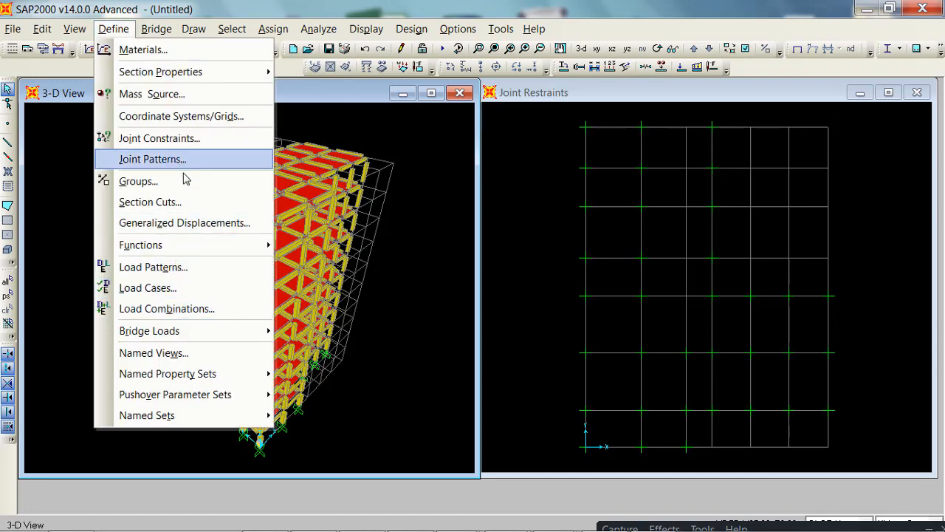
left_click(153, 94)
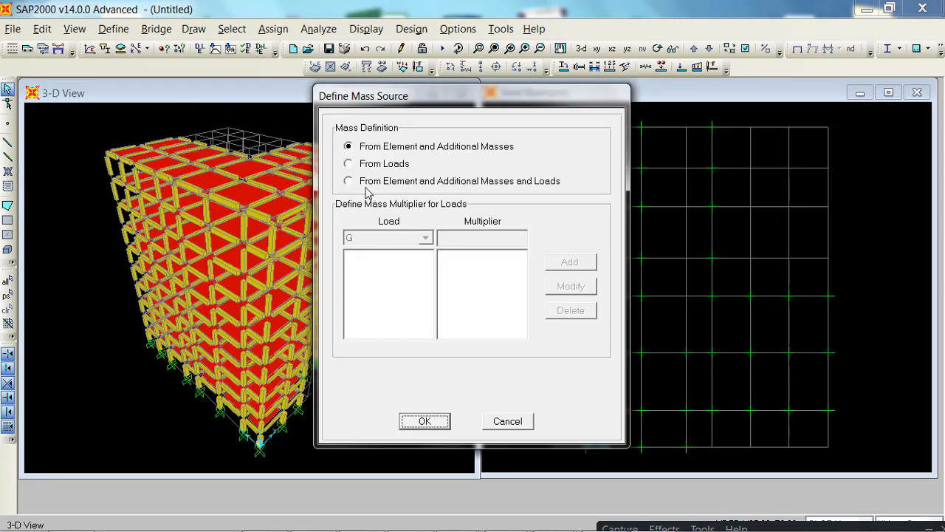
left_click(383, 164)
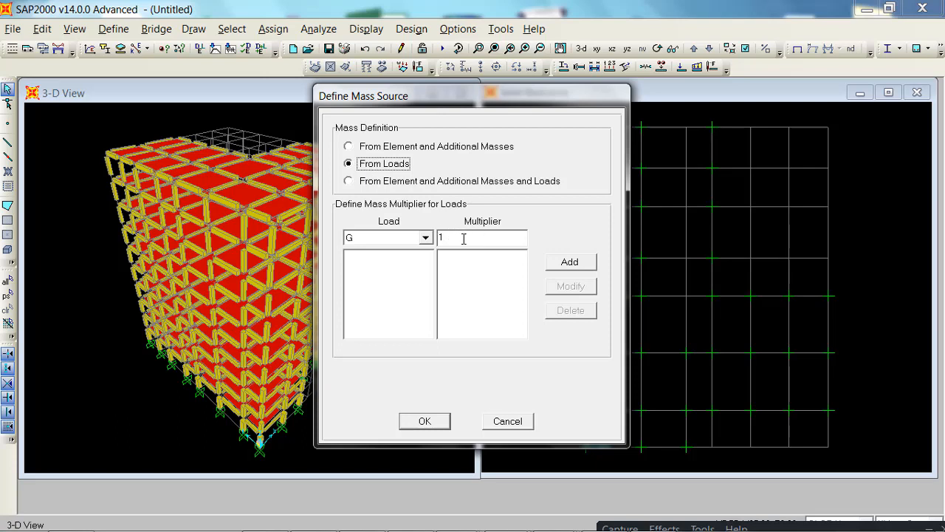
left_click(578, 263)
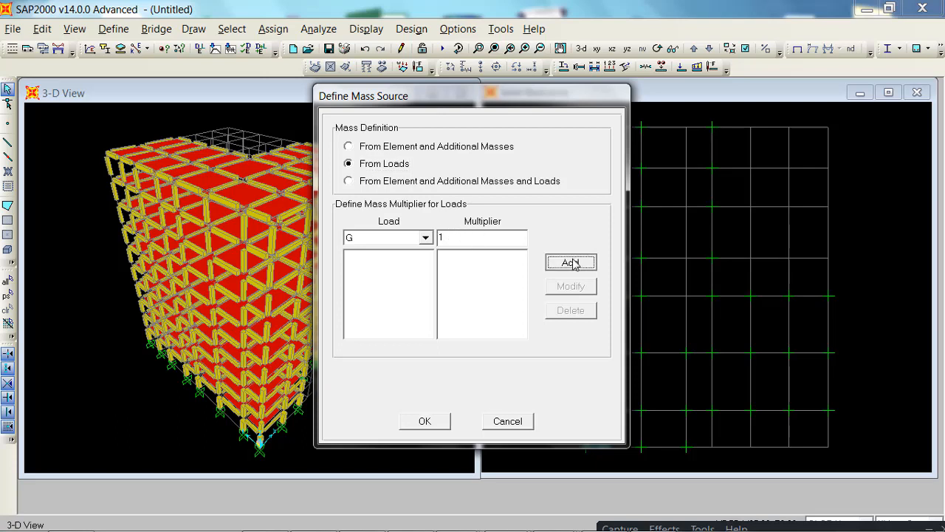
Step: Add load Q with a multiplier of 0.2 to the mass source and accept the definition
left_click(426, 237)
left_click(369, 269)
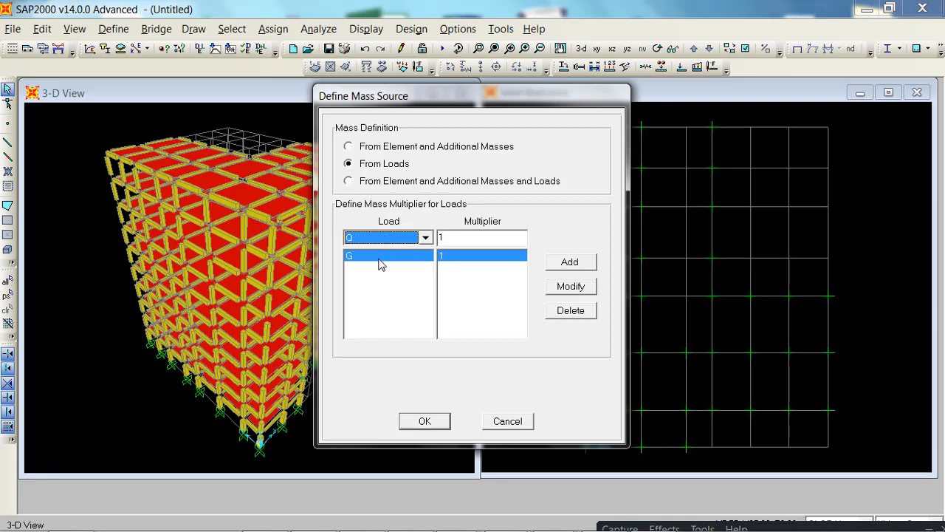
key("Tab")
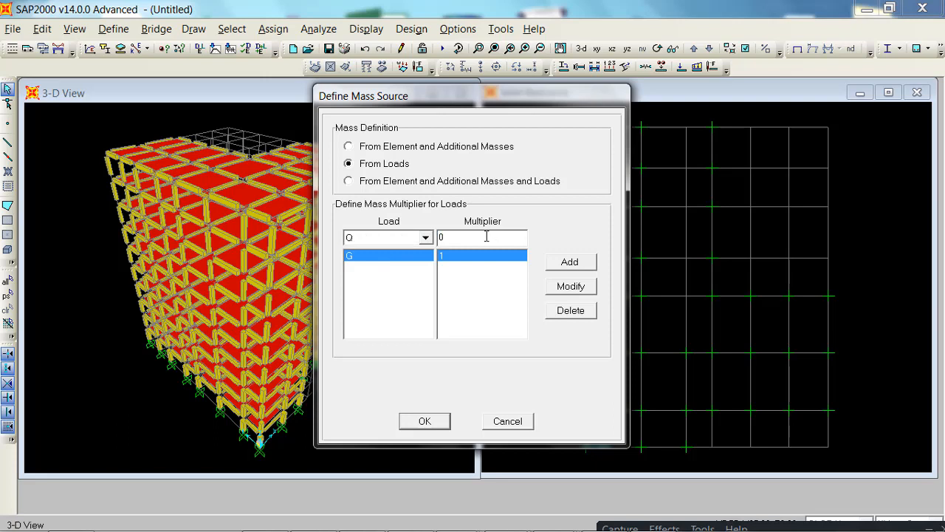
left_click(585, 262)
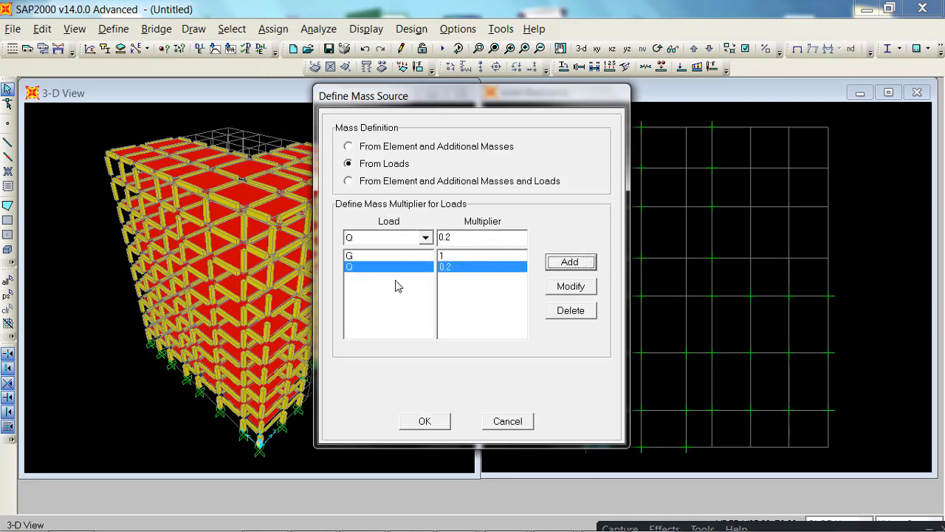
left_click(415, 421)
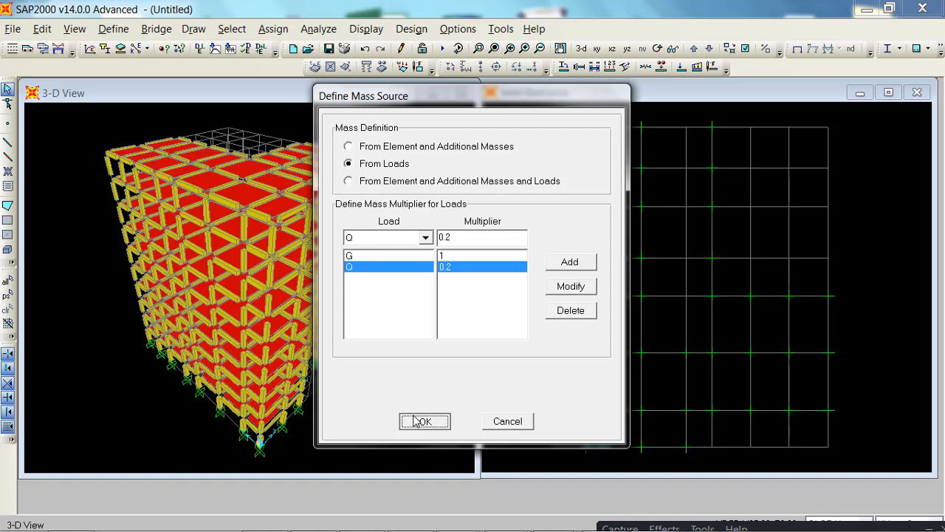
left_click(418, 421)
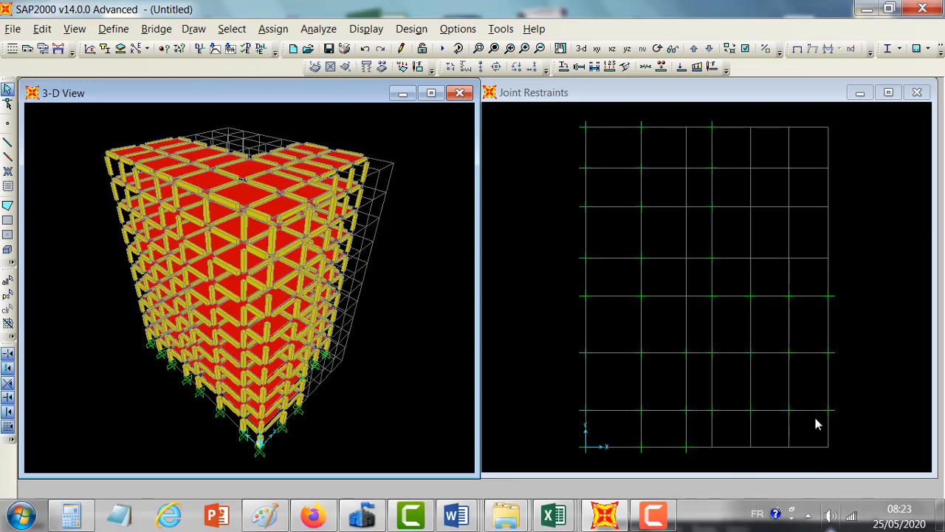
left_click(896, 517)
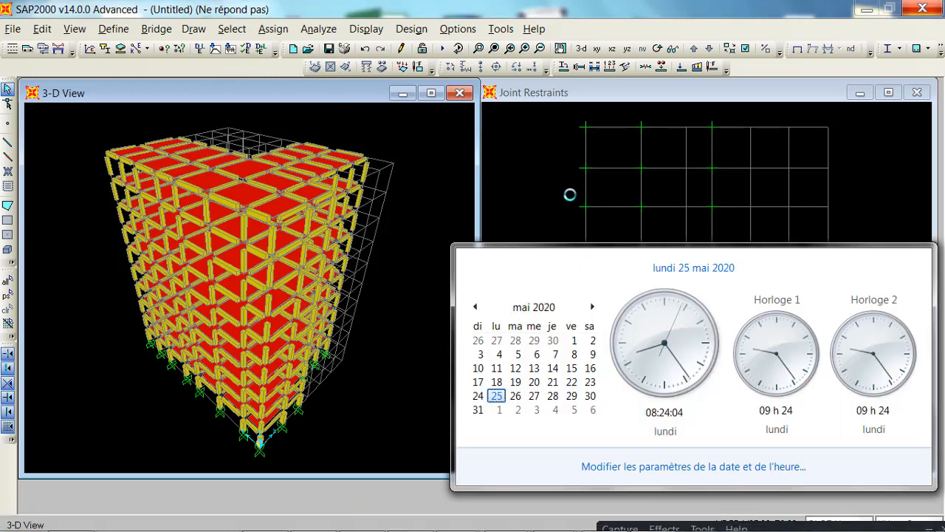
left_click(570, 194)
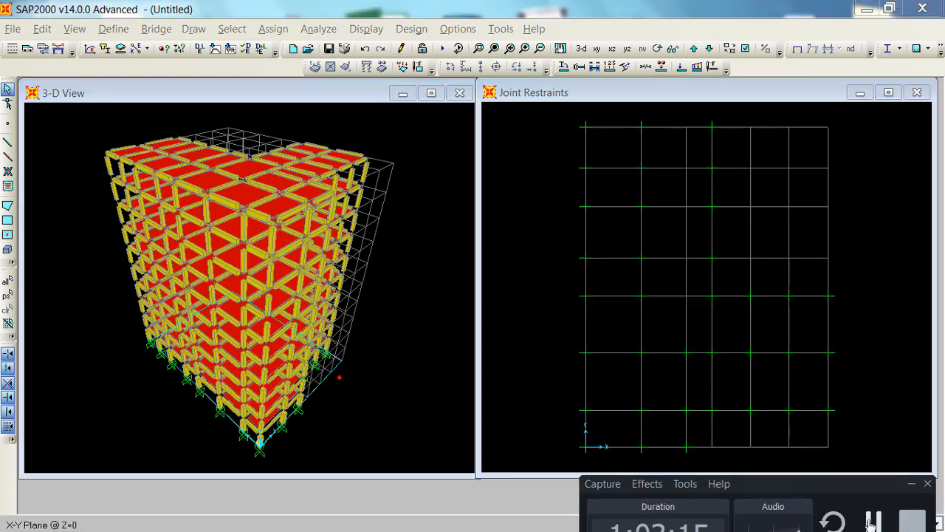
left_click(872, 522)
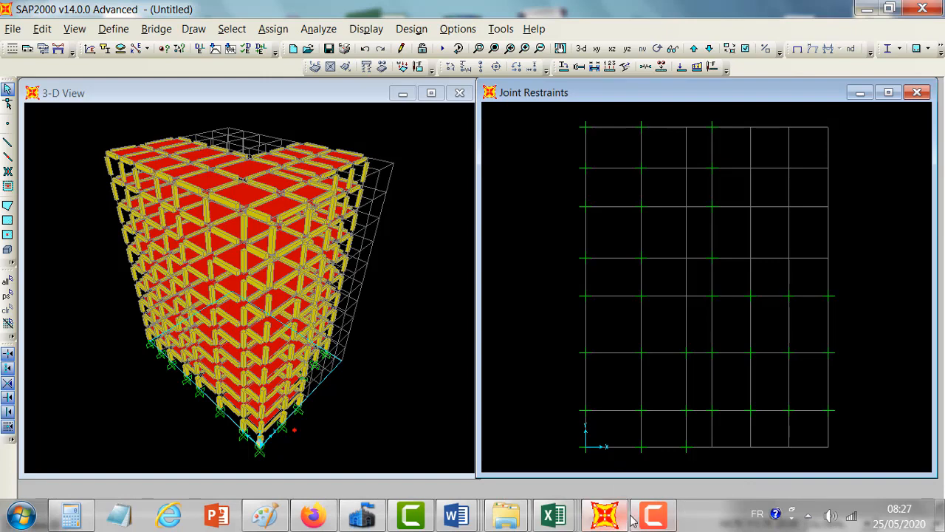
left_click(659, 521)
left_click_drag(788, 487, 668, 470)
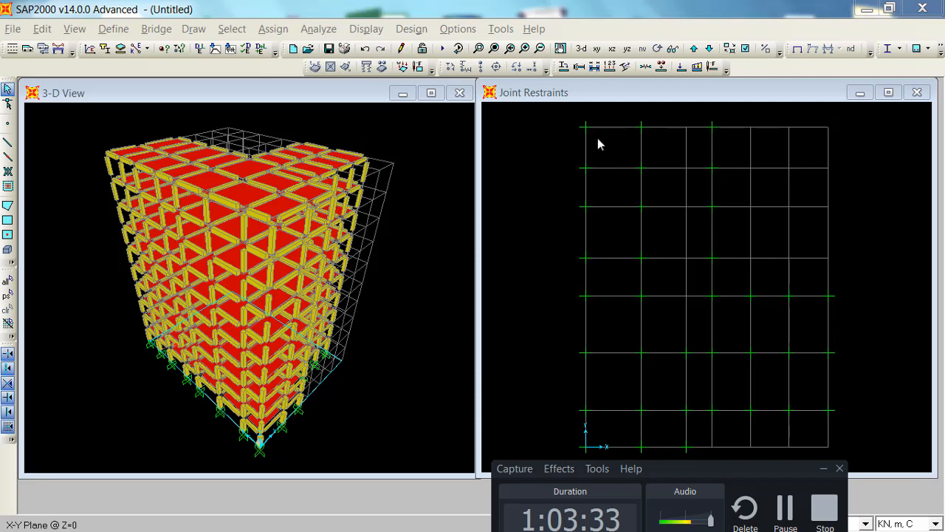
left_click_drag(744, 466, 744, 472)
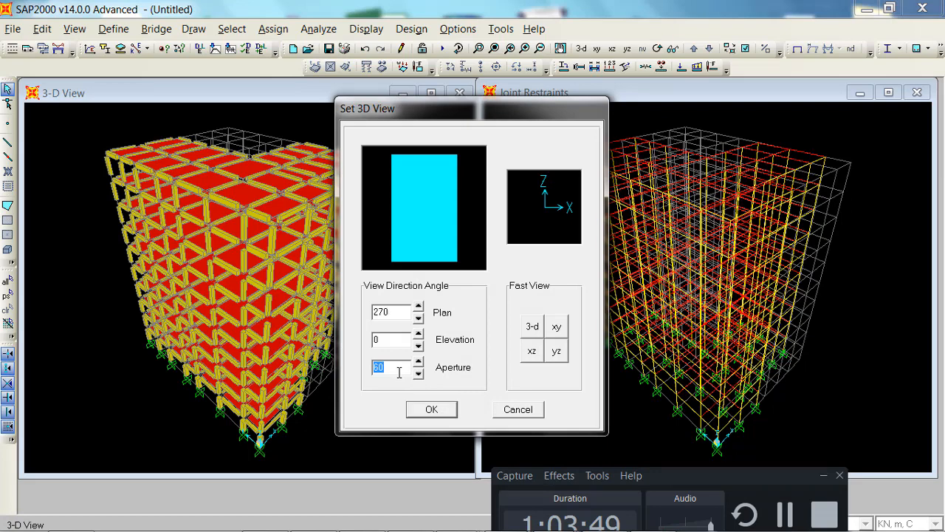
Step: Set the second view to a plan angle of 270, an elevation of 0 and an aperture of 0
type("0")
left_click(431, 409)
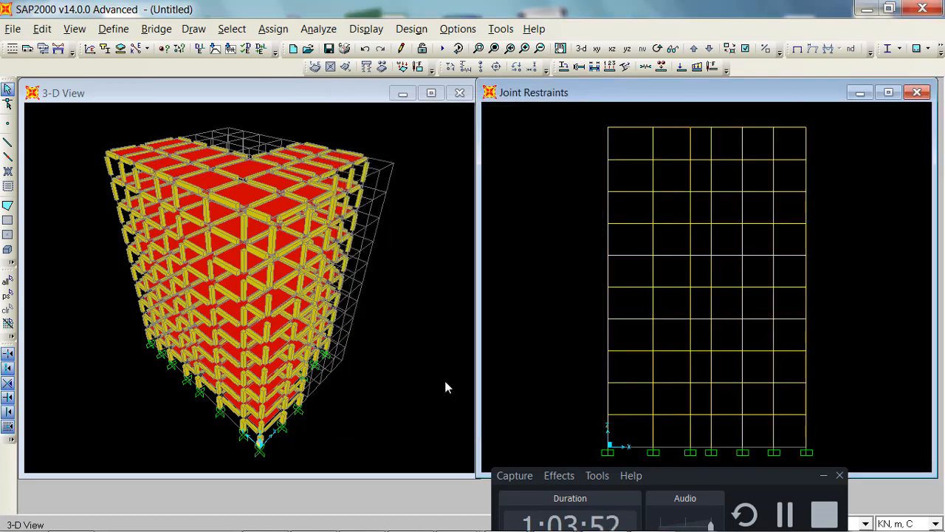
Step: Turn off the object edges and shrunken objects in the 3-D view
left_click(415, 271)
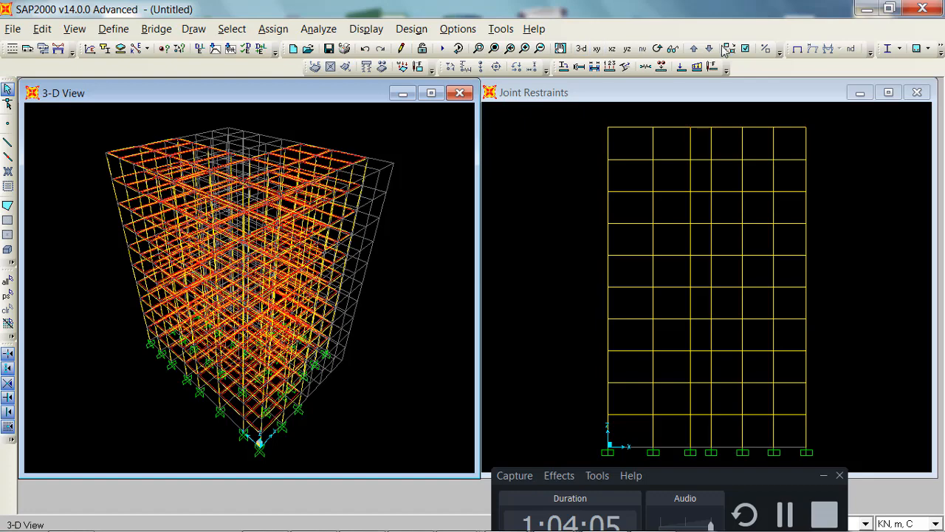
left_click(729, 49)
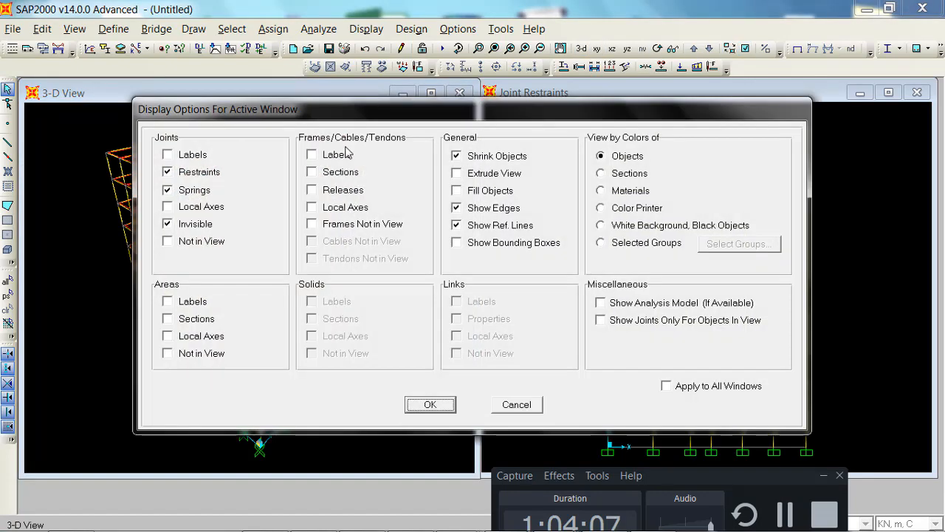
left_click(459, 212)
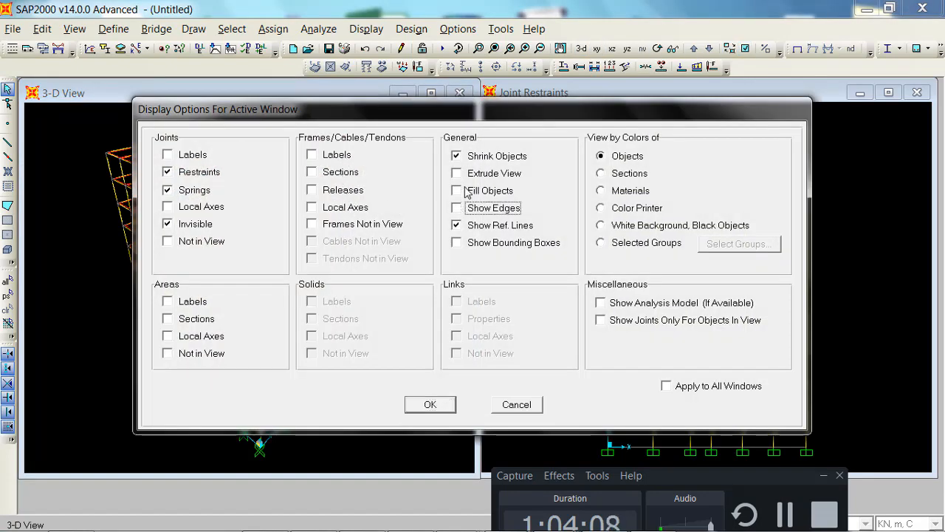
left_click(467, 158)
key("Return")
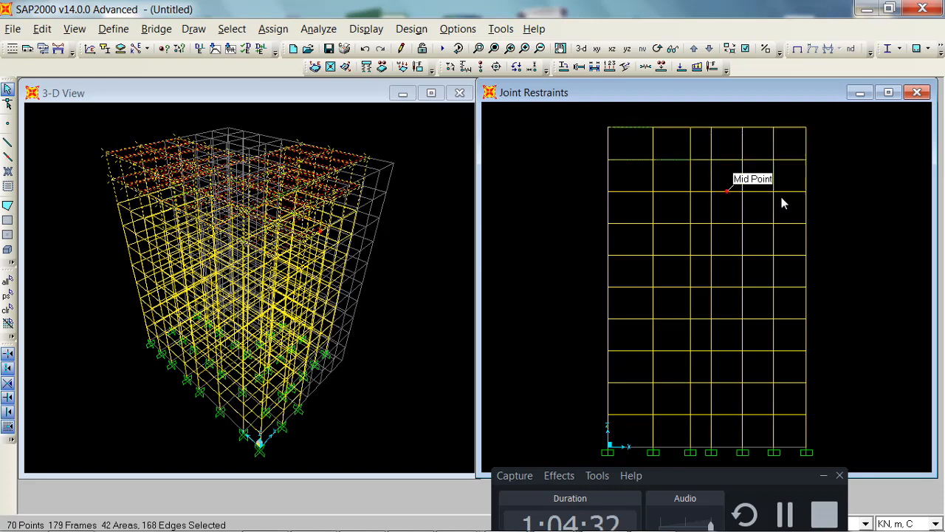
left_click_drag(838, 184, 593, 205)
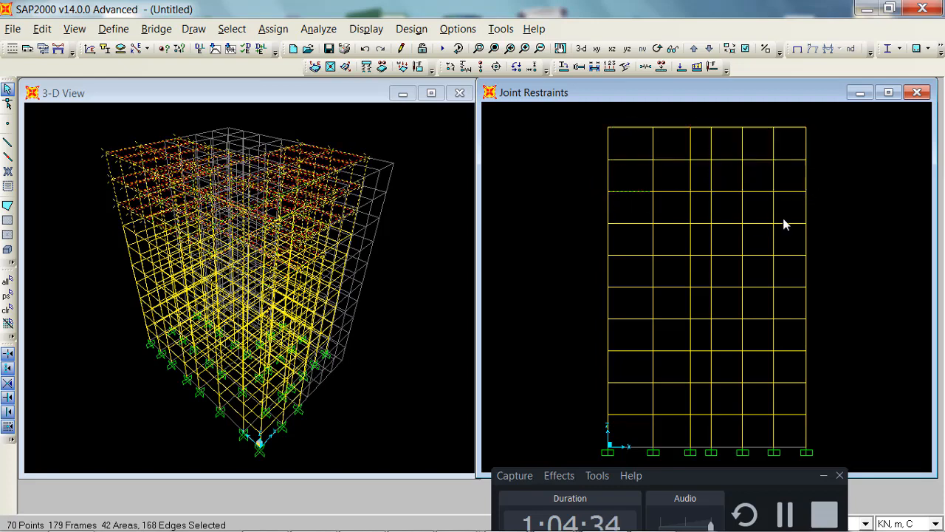
left_click_drag(826, 213, 593, 232)
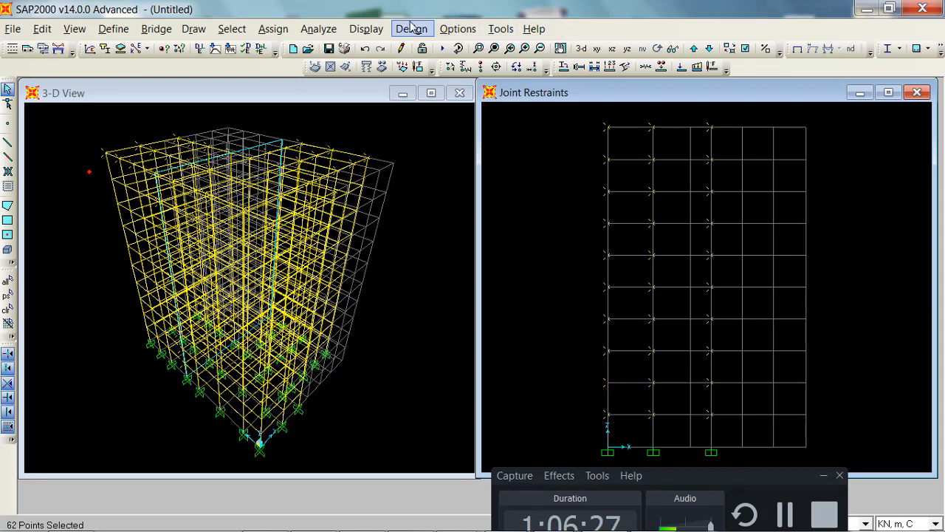
left_click(435, 146)
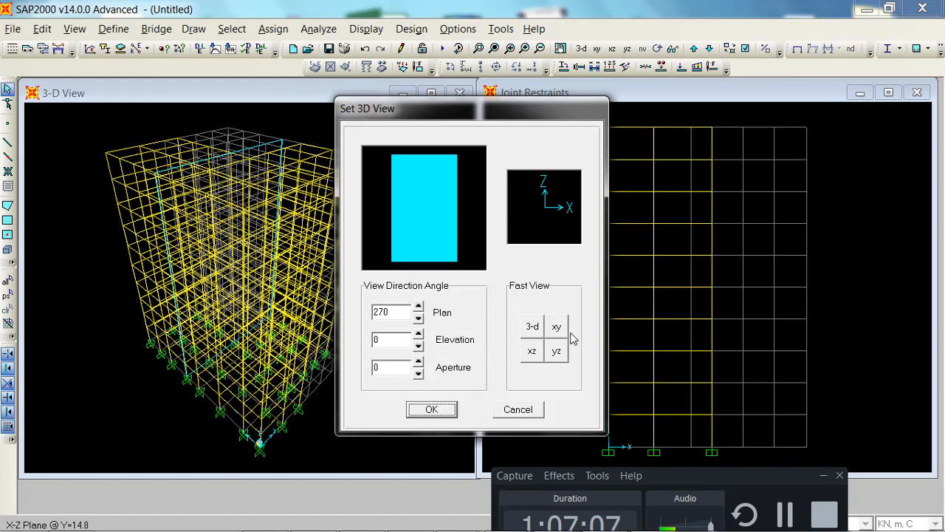
left_click(532, 355)
left_click(437, 411)
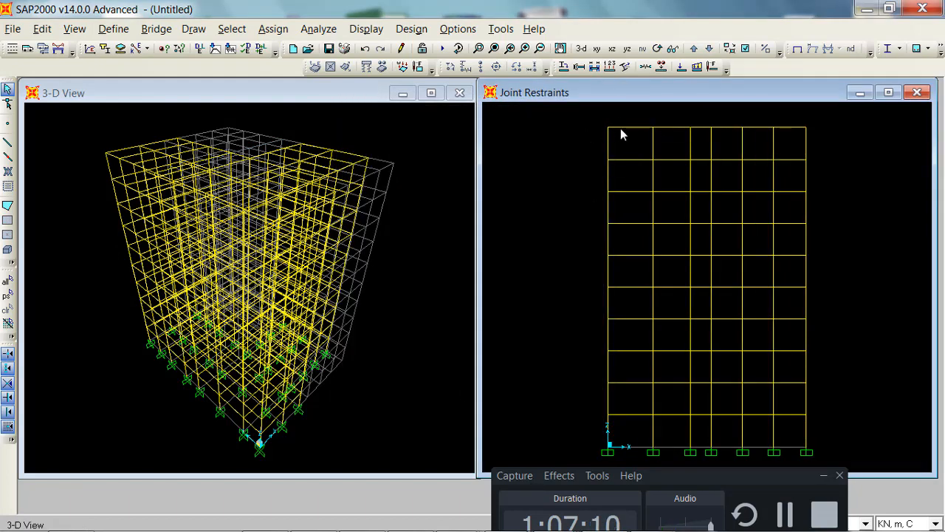
left_click_drag(836, 138, 837, 138)
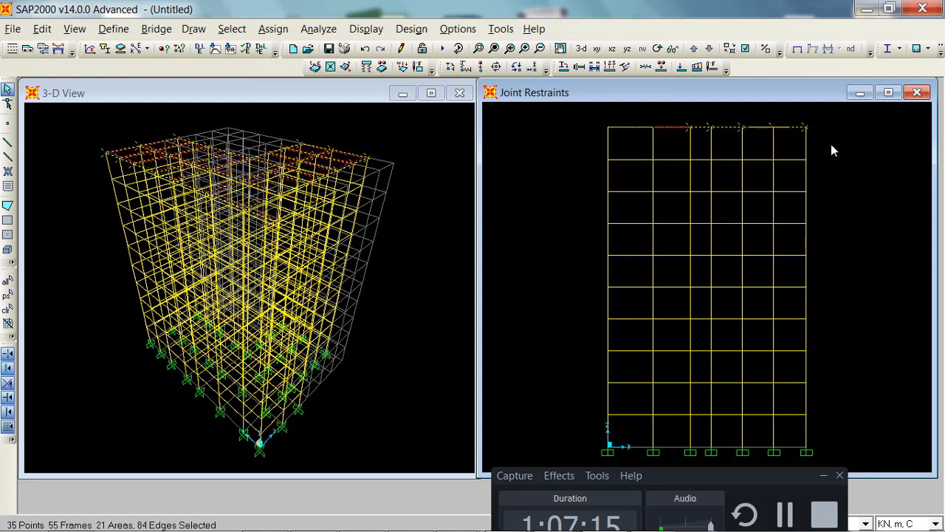
left_click_drag(832, 141, 595, 159)
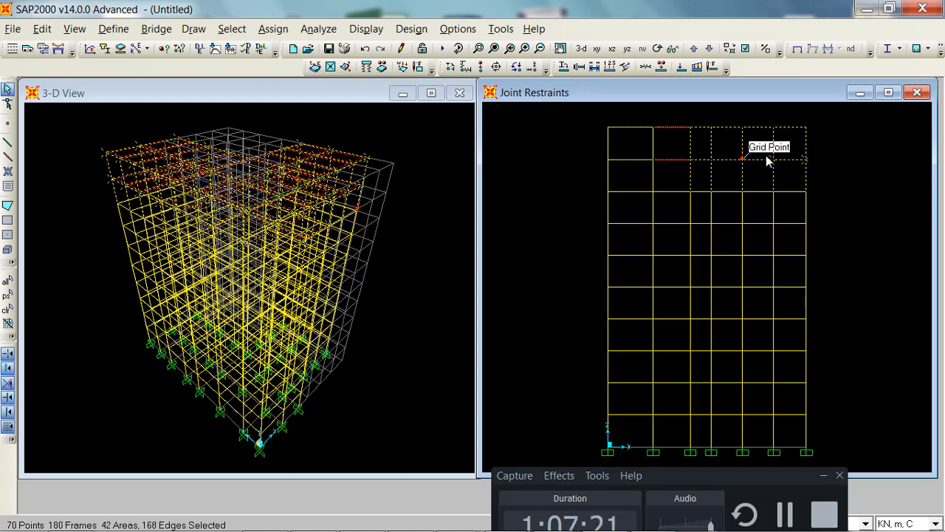
left_click(621, 158)
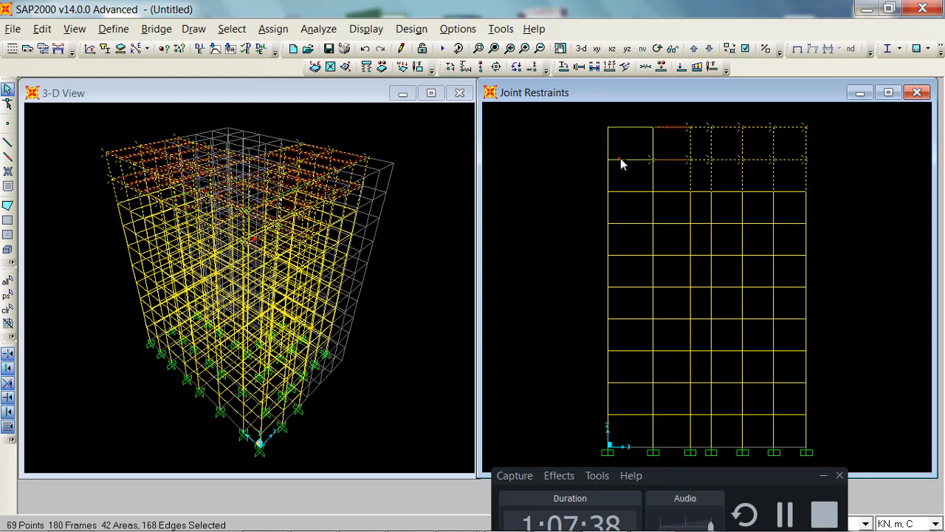
left_click(608, 161)
left_click_drag(817, 185, 582, 196)
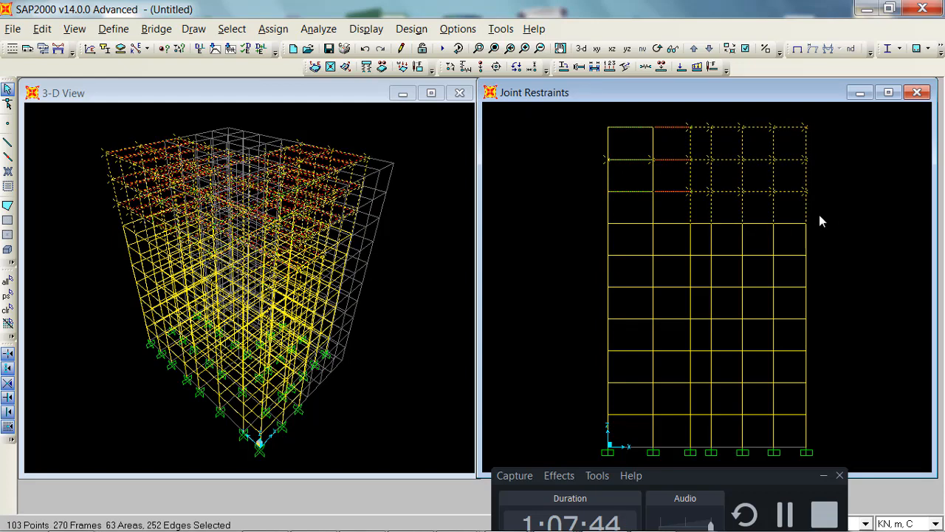
left_click_drag(819, 214, 781, 215)
left_click_drag(560, 234, 560, 233)
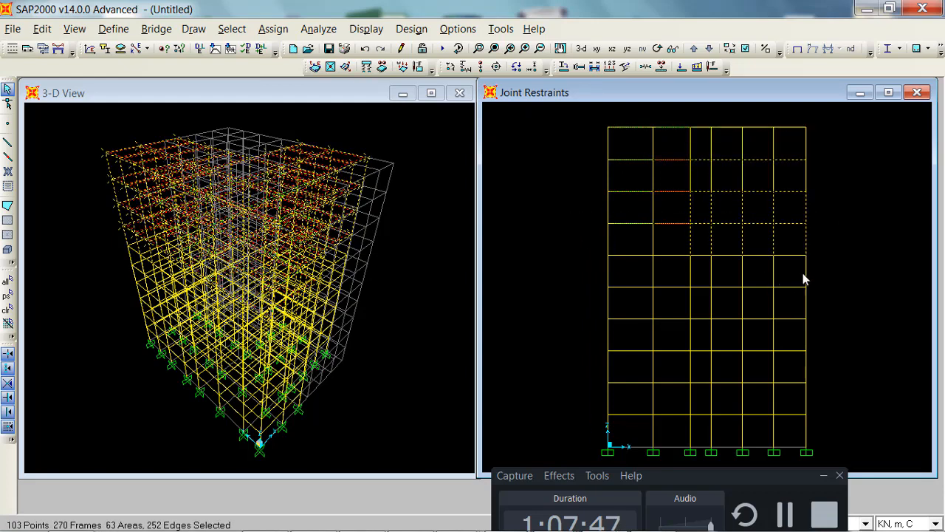
left_click_drag(814, 253, 589, 253)
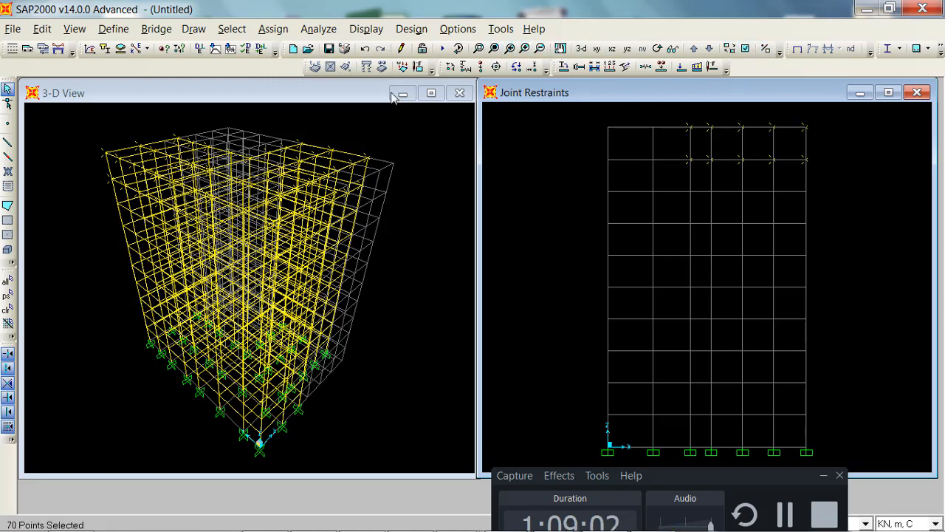
Step: Show the area objects in the XY plan at Z=3.06 and select every object on that floor
left_click(7, 310)
left_click(171, 352)
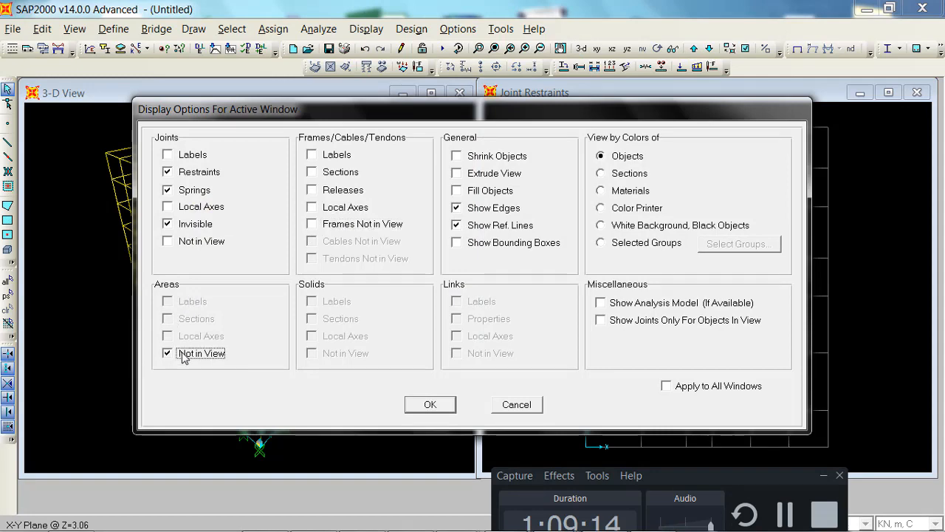
left_click(430, 402)
left_click_drag(563, 108, 903, 457)
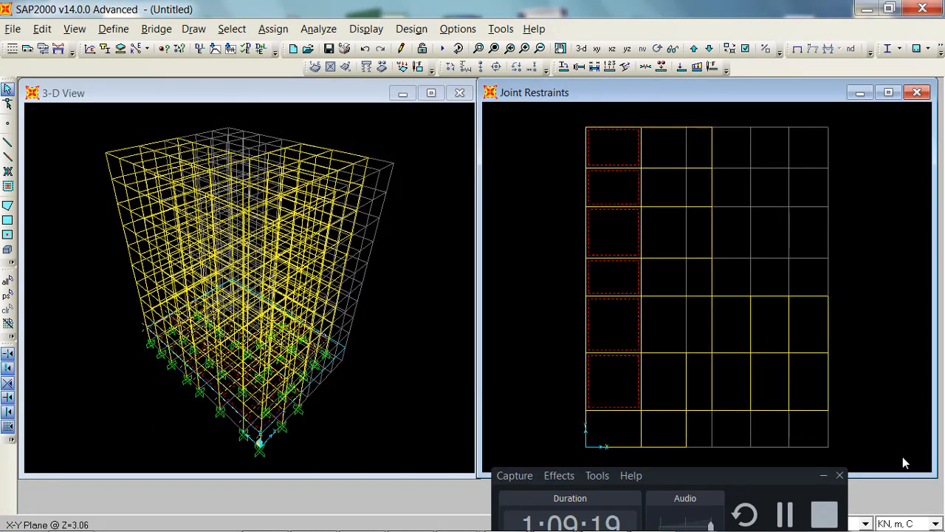
Step: Add a new Diaphragm constraint and assign it to the selected joints of the Z=3.06 floor
left_click(318, 28)
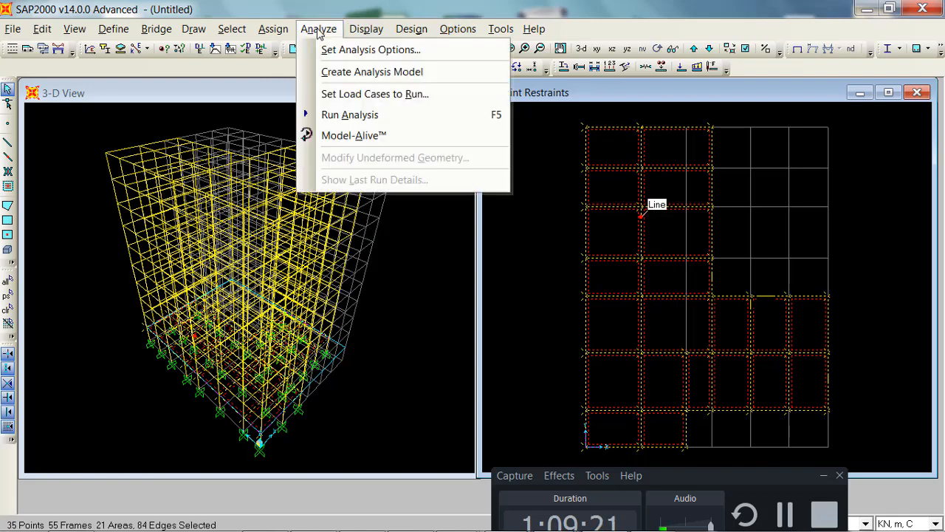
mouse_move(273, 28)
mouse_move(304, 51)
left_click(537, 70)
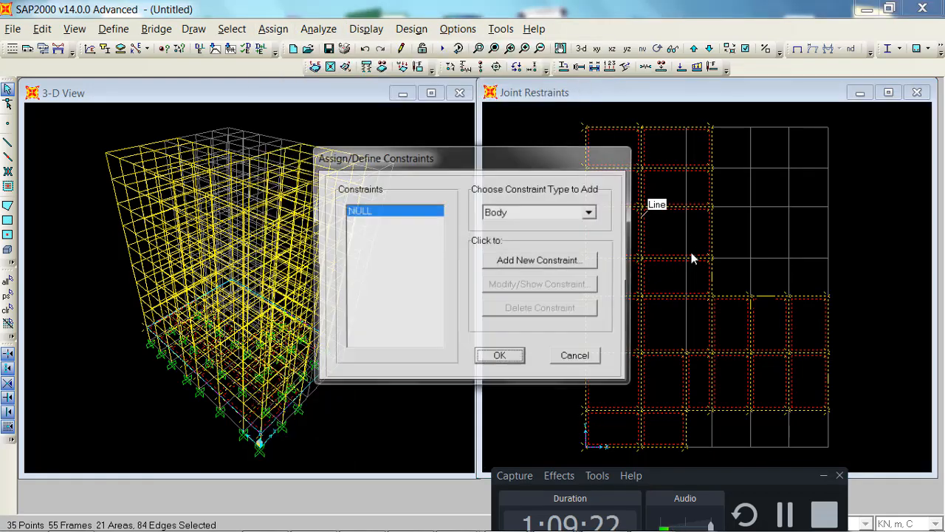
left_click(506, 212)
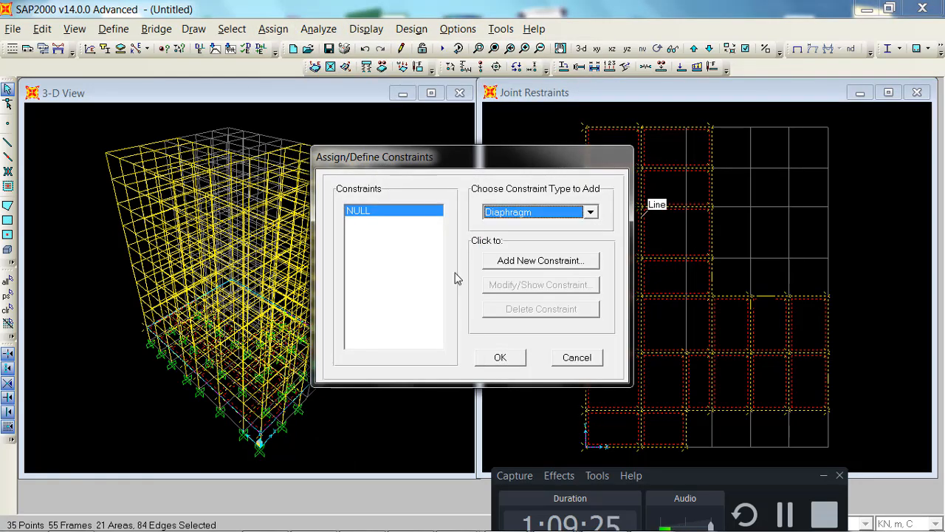
left_click(520, 238)
left_click(541, 261)
left_click(368, 315)
key("Return")
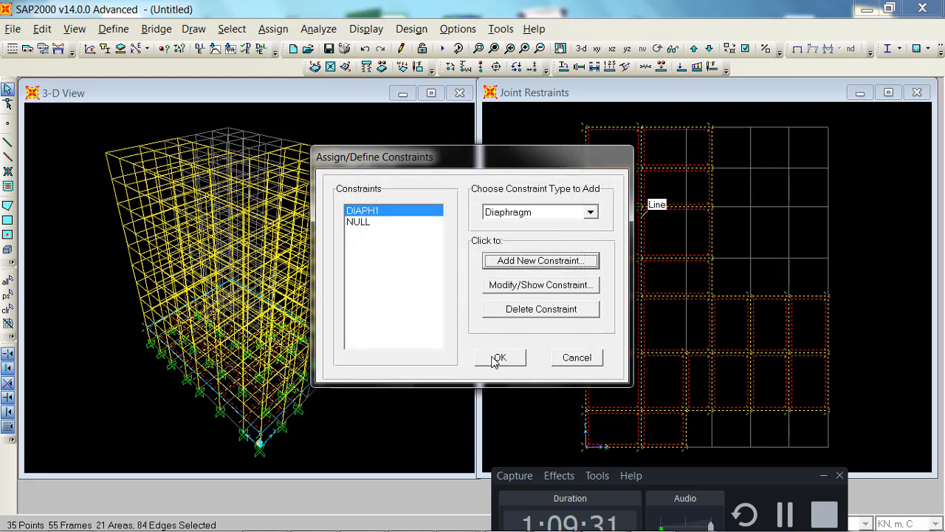
left_click(523, 353)
left_click(509, 359)
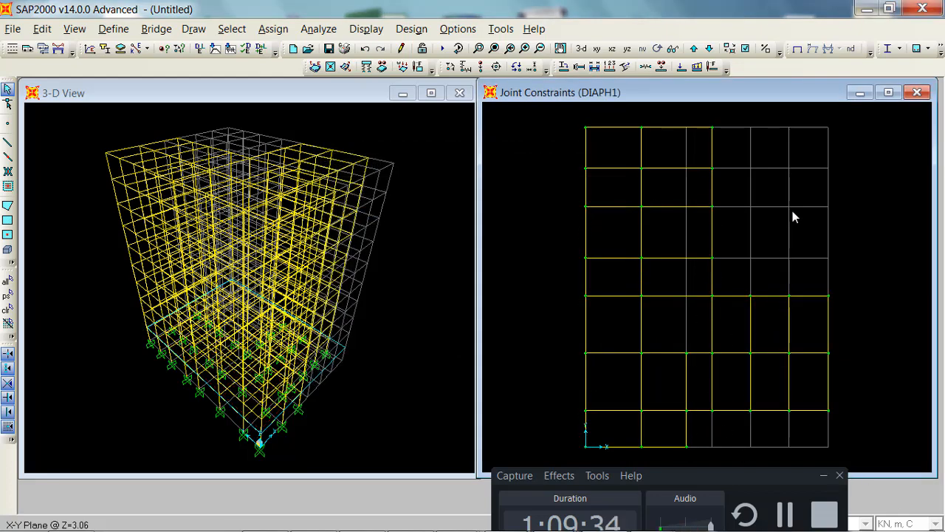
Step: Move the plan view up through the floors and select every object on each level
left_click(692, 49)
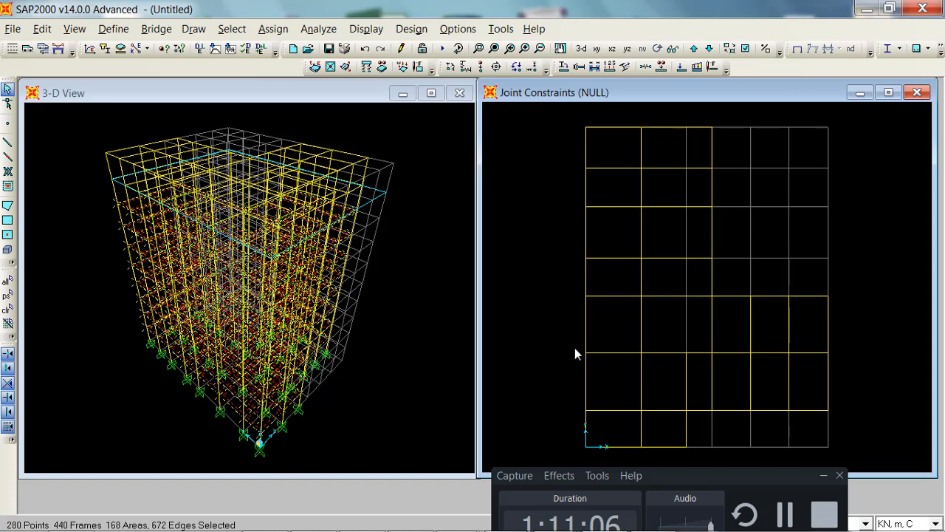
left_click_drag(874, 114, 576, 450)
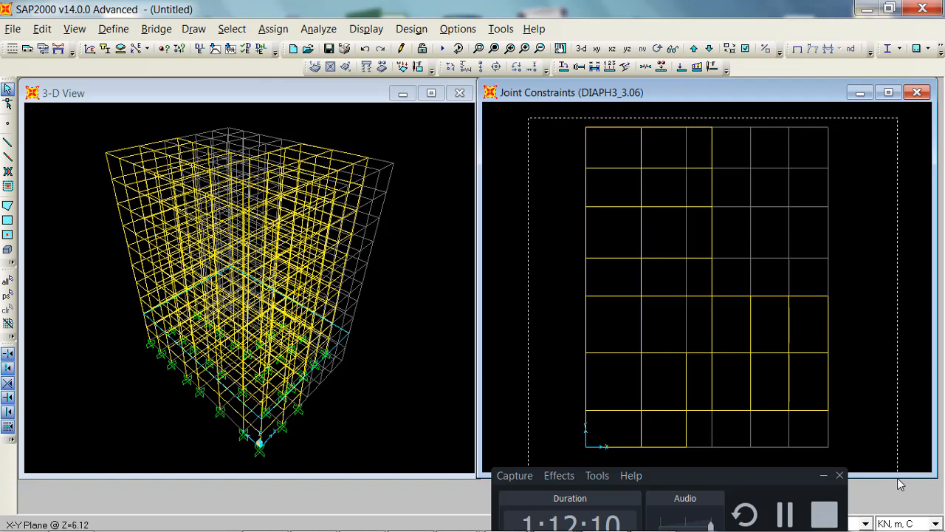
Step: Select every object on the Z=6.12 floor and assign the DIAPH3_12.24 constraint to its joints
left_click_drag(897, 478, 894, 465)
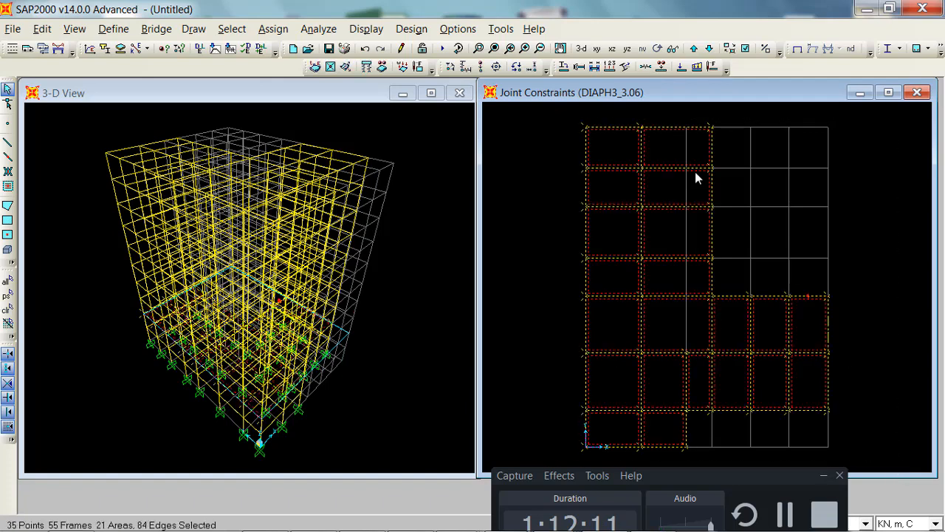
left_click(272, 29)
mouse_move(324, 51)
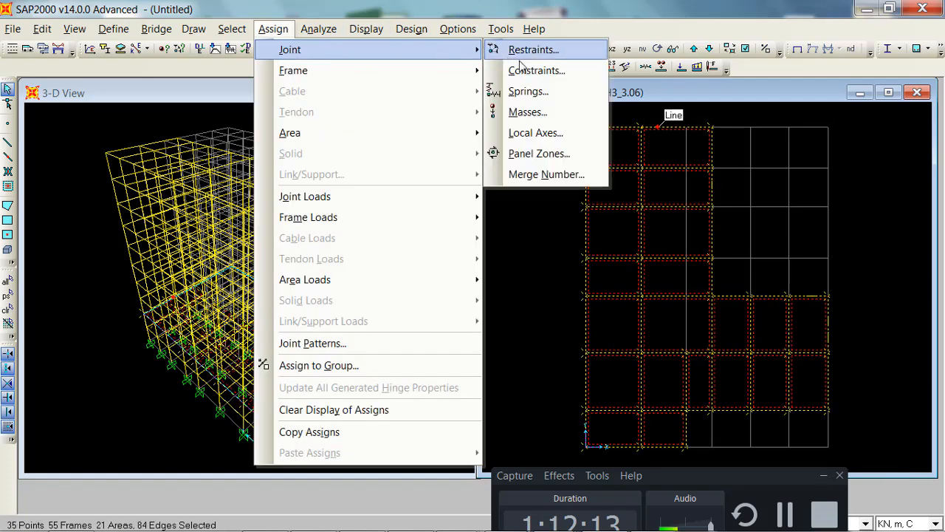
left_click(529, 70)
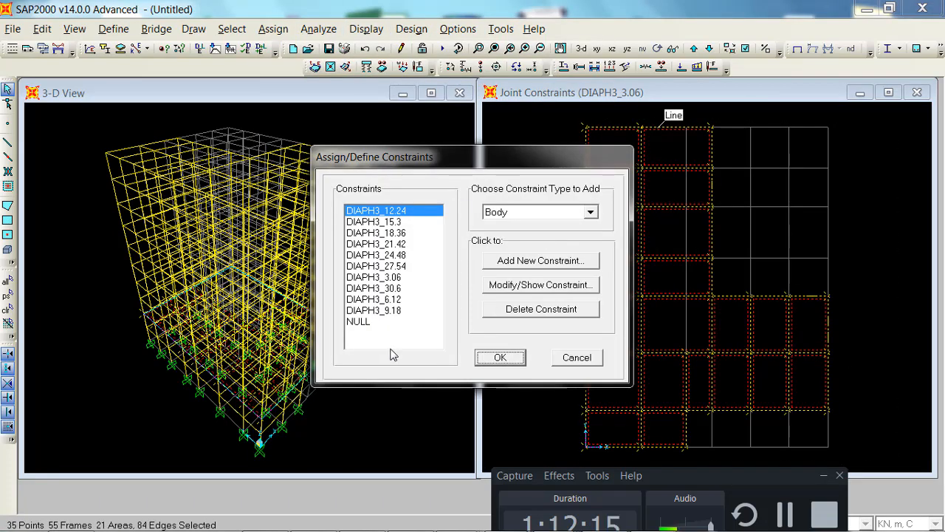
left_click(500, 358)
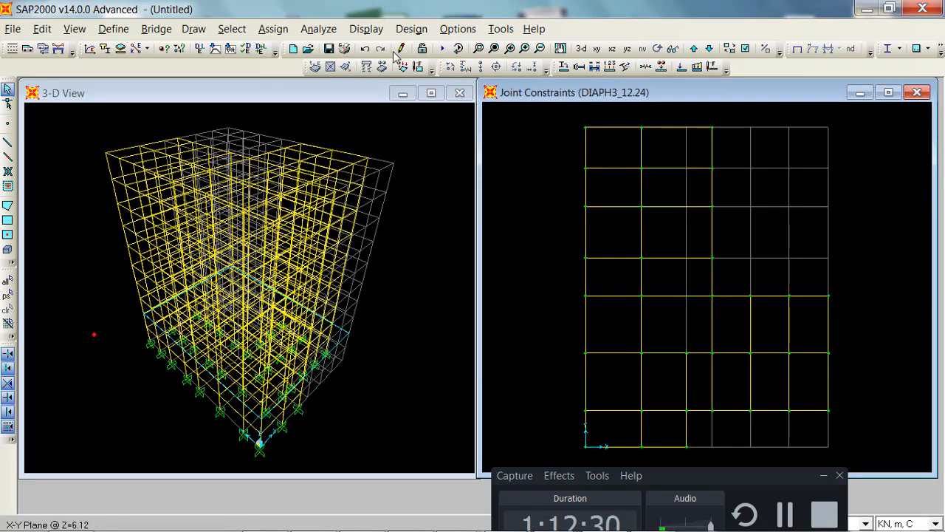
left_click(529, 192)
left_click(786, 515)
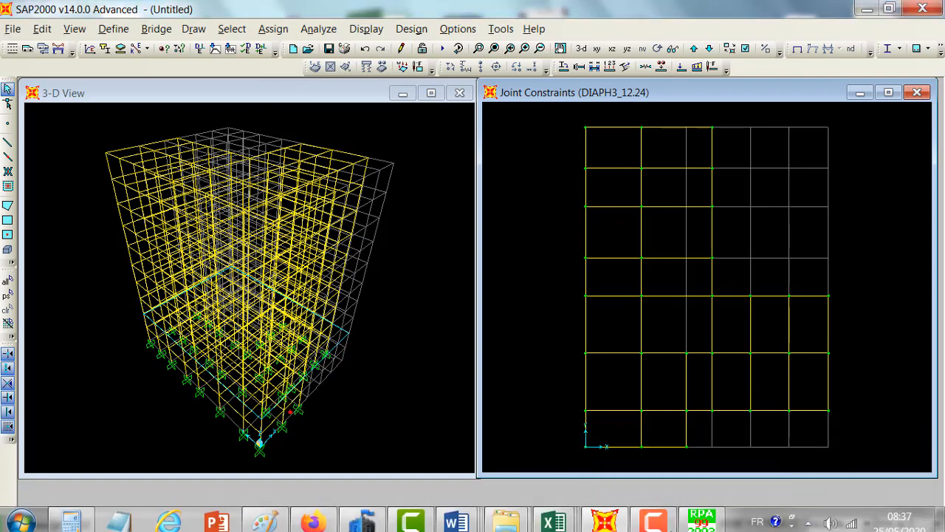
left_click(657, 522)
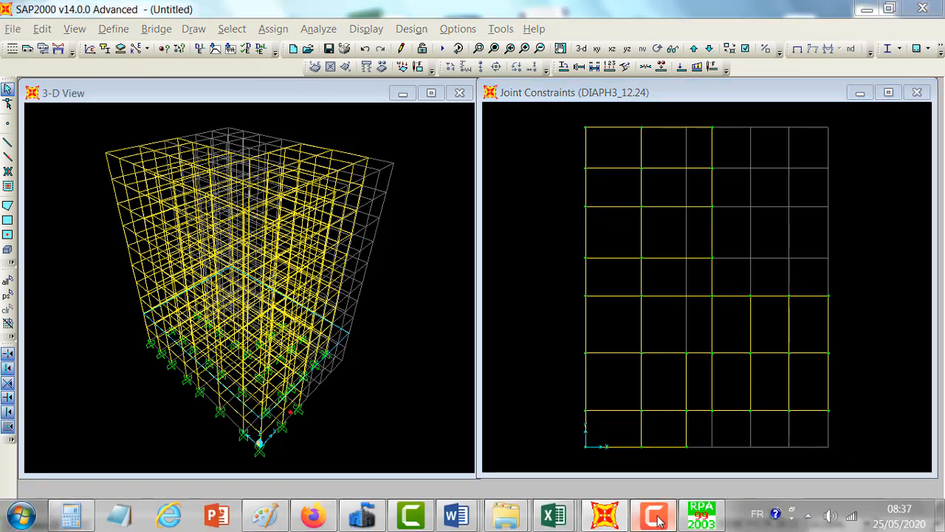
left_click_drag(777, 440, 840, 495)
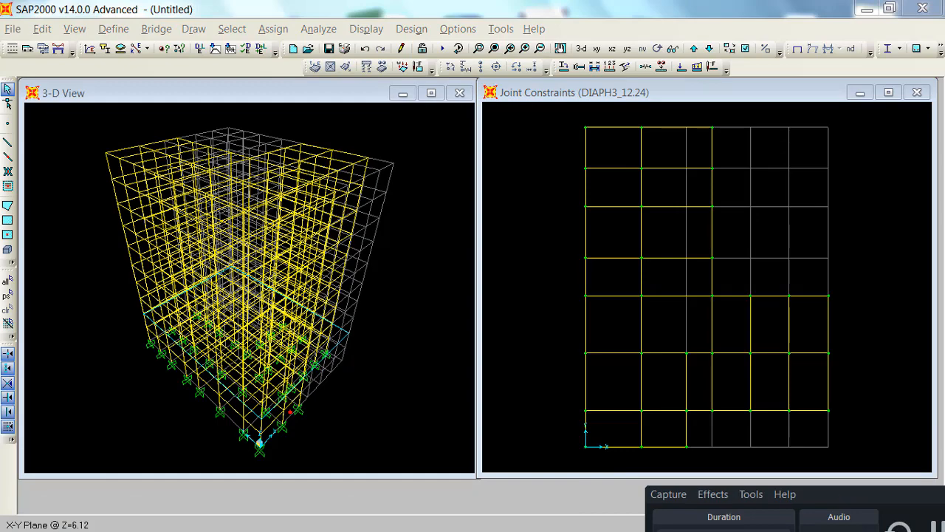
mouse_move(547, 528)
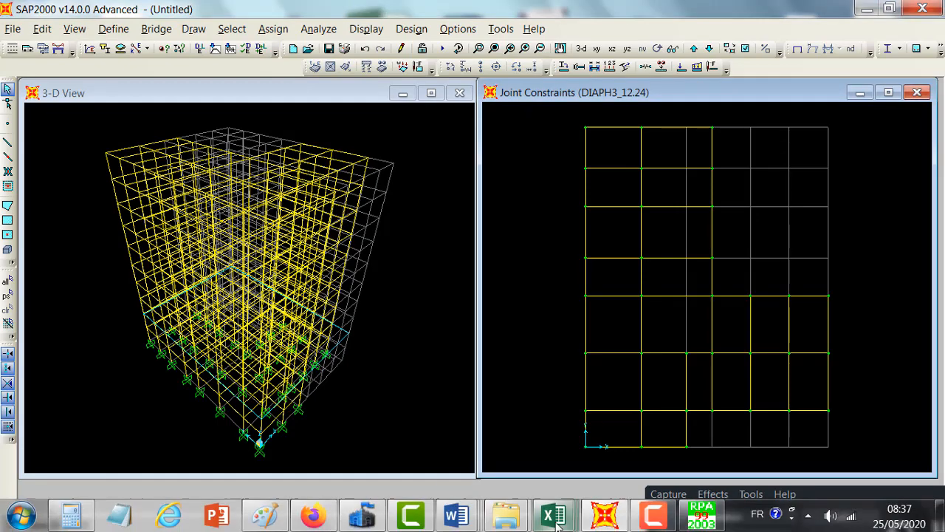
left_click(614, 519)
left_click(615, 520)
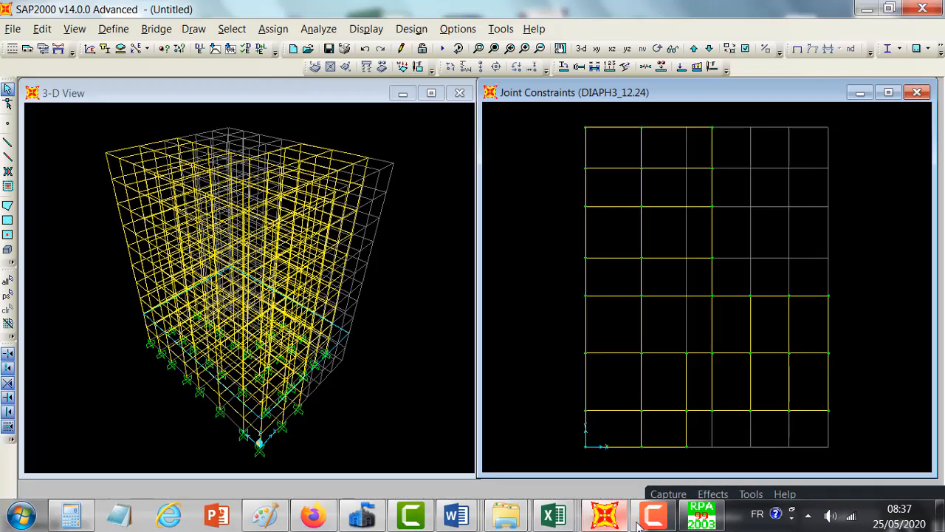
Step: Switch to the RPA99 Version 2003 spectrum program and choose Zone III: Sismicité élevée, usage group 2 and S2: Site ferme
left_click(657, 525)
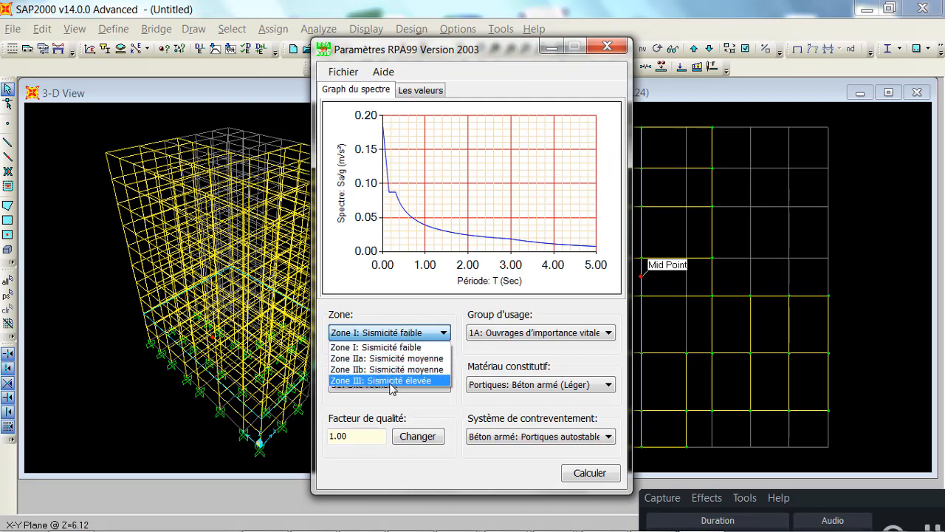
left_click(392, 380)
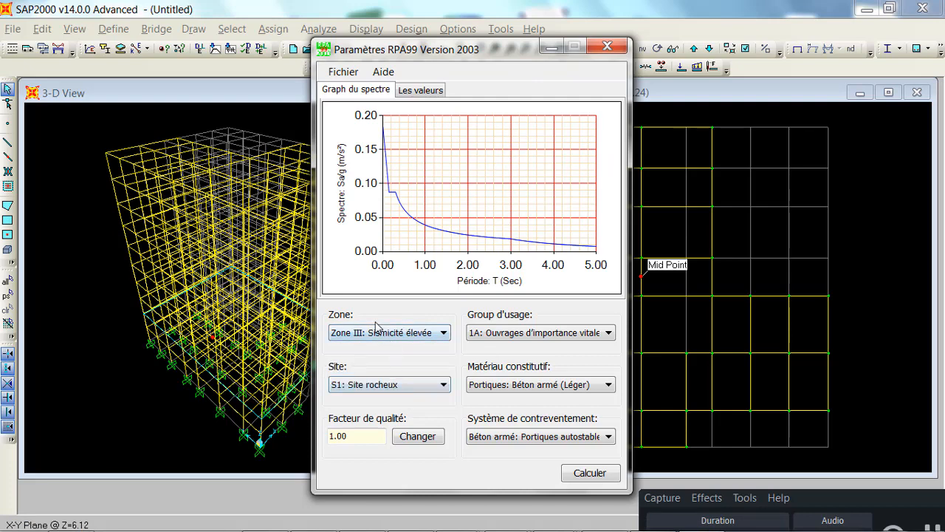
left_click(502, 333)
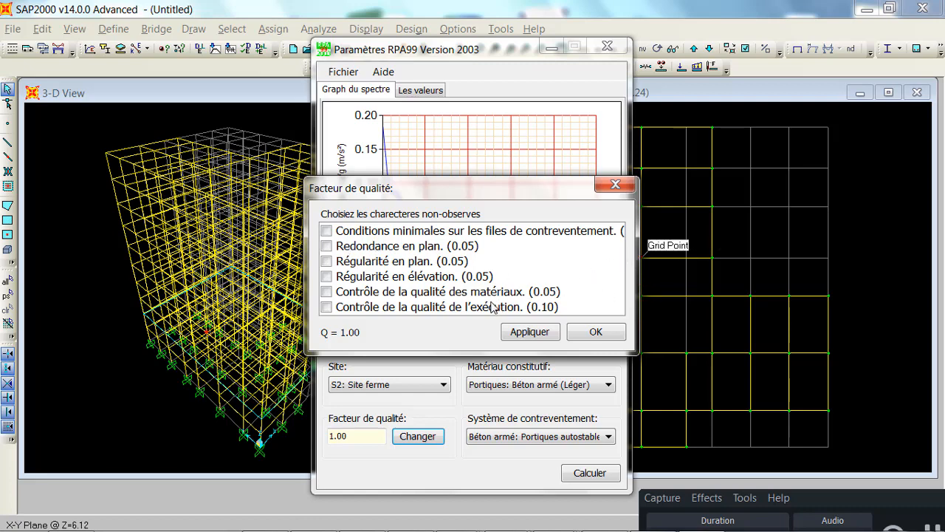
Step: Mark the criterion "Contrôle de la qualité de l'exécution" as non-observed, then calculate the spectrum and show its values
left_click(336, 311)
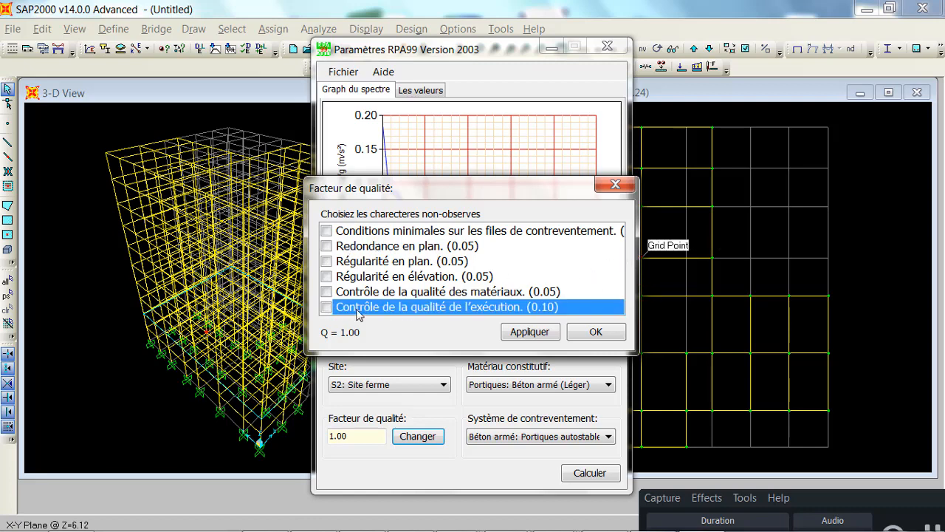
left_click(327, 307)
left_click(596, 331)
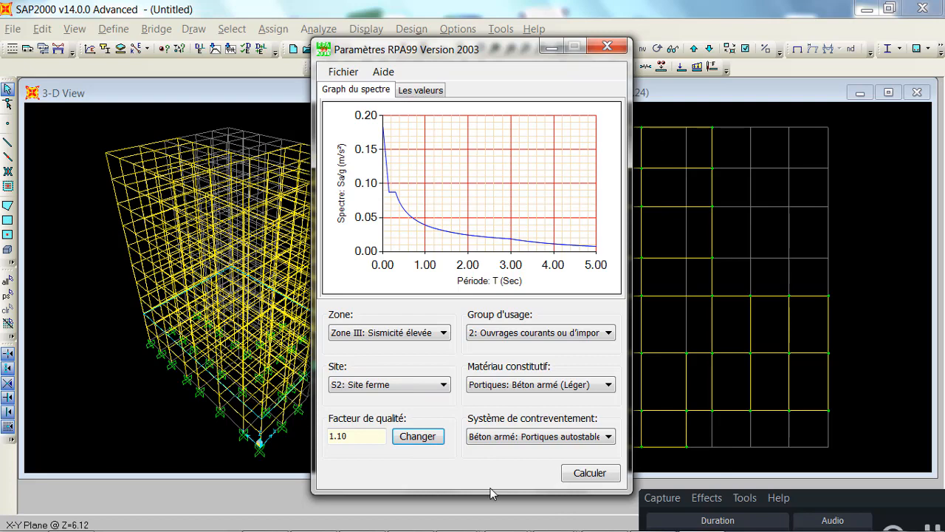
left_click(593, 478)
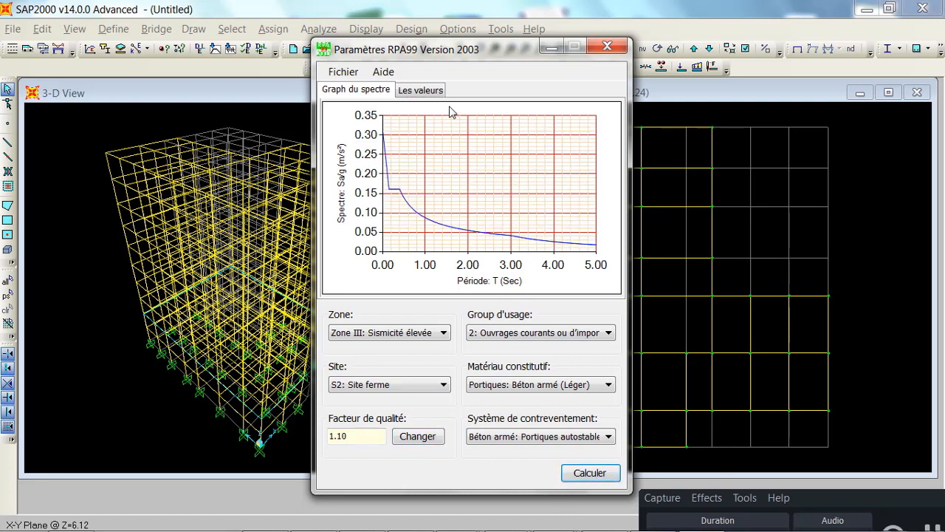
left_click(435, 94)
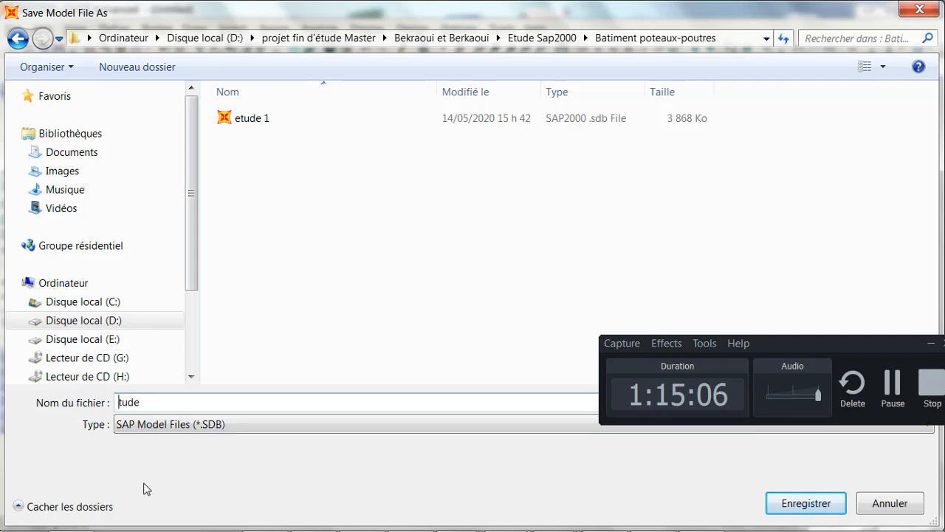
Step: Save the SAP2000 model as étudebatiportique in the Batiment poteaux-poutres folder
type("2tude")
key("BackSpace")
type("é")
key("End")
type("bat")
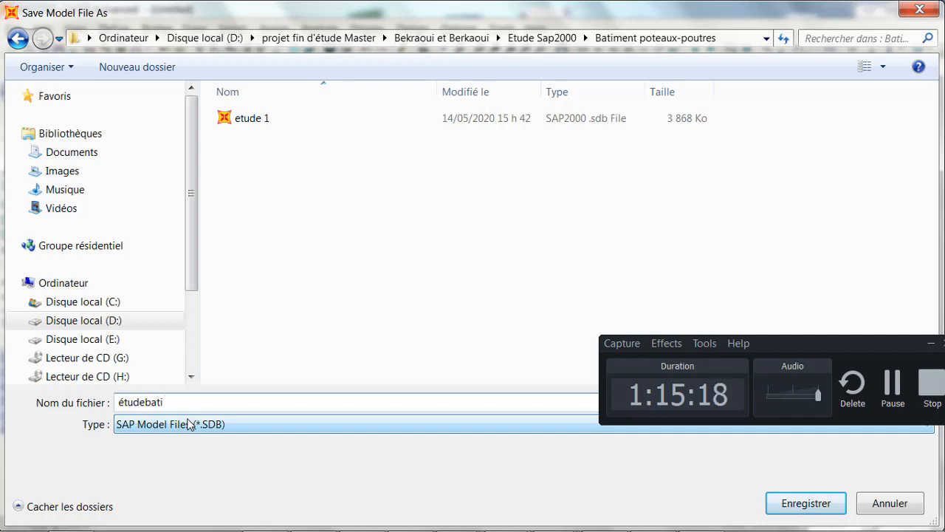
type("ime")
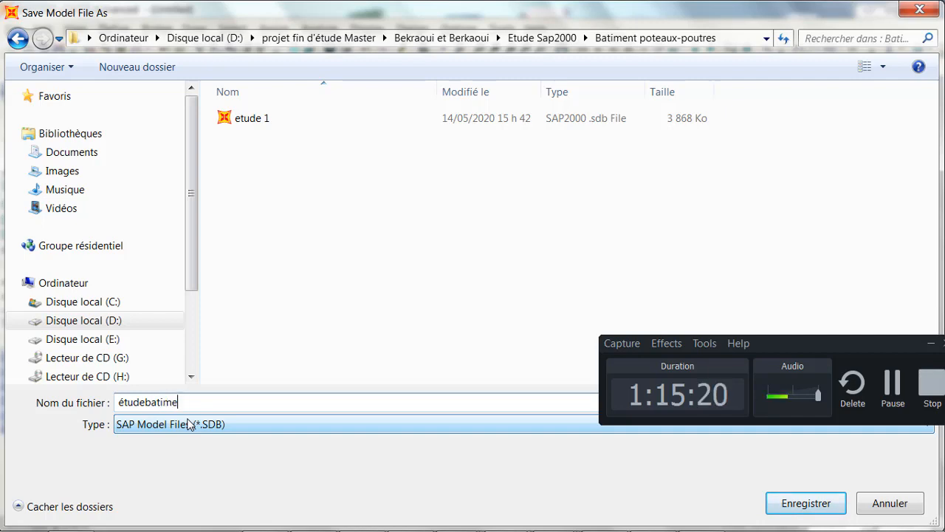
type("portique")
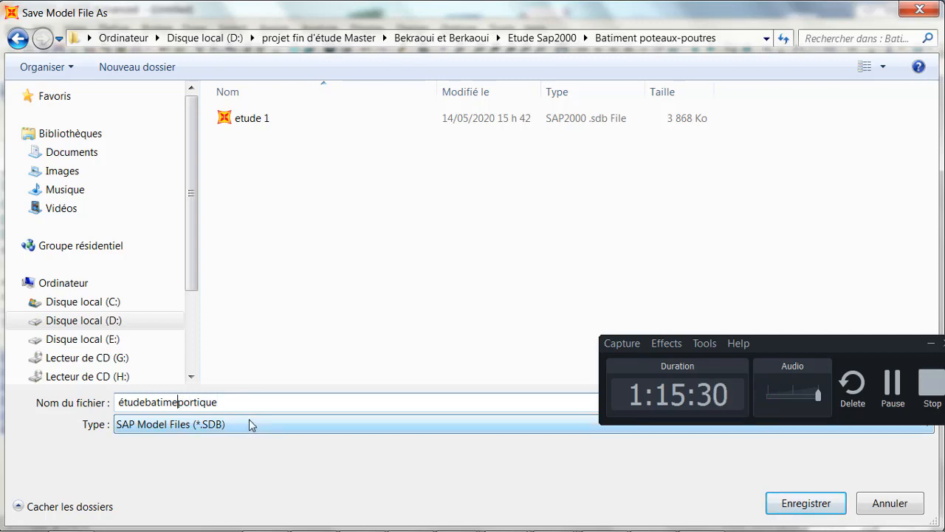
key("BackSpace")
key("BackSpace")
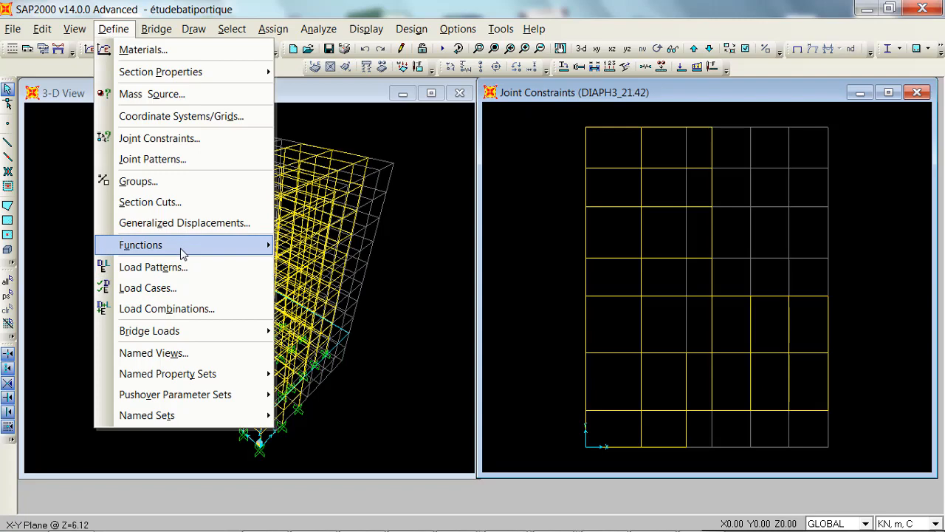
Step: Start a response spectrum function from file named Rpa with a damping ratio of 0.07 and Period vs Value data
mouse_move(184, 248)
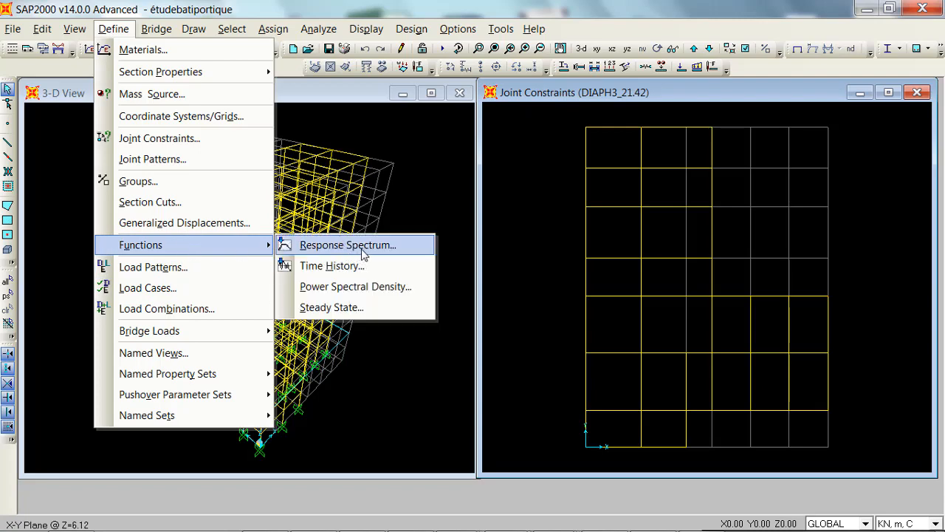
left_click(362, 249)
left_click(511, 210)
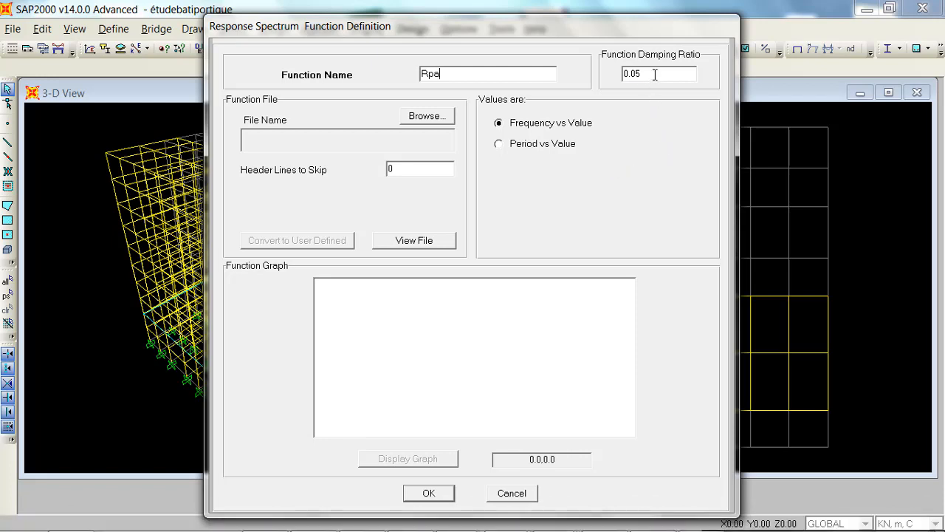
double_click(656, 74)
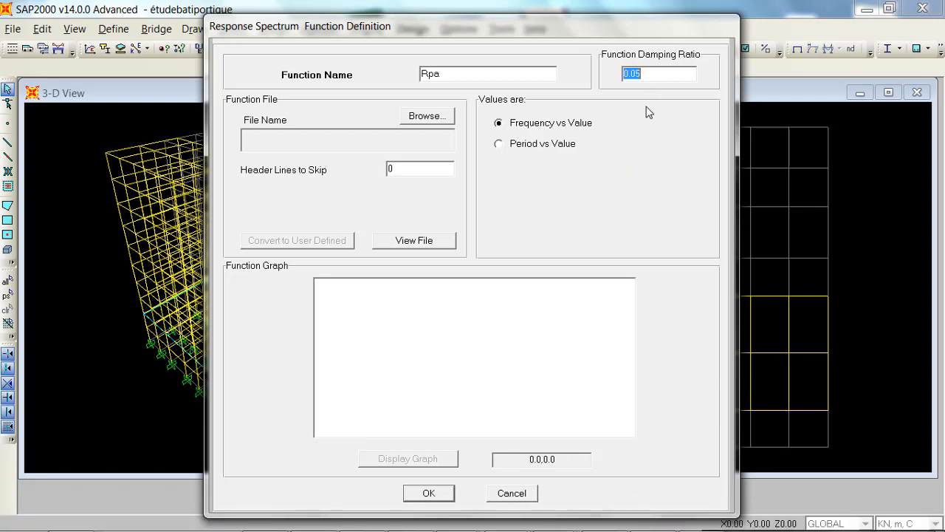
left_click(669, 74)
key("BackSpace")
type("7")
left_click(543, 143)
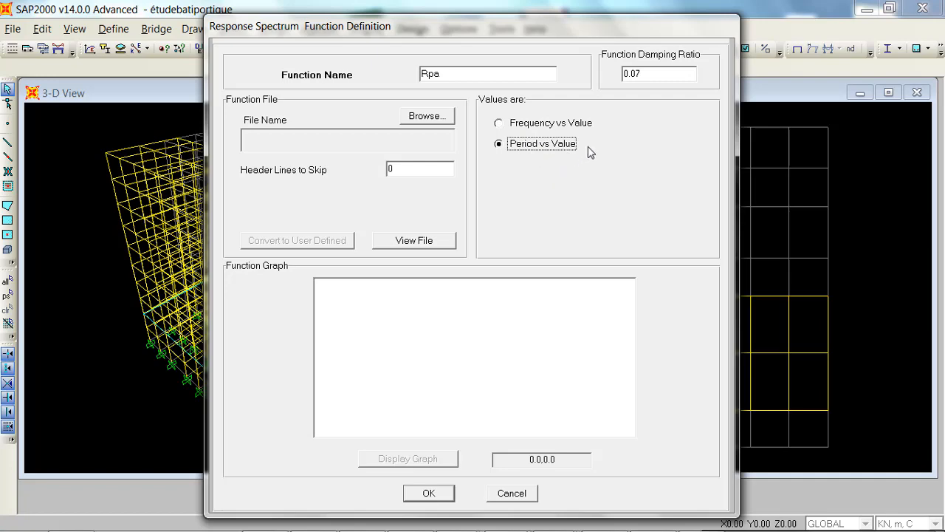
Step: Browse for the function file in the Batiment poteaux-poutres folder, under projet fin d'étude Master and Etude Sap2000 on drive D:
left_click(448, 122)
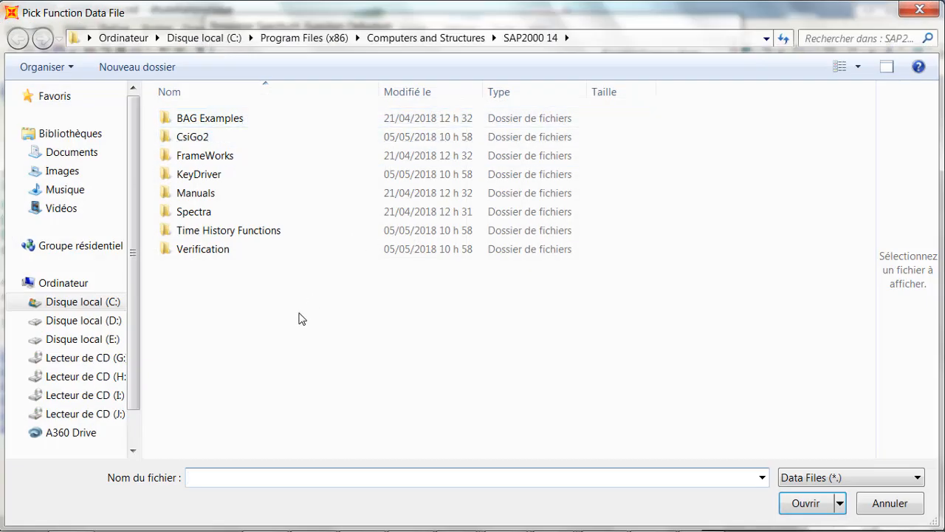
left_click(138, 43)
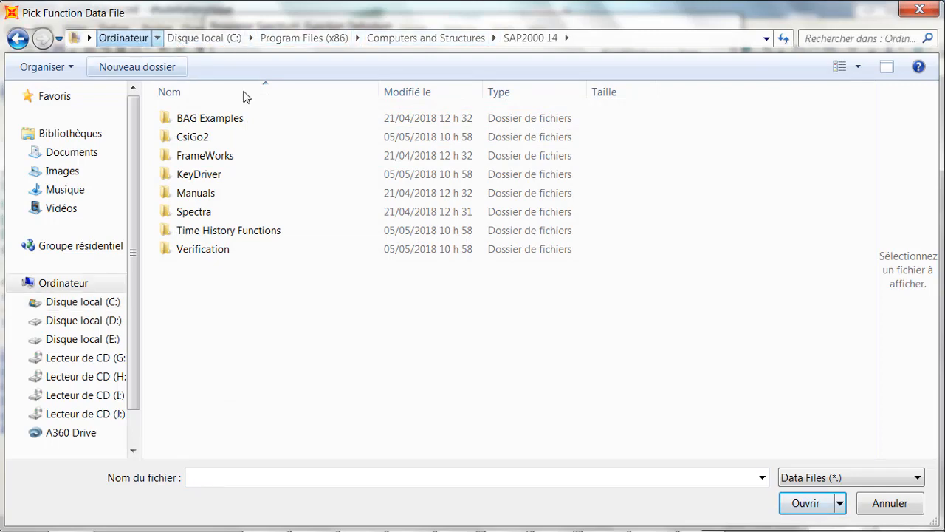
double_click(434, 146)
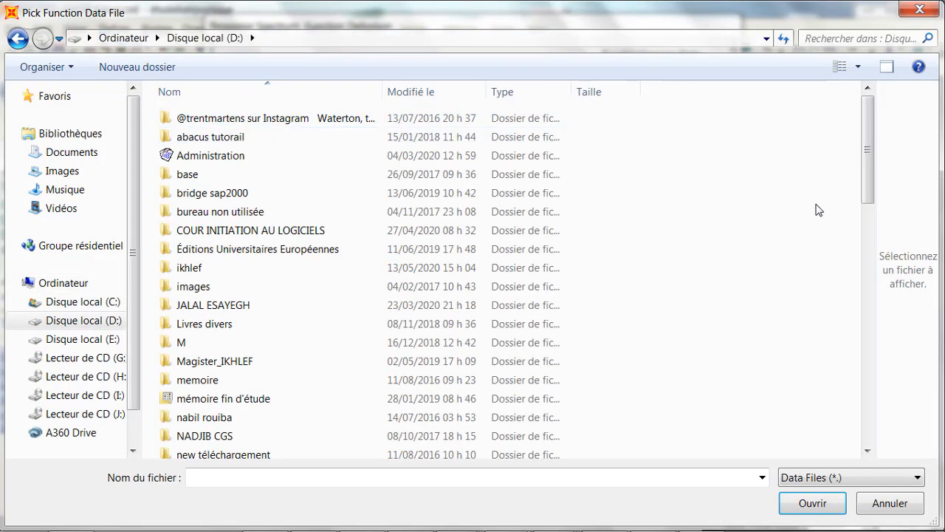
key("p")
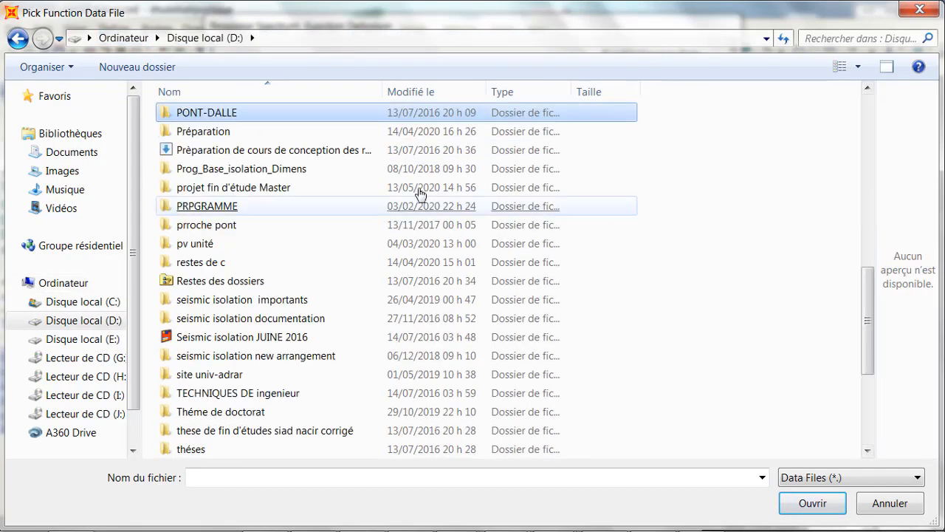
double_click(256, 188)
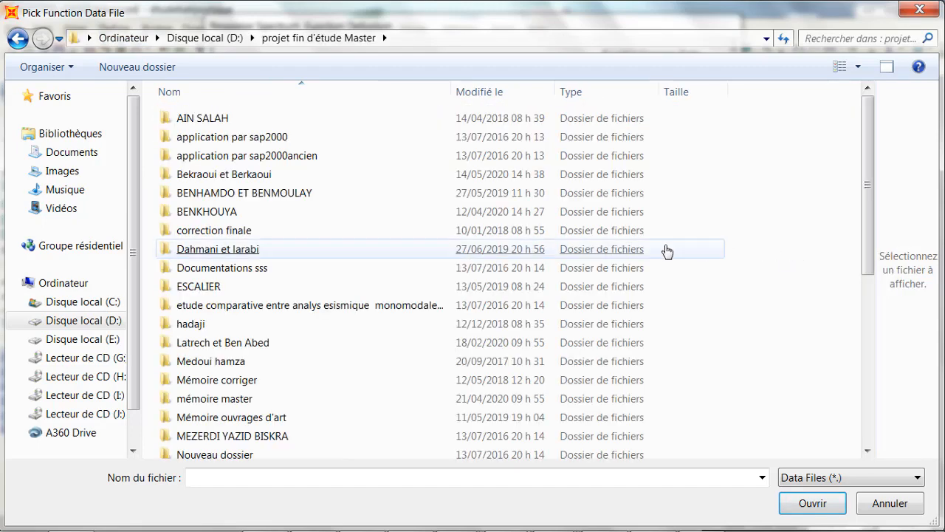
double_click(248, 176)
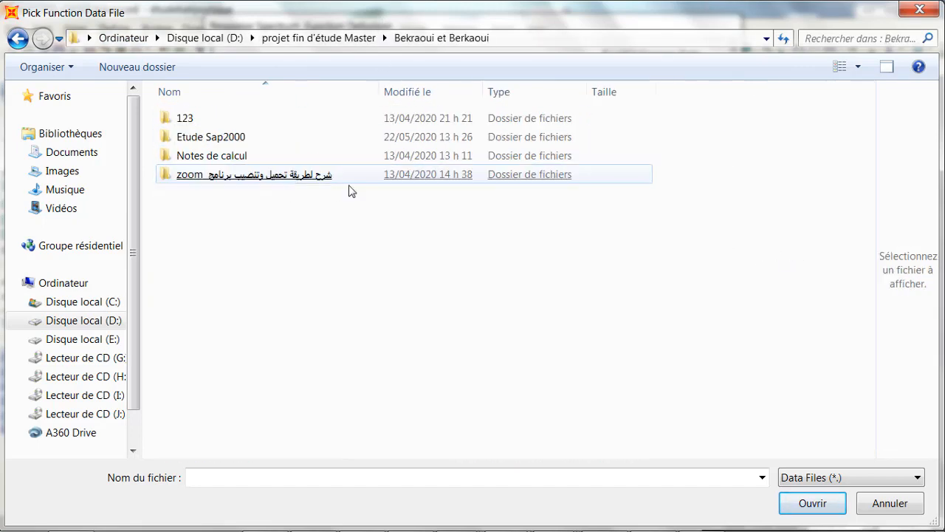
double_click(206, 138)
double_click(265, 140)
Step: List text files only, load rpaaaa as the Rpa function's data file, and display the function graph
left_click(820, 478)
left_click(812, 509)
left_click(805, 480)
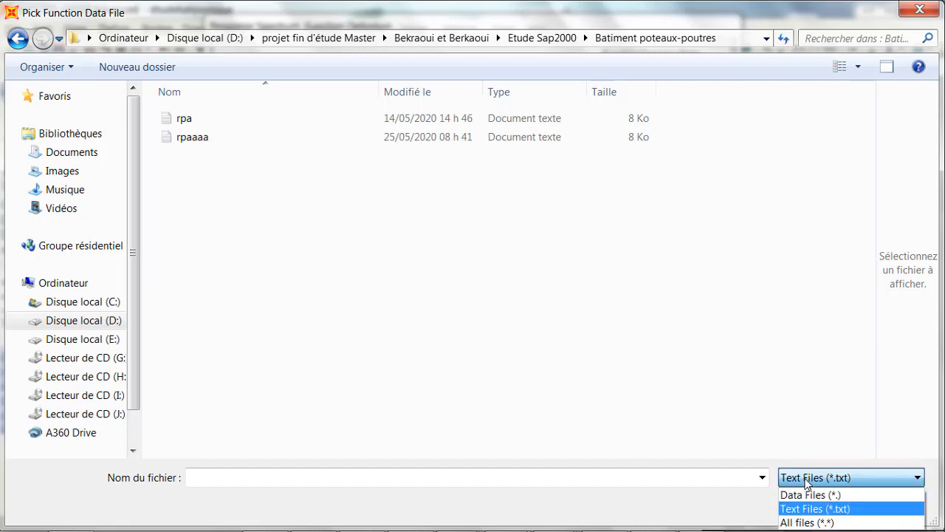
left_click(173, 134)
double_click(190, 141)
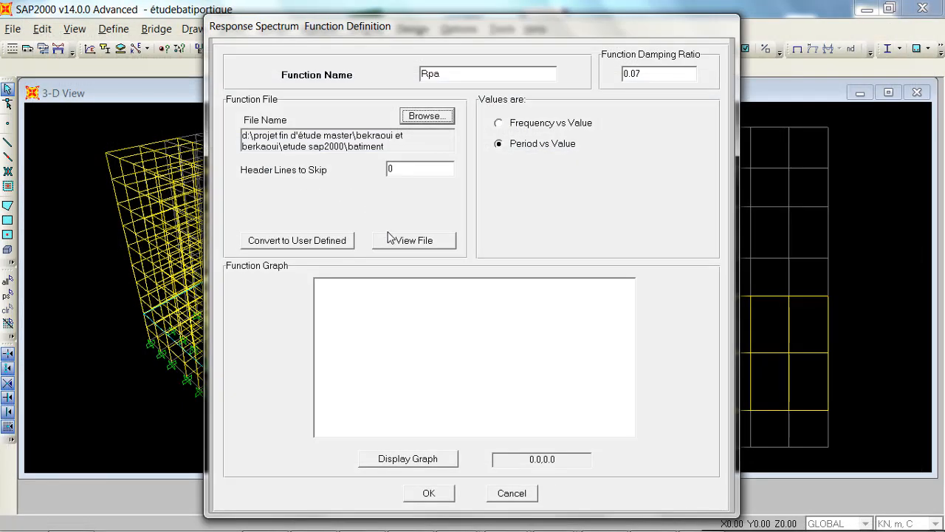
left_click(426, 458)
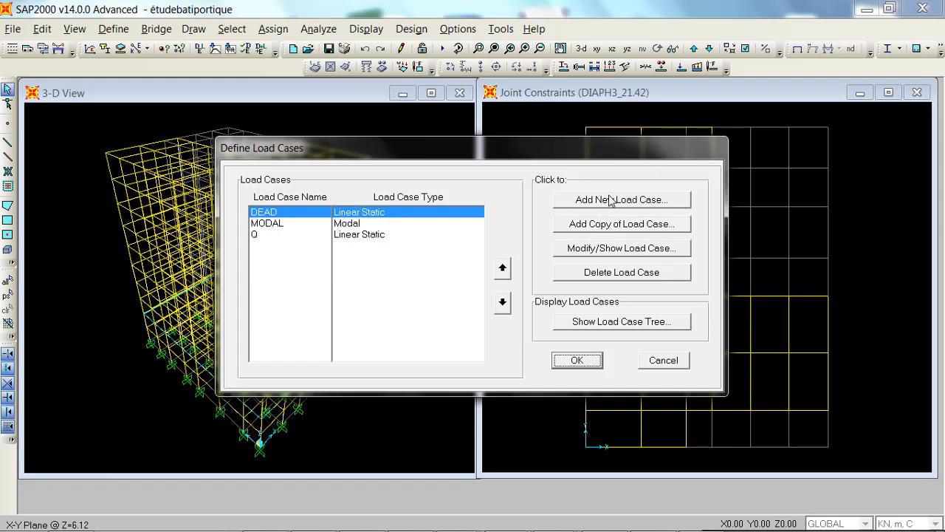
Step: Add a Response Spectrum load case named Ex with the Rpa function applied in U1 at scale factor 10
left_click(611, 200)
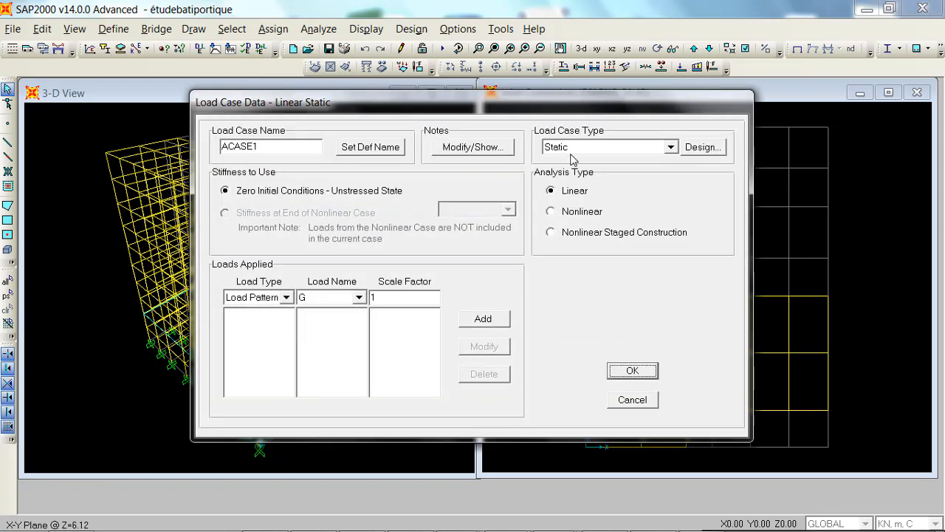
left_click(575, 148)
left_click(590, 190)
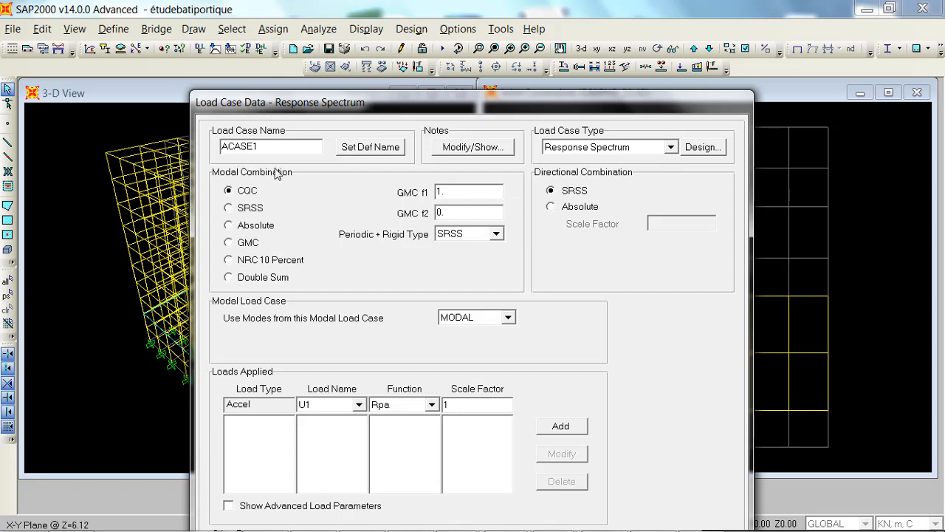
double_click(274, 153)
left_click_drag(224, 153, 274, 153)
type("Ex")
left_click(477, 405)
type("0")
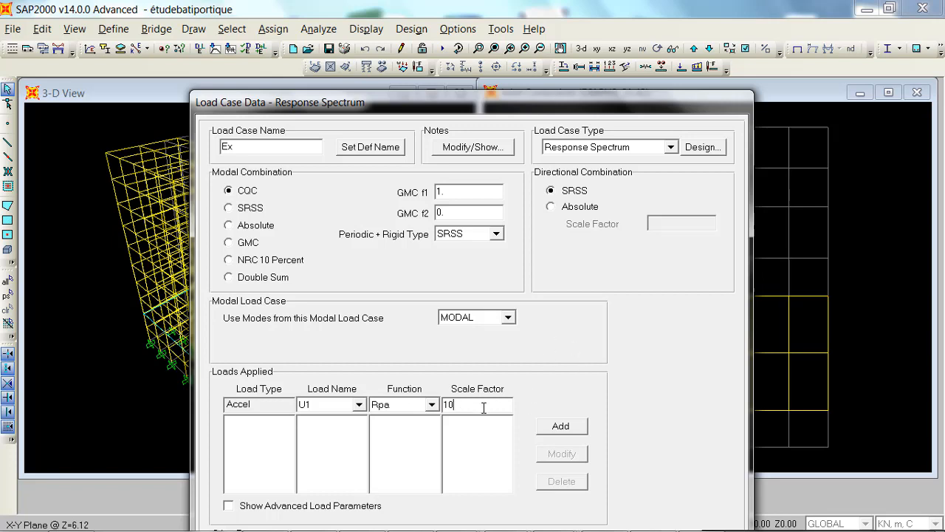
left_click(570, 428)
Step: Name the second Response Spectrum load case EY and set its acceleration load to U2
double_click(267, 145)
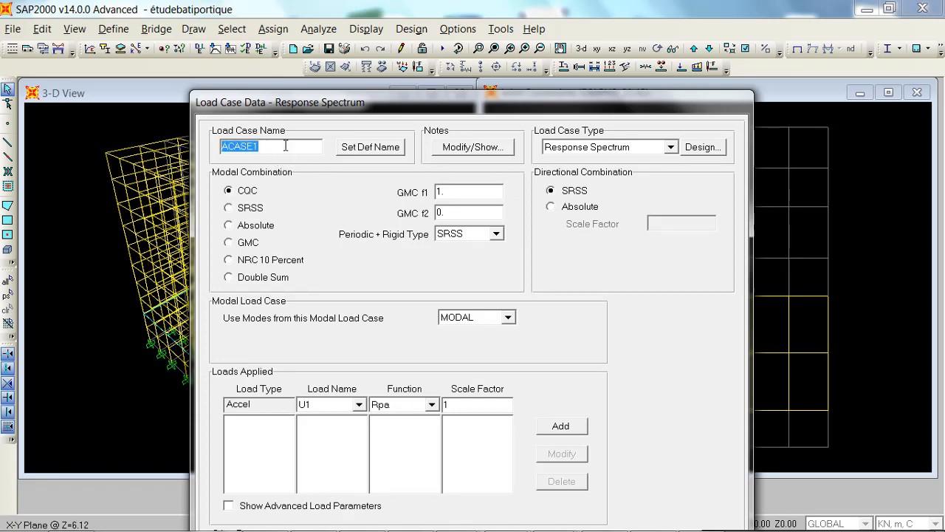
type("EY")
left_click(325, 406)
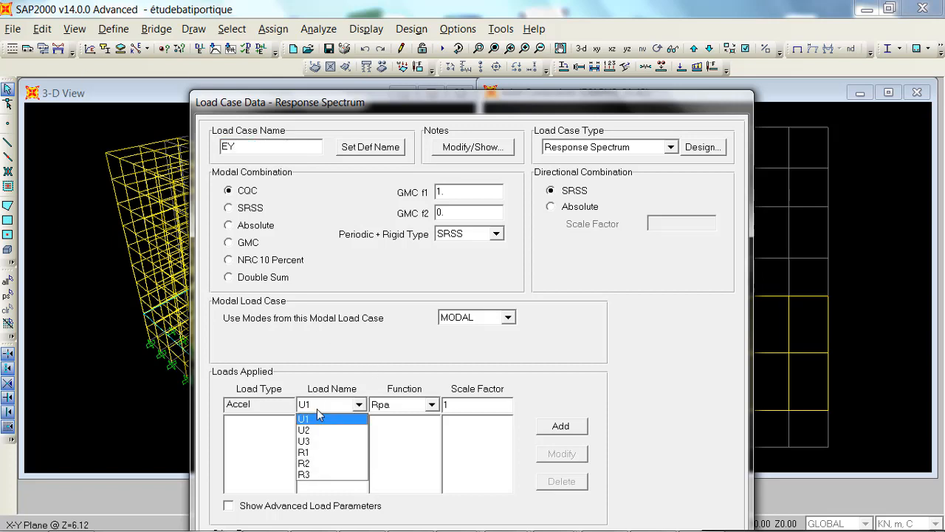
left_click(317, 432)
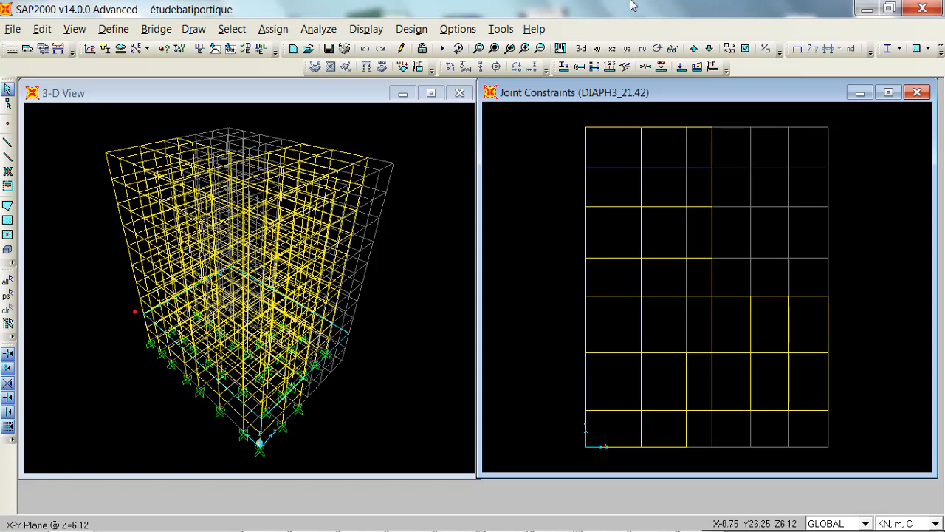
Step: Add a load pattern named EXstat of type QUAKE with User Coefficient as its auto lateral load pattern
left_click(199, 49)
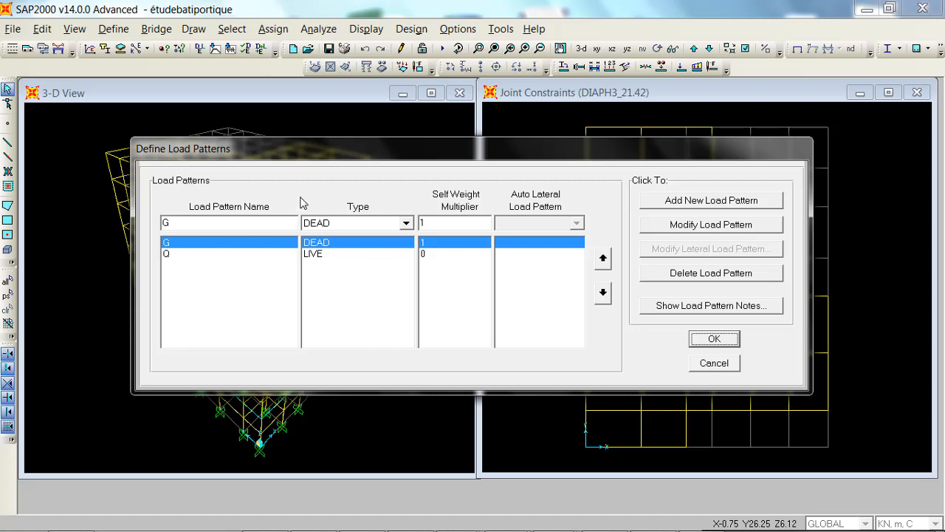
left_click(192, 222)
key("BackSpace")
left_click(408, 224)
left_click(344, 267)
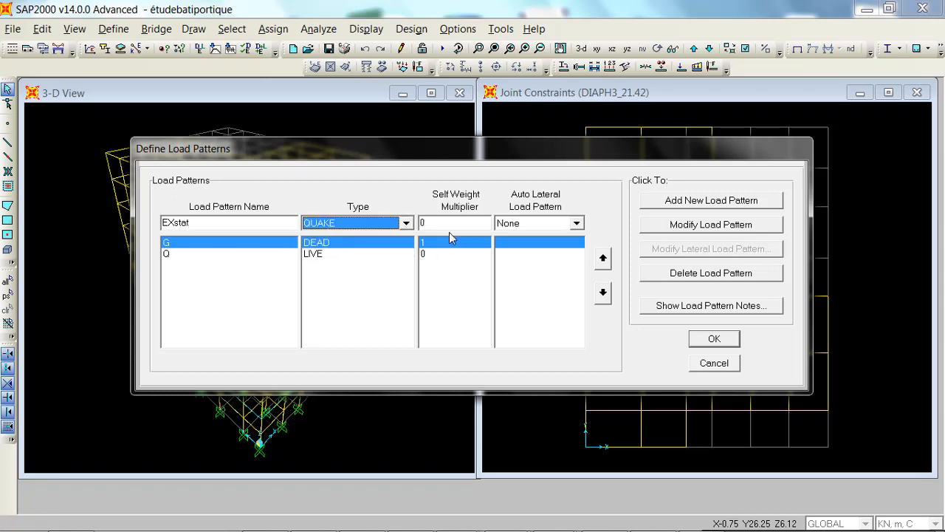
left_click(515, 228)
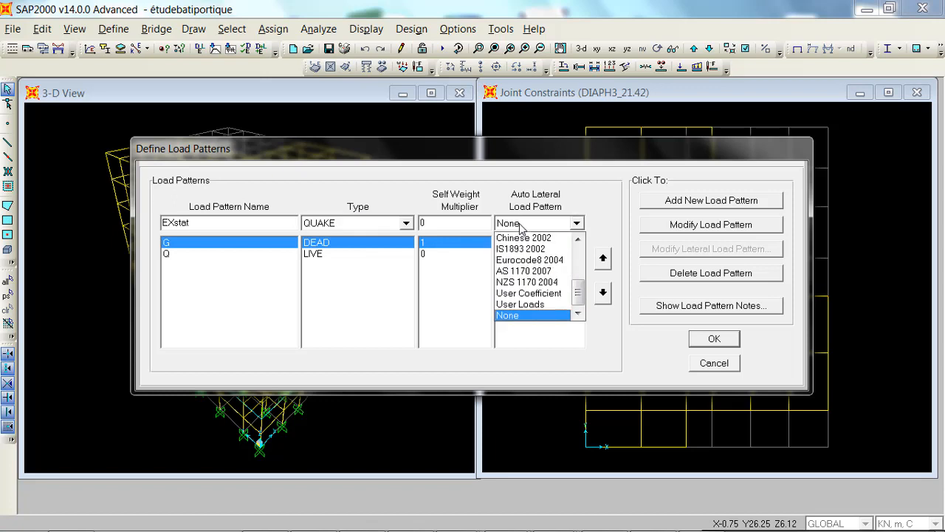
left_click(545, 295)
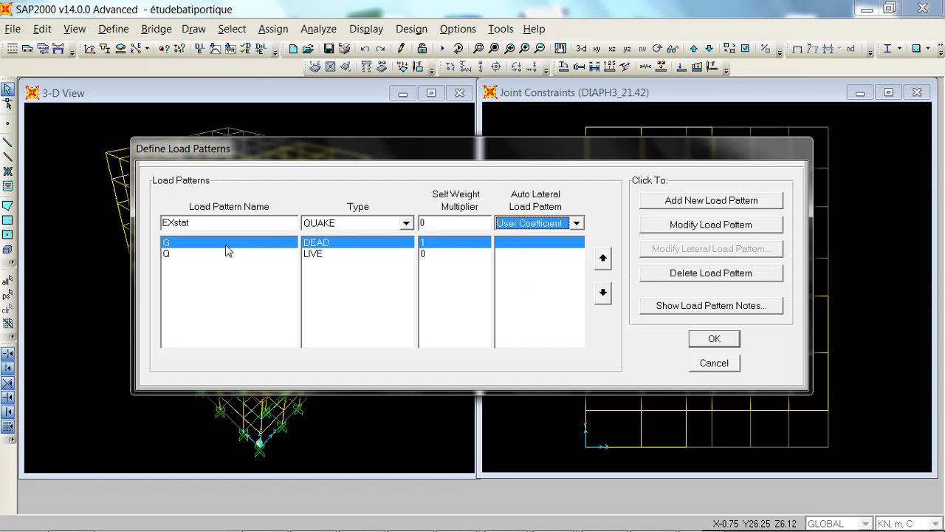
left_click(686, 204)
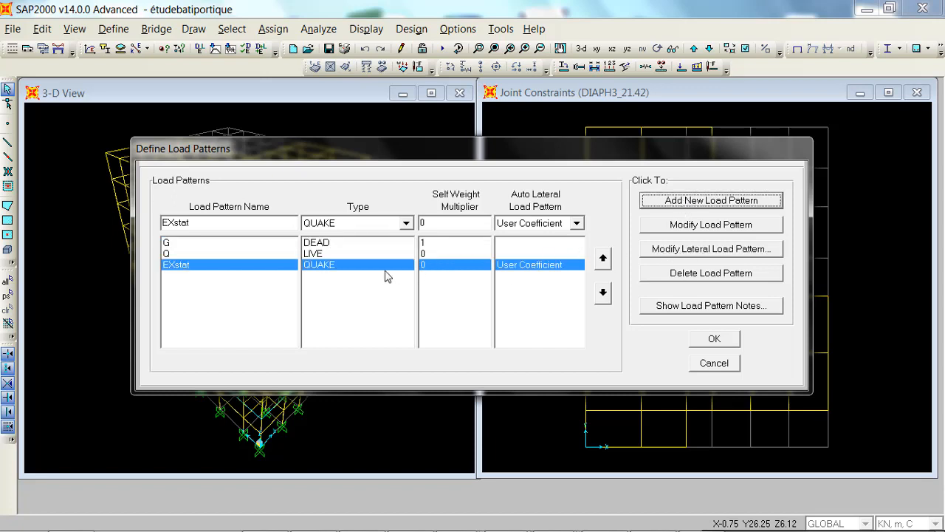
Step: Review the lateral load settings of the EXstat pattern and close them without changes
left_click(708, 249)
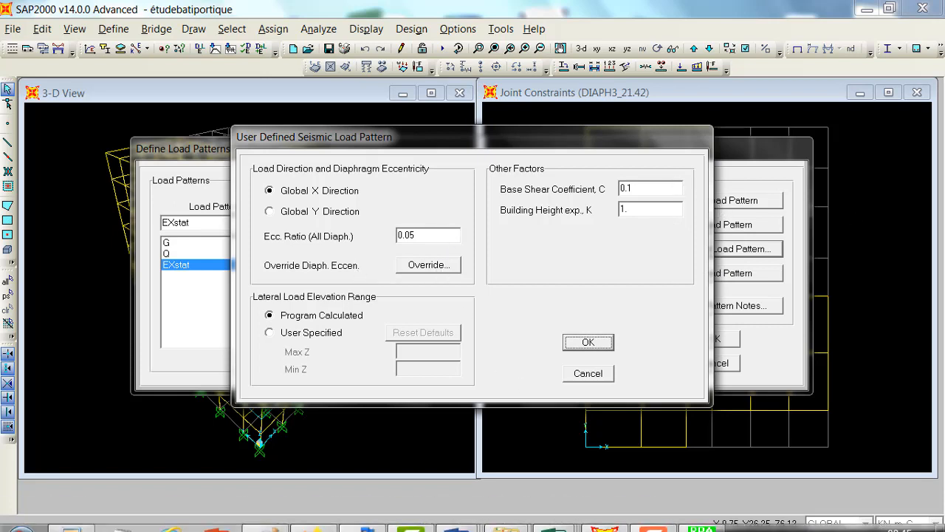
mouse_move(715, 511)
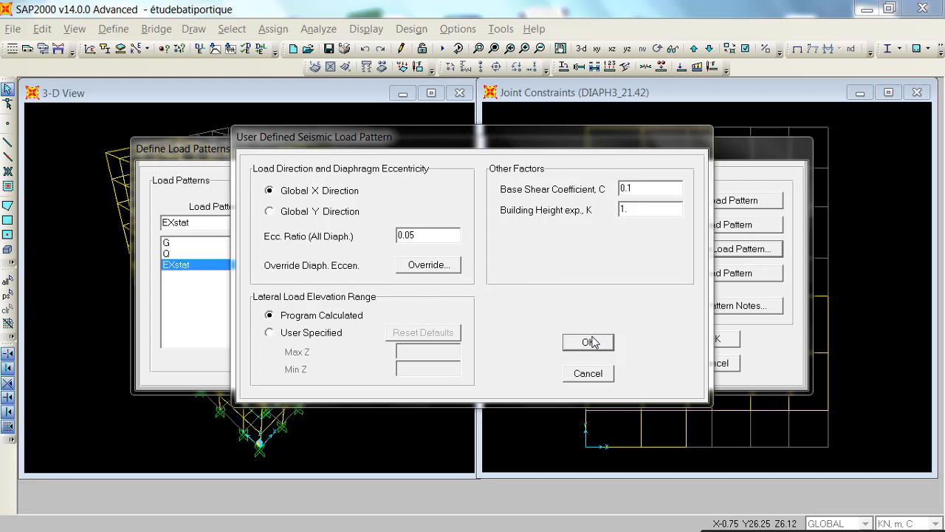
left_click(603, 380)
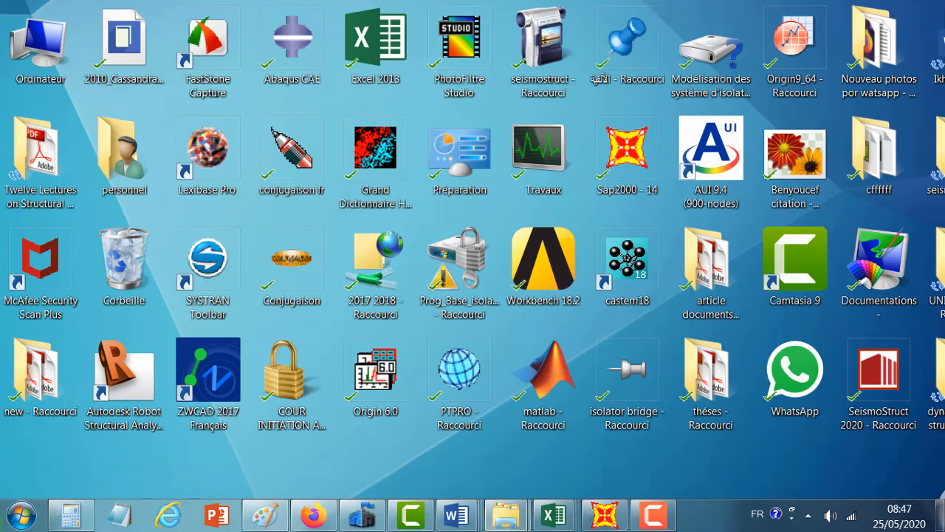
right_click(653, 515)
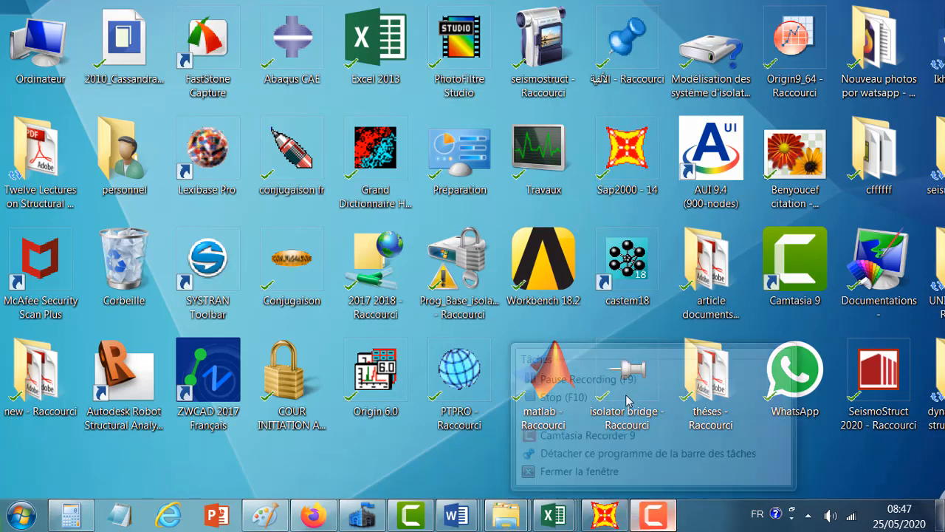
left_click(665, 510)
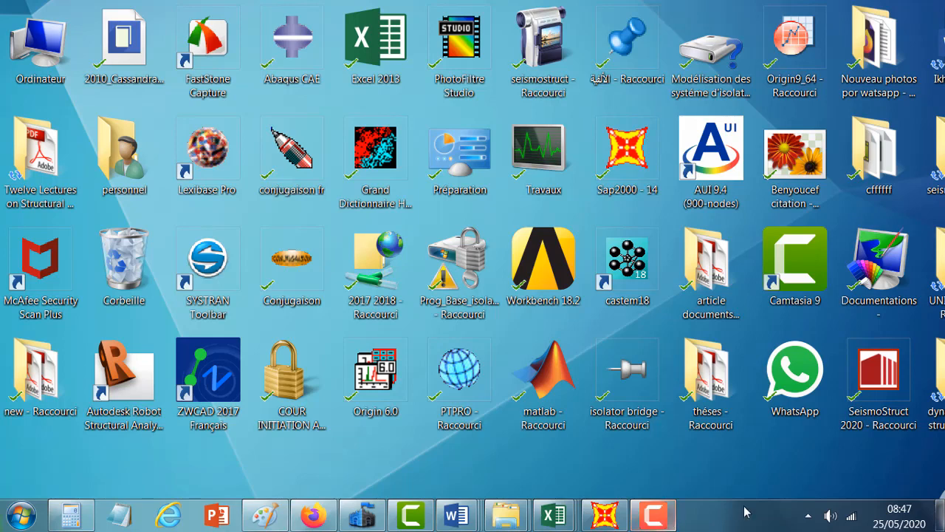
right_click(665, 515)
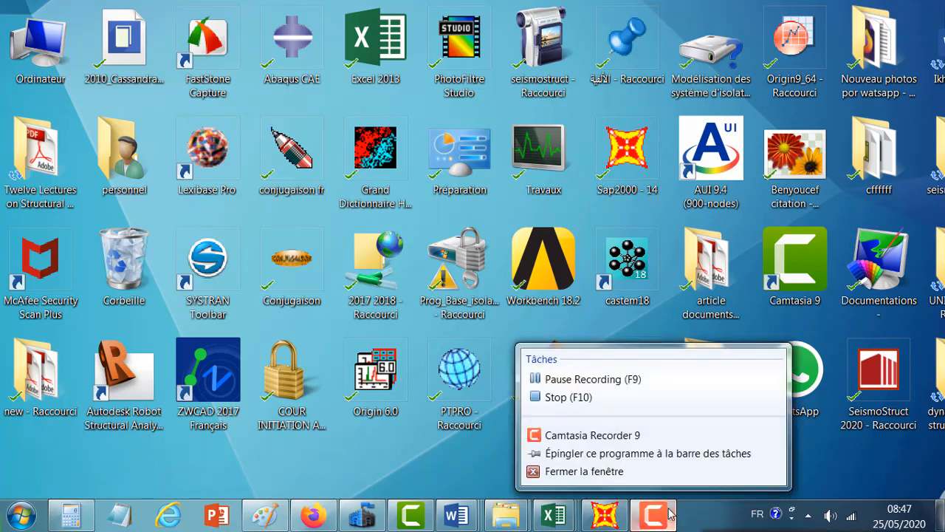
left_click(605, 436)
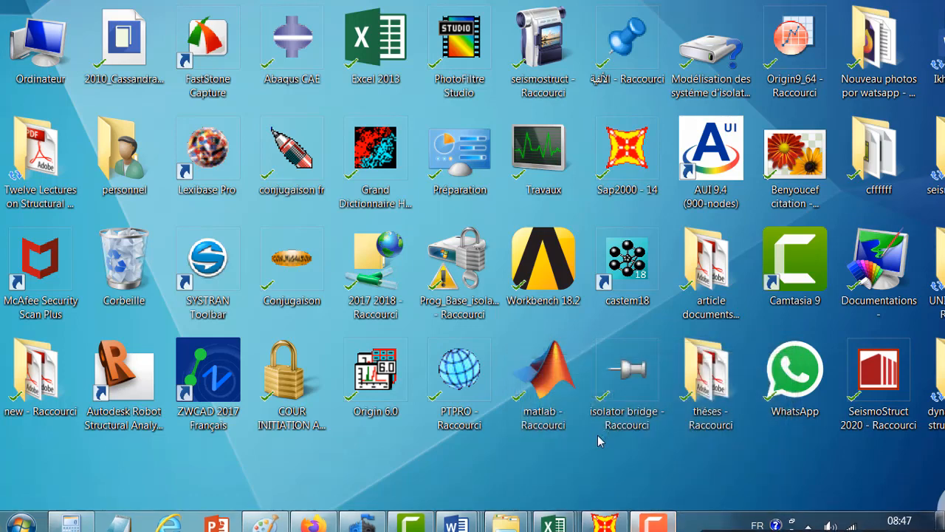
mouse_move(668, 528)
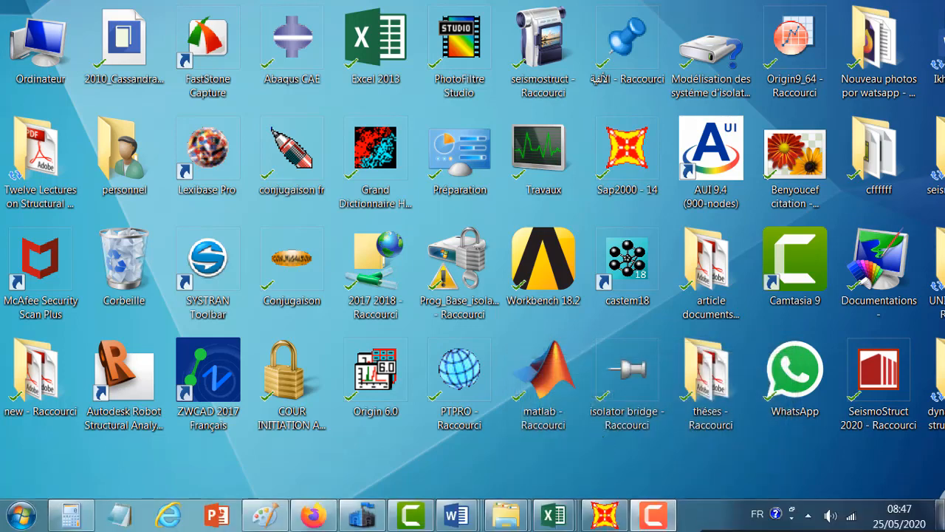
right_click(667, 521)
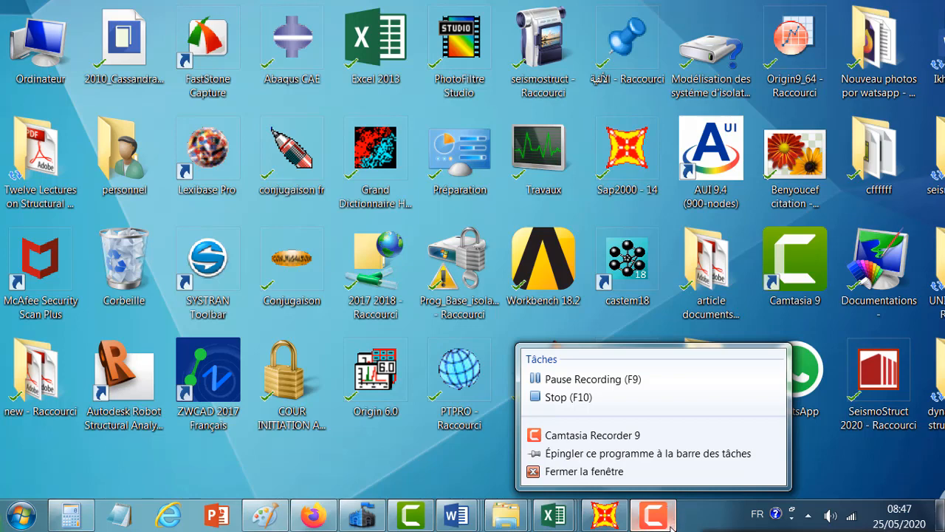
left_click(644, 519)
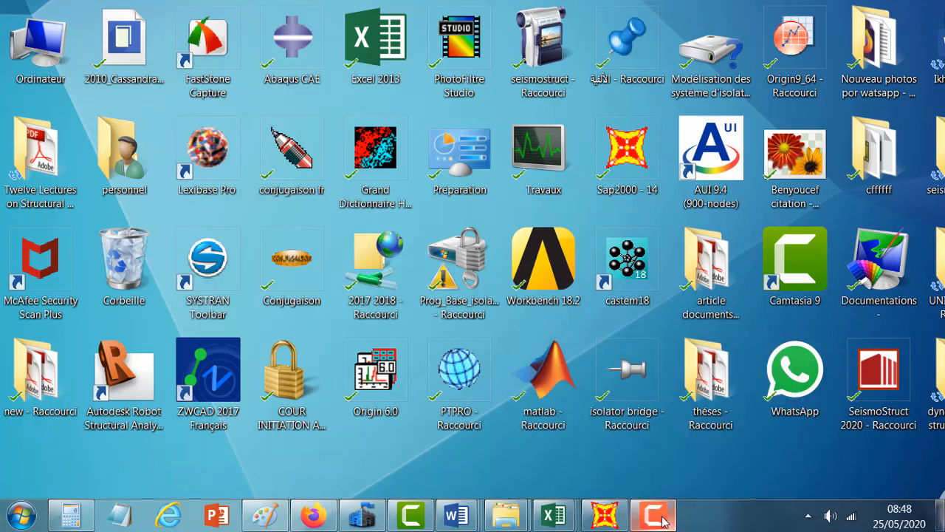
right_click(669, 513)
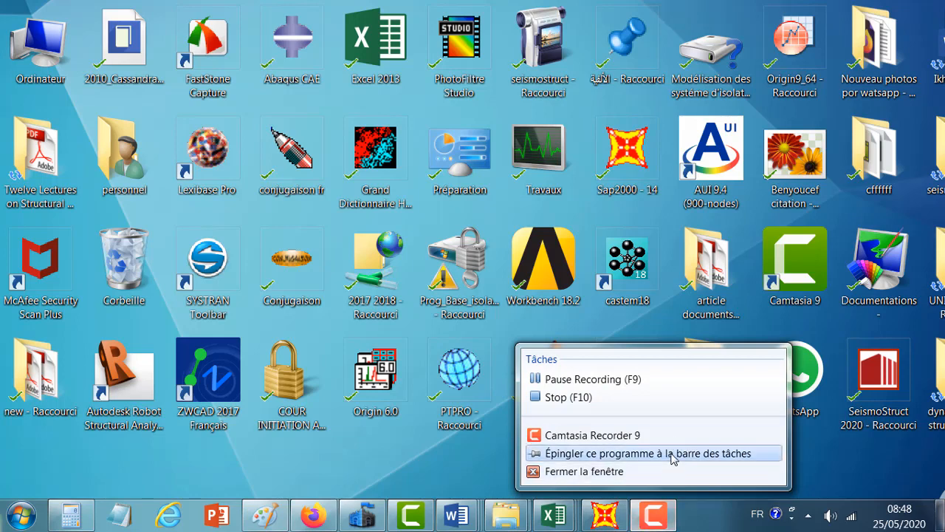
left_click(670, 453)
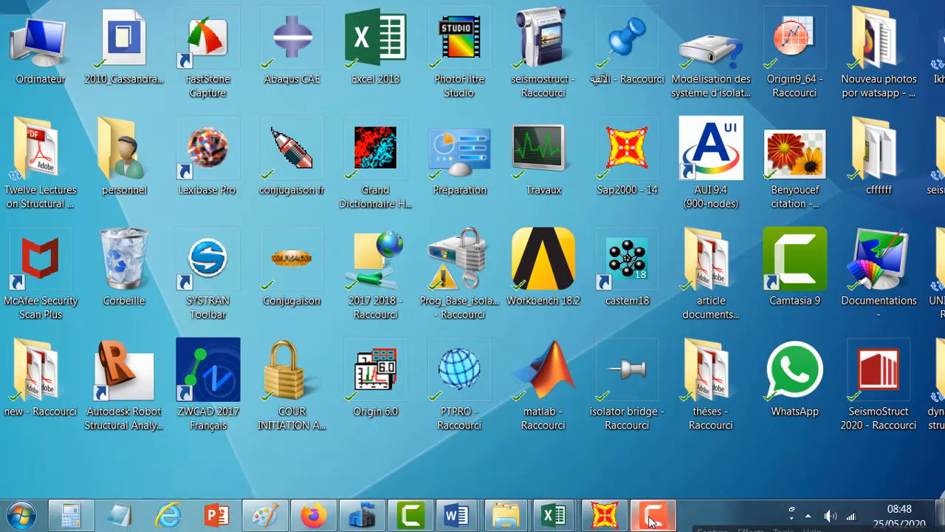
right_click(770, 522)
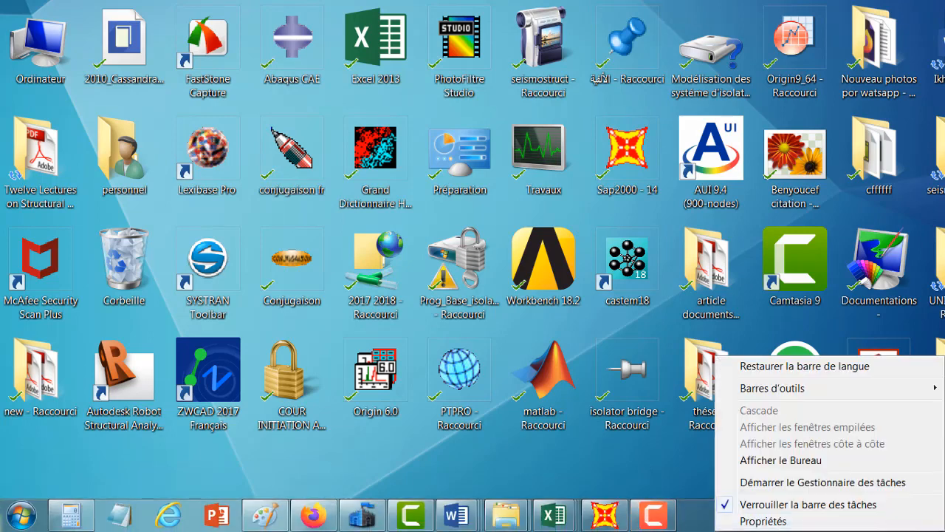
left_click(779, 366)
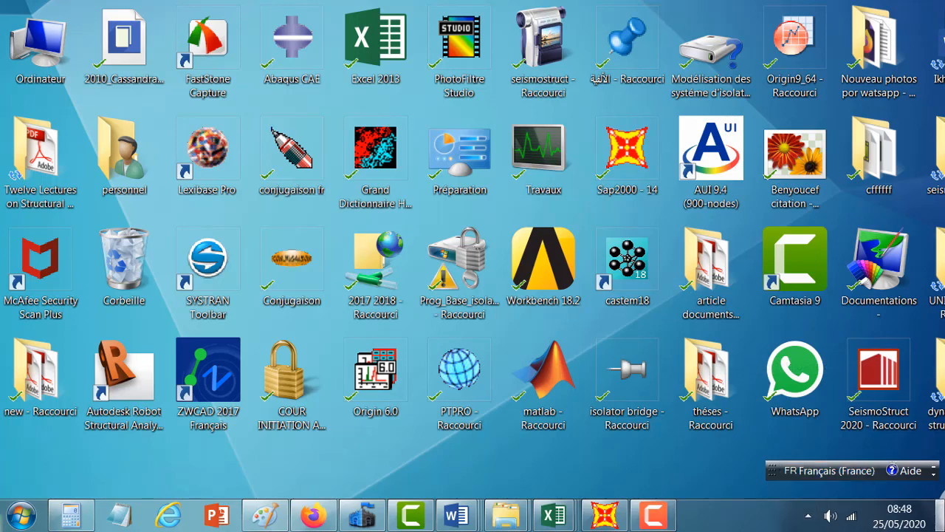
left_click(916, 515)
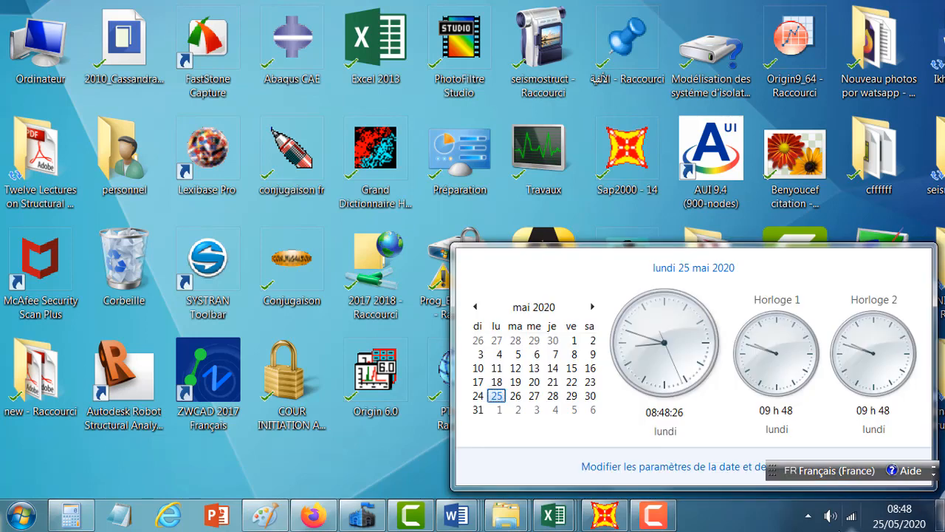
Step: Dismiss the calendar and switch back to the SAP2000 model
left_click(941, 522)
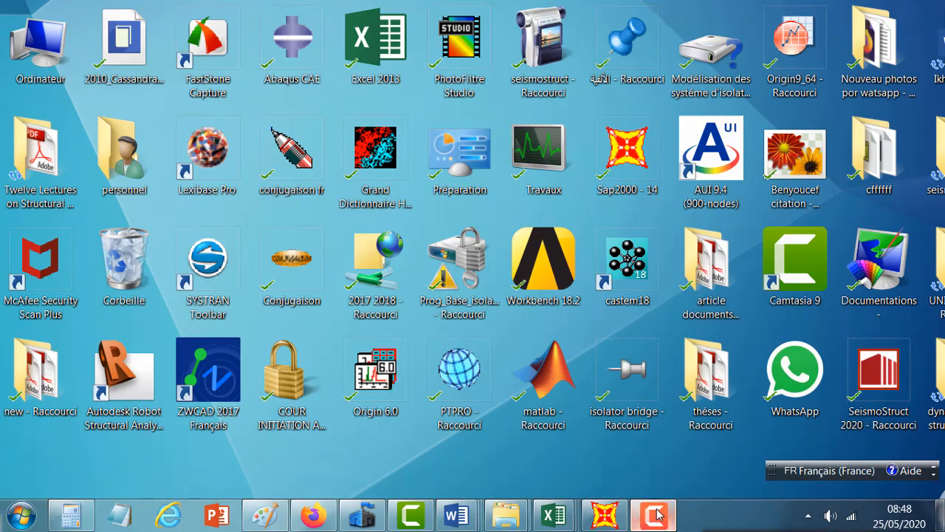
left_click(606, 515)
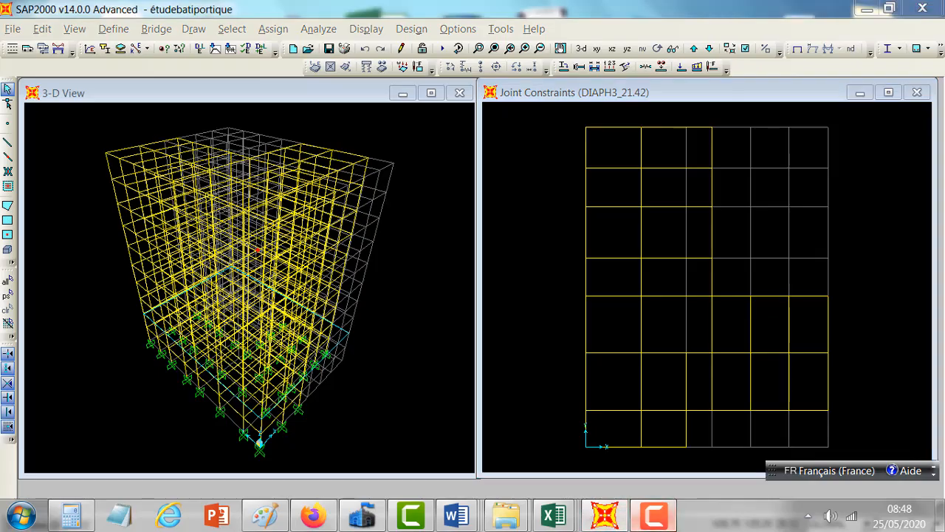
right_click(653, 515)
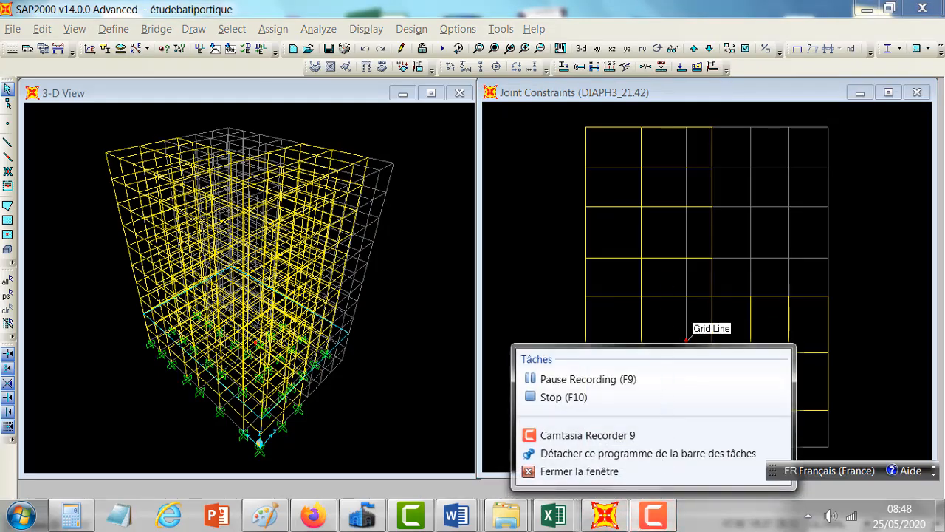
left_click(668, 515)
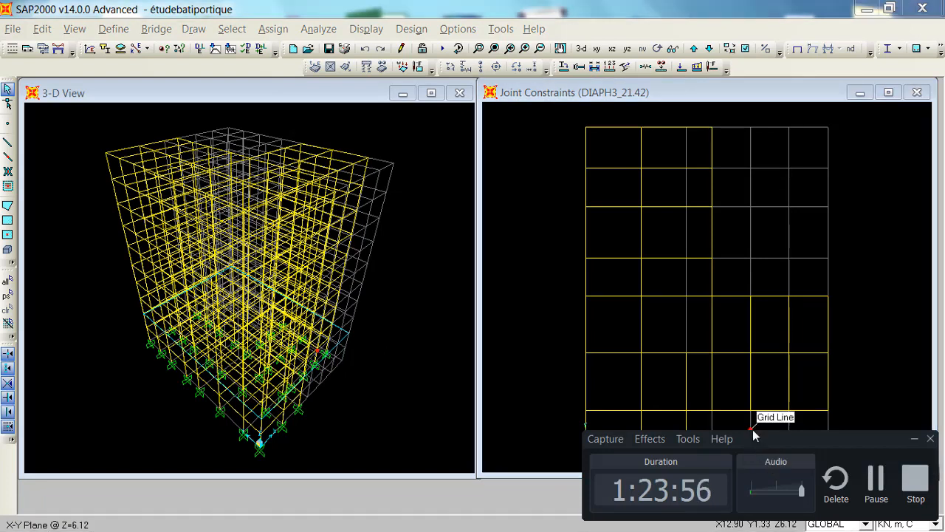
left_click_drag(753, 441, 716, 310)
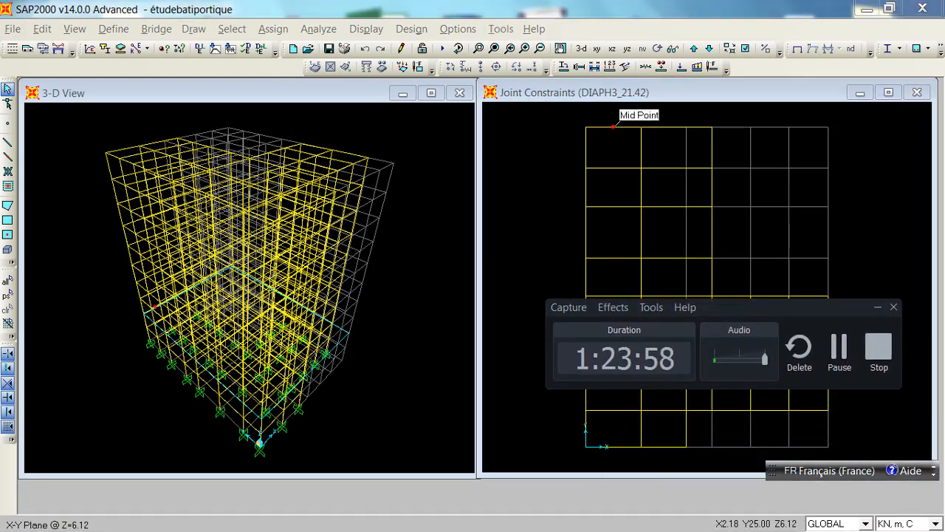
left_click(840, 349)
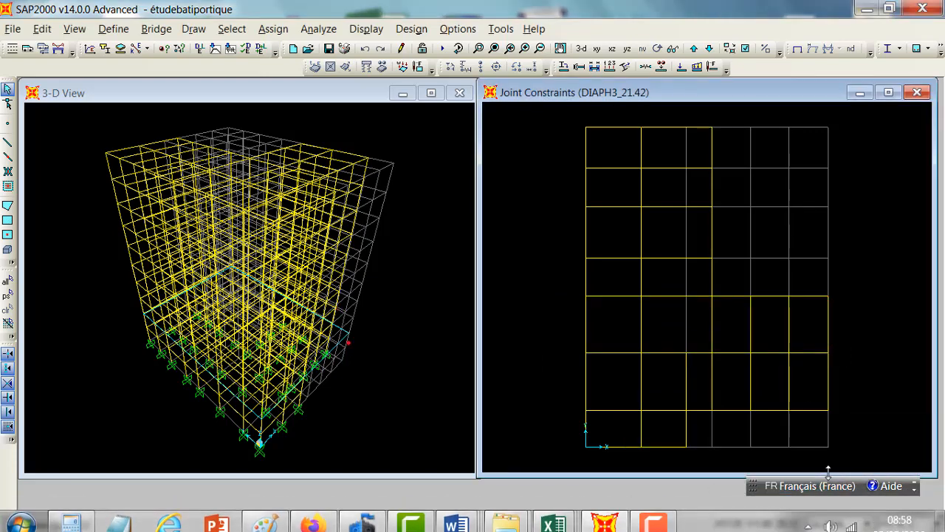
left_click_drag(757, 485, 737, 440)
left_click(740, 528)
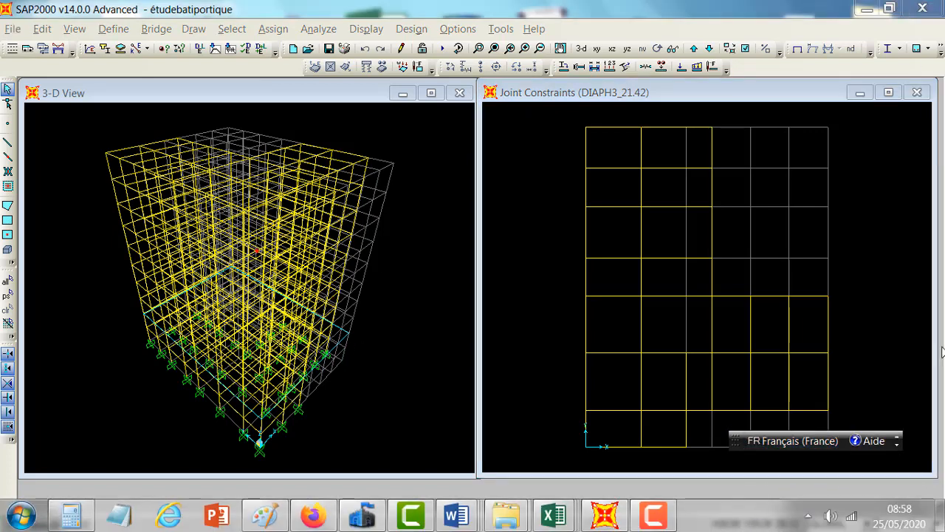
left_click(641, 515)
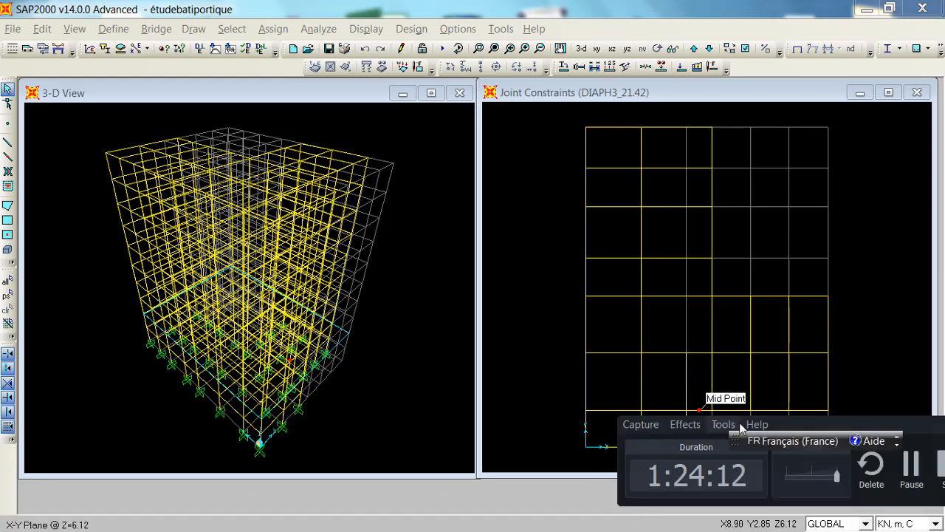
left_click_drag(789, 417, 771, 491)
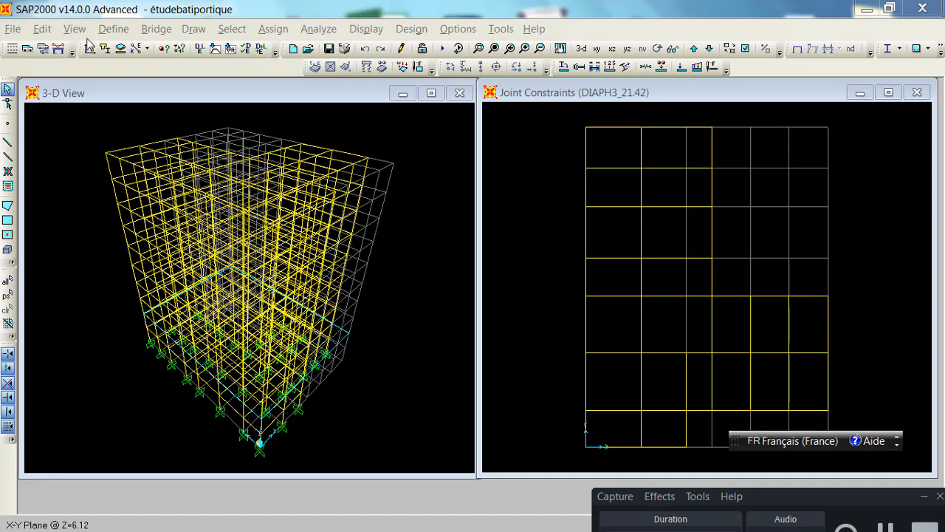
Step: Open the lateral load settings of the EXstat load pattern
left_click(111, 29)
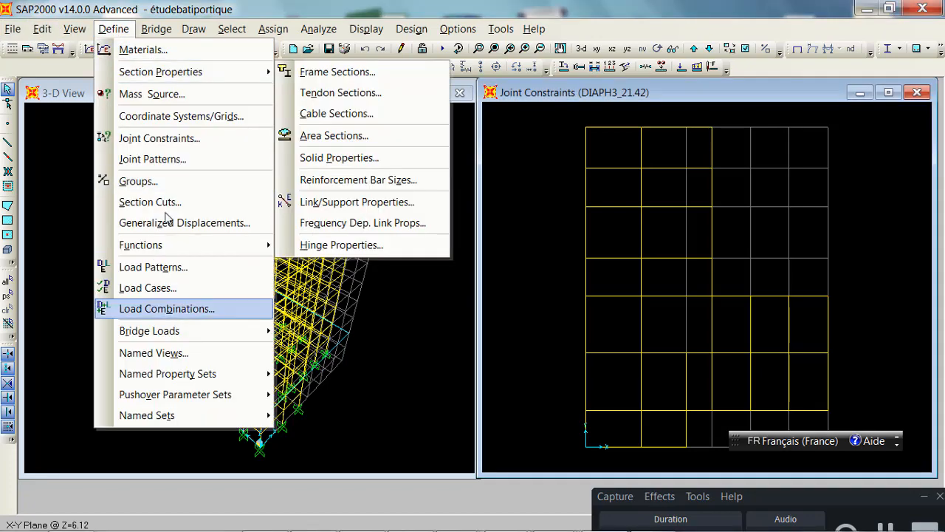
left_click(140, 267)
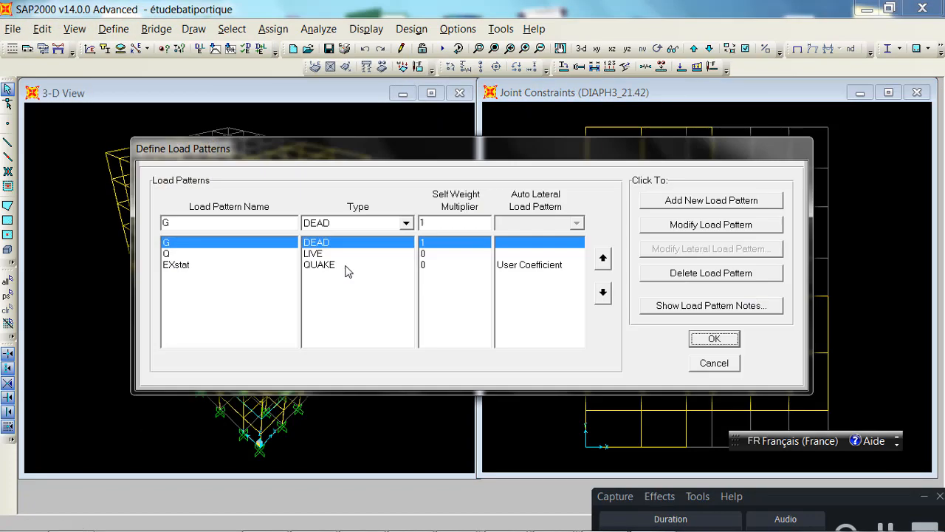
left_click(190, 267)
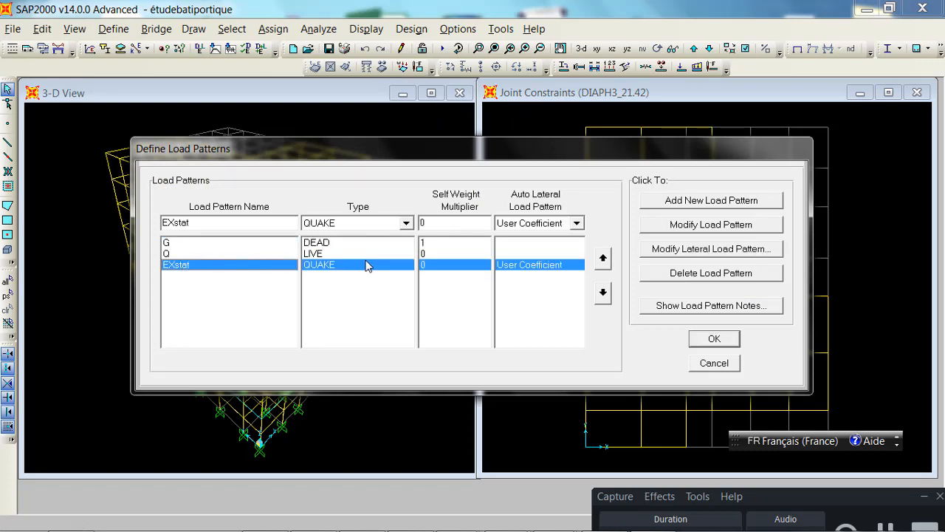
left_click(711, 248)
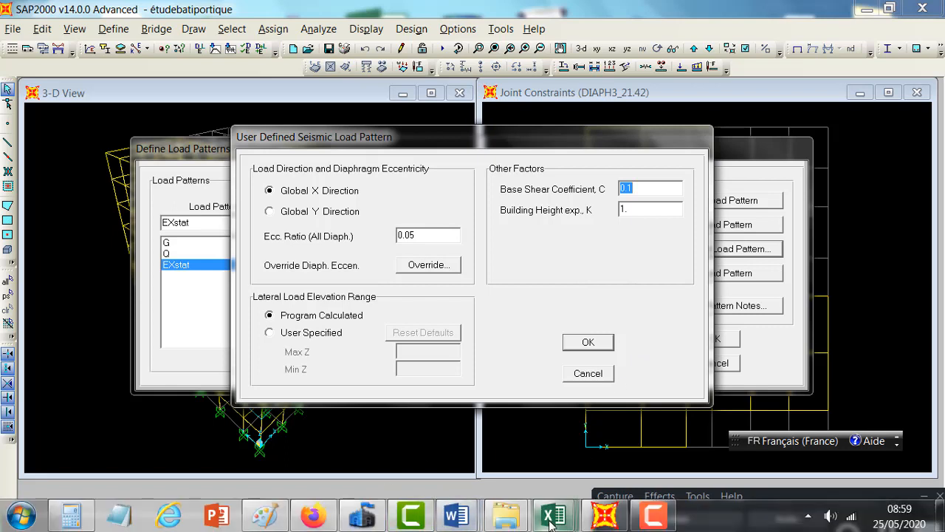
Step: Switch to the RÈGLES DE CALCUL RPA workbook in Excel and view its empirical fundamental period section
left_click(550, 524)
left_click(709, 448)
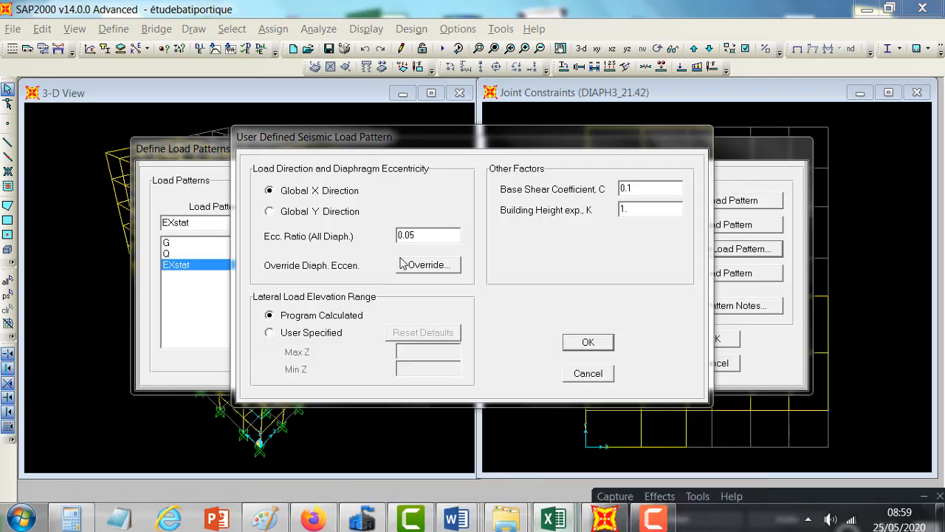
left_click(553, 519)
left_click(647, 456)
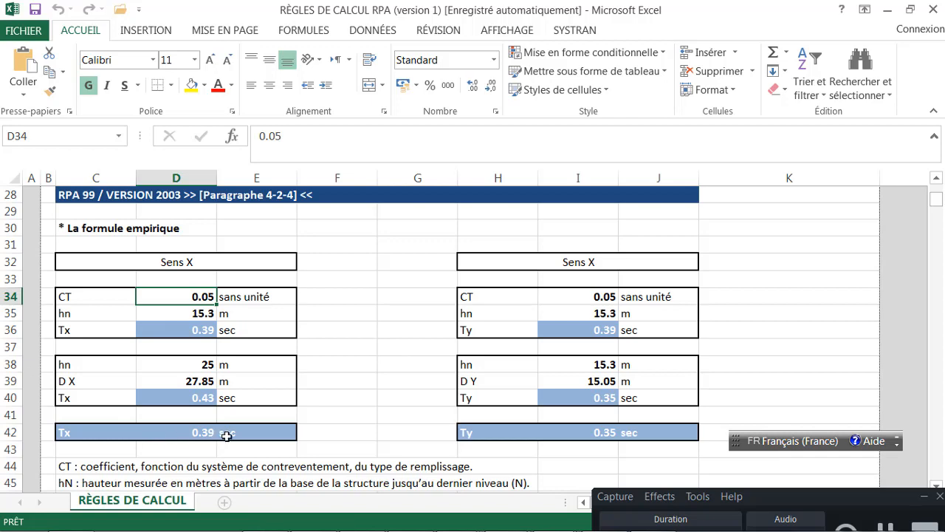
scroll(226, 436, "down", 1)
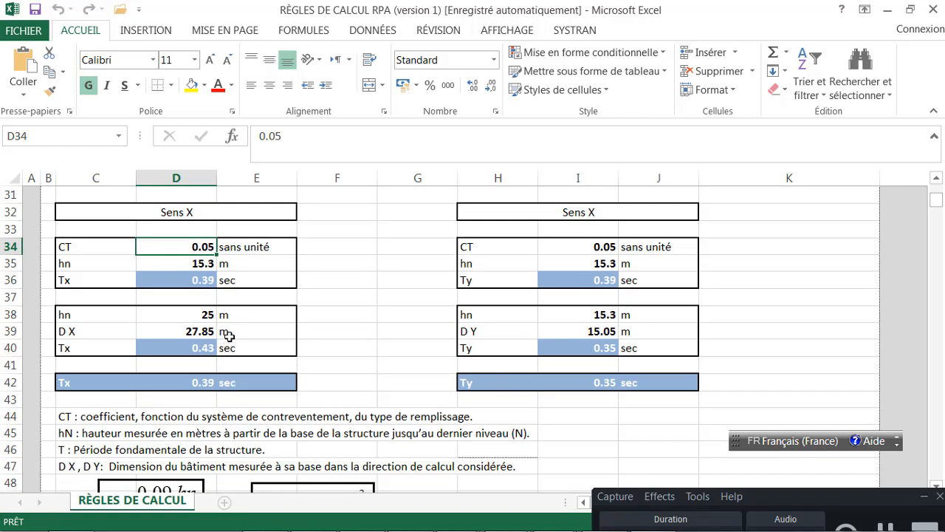
mouse_move(605, 515)
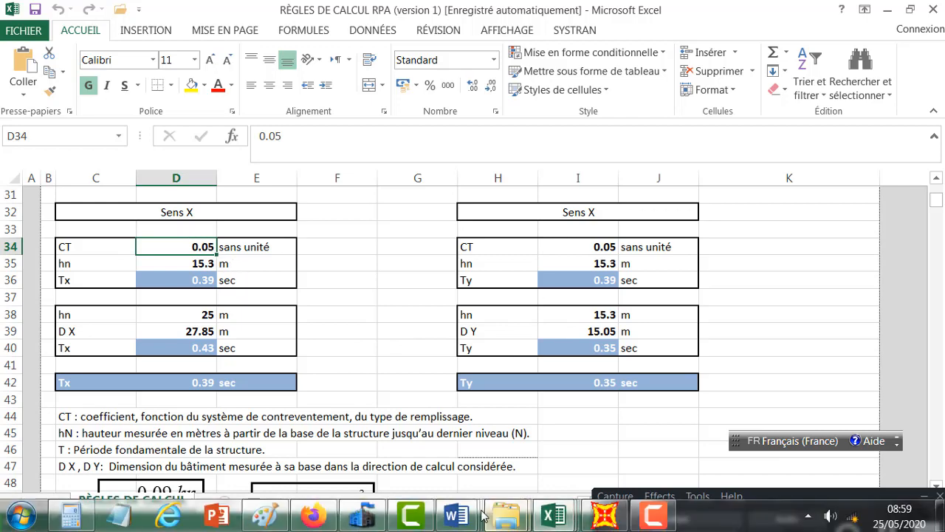
Step: Examine the seismic parameters and the period, damping and quality tables in the Word document suite examen génie parasismique 2018
mouse_move(457, 515)
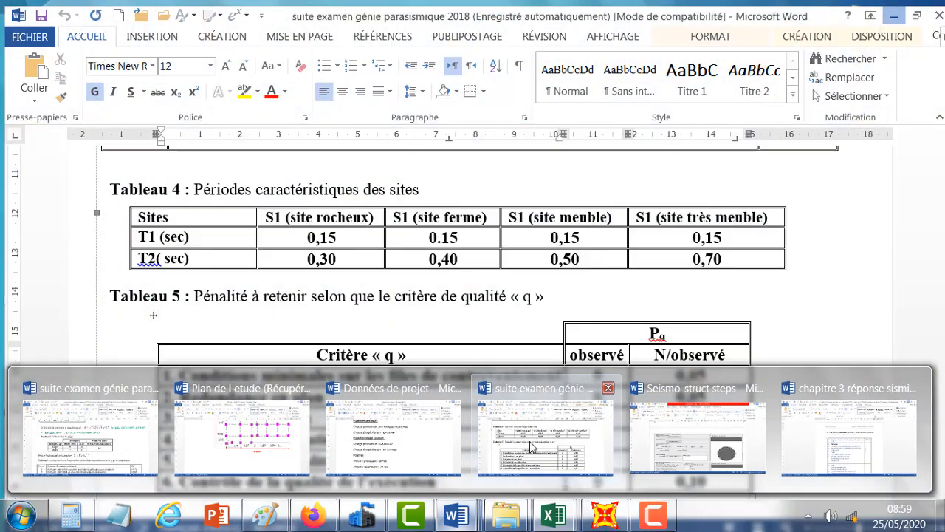
left_click(561, 441)
scroll(596, 291, "up", 10)
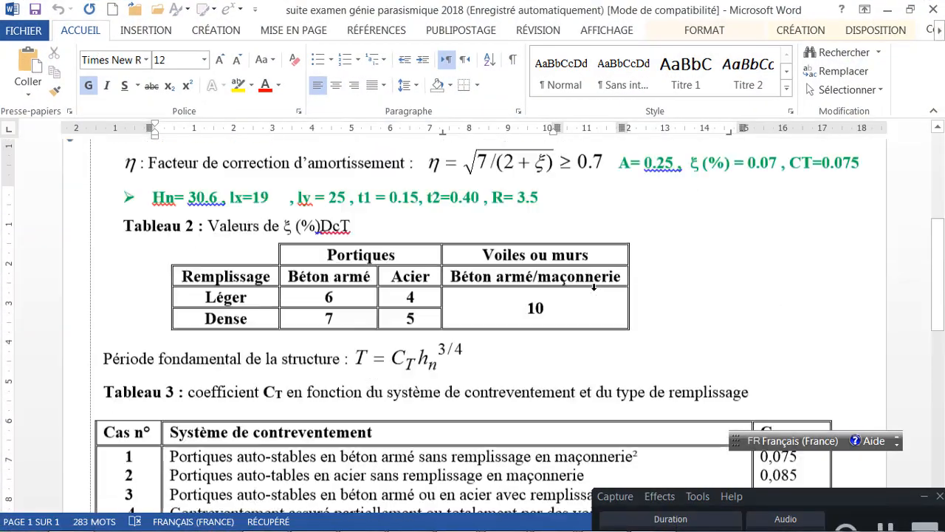
scroll(478, 209, "down", 1)
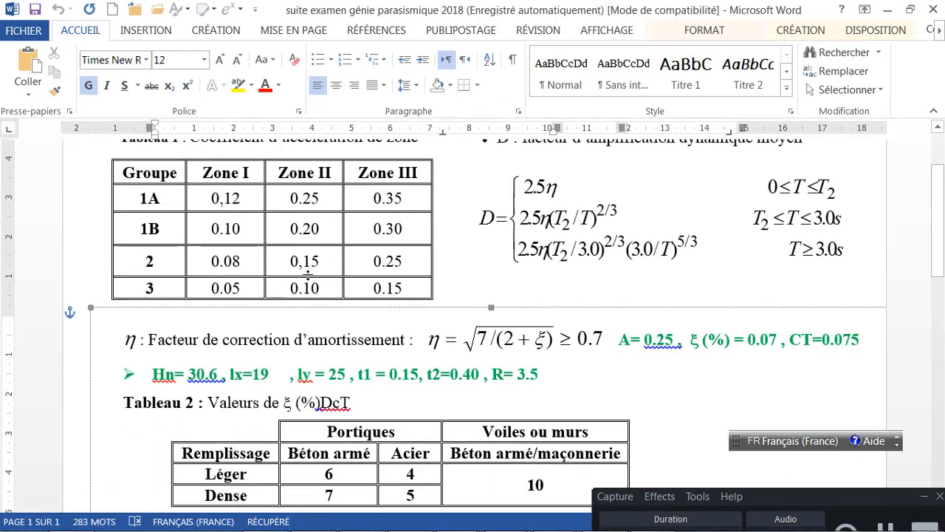
scroll(411, 413, "down", 4)
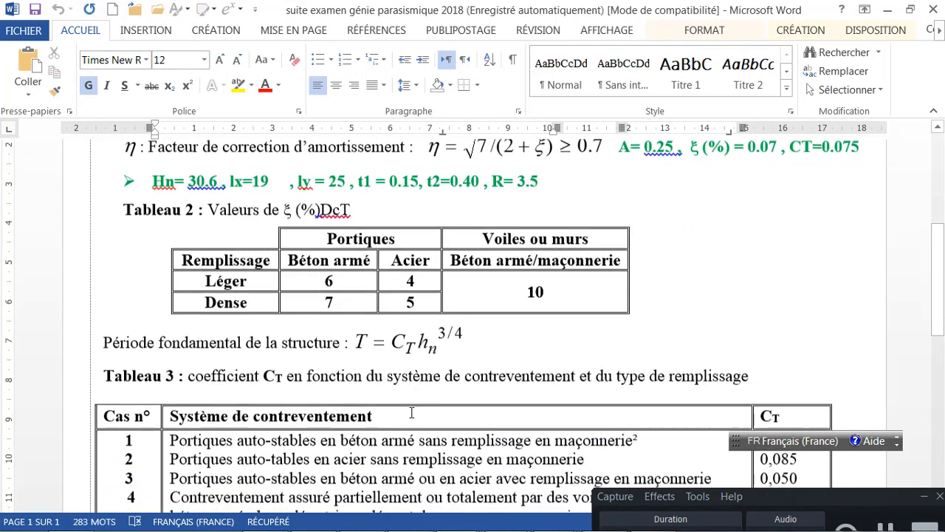
scroll(411, 413, "down", 6)
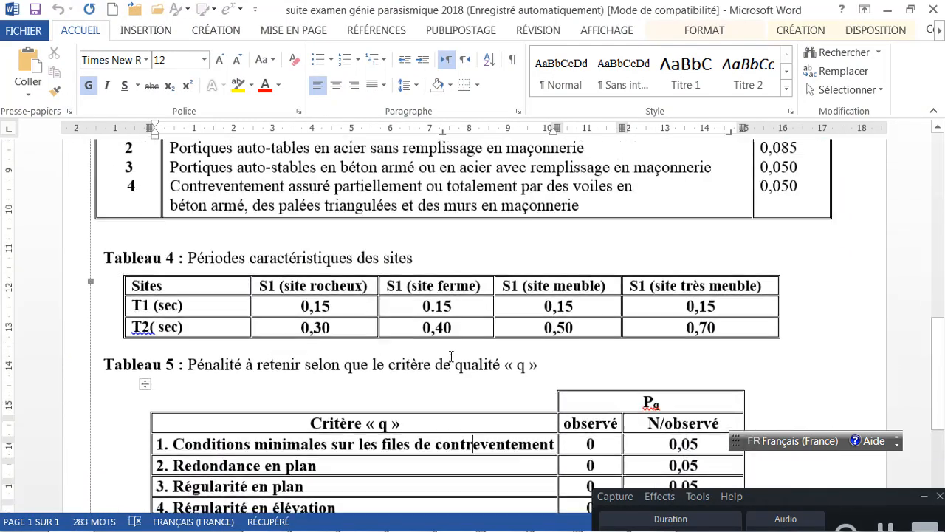
scroll(453, 358, "up", 5)
scroll(454, 358, "down", 5)
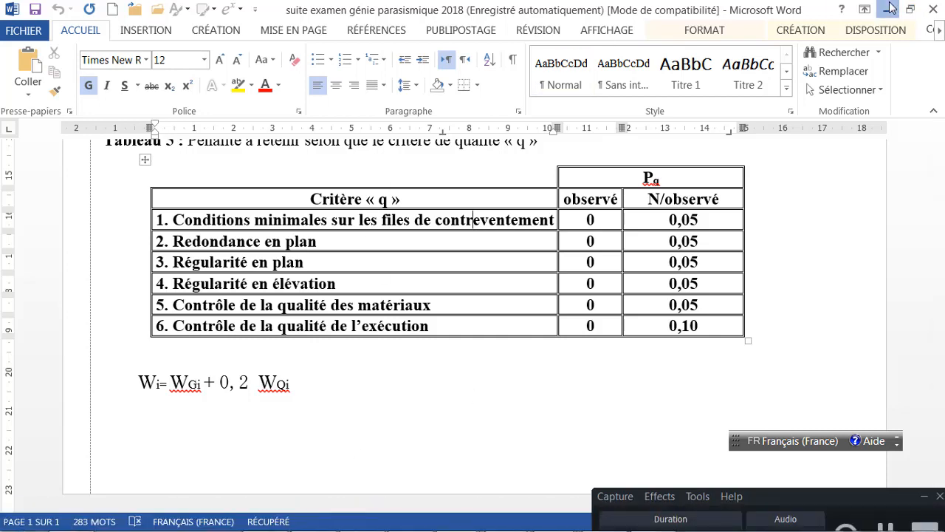
scroll(812, 306, "up", 10)
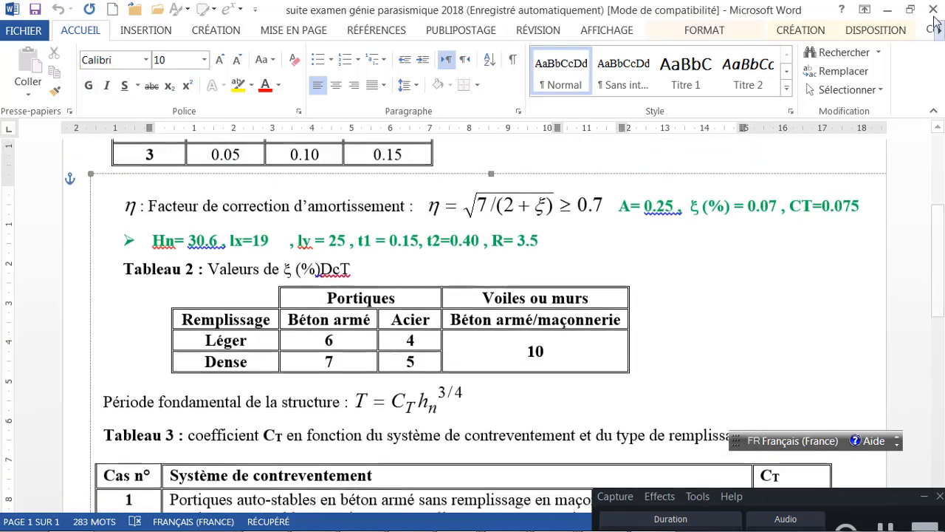
left_click(888, 10)
Step: Look up the CT coefficient by bracing system in the Word document chapter 3 réponse sismique des structures 2017, then return to the workbook
scroll(248, 321, "up", 3)
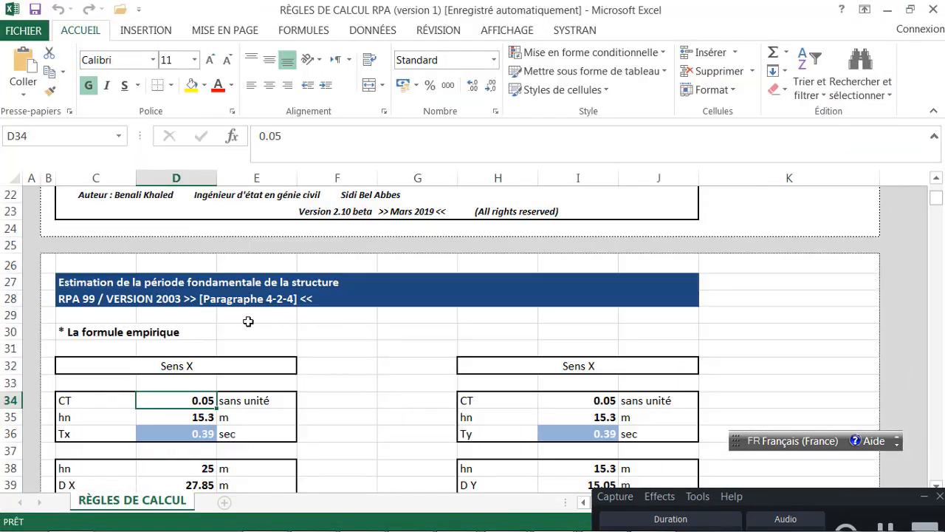
scroll(248, 321, "down", 2)
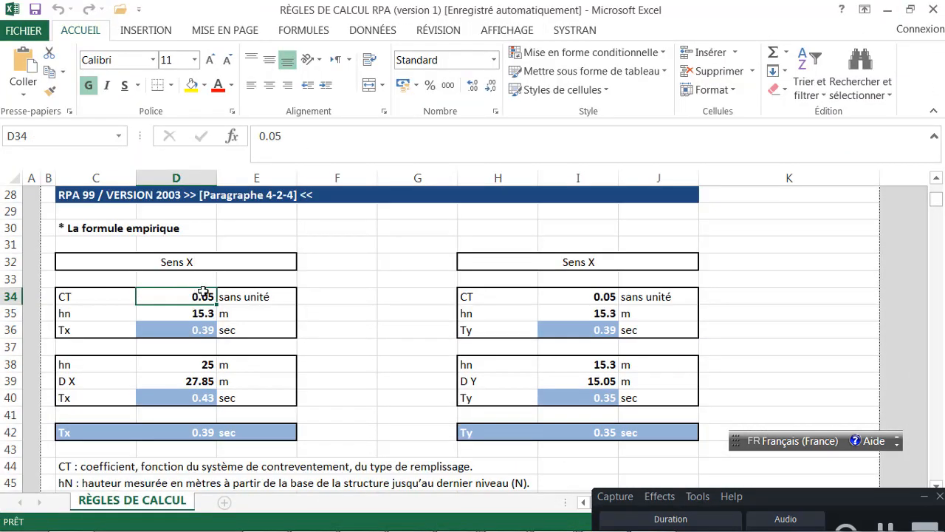
mouse_move(515, 522)
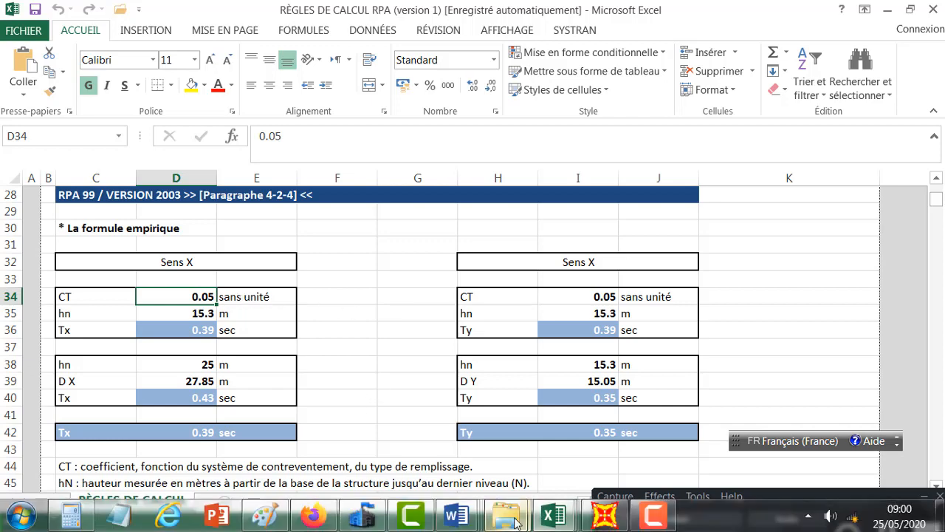
mouse_move(457, 517)
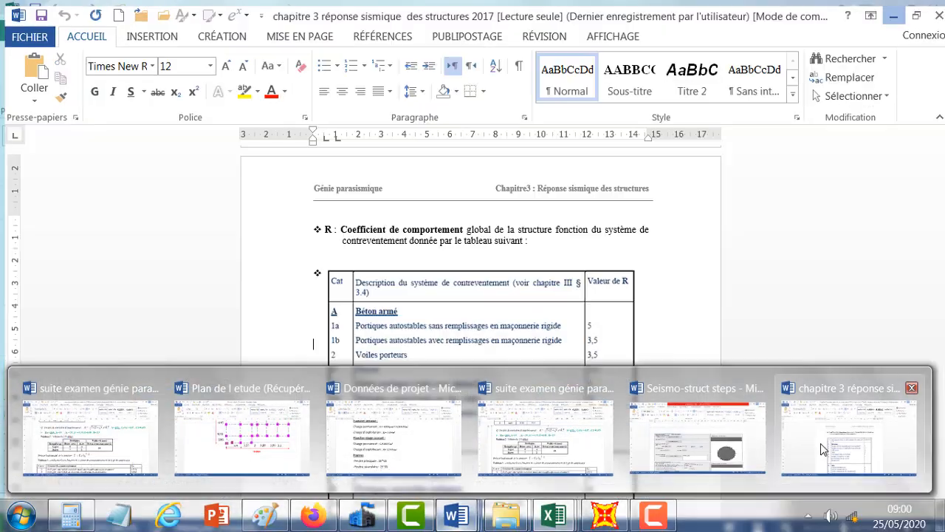
left_click(821, 449)
scroll(721, 300, "up", 5)
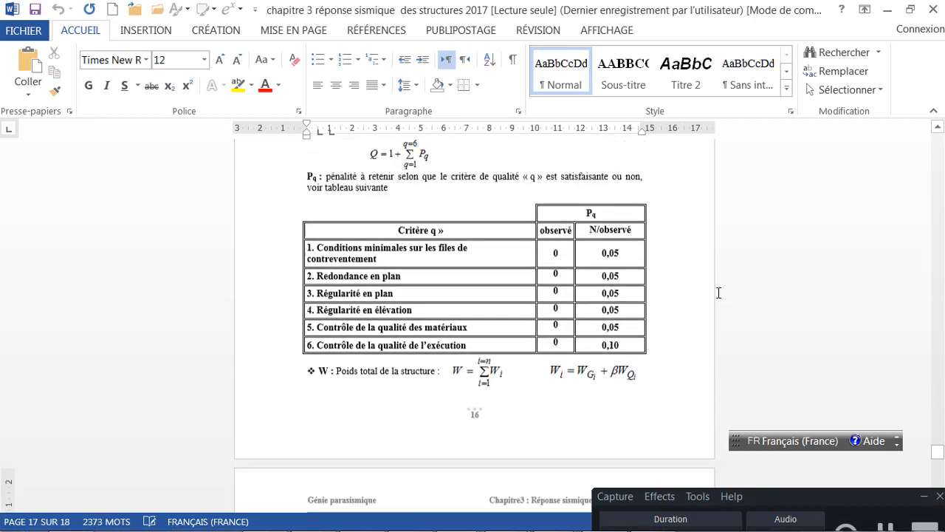
scroll(718, 293, "up", 8)
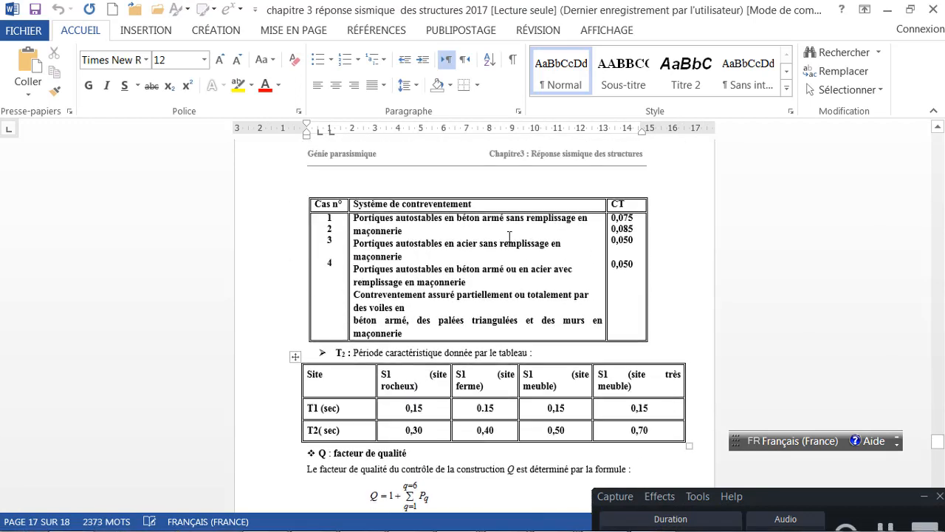
scroll(509, 237, "up", 1)
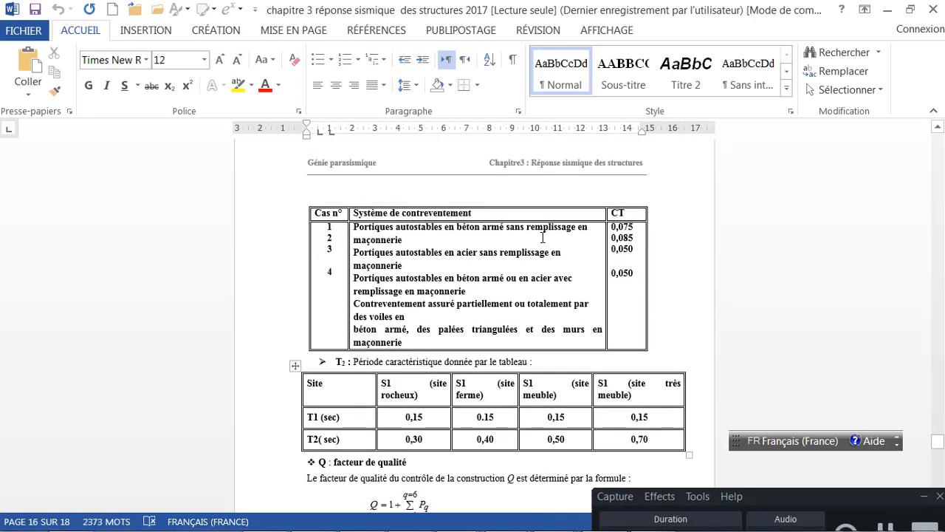
left_click(888, 9)
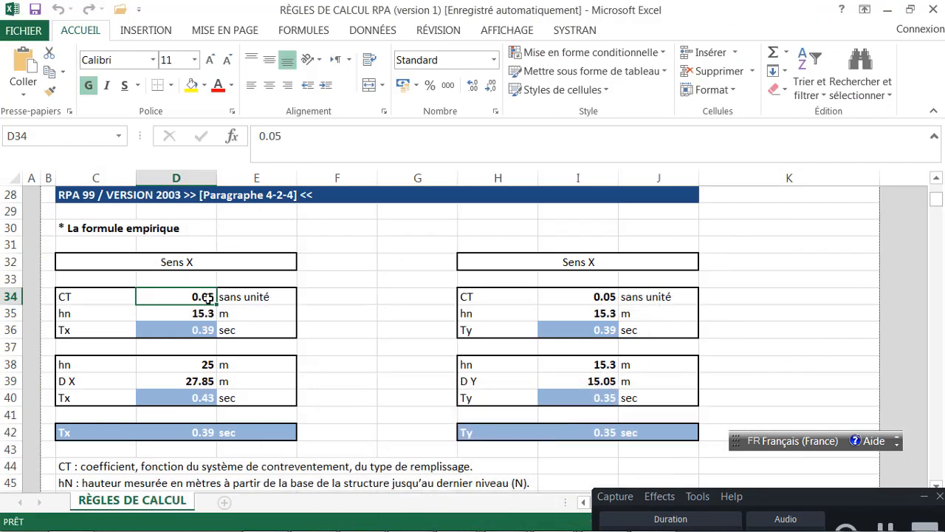
Step: Set the CT coefficient to 0.075 for both calculation directions, in cells D34 and I34
type("0")
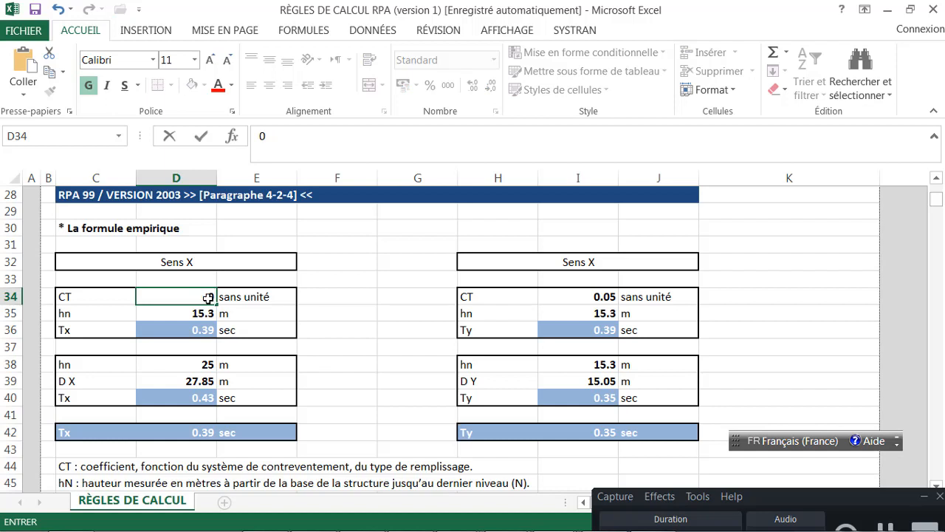
type("0.75")
left_click(605, 298)
type("0.0")
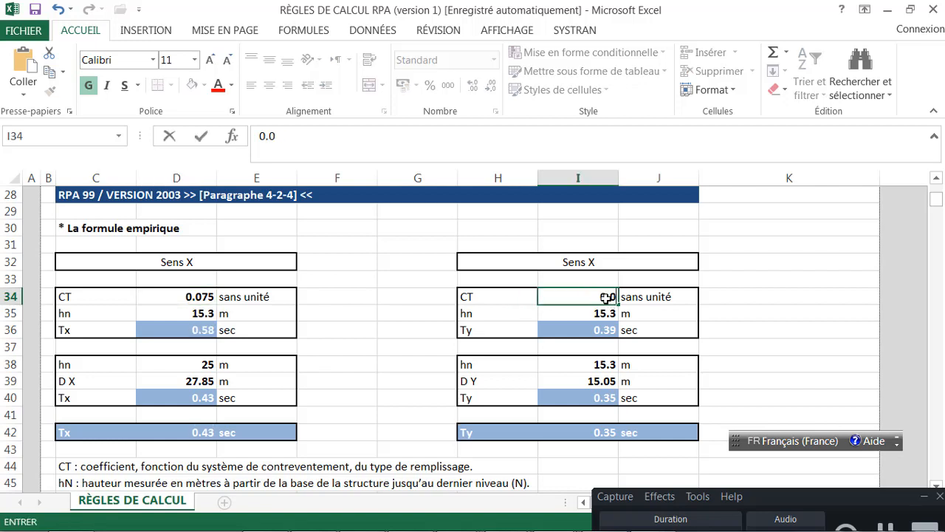
type("75")
Step: Set the height hn to 30.6 m for both calculation directions in the CT-based period formula, in cells D35 and I35
left_click(208, 311)
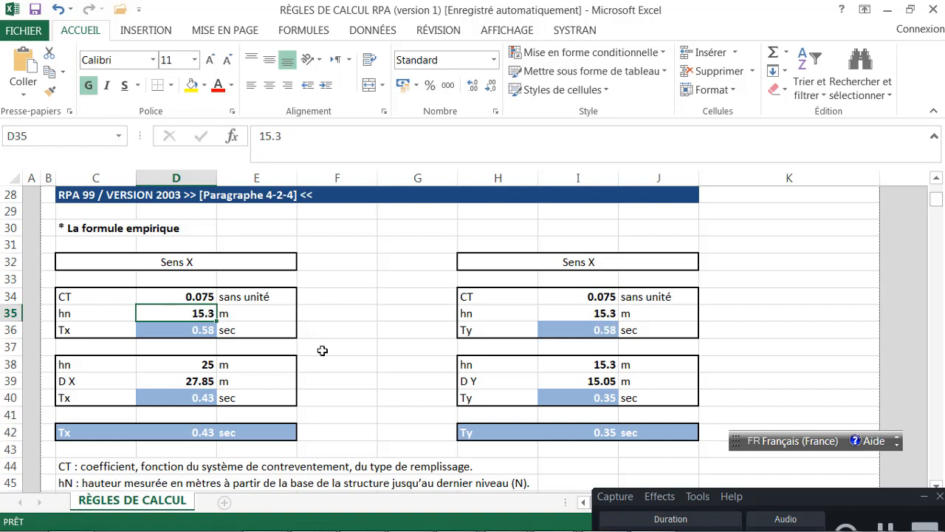
type("30.6")
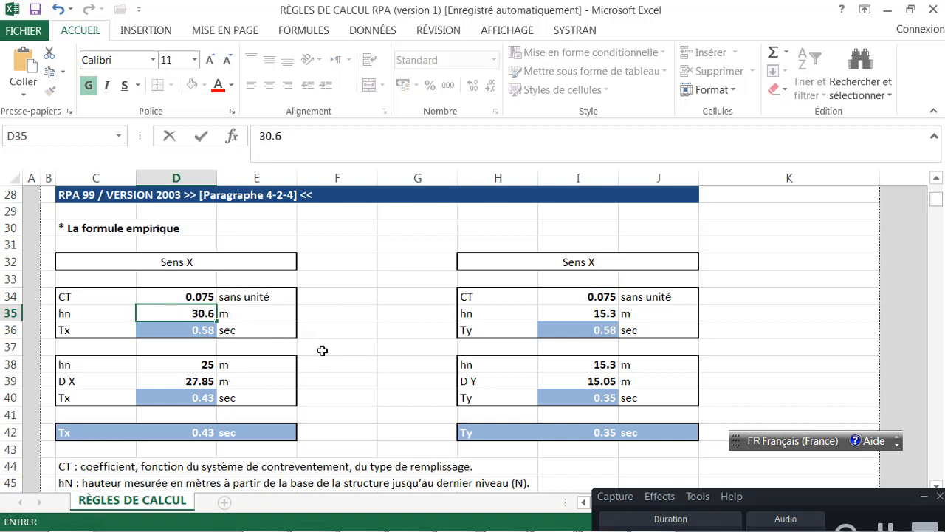
left_click(585, 312)
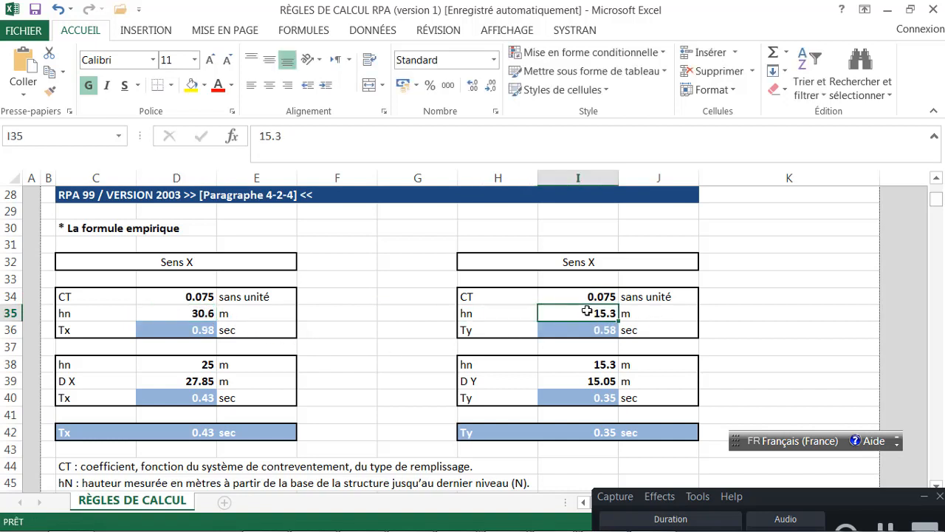
type("30.6")
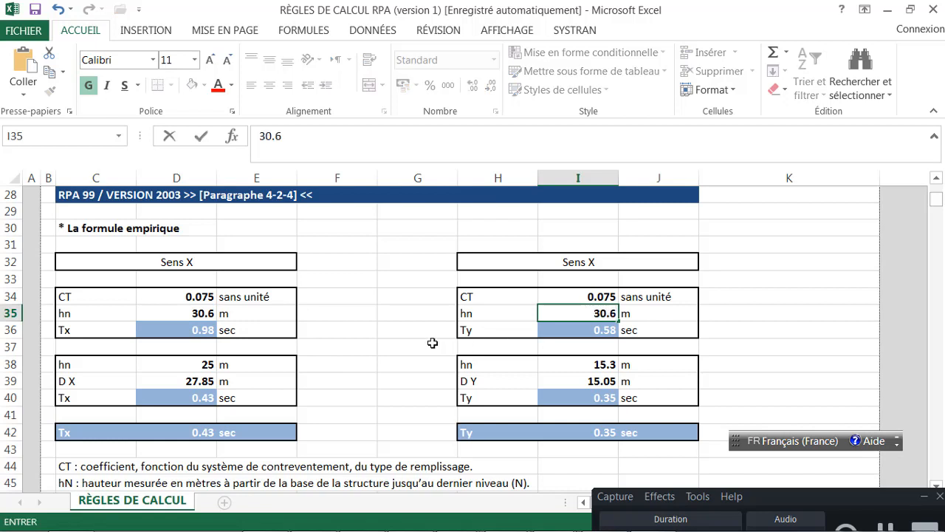
left_click(155, 330)
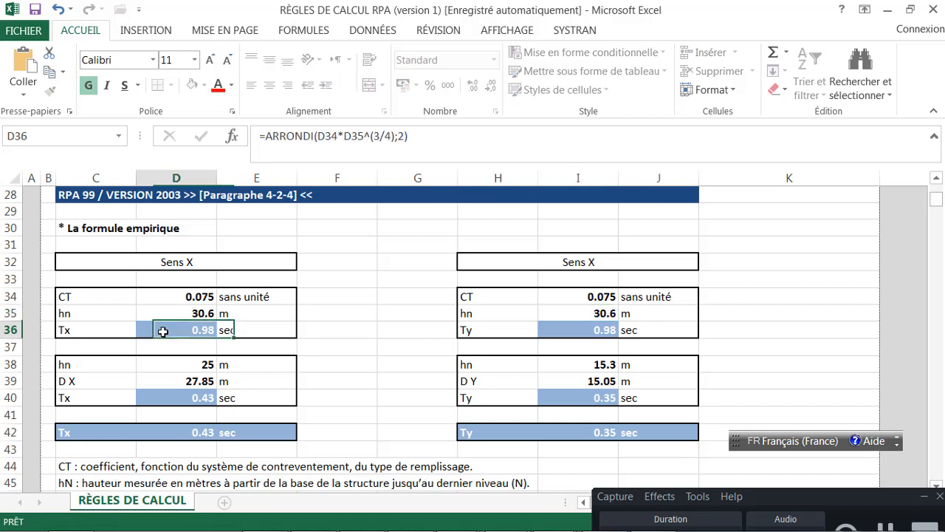
left_click(588, 334)
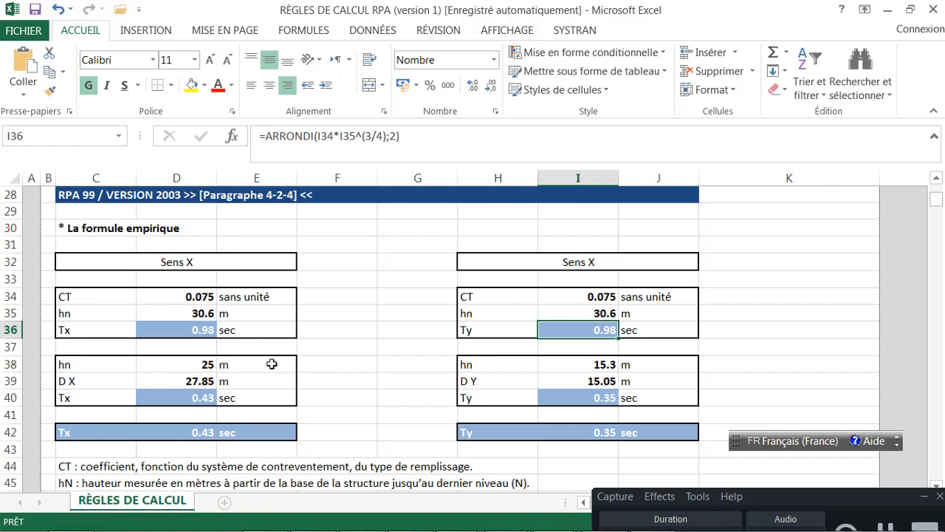
Step: Set hn to 30.6 m for both directions in the period formula based on plan dimensions, in cells D38 and I38
left_click(206, 364)
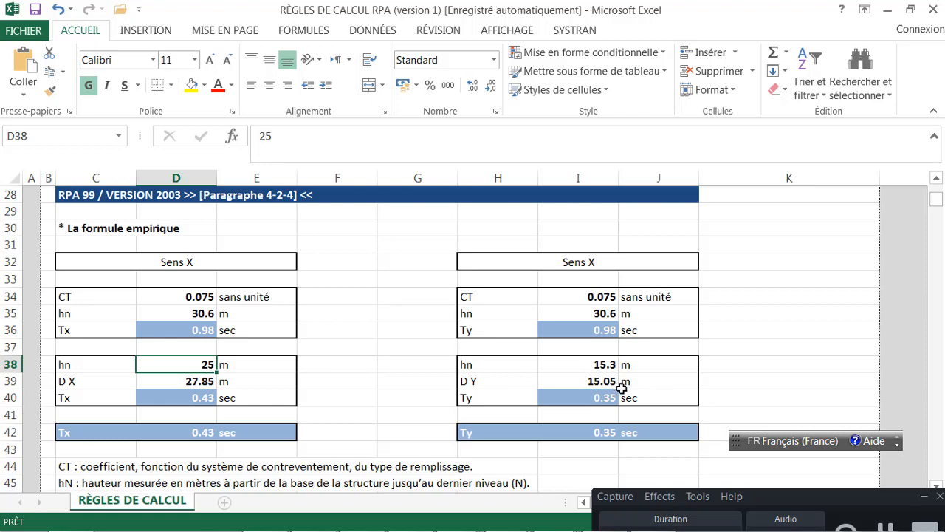
scroll(365, 452, "down", 3)
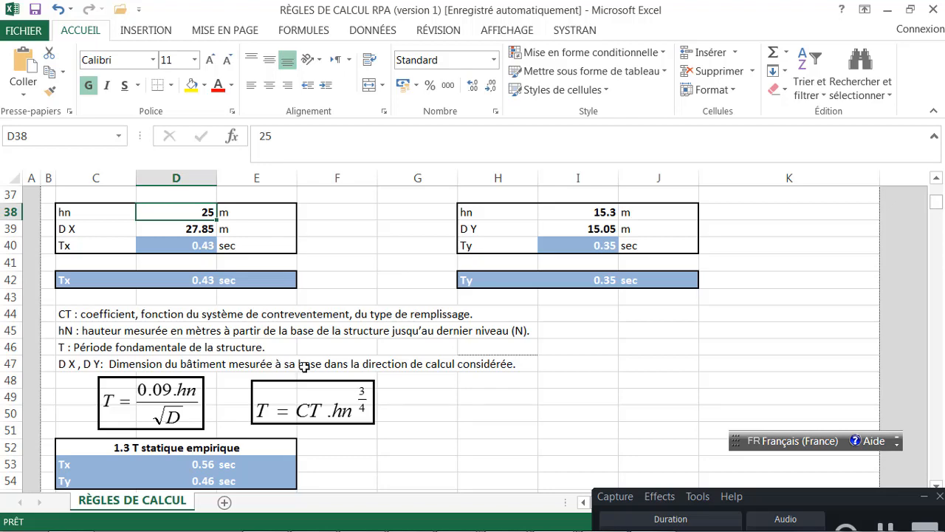
scroll(329, 365, "up", 2)
scroll(329, 365, "down", 1)
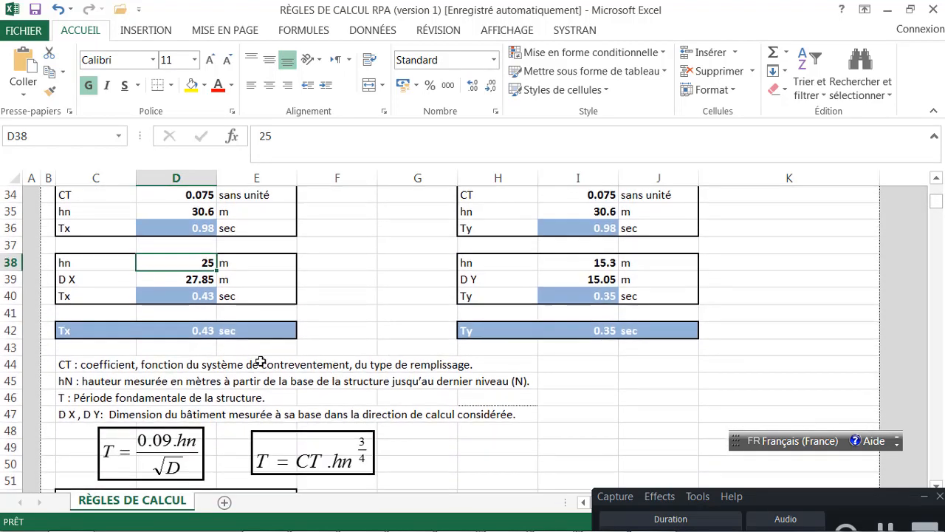
scroll(204, 334, "up", 1)
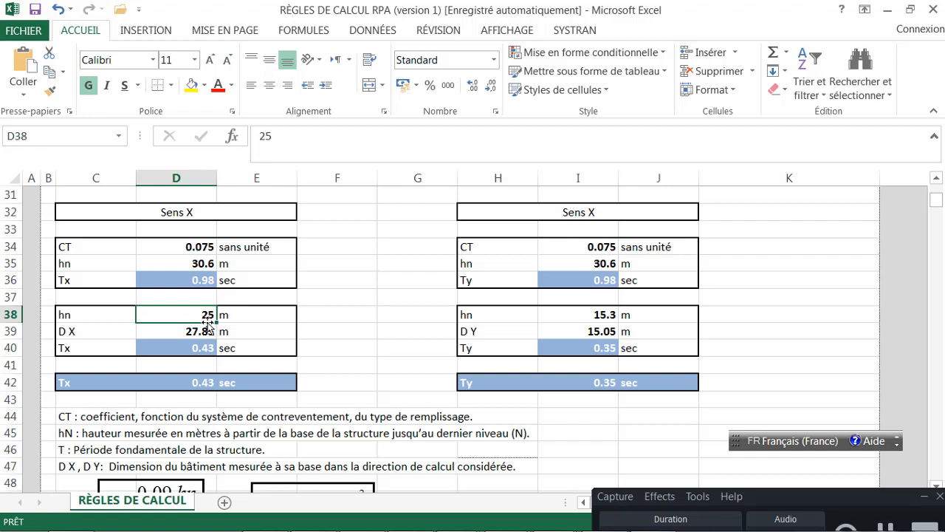
type("30.6")
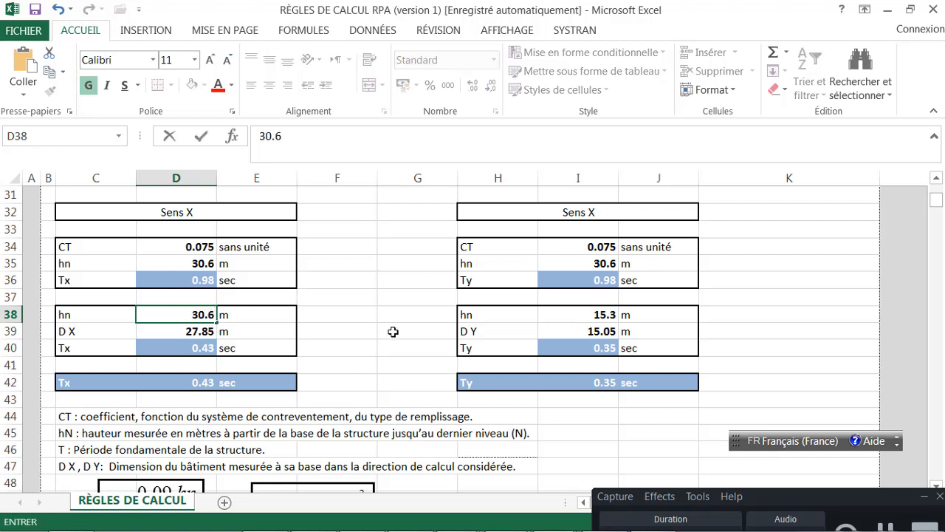
left_click(558, 316)
type("3")
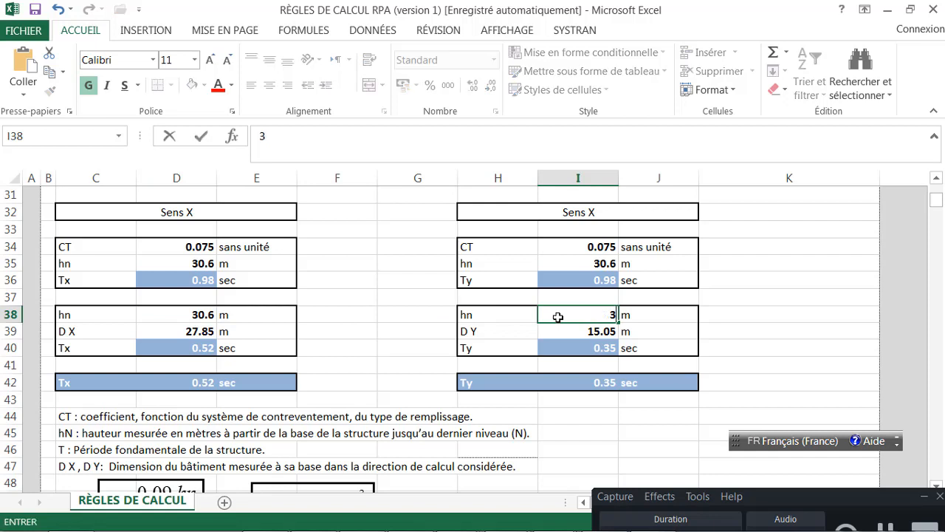
type("0.6")
Step: Look up the building's overall plan dimensions in the Word document Plan de l etude, then return to the workbook with D39 selected
left_click(172, 334)
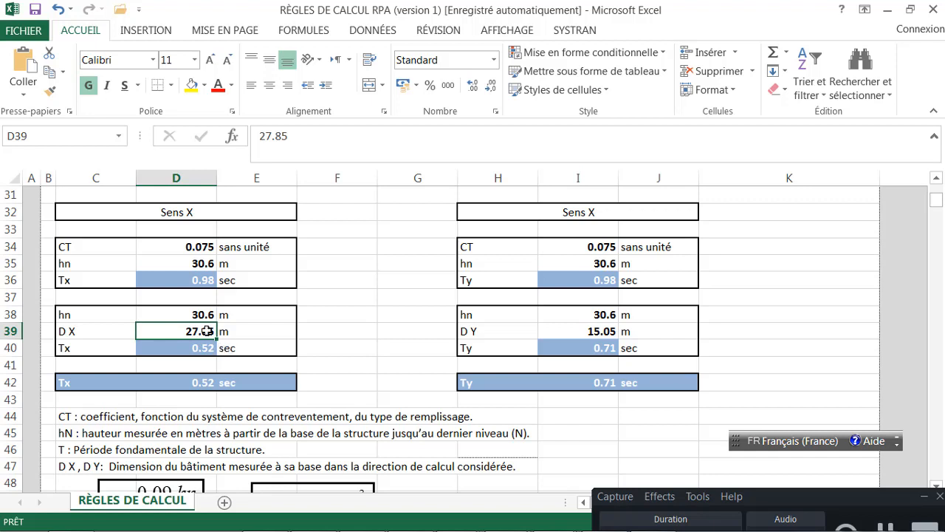
mouse_move(466, 526)
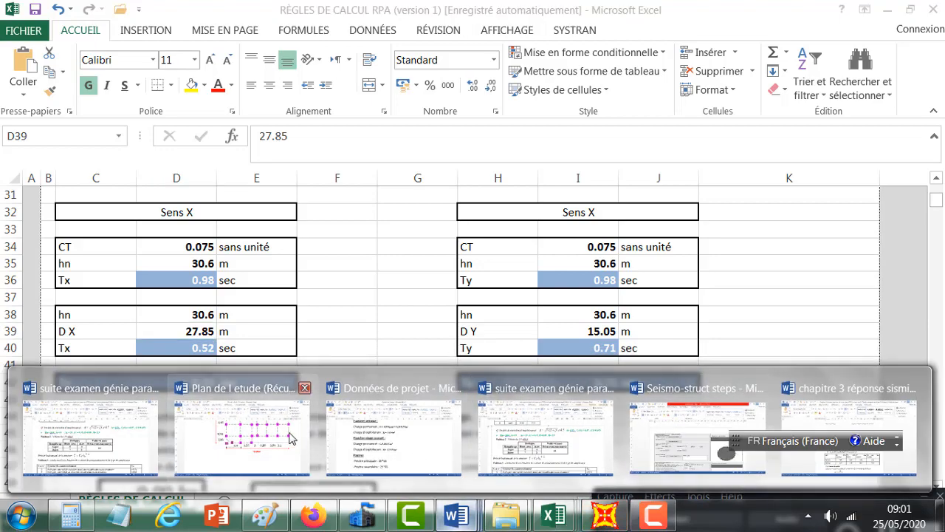
left_click(290, 439)
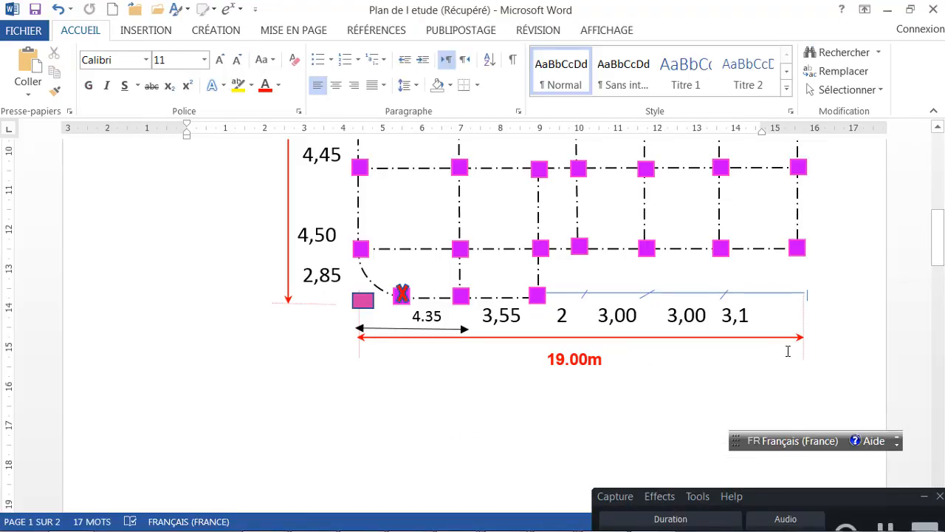
scroll(810, 347, "up", 10)
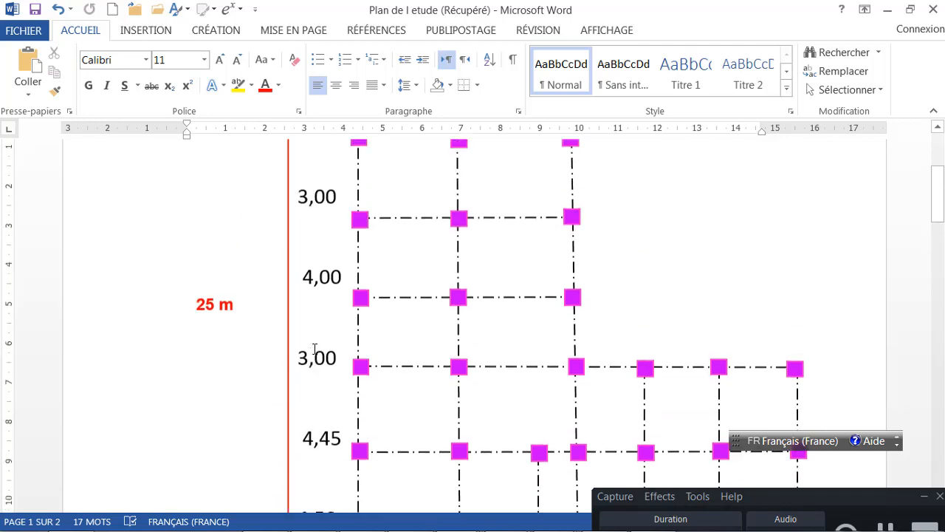
left_click(887, 10)
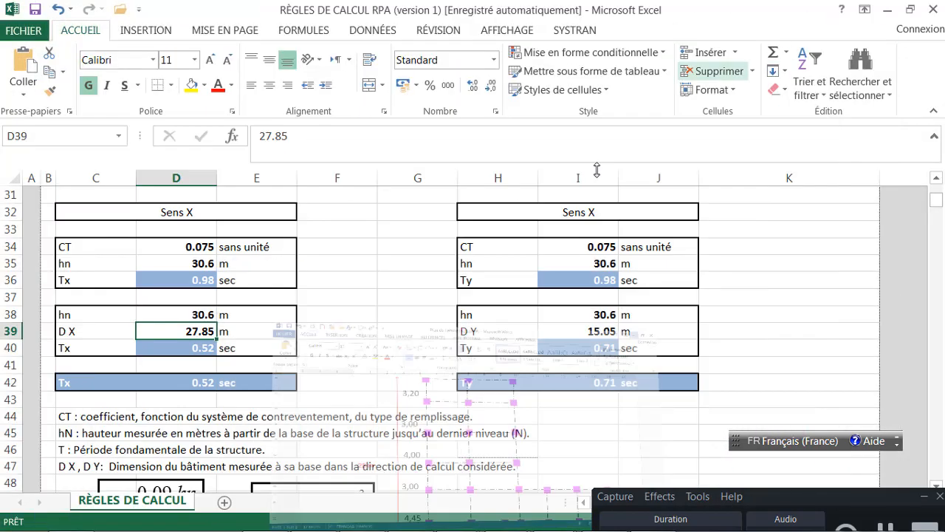
Step: Set the base dimensions D X to 19 m in cell D39 and D Y to 25 m in cell I39
type("19")
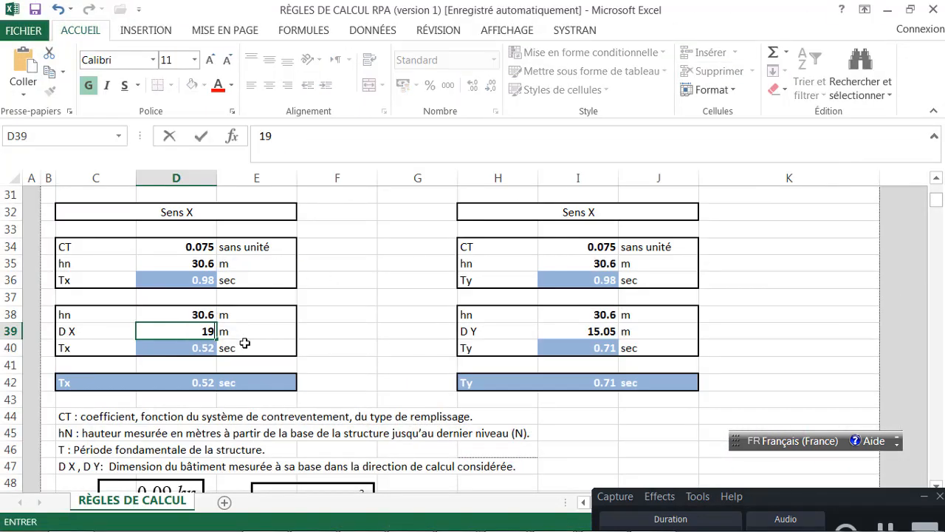
left_click(598, 334)
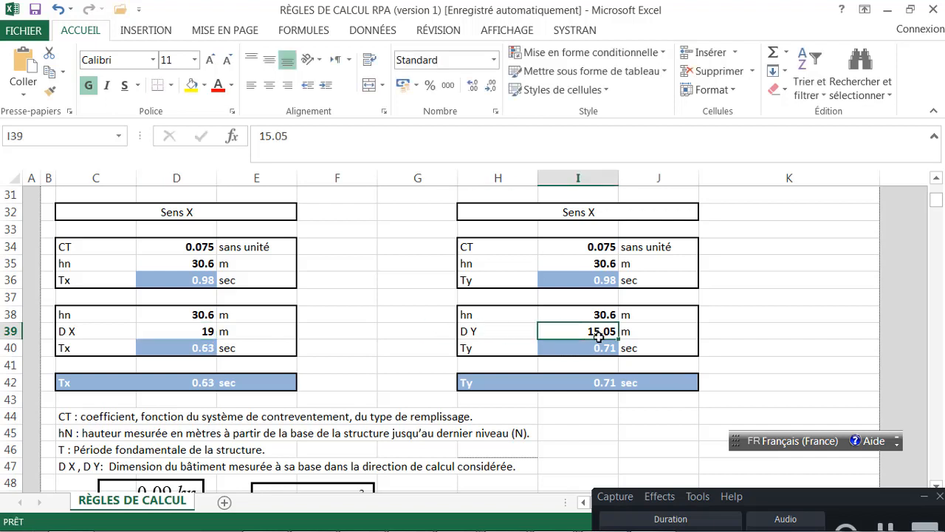
type("25")
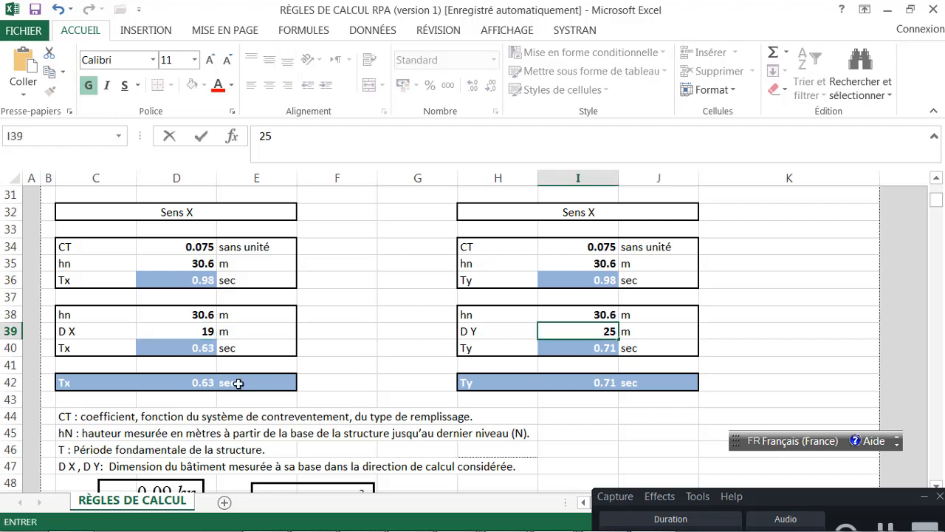
left_click(174, 347)
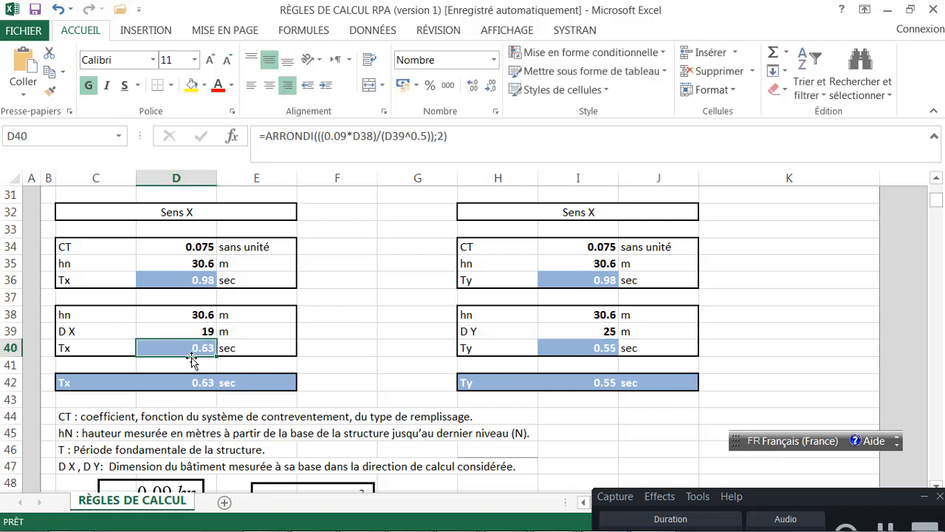
left_click(566, 362)
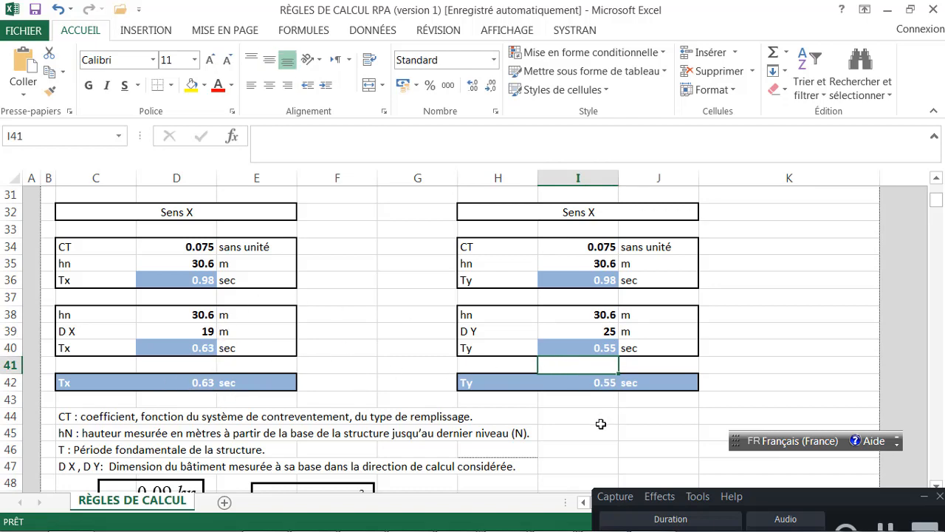
Step: Examine the retained Tx and Ty periods, the 1.3 T statique empirique table and the total seismic force section
scroll(600, 424, "down", 2)
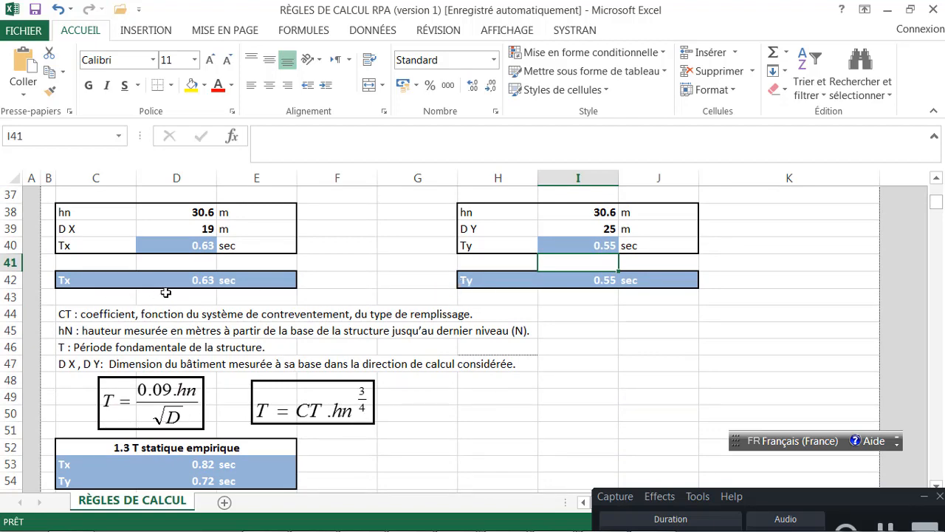
scroll(166, 292, "up", 1)
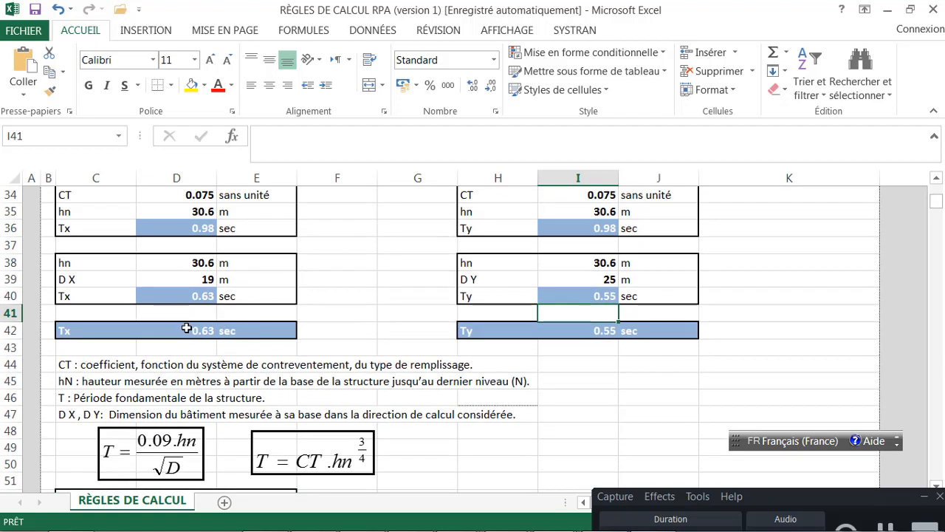
scroll(187, 328, "up", 1)
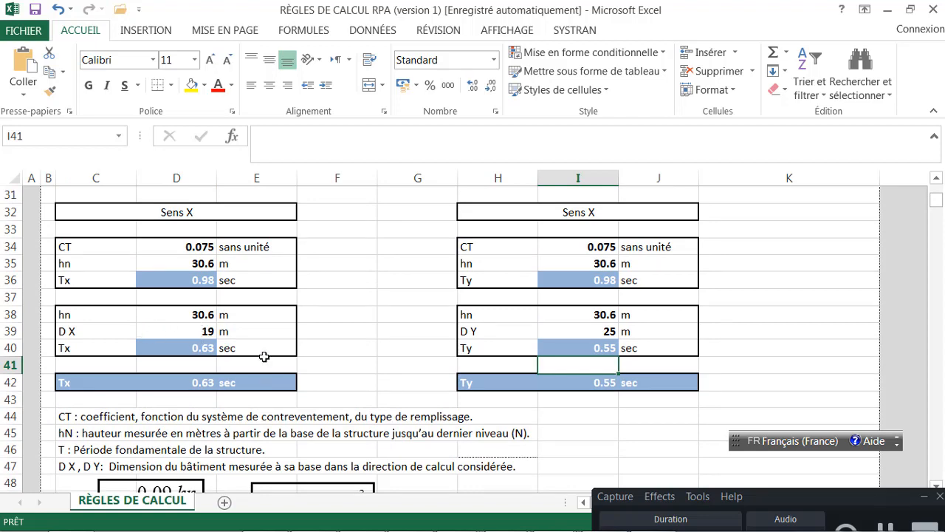
scroll(262, 358, "down", 5)
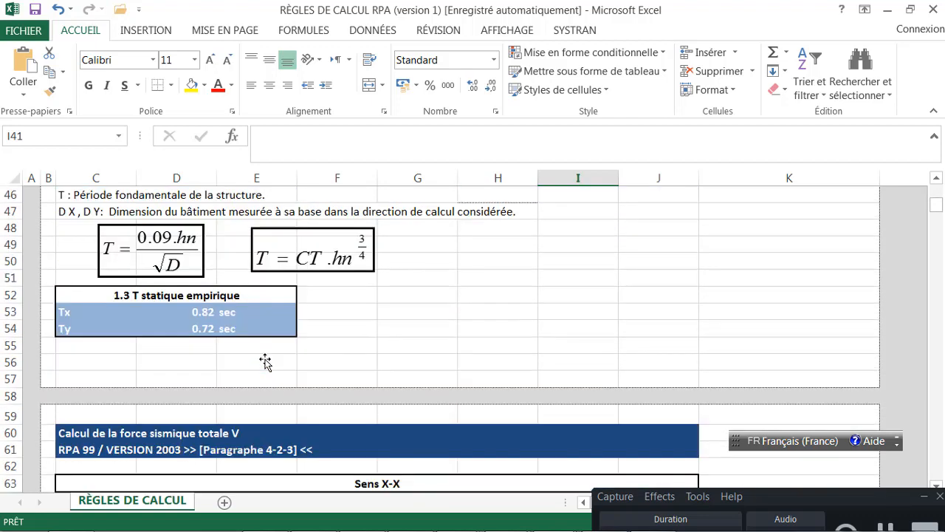
scroll(265, 362, "down", 2)
scroll(265, 362, "down", 5)
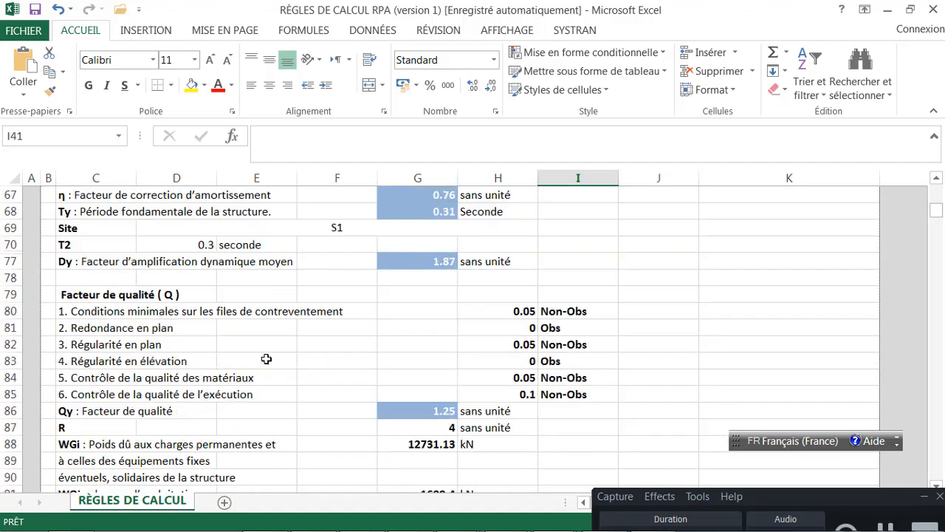
scroll(266, 333, "up", 5)
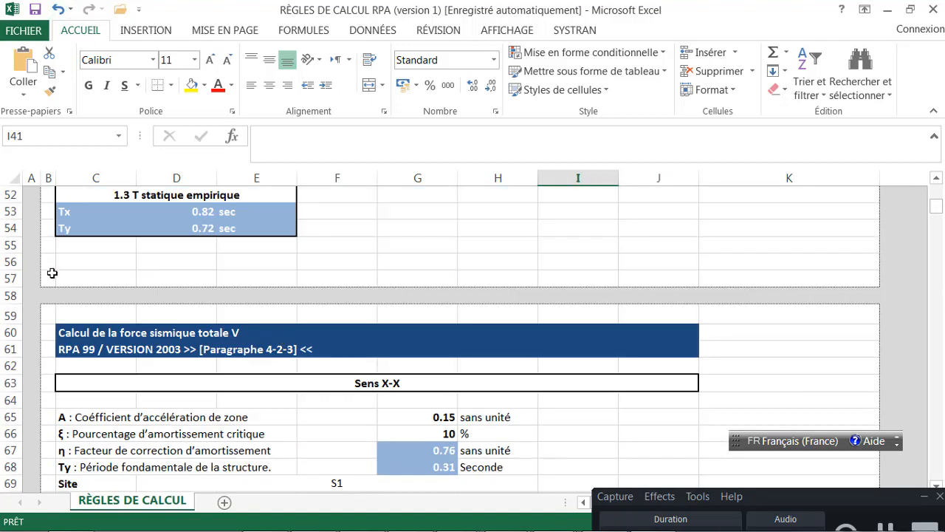
scroll(111, 262, "up", 4)
scroll(338, 347, "up", 2)
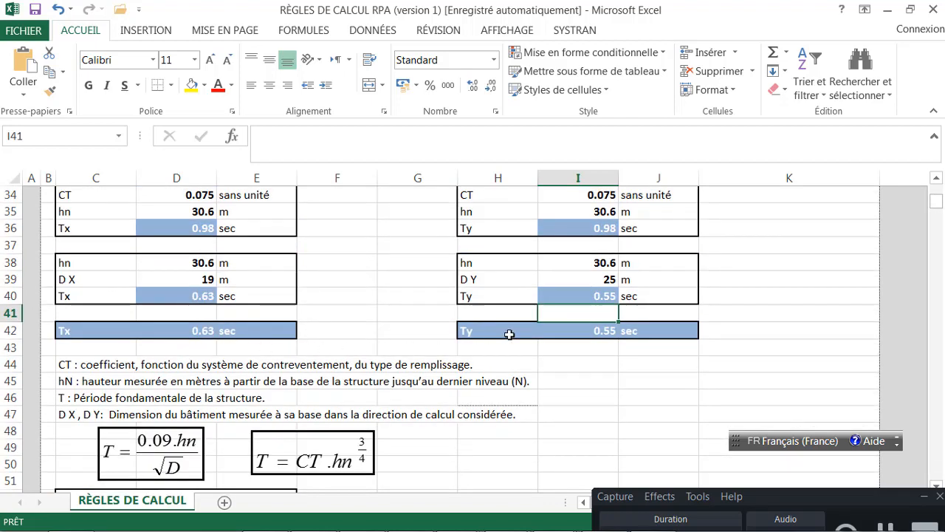
scroll(510, 335, "up", 1)
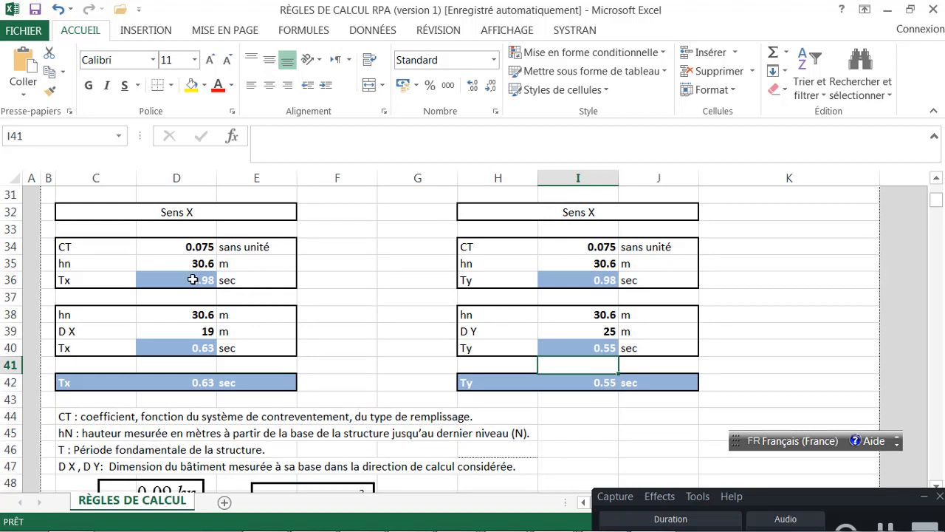
Step: Check the period formulas in D40 and I40 and the 1.3 T table, then view the Sens X-X total seismic force parameters
left_click(207, 345)
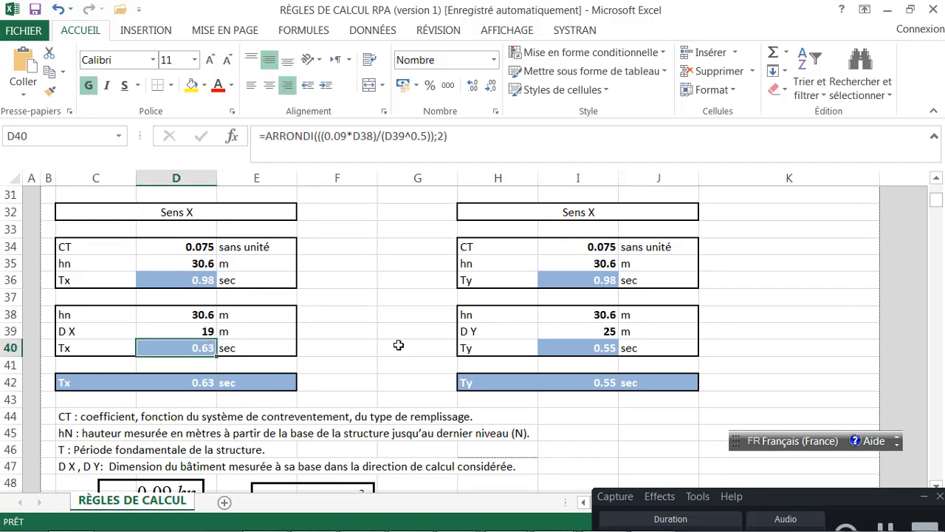
left_click(596, 346)
scroll(592, 366, "down", 1)
scroll(593, 365, "down", 2)
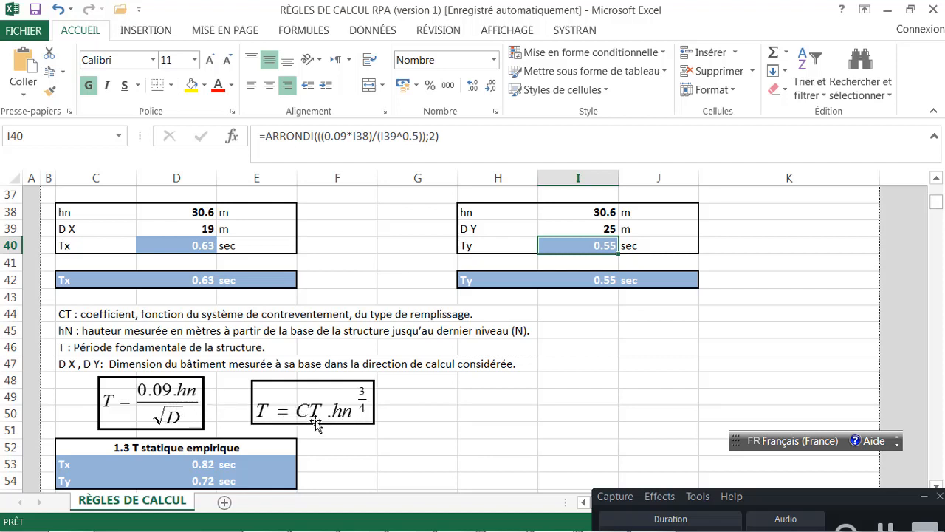
scroll(316, 422, "down", 1)
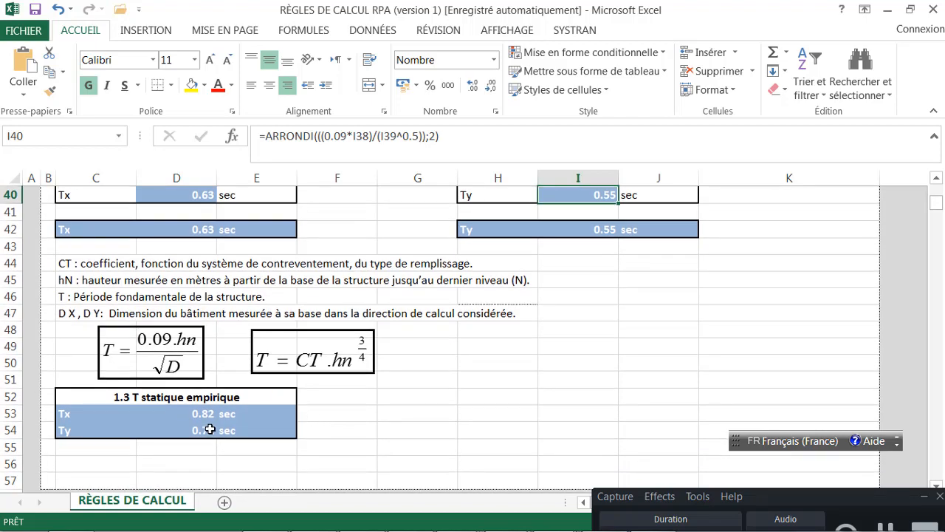
scroll(270, 429, "down", 3)
scroll(277, 389, "down", 2)
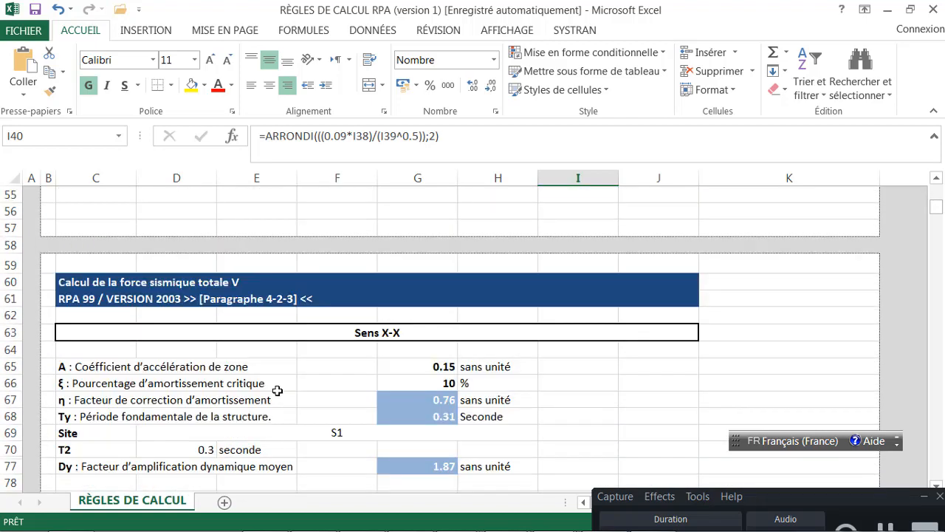
scroll(280, 390, "down", 2)
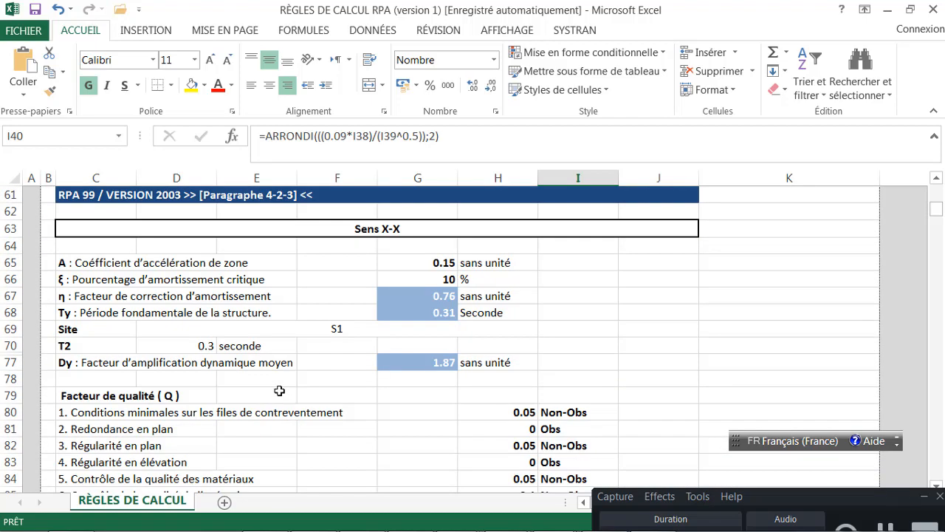
Step: Review the Sens X-X total seismic force section, from the zone coefficient and quality factors down to the structure weight and Vx
scroll(280, 390, "down", 4)
scroll(284, 391, "down", 2)
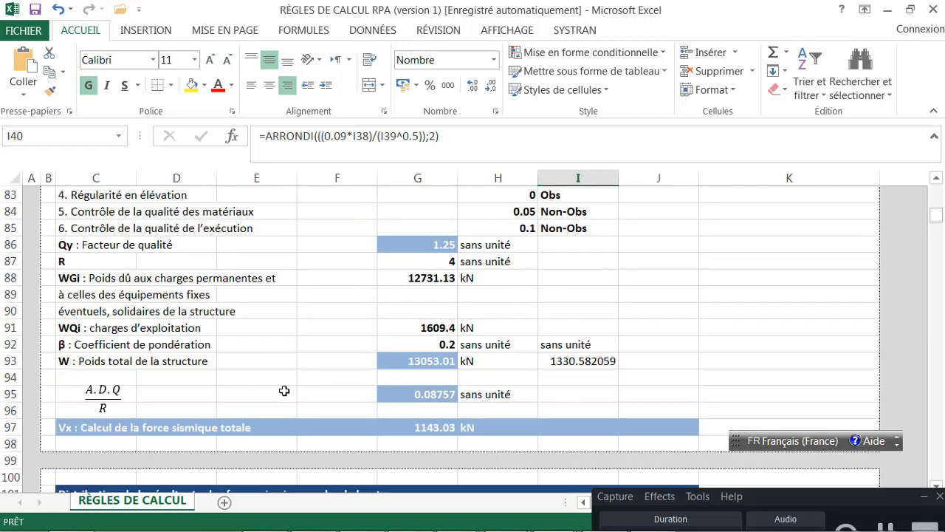
scroll(284, 391, "down", 1)
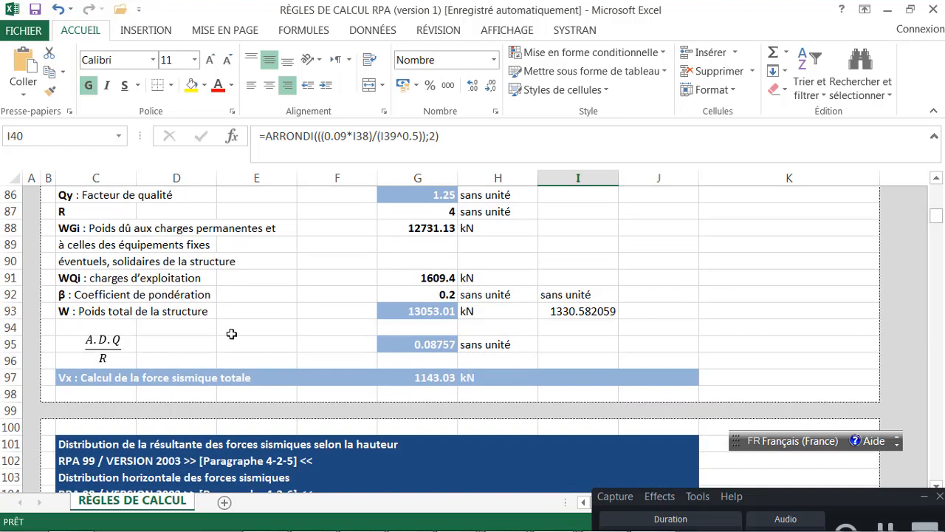
scroll(363, 354, "up", 3)
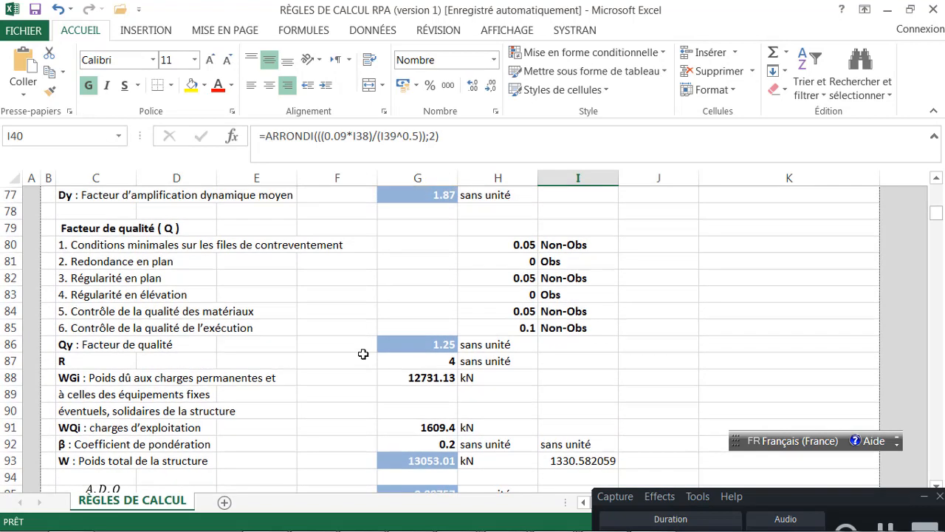
scroll(363, 355, "up", 3)
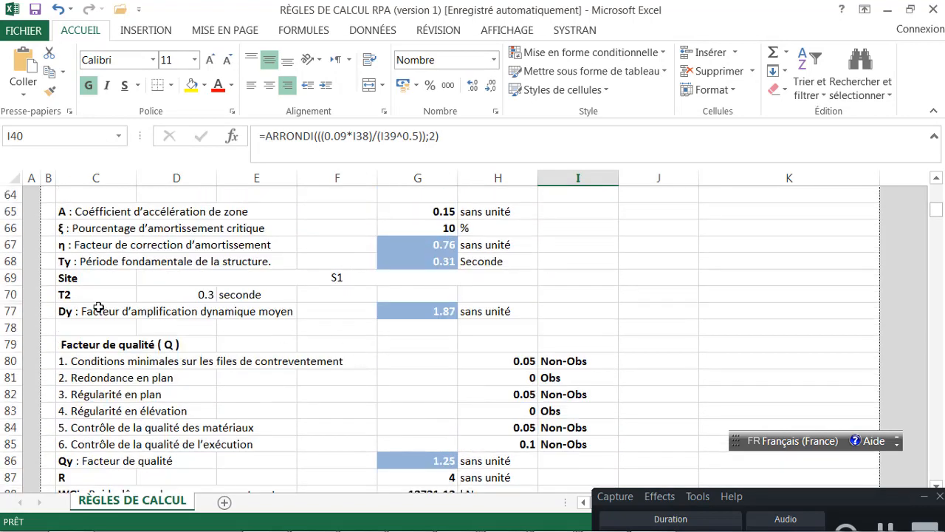
scroll(164, 326, "up", 2)
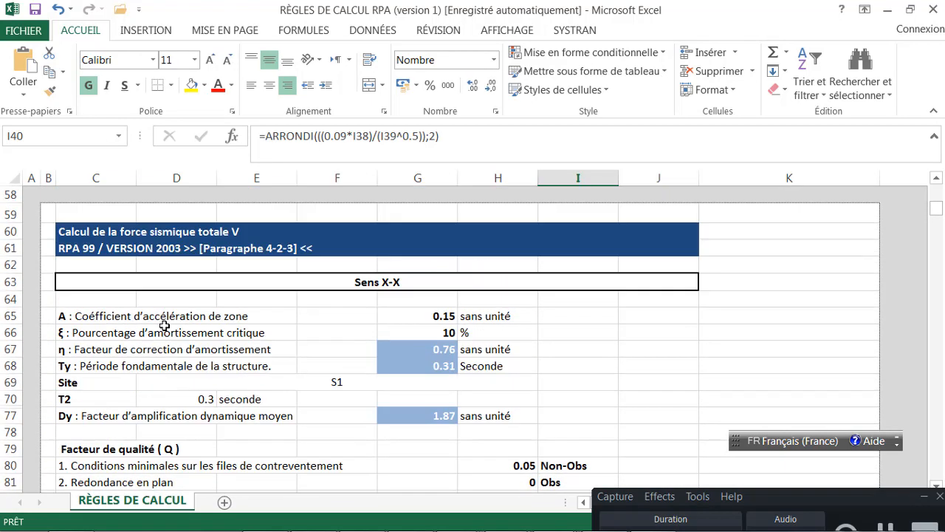
scroll(423, 364, "down", 1)
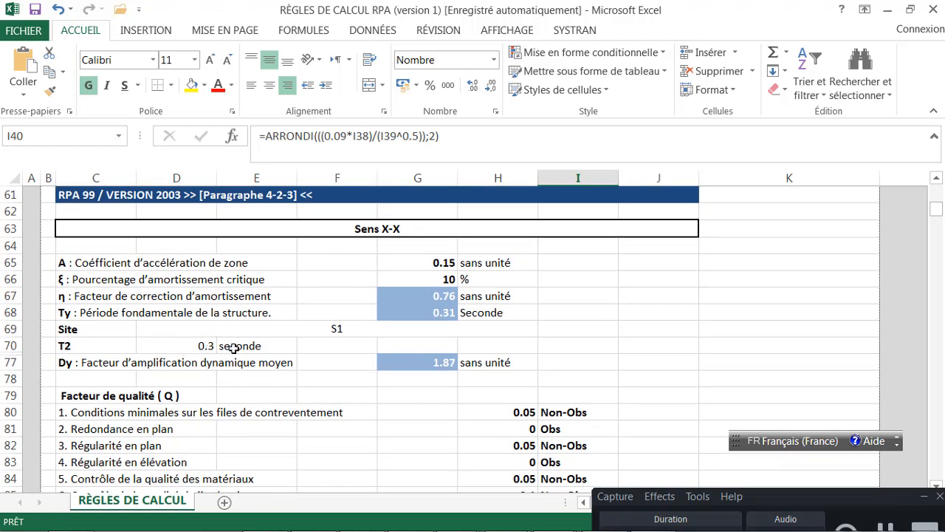
scroll(233, 349, "down", 8)
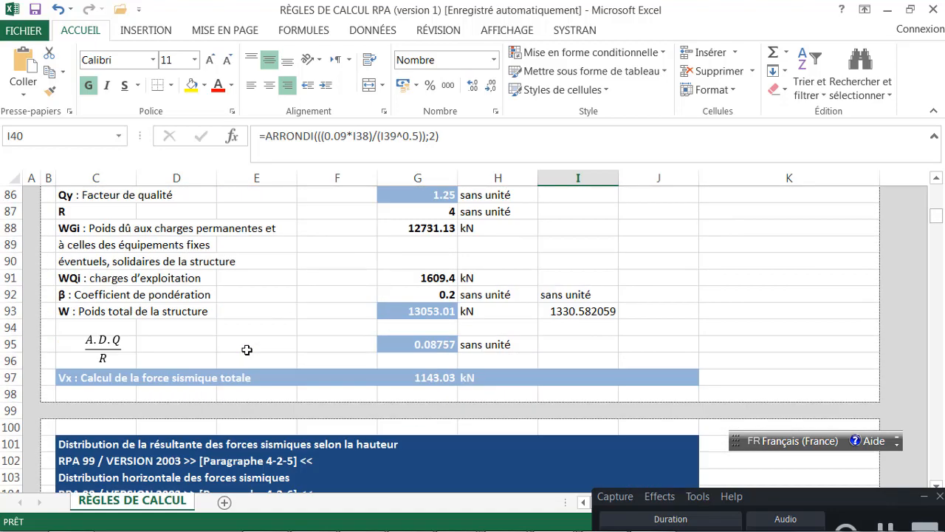
scroll(246, 349, "down", 1)
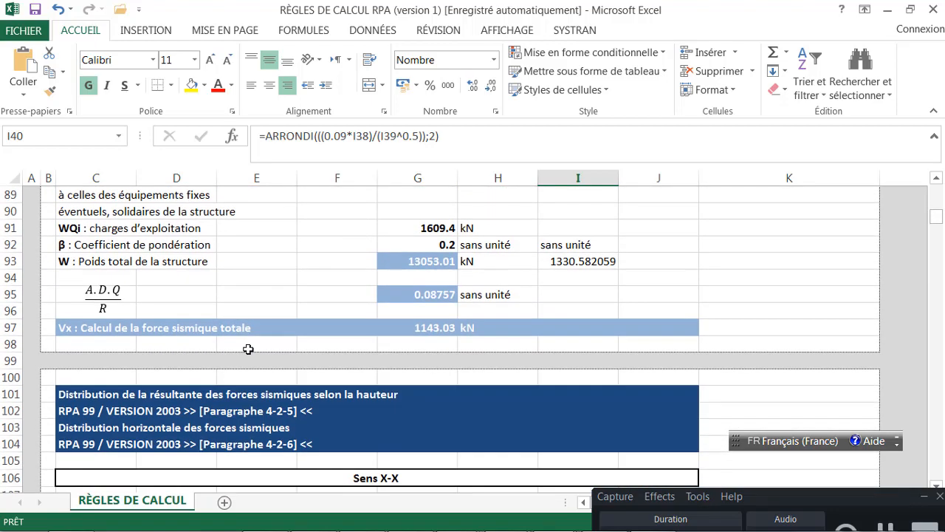
scroll(249, 348, "up", 7)
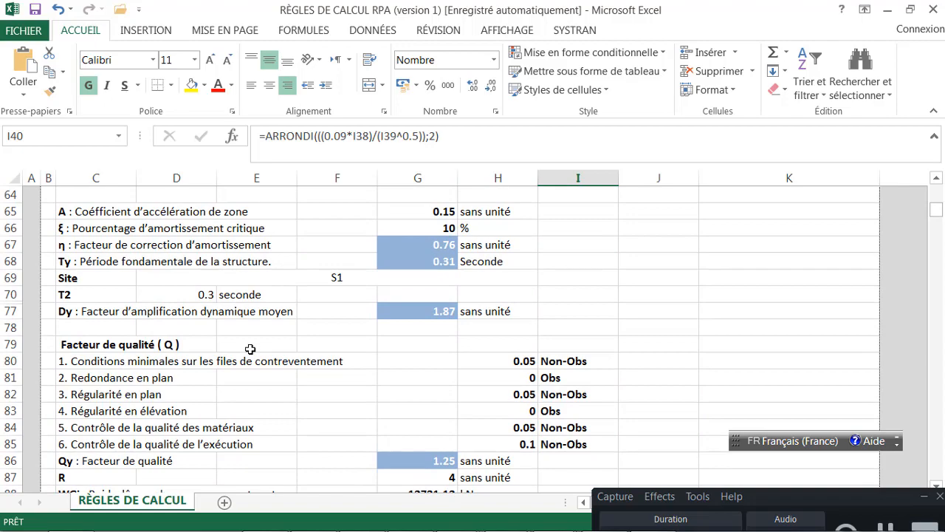
scroll(250, 348, "up", 1)
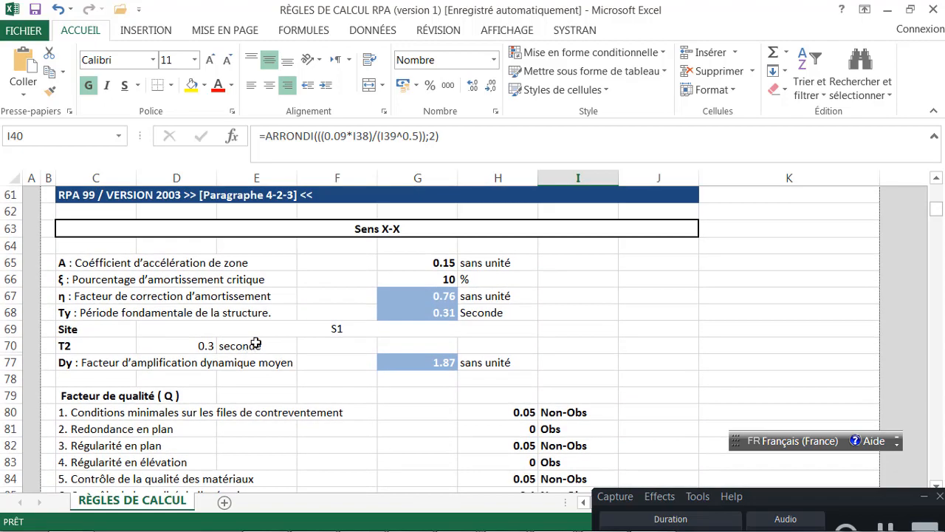
Step: Recheck the empirical Tx and Ty periods, and inspect the formula for the mean dynamic amplification factor in G77
scroll(255, 344, "up", 8)
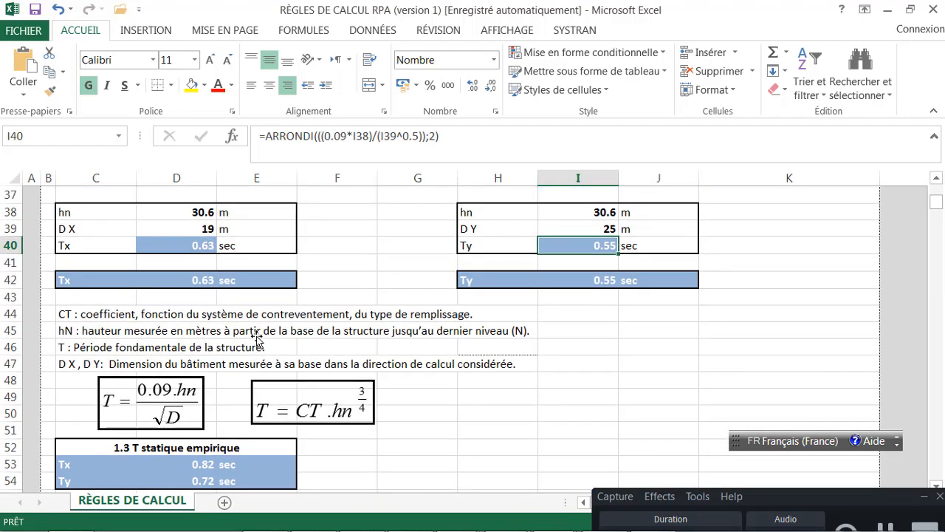
scroll(256, 341, "down", 2)
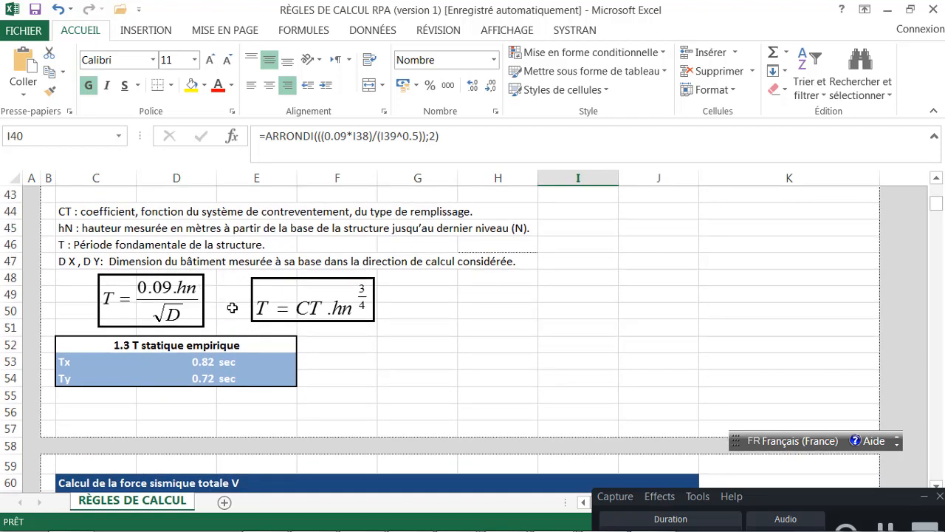
scroll(232, 307, "down", 3)
scroll(232, 307, "down", 2)
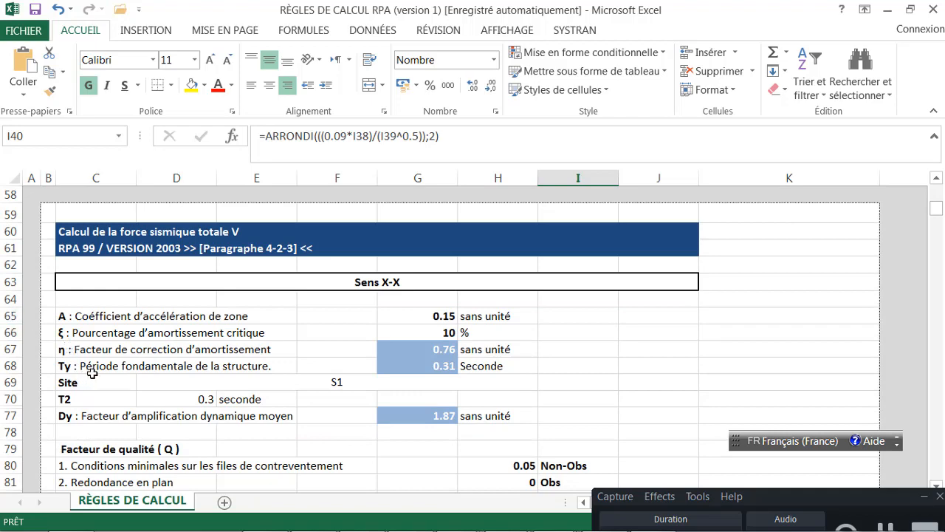
scroll(99, 403, "down", 1)
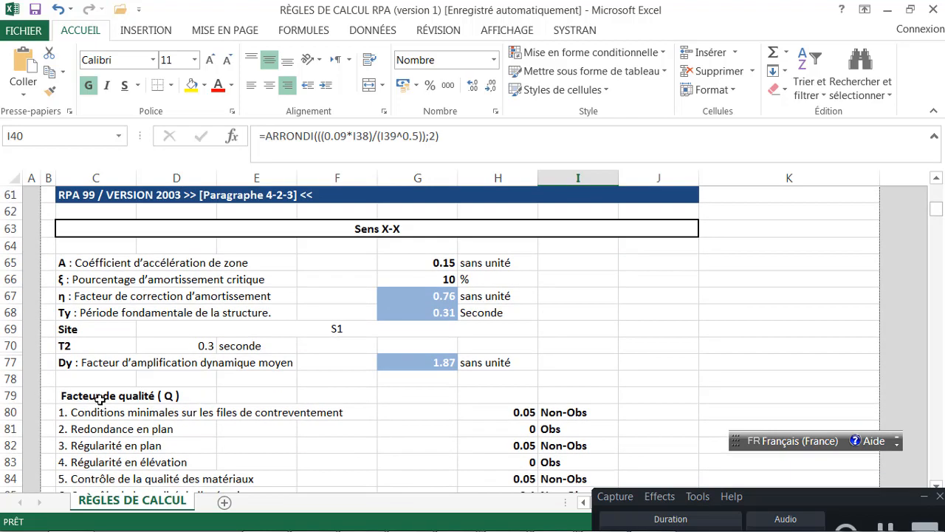
left_click(88, 361)
key("Right")
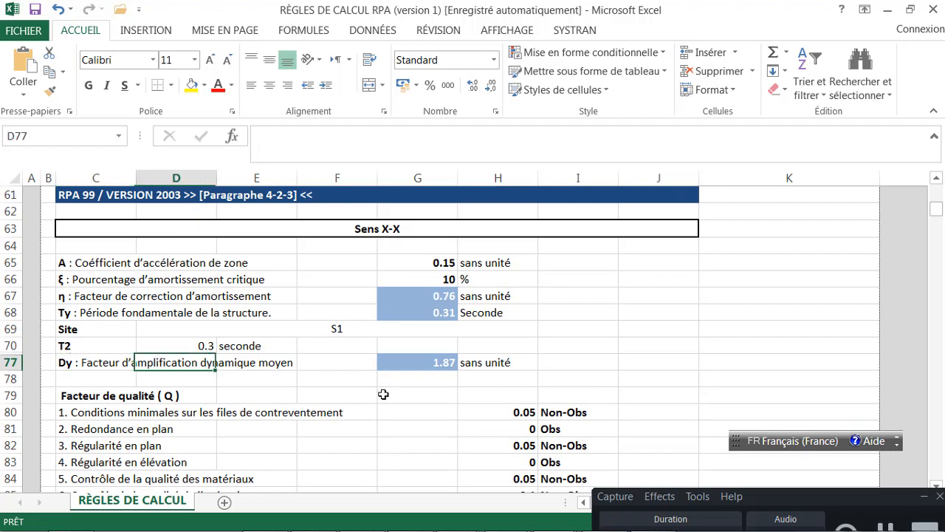
key("Right")
left_click(436, 368)
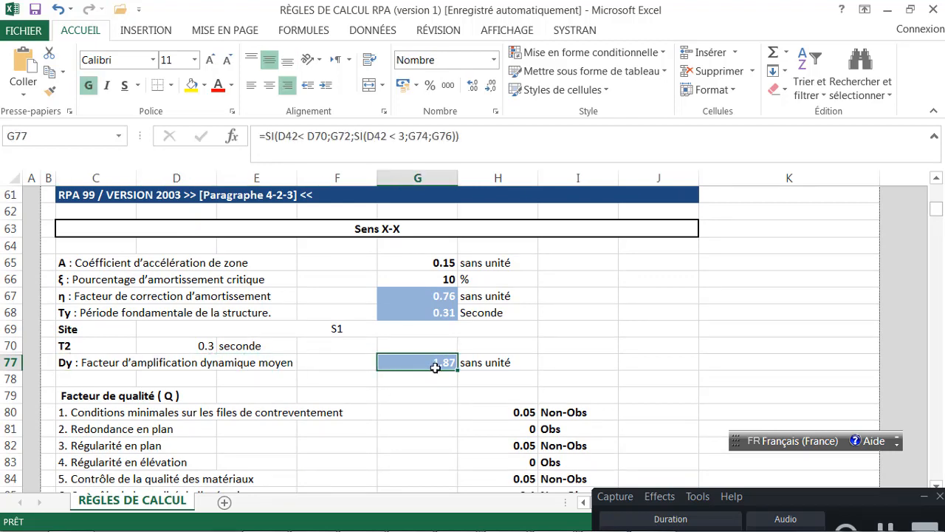
scroll(437, 371, "down", 1)
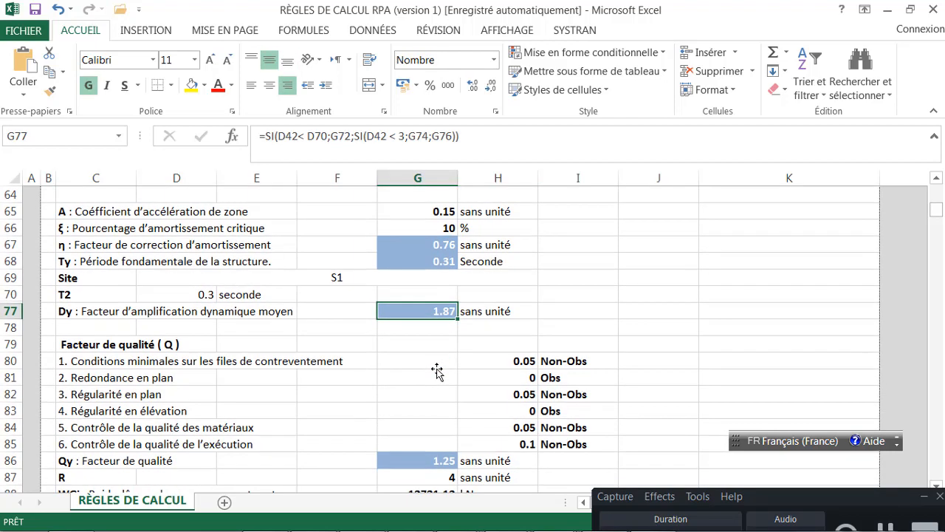
scroll(436, 373, "up", 1)
scroll(435, 374, "down", 1)
scroll(281, 317, "up", 2)
scroll(125, 388, "down", 3)
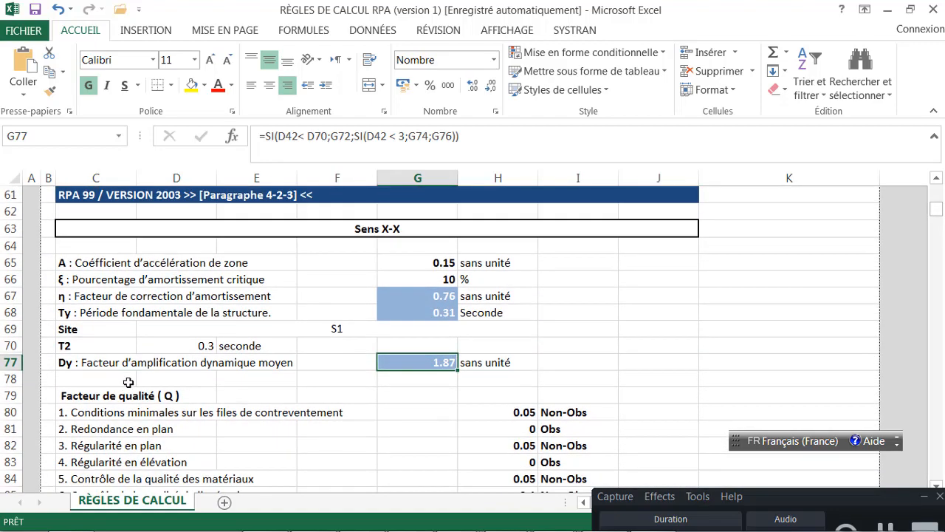
Step: Look through the Vx calculation, vertical force distribution, response spectrum base reactions, displacement checks and seismic joint section
scroll(140, 376, "down", 2)
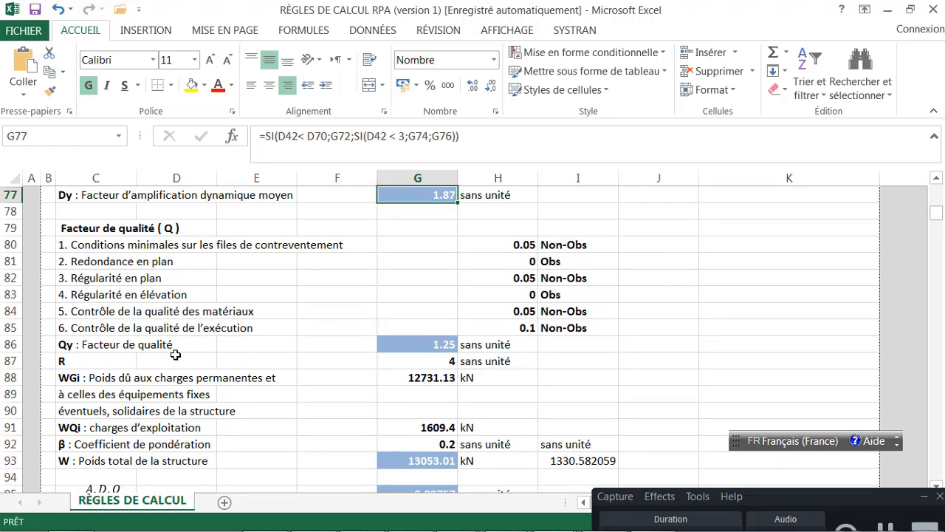
scroll(175, 355, "down", 3)
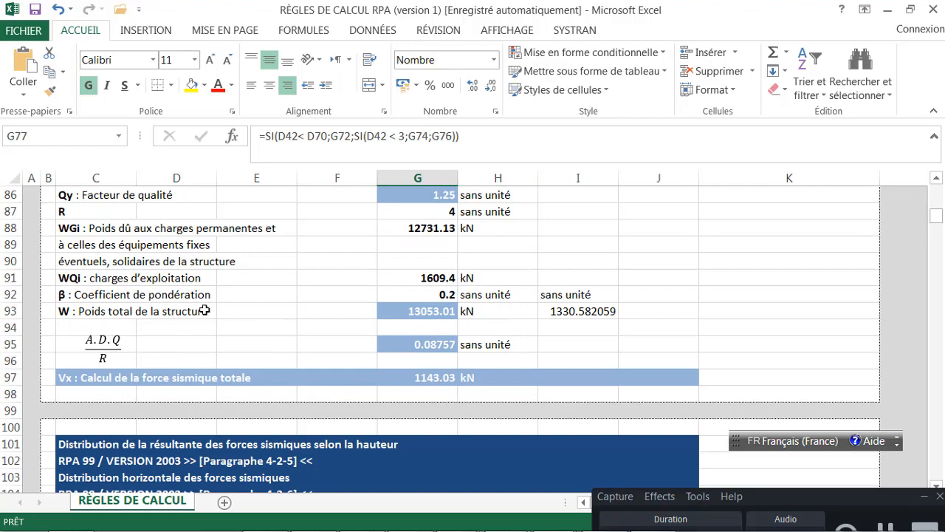
scroll(353, 361, "down", 3)
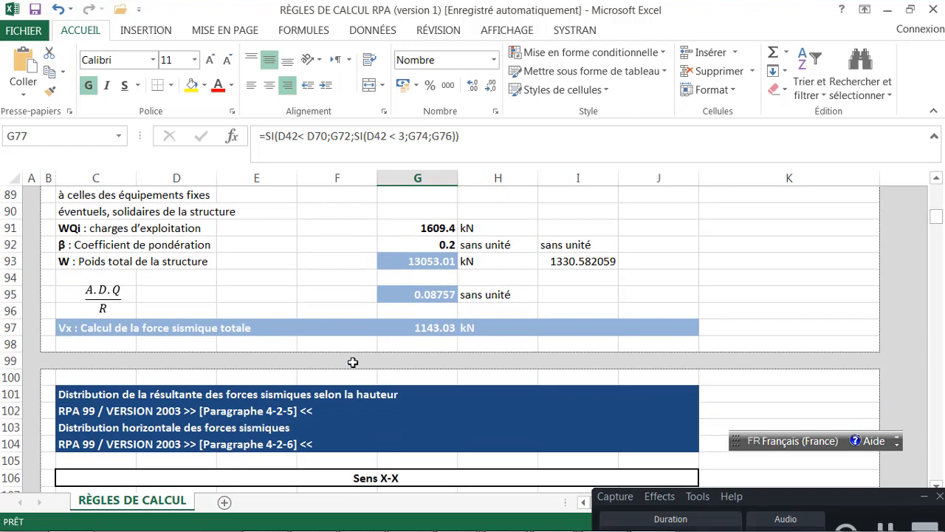
scroll(365, 343, "down", 1)
scroll(372, 349, "down", 2)
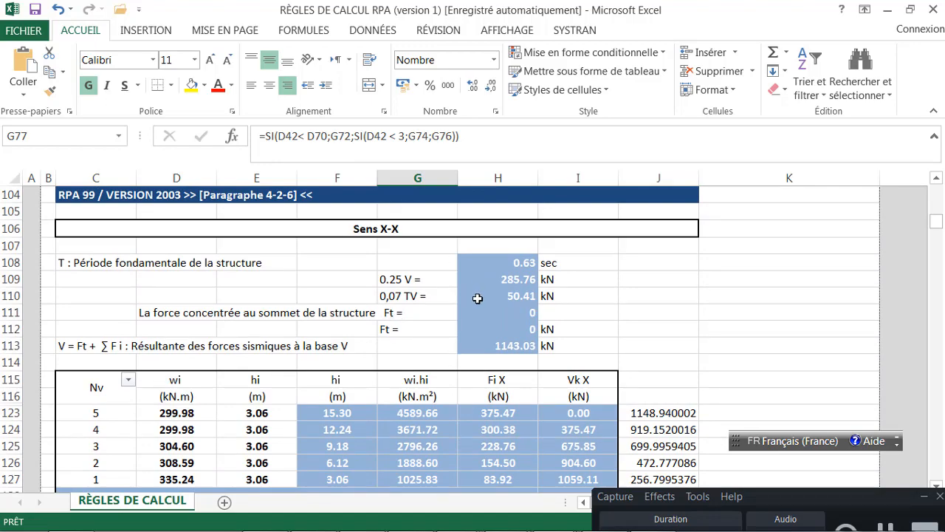
scroll(517, 327, "down", 5)
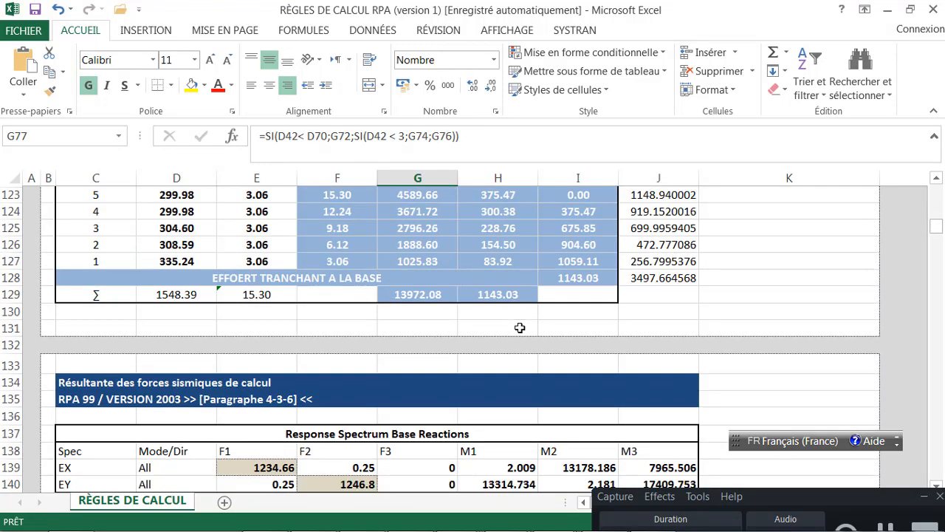
scroll(520, 327, "down", 5)
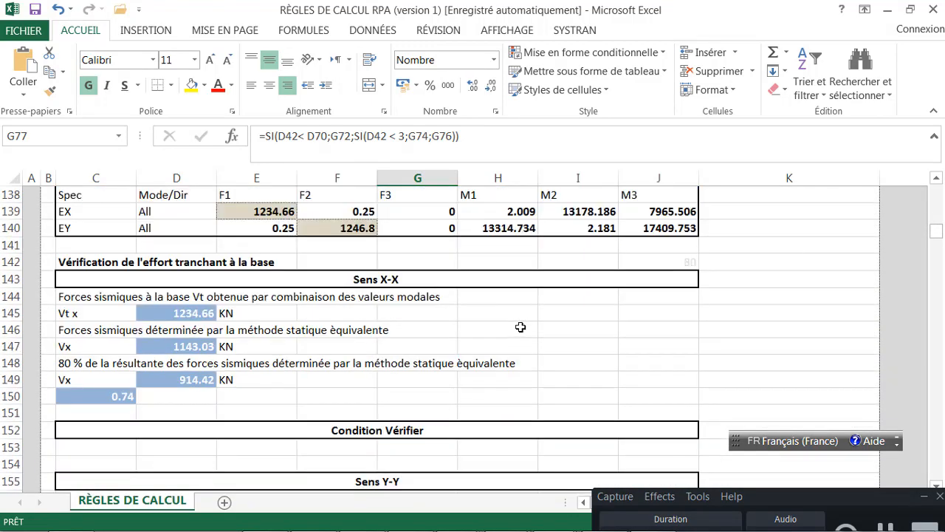
scroll(522, 326, "down", 15)
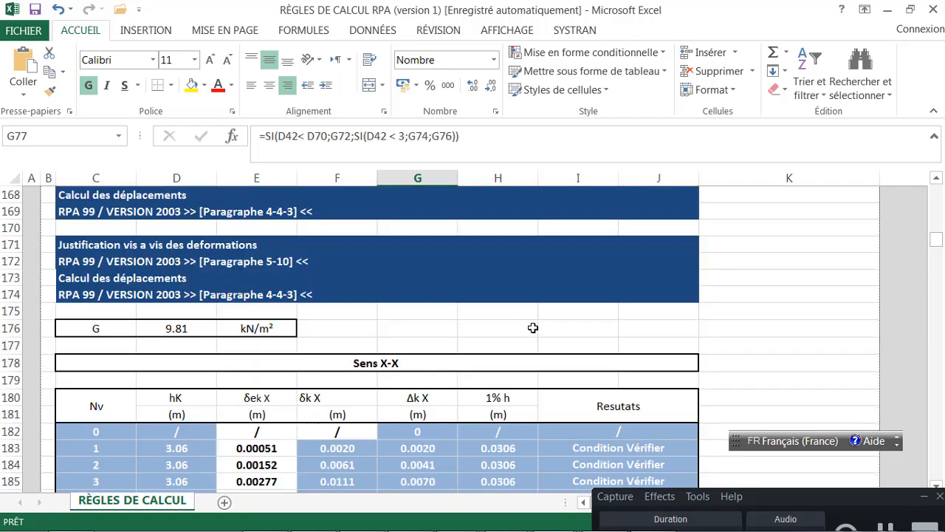
scroll(537, 323, "down", 3)
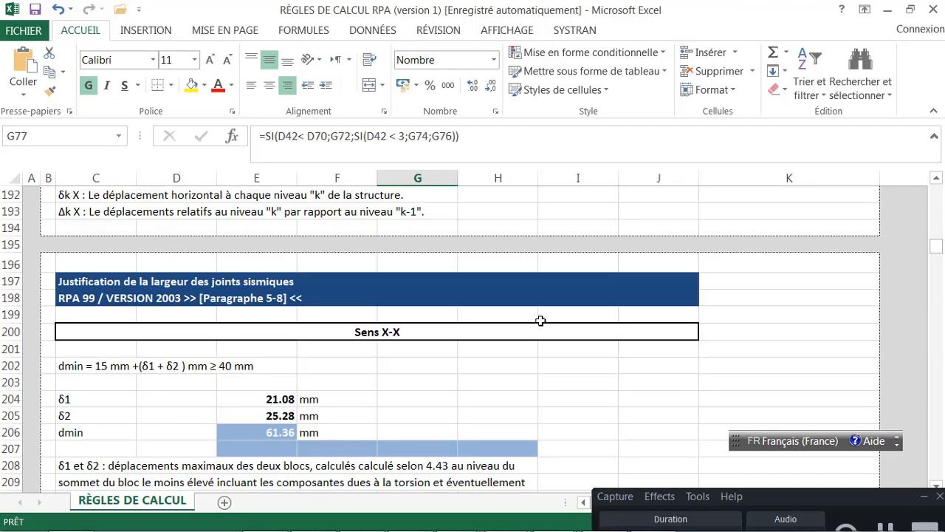
Step: Return to the Sens X-X total seismic force section and review its parameters down to the A.D.Q/R coefficient and Vx
scroll(541, 321, "up", 20)
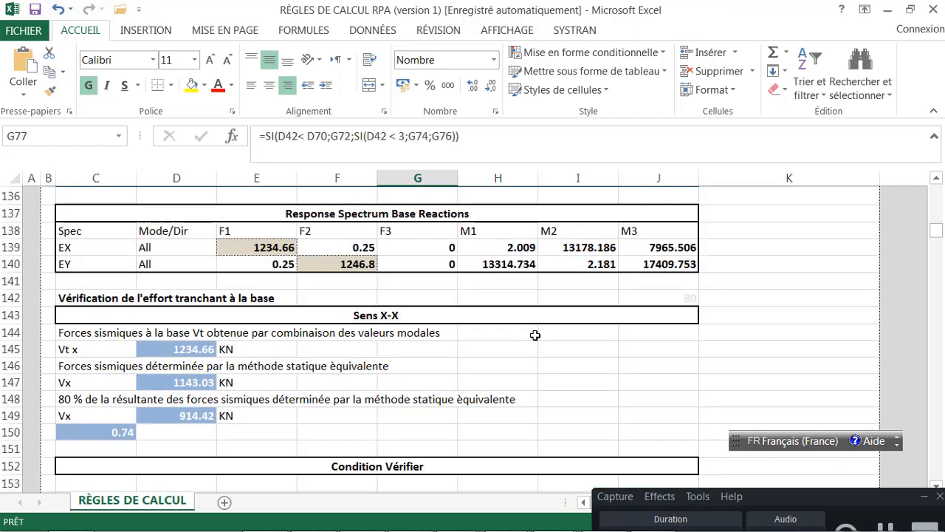
scroll(534, 321, "up", 10)
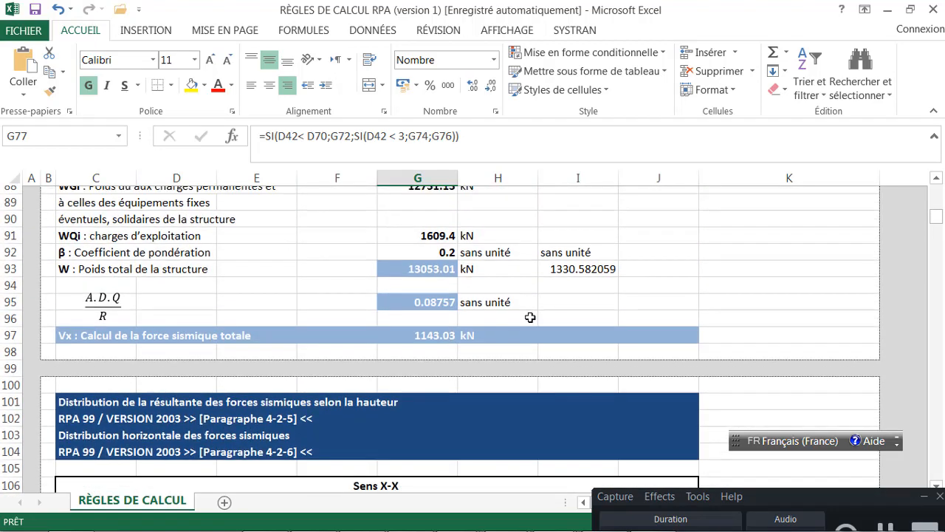
scroll(529, 317, "up", 7)
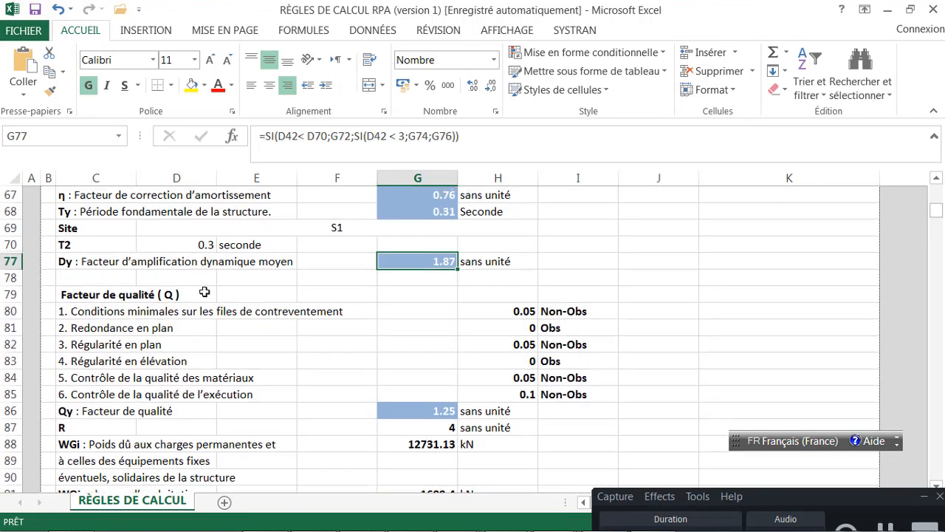
scroll(209, 323, "up", 1)
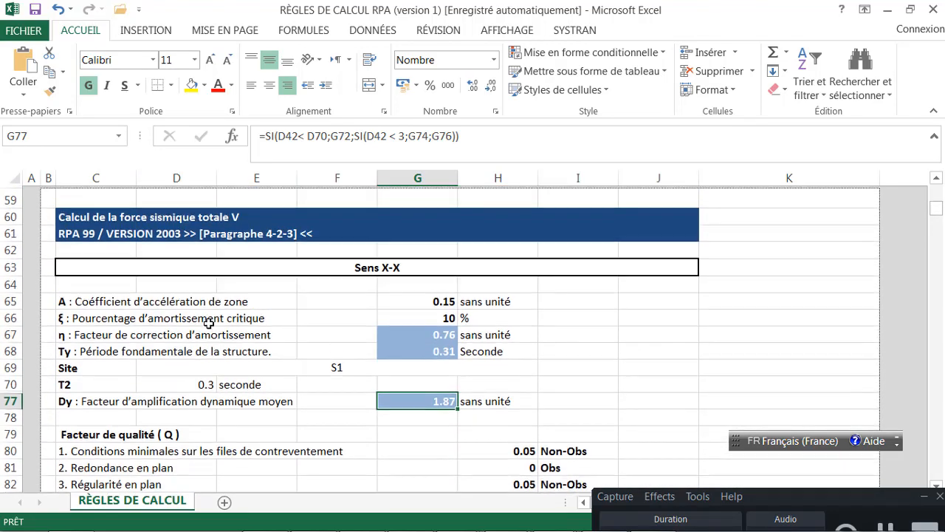
scroll(236, 400, "down", 3)
scroll(237, 401, "down", 5)
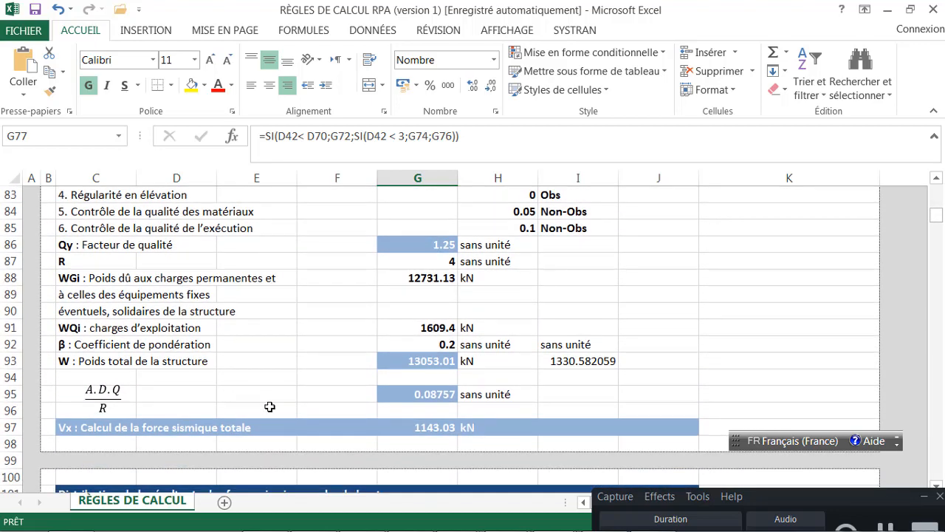
scroll(269, 406, "down", 2)
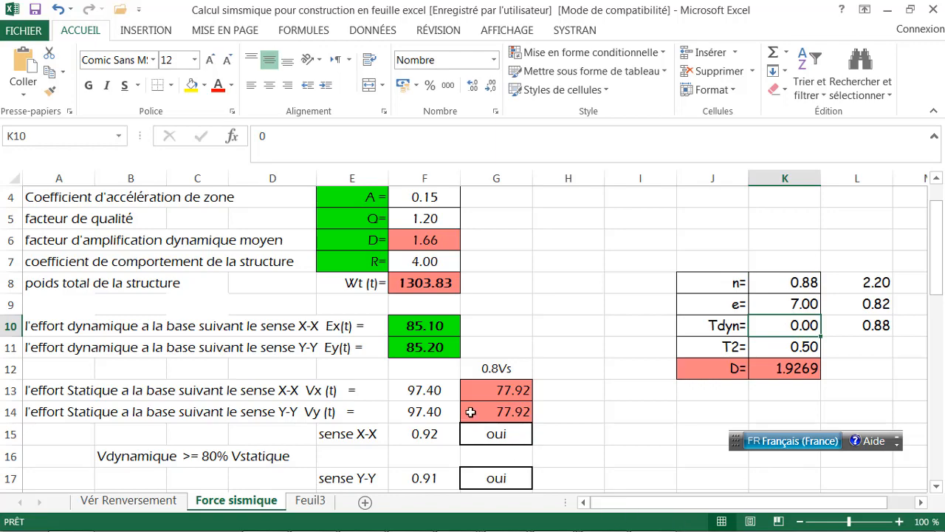
Step: Switch from the Calcul simsmique workbook back to RÈGLES DE CALCUL RPA and view the 1.3 T statique empirique table
mouse_move(554, 514)
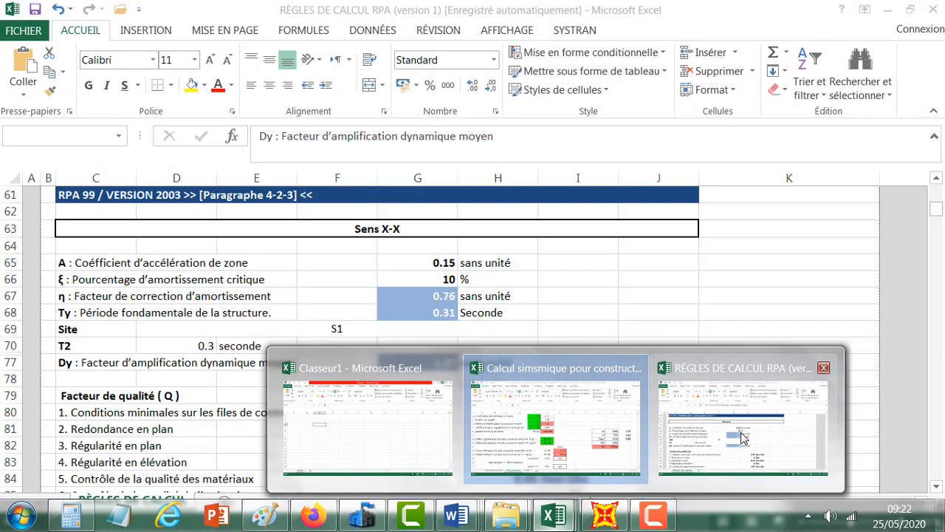
left_click(742, 429)
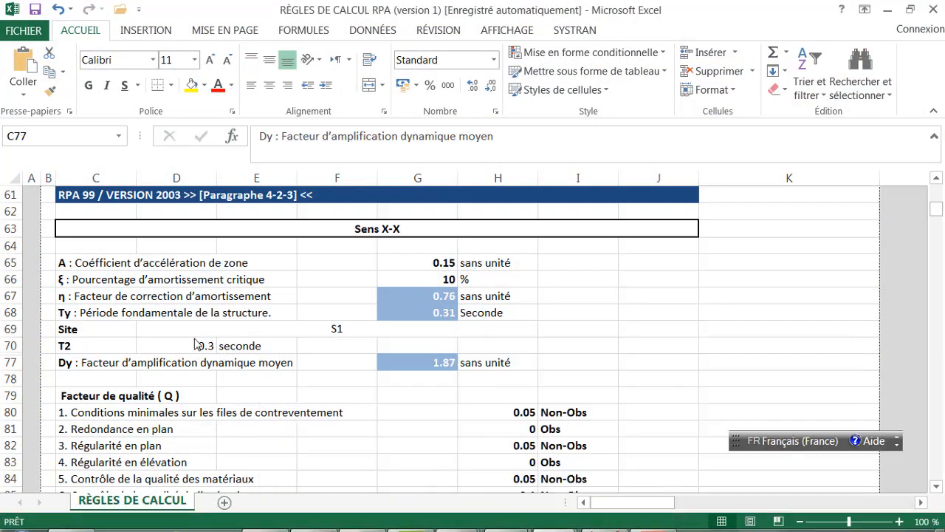
scroll(254, 321, "up", 8)
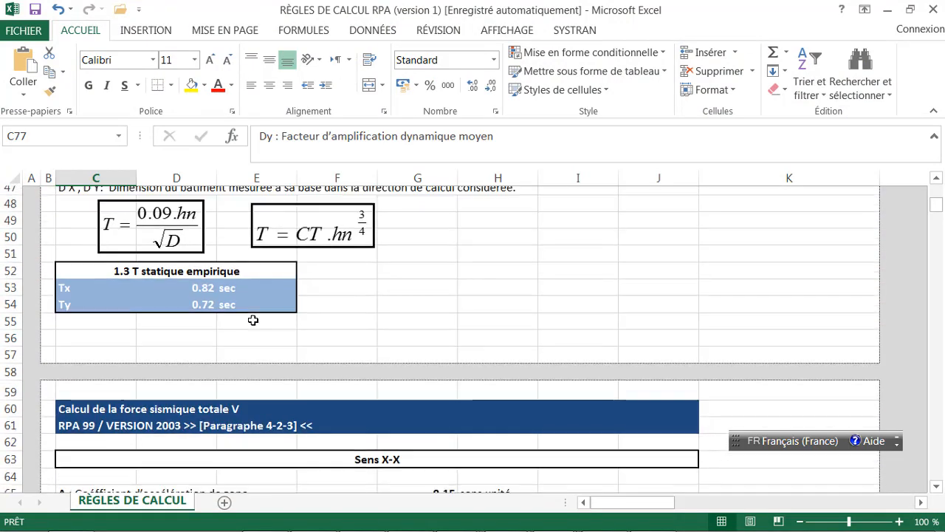
Step: Look up the empirical Tx period, and set Tdyn in K10 of the Calcul simsmique workbook to 0.63
scroll(253, 320, "up", 3)
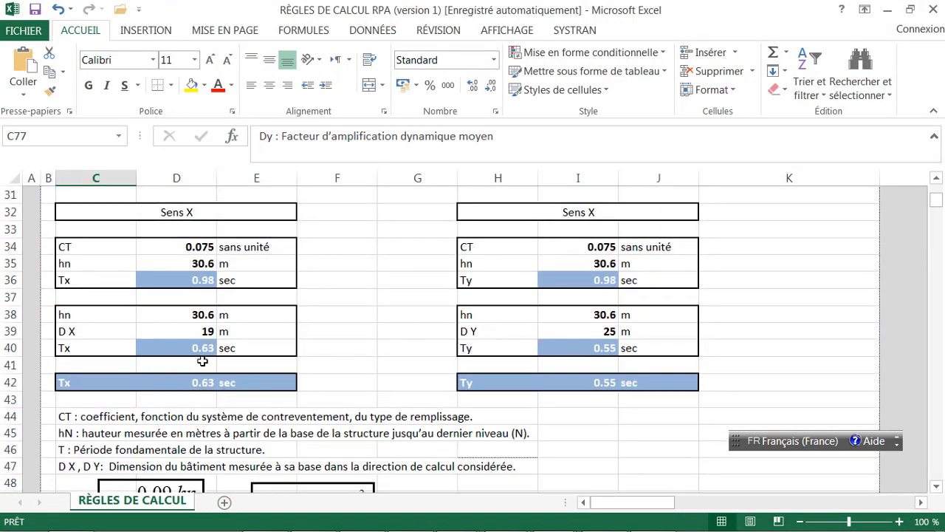
key("alt+Tab")
left_click(791, 332)
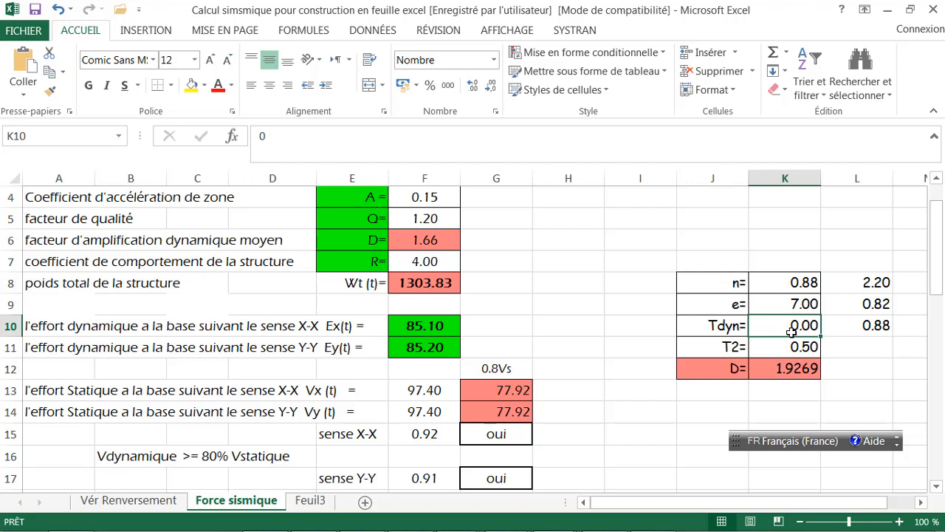
type("0.63")
key("Return")
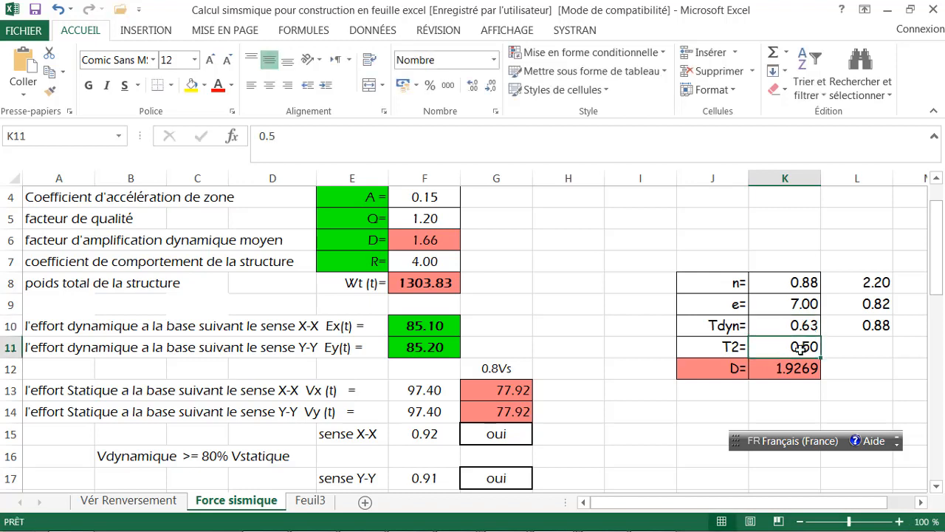
Step: Switch to SAP2000 and add a QUAKE load pattern named EYsat with User Coefficient as its auto lateral load pattern
mouse_move(683, 517)
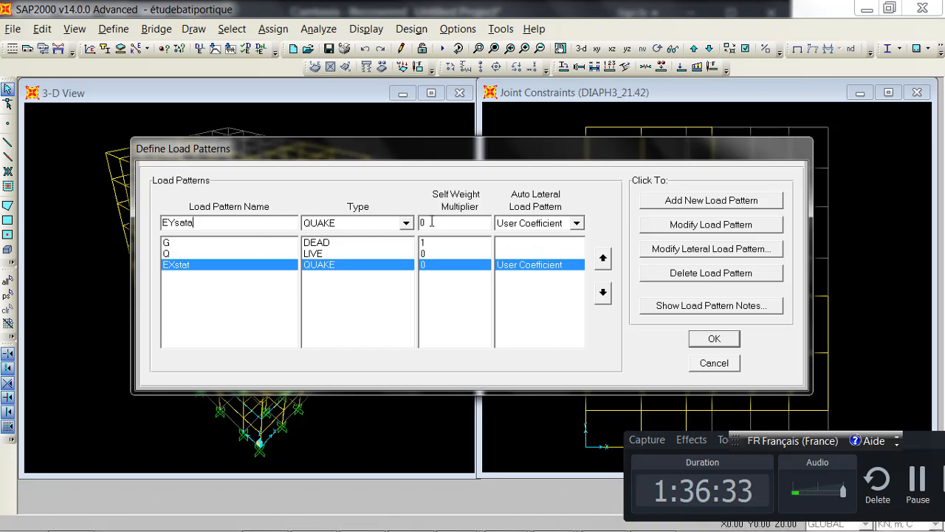
key("BackSpace")
left_click(715, 207)
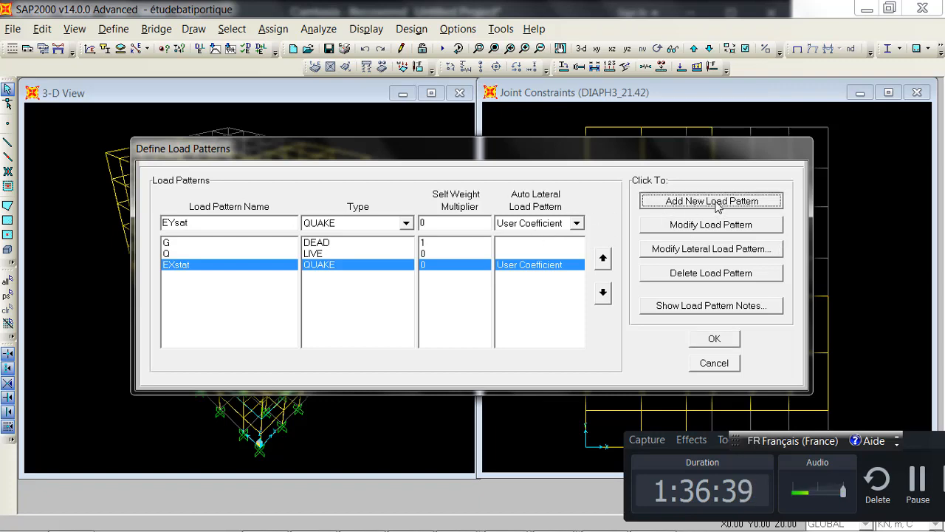
Step: Set the base shear coefficient C of the EYsat lateral load pattern to 0.09 and accept the load pattern definitions
left_click(694, 251)
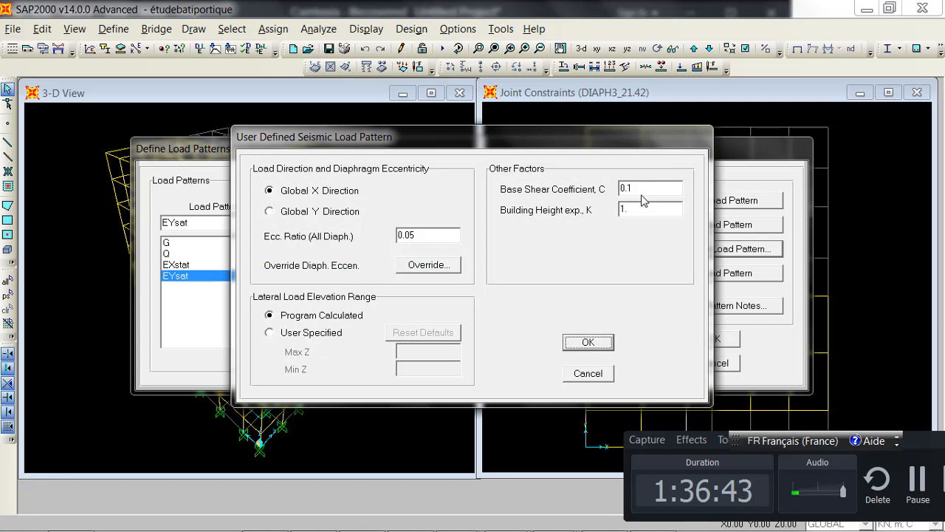
double_click(642, 188)
type("0")
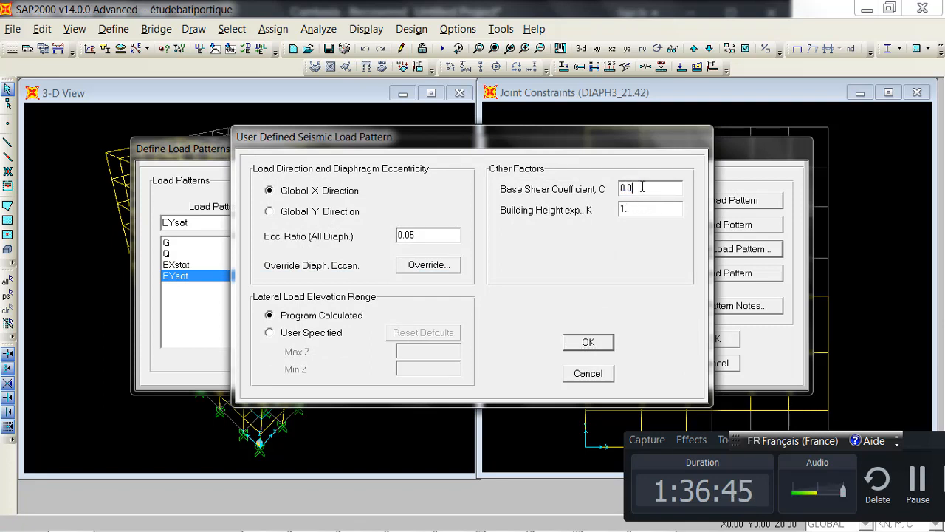
type(",09")
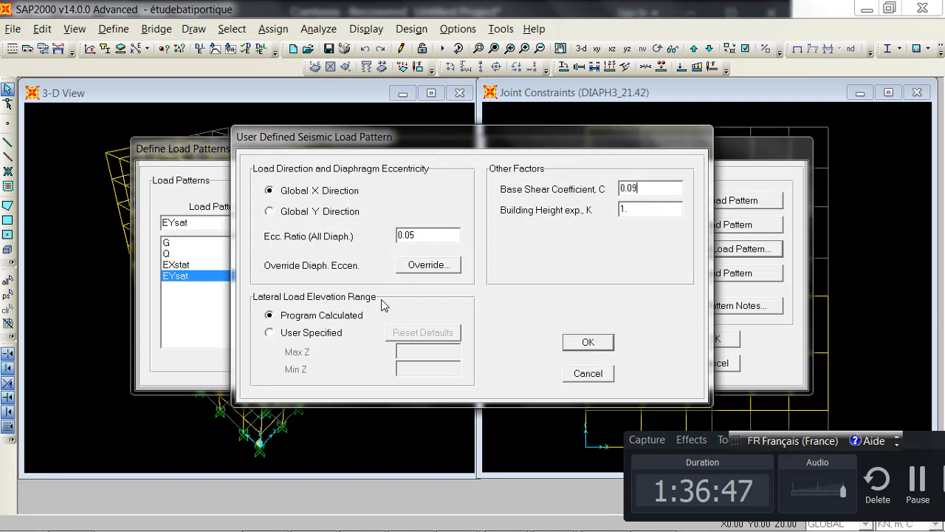
left_click(591, 342)
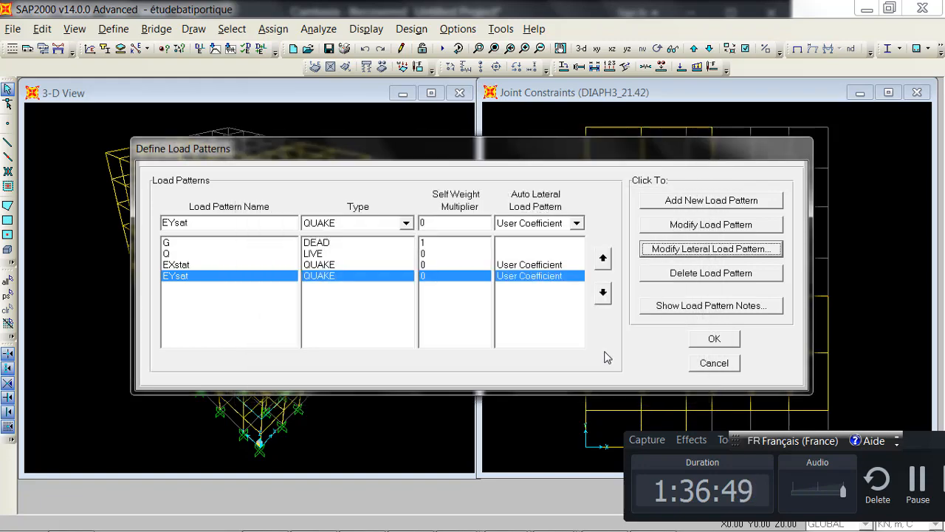
left_click(713, 339)
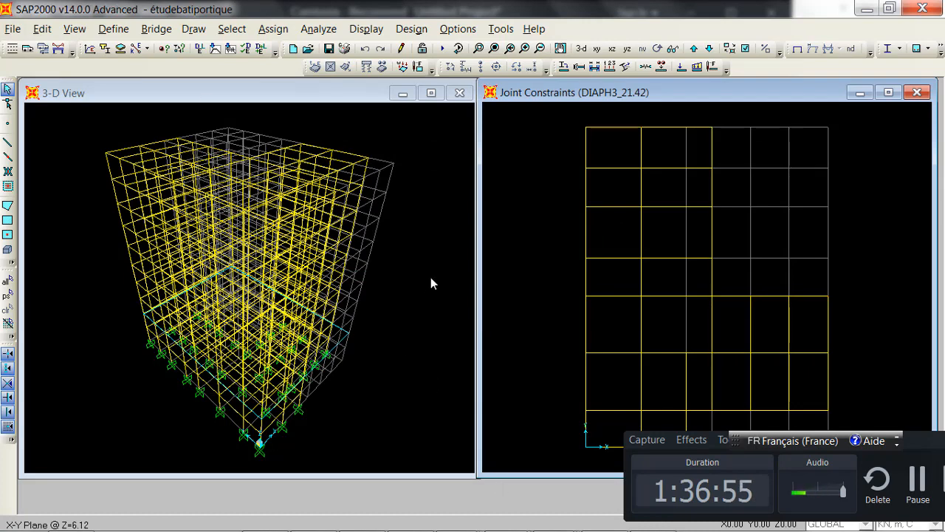
Step: Create a new load combination and name it ELU
left_click_drag(802, 439, 614, 404)
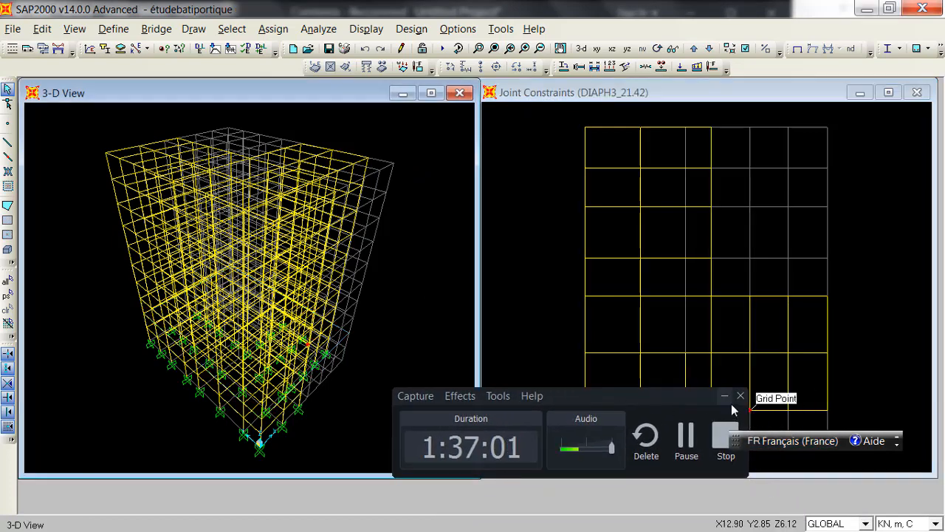
left_click(114, 30)
mouse_move(74, 29)
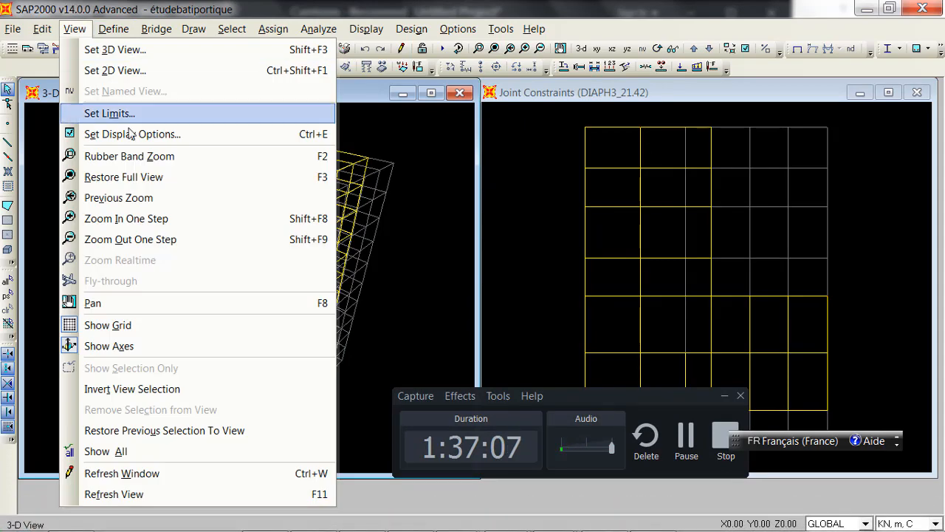
mouse_move(109, 34)
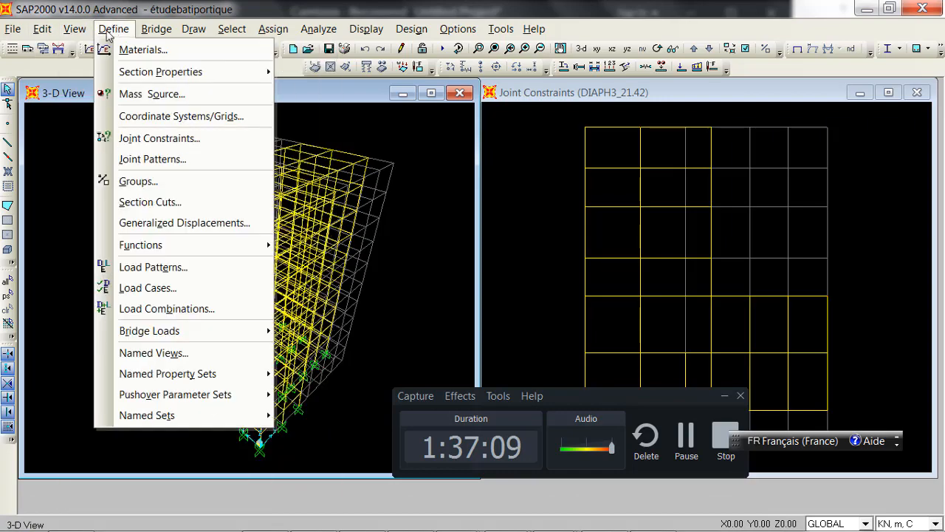
left_click(152, 309)
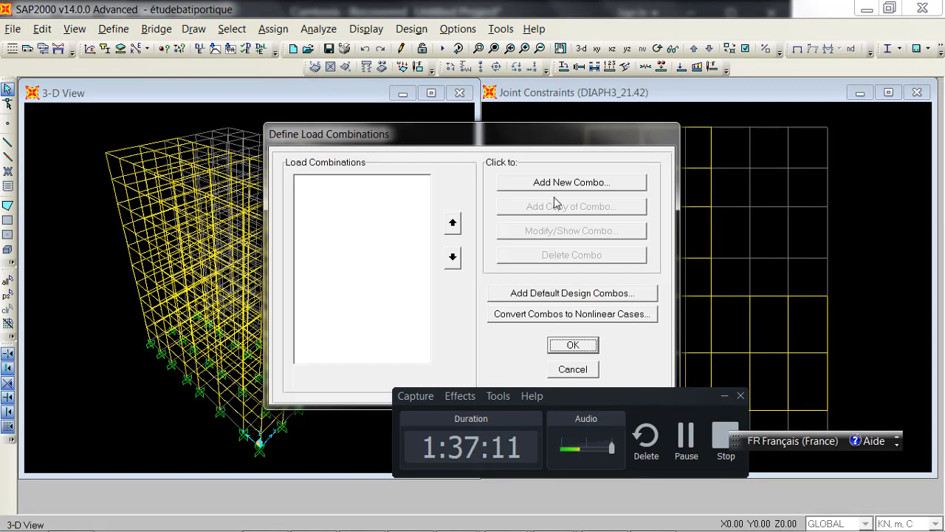
left_click(556, 184)
left_click_drag(668, 399, 755, 456)
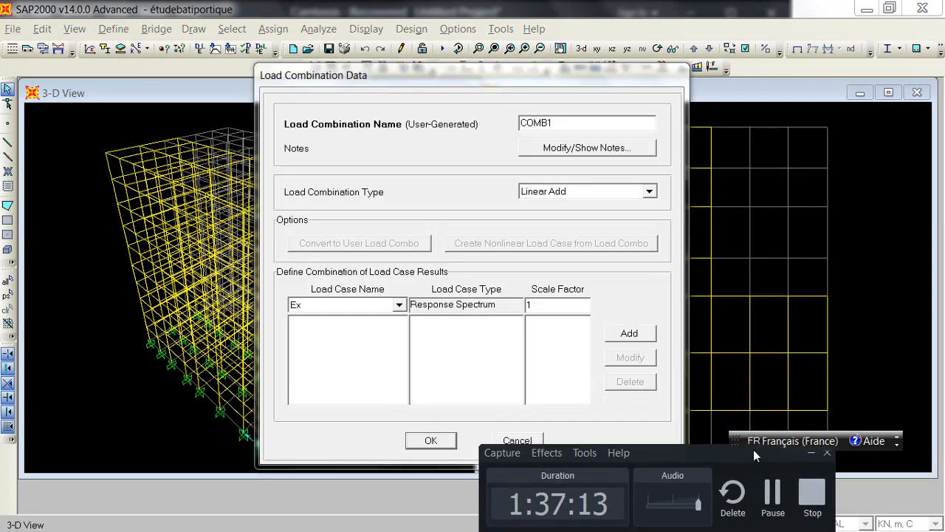
left_click(456, 131)
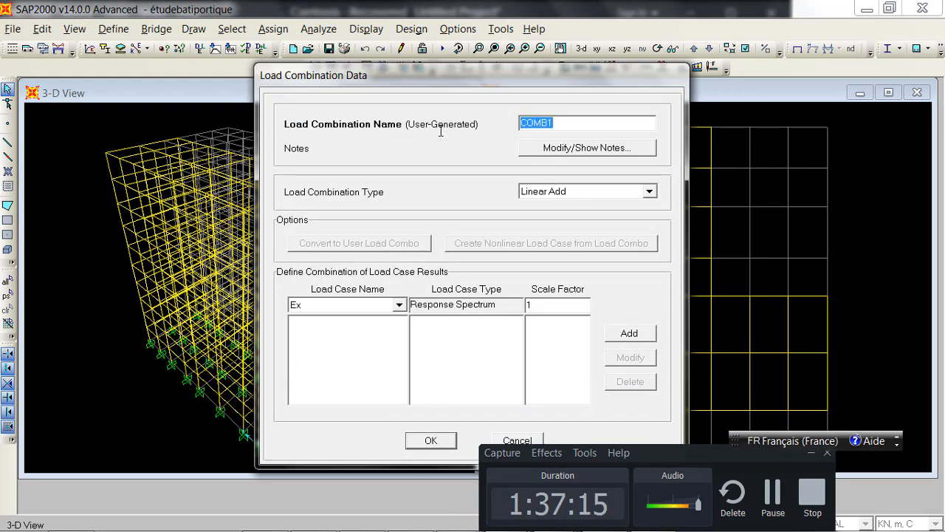
type("ELU")
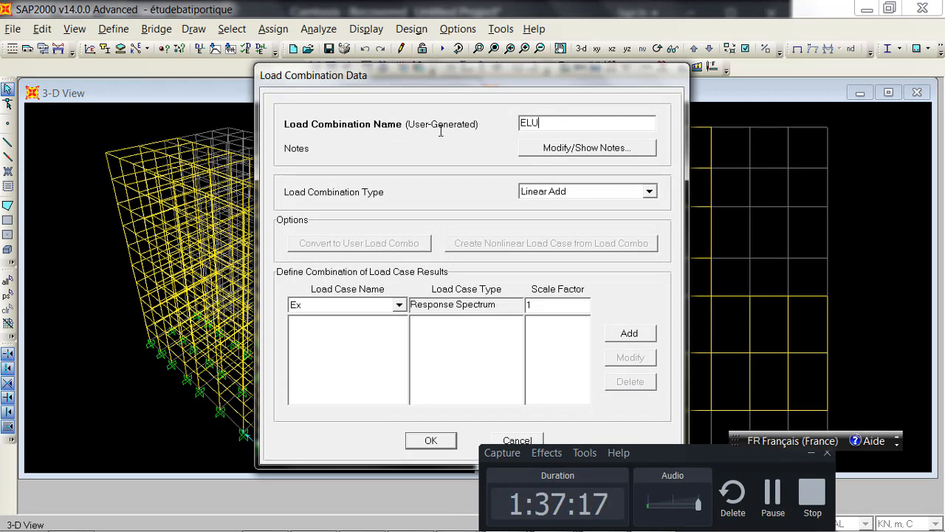
Step: Add load case G with a scale factor of 1.35 to the ELU combination
left_click(398, 305)
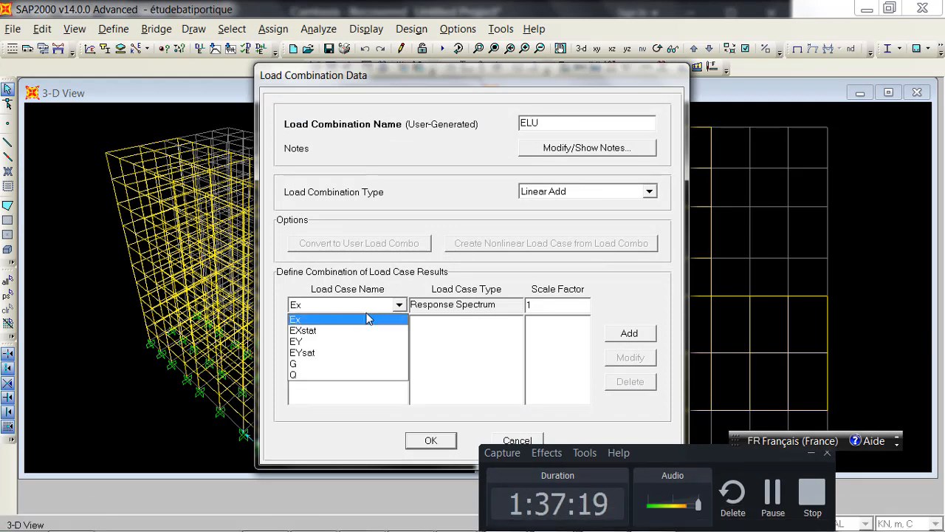
left_click(340, 362)
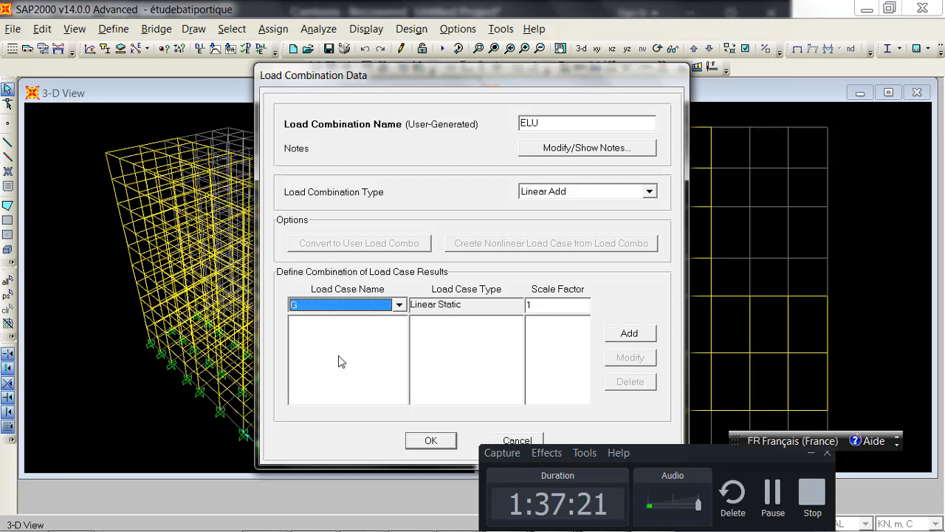
left_click(554, 305)
type("1.35")
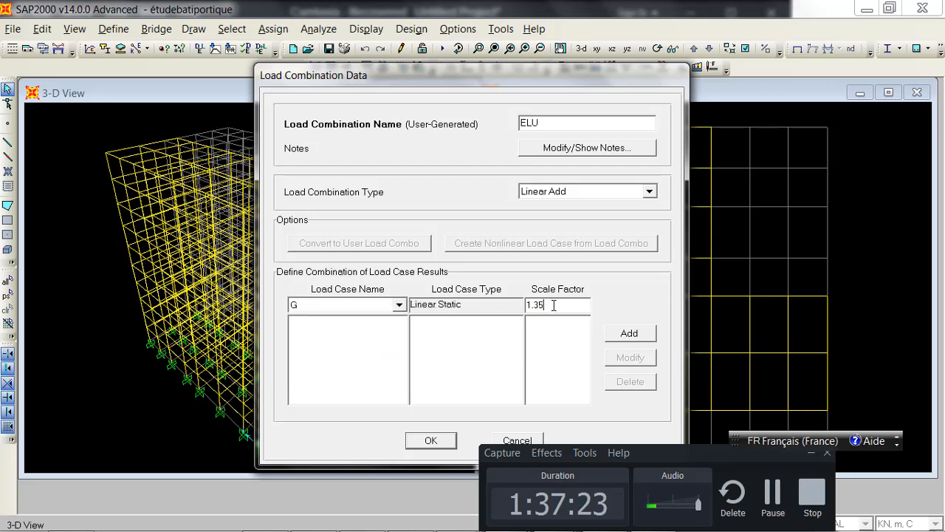
left_click(629, 333)
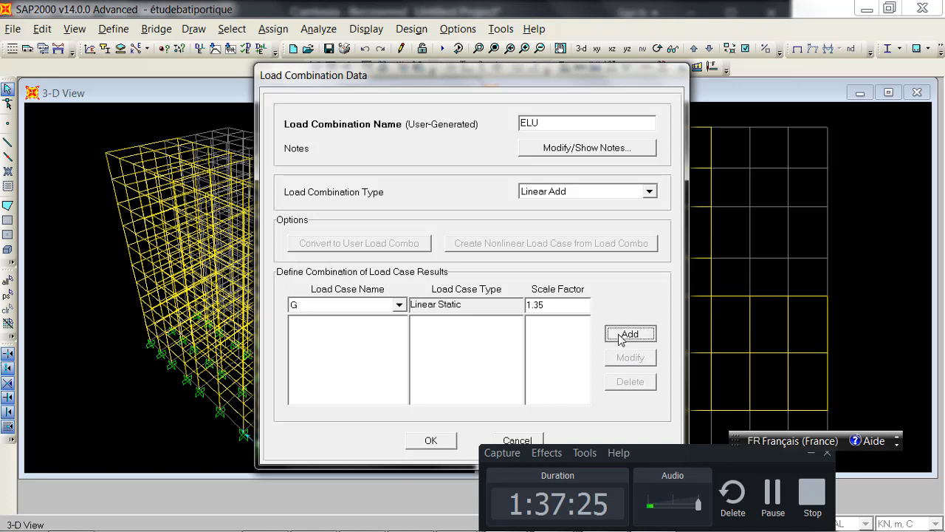
Step: Try to add load case G a second time to the ELU combination with a scale factor of 1.5
left_click(326, 305)
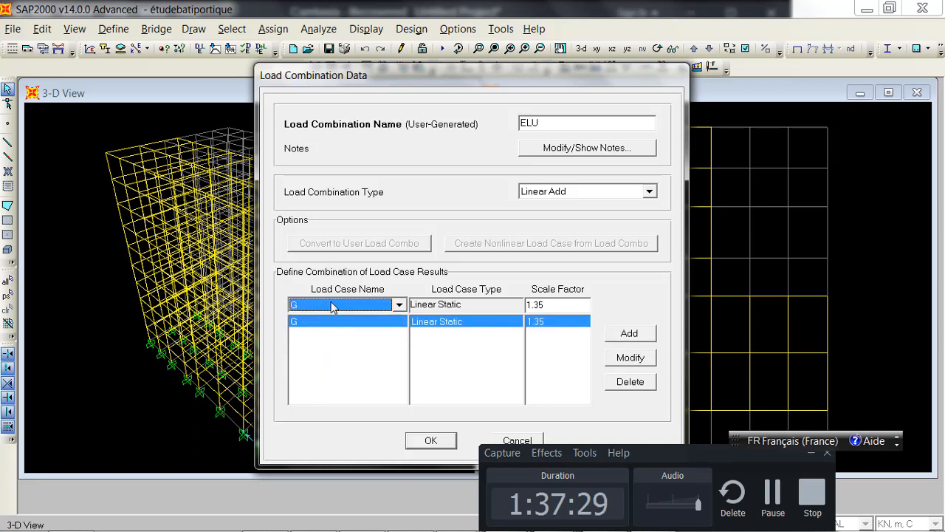
double_click(555, 305)
type("1.")
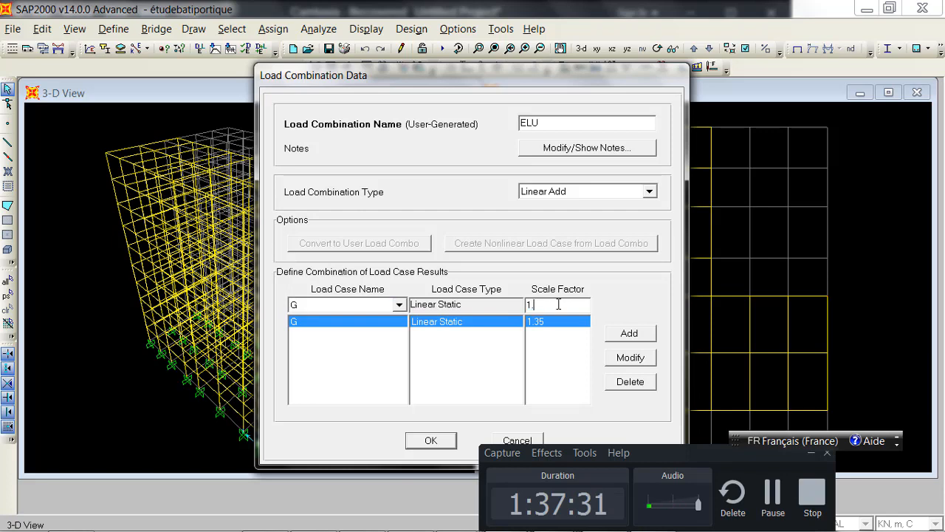
left_click(645, 336)
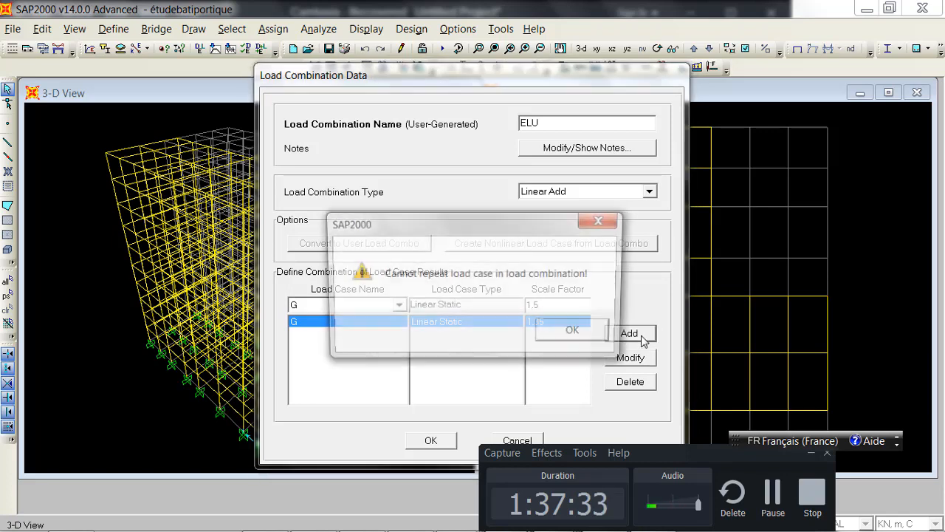
left_click(592, 335)
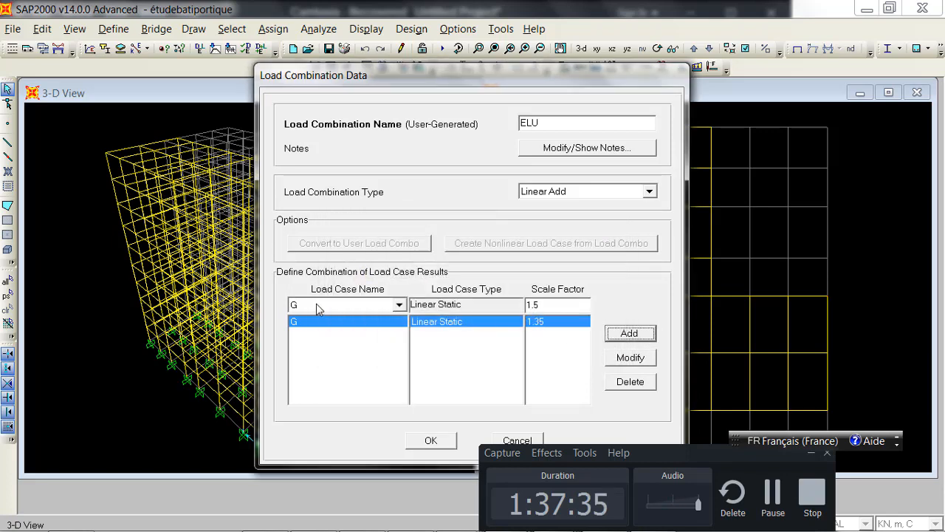
left_click(319, 309)
left_click(319, 308)
Step: Add load case Q with a scale factor of 1.5 to the ELU combination and accept the combination
double_click(576, 305)
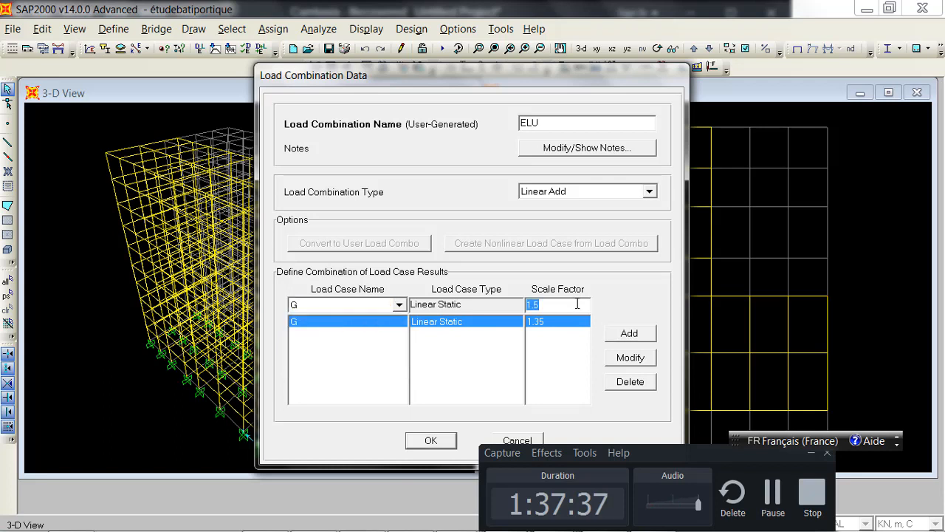
type("1")
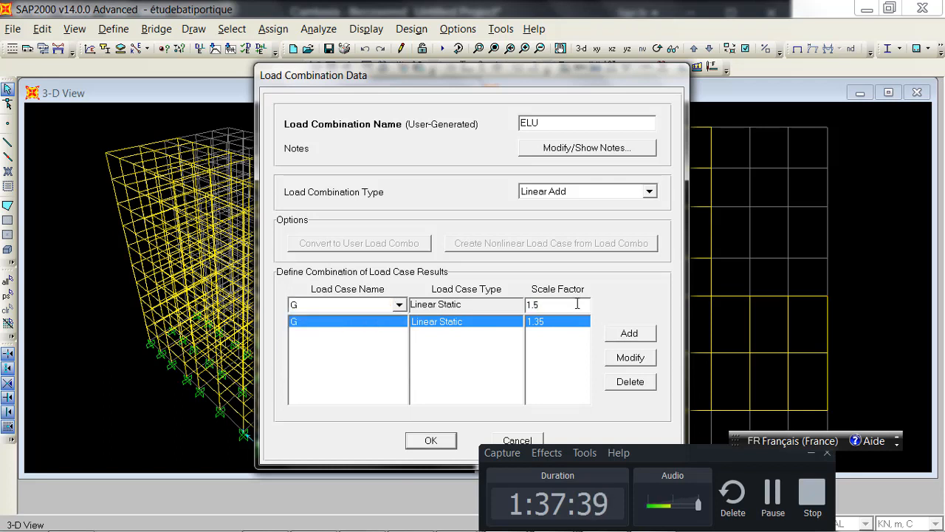
left_click(632, 337)
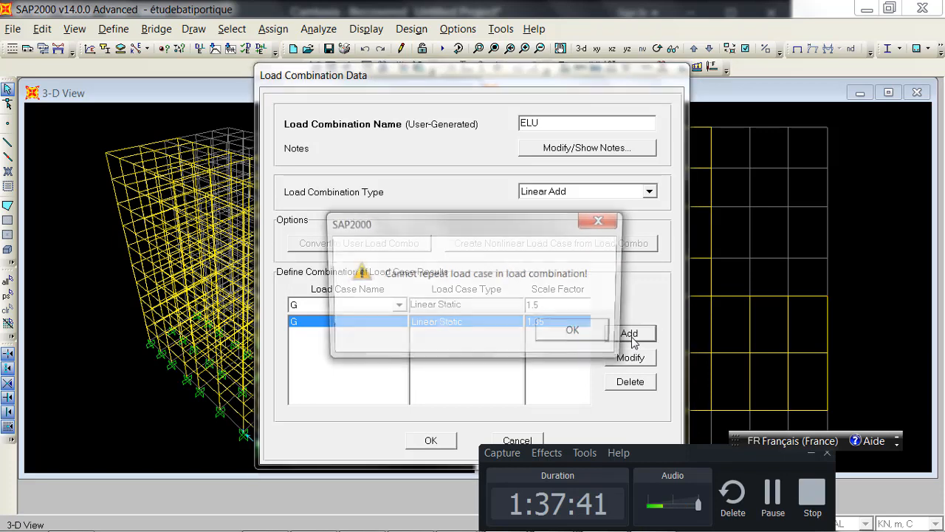
left_click(568, 333)
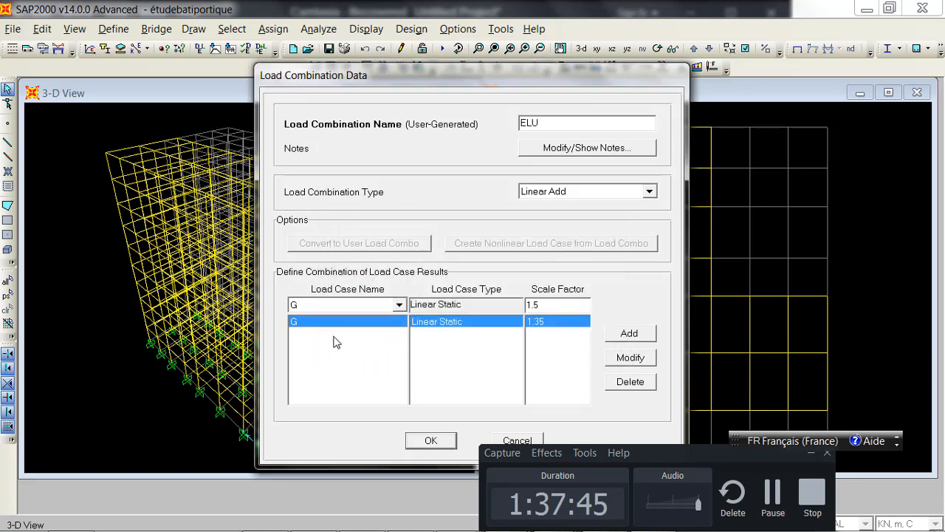
left_click(399, 305)
left_click(316, 367)
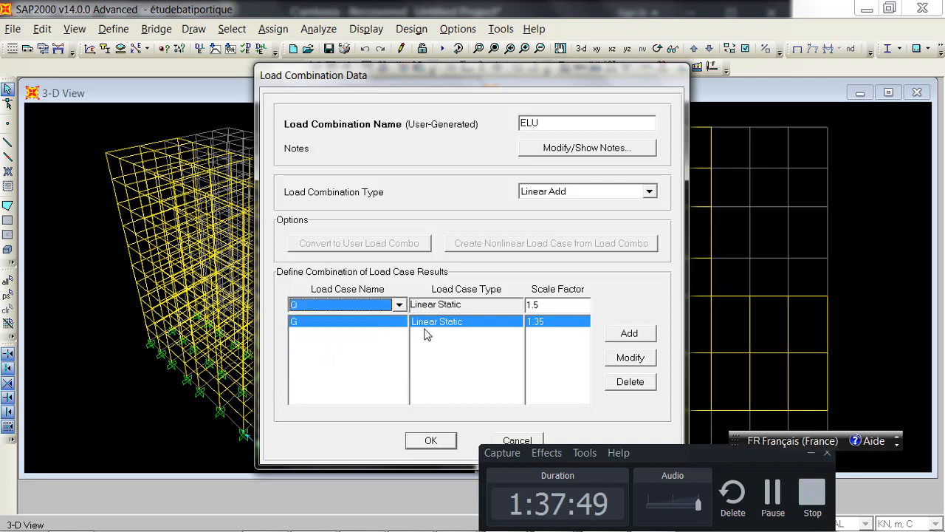
left_click(629, 335)
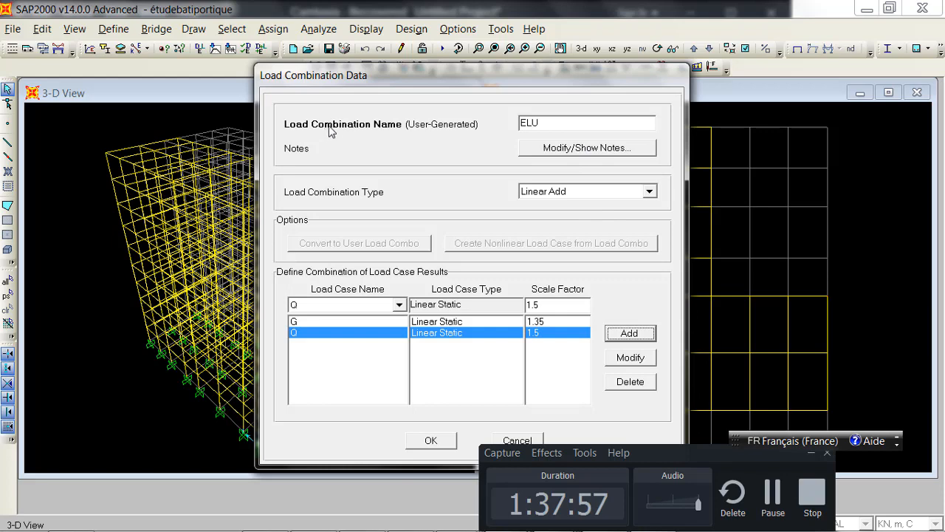
left_click(434, 439)
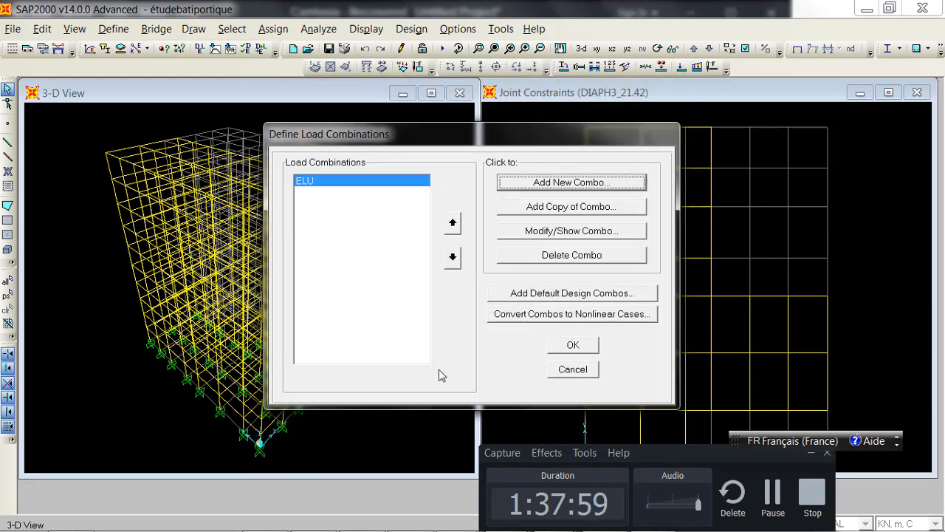
left_click(577, 185)
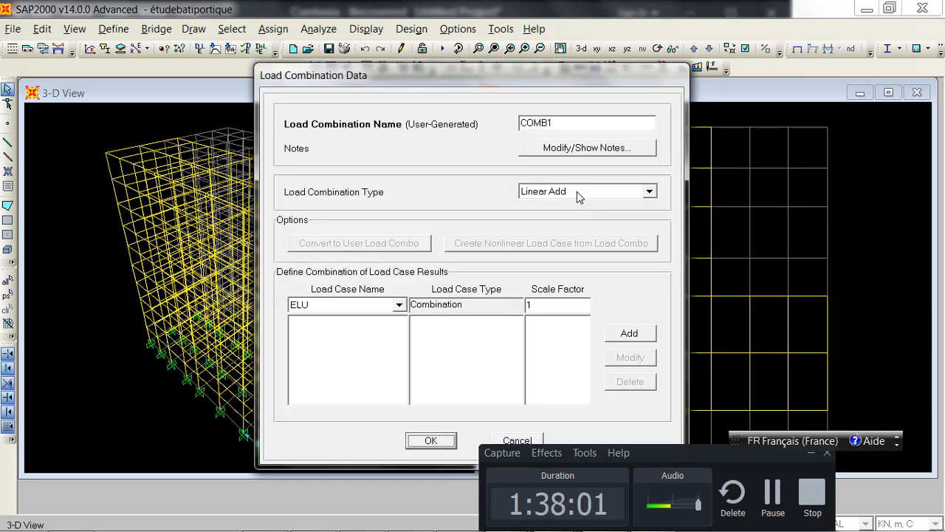
left_click_drag(565, 125, 500, 121)
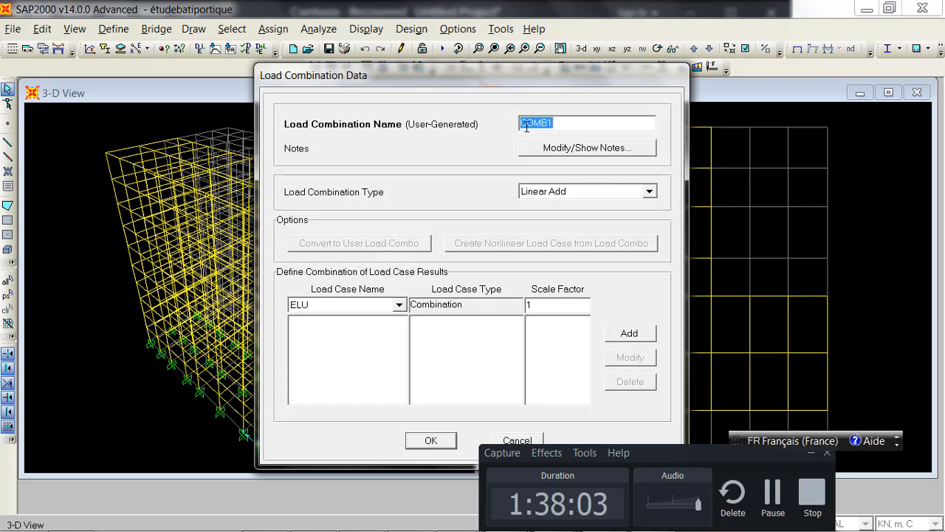
type("EL")
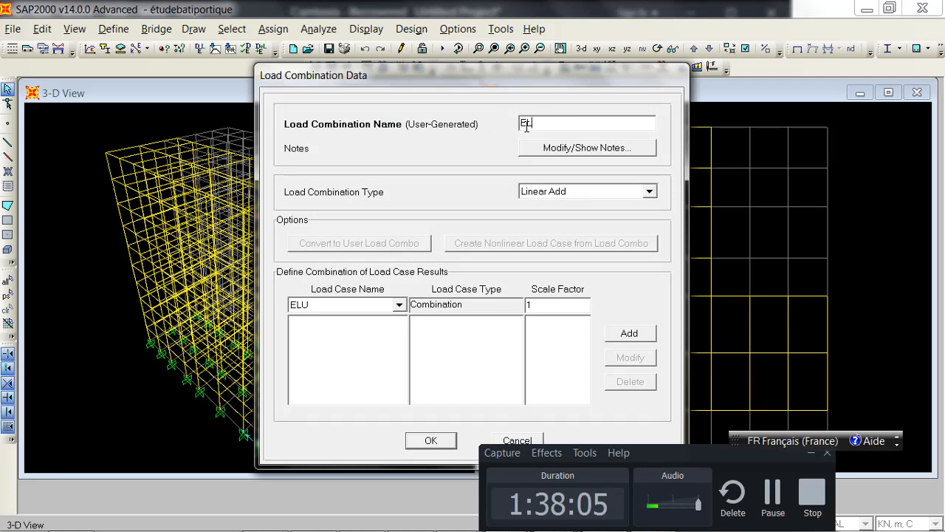
type("S")
left_click(353, 305)
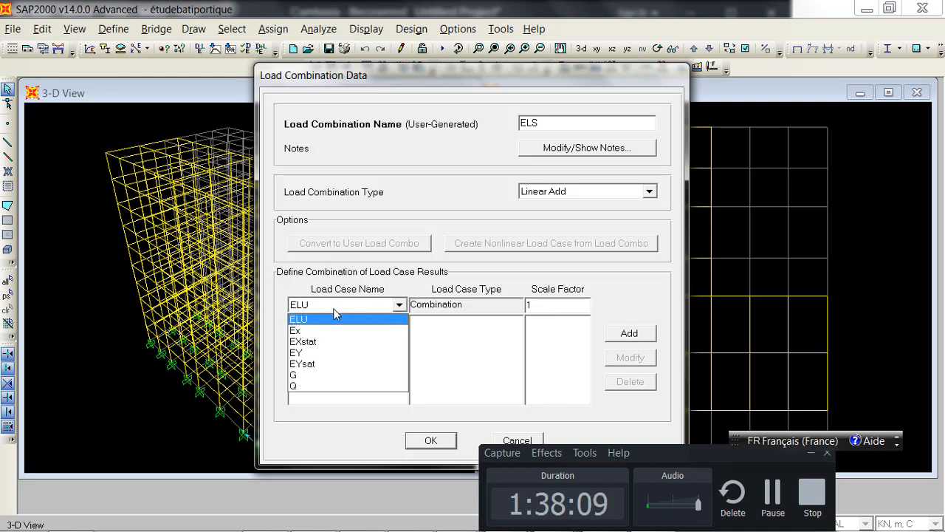
left_click(340, 306)
left_click(340, 307)
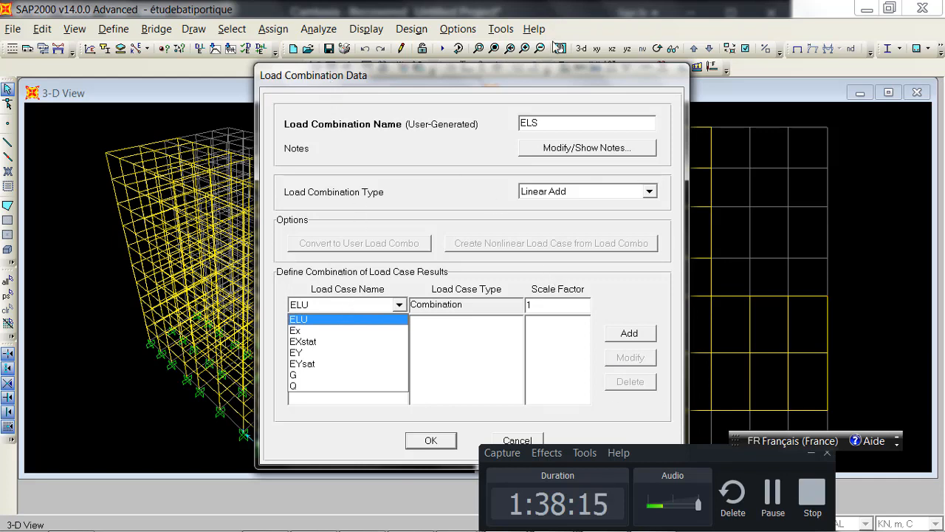
left_click(561, 81)
left_click(517, 440)
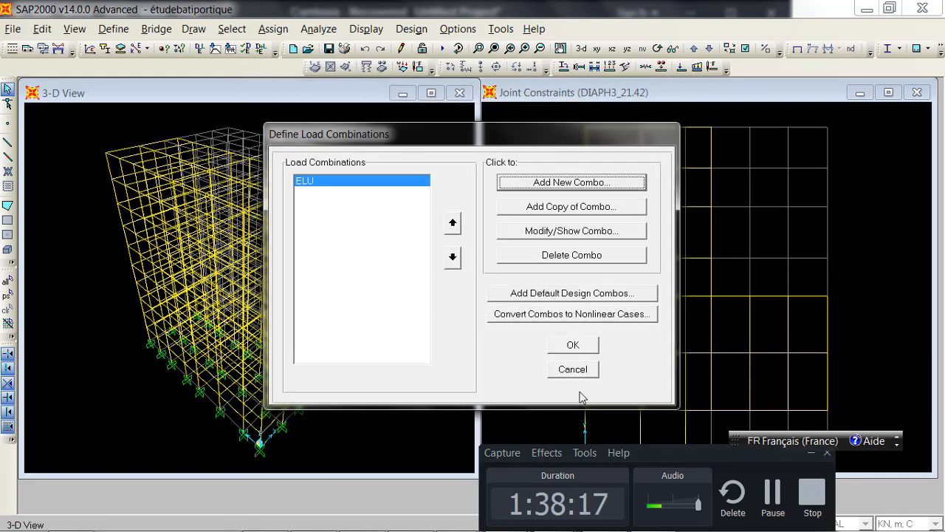
left_click(572, 370)
Step: Create a new load combination named ELU with the Linear Add type
left_click(114, 29)
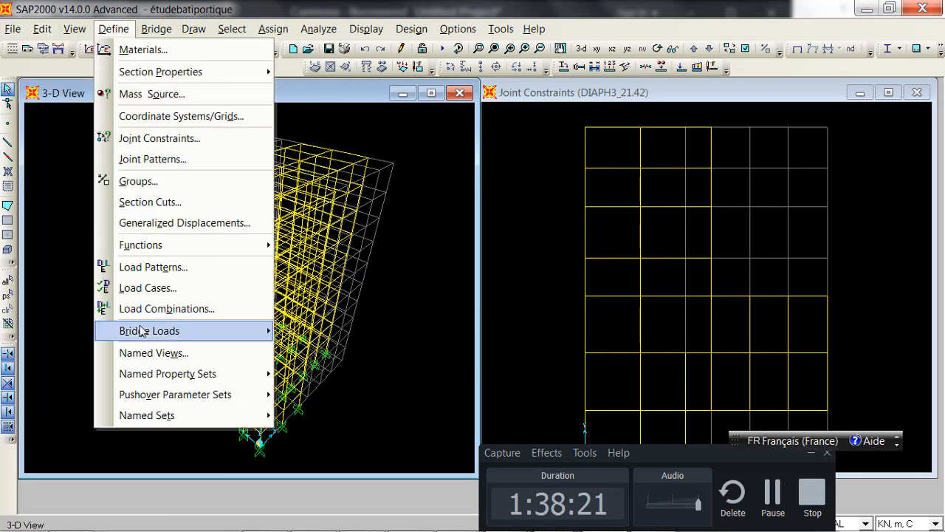
left_click(171, 311)
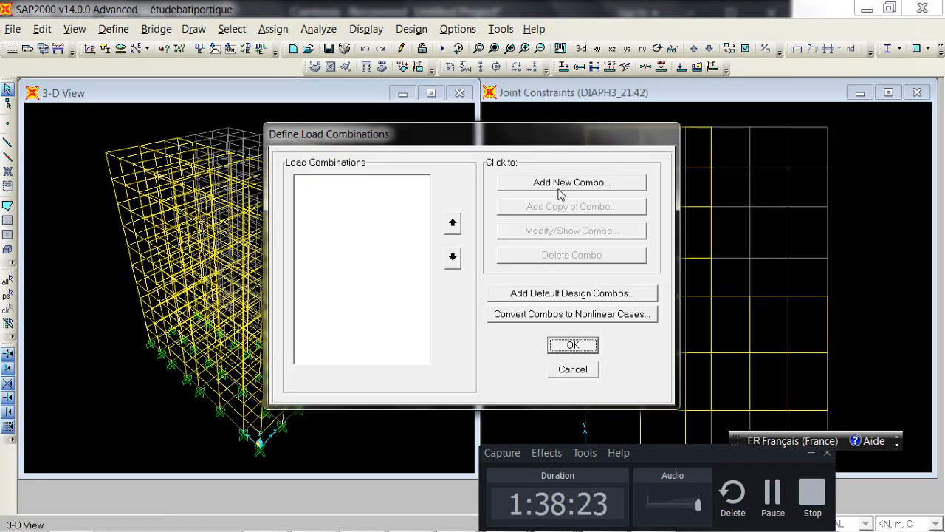
left_click(559, 182)
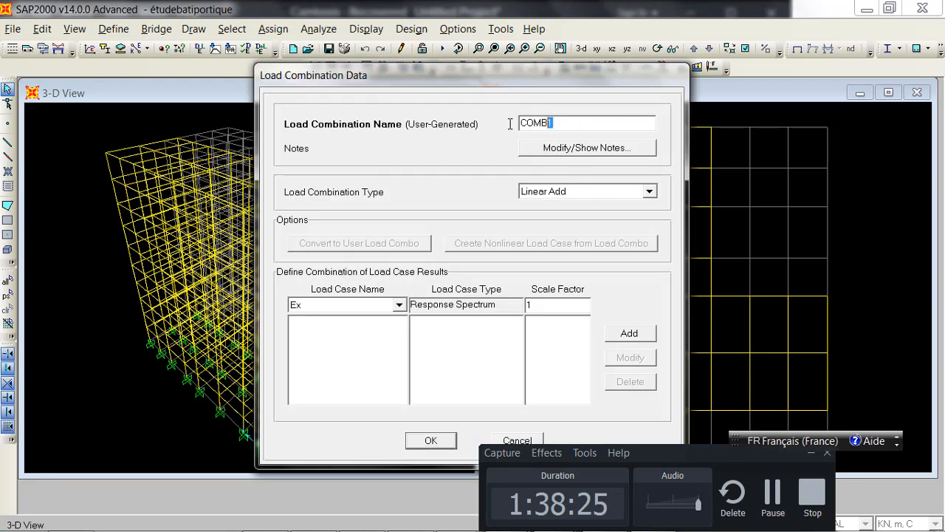
type("E")
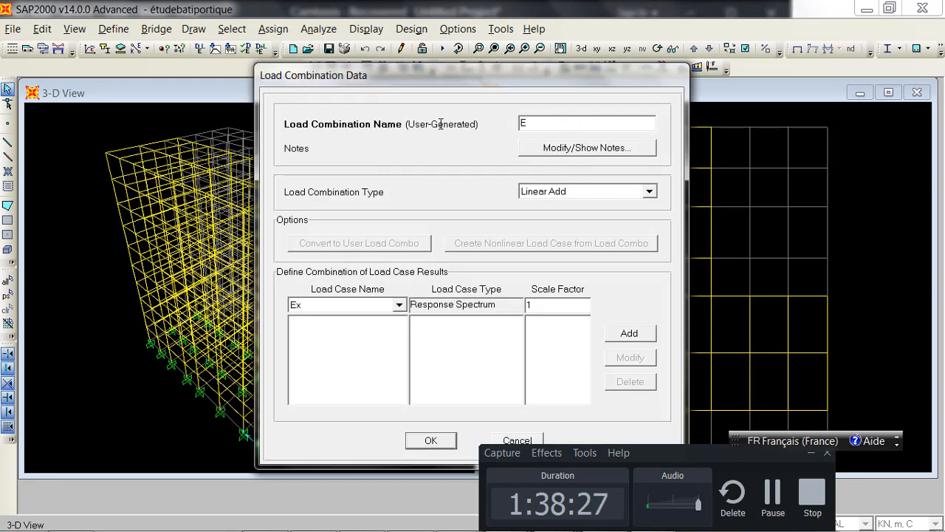
type("LU")
left_click(577, 191)
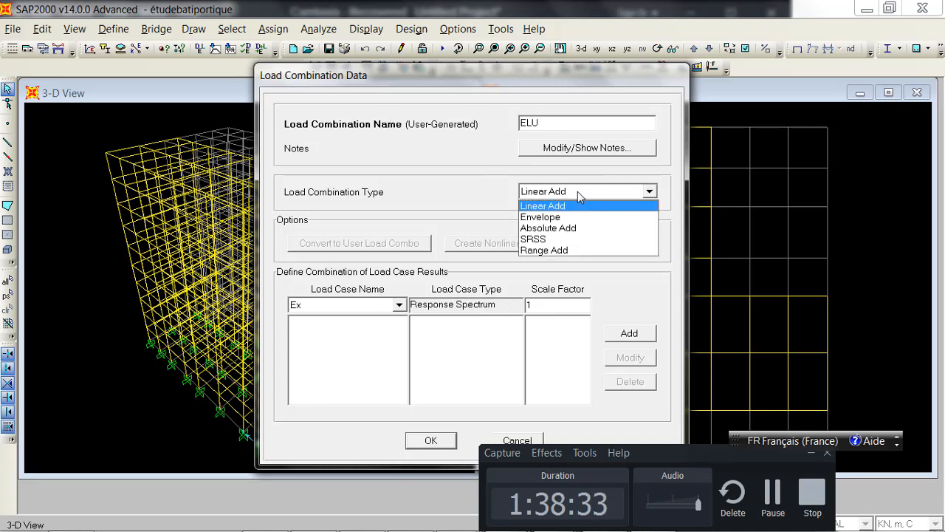
left_click(577, 192)
left_click(579, 192)
left_click(582, 191)
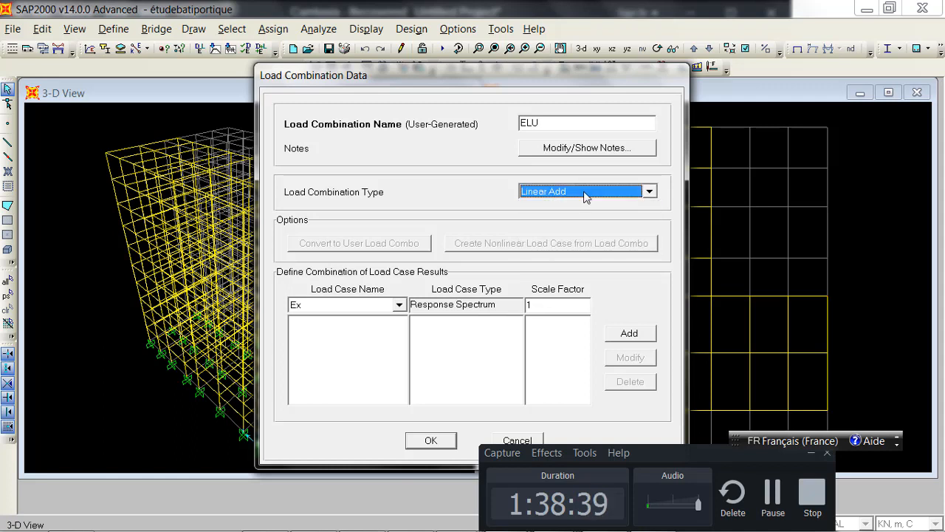
Step: Add load case G with a scale factor of 1.35 to the ELU combination
left_click(399, 305)
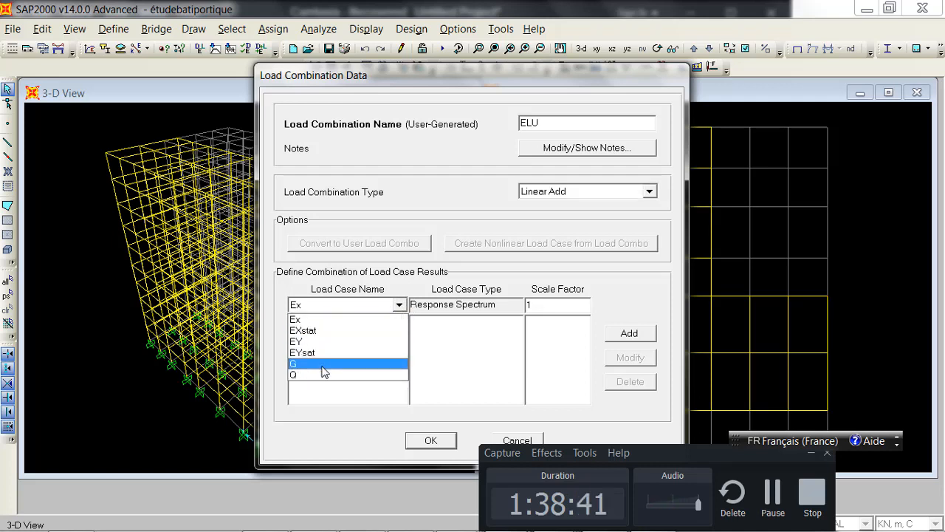
left_click(322, 365)
left_click(552, 304)
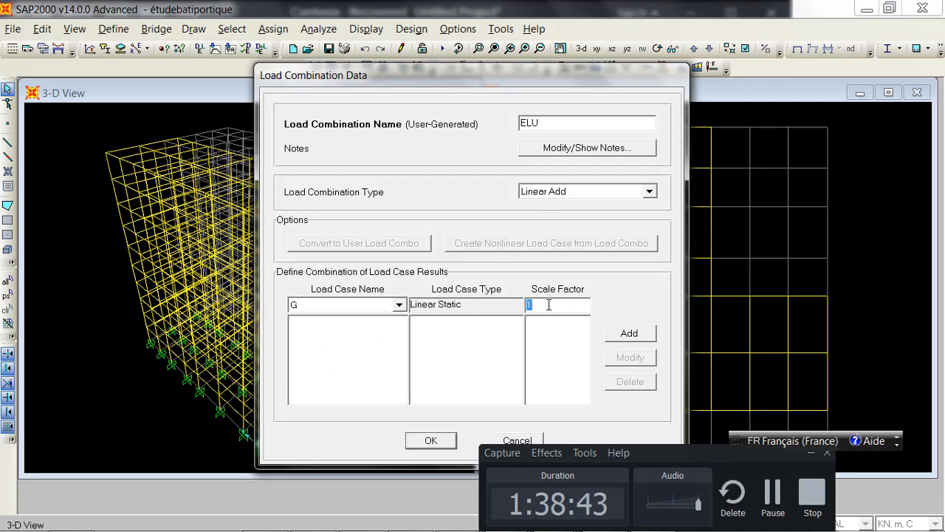
type("1.5")
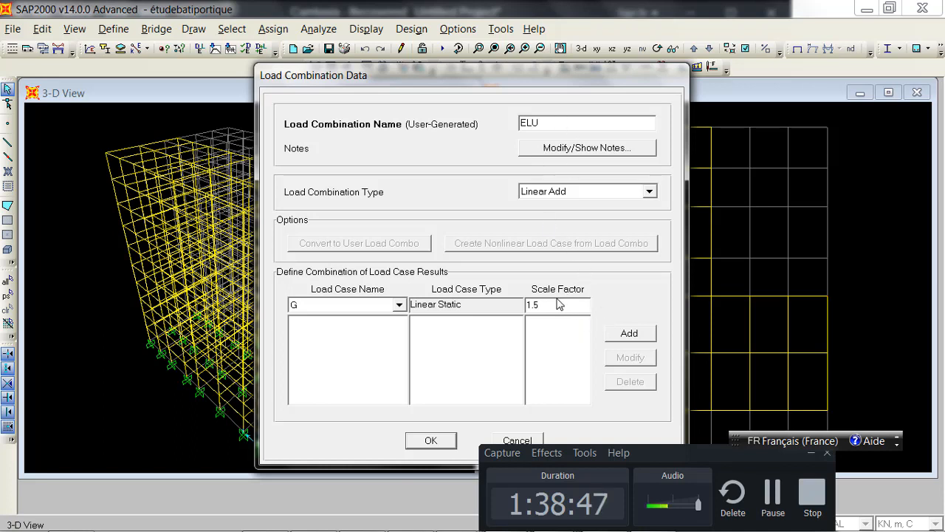
type("35")
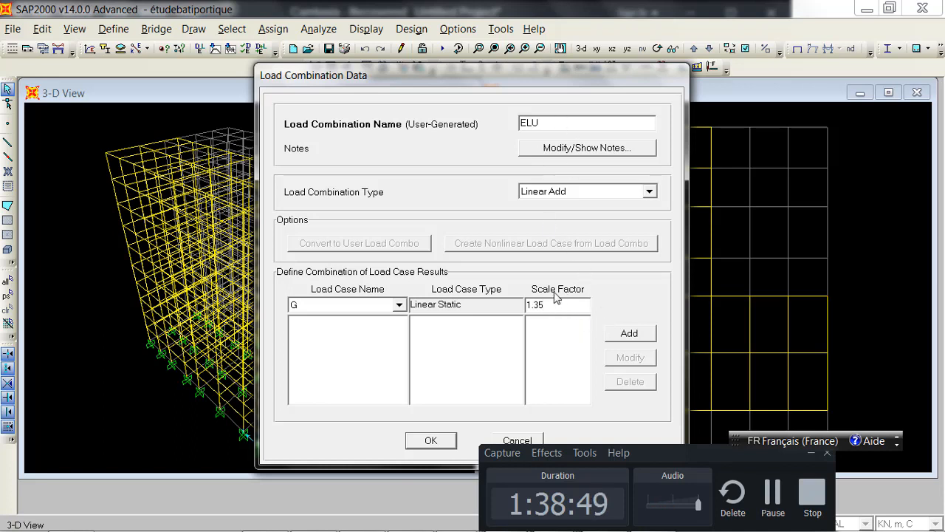
left_click(625, 336)
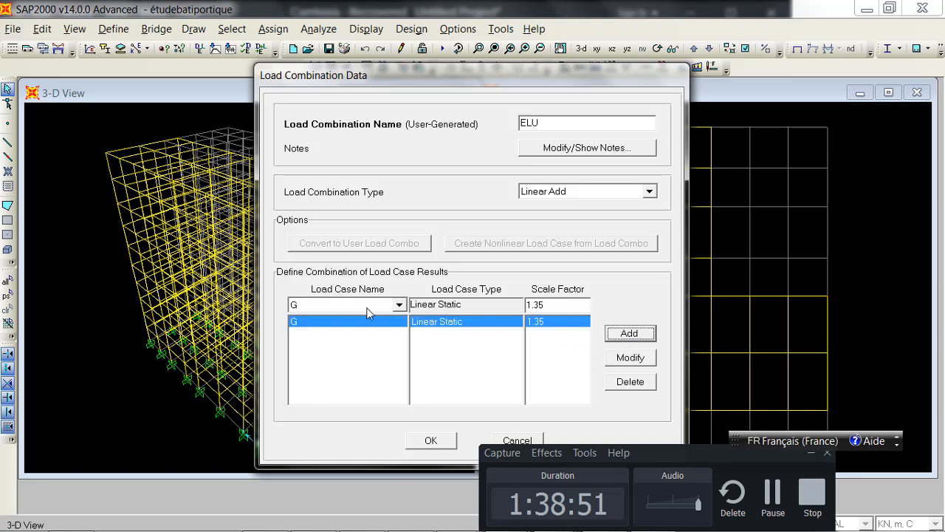
Step: Add load case Q with a scale factor of 1.5 to ELU and accept the combination
double_click(553, 309)
type("1.5")
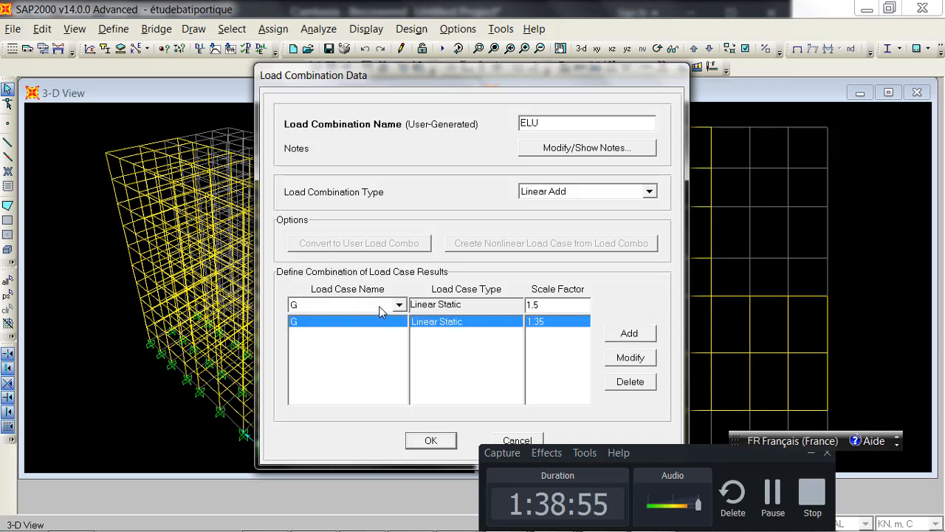
left_click(399, 304)
left_click(314, 375)
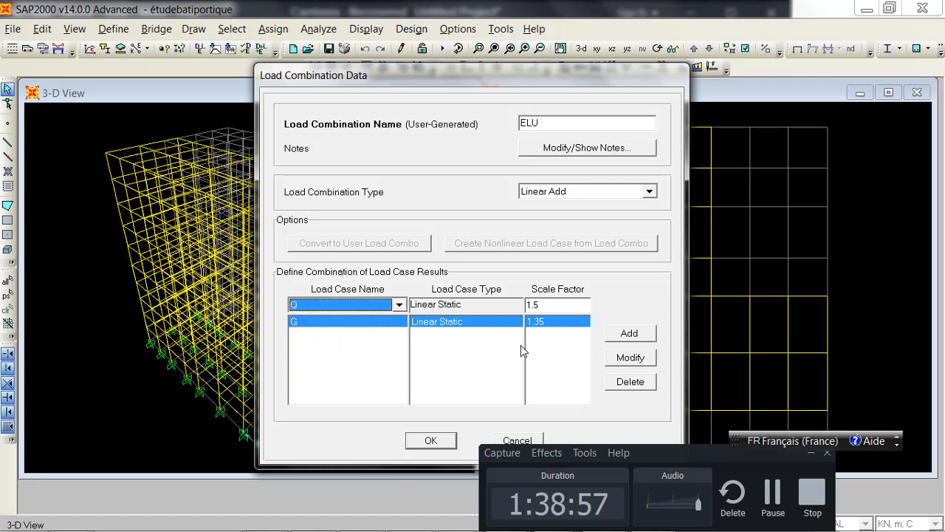
left_click(630, 334)
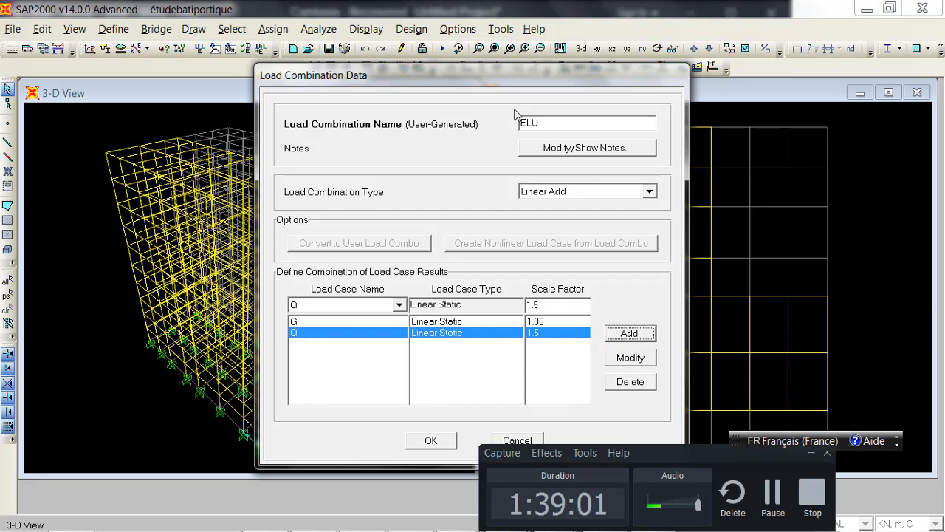
left_click_drag(517, 75, 508, 25)
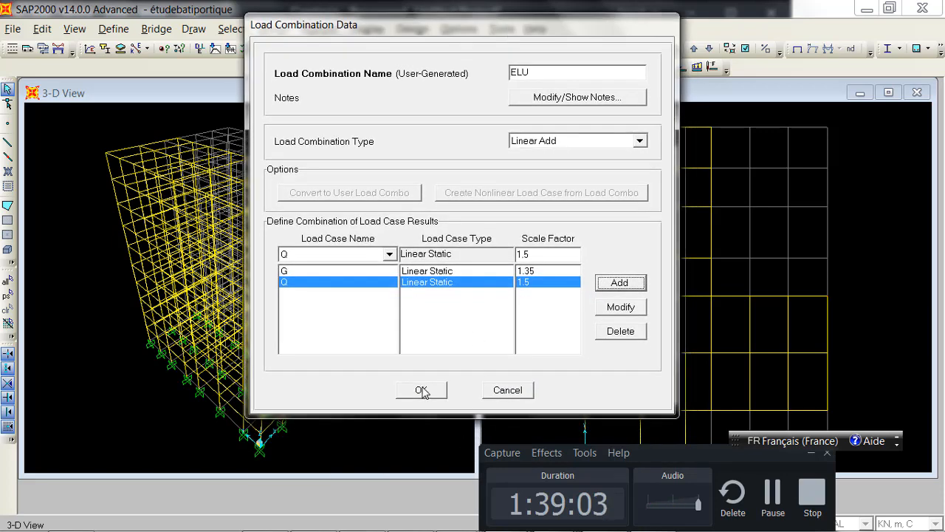
left_click(422, 390)
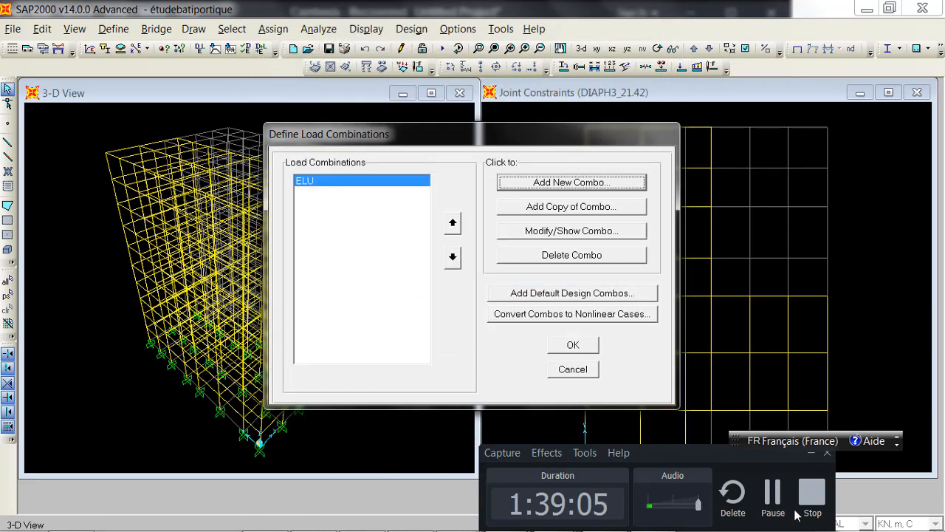
left_click(772, 495)
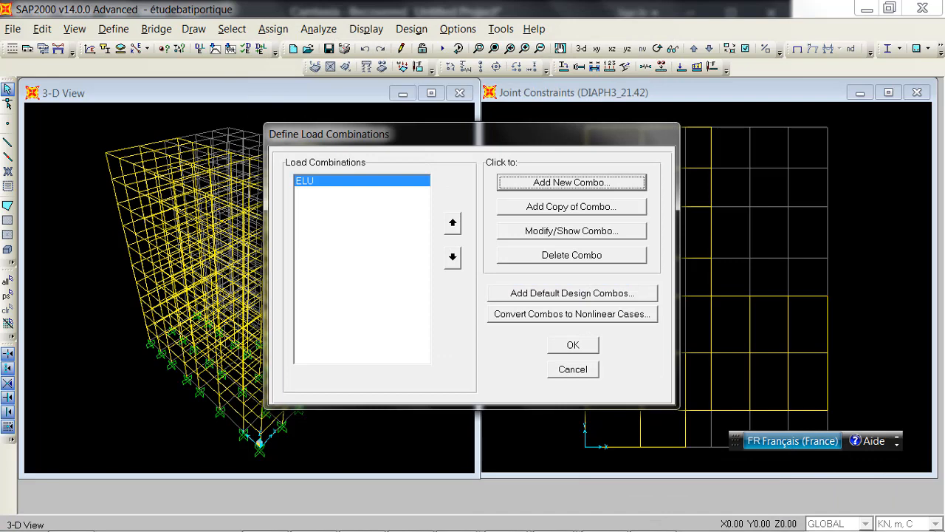
mouse_move(706, 525)
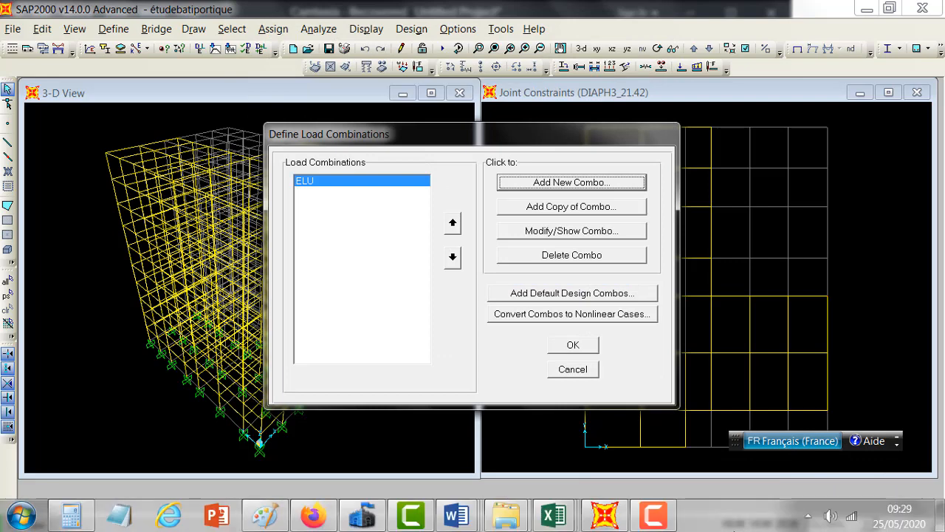
left_click(671, 518)
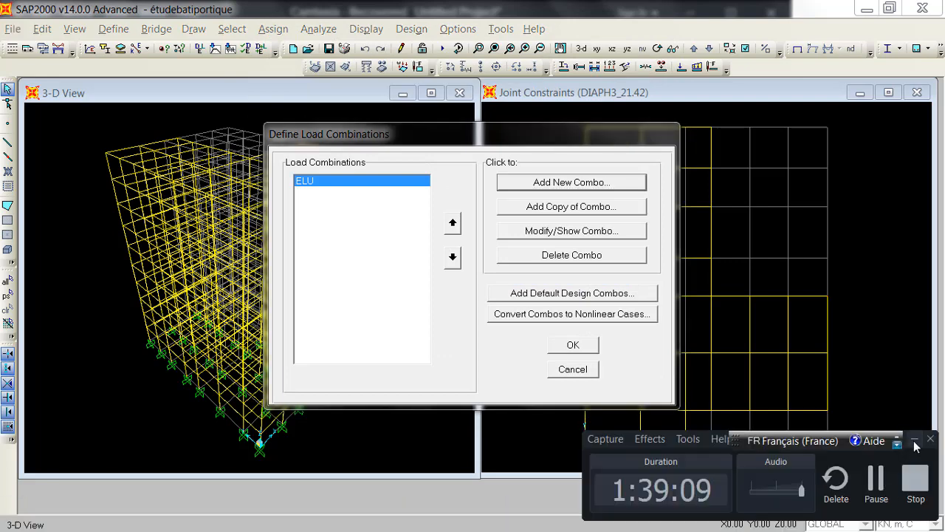
left_click(914, 444)
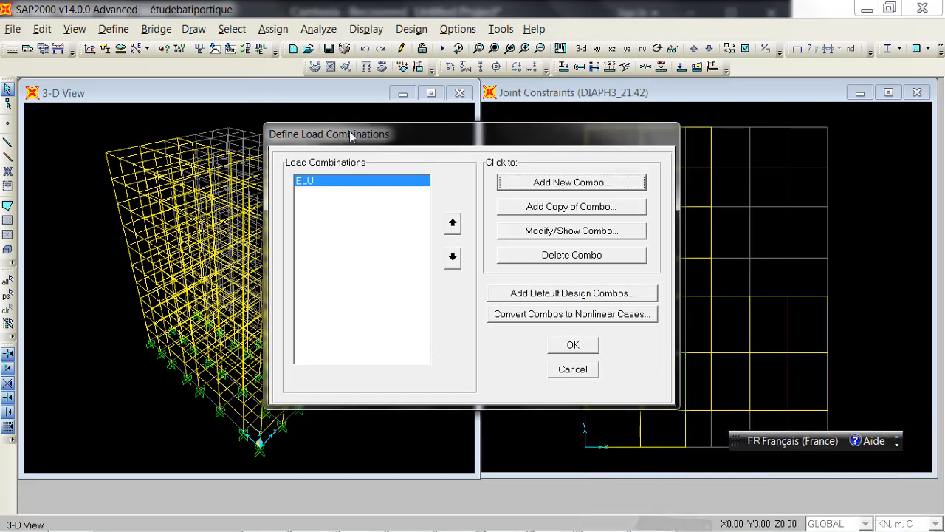
Step: Create another load combination and name it ELS
left_click(562, 186)
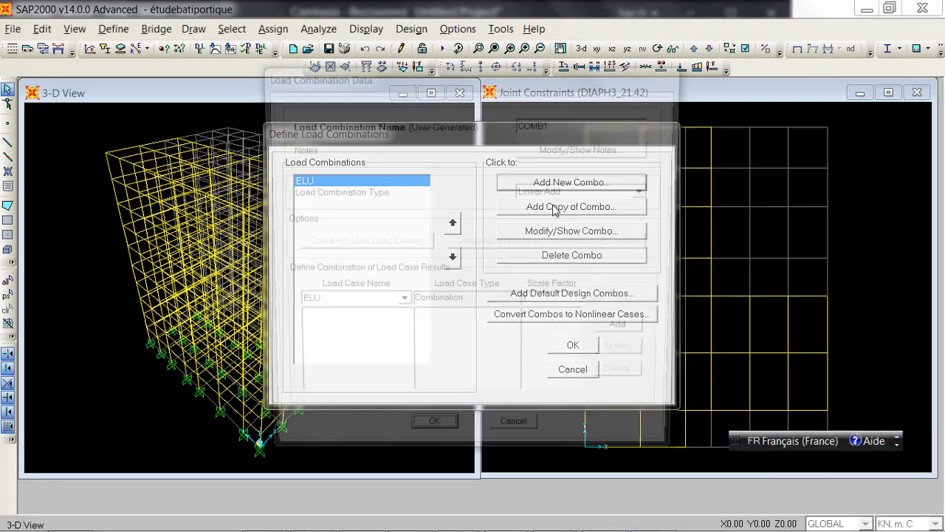
left_click_drag(565, 122, 495, 123)
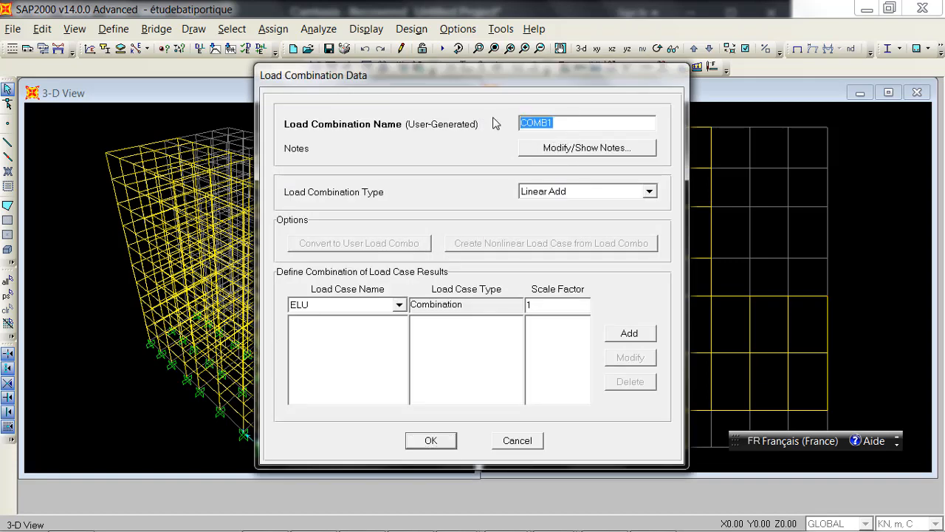
type("ELS")
left_click(348, 306)
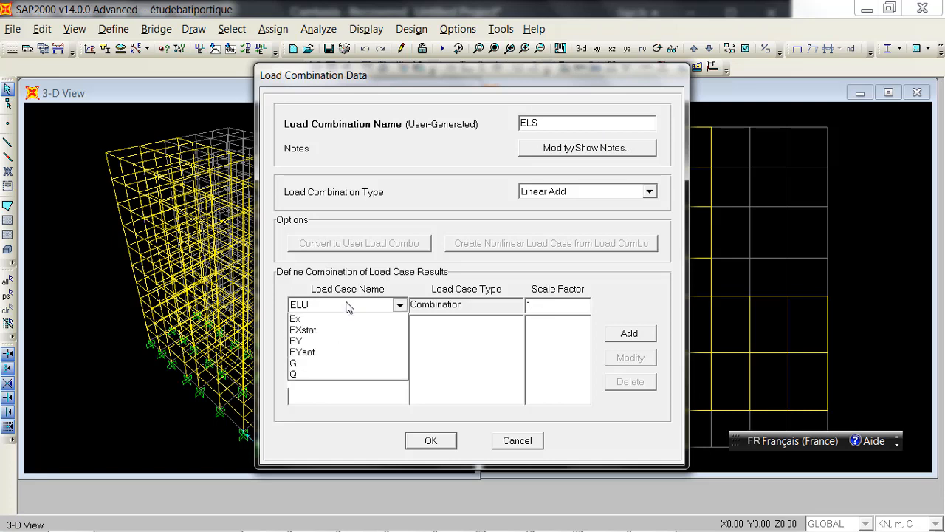
left_click(302, 364)
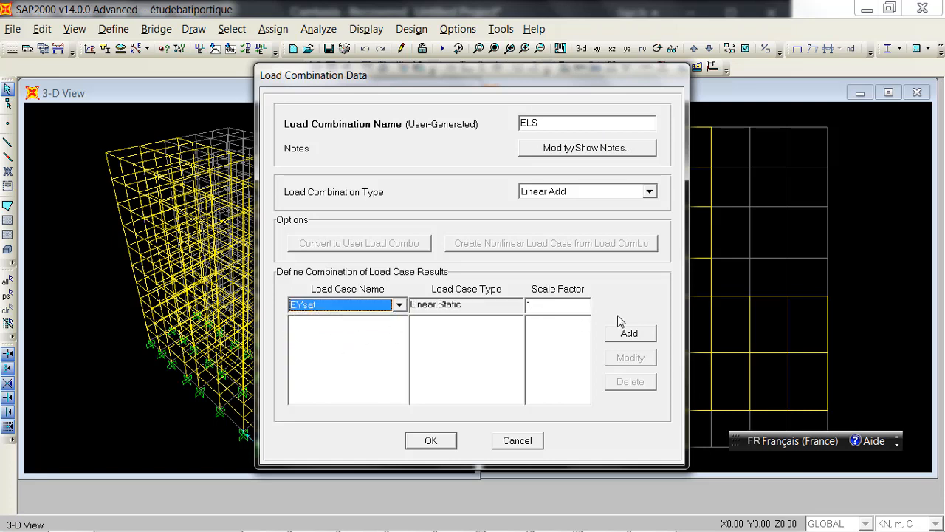
left_click(629, 333)
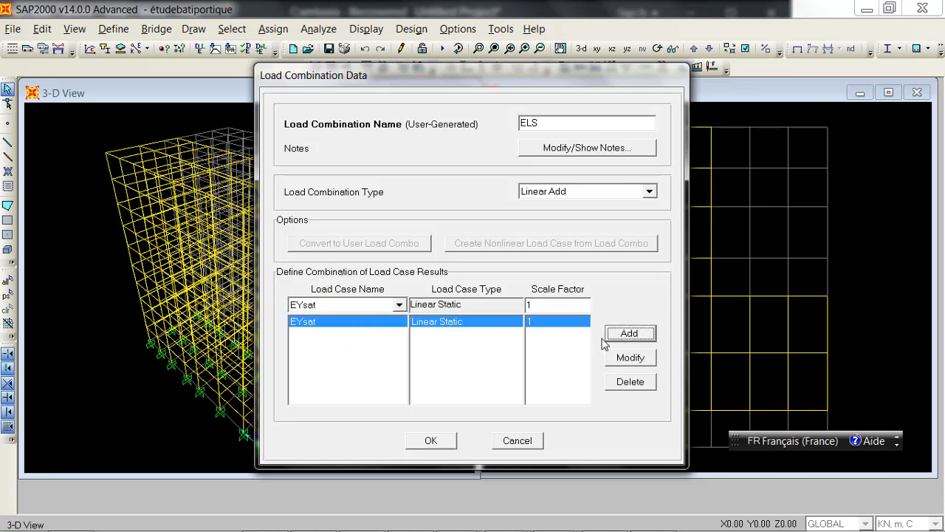
left_click(636, 381)
Step: Add load cases G and Q, each with a scale factor of 1, to ELS and accept the combination
left_click(399, 304)
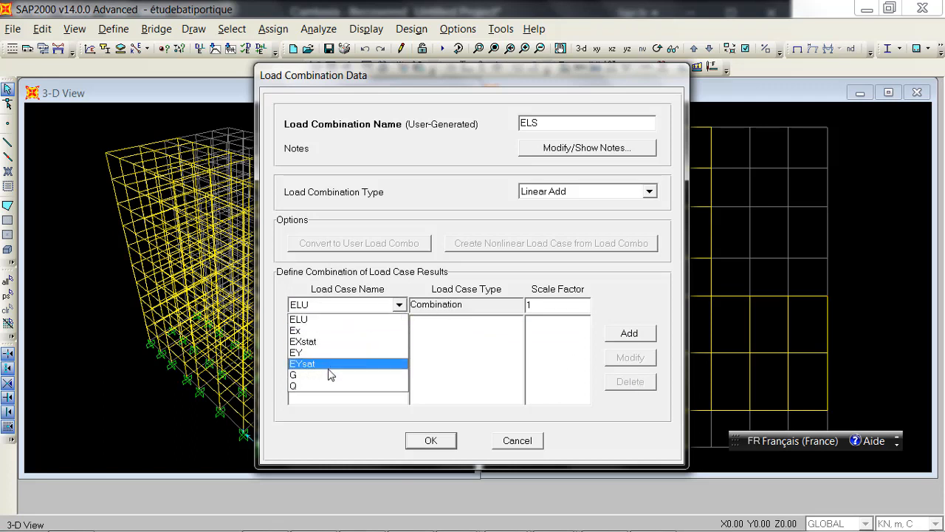
left_click(329, 370)
left_click(630, 333)
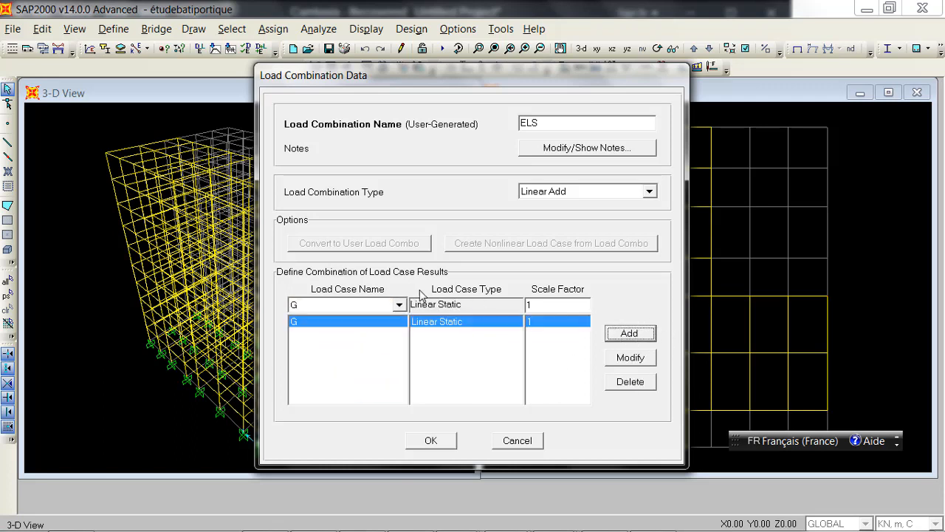
left_click(399, 304)
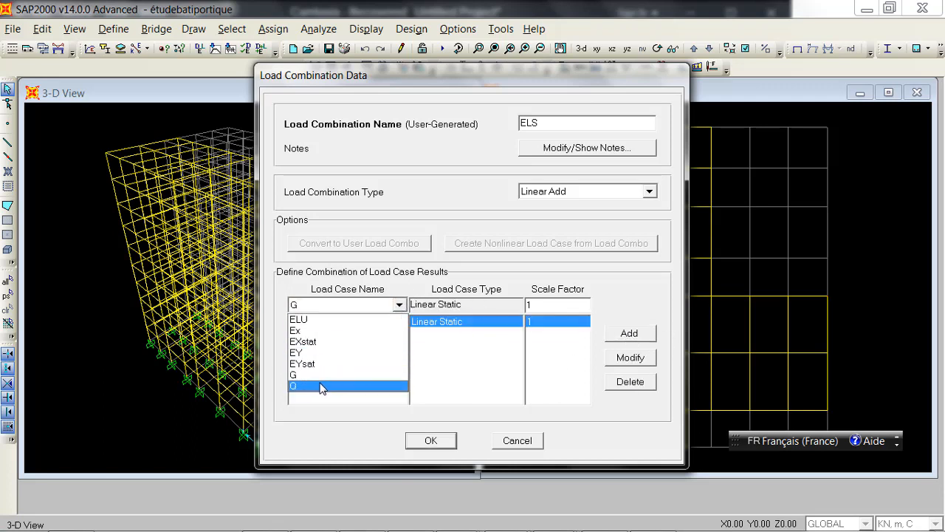
left_click(327, 385)
left_click(642, 337)
left_click(431, 440)
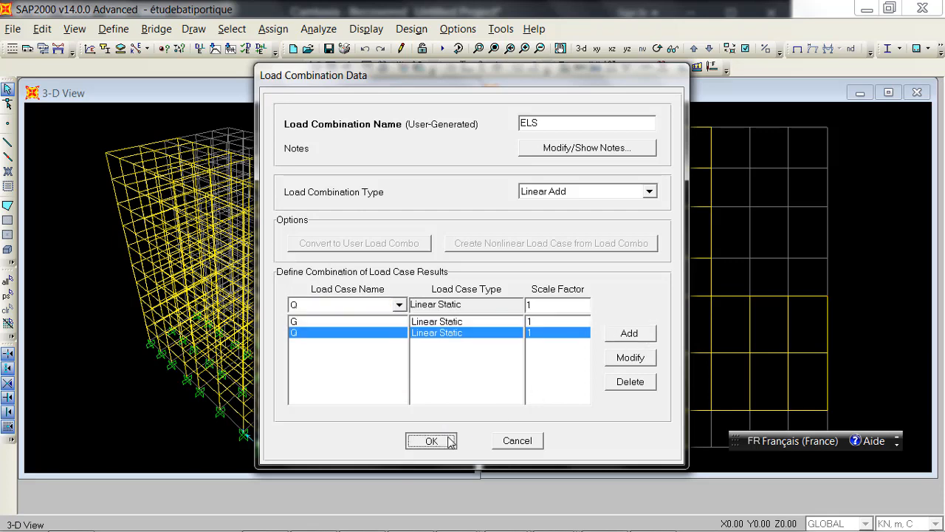
Step: Create a new load combination and name it G+Q+E
left_click(591, 182)
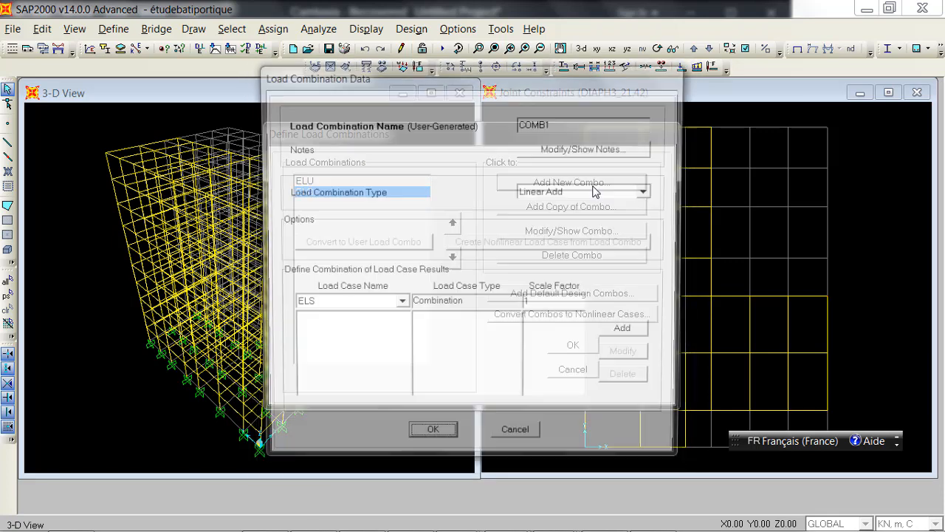
left_click_drag(565, 130, 498, 123)
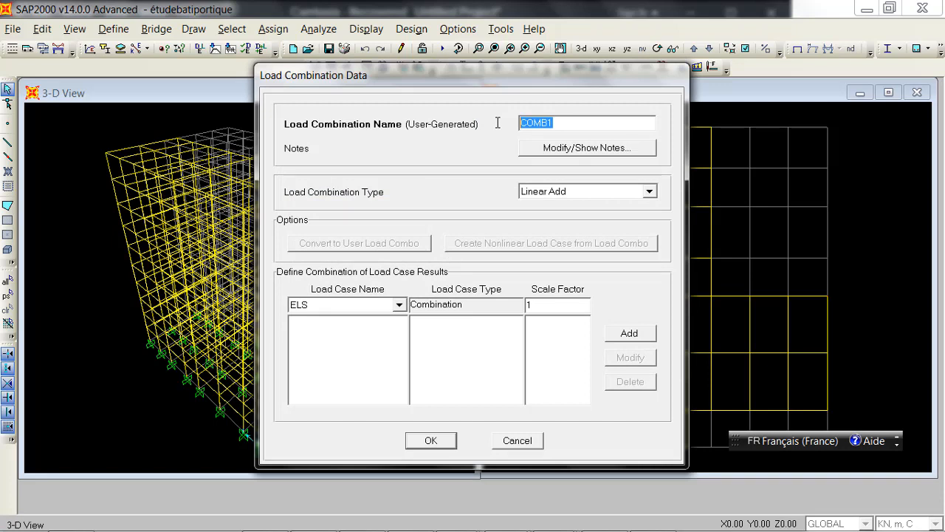
type("g+")
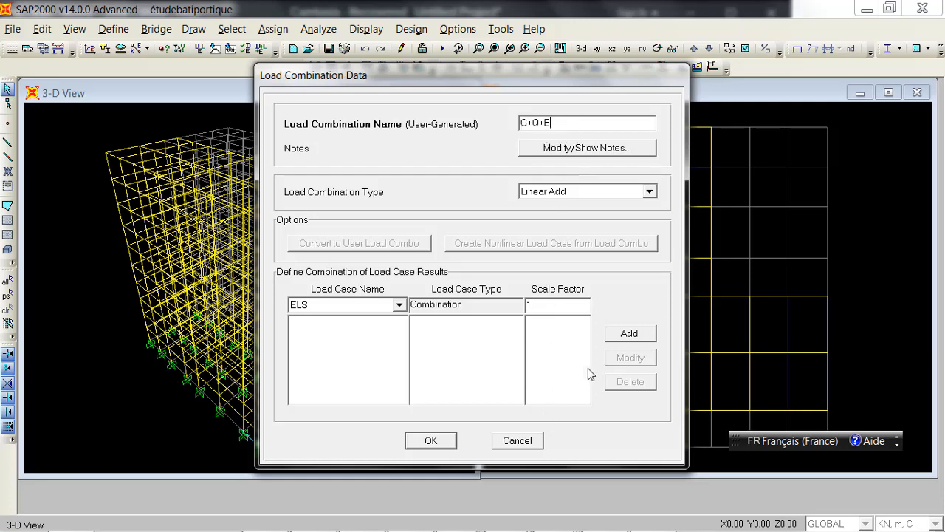
Step: Add load cases G and Q, each with a scale factor of 1, to the G+Q+E combination
left_click(399, 304)
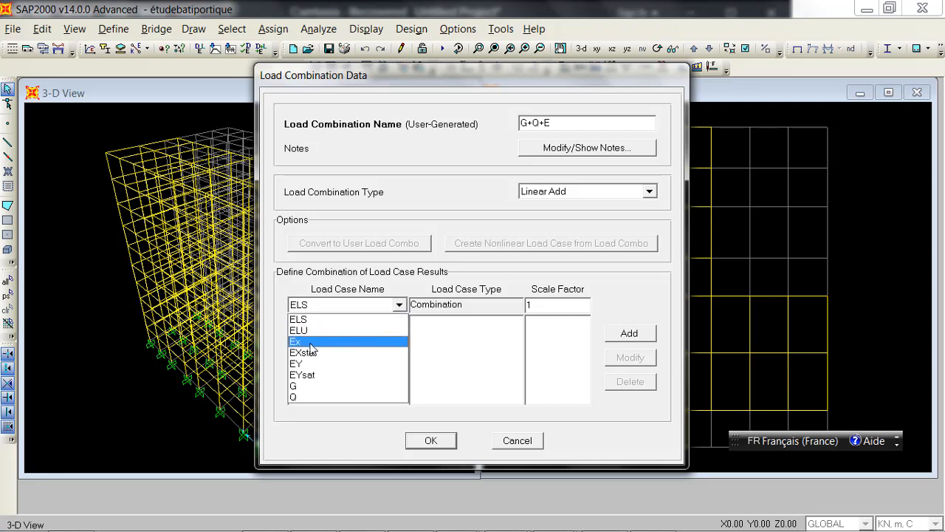
left_click(347, 374)
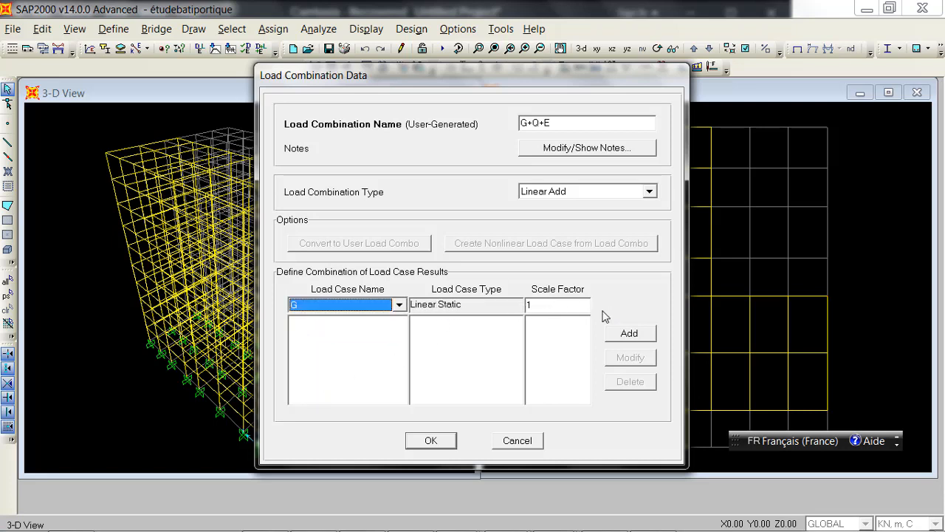
left_click(628, 334)
left_click(362, 300)
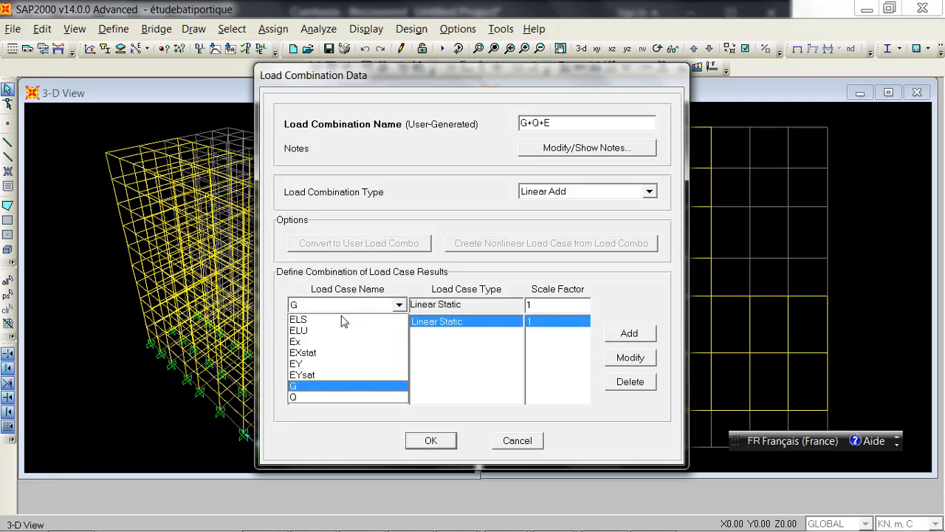
left_click(316, 395)
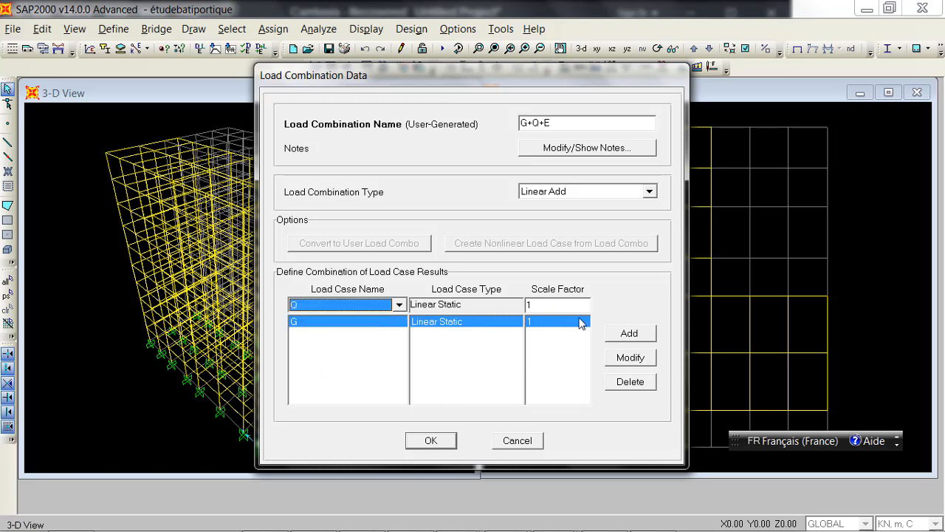
left_click(629, 334)
Step: Add response spectrum case Ex with a scale factor of 1, rename the combination G+Q+EX and accept it
left_click(359, 305)
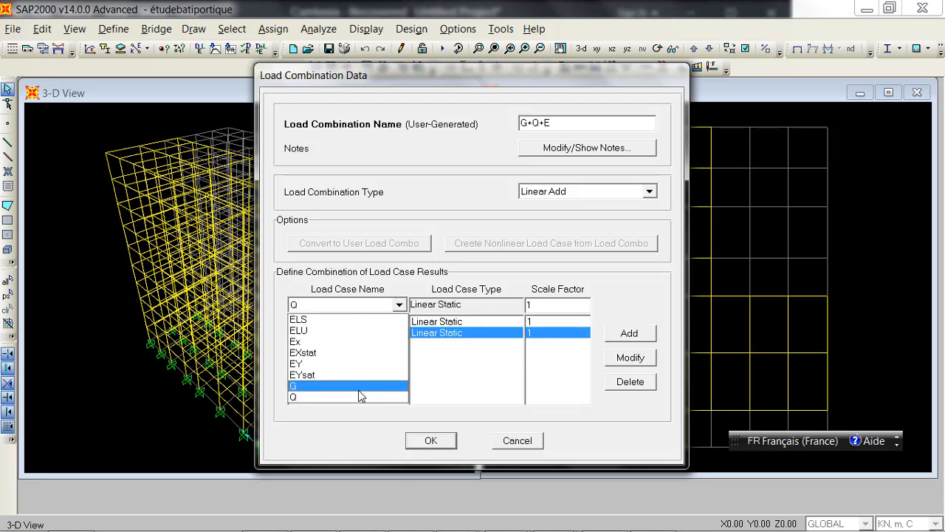
left_click(323, 342)
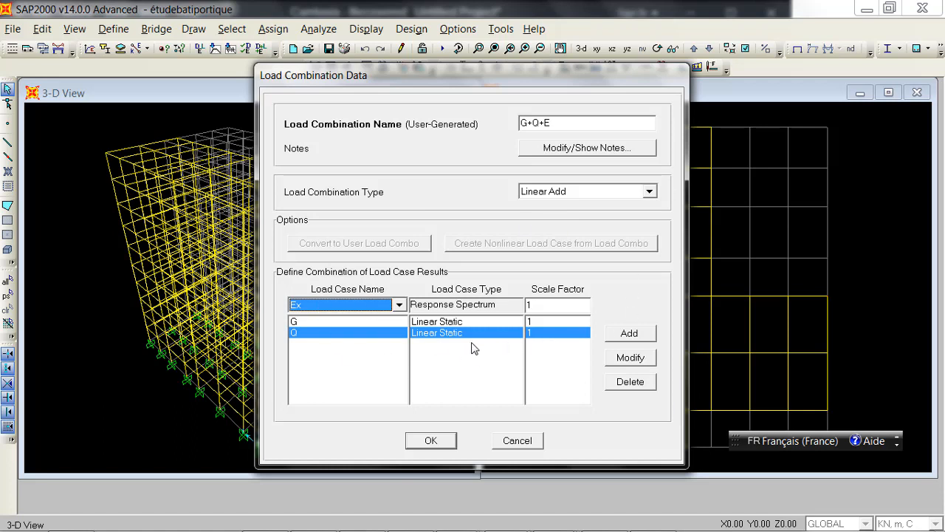
left_click(395, 305)
left_click(354, 332)
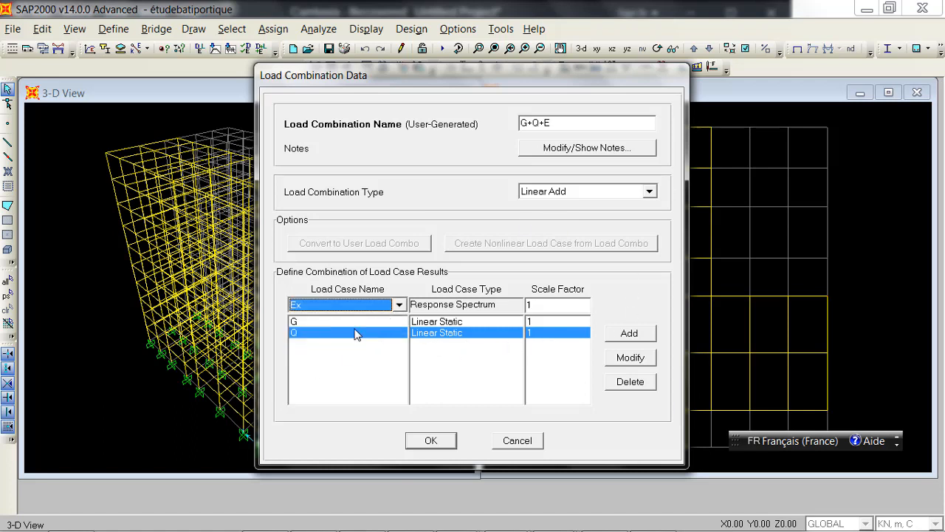
left_click(628, 335)
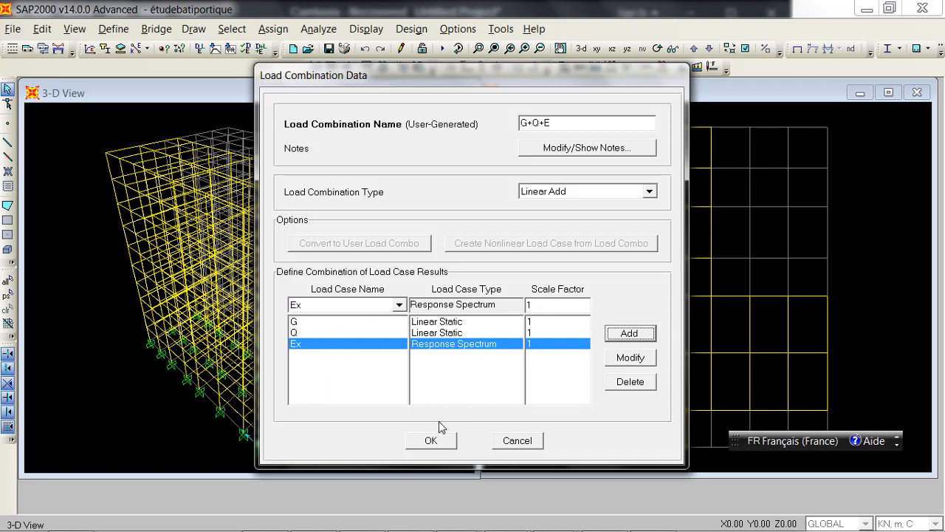
left_click(553, 127)
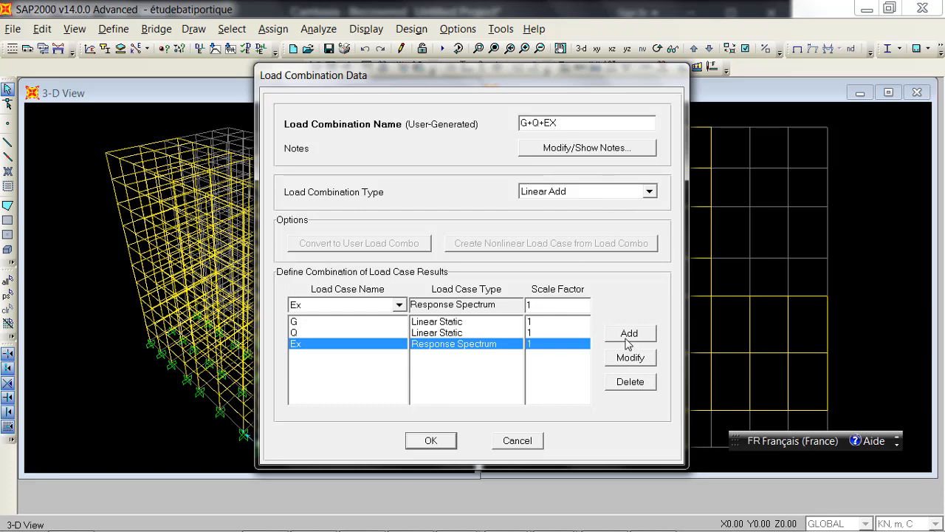
left_click(432, 441)
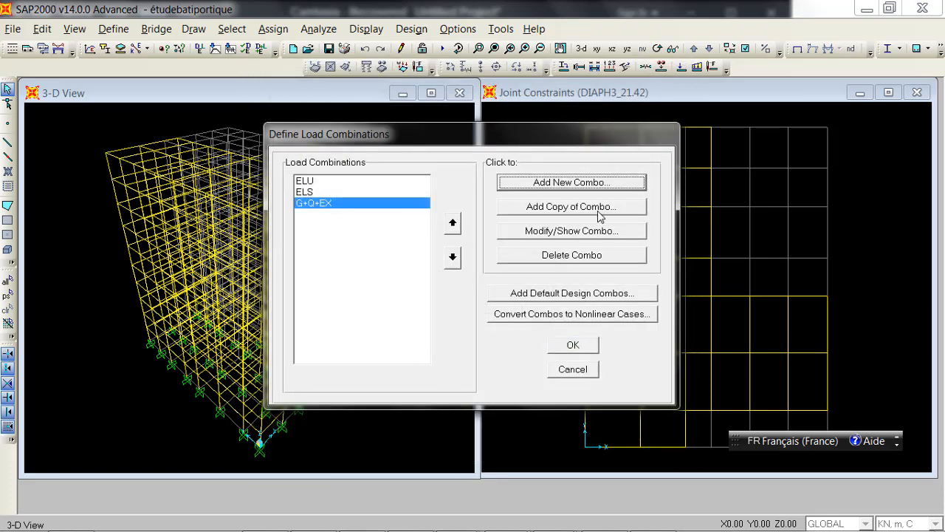
left_click(583, 184)
left_click(566, 126)
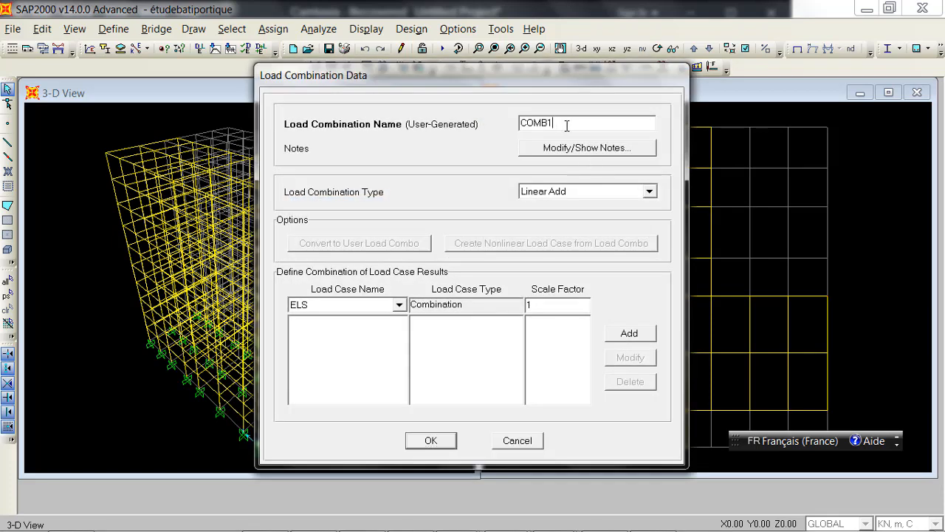
left_click(517, 440)
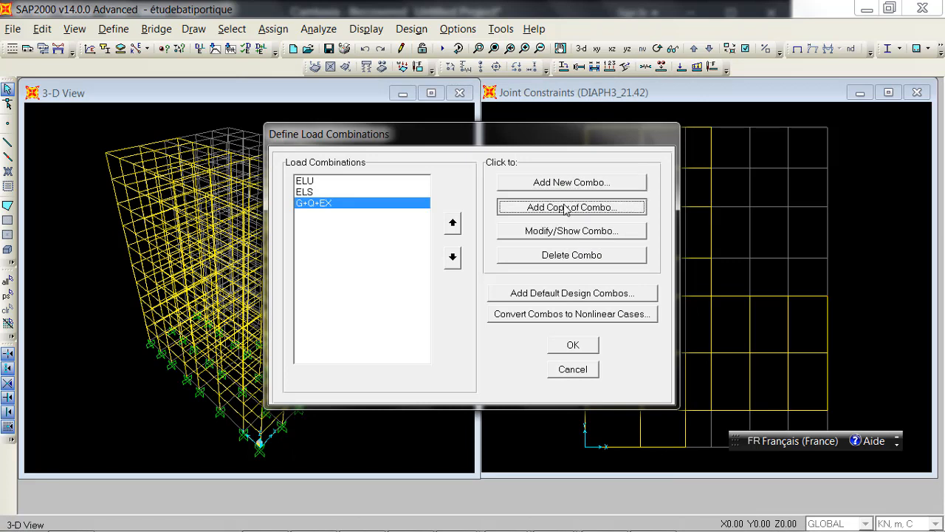
Step: Create a copy of the G+Q+EX combination and name it G+Q+EY
left_click(569, 206)
left_click(568, 123)
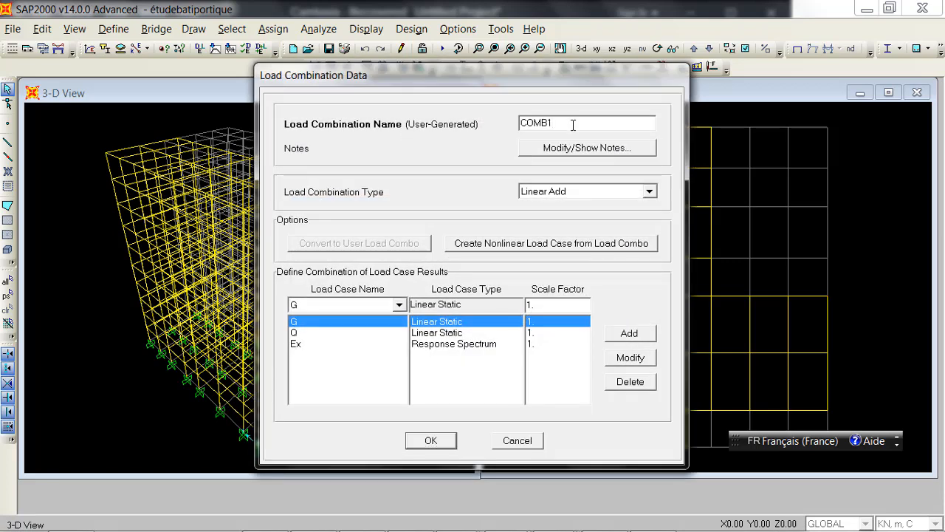
left_click_drag(565, 124, 513, 120)
type("G+Q+EY")
Step: Replace load case Ex with EY in the G+Q+EY combination and accept it
left_click(324, 344)
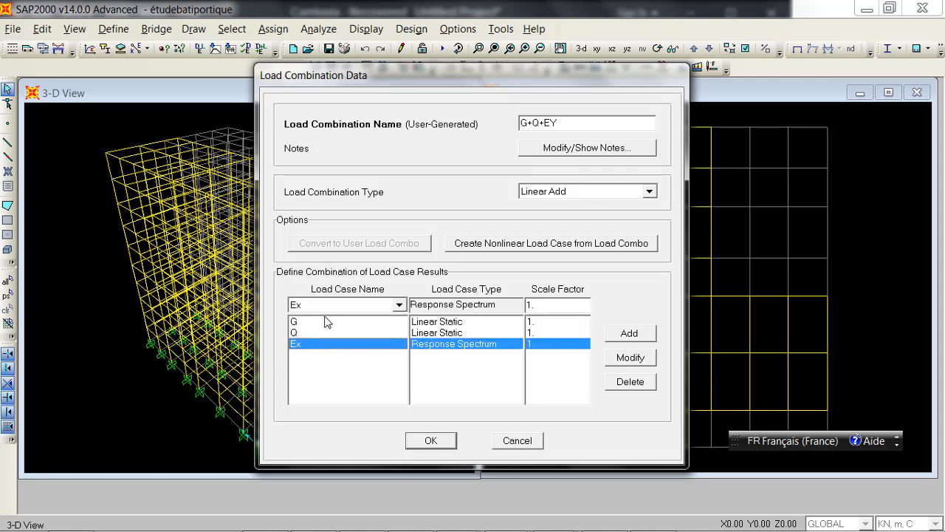
left_click(328, 305)
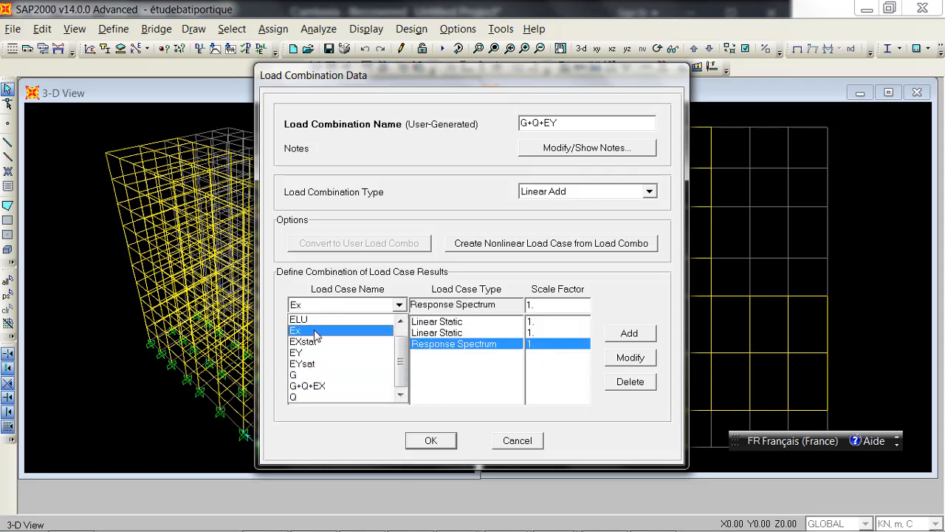
left_click(316, 353)
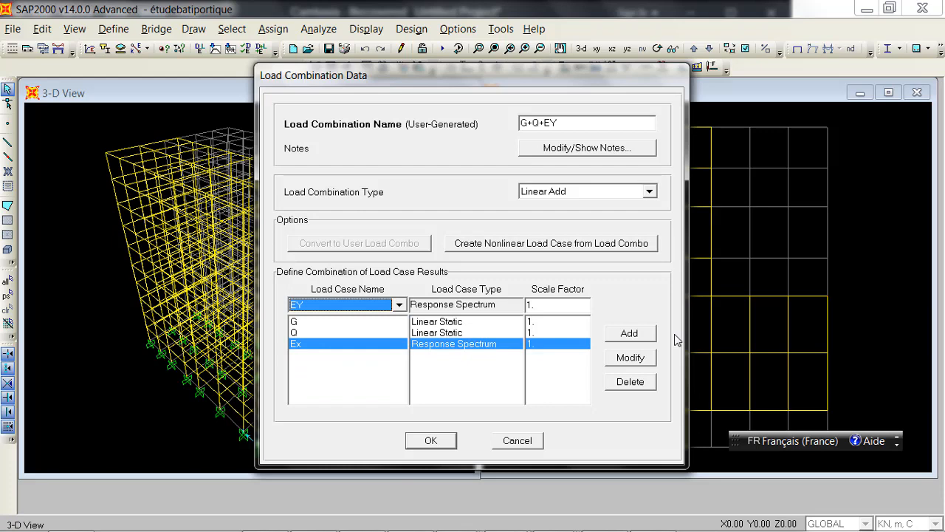
left_click(632, 357)
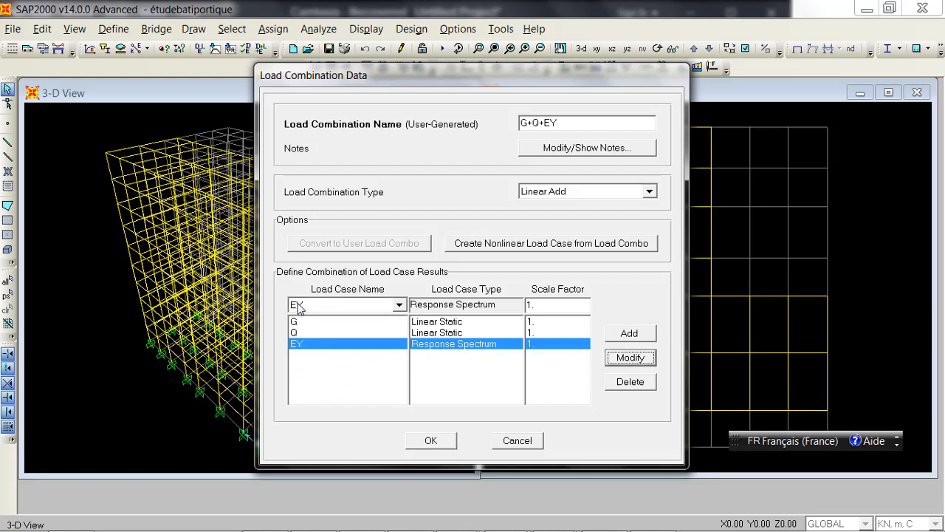
left_click(432, 440)
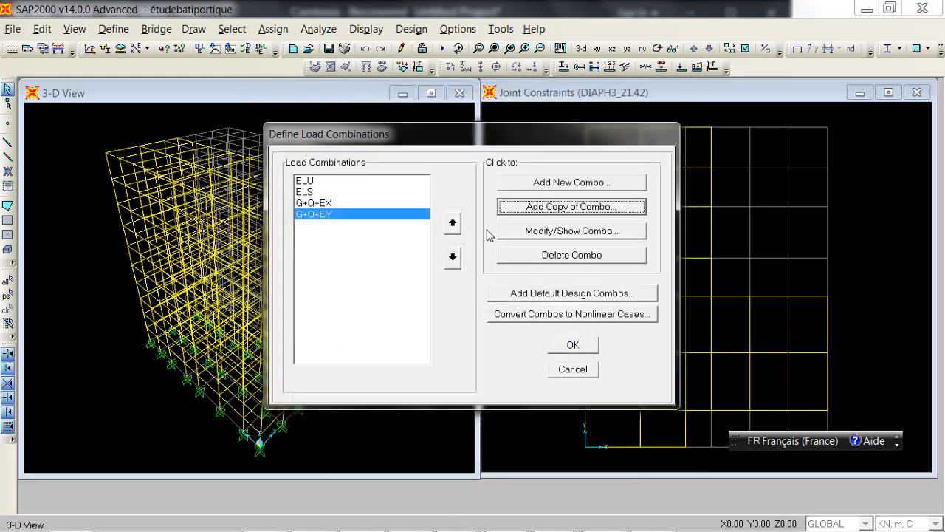
Step: Copy the G+Q+EY combination as G+Q-EX, replacing its EY case with Ex at a scale factor of -1
left_click(546, 207)
type("G+Q-EX")
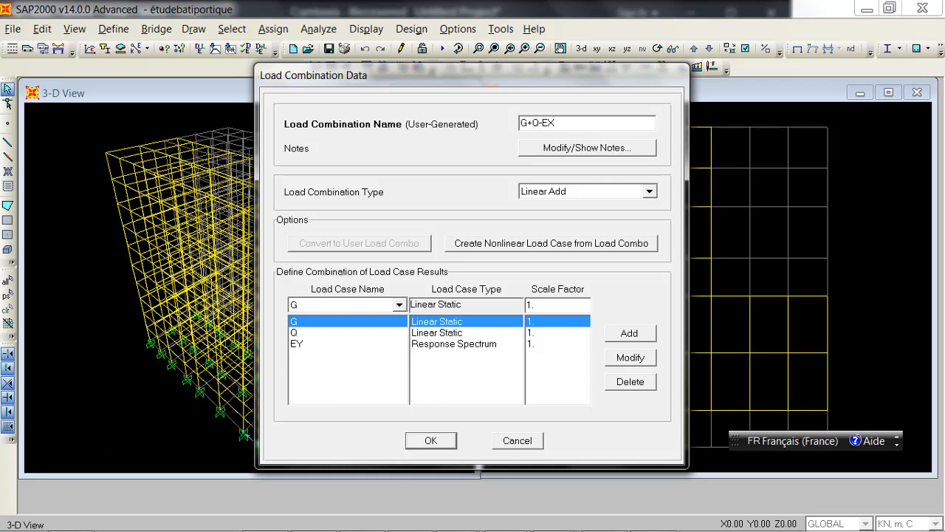
left_click(299, 343)
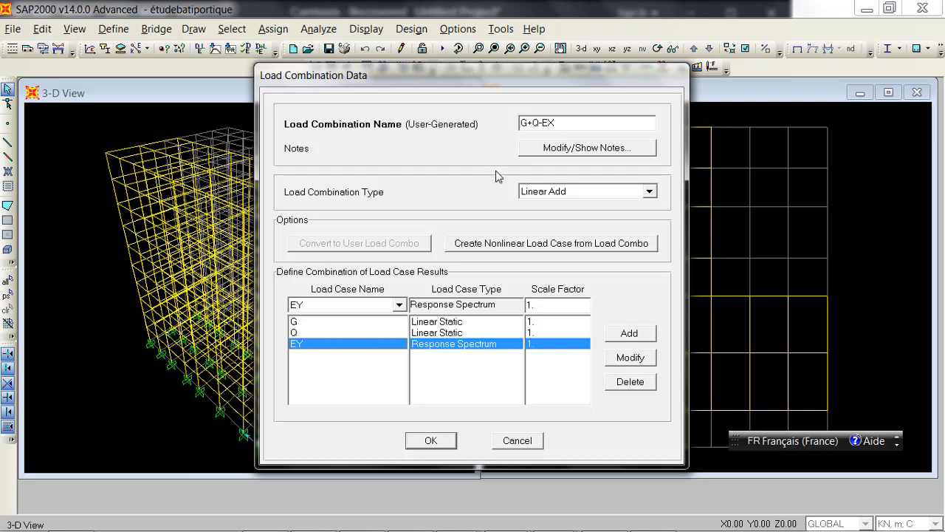
left_click(316, 307)
left_click(313, 306)
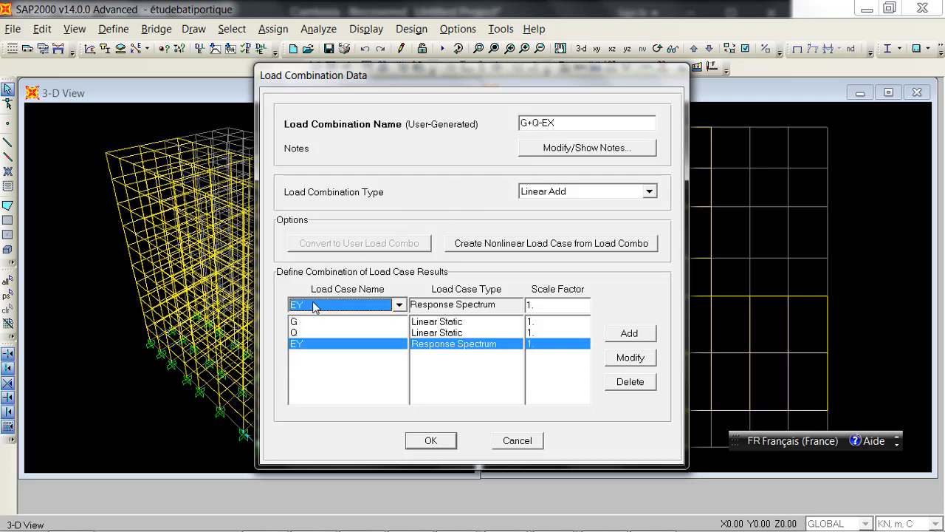
left_click(313, 308)
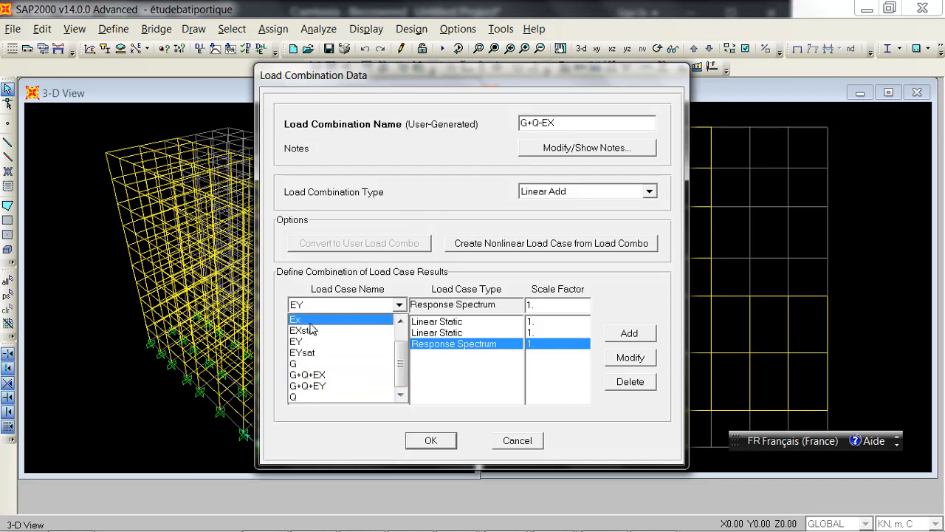
left_click(311, 320)
double_click(551, 306)
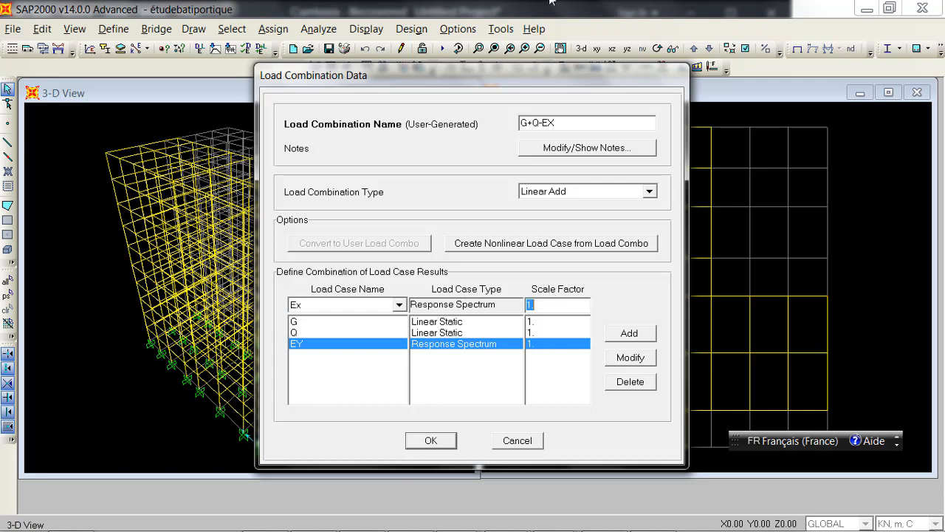
type("-1")
left_click(624, 360)
left_click(436, 441)
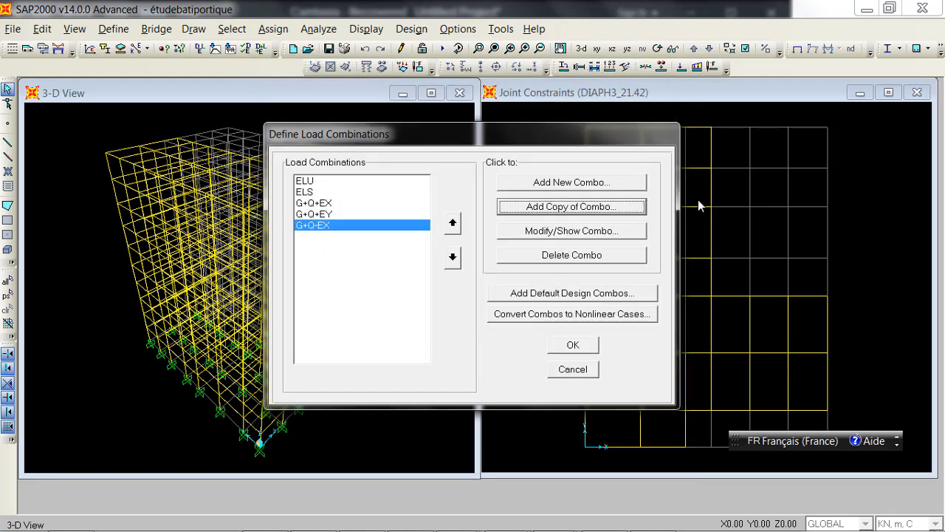
Step: Create a copy of the G+Q-EX combination and name it G+Q-EY
left_click(589, 209)
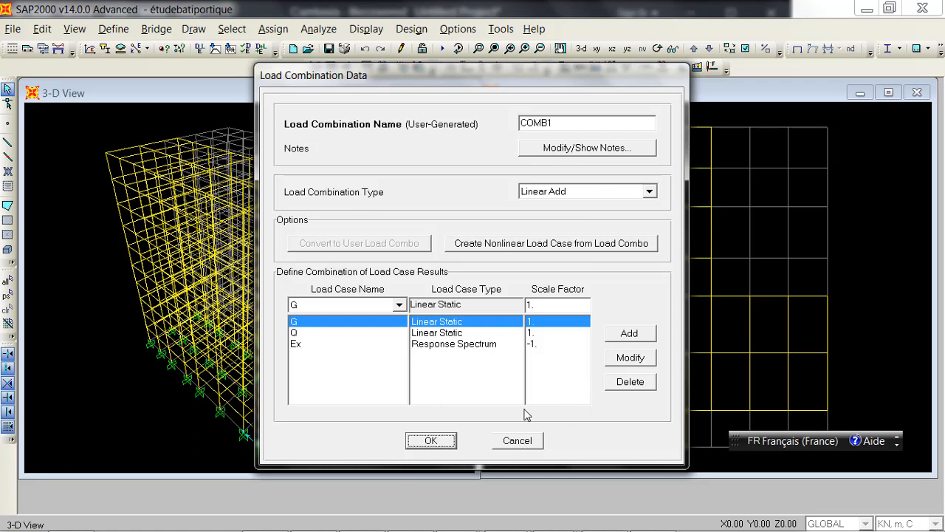
left_click(544, 120)
left_click_drag(565, 123, 487, 125)
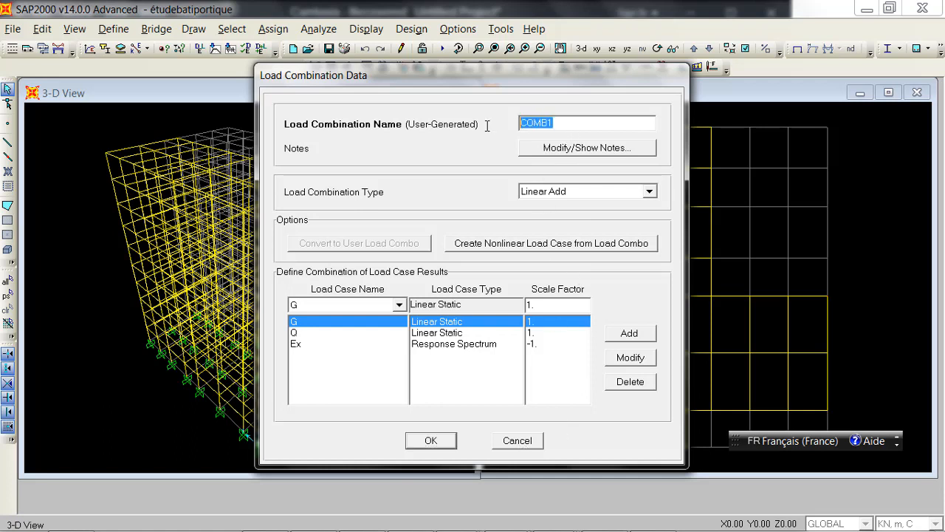
type("G")
type("-EY")
Step: Replace load case Ex with EY in the G+Q-EY combination, then accept it and the full list of load combinations
left_click(417, 333)
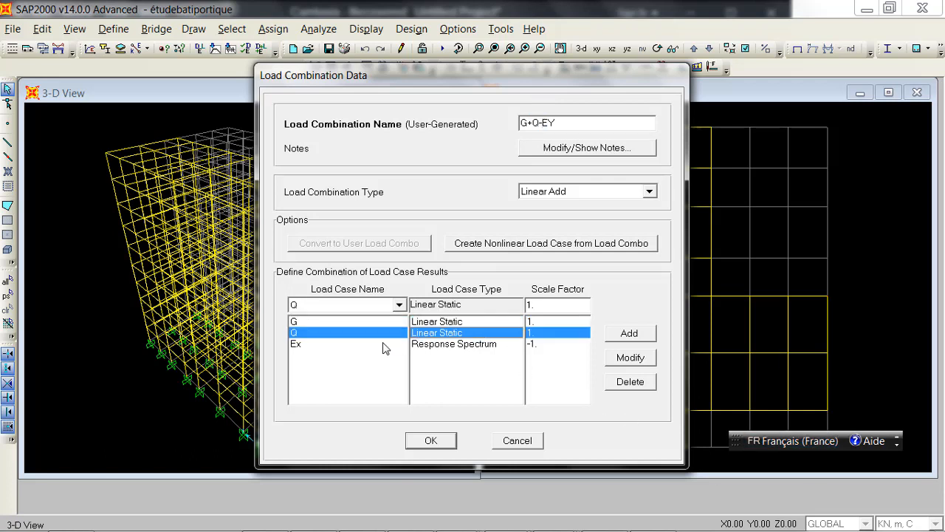
left_click(321, 345)
left_click(310, 305)
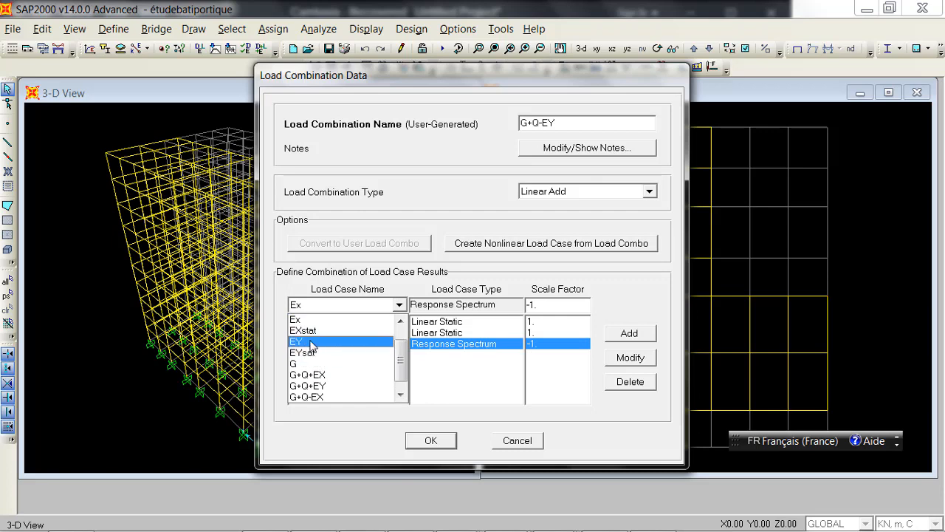
left_click(310, 344)
left_click(633, 357)
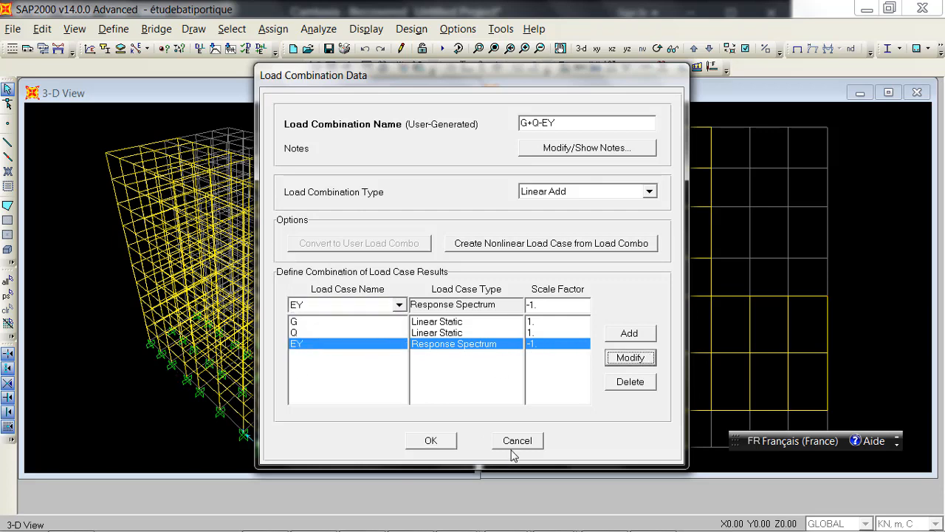
left_click(440, 441)
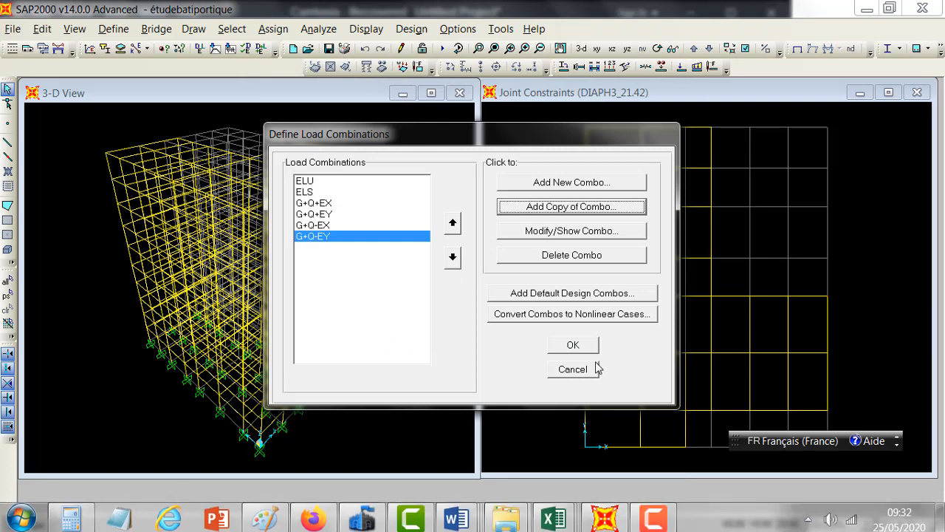
left_click(581, 344)
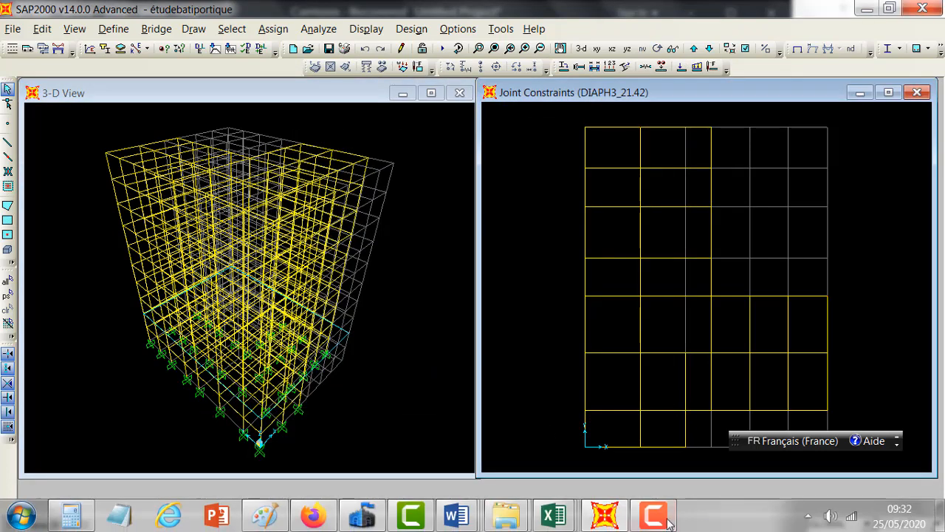
left_click(654, 522)
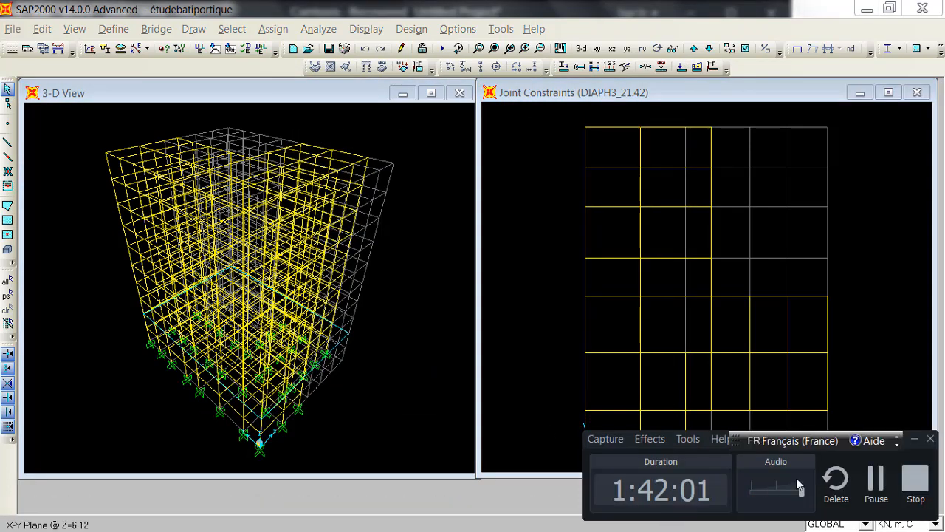
left_click(871, 482)
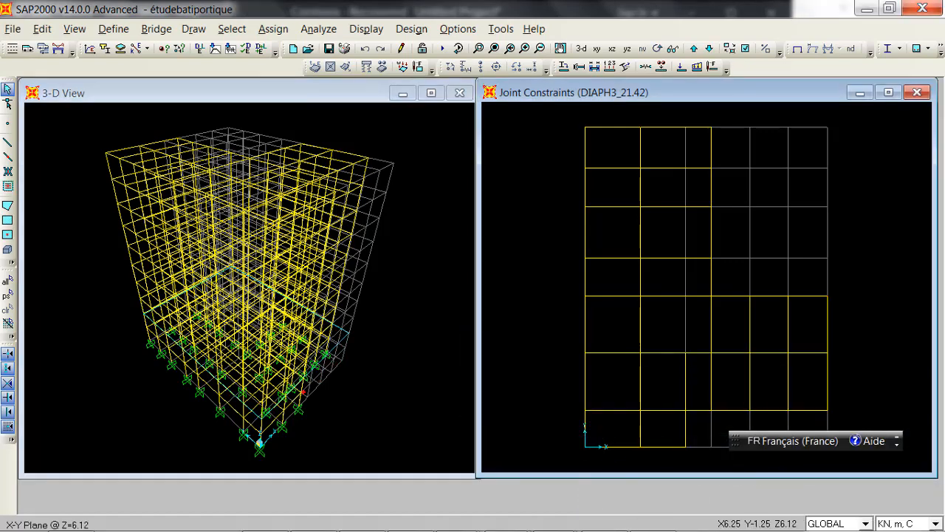
mouse_move(654, 525)
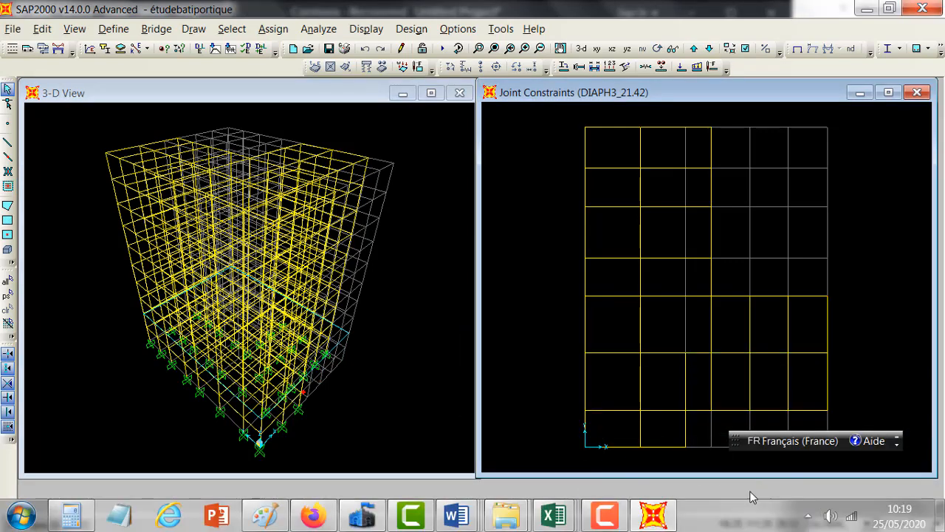
left_click(612, 515)
left_click_drag(655, 343, 715, 495)
Step: Show the 3-D view with shrunken, extruded and filled objects with edges, leaving reference lines and bounding boxes off
left_click(412, 343)
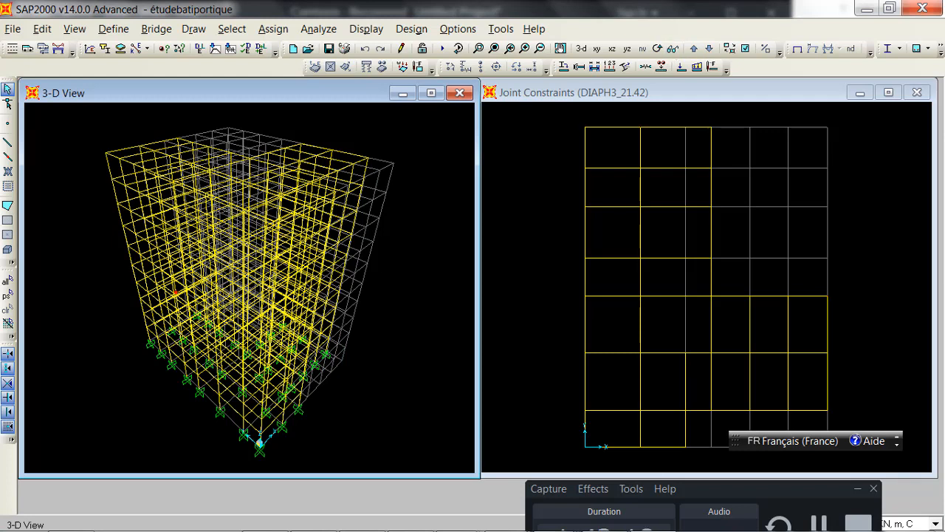
key("ctrl+w")
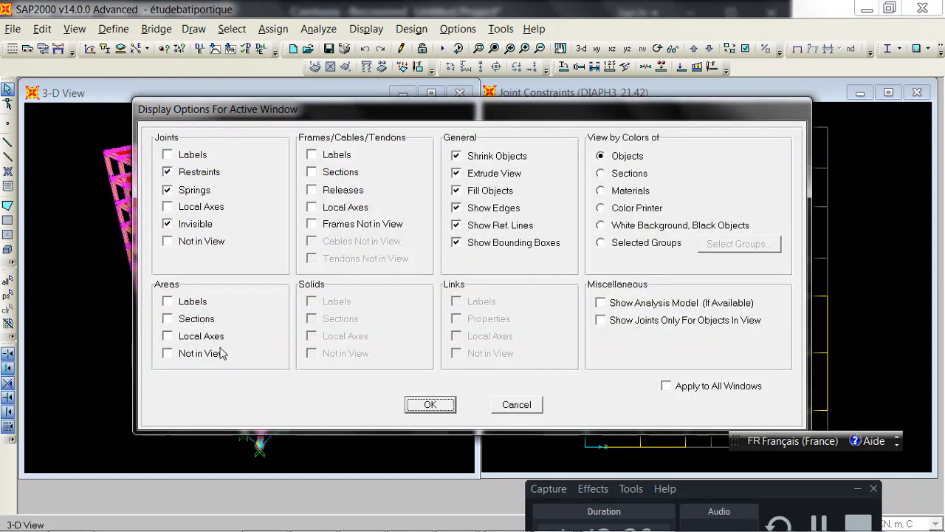
left_click(461, 230)
left_click(458, 242)
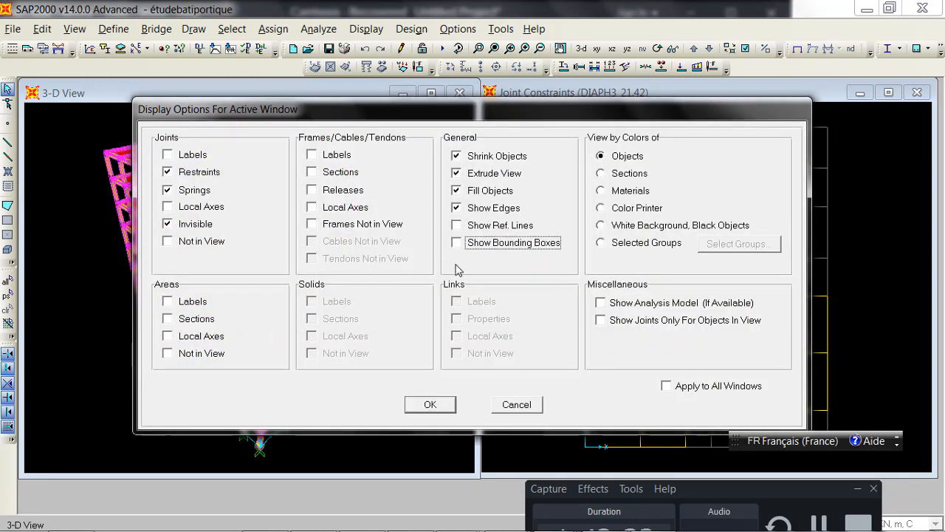
left_click(436, 404)
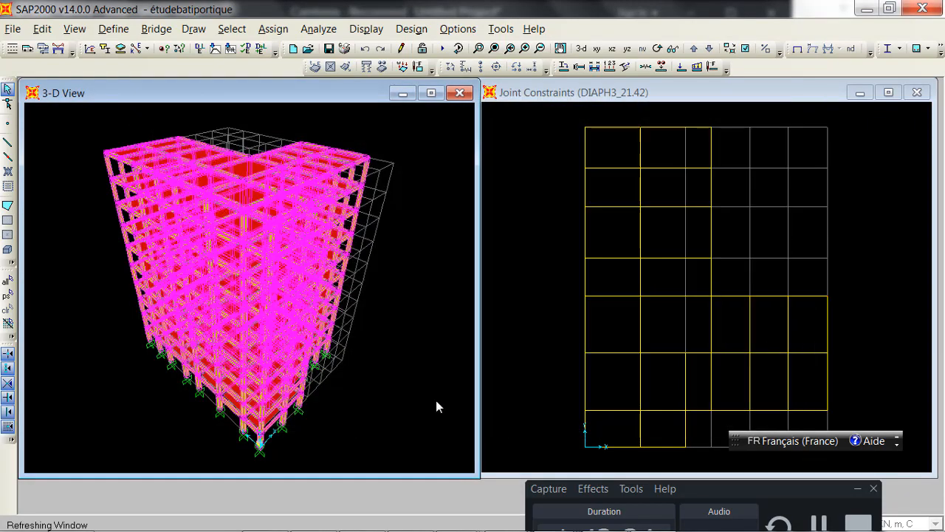
Step: Set the analysis options to Space Frame degrees of freedom and accept them
left_click(310, 33)
left_click(325, 46)
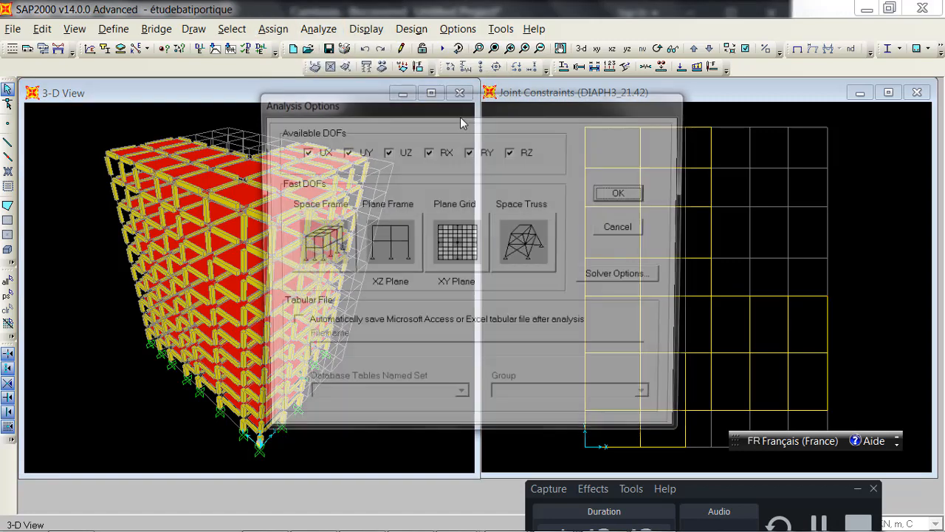
left_click(318, 252)
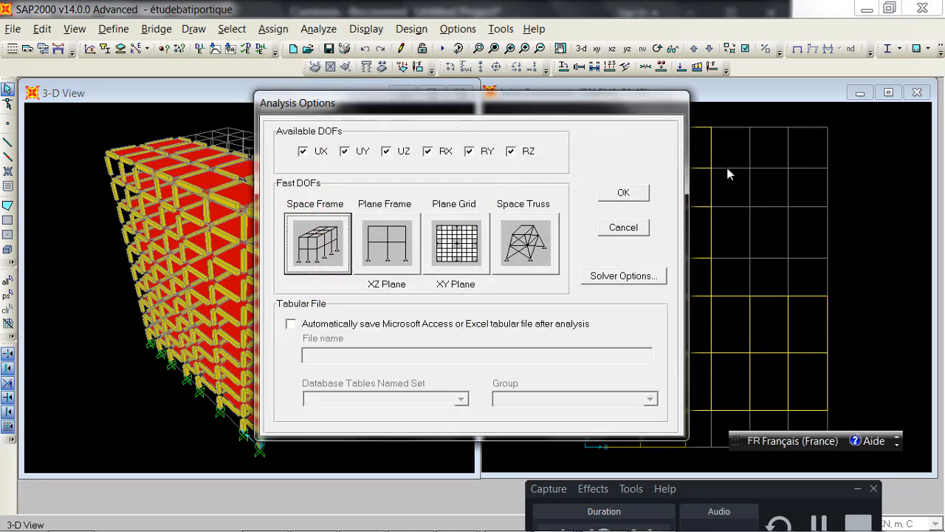
left_click(624, 194)
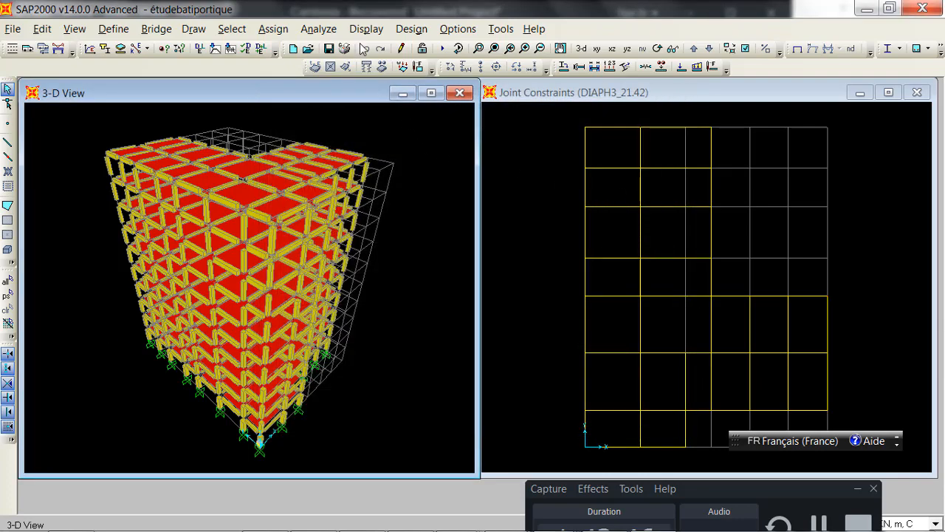
Step: Run the analysis for all load cases: G, MODAL, Q, Ex, EY, EXstat and EYsat
left_click(317, 29)
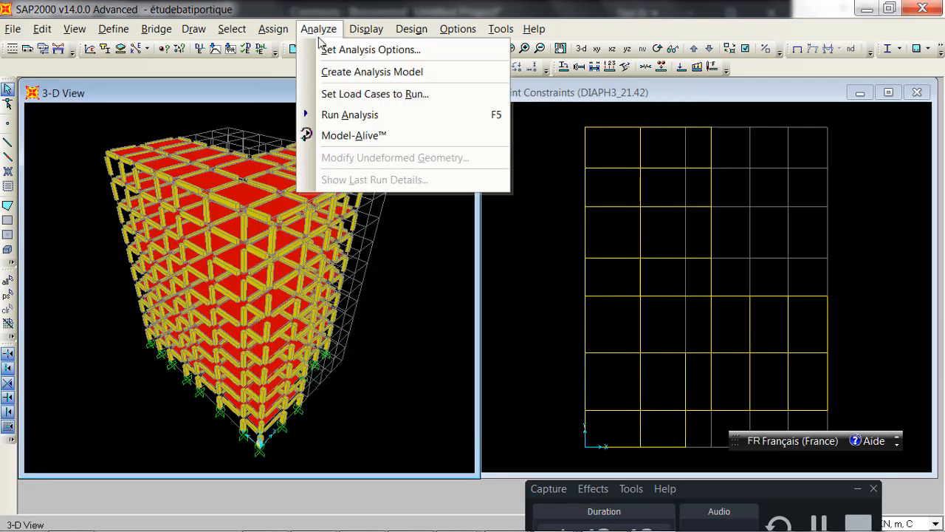
left_click(349, 115)
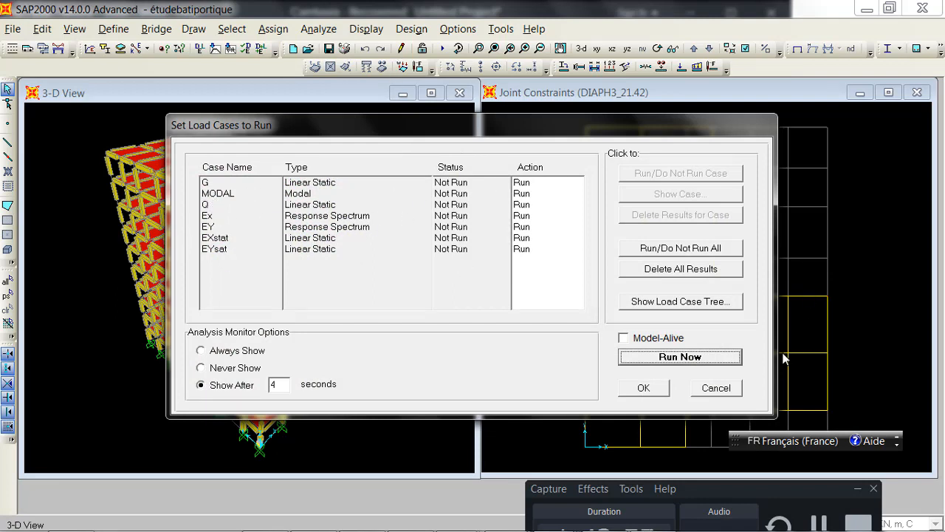
left_click(670, 351)
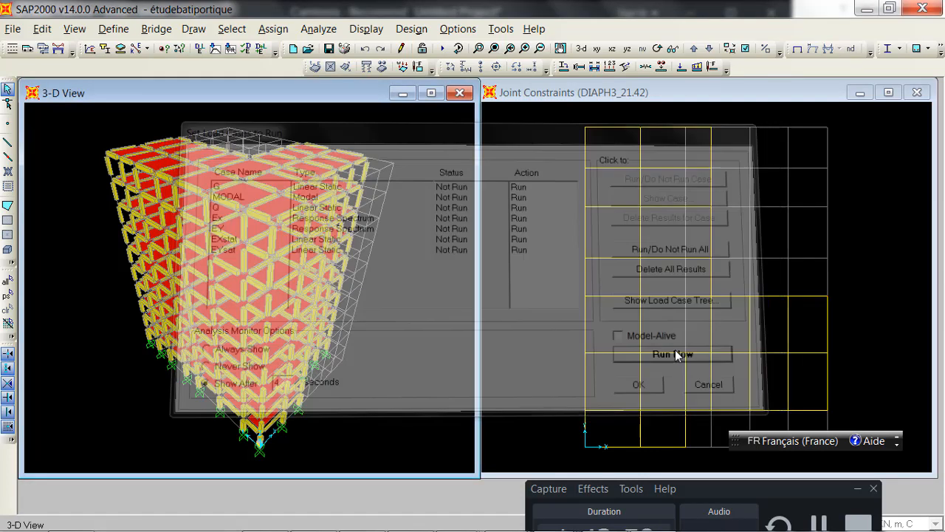